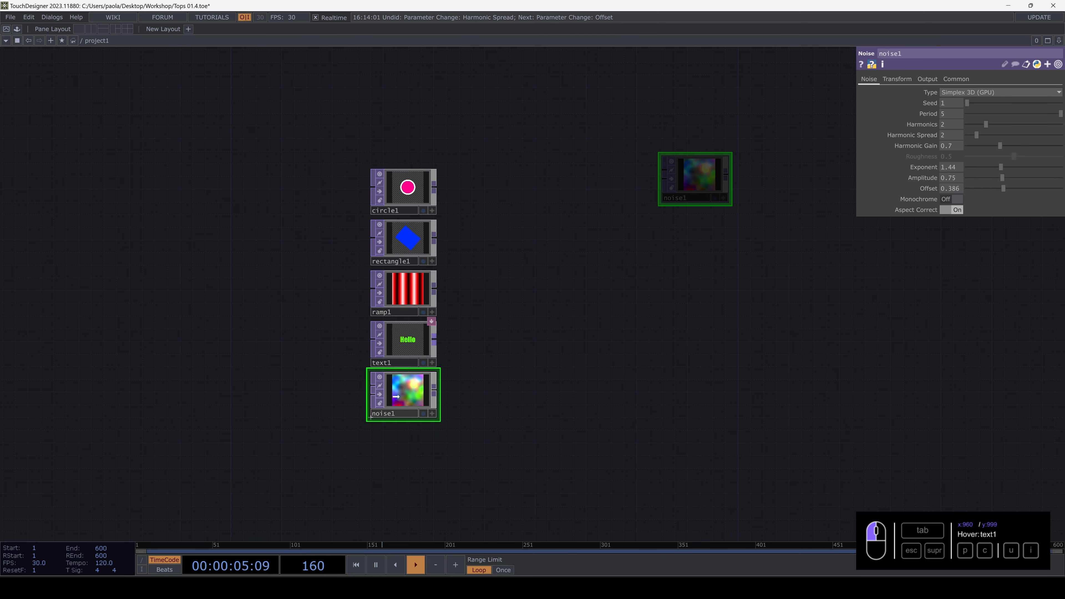
Add a Movie File In TOP to the network below the noise1 node
drag(503, 360, 553, 321)
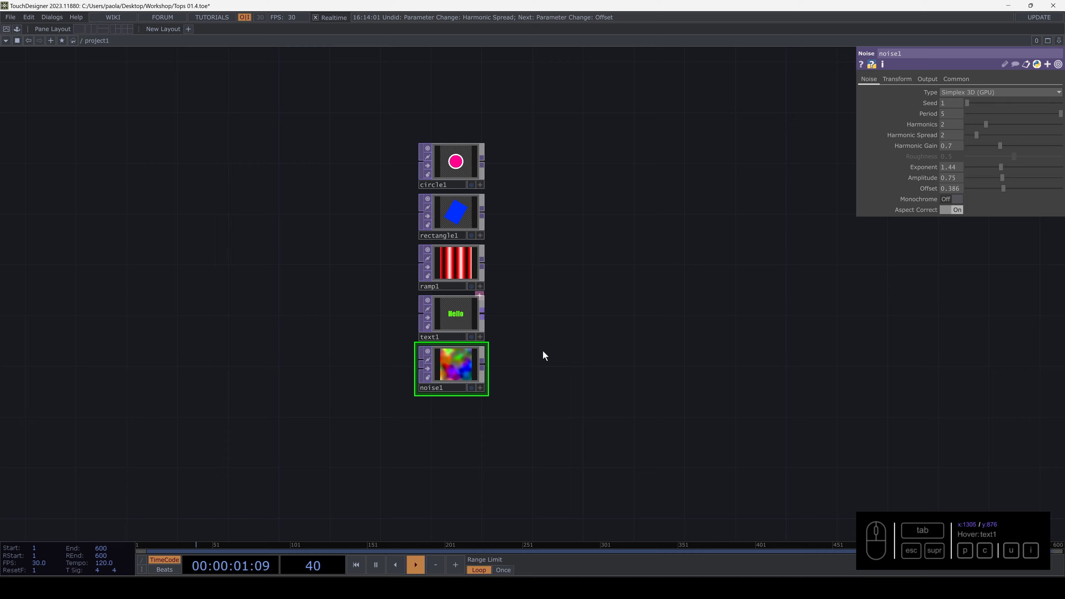
drag(543, 351, 531, 280)
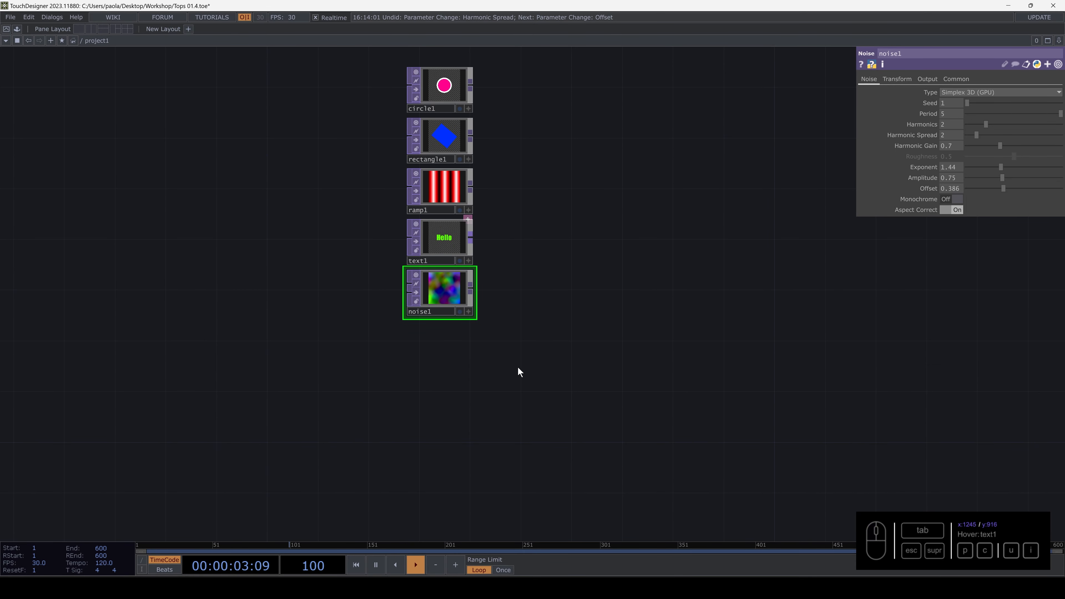
key(Tab)
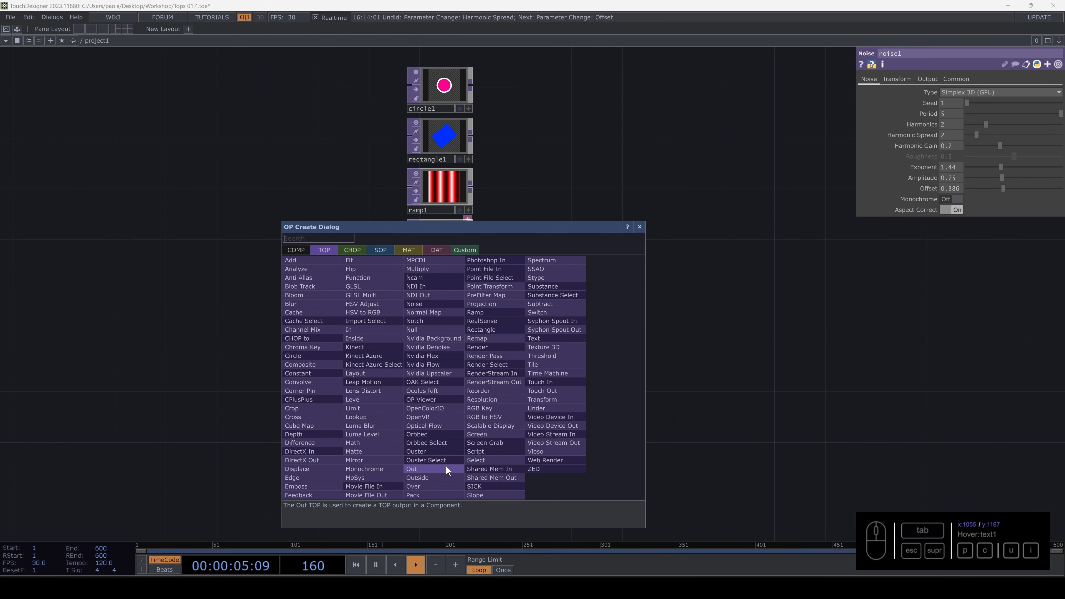
click(387, 487)
click(435, 383)
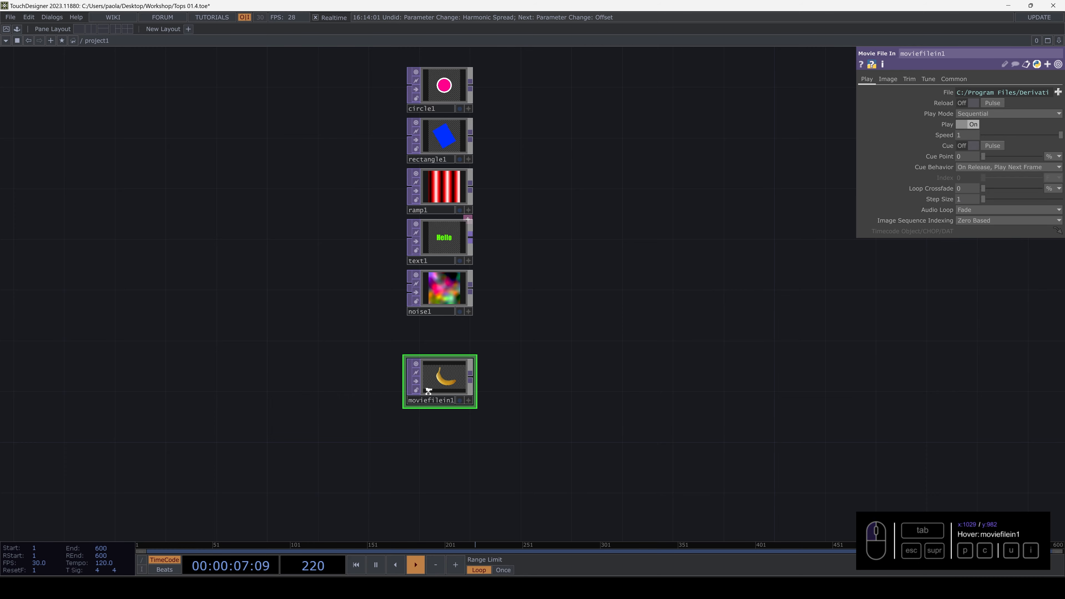
Duplicate moviefilein1, place the copy directly beneath it, and load BoxMap.tif into the copy
scroll(428, 394, up, 4)
drag(450, 459, 458, 262)
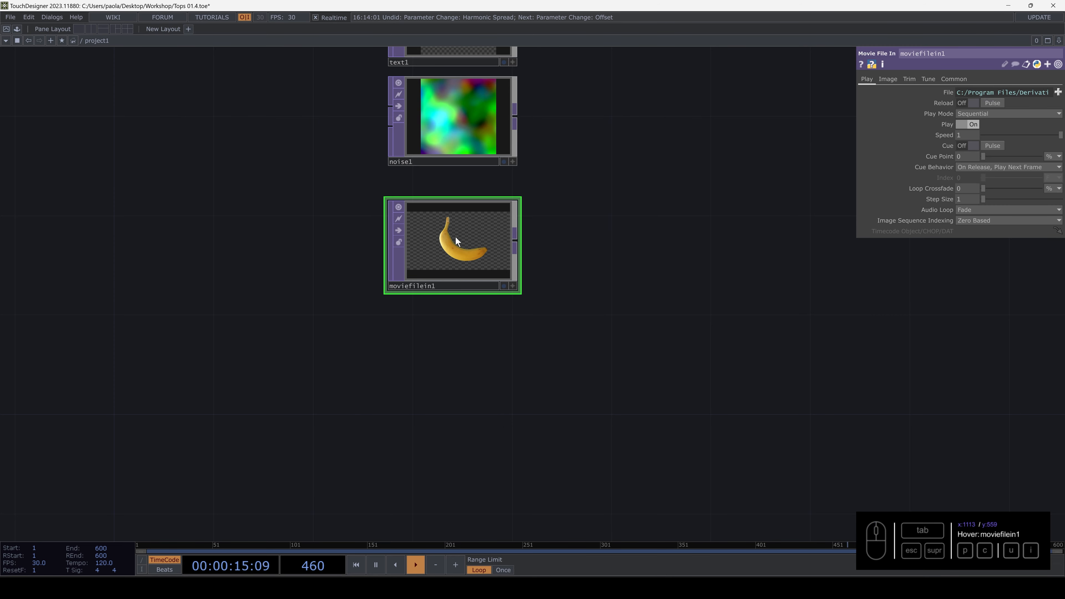
key(ctrl+v)
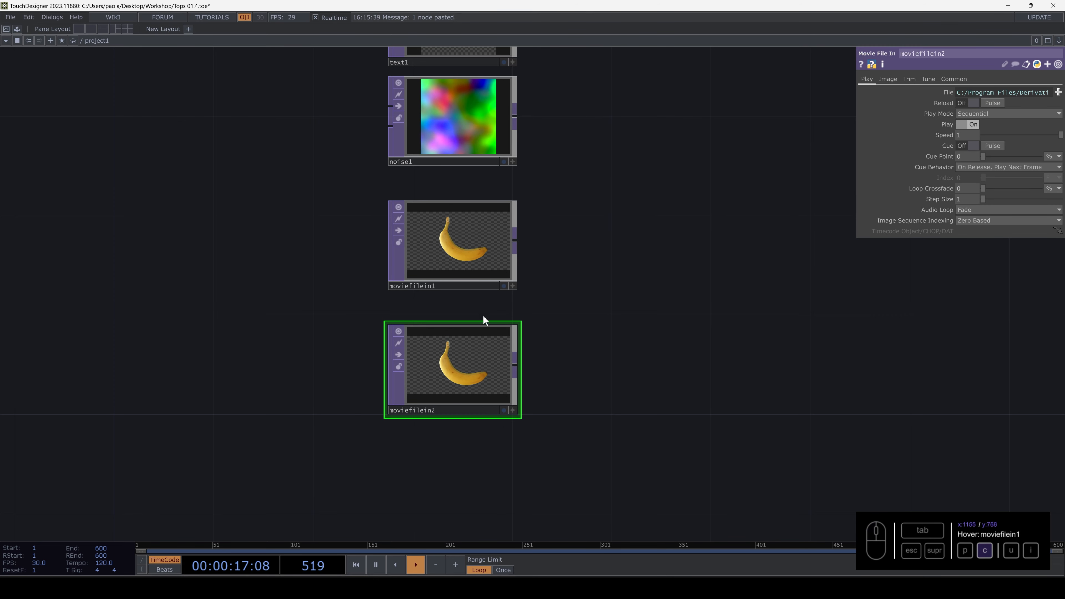
drag(475, 364, 478, 351)
click(494, 342)
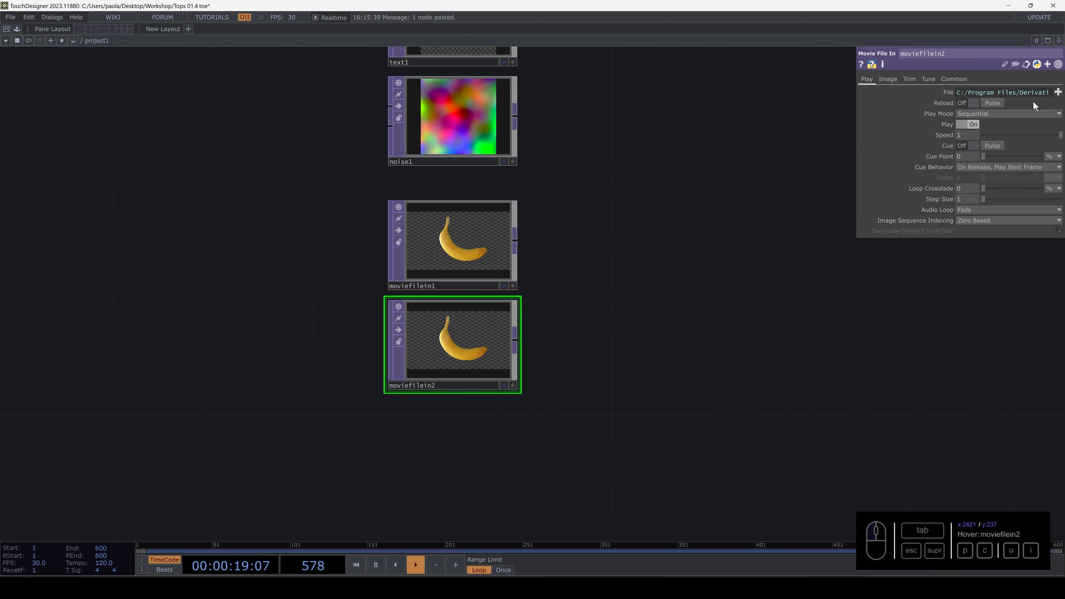
click(1058, 93)
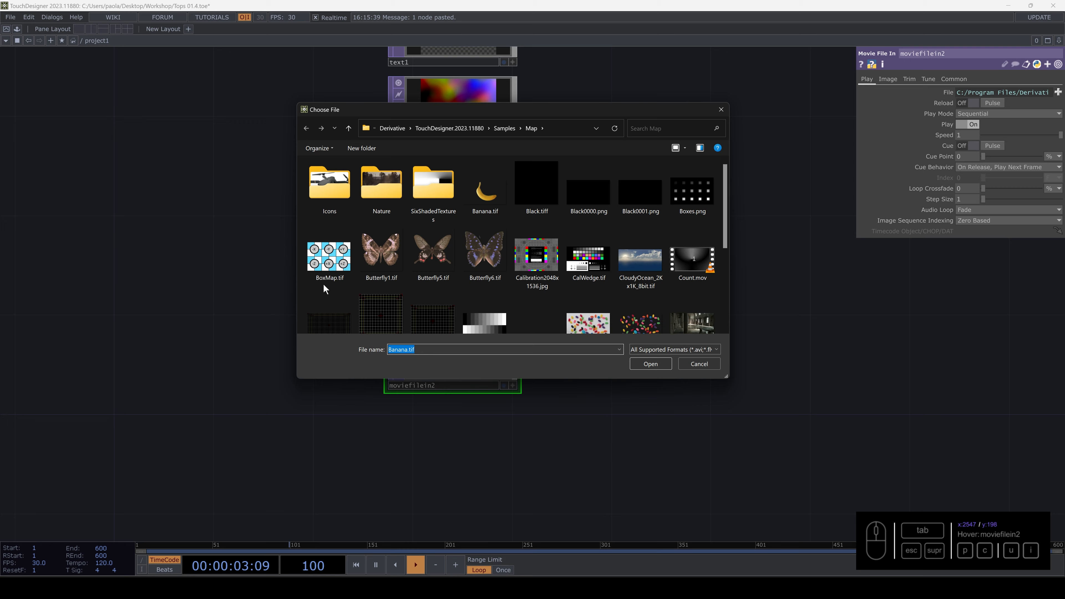
double_click(341, 278)
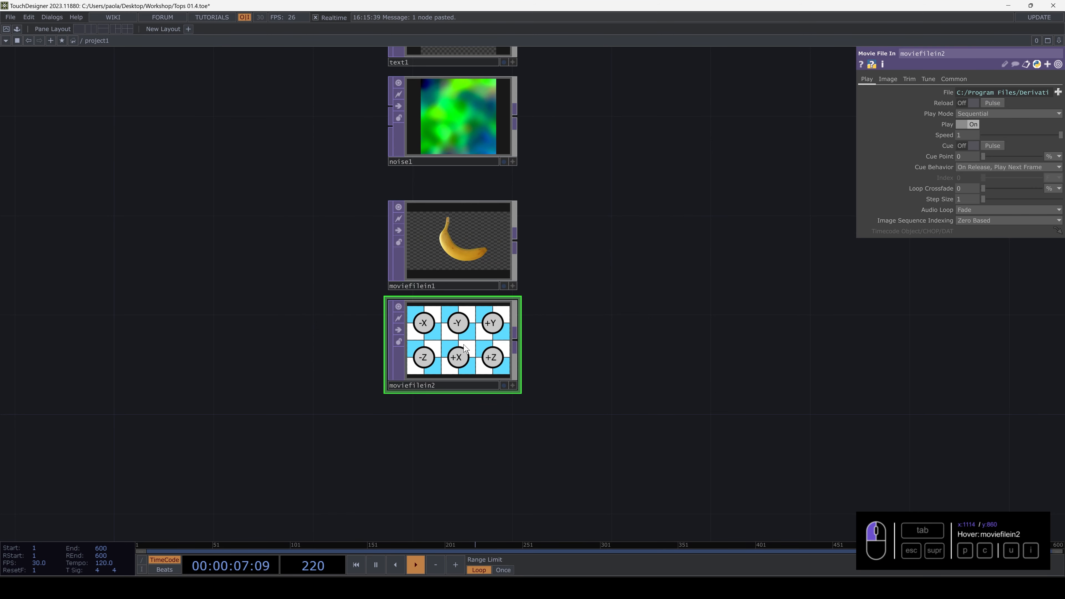
Duplicate the BoxMap.tif node below itself and load Count.mov into the new copy
key(ctrl+v)
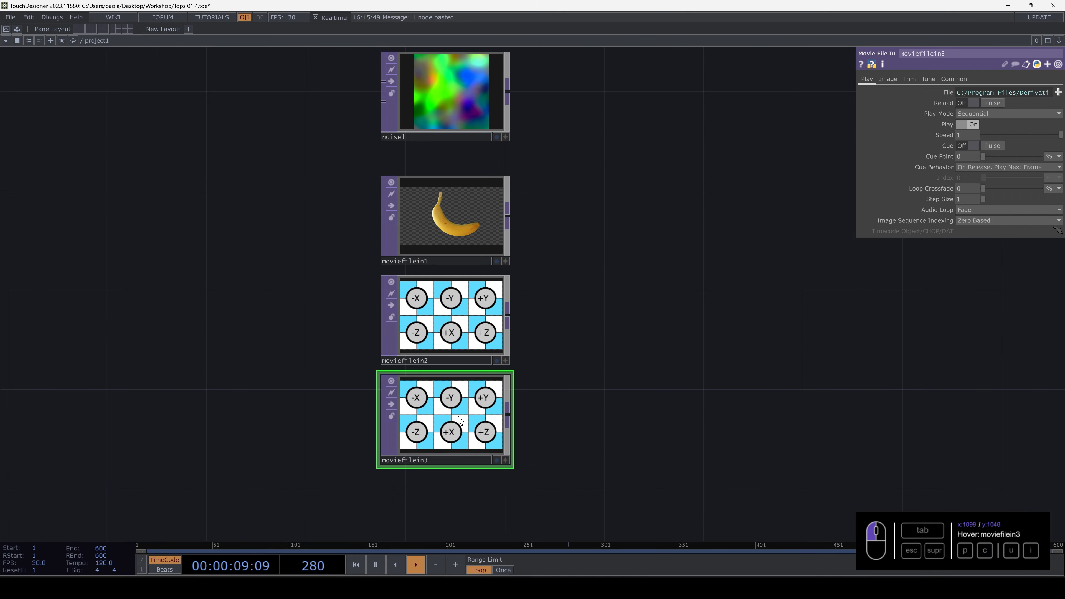
click(1058, 92)
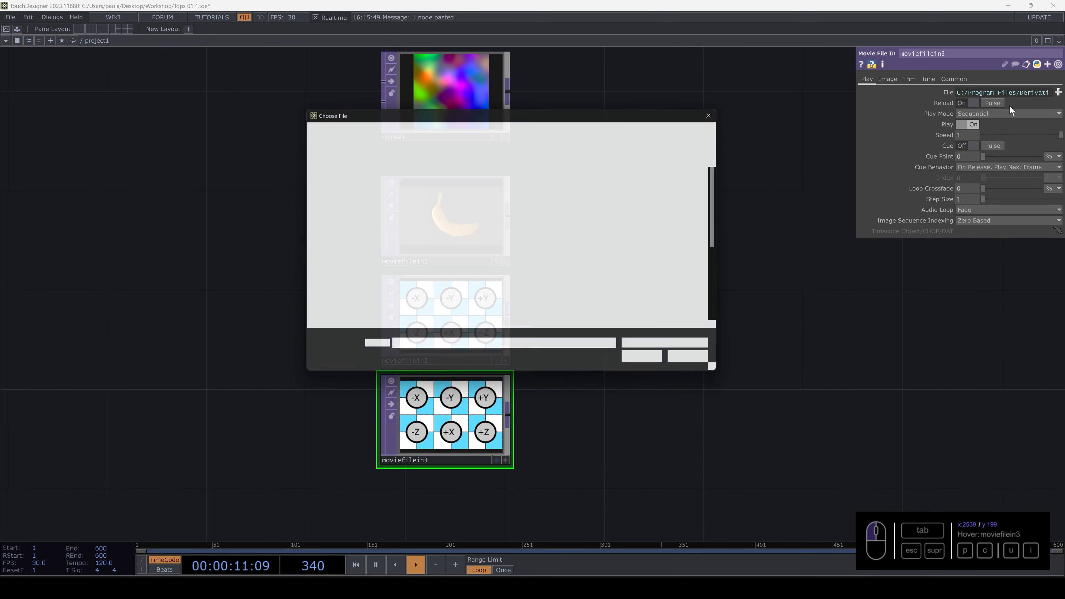
double_click(684, 254)
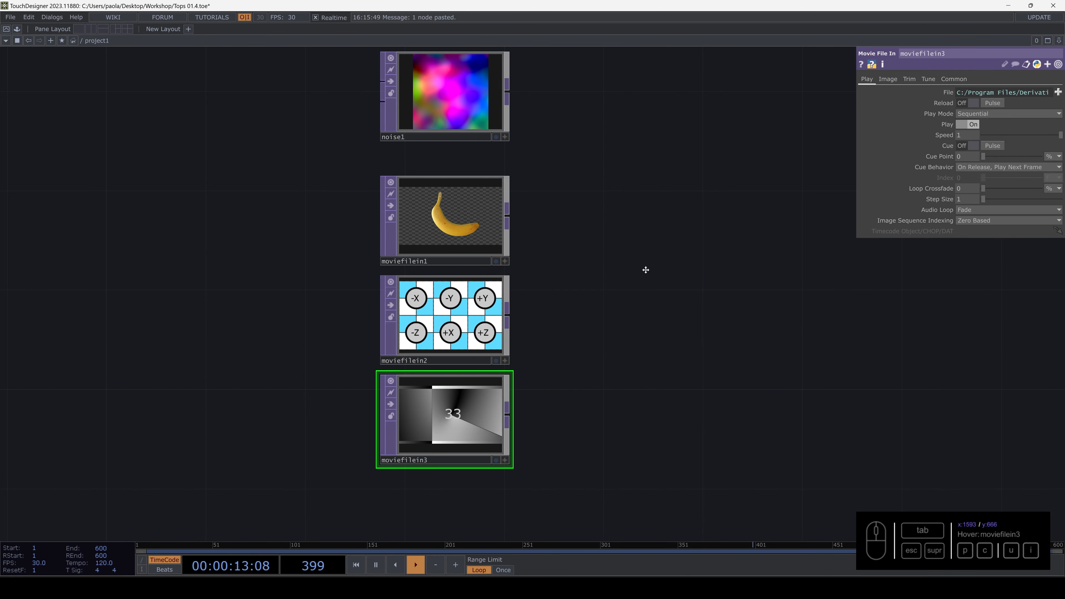
Inspect the info readouts of the Movie File In nodes to compare their resolution and aspect ratio
drag(633, 270, 560, 271)
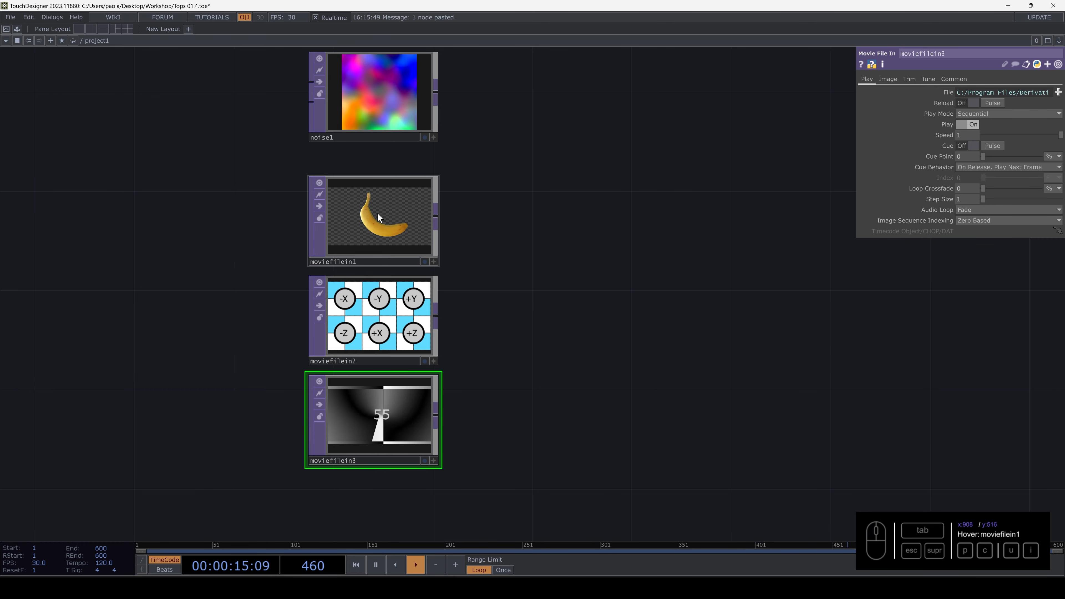
middle_click(385, 229)
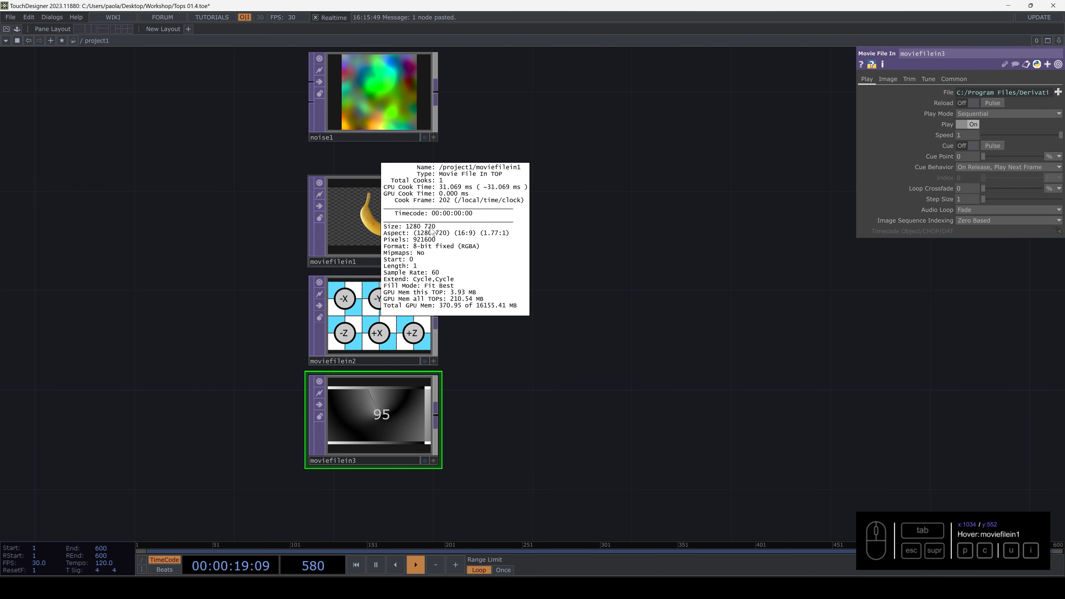
click(353, 329)
middle_click(354, 329)
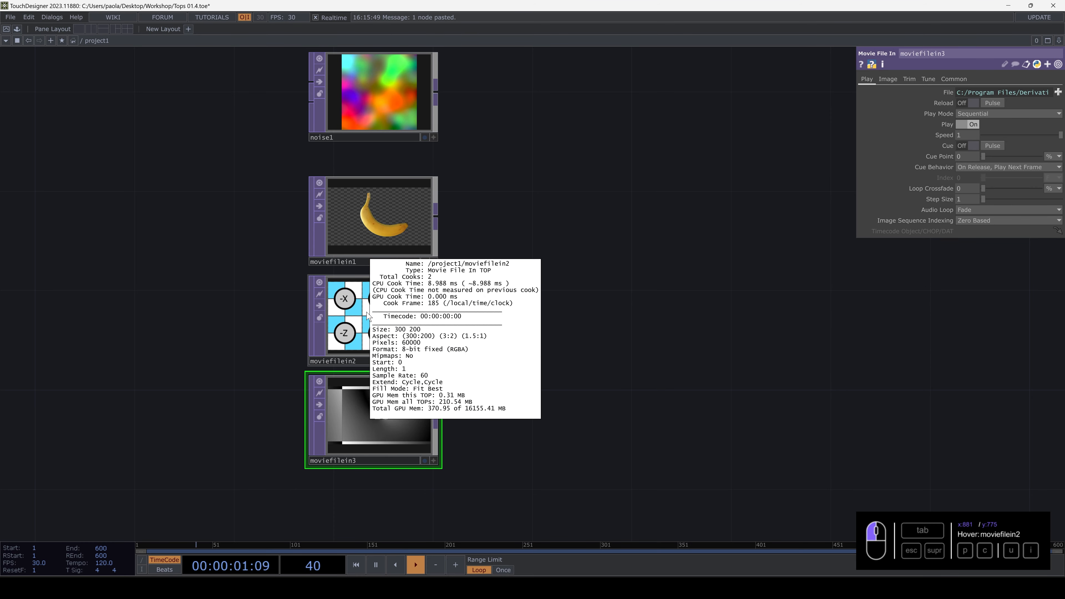
middle_click(415, 354)
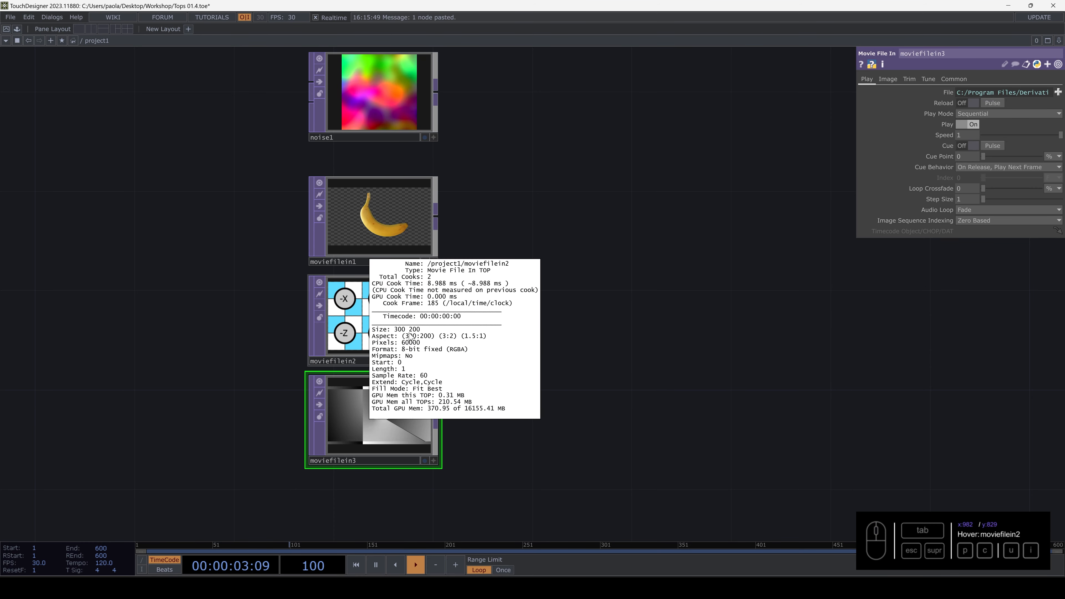
middle_click(380, 406)
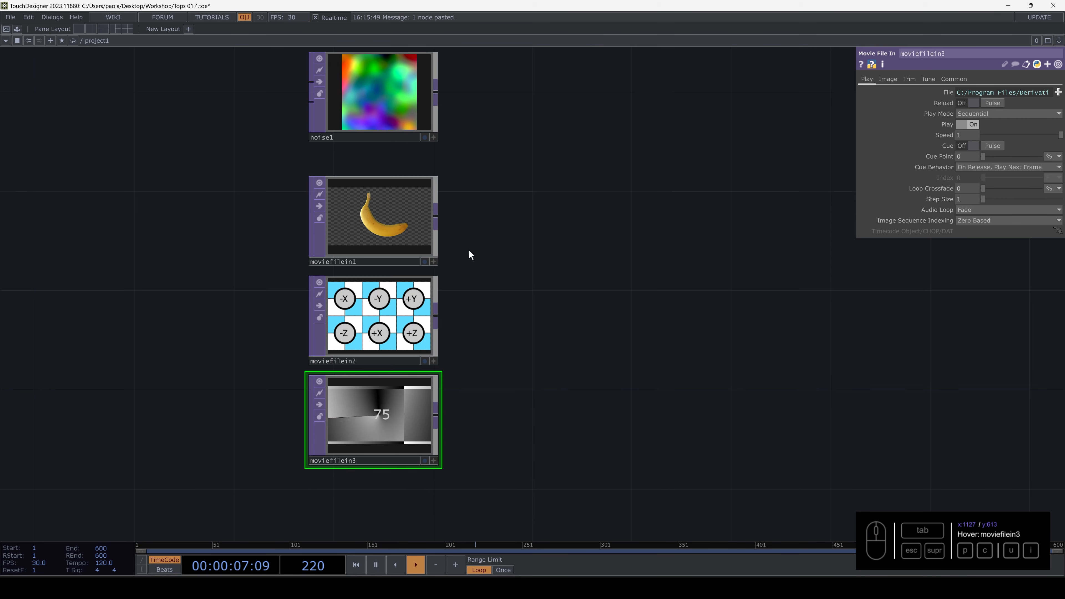
Review the Image, Trim, Tune and Play parameter pages of the banana node moviefilein1
click(395, 221)
click(393, 409)
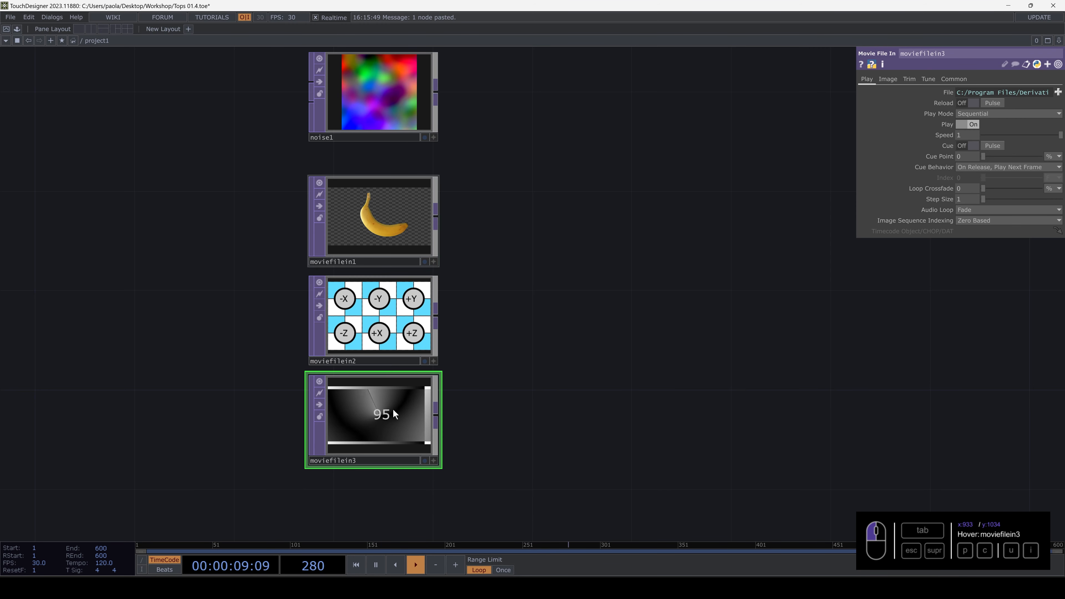
click(396, 213)
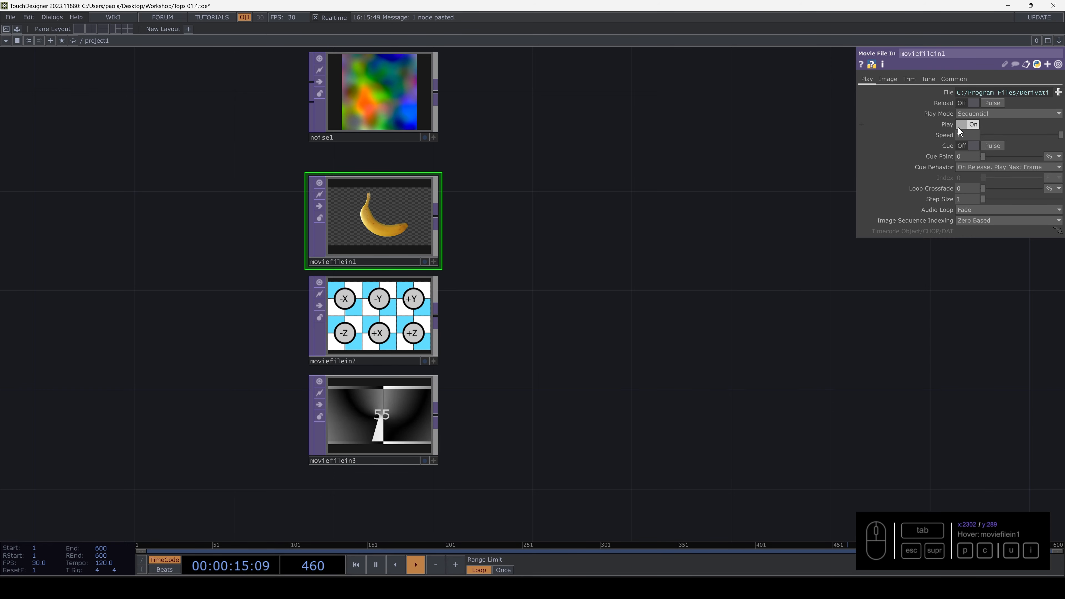
click(888, 79)
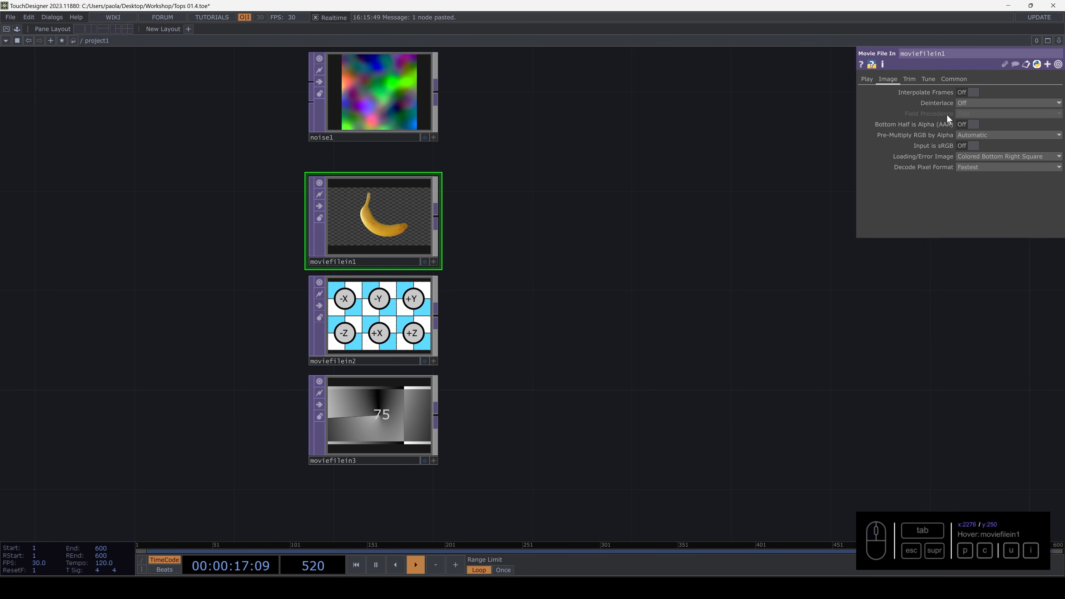
click(906, 79)
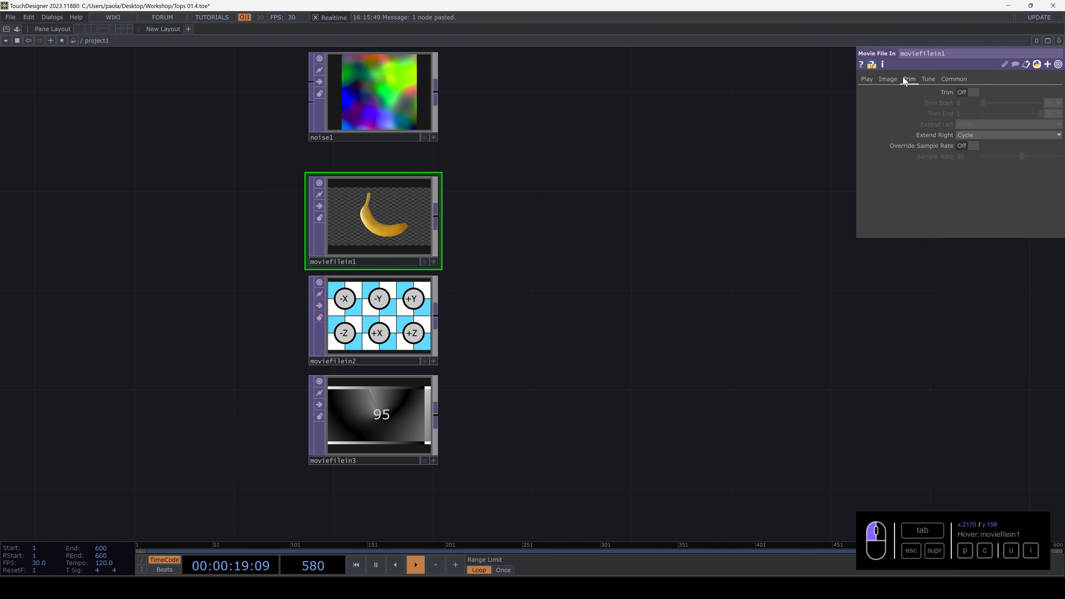
click(931, 78)
click(866, 79)
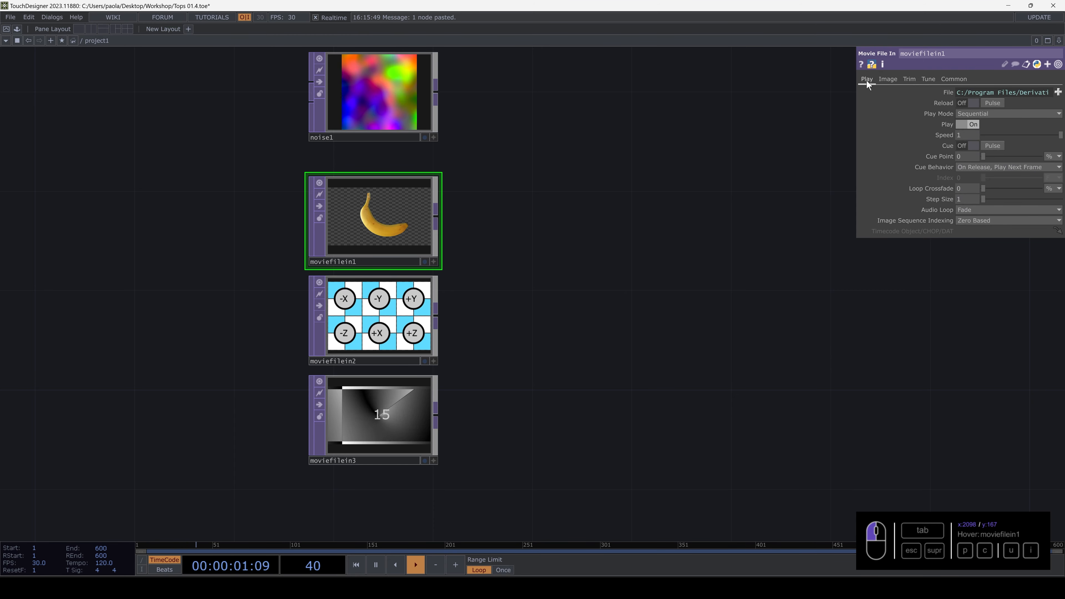
Move moviefilein3 into the empty area beside its parameters, and switch its Play parameter off and back on
click(369, 422)
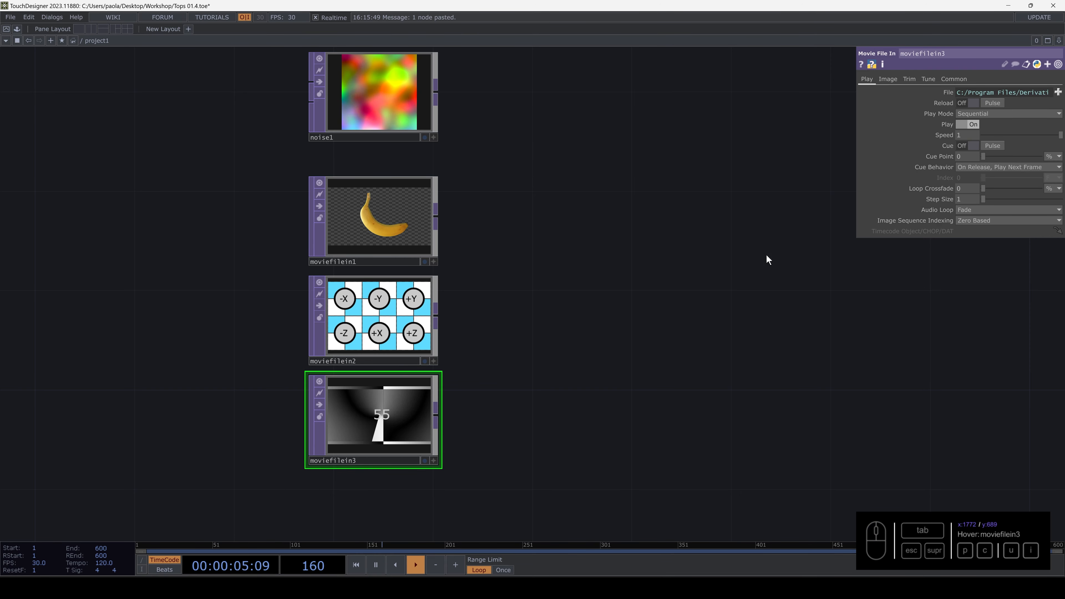
drag(407, 398, 792, 115)
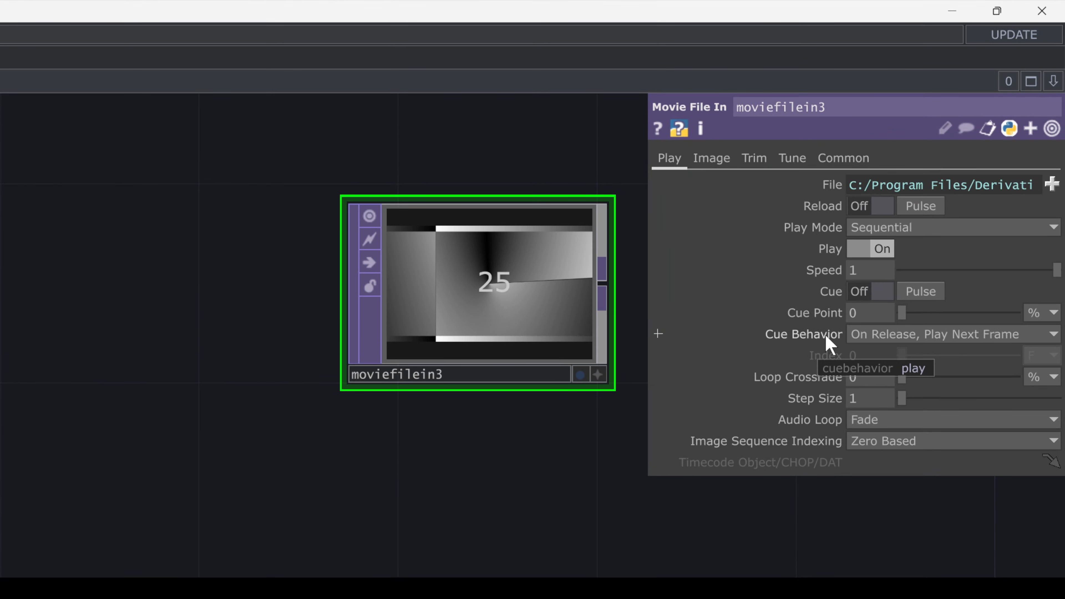
click(876, 248)
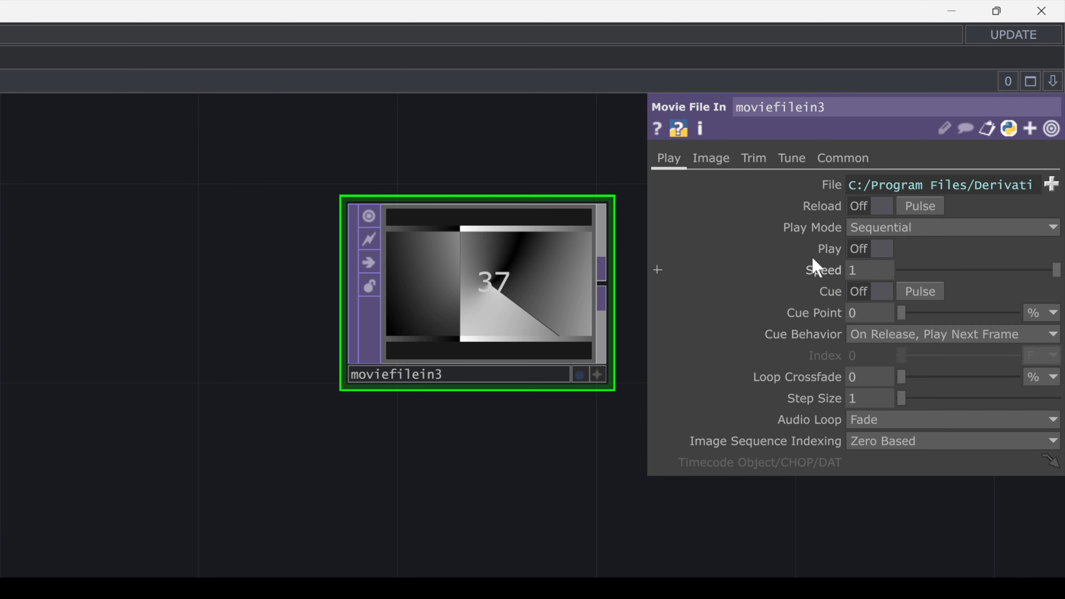
click(881, 251)
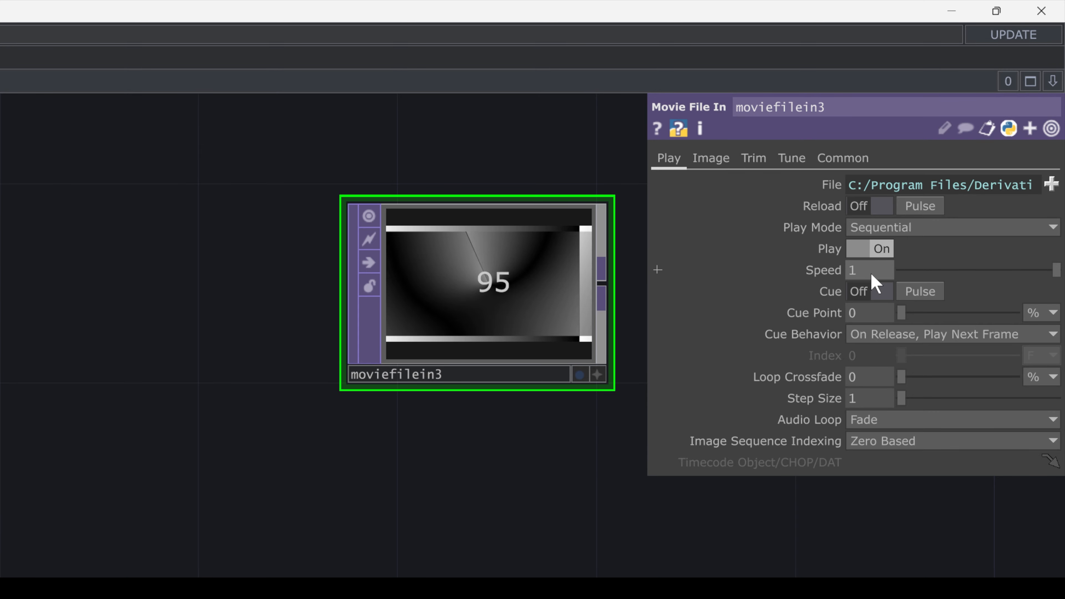
Try playback speeds of 3 and about 0.112 on moviefilein3, and reset its Speed to 1
text(3)
key(Return)
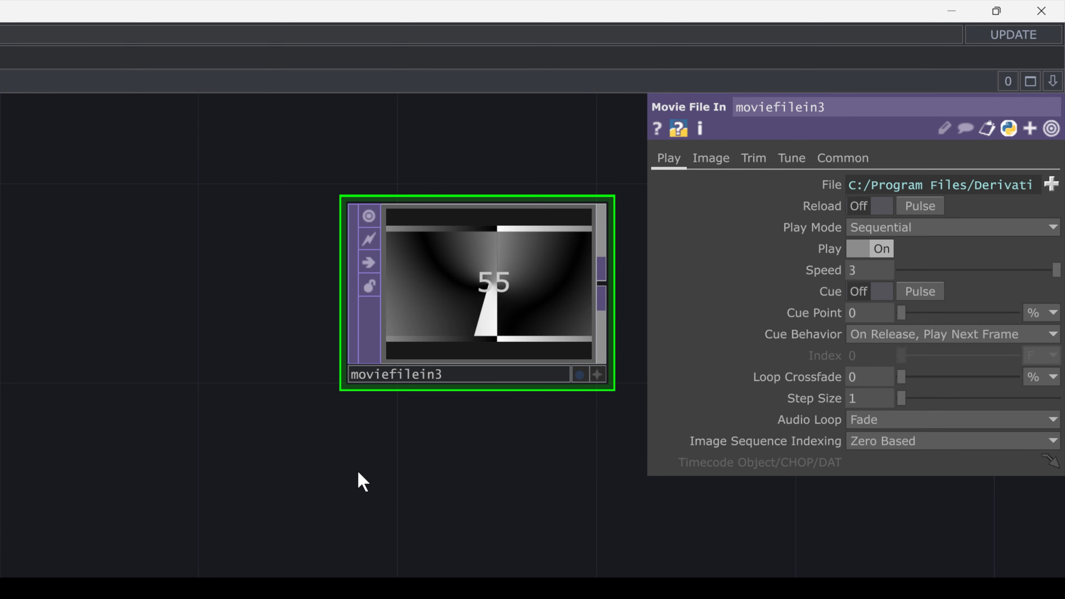
drag(1055, 270, 802, 269)
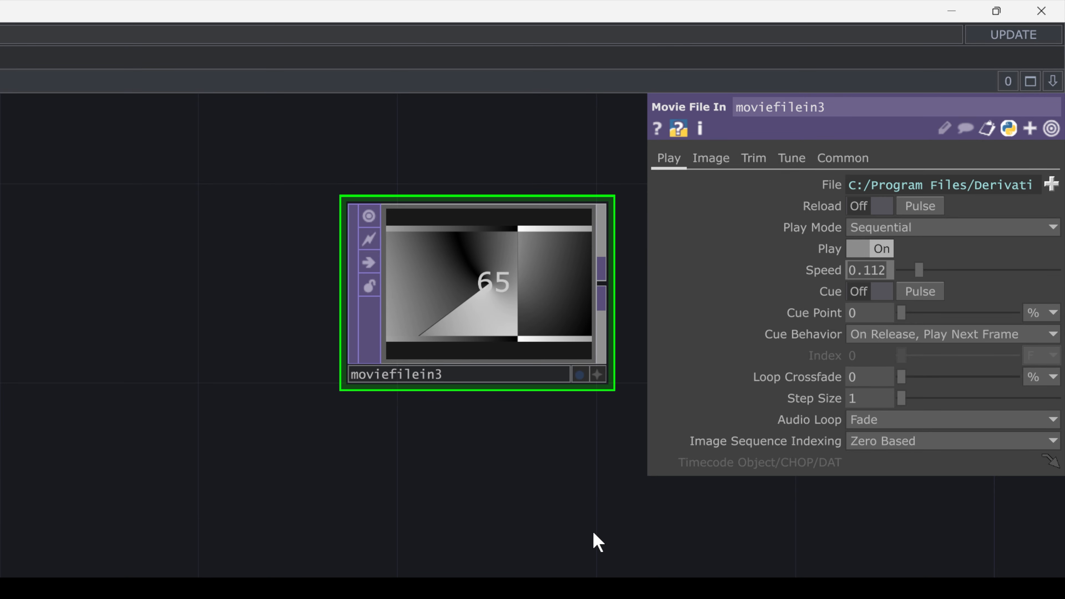
text(1)
key(Return)
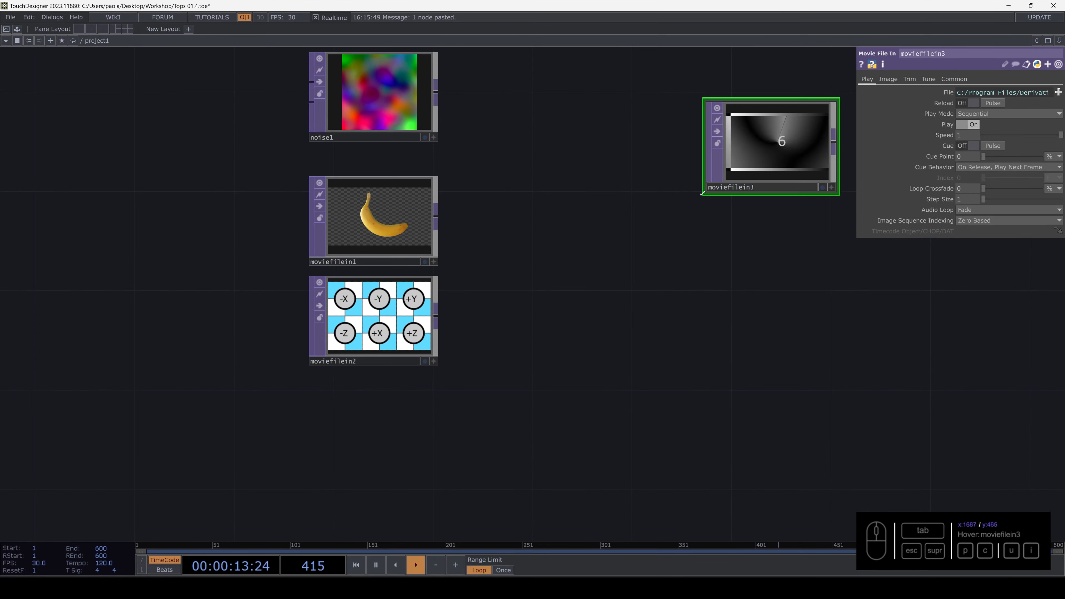
Enlarge the moviefilein3 node to roughly two and a half times its width for a bigger preview
drag(698, 195, 497, 368)
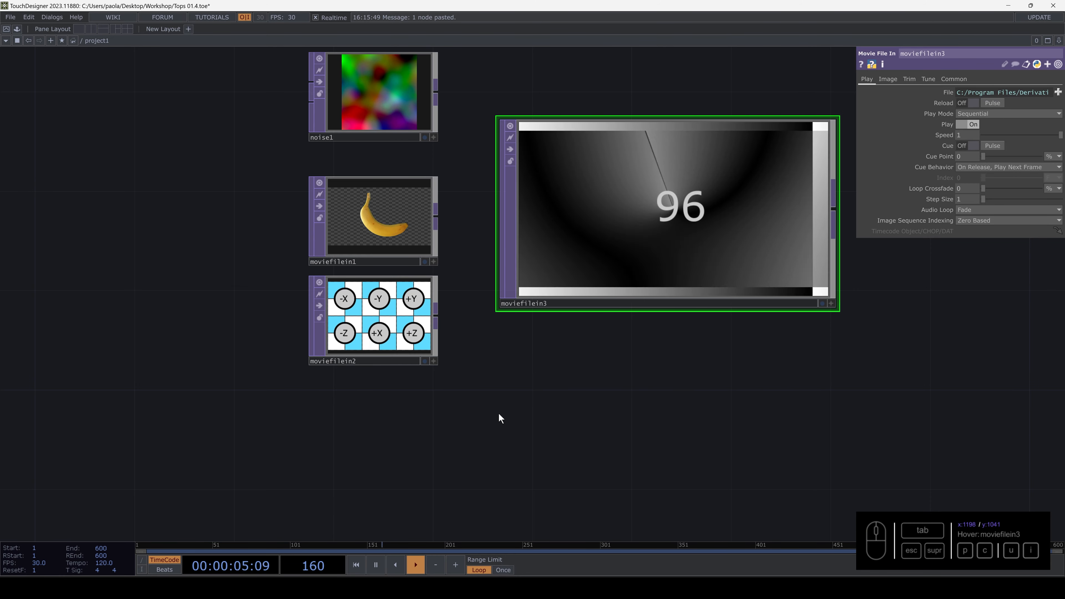
Pause the timeline, scrub it repeatedly back to frame 1 to check how moviefilein3 reacts in Sequential mode, and resume playback
key(space)
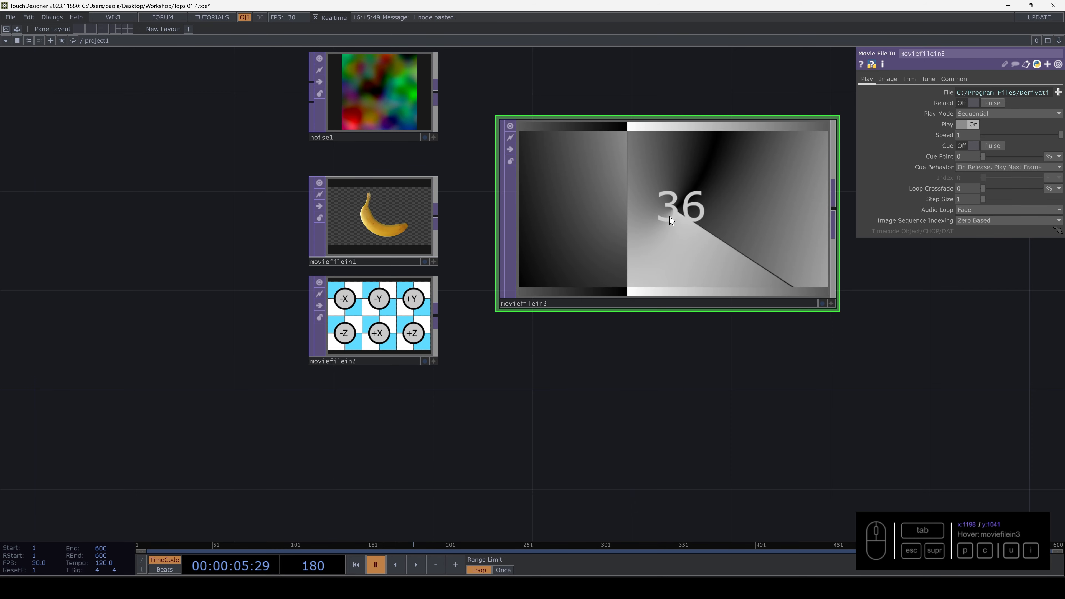
drag(316, 541, 135, 540)
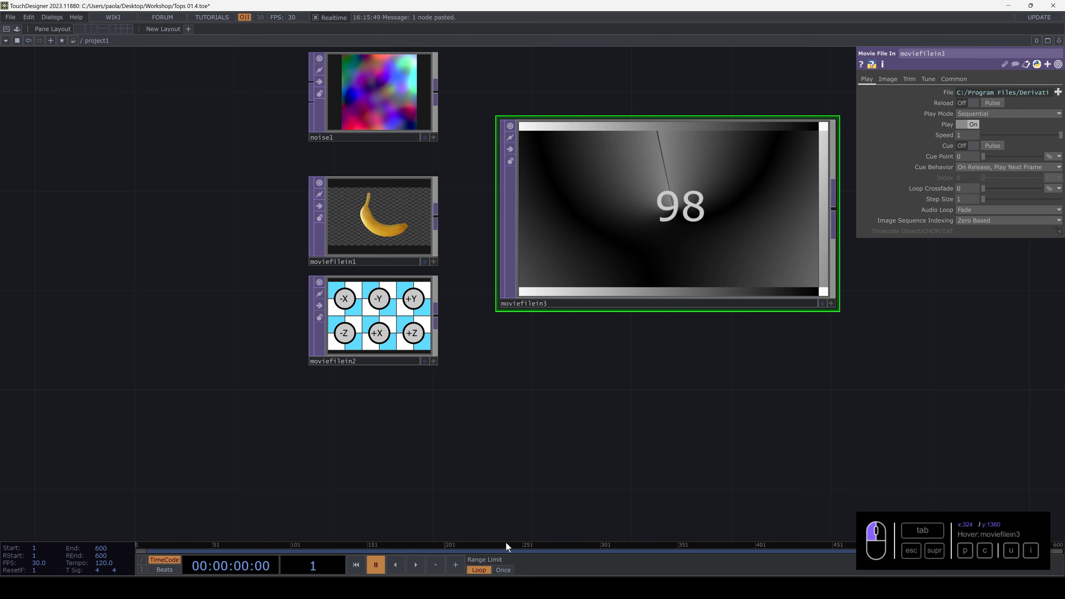
drag(506, 542, 132, 539)
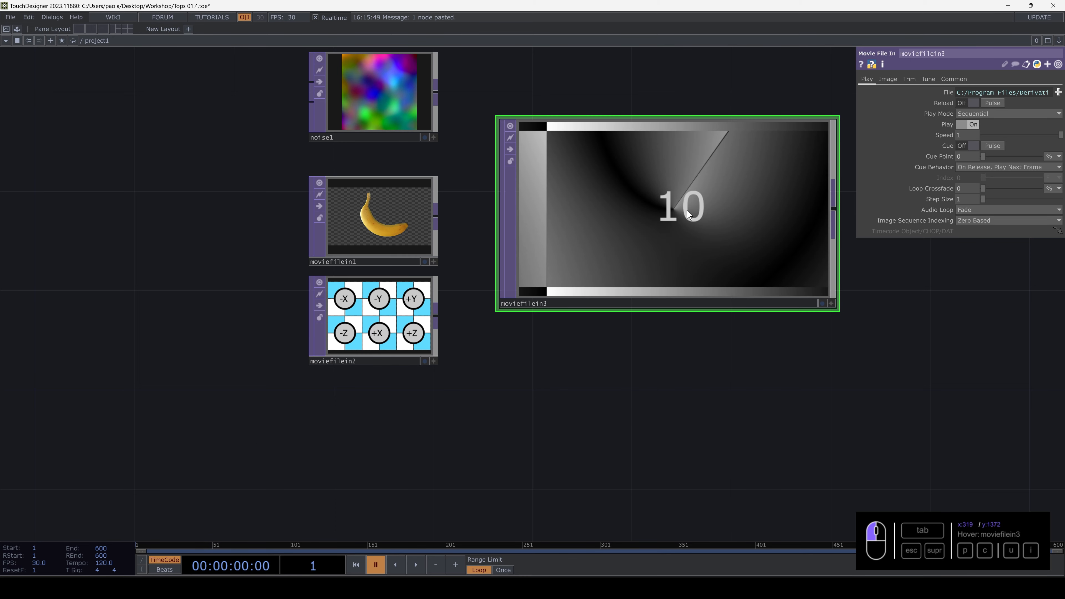
drag(541, 542, 128, 523)
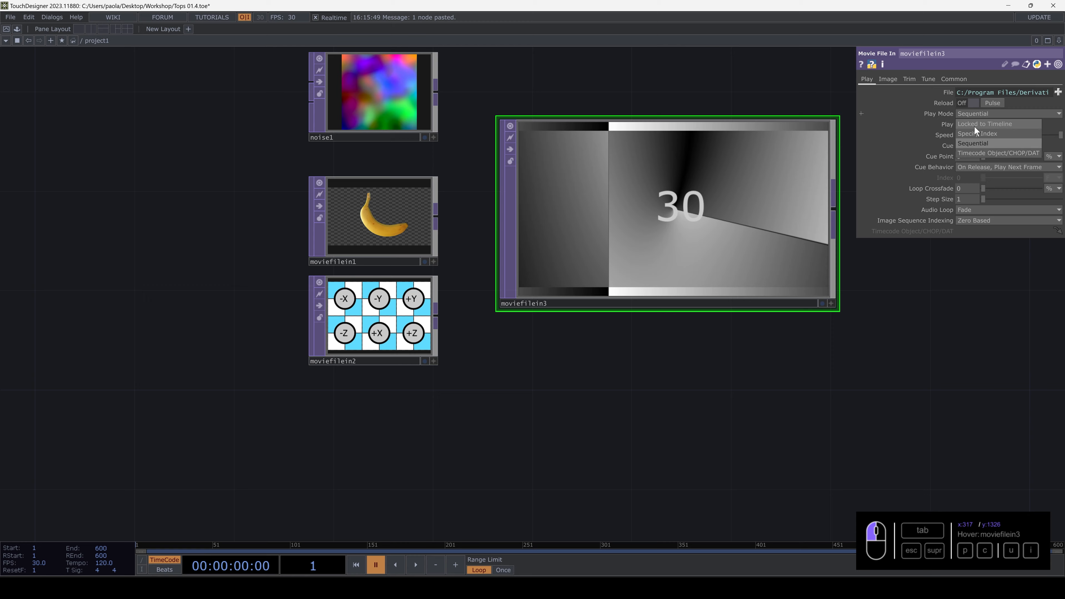
click(863, 302)
key(space)
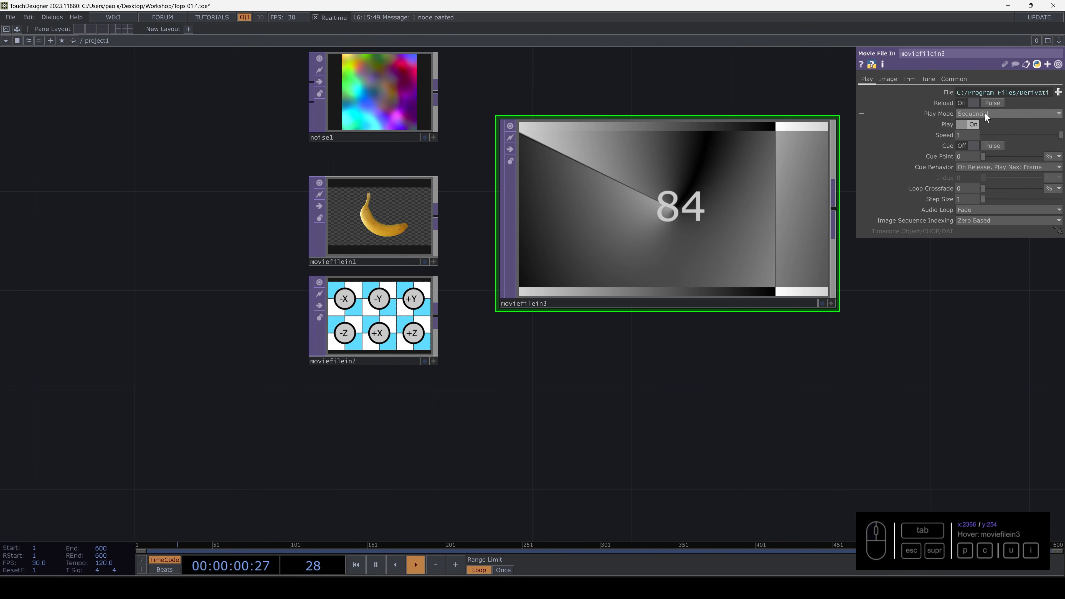
Switch moviefilein3's Play Mode to Specify Index and reset its Index to a constant 0
click(984, 113)
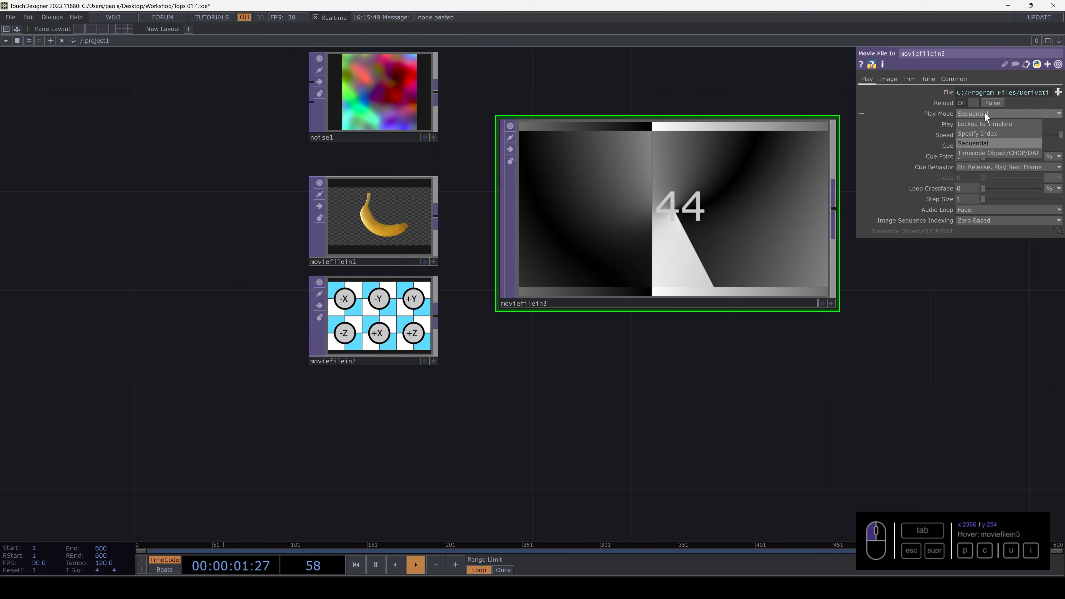
click(978, 133)
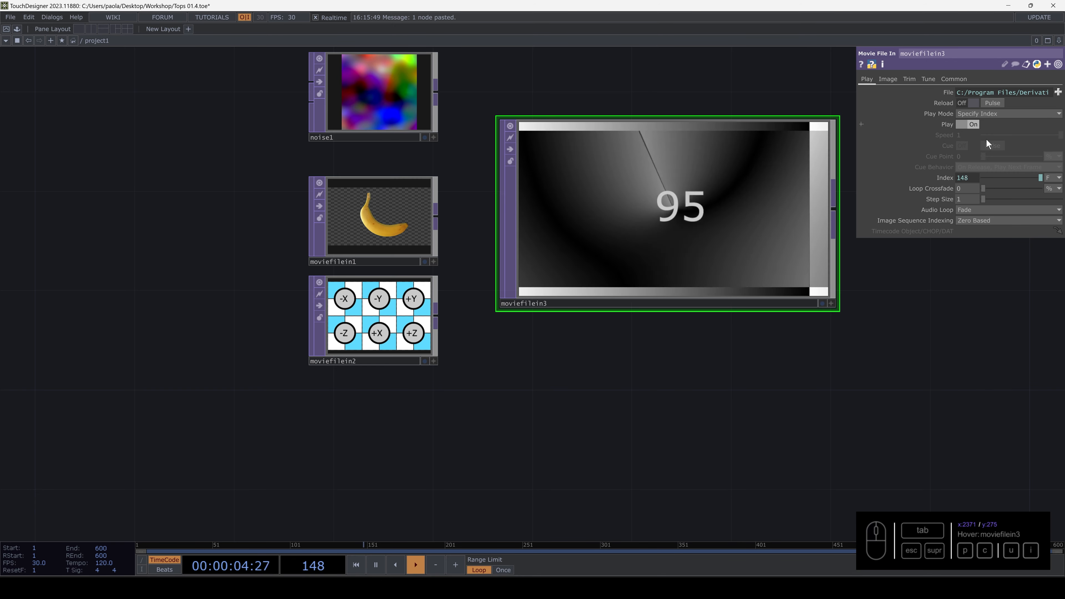
click(944, 178)
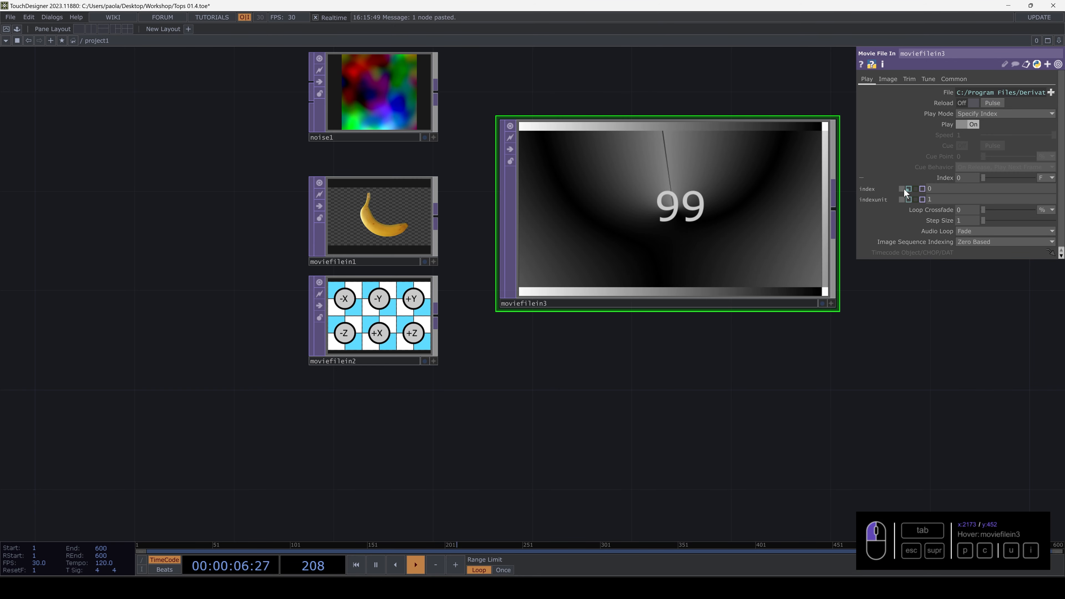
click(945, 177)
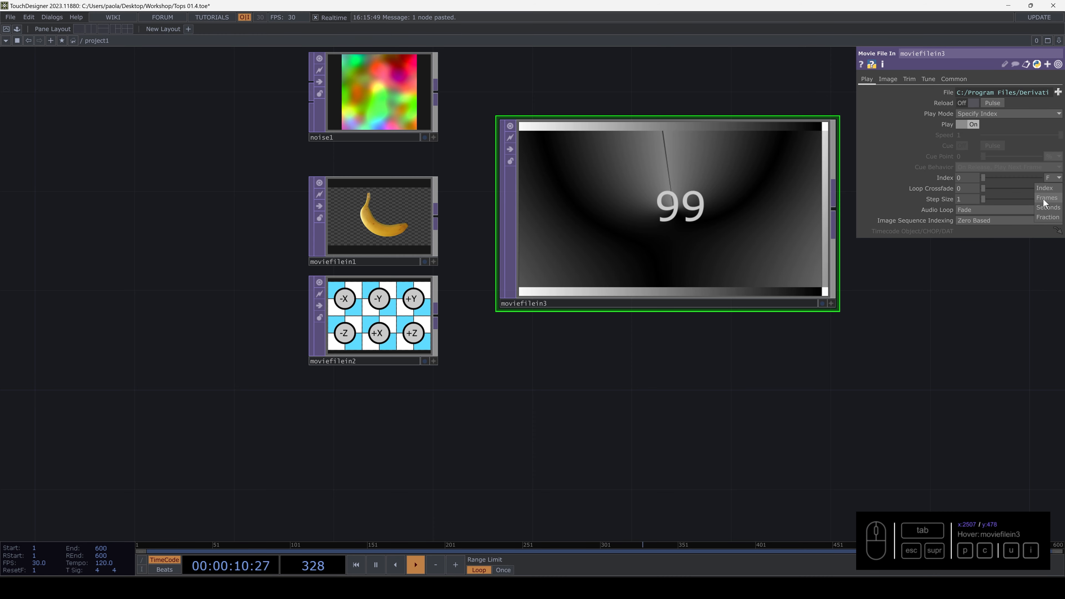
Check the Index unit options, and scrub moviefilein3's Index through the movie's frames, leaving it at about 36.229
click(1046, 207)
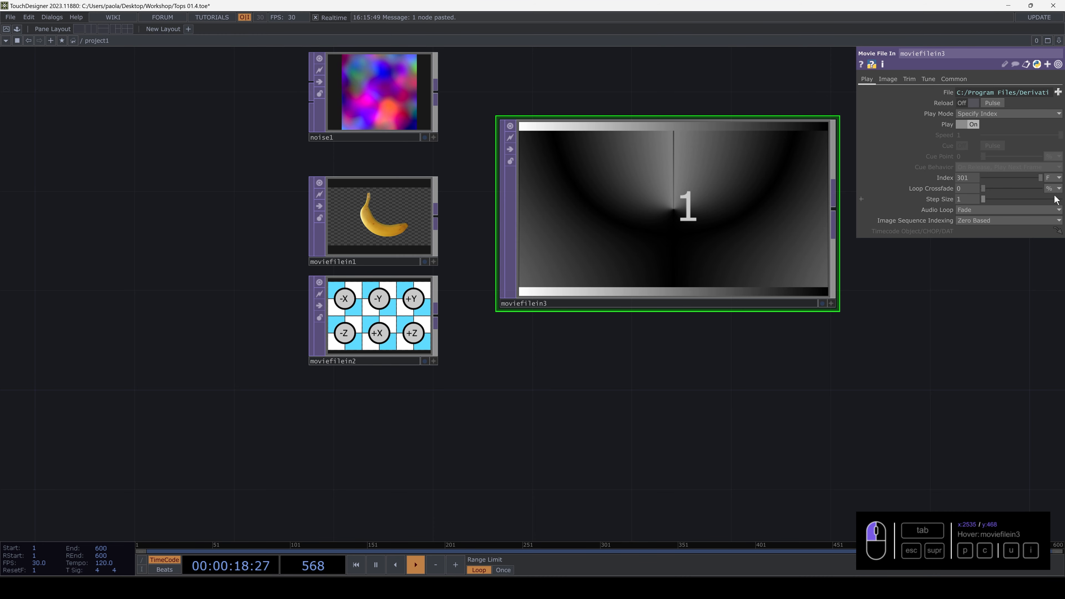
drag(1037, 177, 1007, 180)
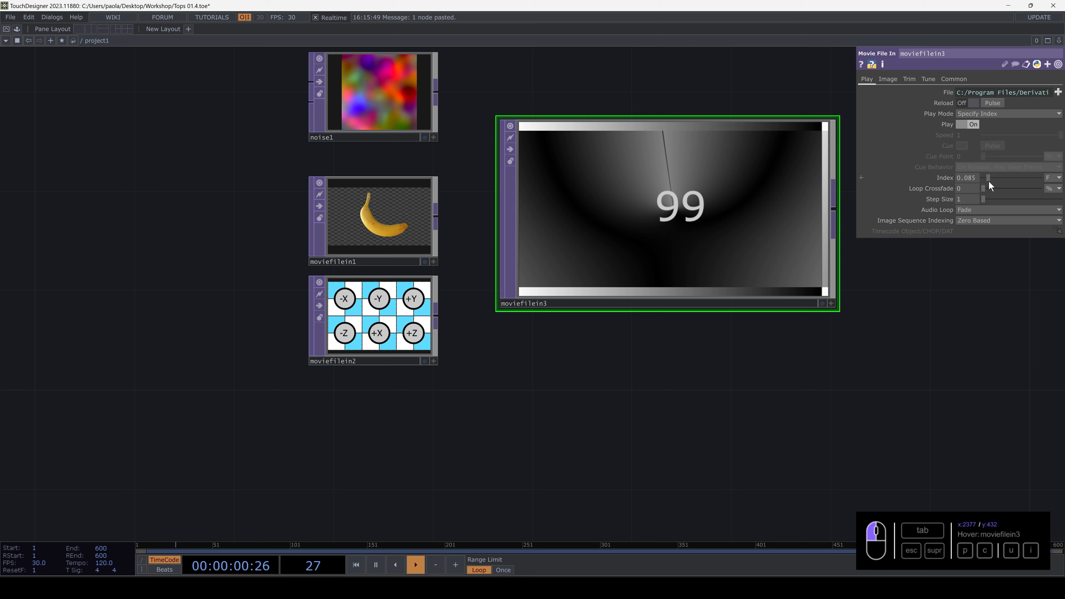
middle_drag(960, 174, 1043, 174)
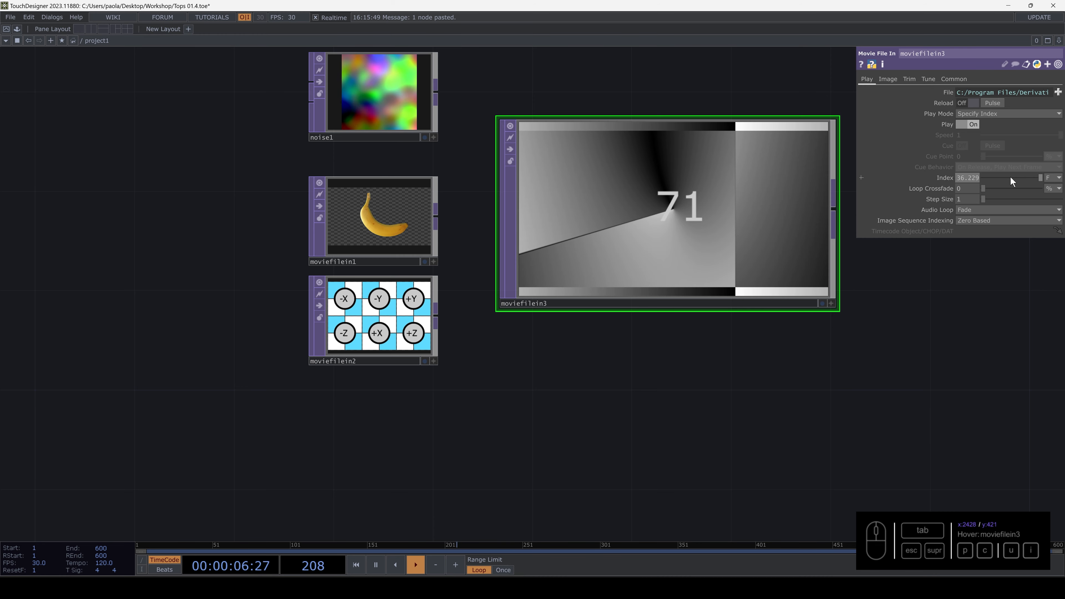
Set moviefilein3's Play Mode to Locked to Timeline, and scrub the timeline back and forth to test the sync before resuming playback
click(988, 117)
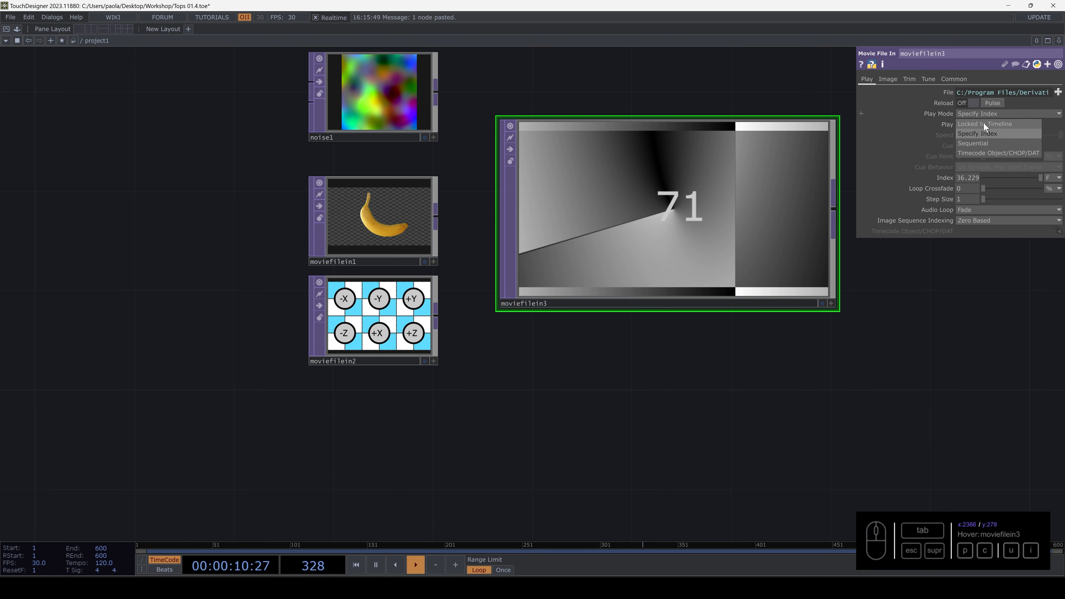
click(969, 124)
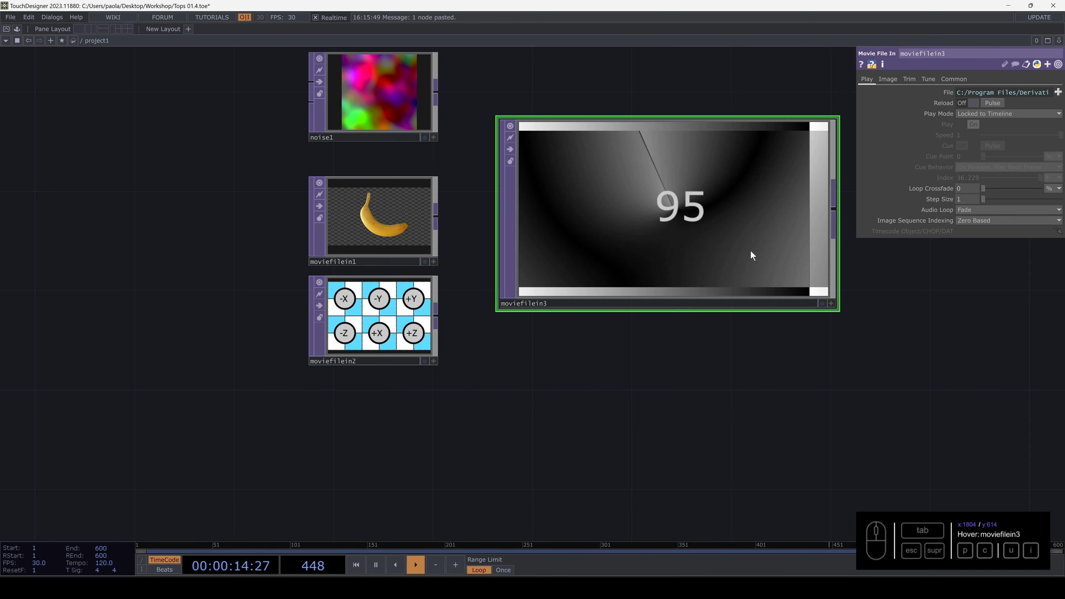
drag(176, 545, 363, 548)
drag(467, 562, 307, 555)
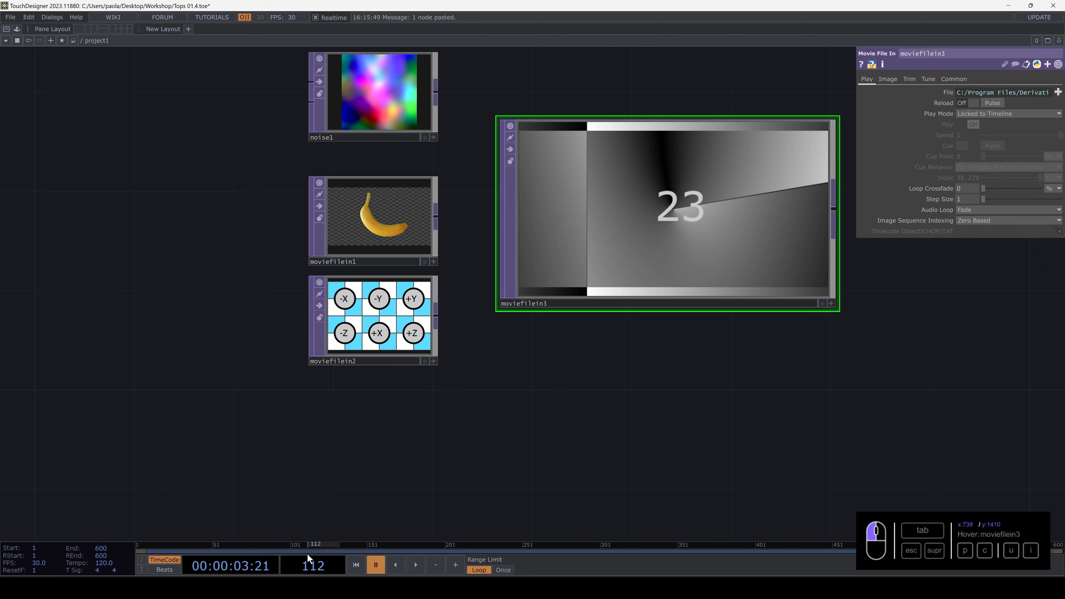
drag(307, 555, 310, 550)
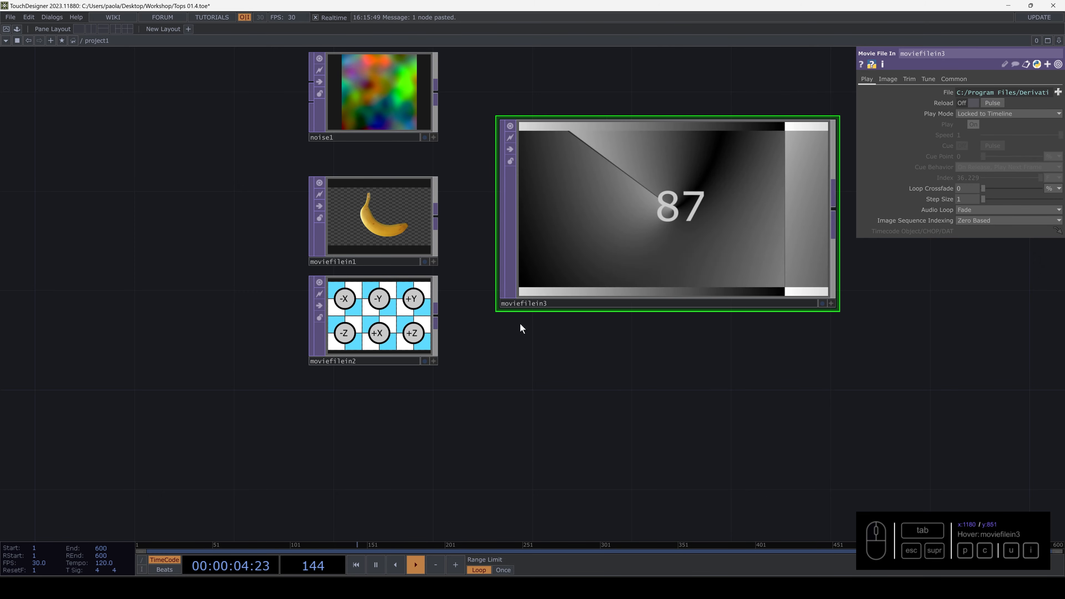
Shrink moviefilein3 to about the width of the other nodes and place it directly below moviefilein2
drag(458, 433, 391, 472)
drag(767, 347, 561, 249)
scroll(549, 299, down, 6)
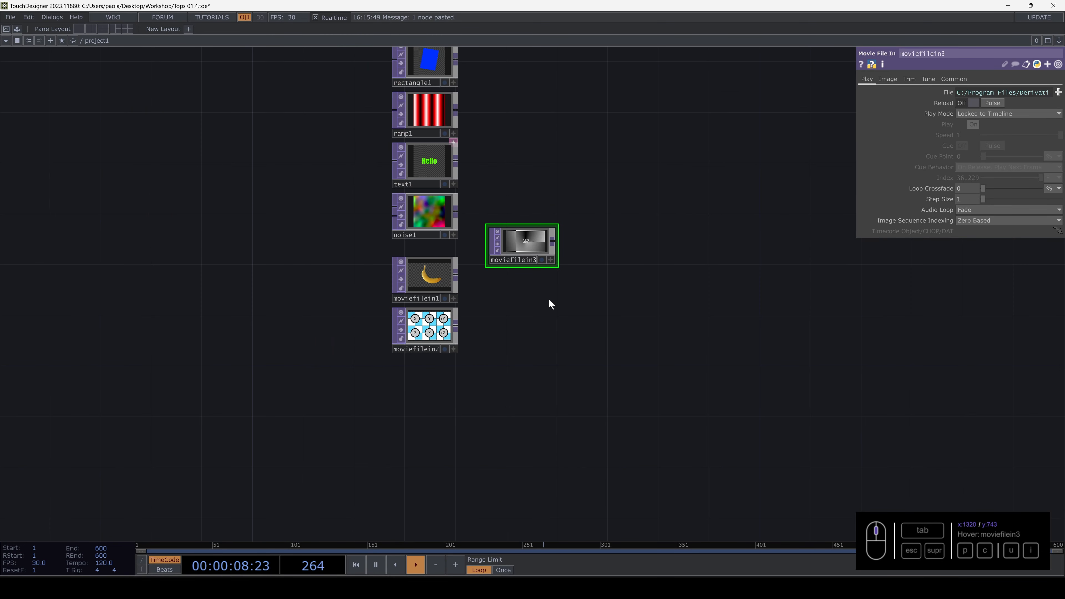
drag(532, 326, 516, 343)
drag(502, 302, 428, 401)
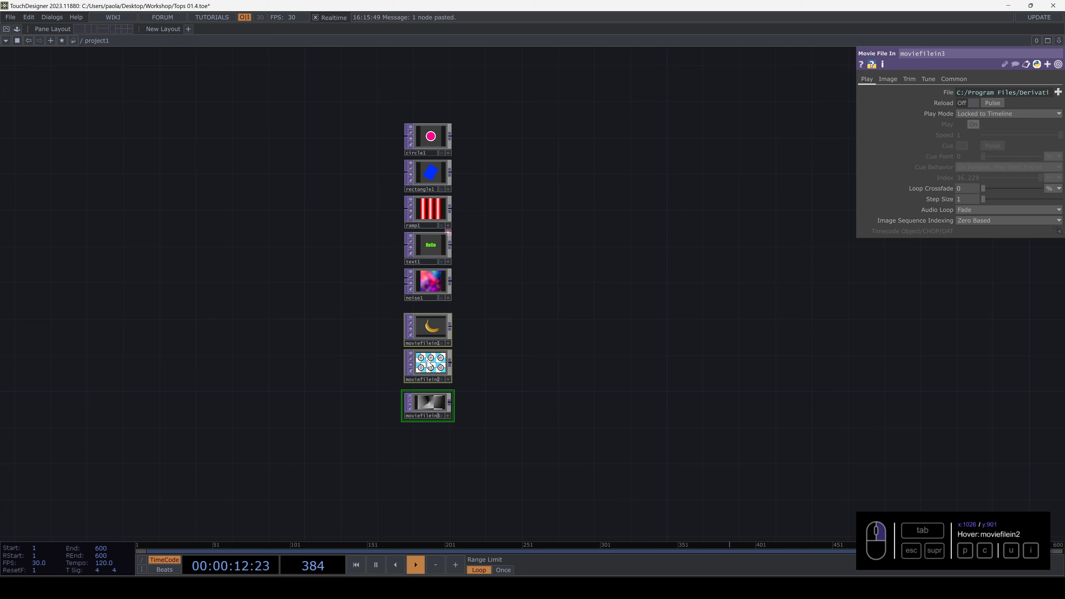
Move the three Movie File In nodes down as a group away from noise1, and close the gap between moviefilein3 and moviefilein2
drag(428, 361, 429, 379)
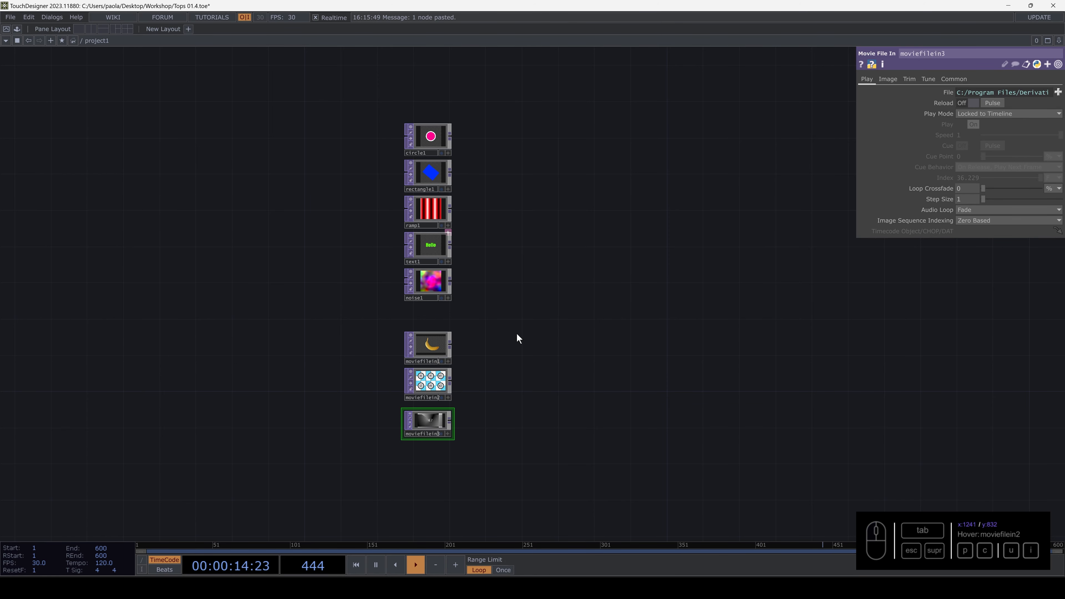
scroll(472, 300, up, 3)
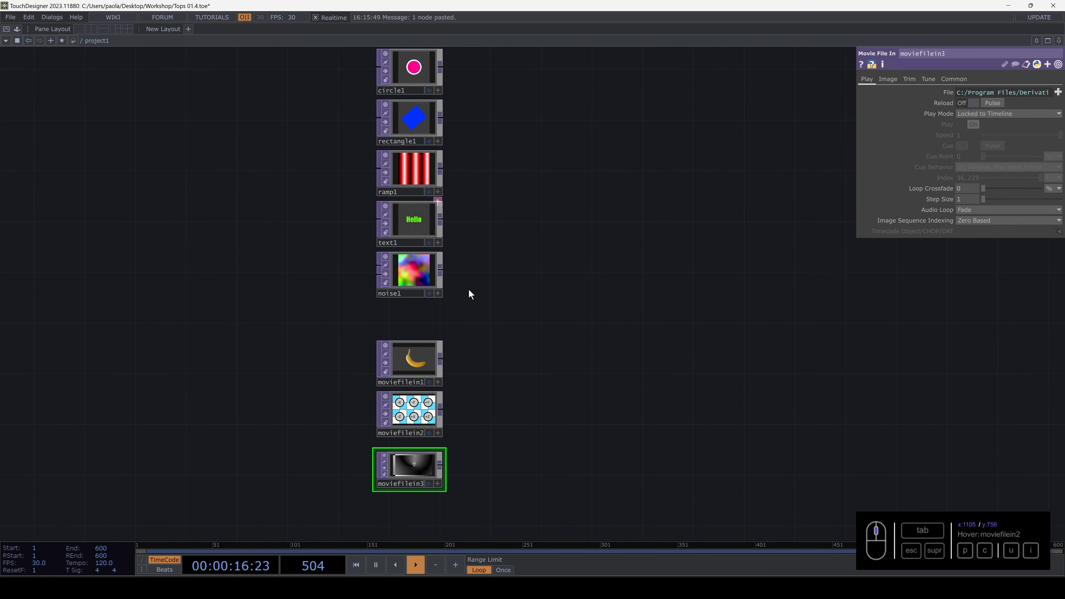
click(398, 184)
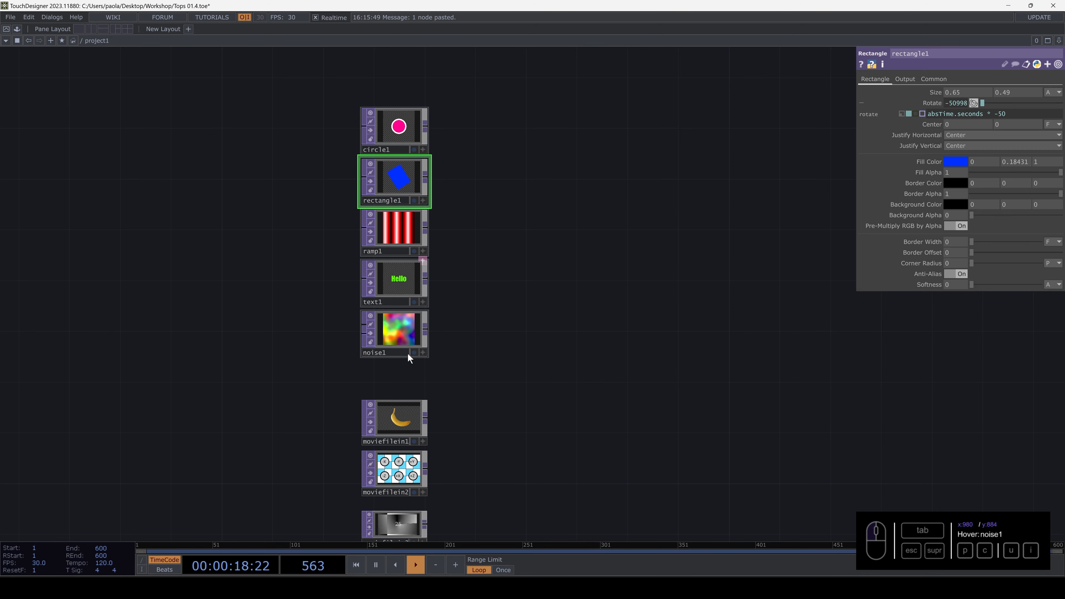
click(393, 427)
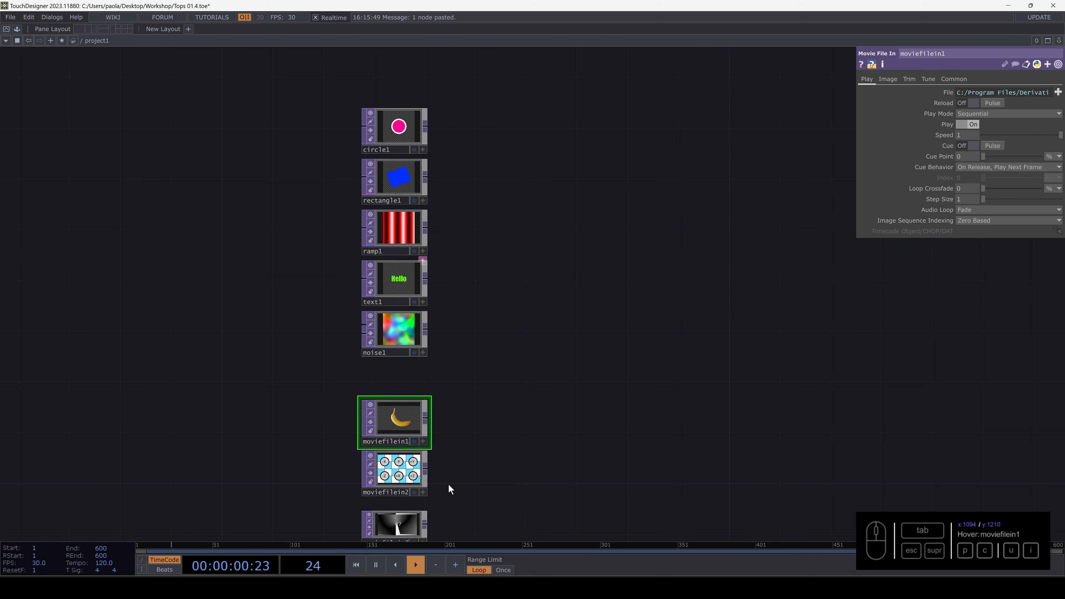
drag(398, 525, 398, 513)
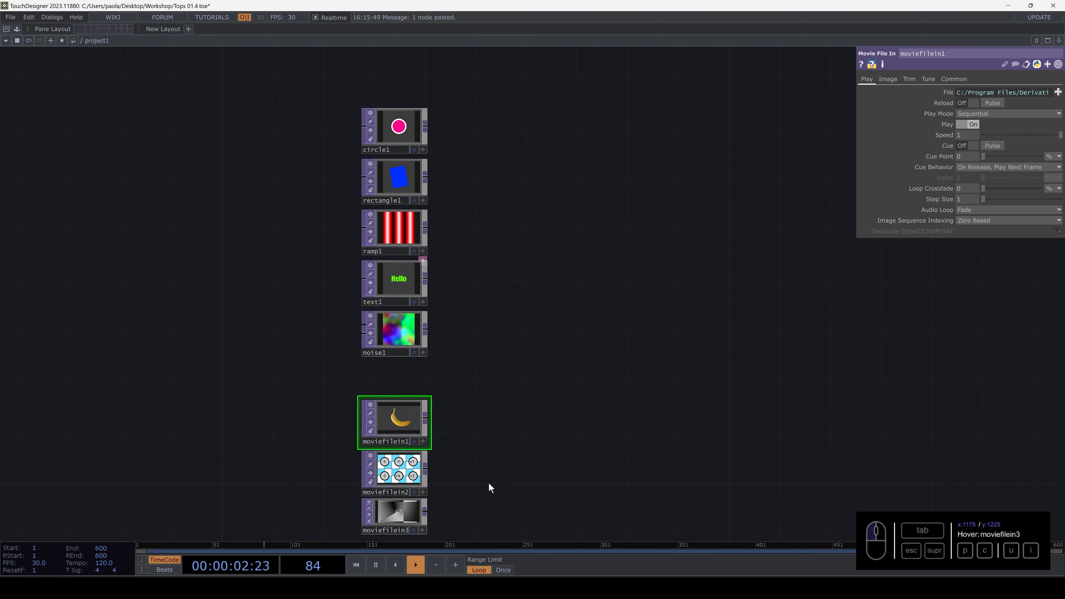
Add a Transform TOP in the empty space beside the moviefilein1 and moviefilein2 nodes
drag(485, 460, 460, 480)
drag(455, 417, 449, 340)
drag(445, 253, 453, 324)
middle_drag(416, 430, 406, 461)
drag(446, 422, 455, 324)
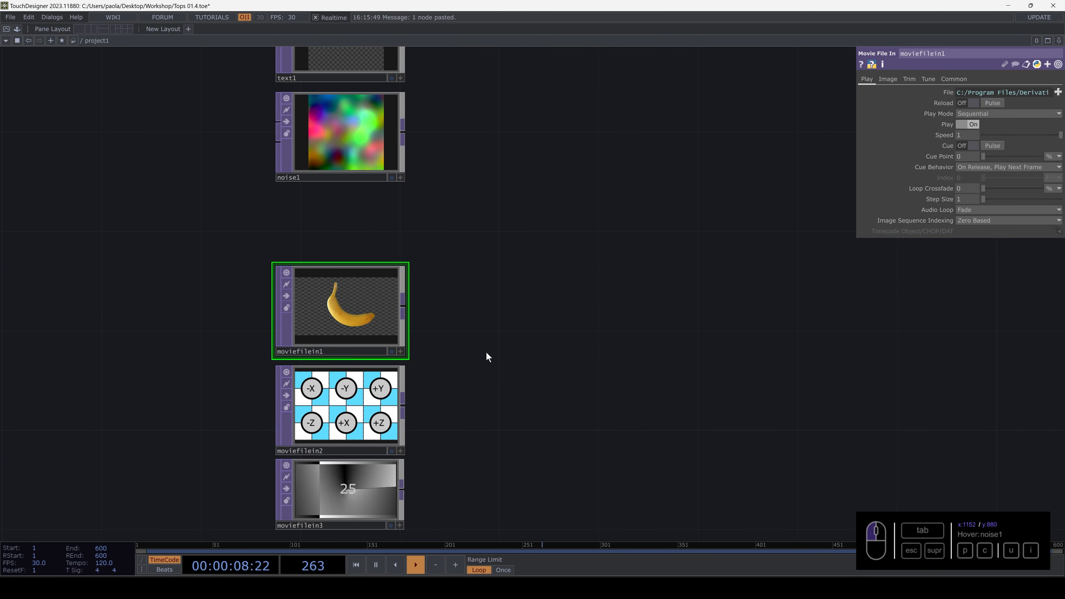
key(Tab)
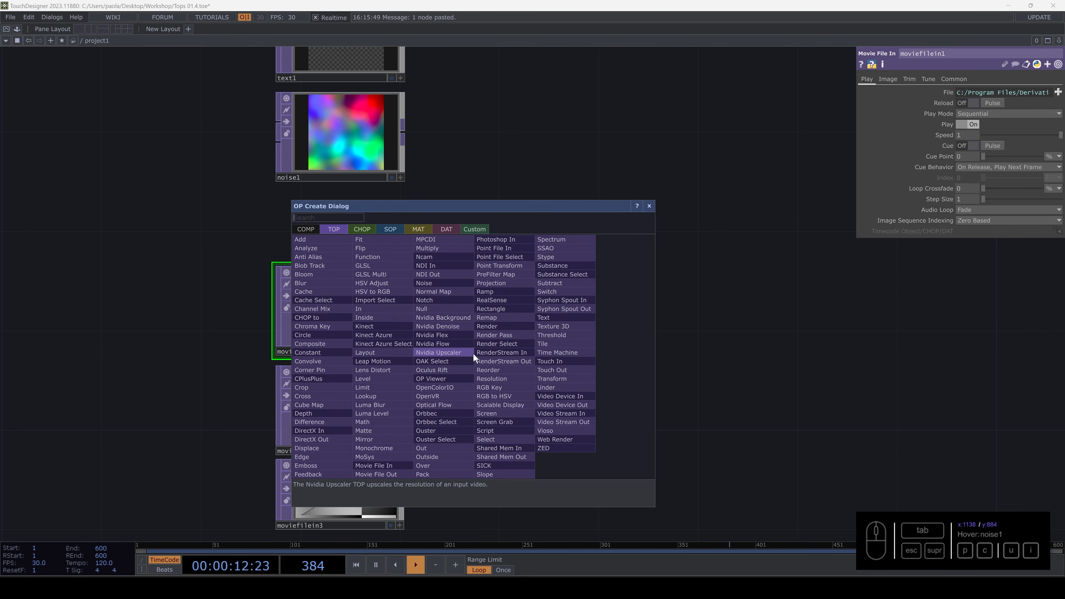
text(tra)
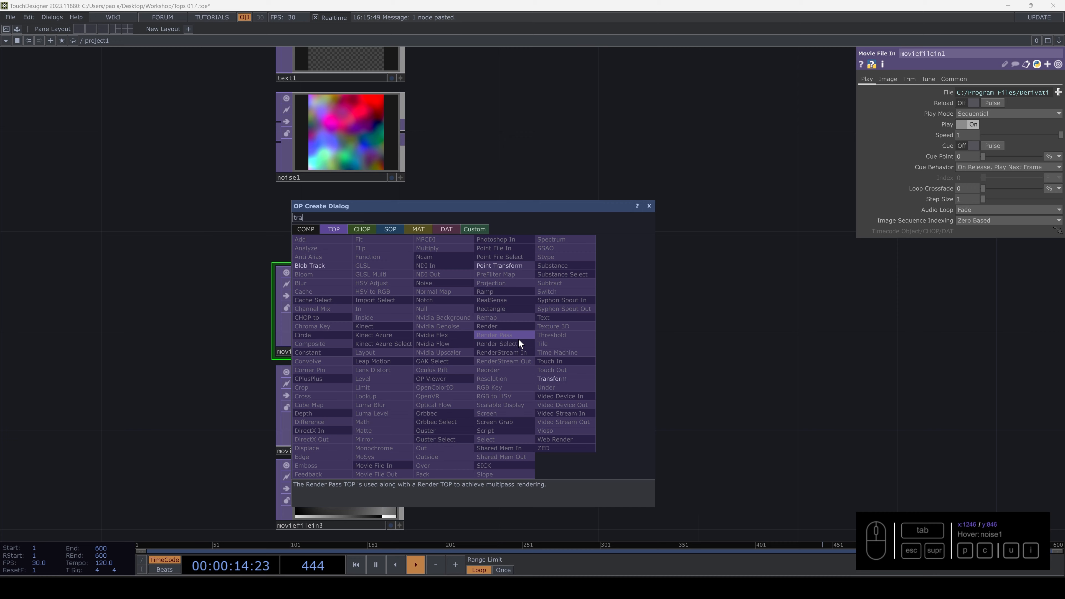
click(587, 378)
click(545, 386)
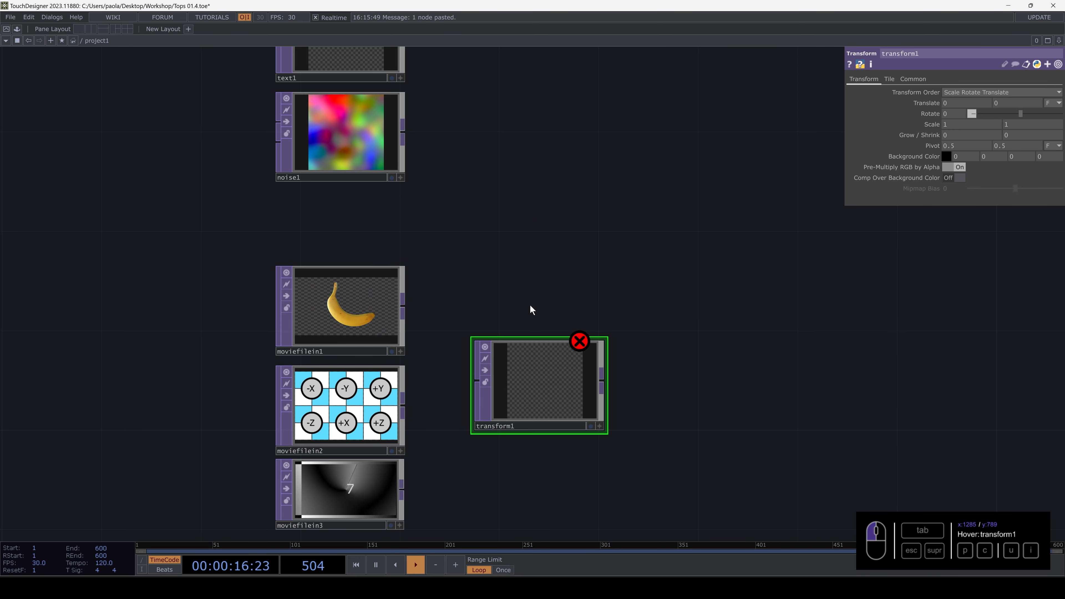
Look through the Image, Trim, Tune and Common parameters of moviefilein1 and return to its Play parameters
drag(530, 304, 500, 254)
click(321, 250)
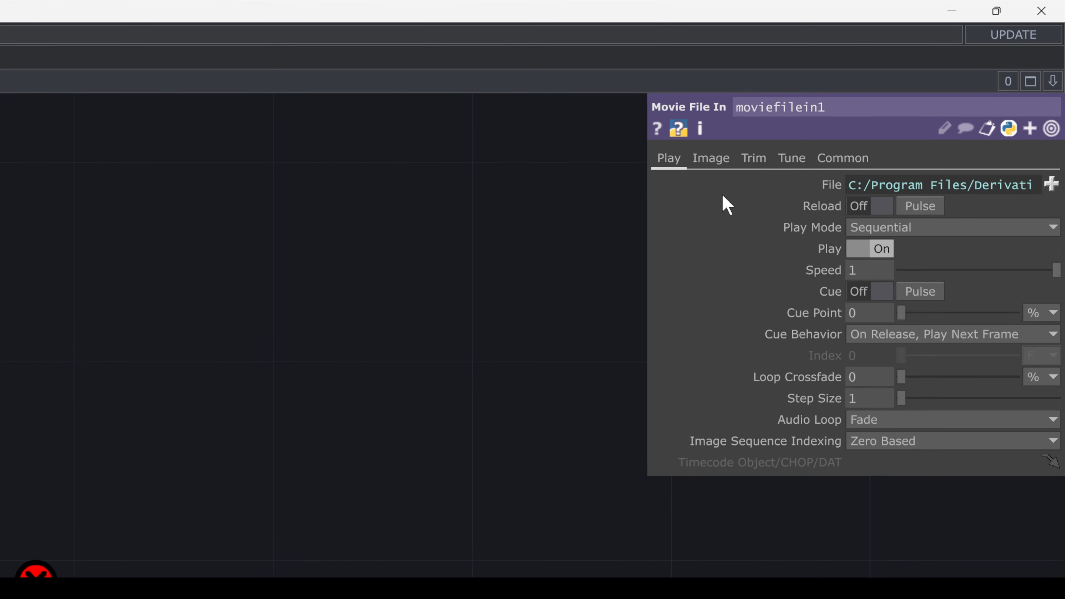
click(899, 81)
click(771, 163)
click(792, 160)
click(837, 158)
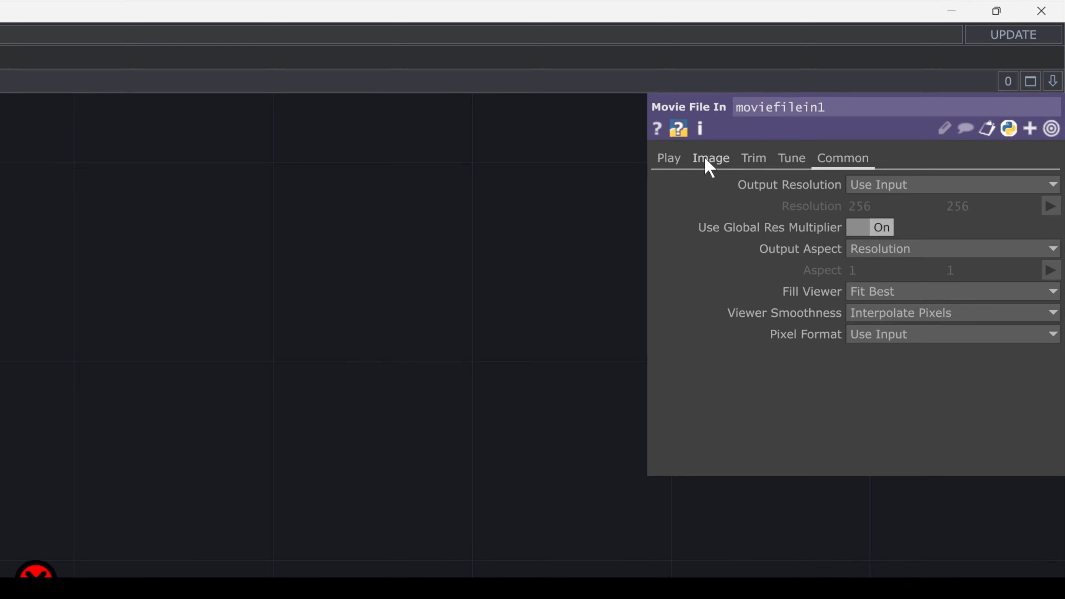
click(670, 161)
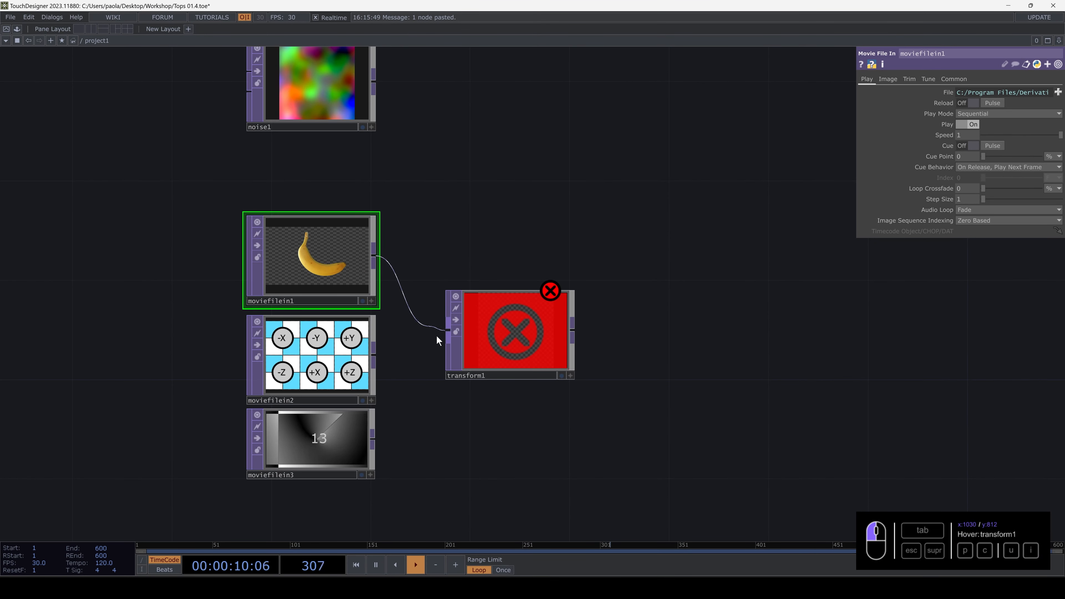
Wire moviefilein1 into transform1 and move transform1 up into the space beside its parameters
drag(510, 332, 755, 136)
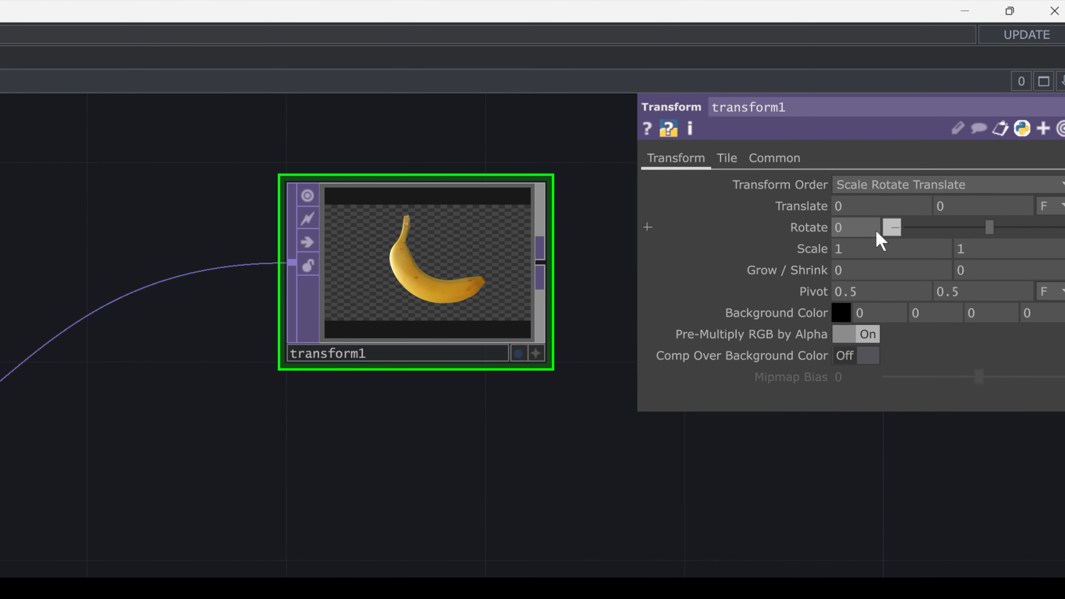
Try a horizontal Translate of about -0.24 on transform1, reset it to 0, and set Rotate to about -213
middle_drag(877, 231, 830, 231)
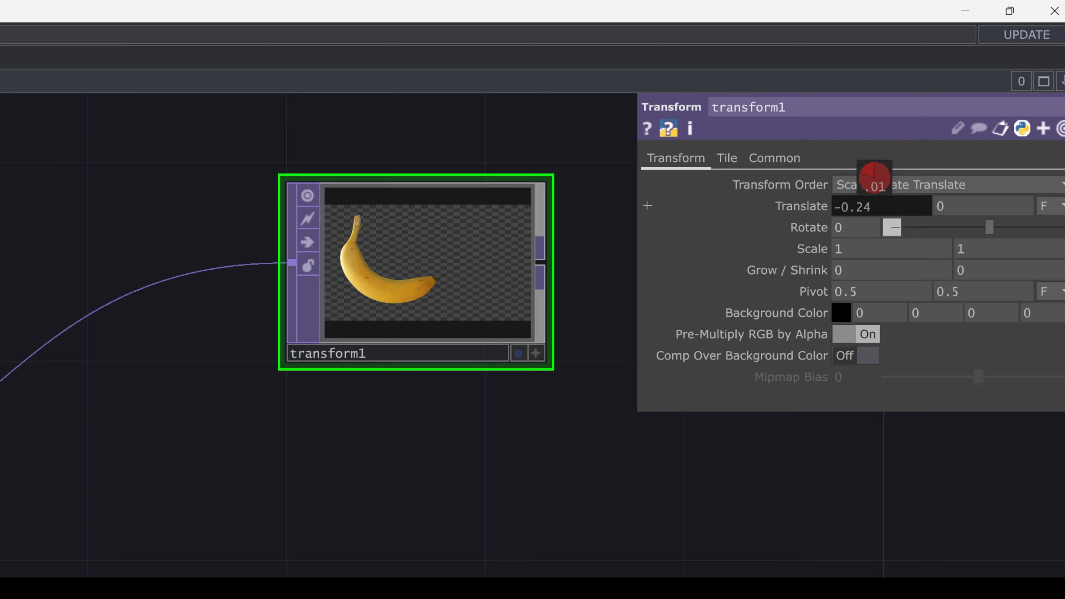
mouse_move(874, 179)
middle_down()
mouse_move(906, 178)
mouse_move(867, 178)
middle_up()
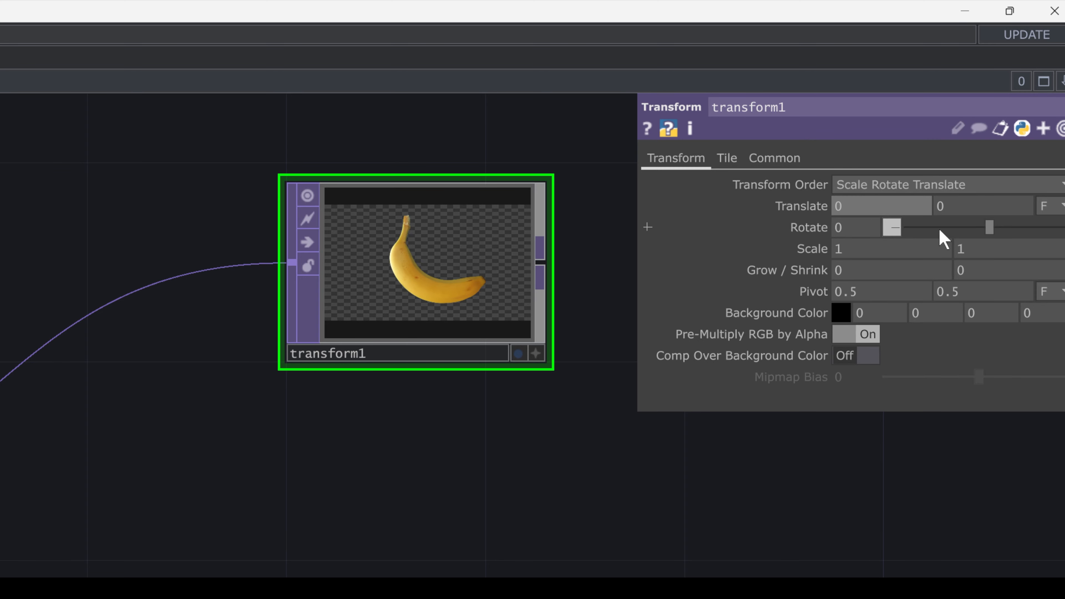
drag(986, 230, 942, 248)
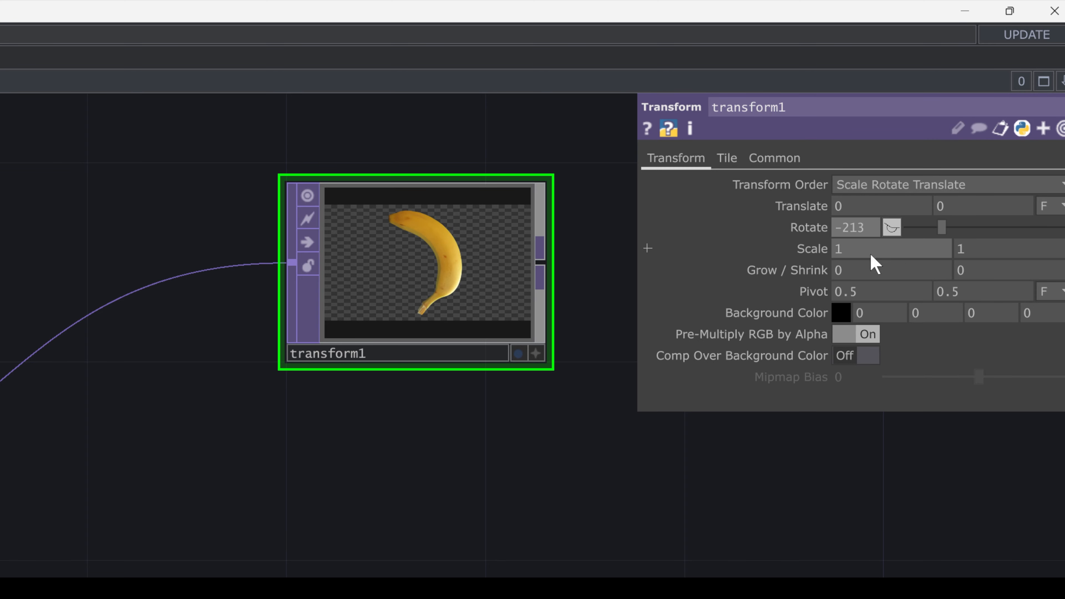
Try a uniform Scale of about 1.13 on transform1, inspect the banana up close, and set Scale back to 1
middle_drag(805, 272, 817, 270)
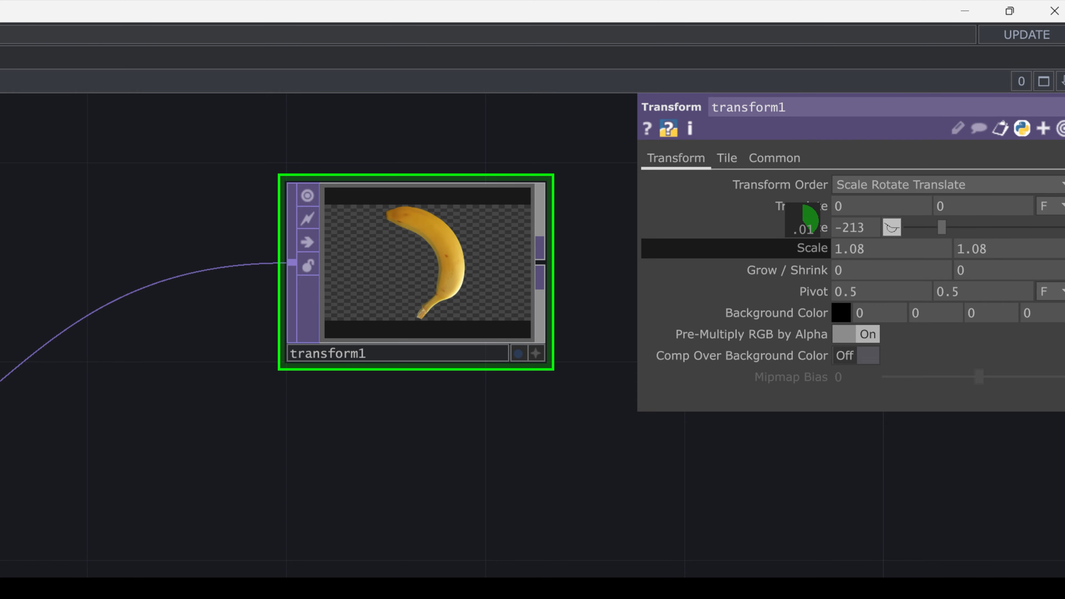
middle_drag(810, 219, 821, 218)
scroll(475, 231, up, 10)
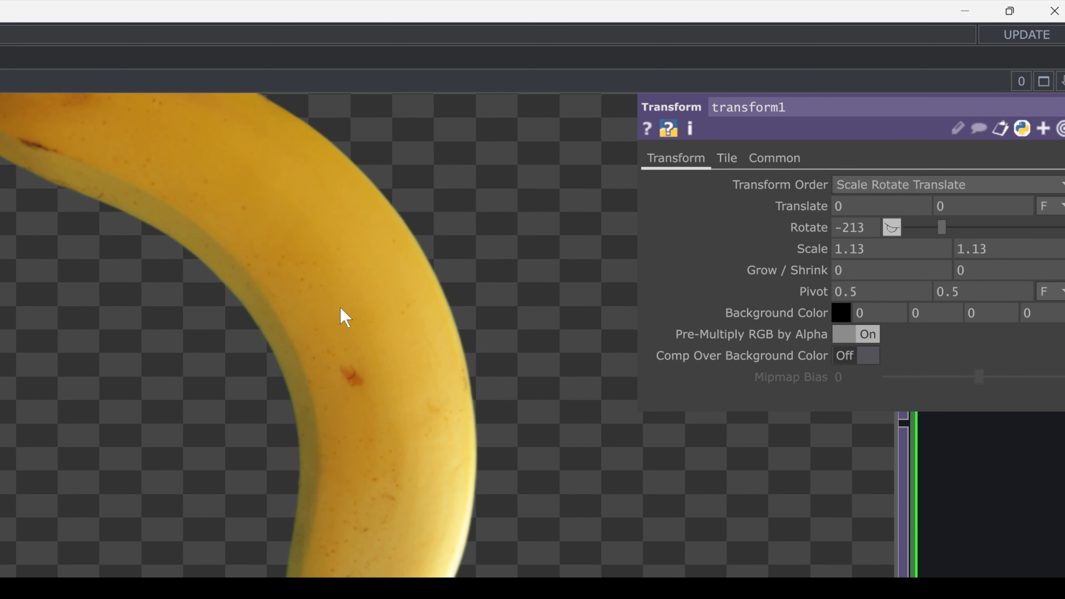
scroll(342, 315, down, 3)
scroll(431, 424, down, 5)
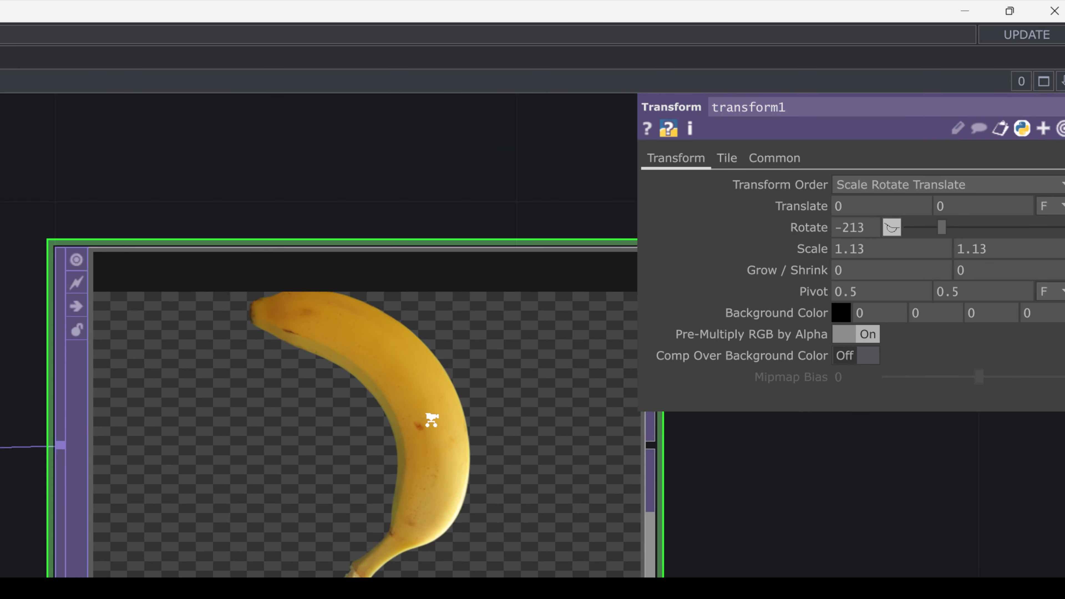
scroll(432, 420, down, 5)
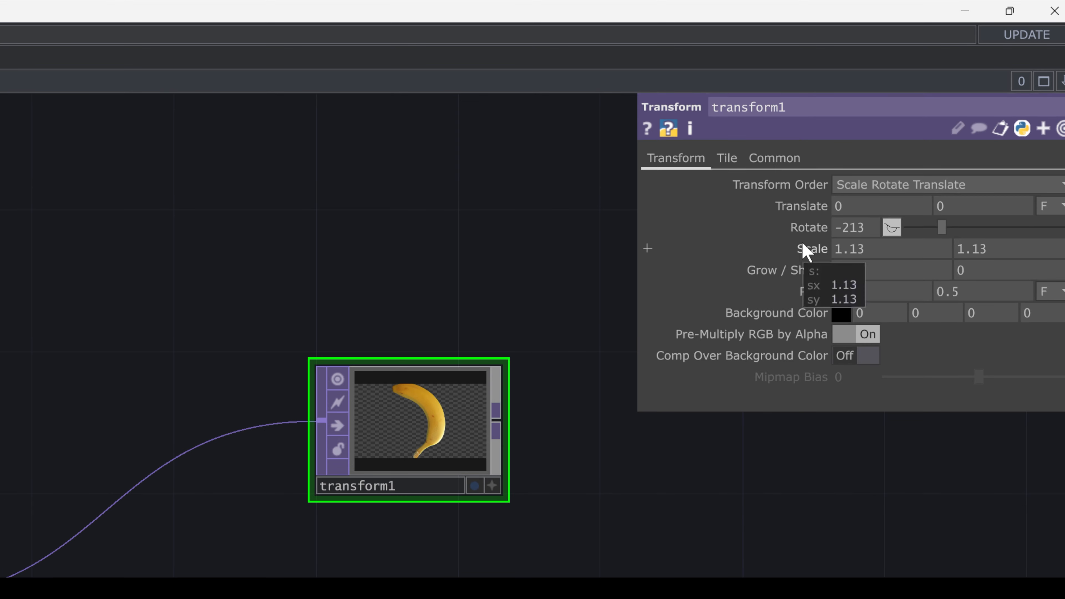
middle_drag(805, 251, 795, 227)
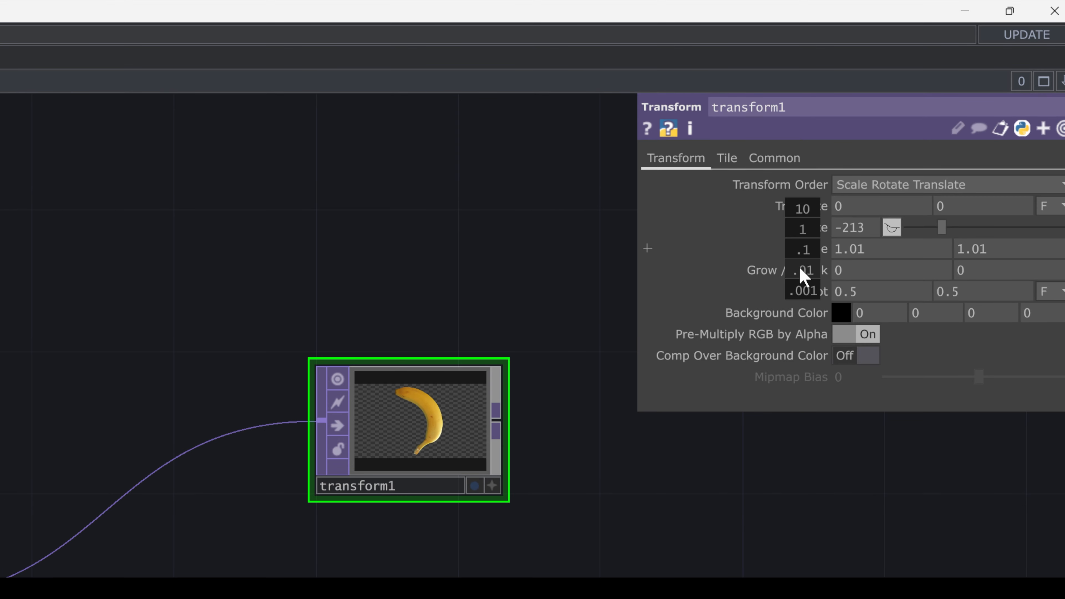
middle_drag(801, 275, 798, 211)
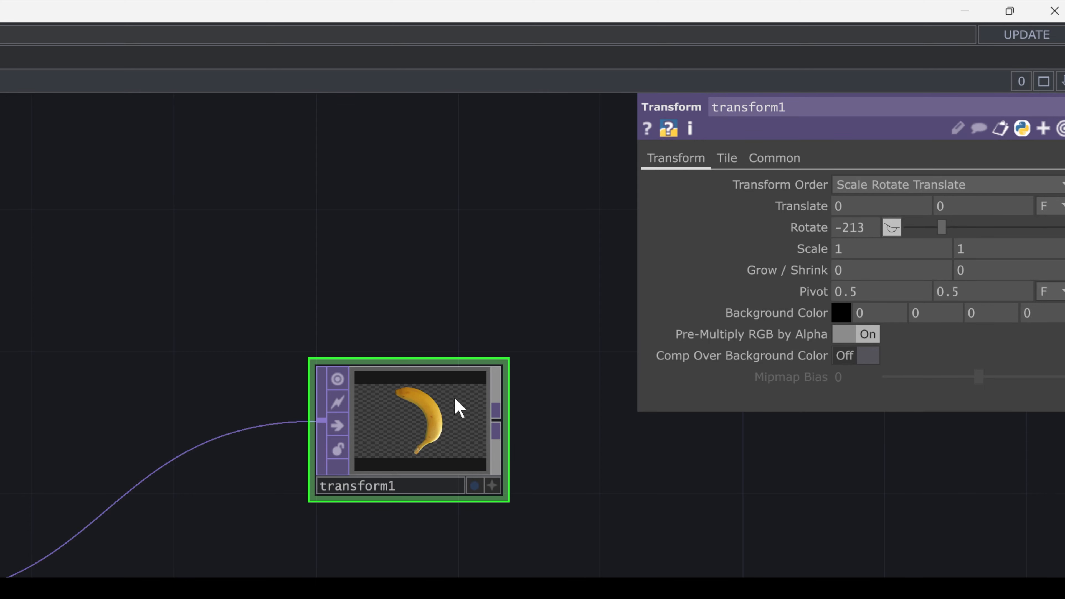
Move transform1 level with moviefilein1, check its Tile Extend setting, and return to its Transform parameters
drag(458, 410, 174, 577)
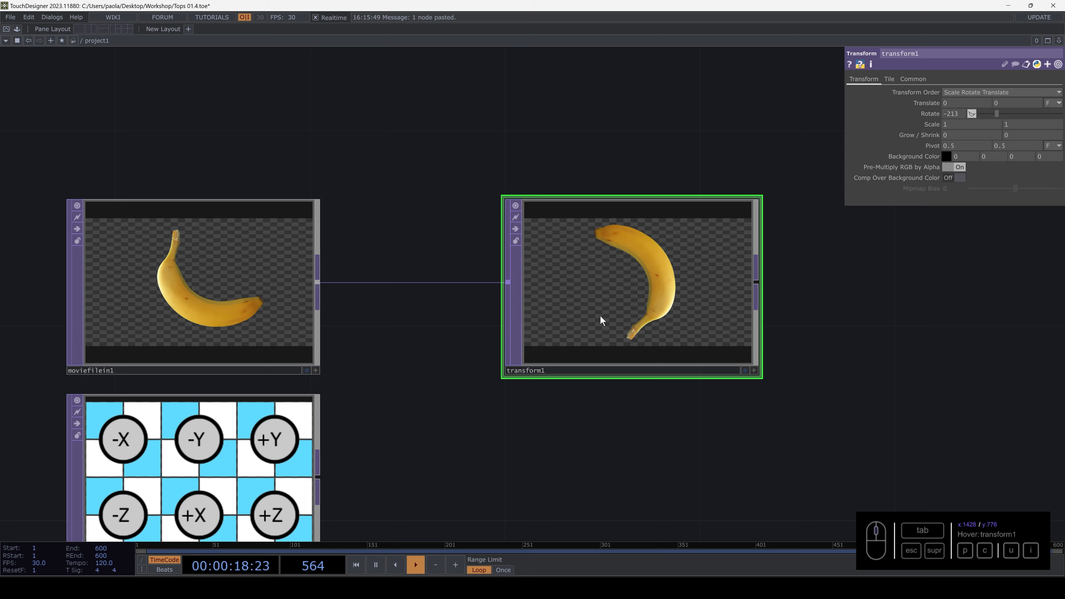
scroll(666, 332, up, 3)
click(890, 79)
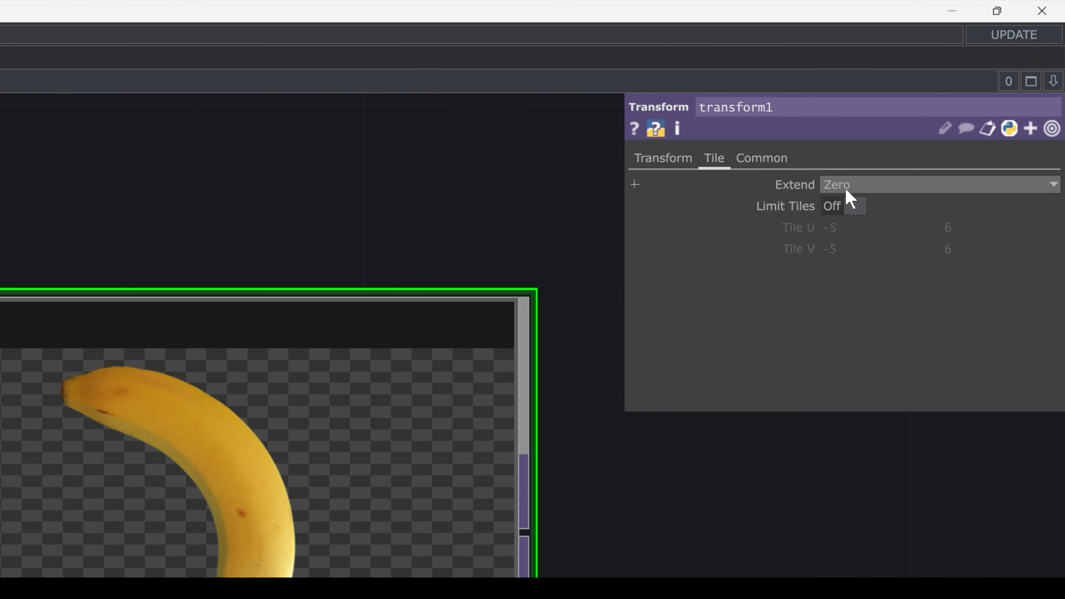
click(960, 92)
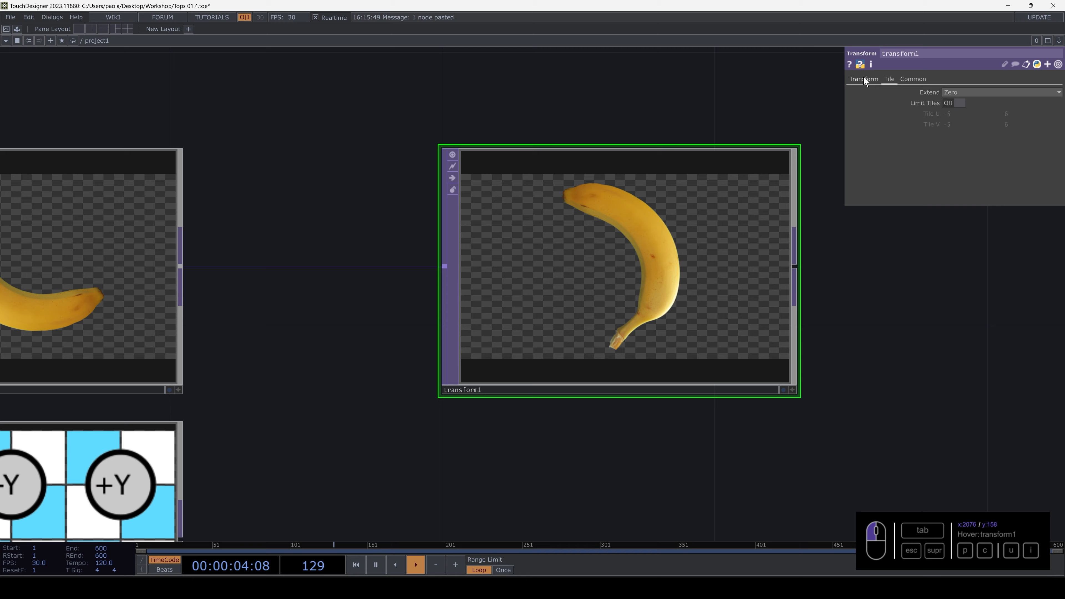
click(663, 158)
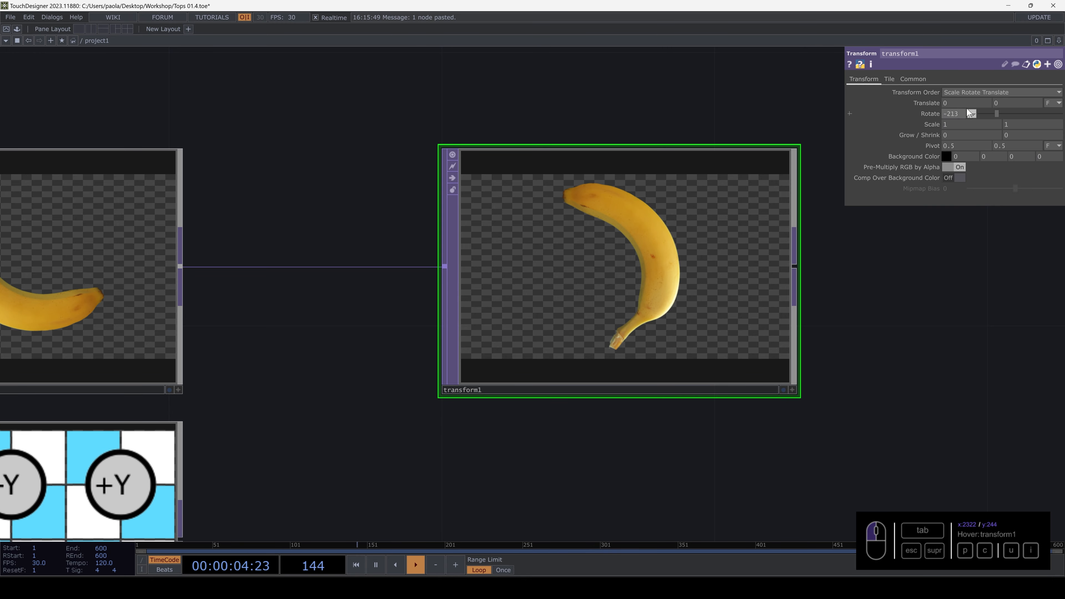
Try the Repeat Extend mode on transform1 with a horizontal Translate of 0.05
middle_drag(972, 113, 964, 89)
click(889, 79)
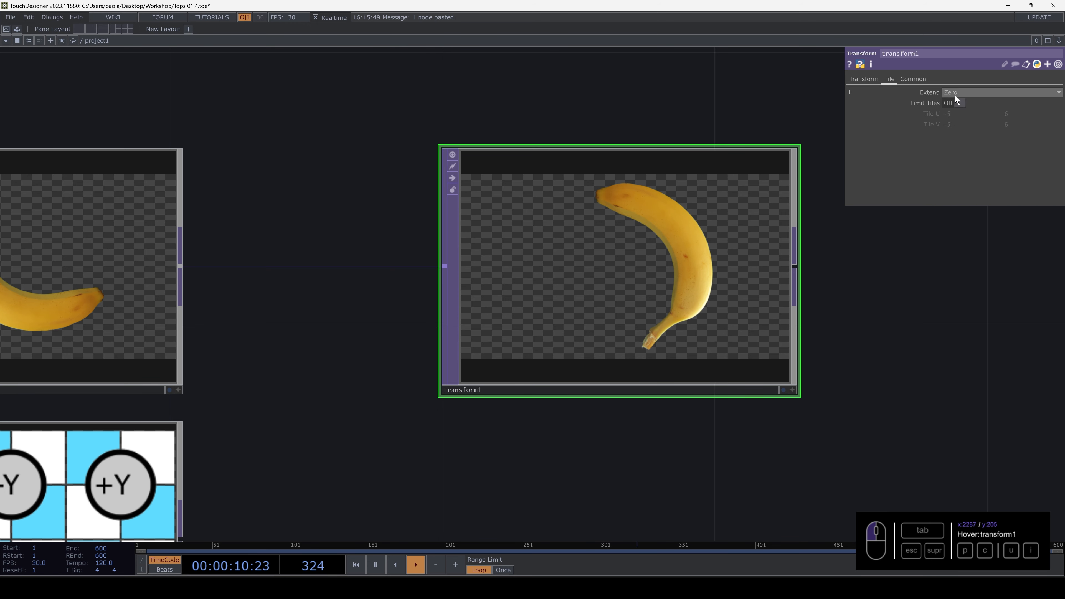
click(959, 92)
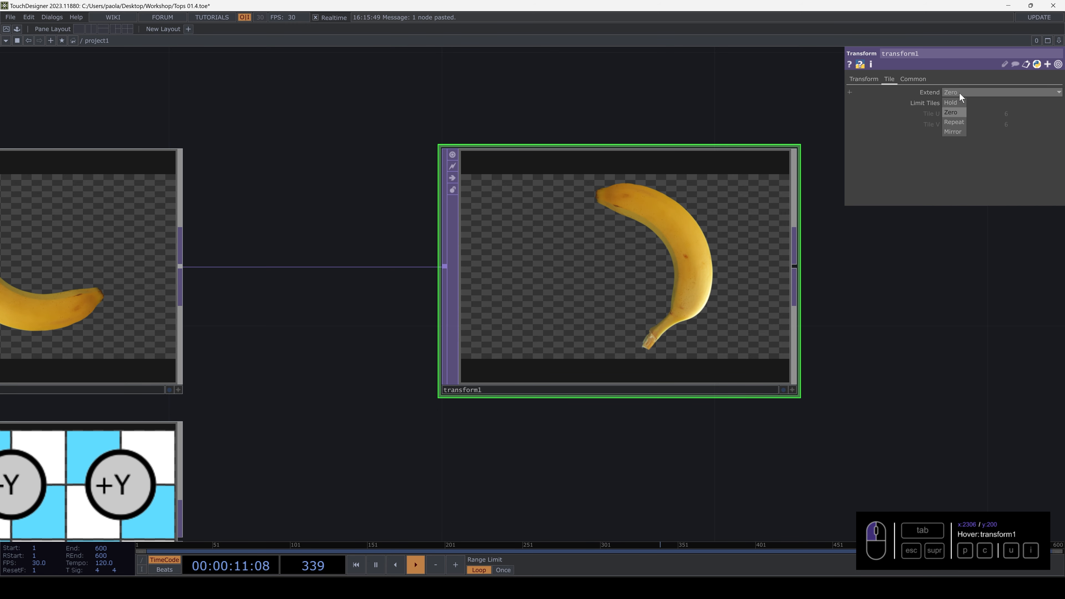
click(863, 79)
mouse_move(964, 104)
middle_down()
mouse_move(964, 84)
mouse_move(964, 101)
middle_up()
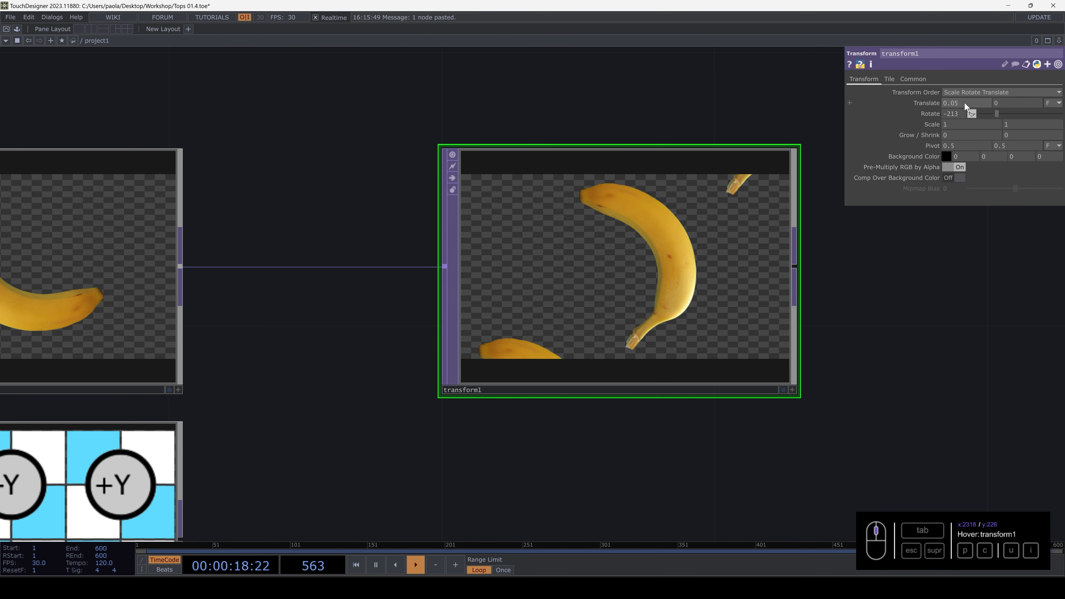
Set transform1's Extend mode to Mirror and its horizontal Translate to about -2.67
click(889, 78)
click(959, 92)
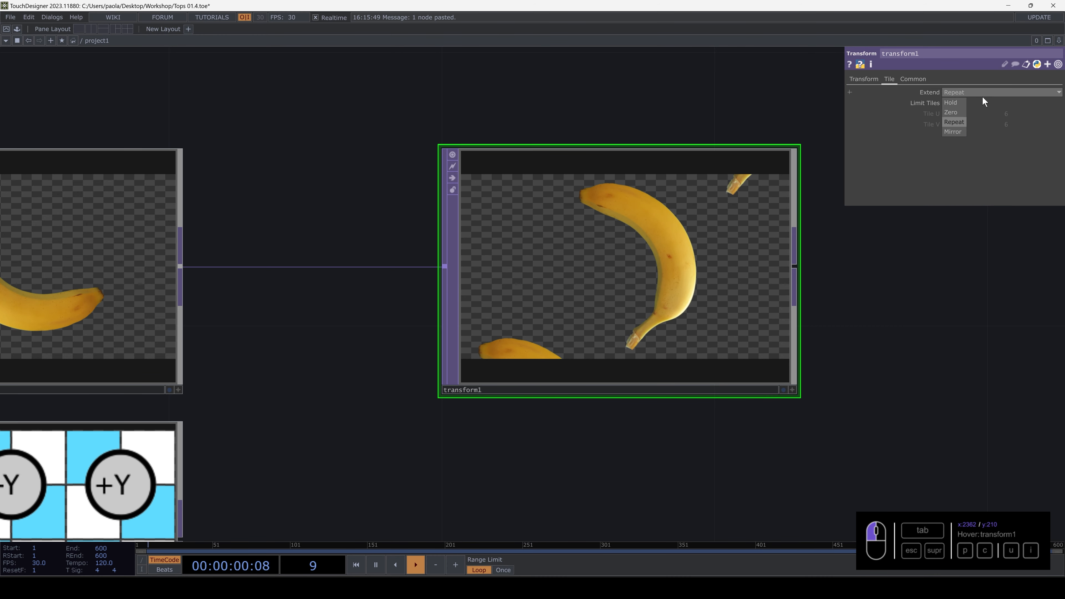
click(958, 130)
click(866, 80)
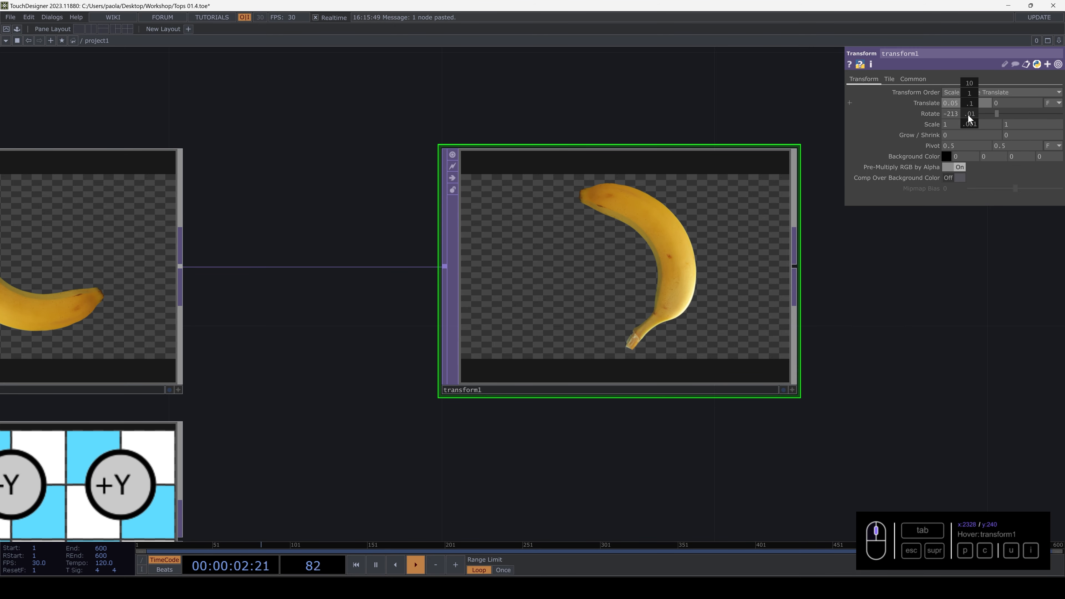
middle_drag(968, 114, 683, 108)
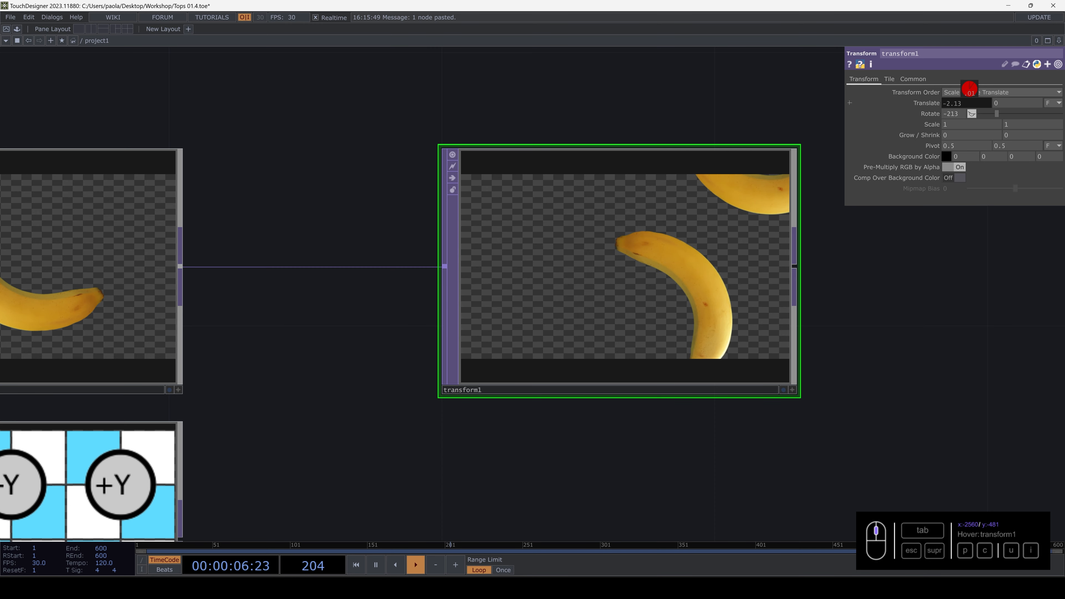
mouse_move(969, 93)
middle_down()
mouse_move(960, 95)
mouse_move(980, 97)
middle_up()
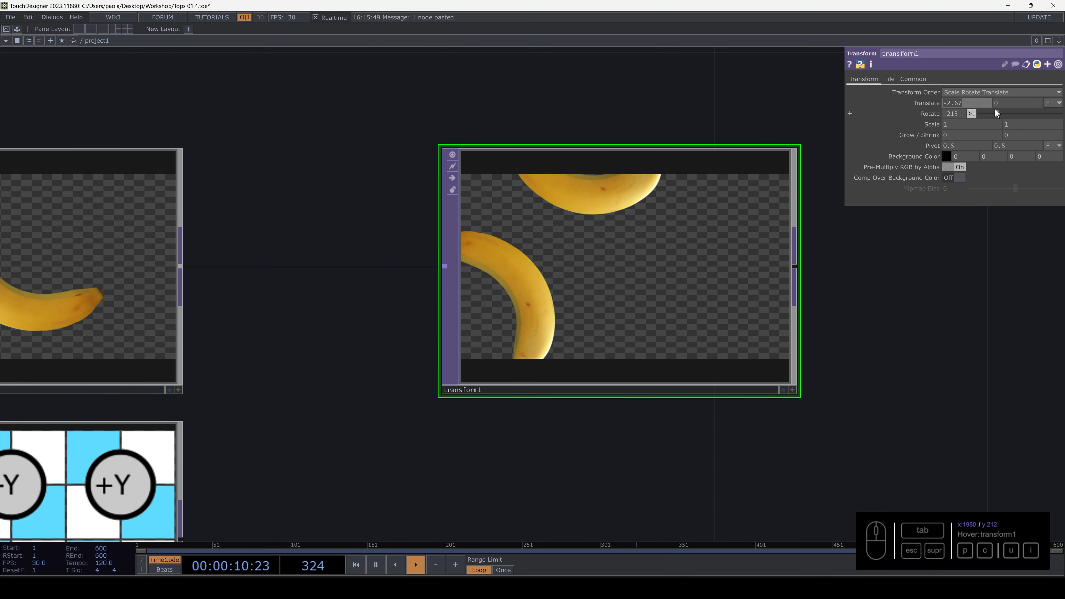
Animate transform1's Rotate with an expression based on absTime.seconds
drag(996, 112, 1020, 112)
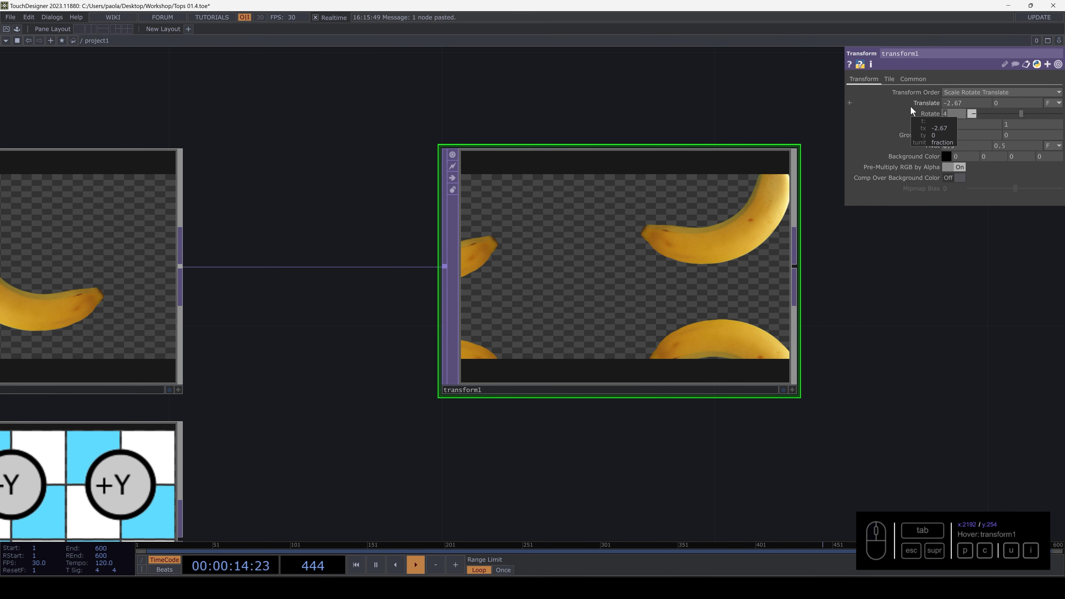
text(absTime.se)
text(conds)
key(Return)
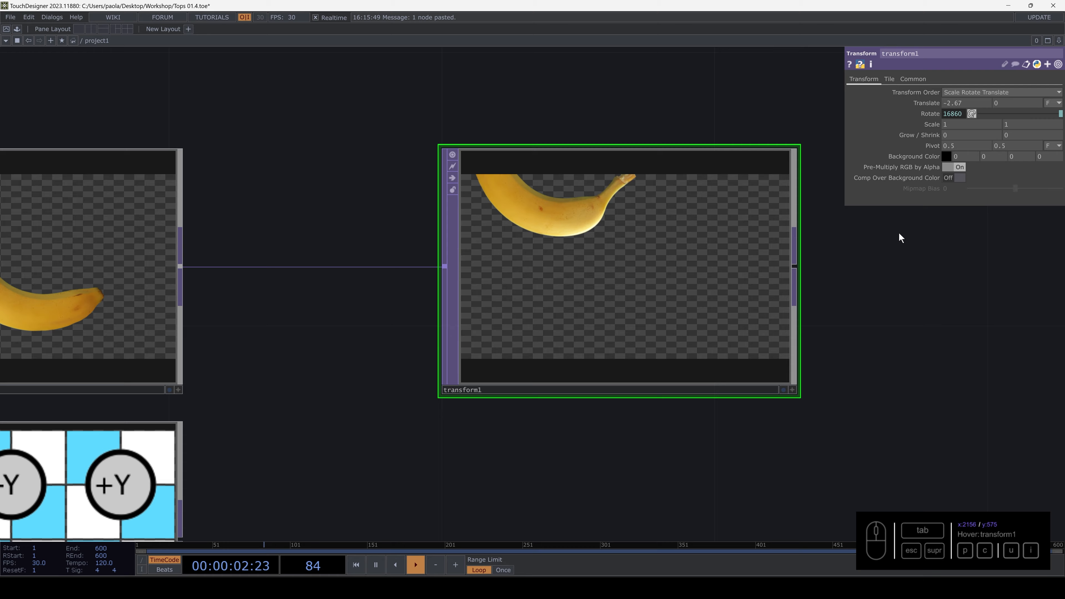
scroll(603, 297, up, 2)
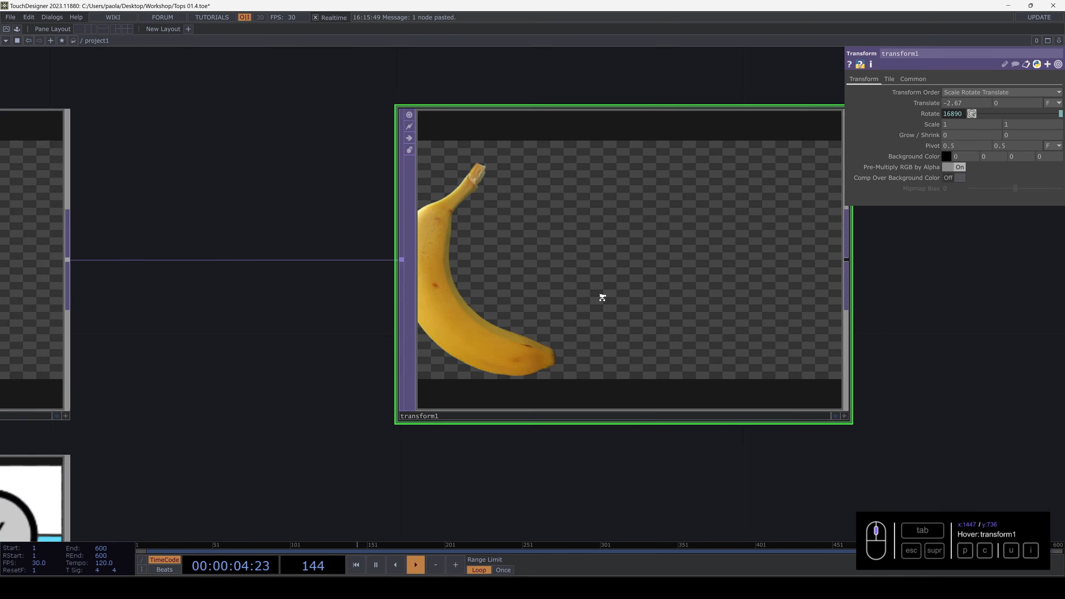
Move transform1 closer to moviefilein1 and add a second Transform TOP connected to its output
scroll(603, 297, down, 5)
scroll(603, 298, down, 2)
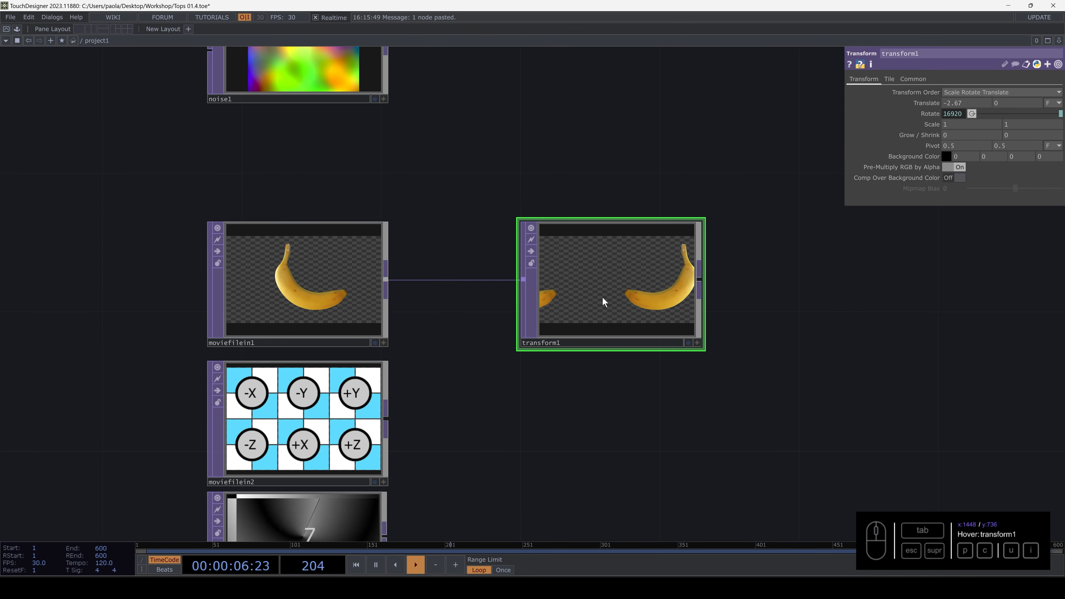
drag(604, 302, 537, 294)
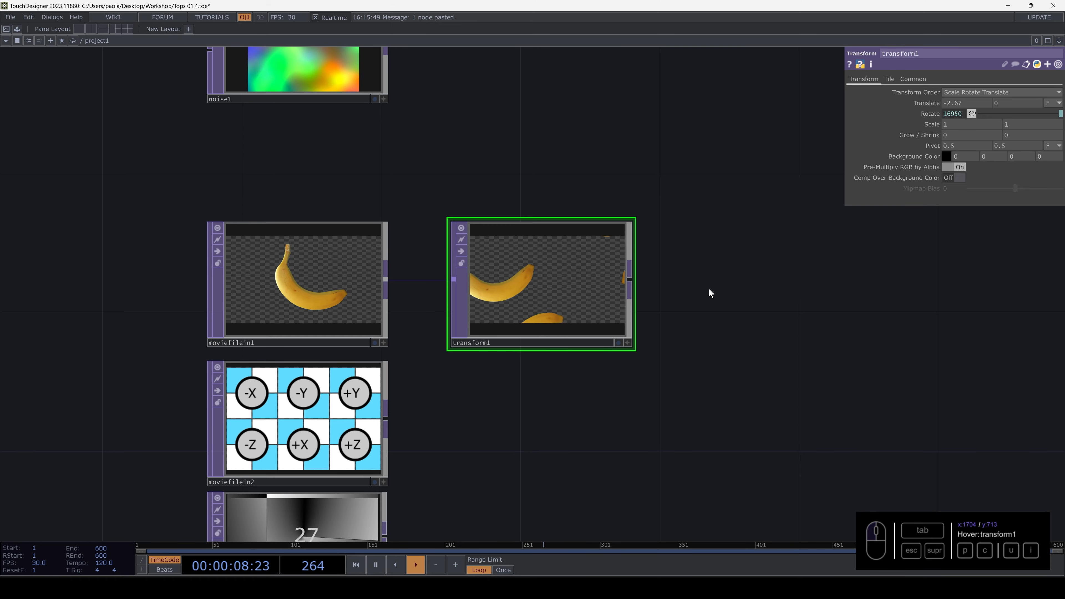
drag(648, 288, 454, 296)
click(427, 296)
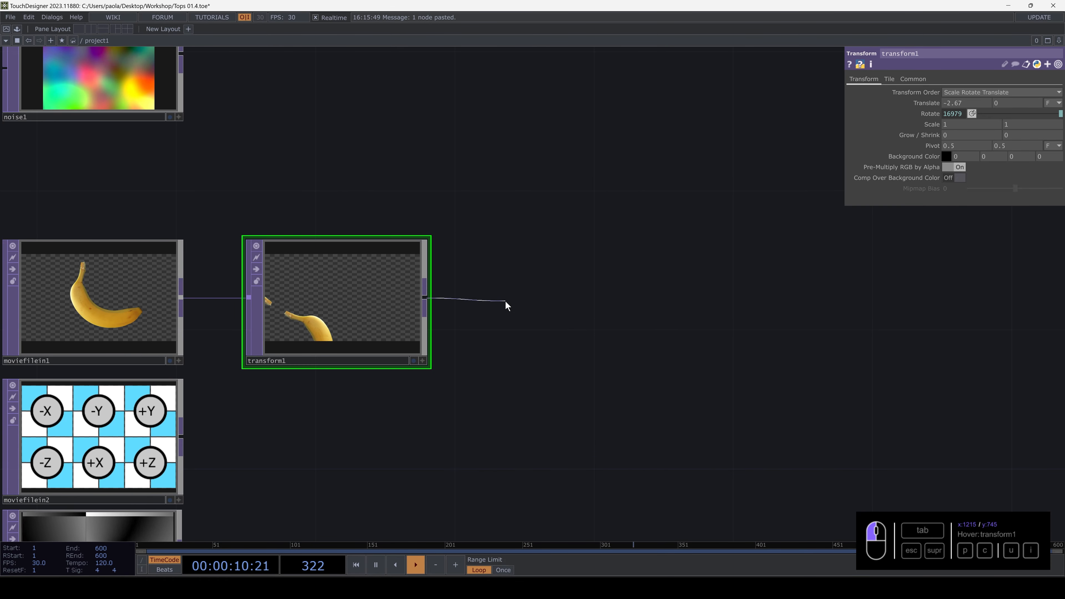
key(Tab)
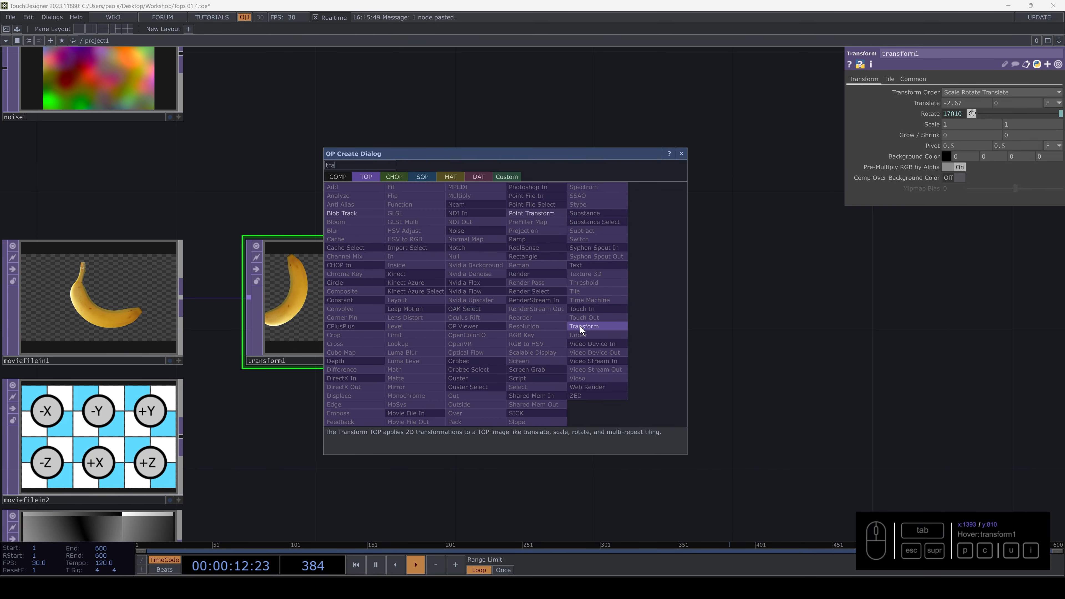
click(583, 326)
click(545, 309)
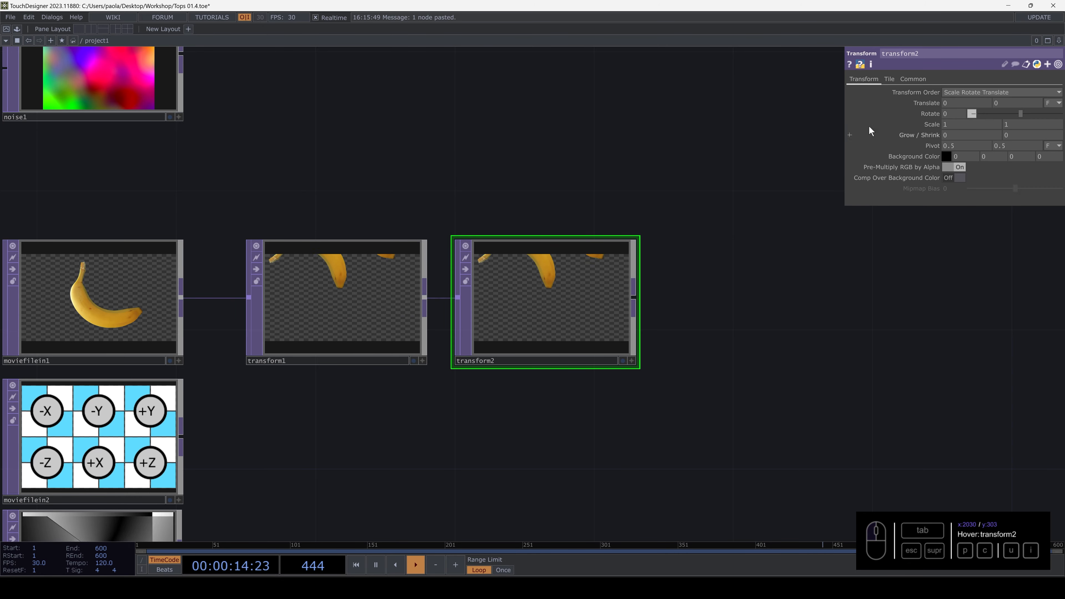
Set transform2's Extend mode to Mirror and return to its Transform parameters
click(888, 80)
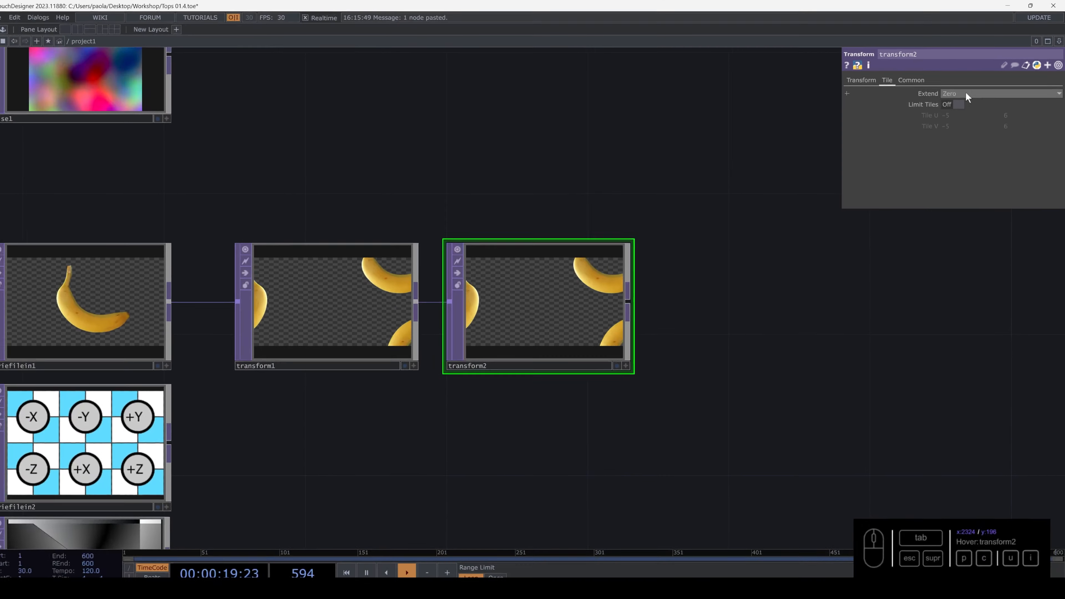
click(869, 184)
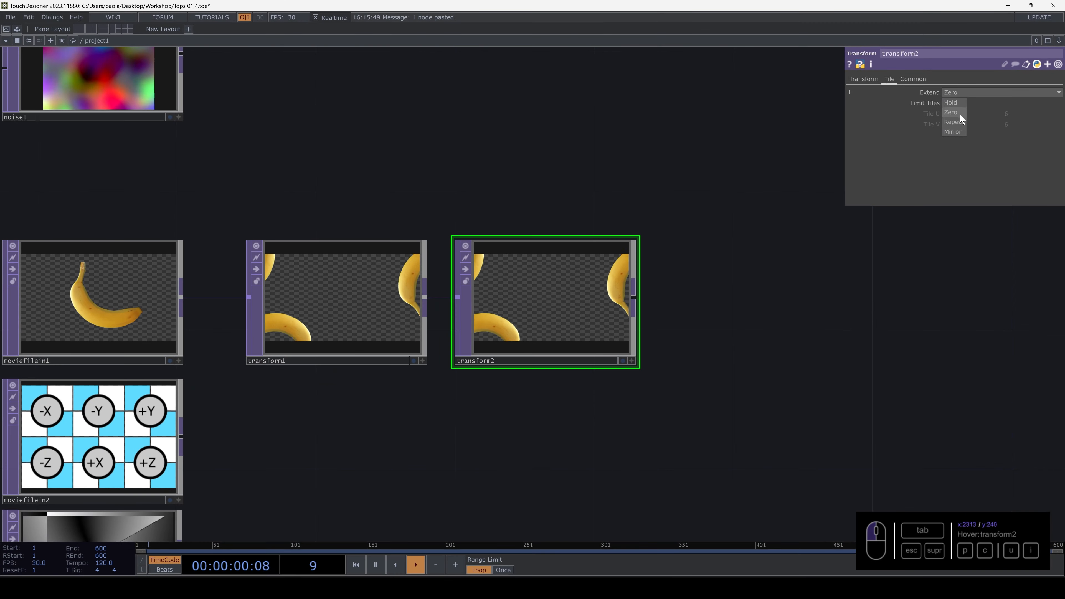
click(956, 132)
click(868, 80)
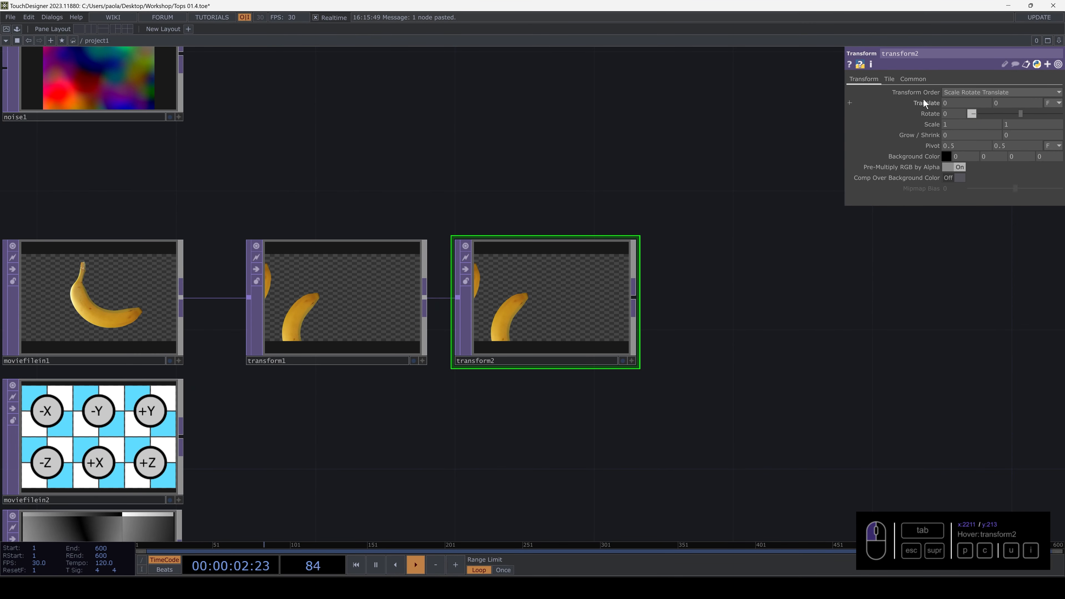
Try a Rotate of about -35 on transform2, and replace it with the expression absTime.seconds * 5
mouse_move(1016, 112)
mouse_down()
mouse_move(987, 111)
mouse_move(1018, 110)
mouse_up()
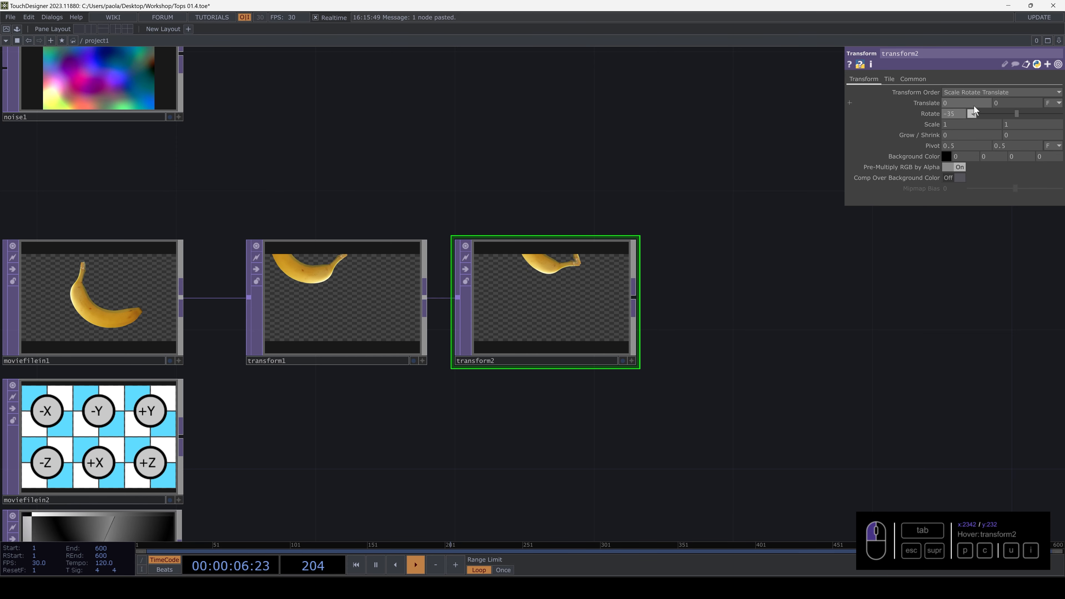
drag(913, 111, 863, 115)
text(abs)
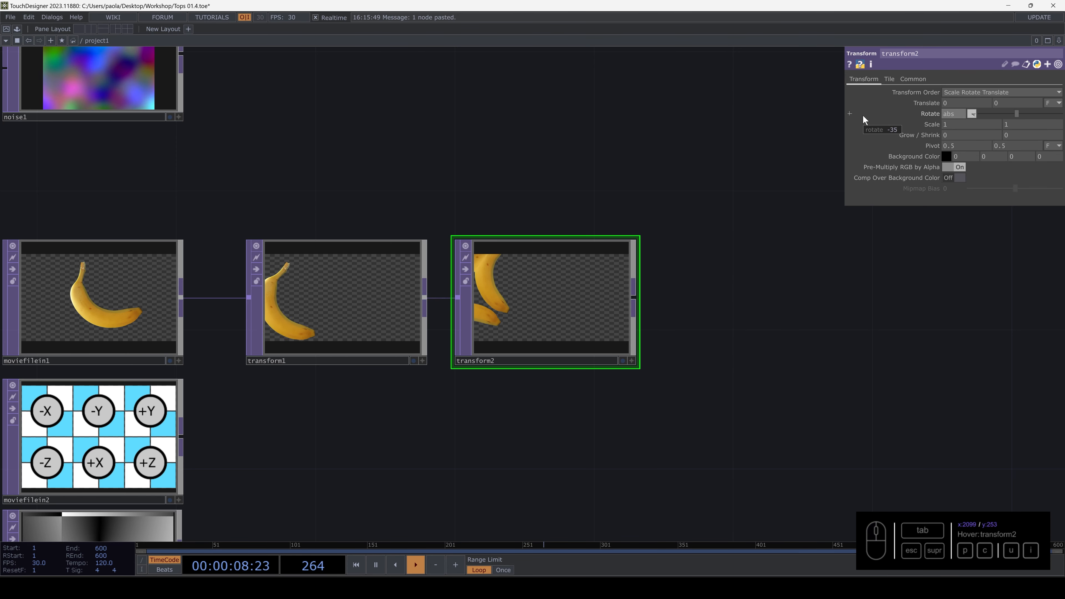
text(Time.)
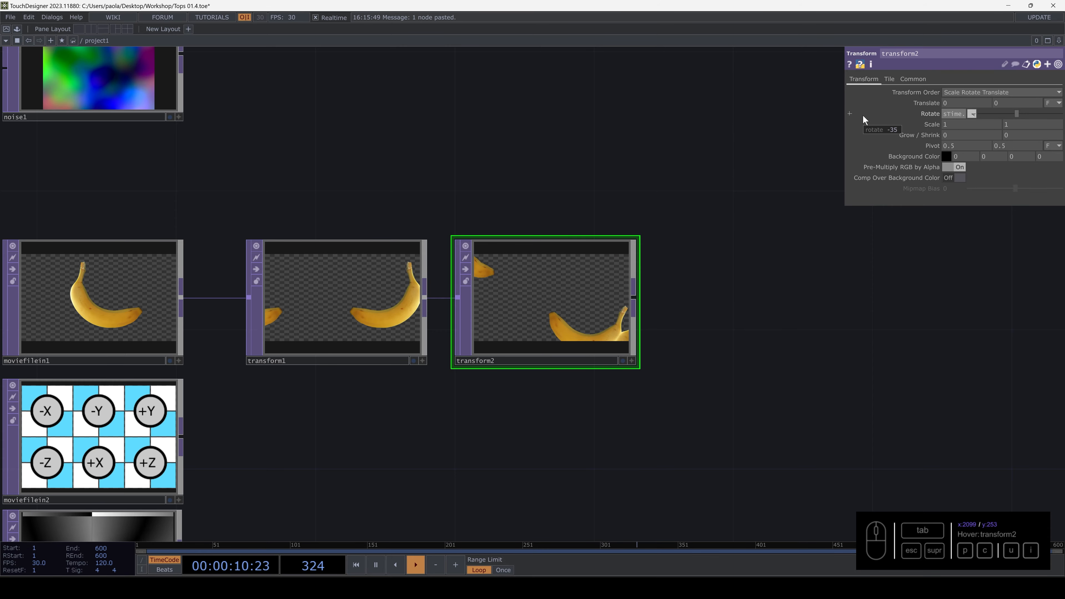
text(seconds)
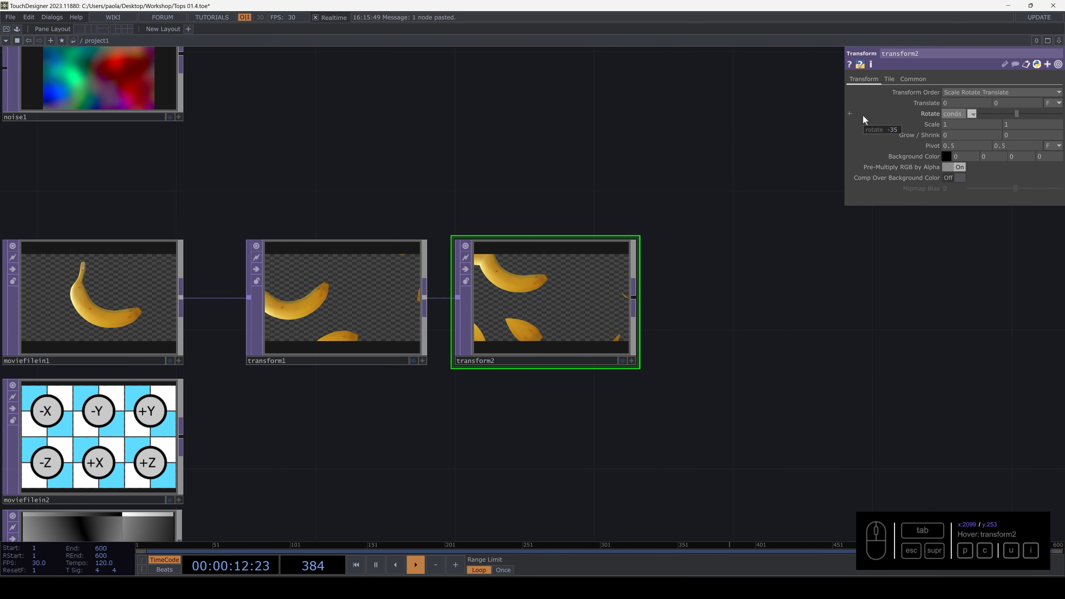
text( *)
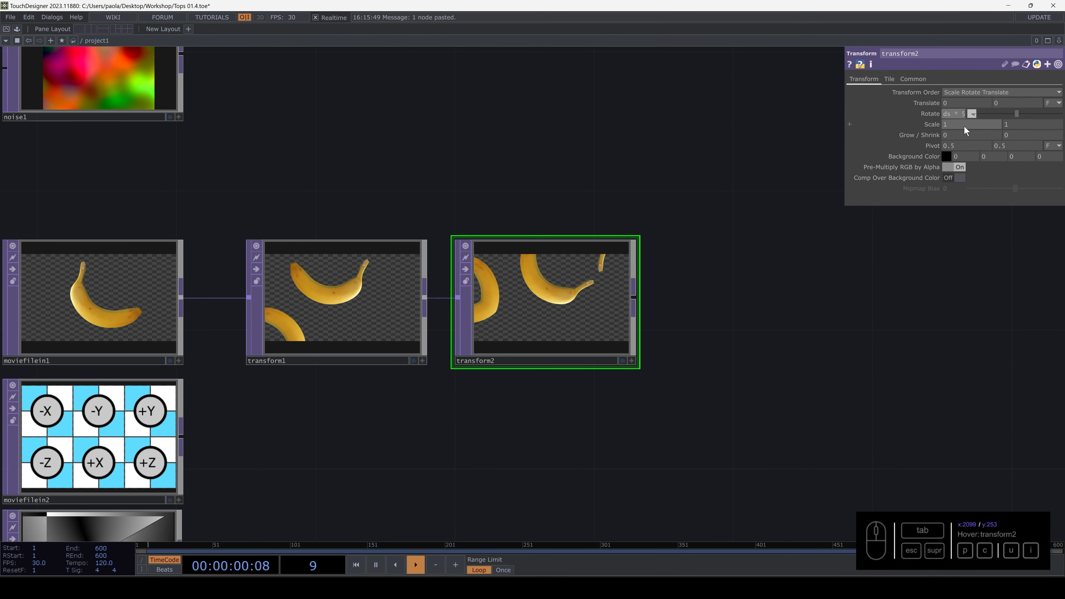
text( 5)
key(Return)
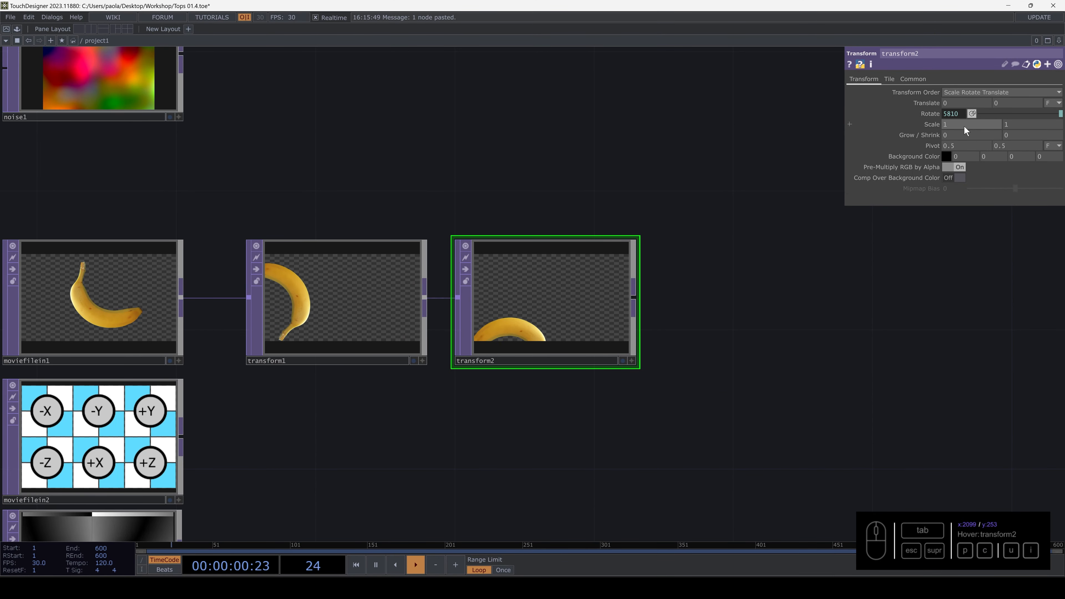
Examine transform2's animated output up close, transform1's parameters, and the surrounding network up to noise1
scroll(543, 314, up, 3)
scroll(543, 314, up, 2)
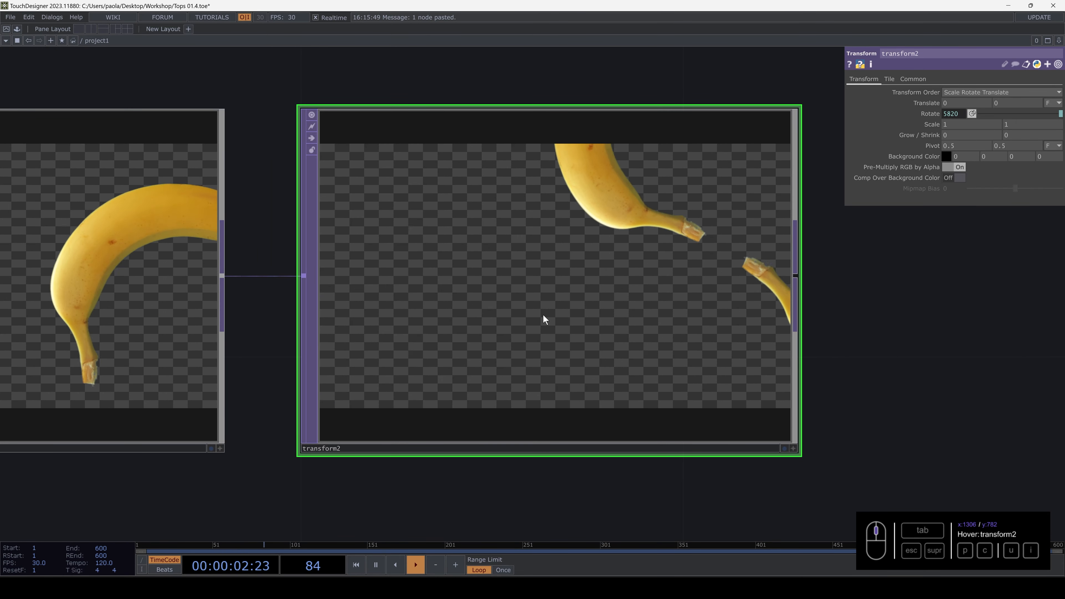
scroll(543, 314, up, 3)
scroll(543, 314, down, 8)
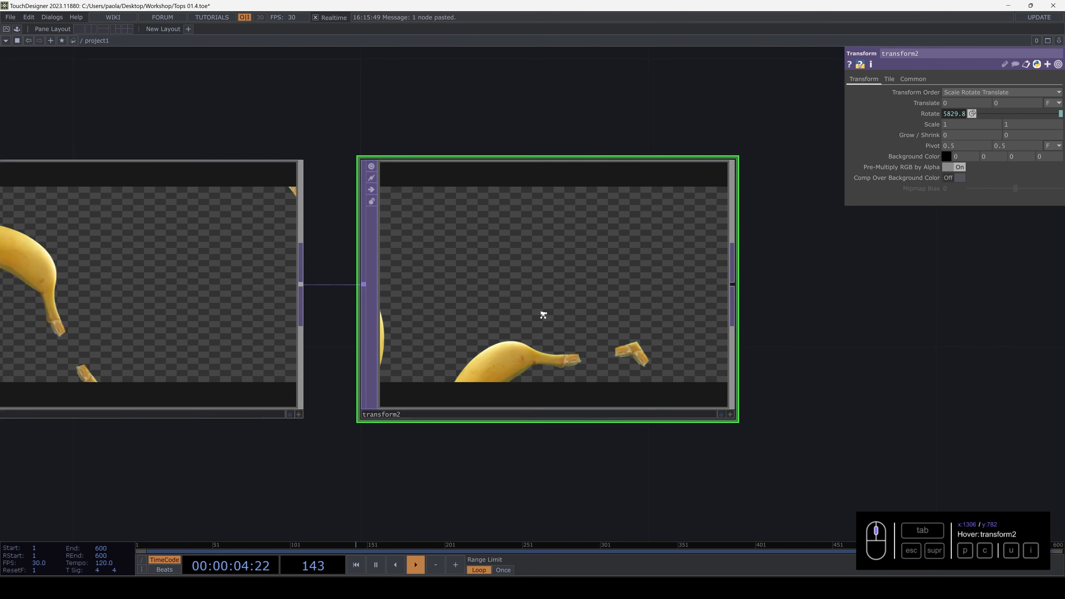
scroll(365, 328, up, 2)
scroll(370, 320, up, 1)
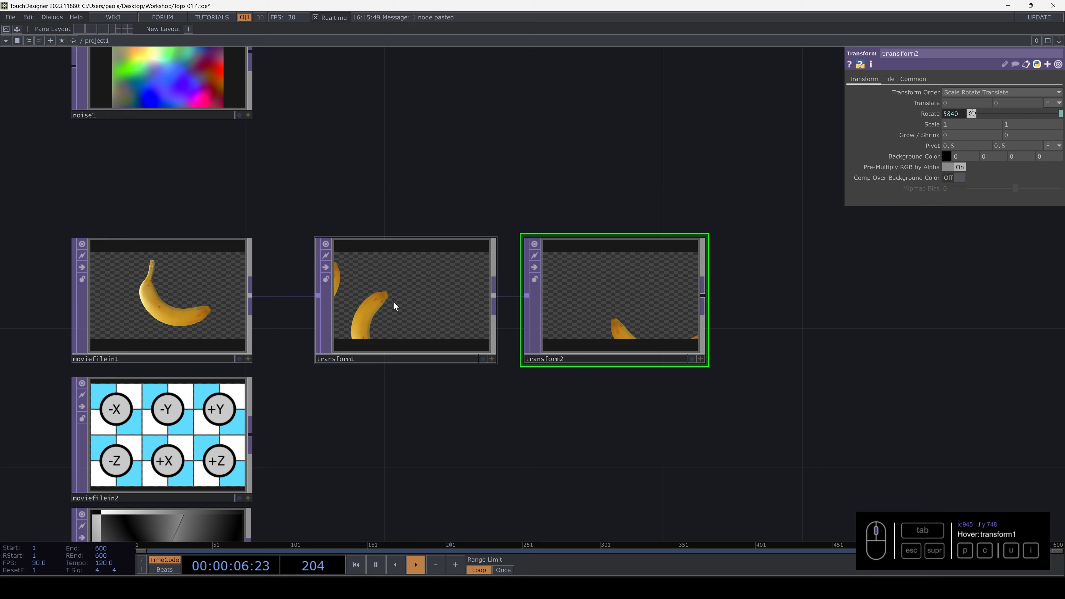
click(392, 301)
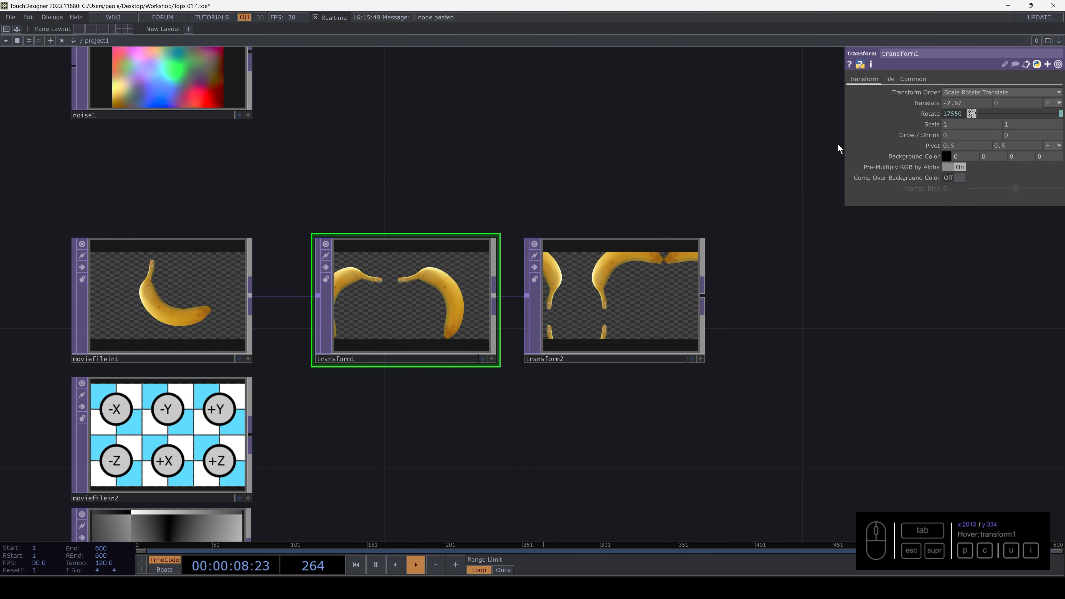
drag(699, 182, 669, 184)
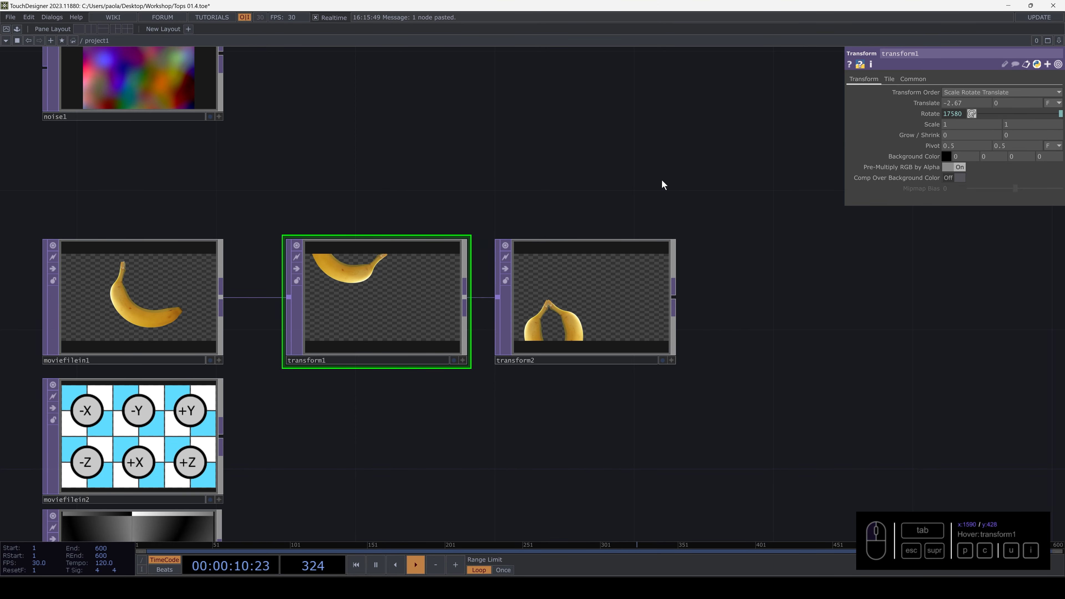
scroll(538, 258, down, 5)
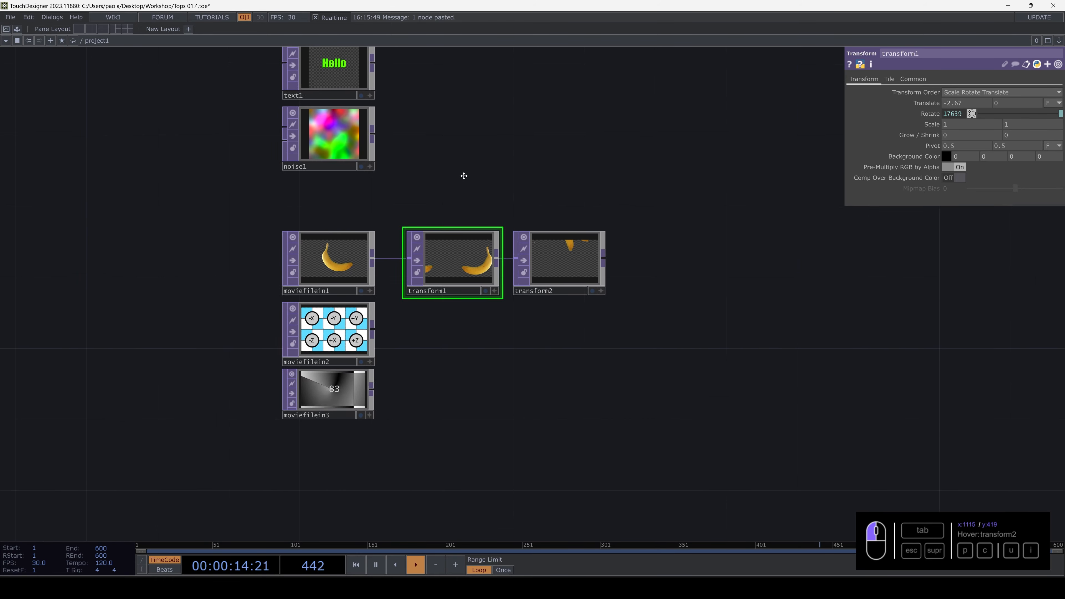
scroll(360, 215, up, 3)
middle_drag(360, 214, 346, 238)
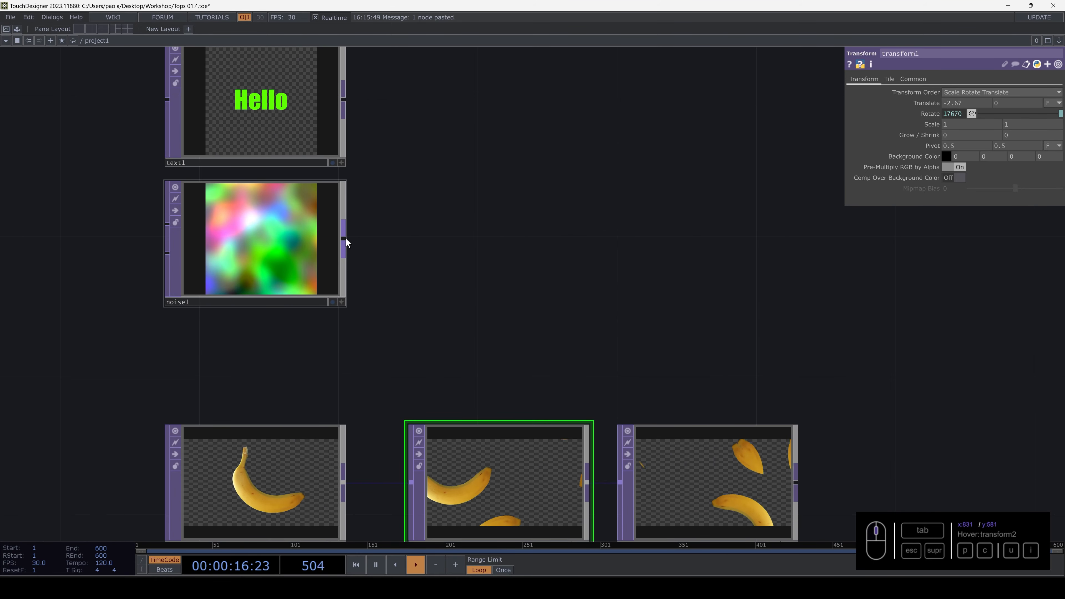
Try a resolution width of 720 on noise1, and return it to 1280
drag(425, 252, 453, 287)
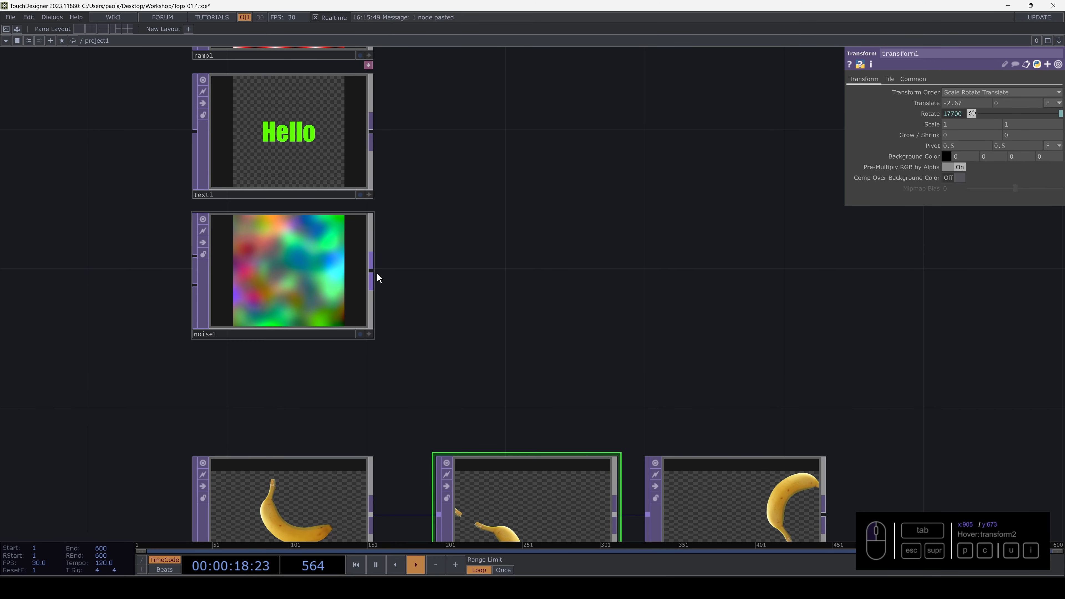
click(305, 272)
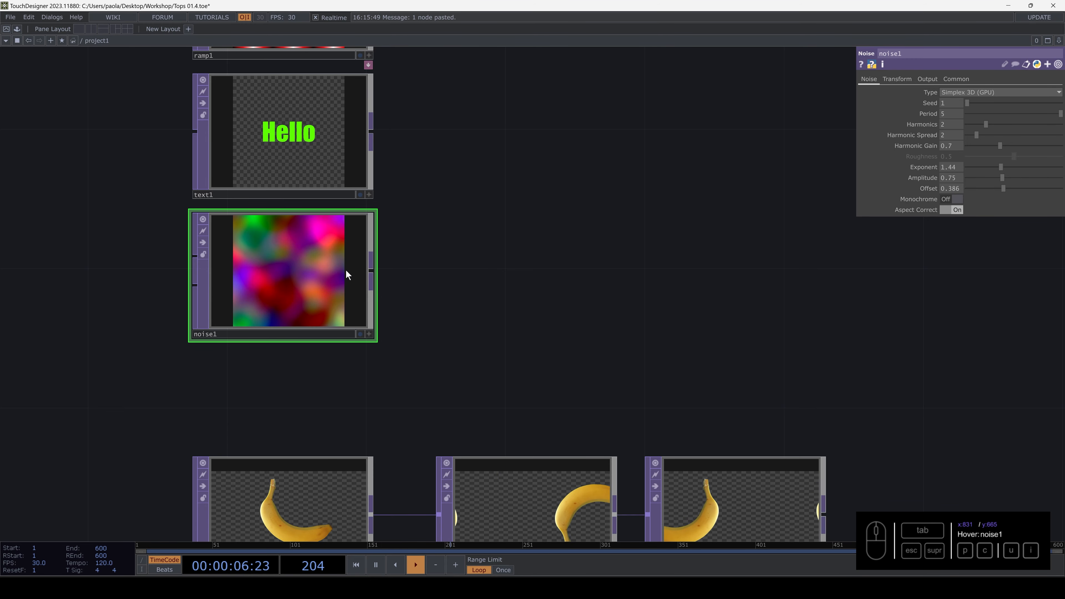
click(955, 79)
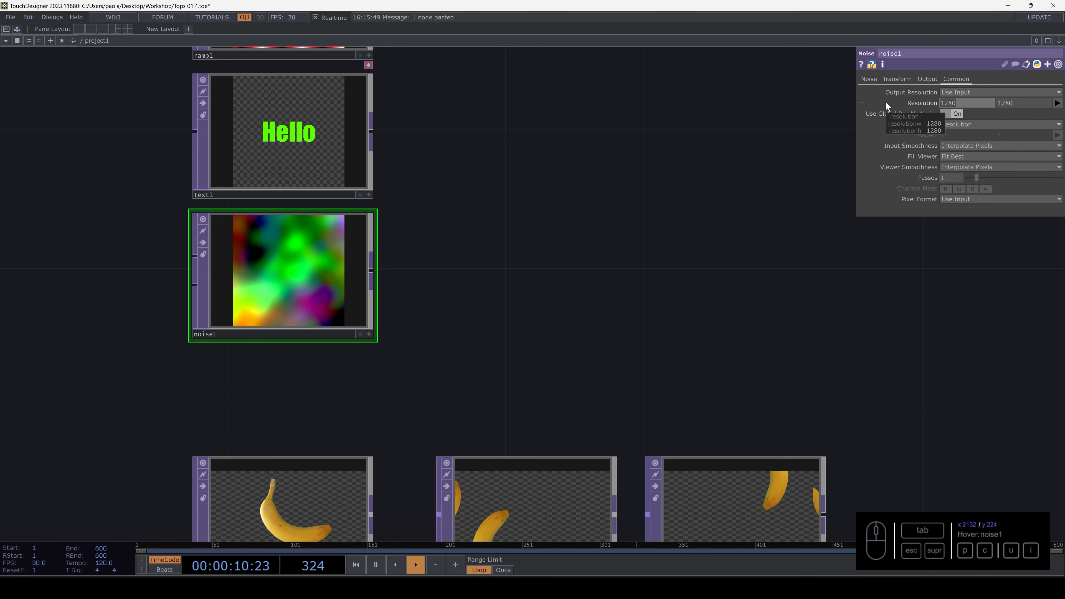
text(720)
key(Return)
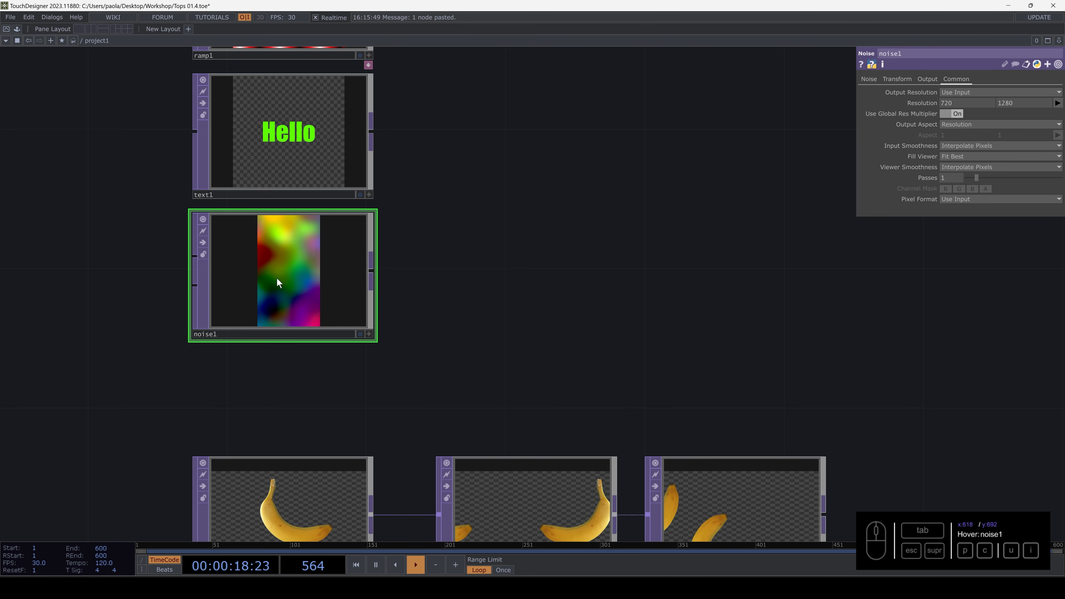
drag(957, 103, 919, 100)
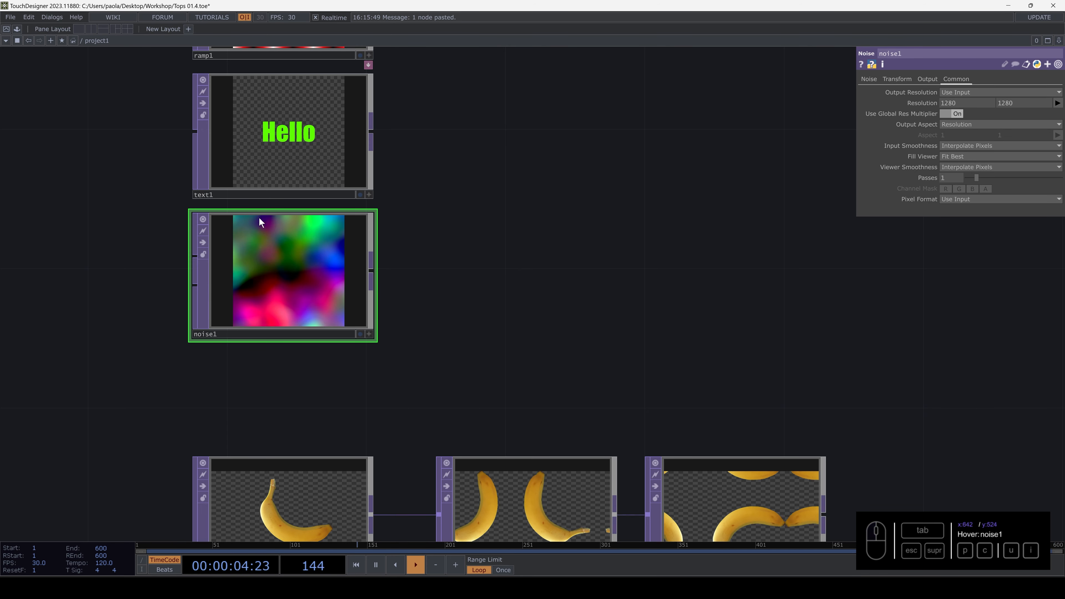
Move noise1 down, away from text1, and add a Fit TOP connected to its output
drag(276, 222, 276, 257)
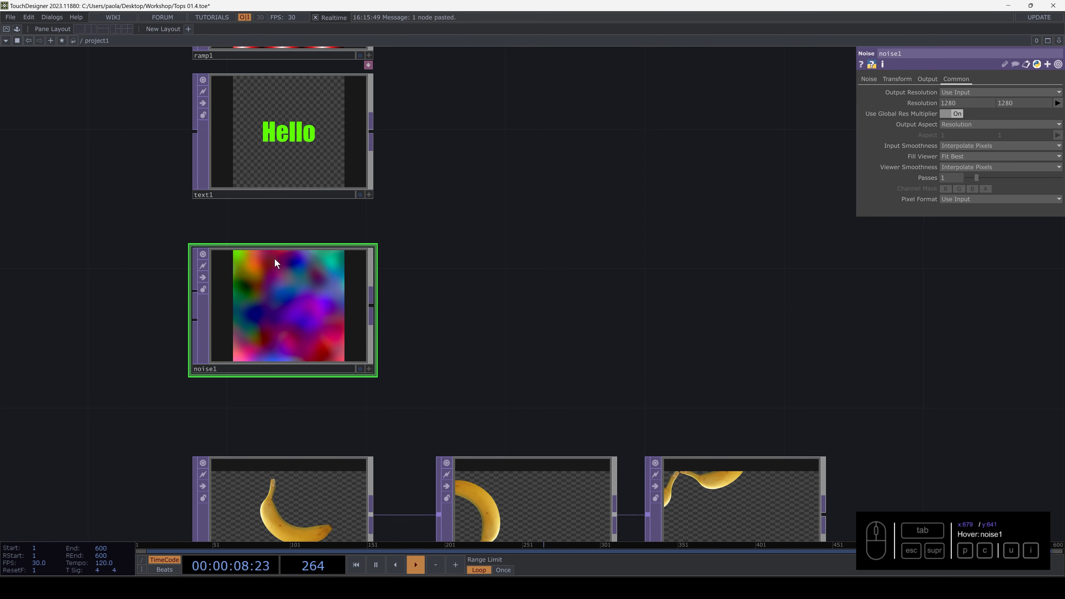
key(Tab)
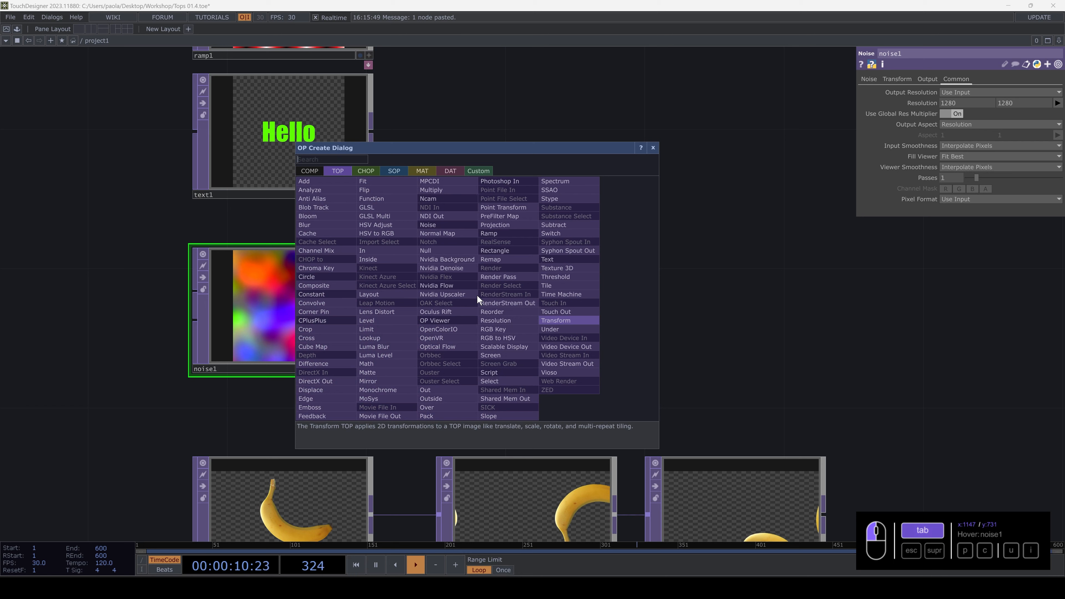
text(fit)
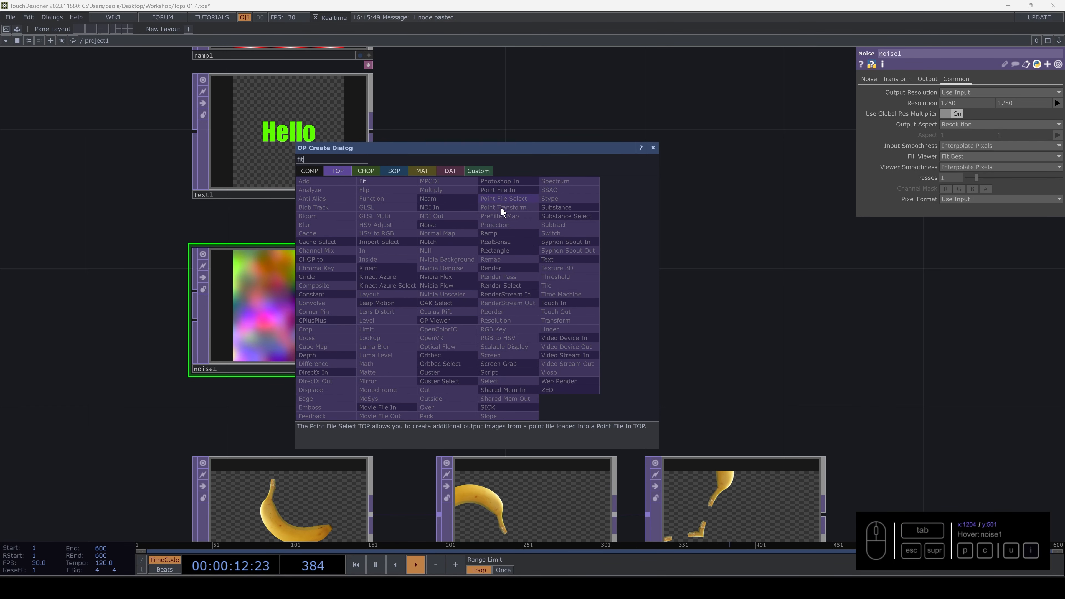
click(376, 182)
click(522, 309)
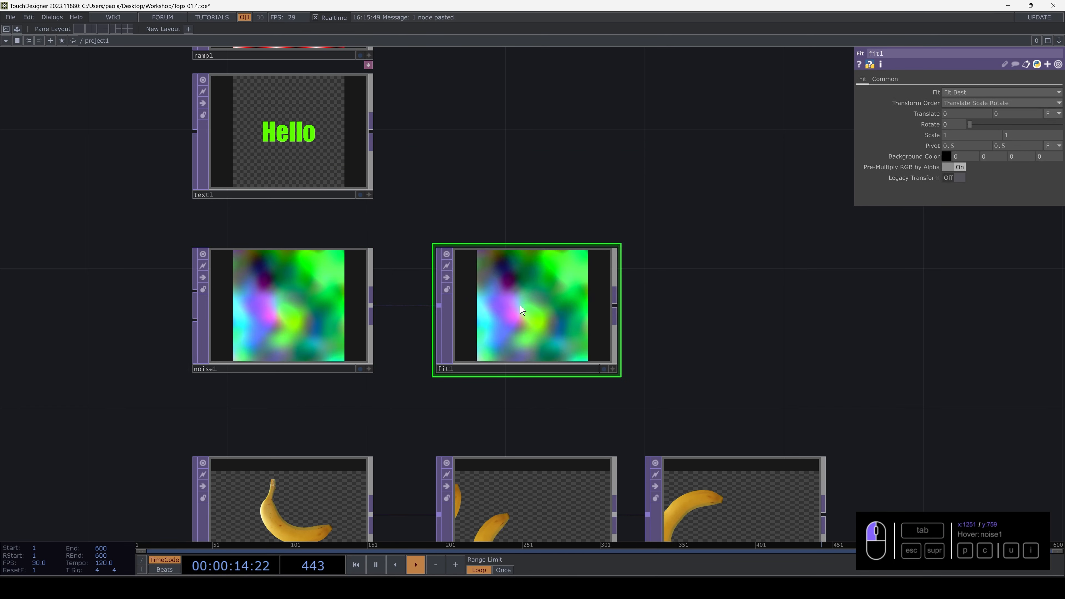
Set fit1's output resolution to 720 by 1280
click(890, 78)
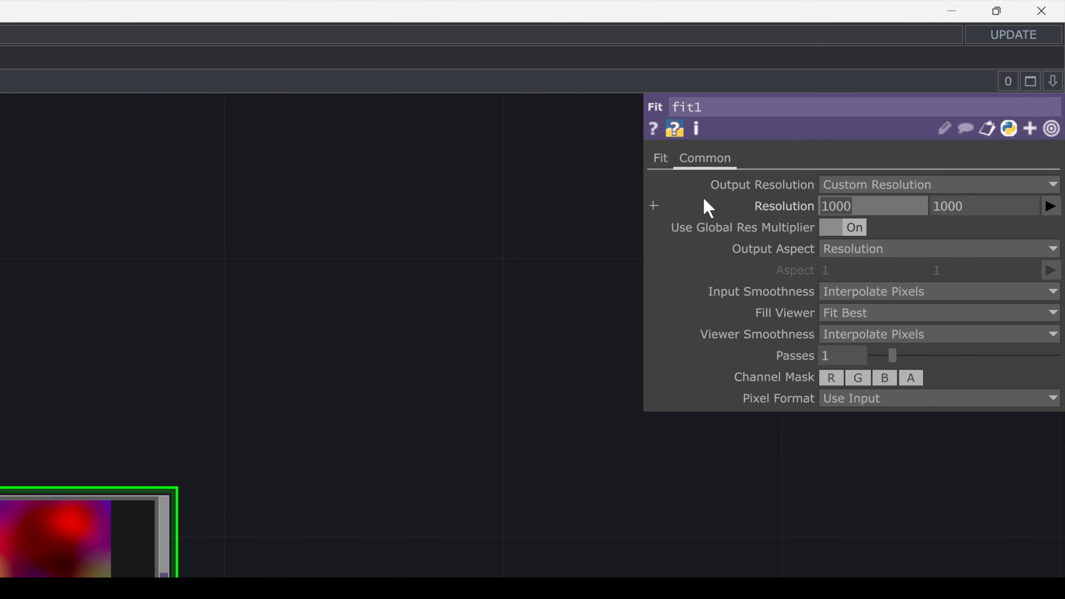
text(7)
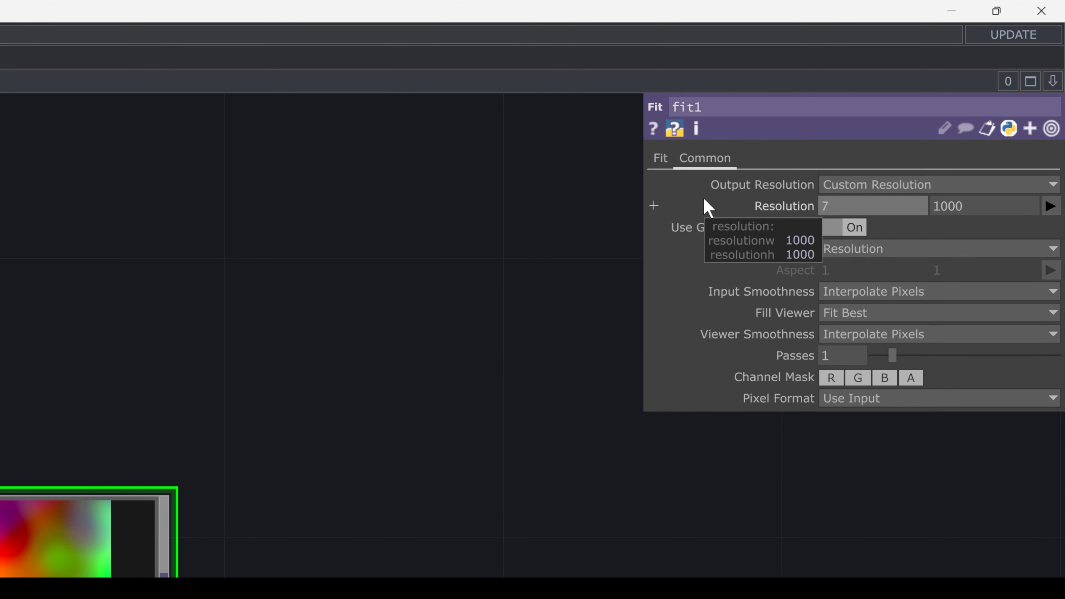
text(20)
key(Tab)
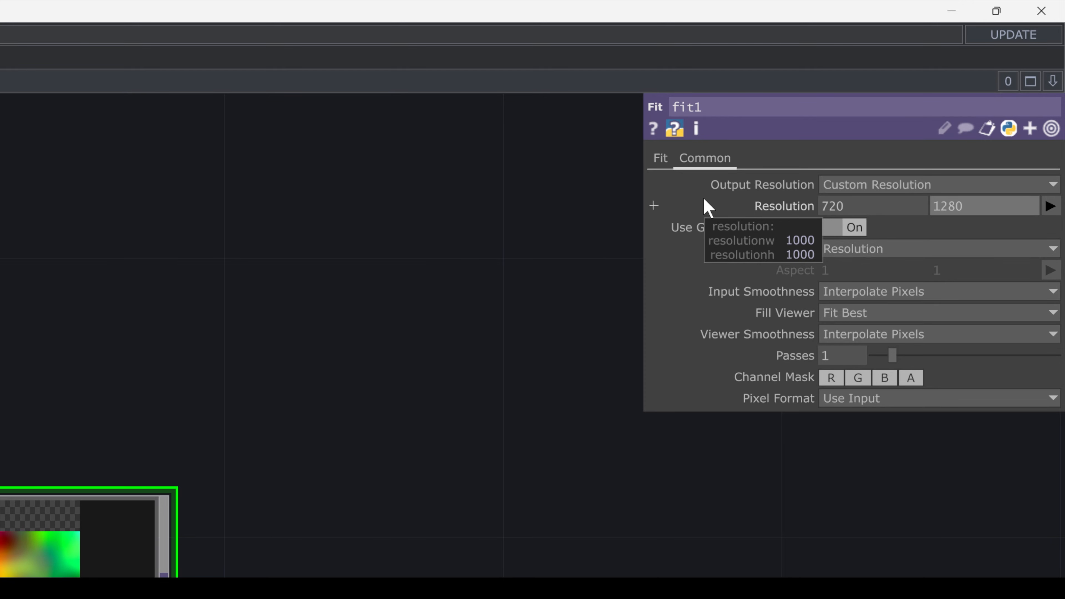
text(1280)
key(Tab)
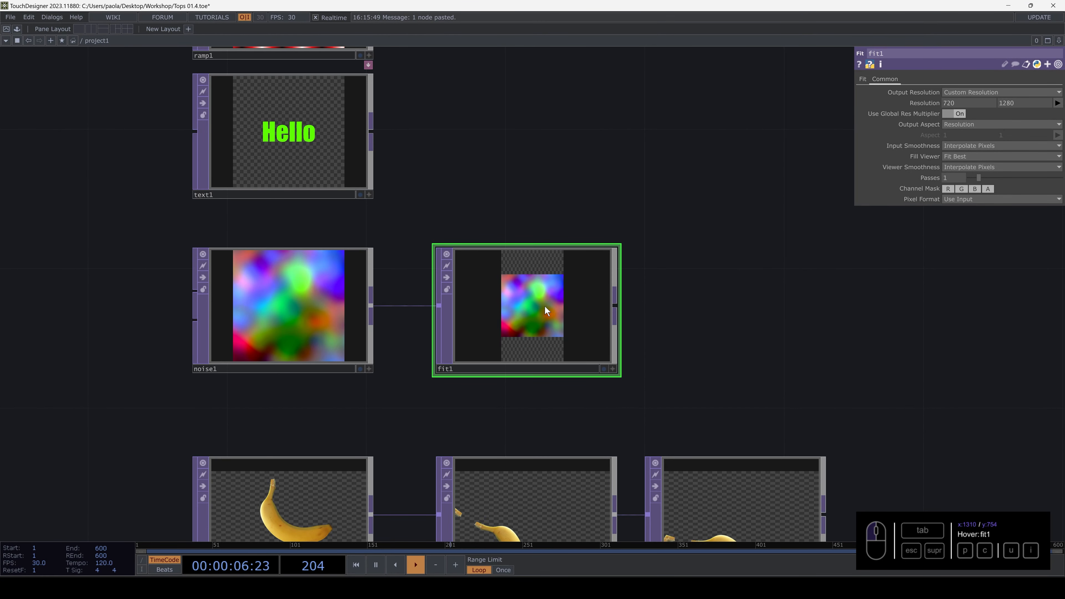
Try the Fill, Fit Horizontal and Fit Vertical modes on fit1
click(863, 79)
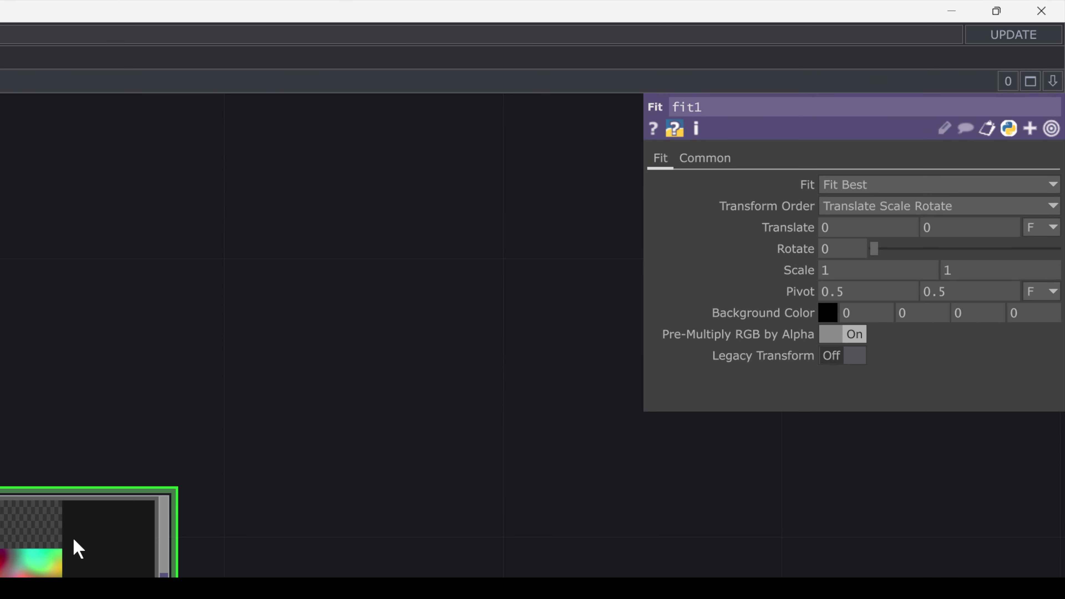
drag(74, 540, 387, 283)
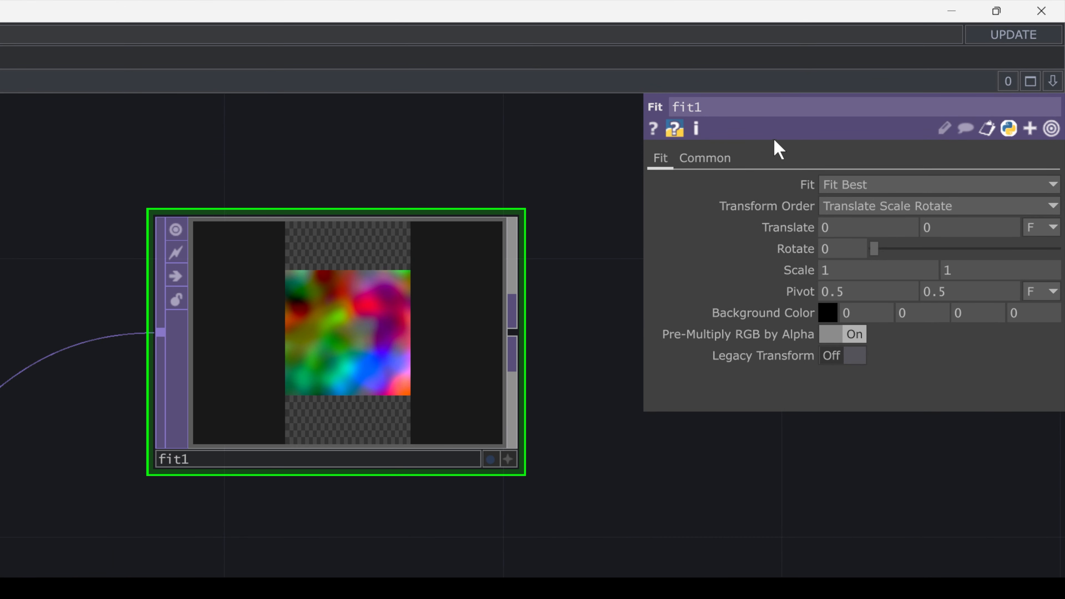
click(830, 189)
click(854, 208)
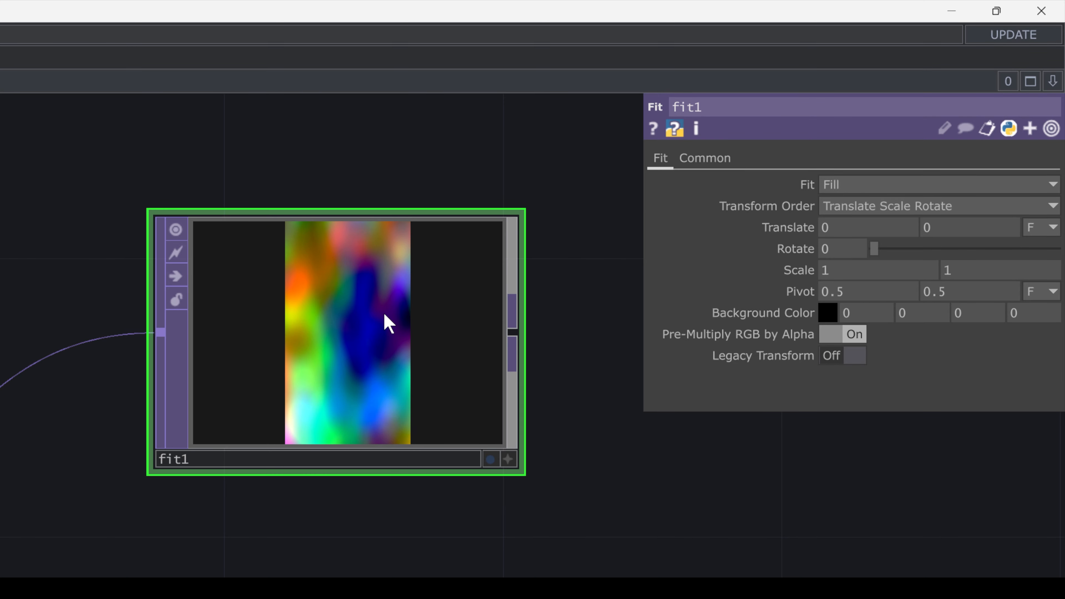
click(848, 184)
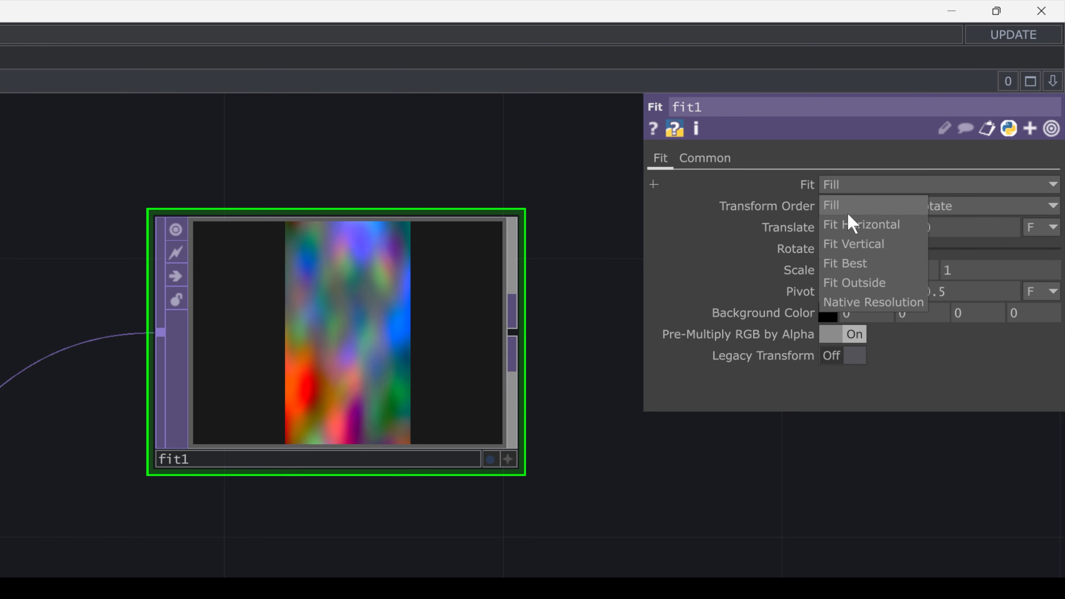
click(851, 225)
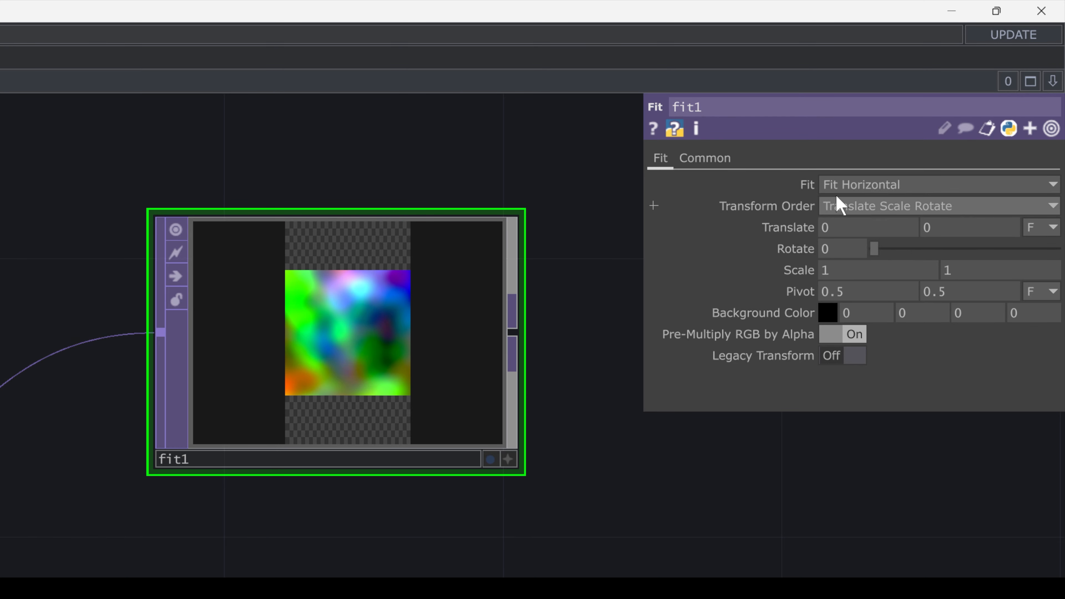
click(839, 192)
click(858, 246)
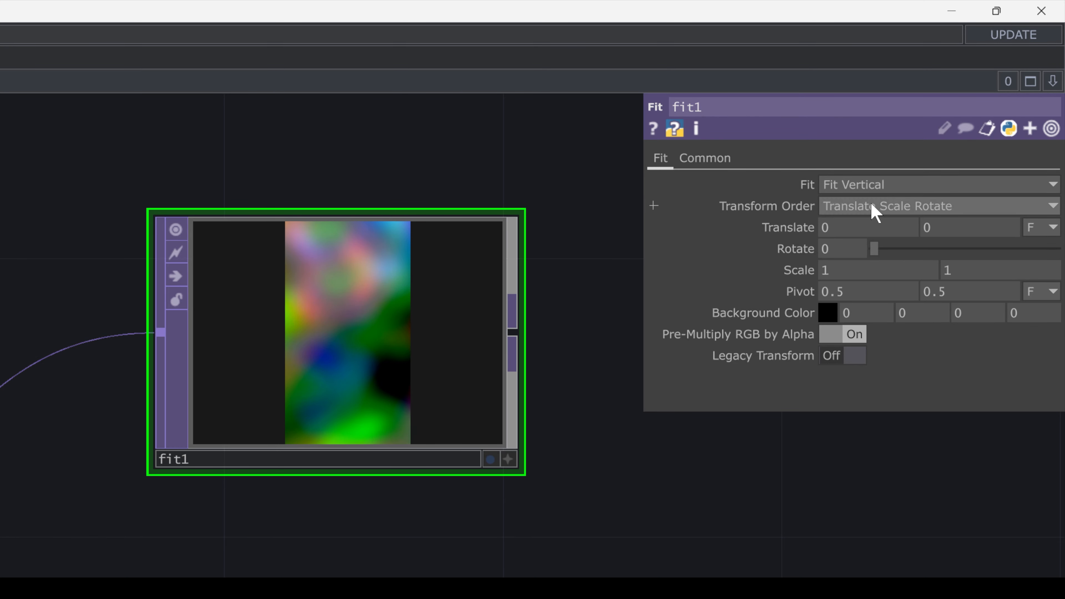
Set fit1's Fit mode to Native Resolution and its horizontal Translate to 0.35
click(879, 185)
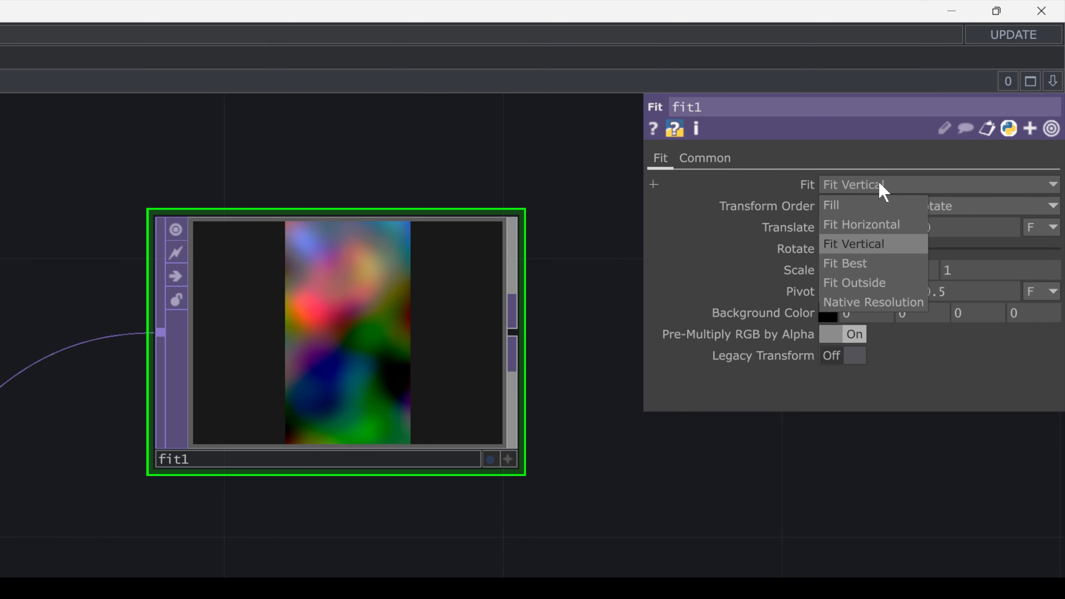
click(867, 302)
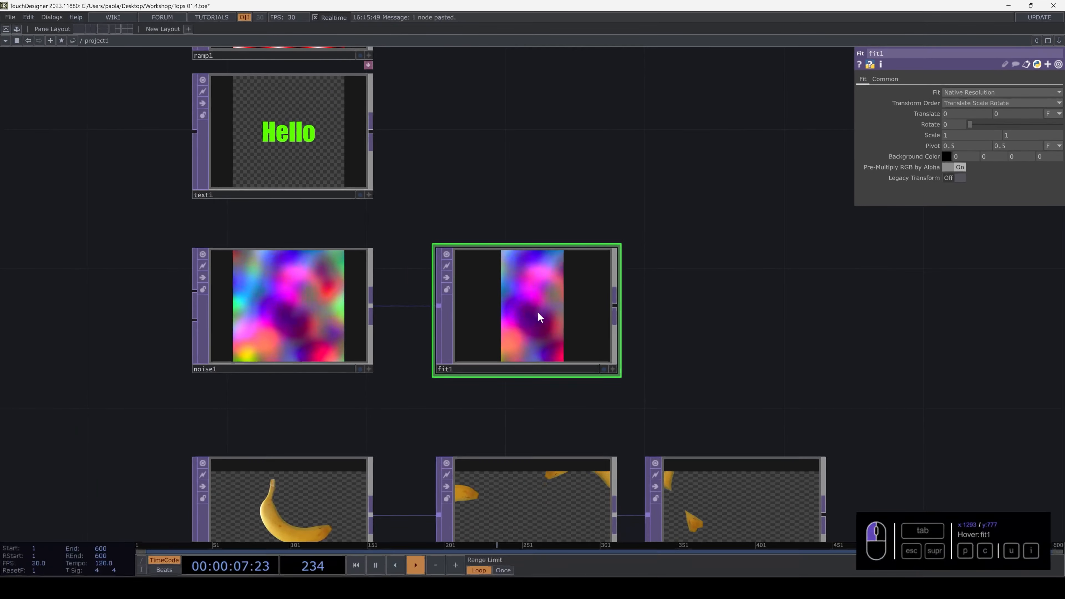
drag(90, 361, 166, 318)
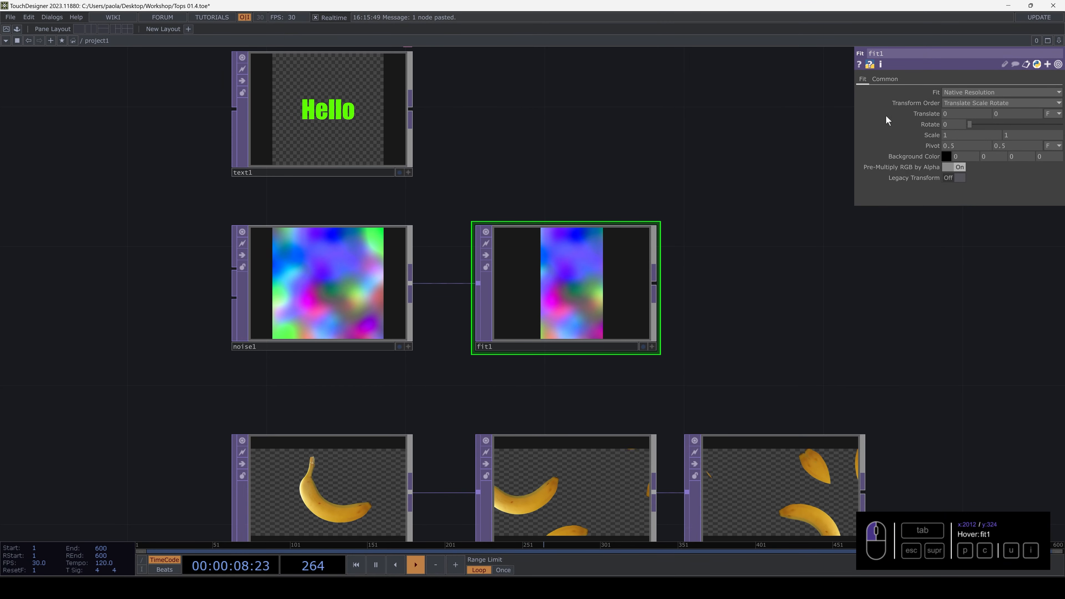
middle_drag(953, 112, 934, 99)
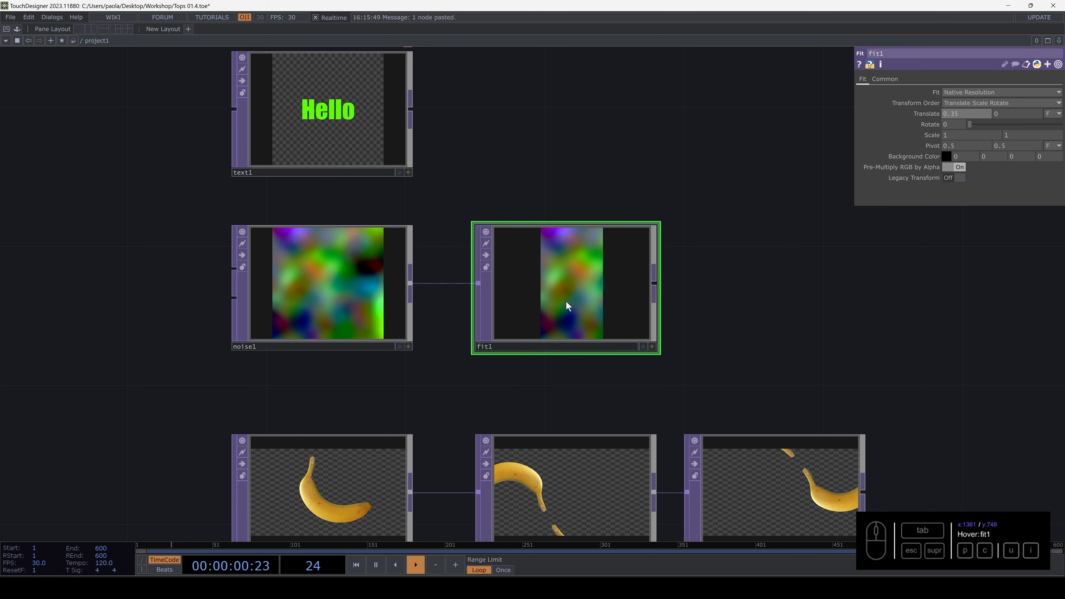
Examine the whole network and compare the parameters of noise1, transform1 and fit1
scroll(606, 312, down, 2)
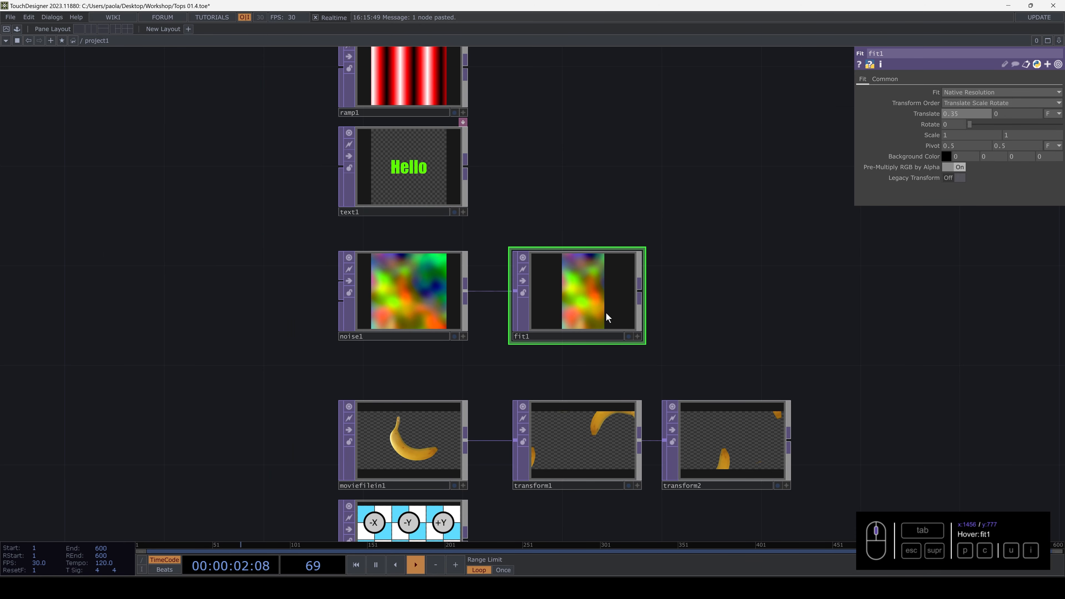
click(434, 302)
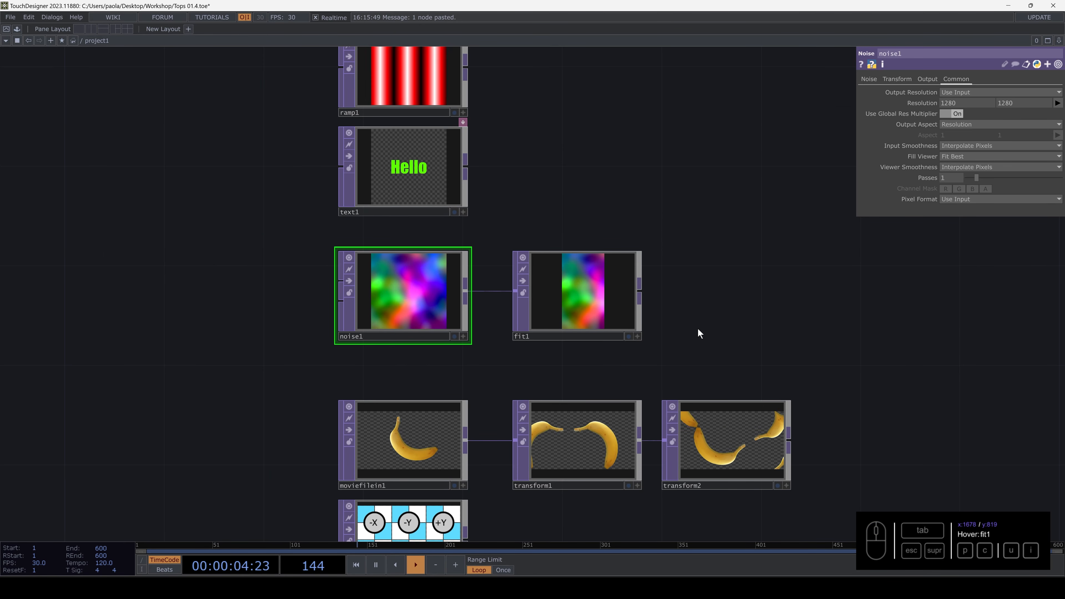
drag(698, 328, 468, 298)
scroll(654, 303, up, 2)
scroll(654, 303, down, 4)
scroll(654, 303, down, 3)
drag(570, 260, 556, 274)
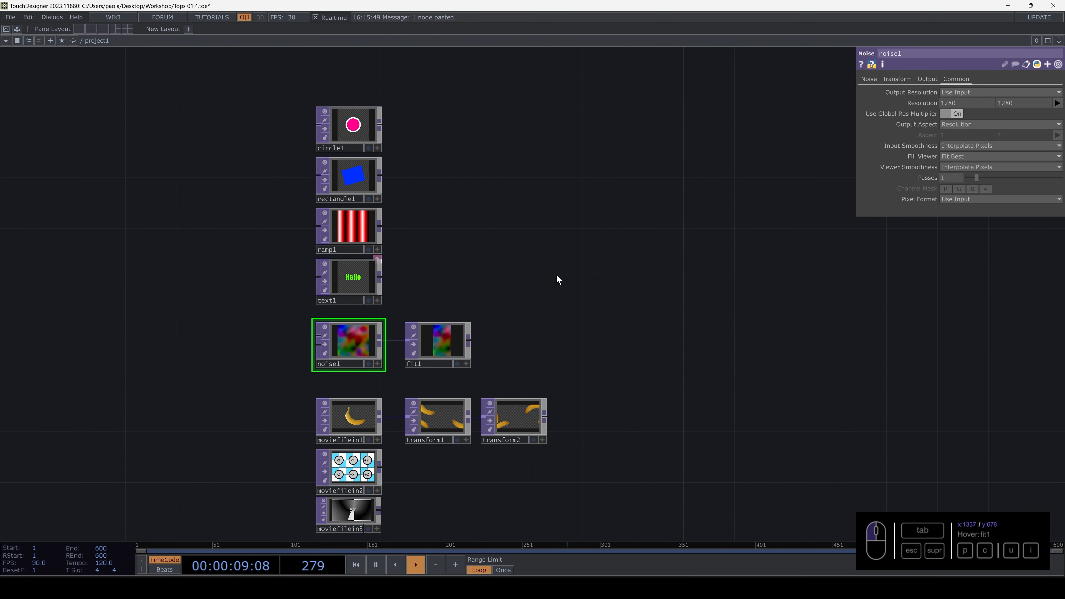
click(451, 339)
click(446, 417)
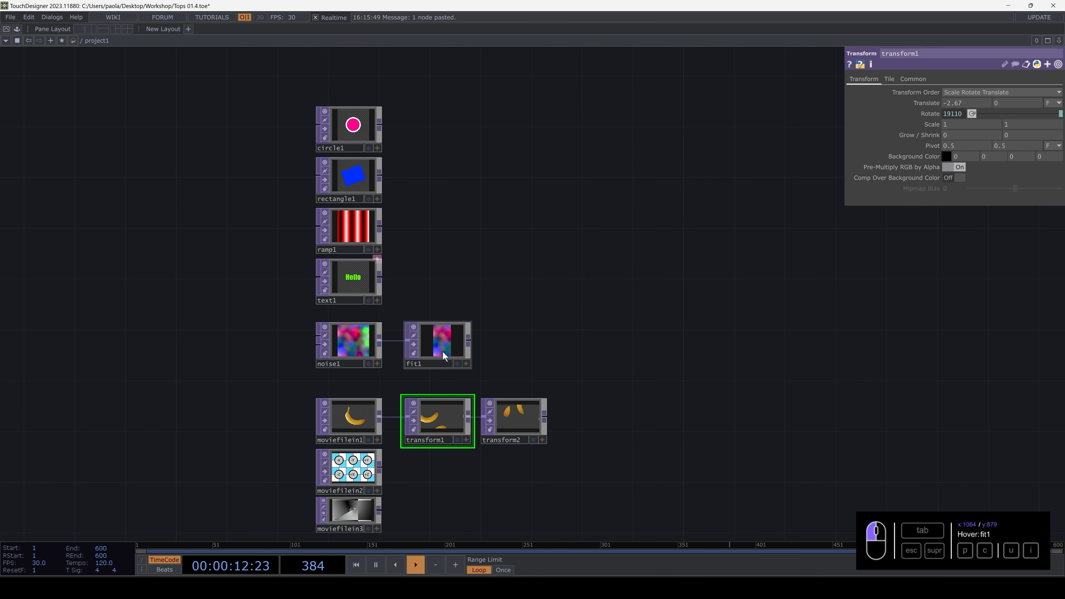
click(442, 353)
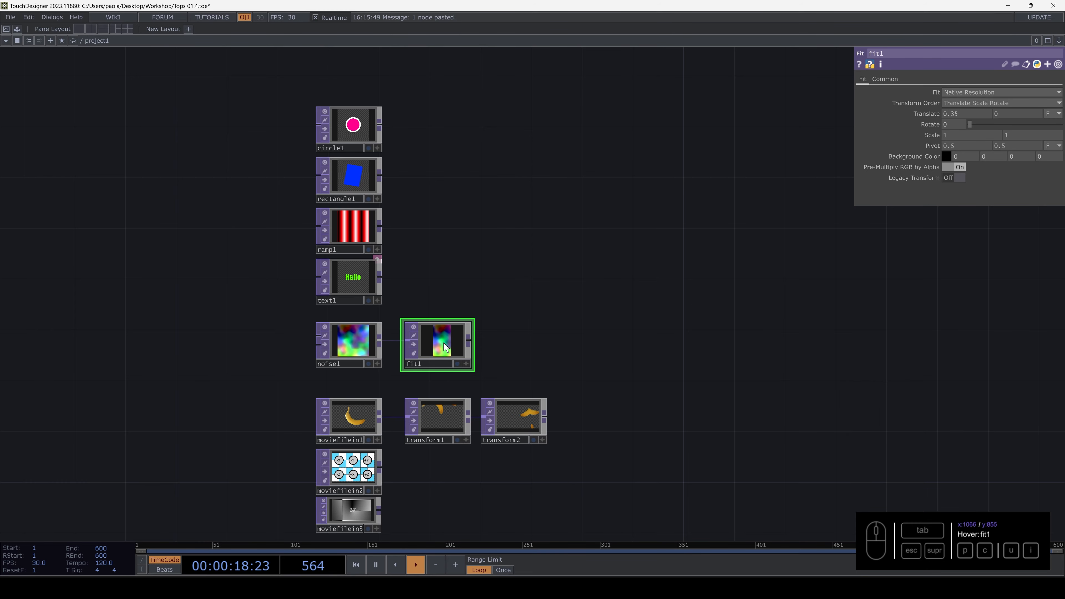
Add an unconnected Composite TOP and place it in the empty area across from ramp1
key(Tab)
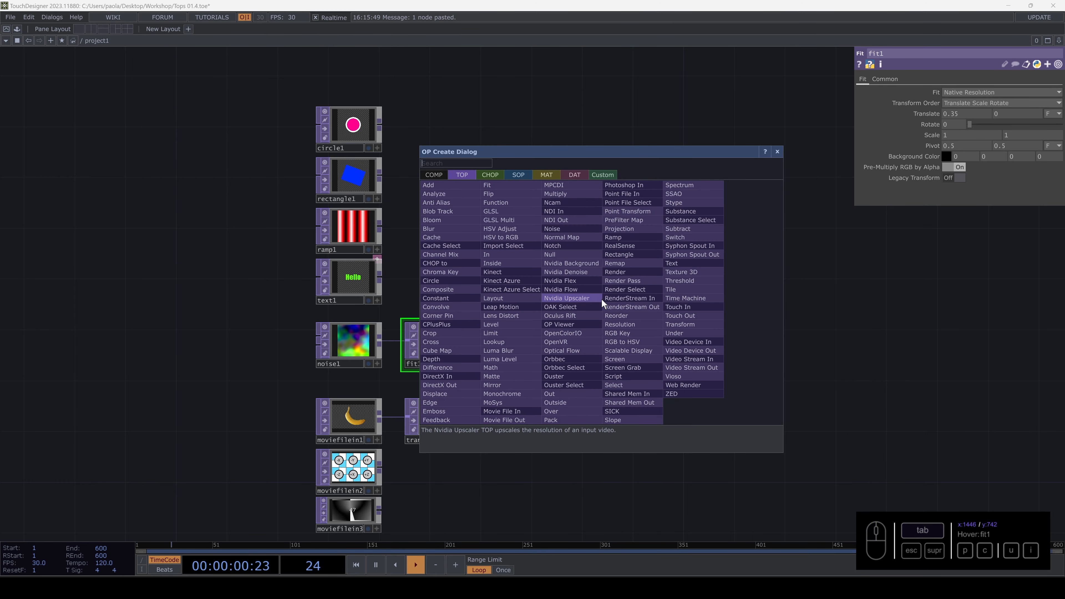
text(c)
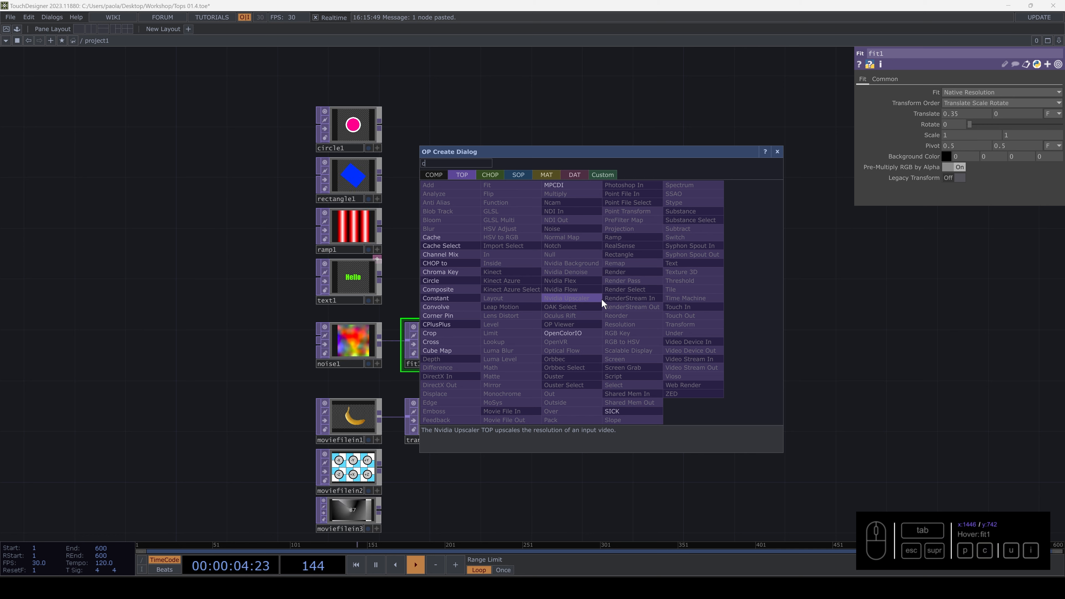
text(com)
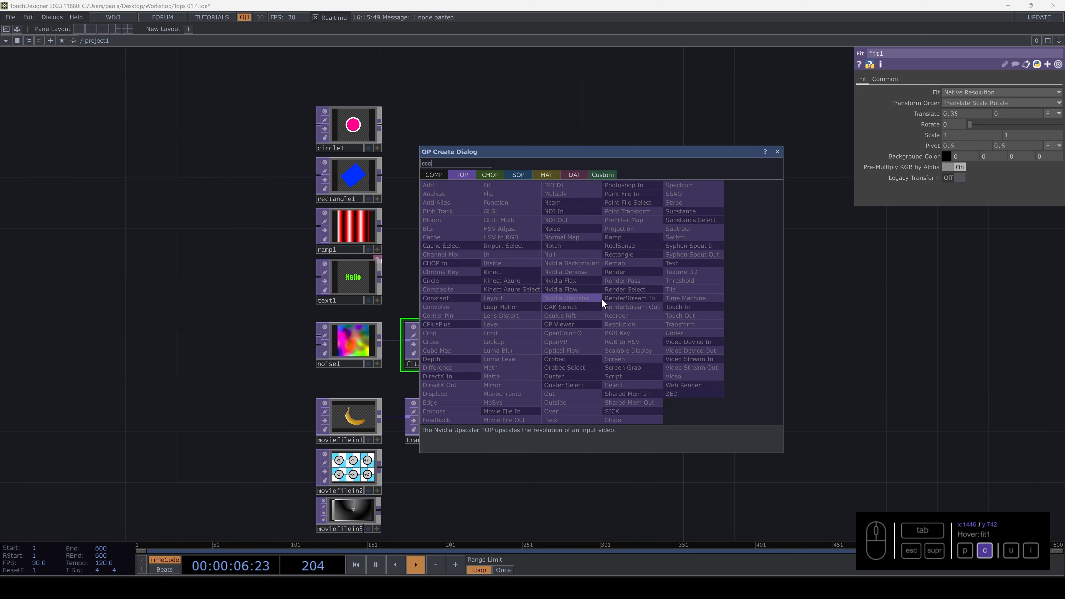
click(478, 289)
click(638, 263)
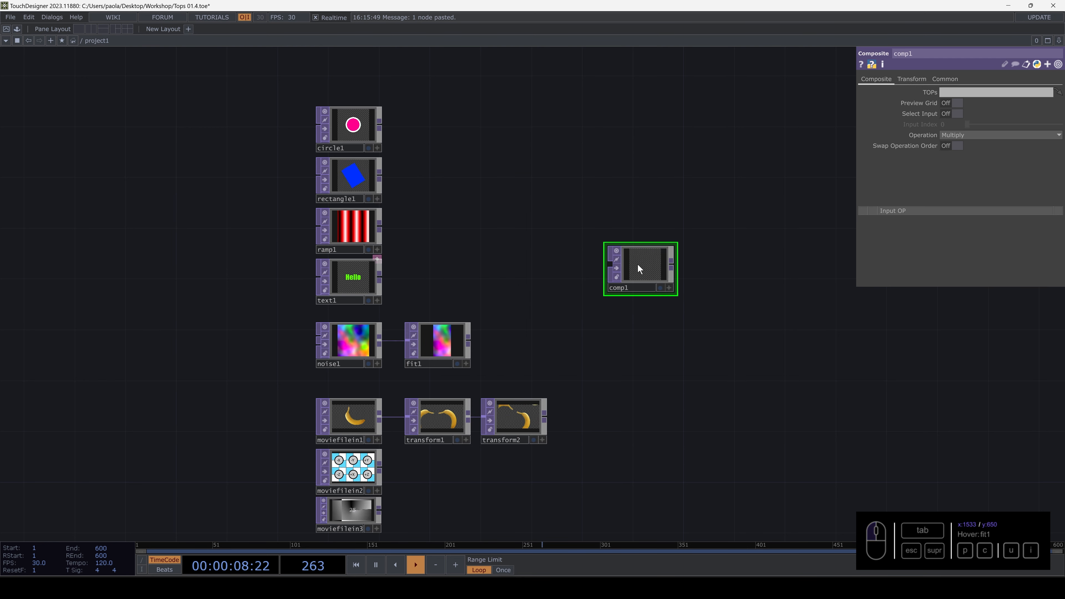
drag(645, 266, 619, 254)
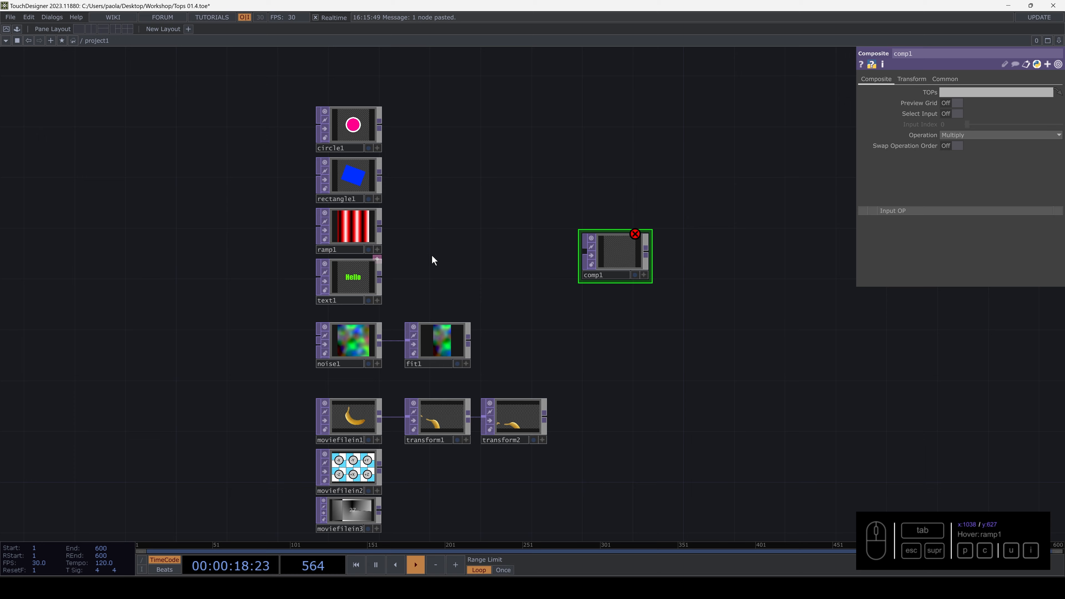
Connect the outputs of circle1 and fit1 to comp1's input, and open comp1's Transform parameters
scroll(431, 255, up, 3)
drag(330, 127, 603, 308)
drag(455, 429, 609, 314)
drag(455, 429, 620, 307)
scroll(663, 306, up, 8)
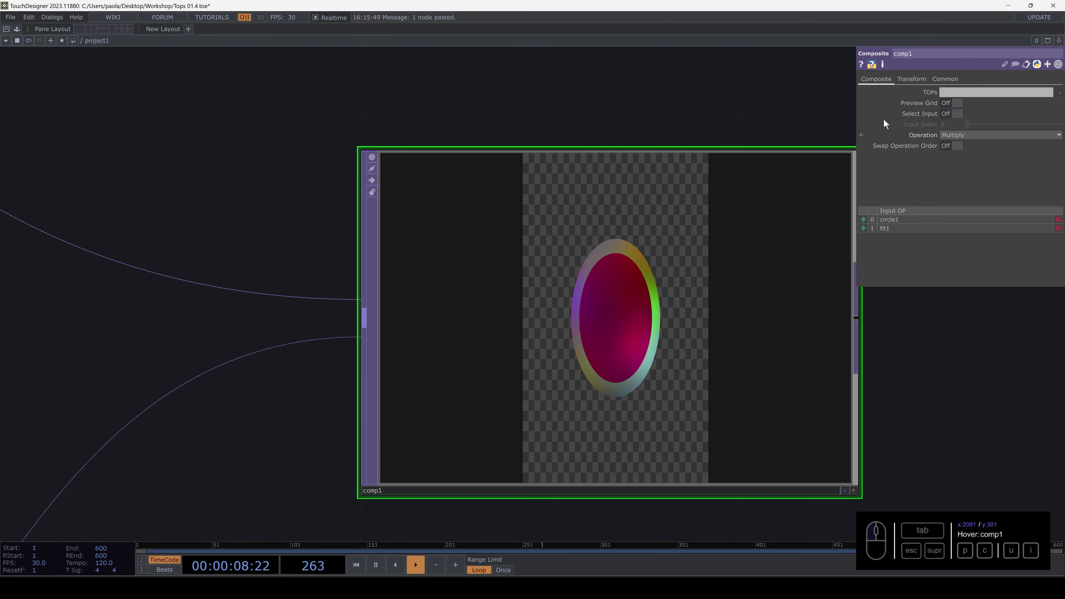
click(911, 80)
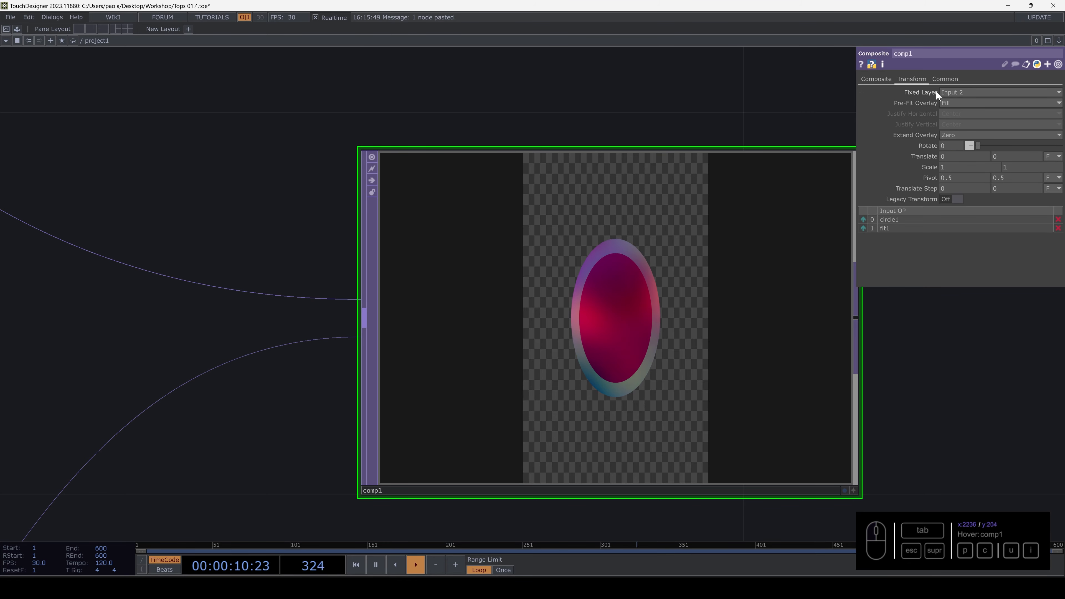
Set comp1's Fixed Layer to Input 1
click(960, 89)
click(953, 102)
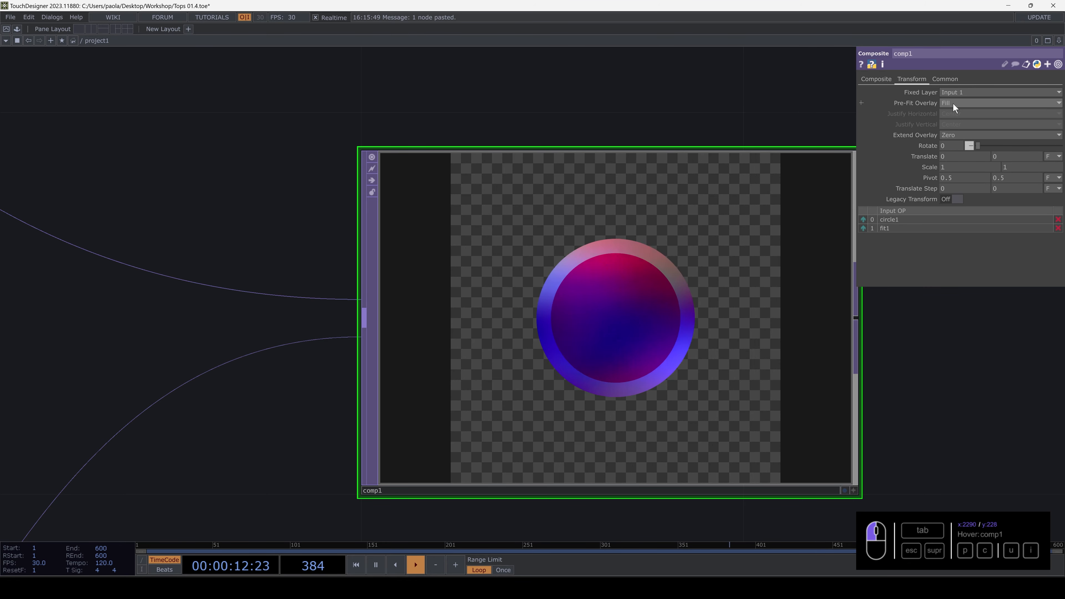
scroll(608, 325, up, 2)
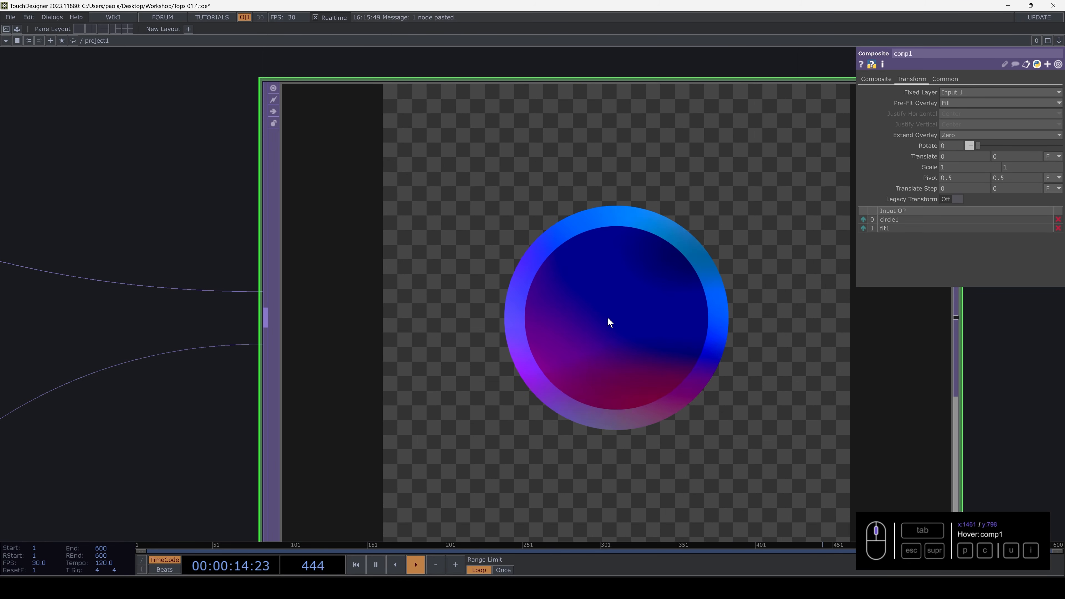
Try connecting noise1 directly to comp1 in place of fit1, and undo that connection
scroll(611, 319, down, 4)
scroll(608, 314, down, 5)
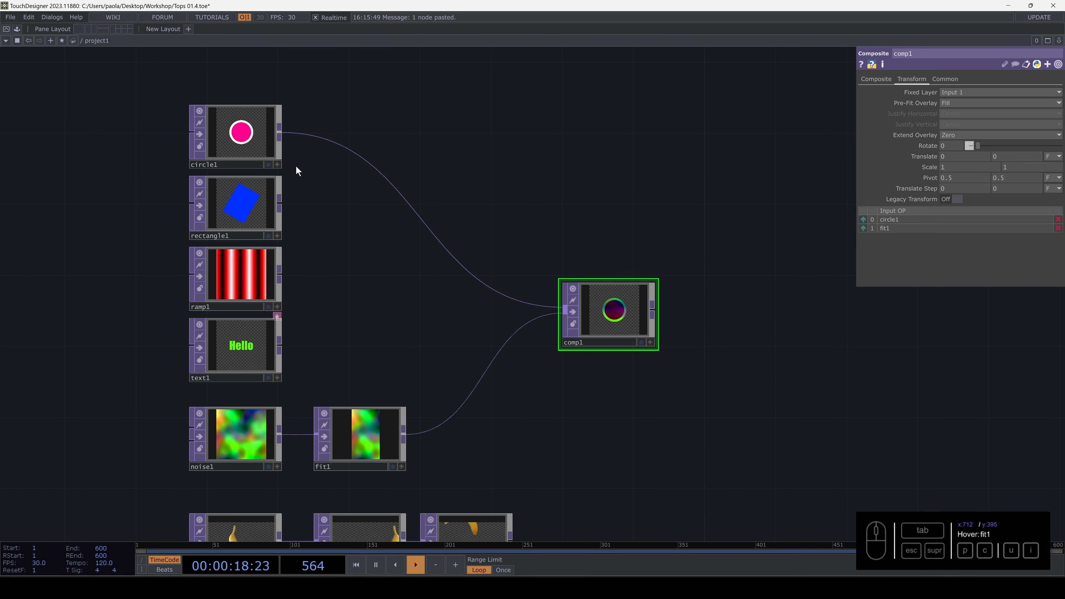
drag(142, 126, 234, 462)
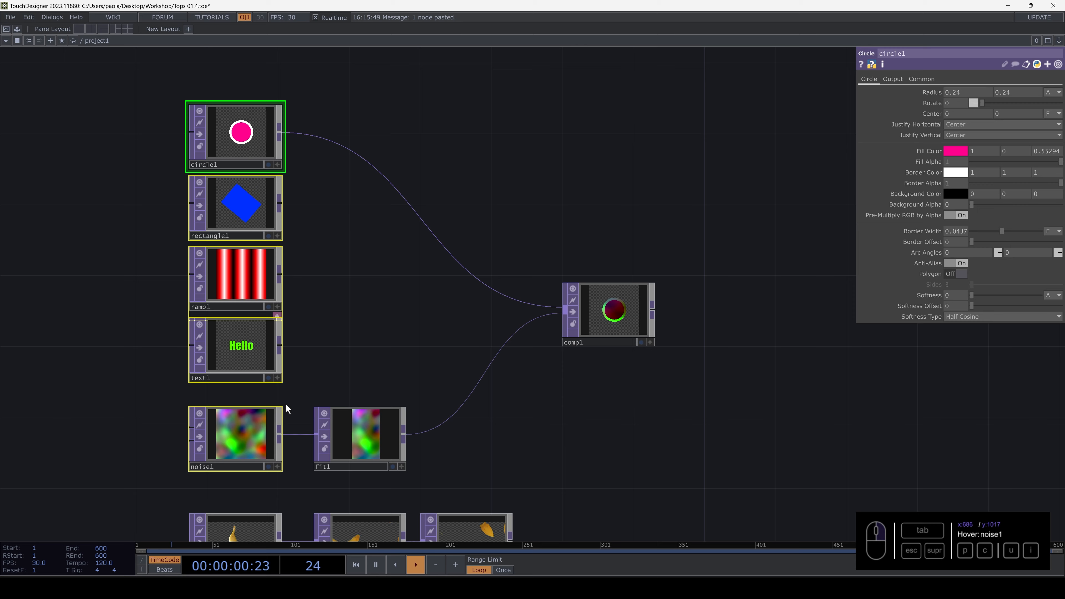
click(281, 429)
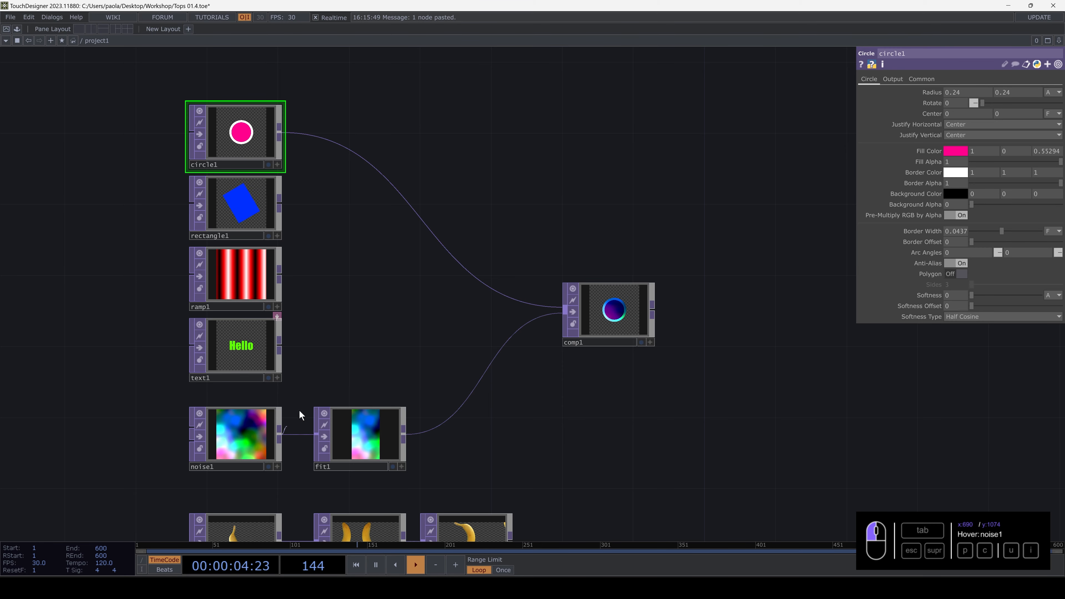
drag(300, 411, 470, 396)
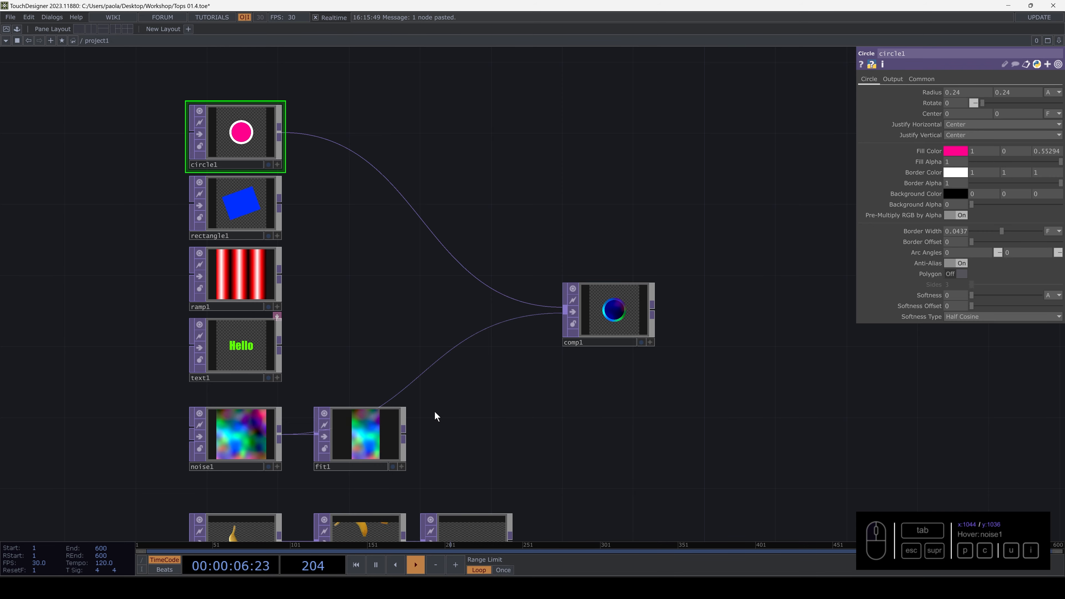
key(ctrl+z)
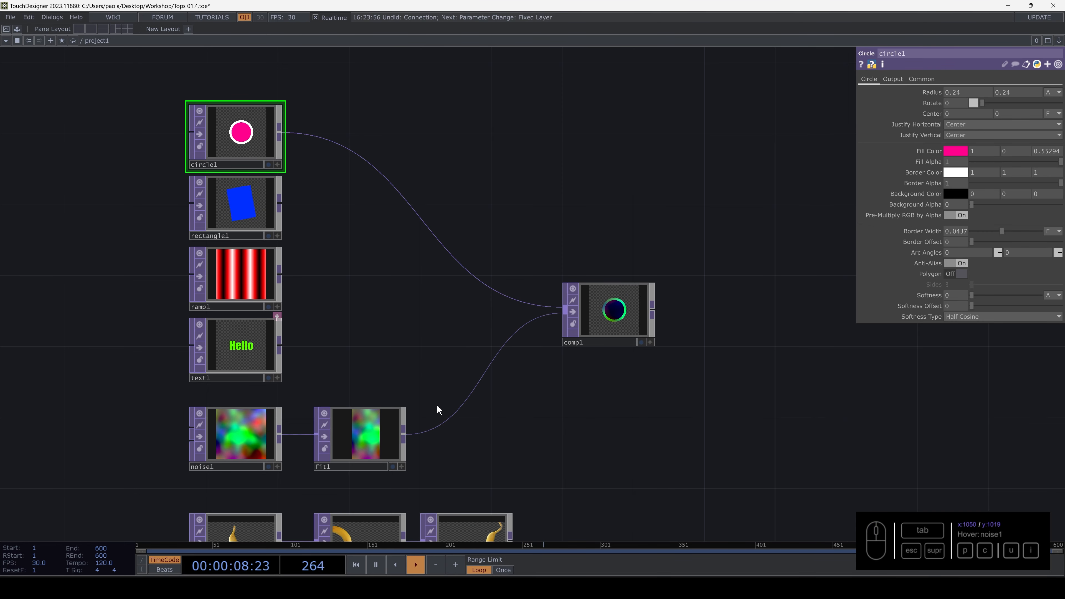
Set comp1's Fixed Layer to Input 2 in its Transform parameters
scroll(495, 373, up, 3)
click(654, 289)
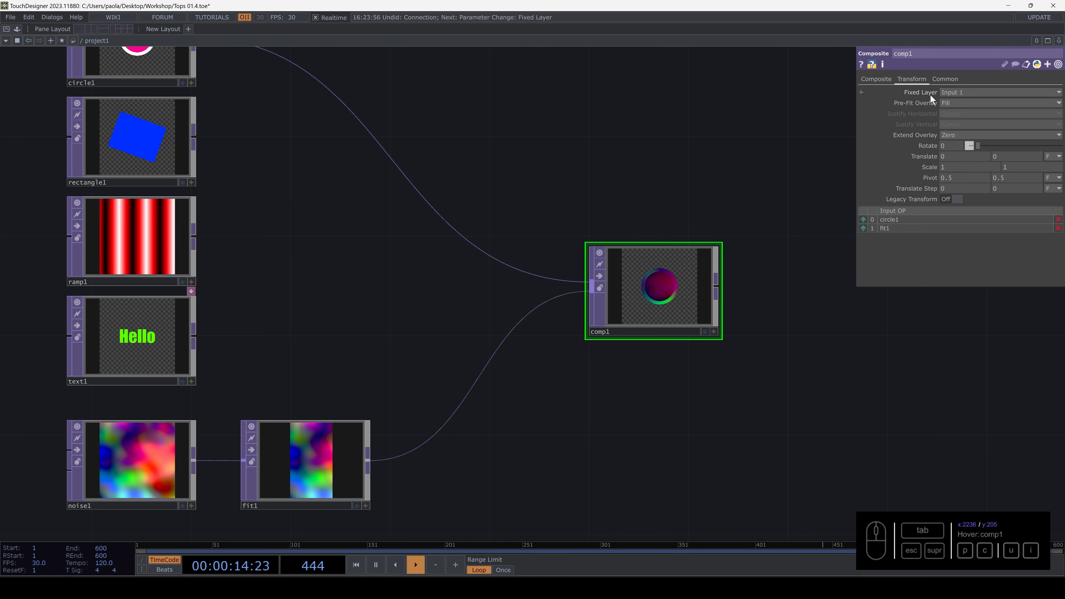
click(958, 91)
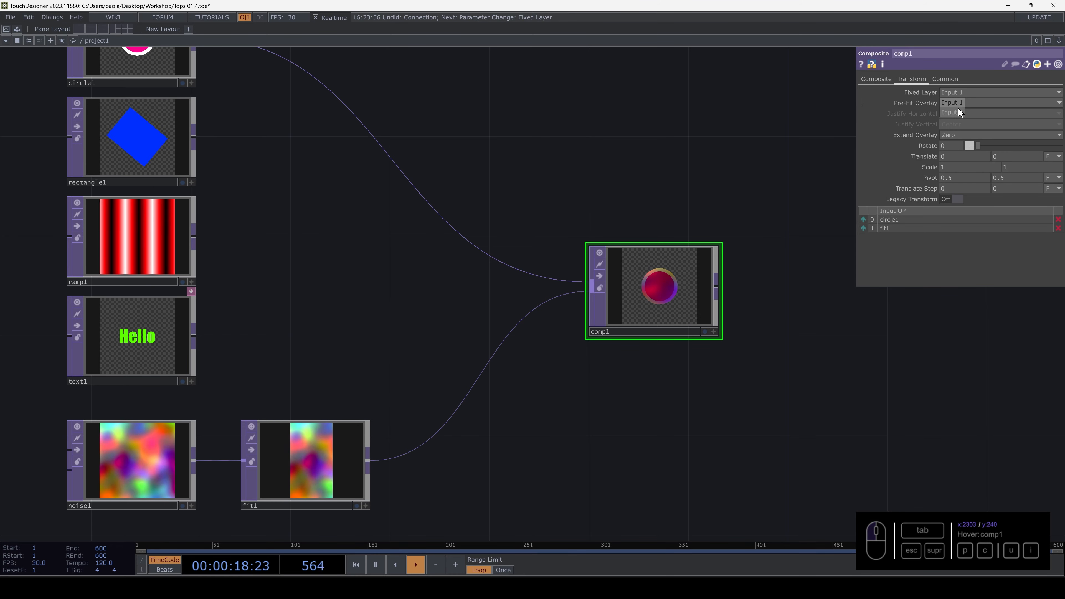
drag(661, 197, 656, 251)
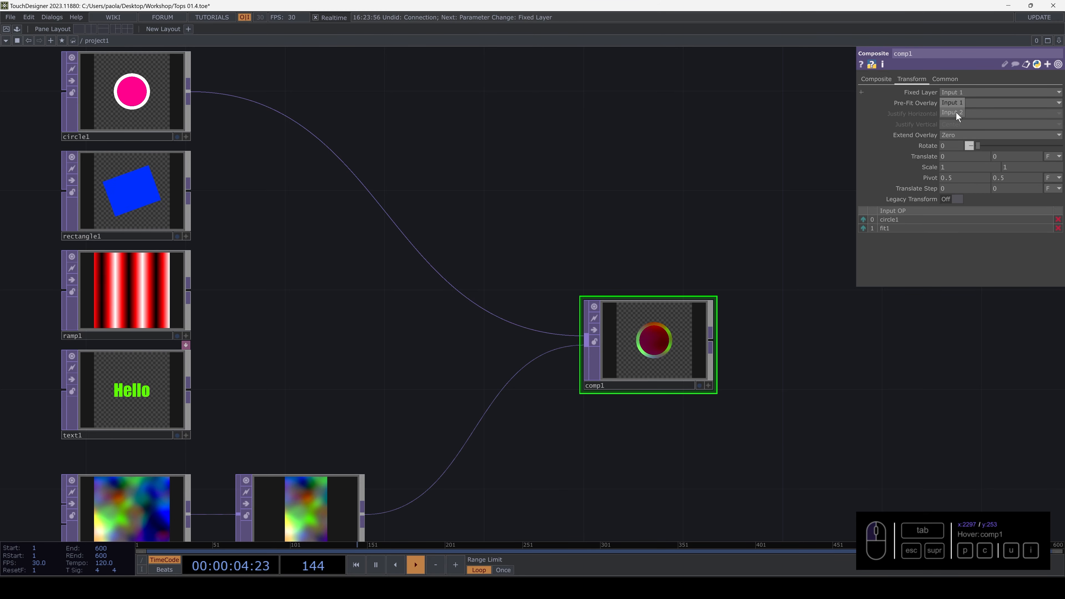
click(956, 113)
Connect noise1's output directly to comp1's second input, replacing fit1
drag(647, 152, 643, 113)
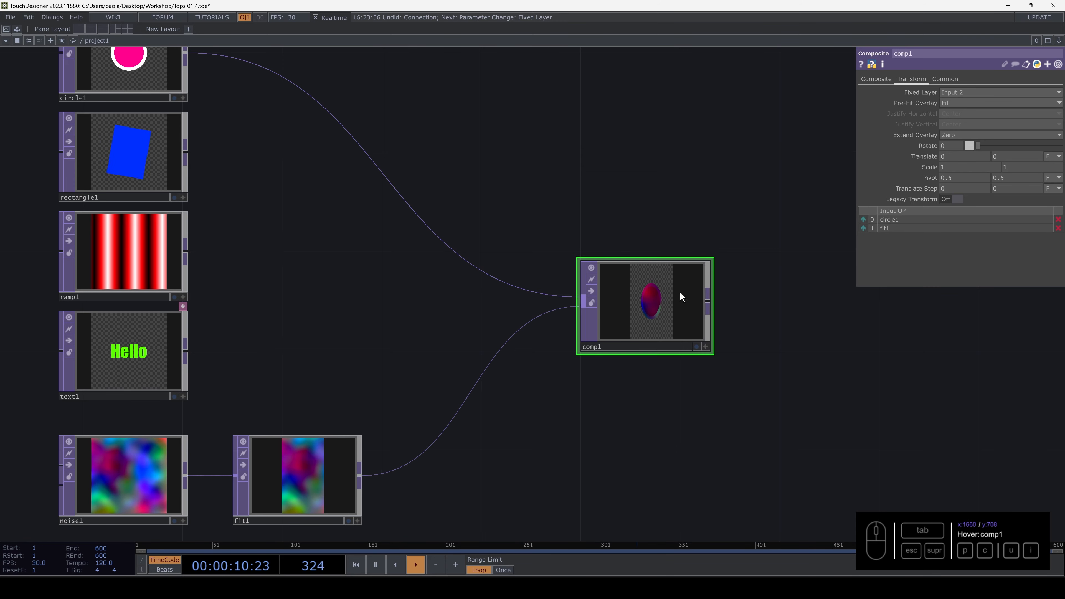
drag(307, 347, 331, 309)
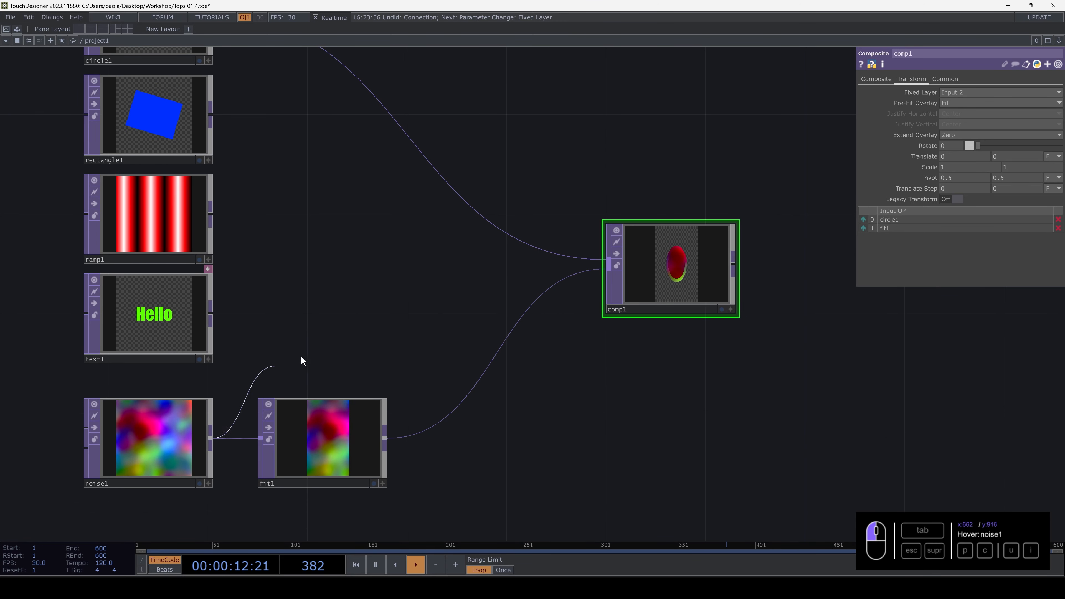
drag(301, 357, 489, 363)
scroll(666, 279, up, 1)
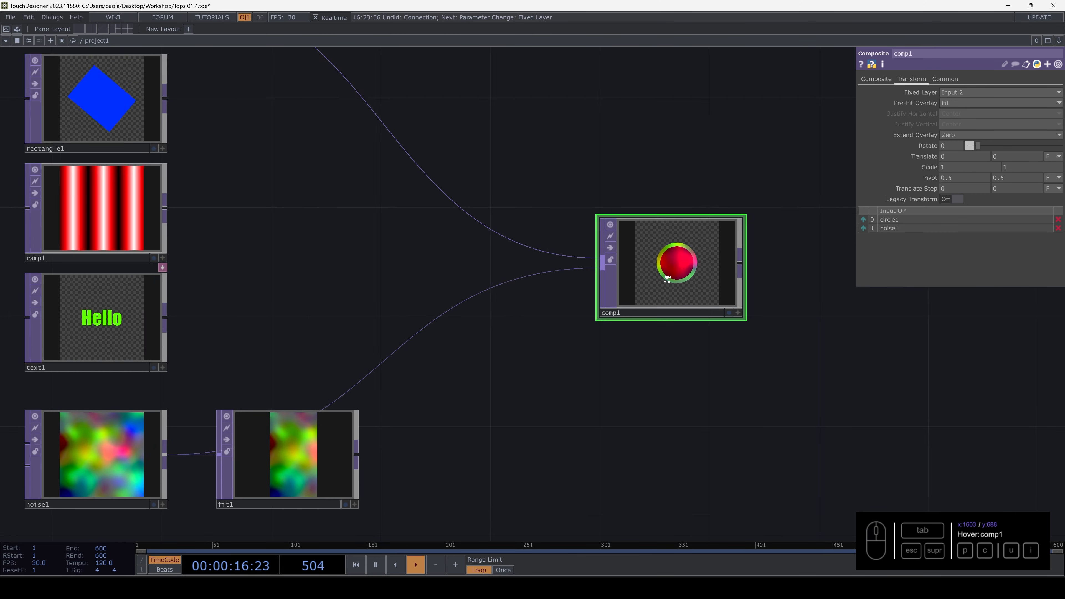
scroll(667, 279, up, 2)
scroll(687, 246, up, 2)
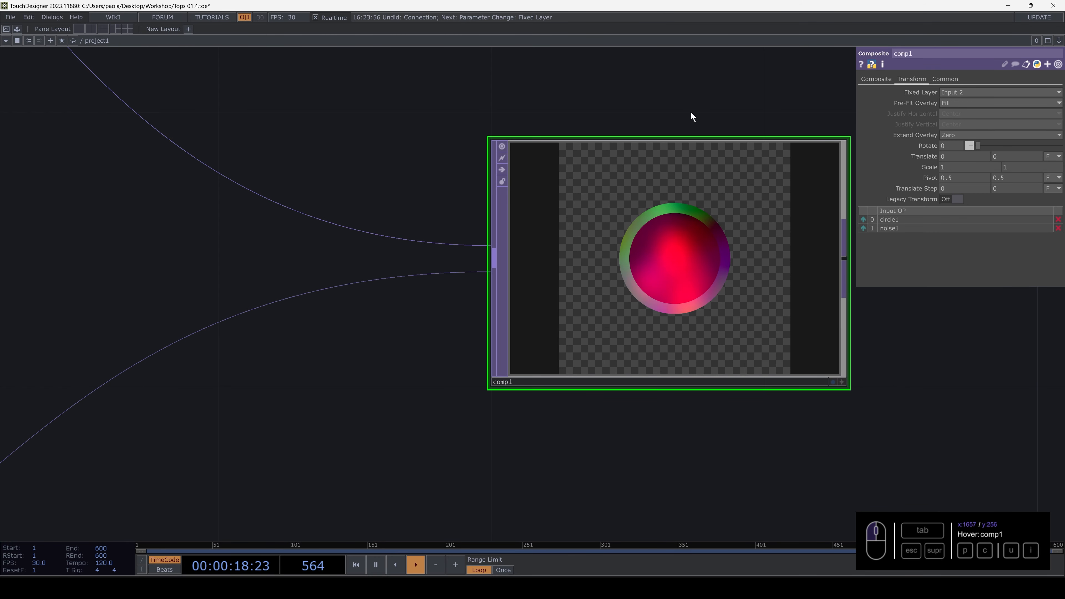
Try Add, Atop and Brightest as comp1's Operation, and set it back to Multiply
click(874, 79)
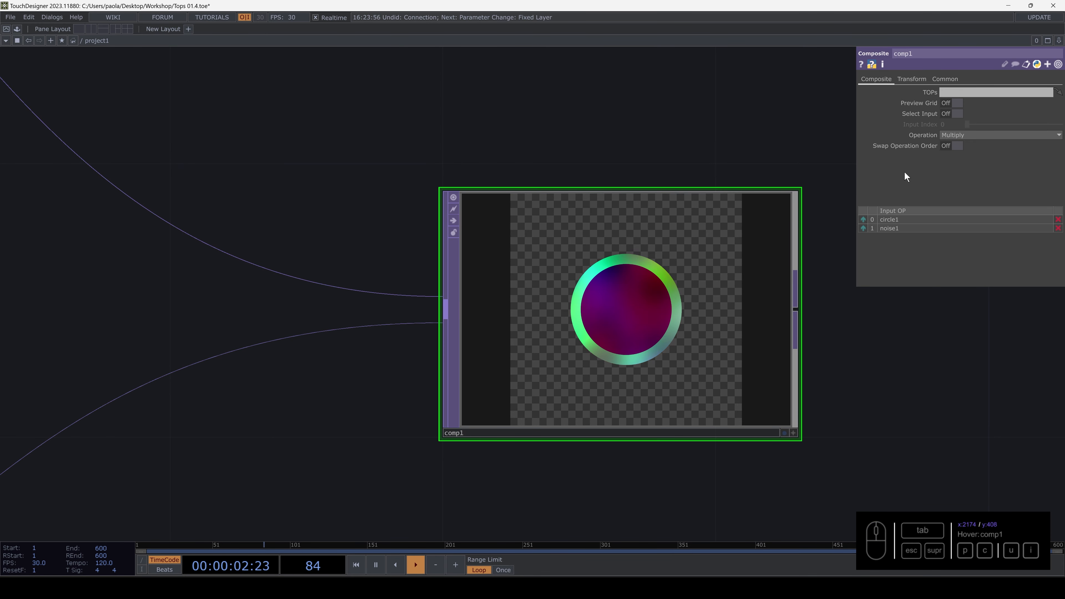
click(963, 134)
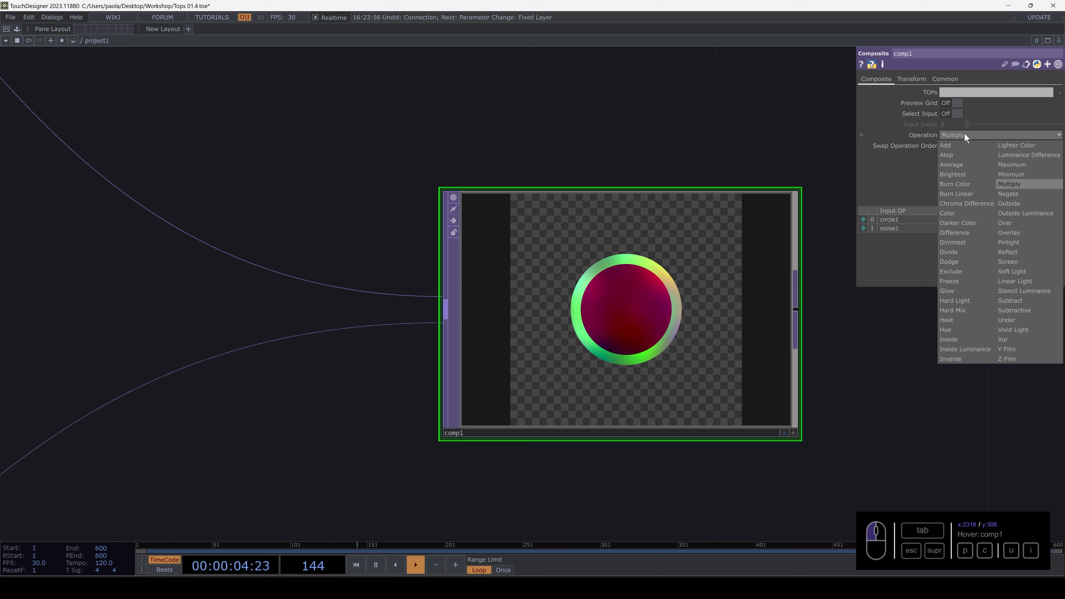
click(949, 146)
click(961, 136)
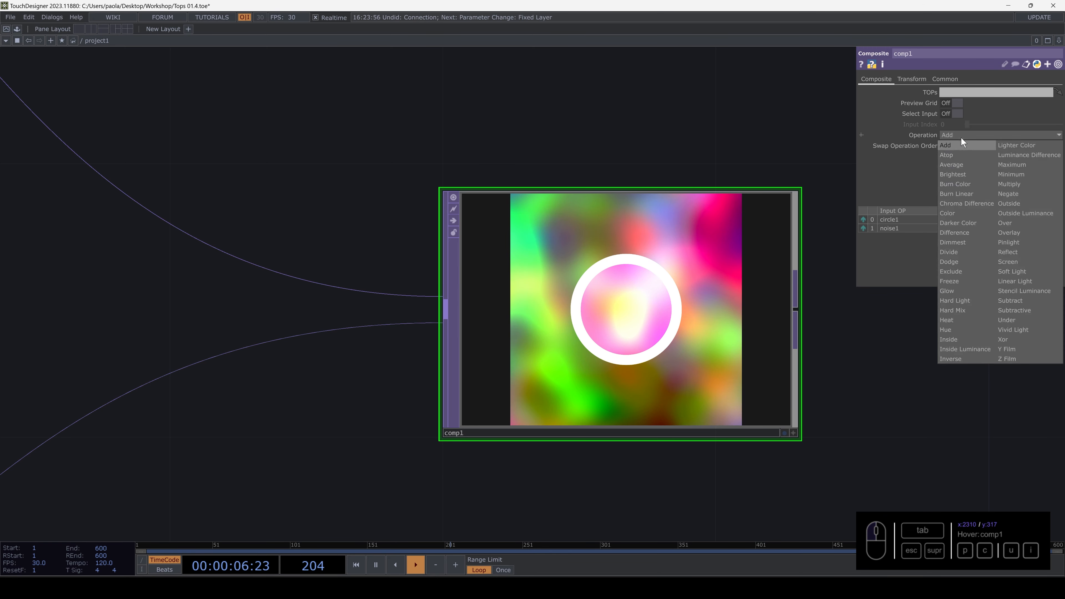
click(947, 155)
click(968, 134)
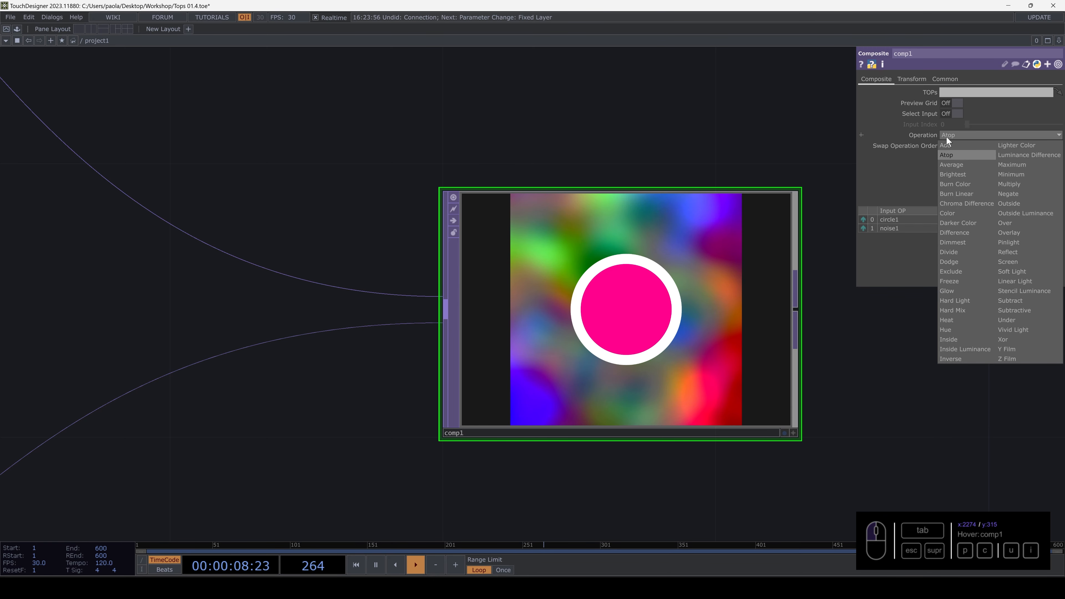
click(961, 174)
click(979, 135)
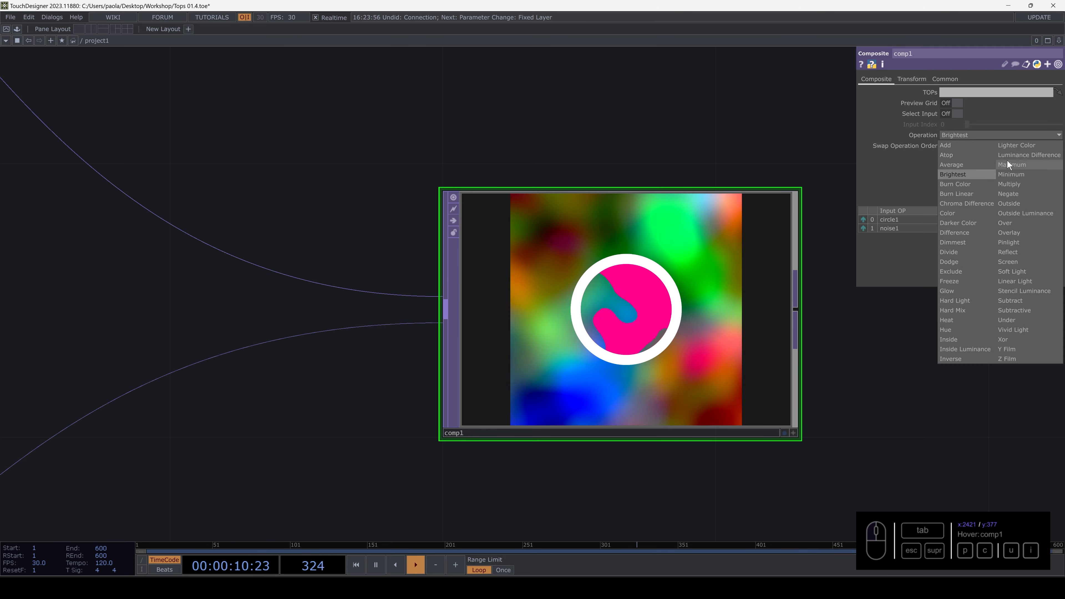
click(1007, 185)
scroll(518, 202, up, 1)
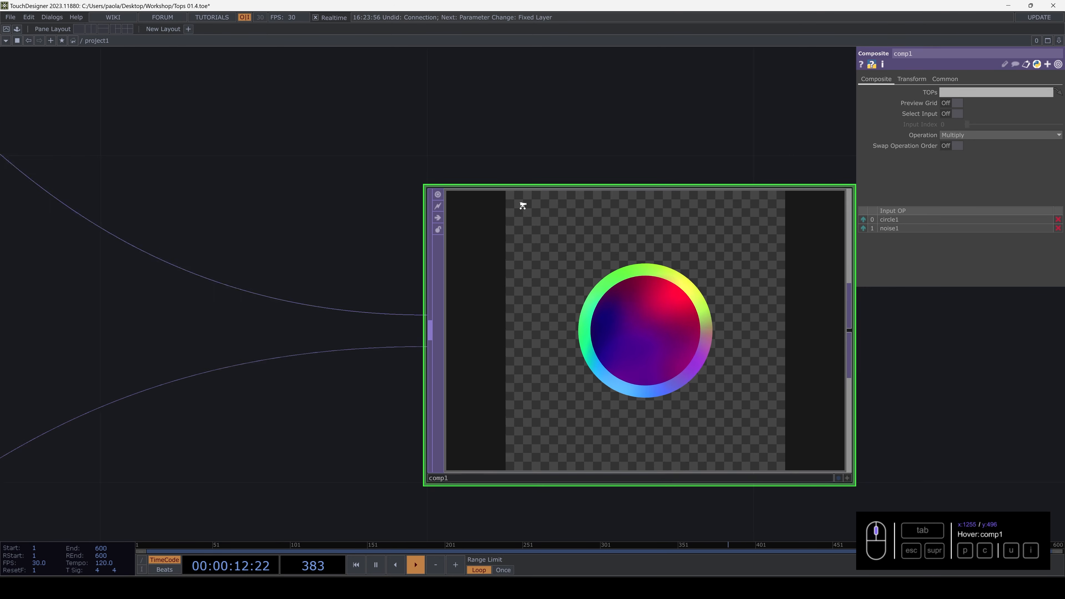
Connect text1's output to comp1 as an additional input
scroll(522, 203, down, 3)
scroll(523, 203, down, 3)
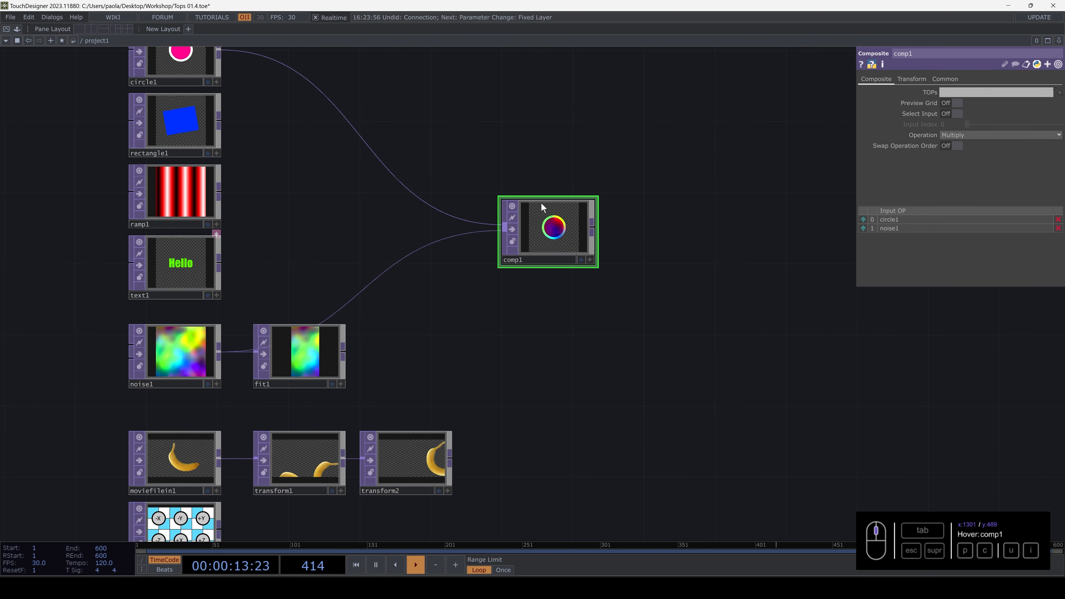
click(219, 261)
click(504, 228)
scroll(524, 231, up, 5)
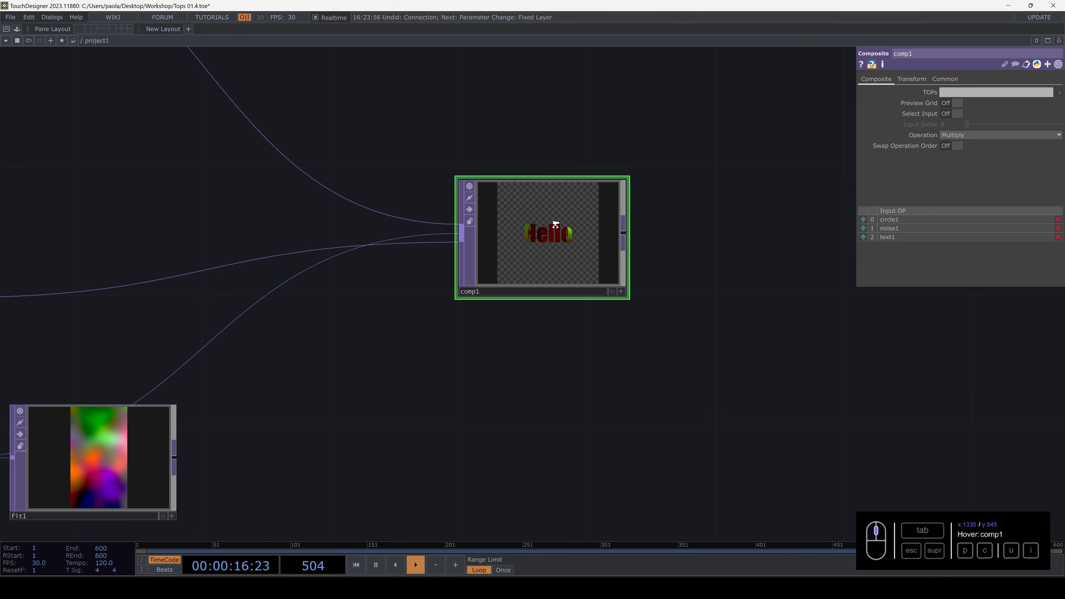
scroll(541, 233, up, 1)
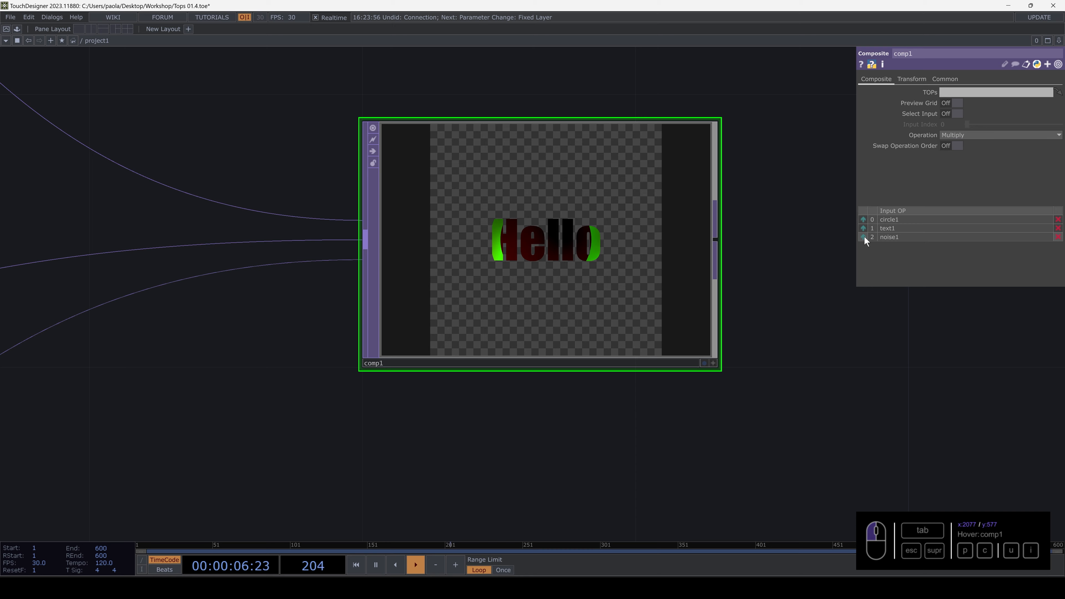
Try Average as comp1's Operation, and set the Operation to Over
click(961, 134)
click(951, 164)
click(960, 134)
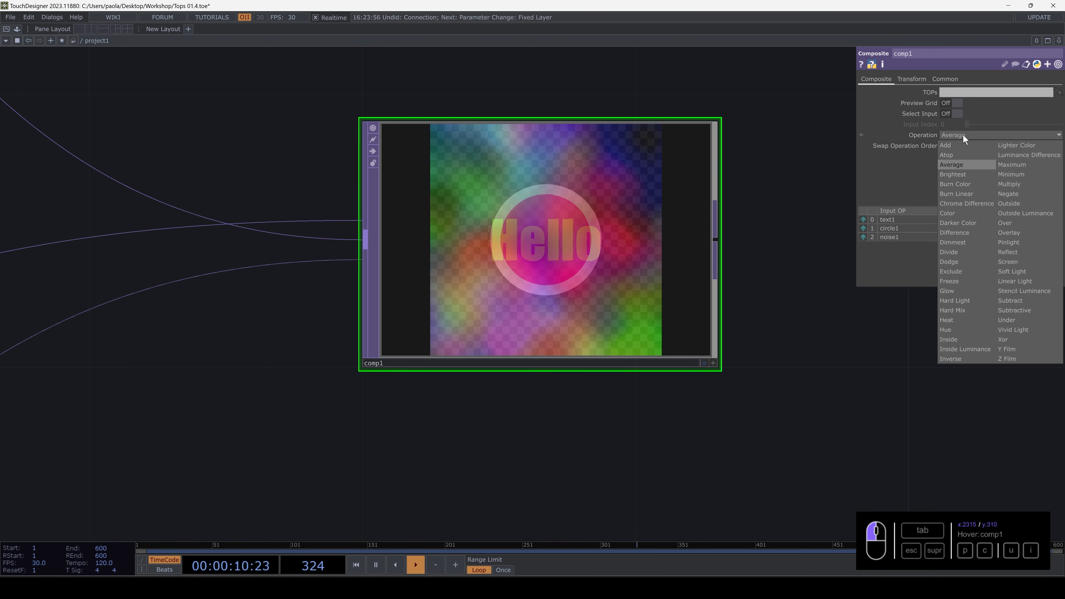
click(1003, 222)
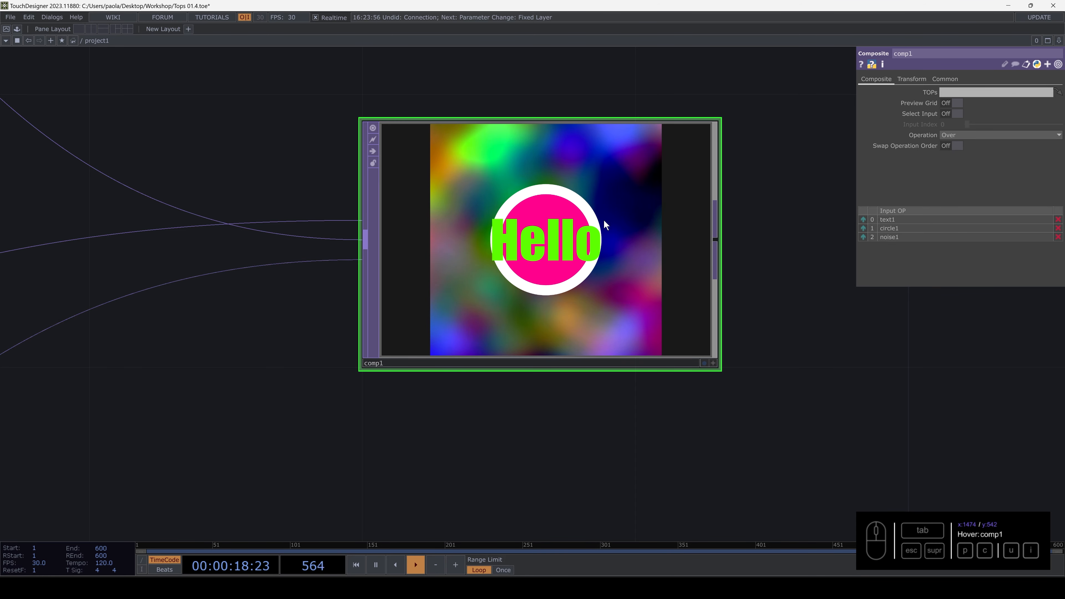
Try comp1's input order with circle1 first and with noise1 first, and restore the order text1, circle1, noise1
click(865, 228)
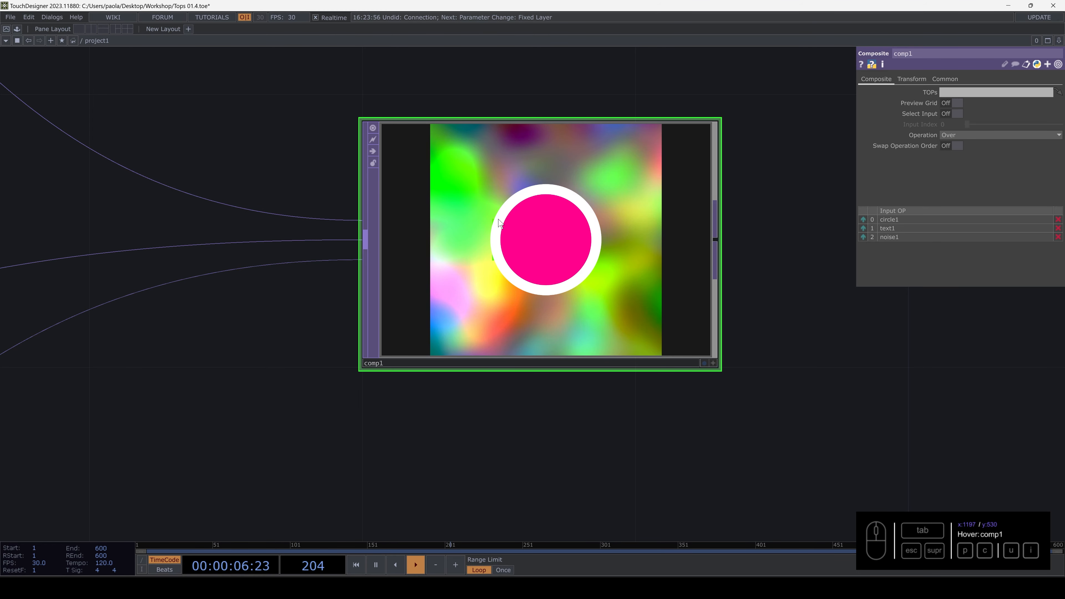
click(863, 237)
click(863, 229)
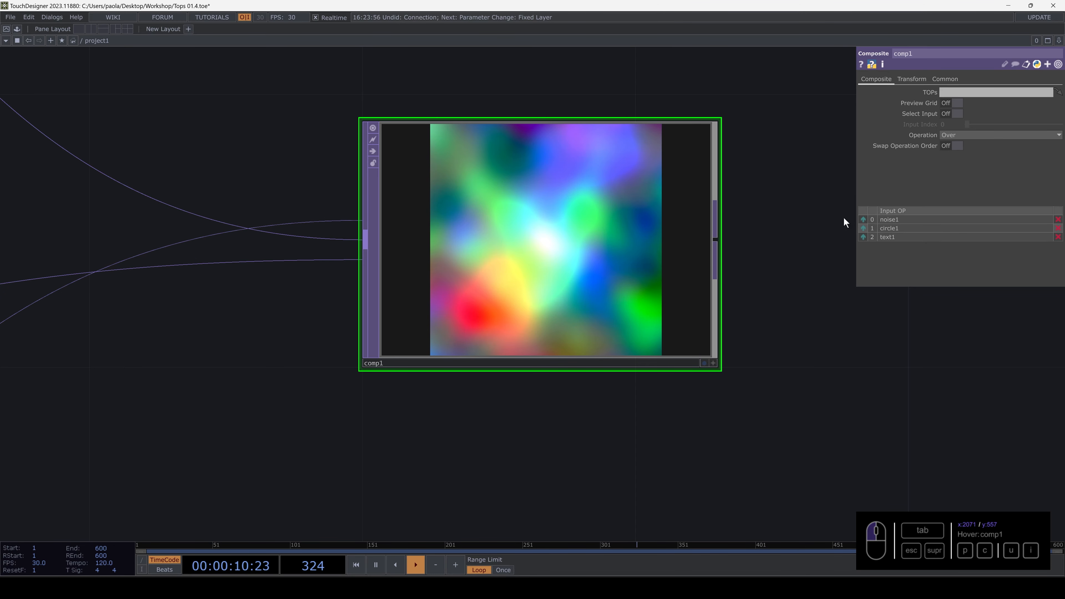
click(863, 237)
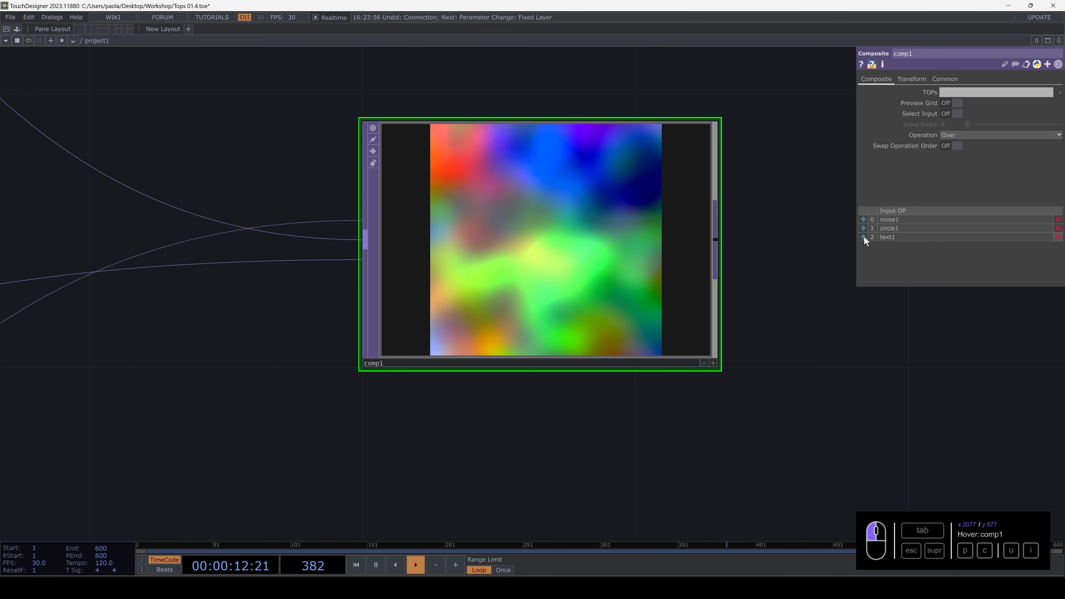
click(863, 229)
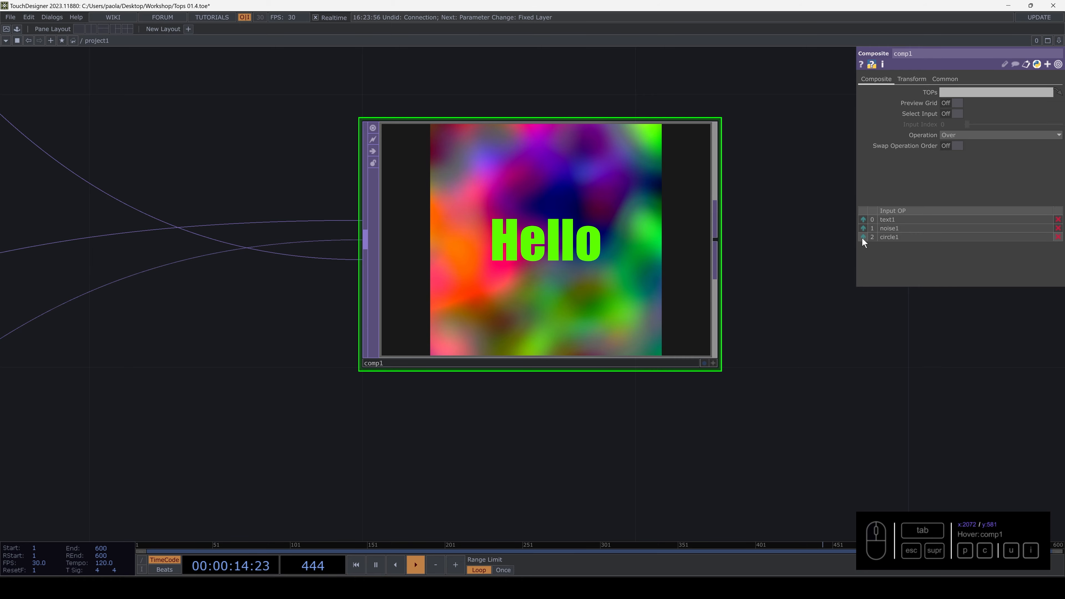
click(863, 237)
Connect transform2's output to comp1 as the fourth input
scroll(471, 274, down, 4)
middle_drag(472, 274, 471, 301)
drag(471, 300, 667, 203)
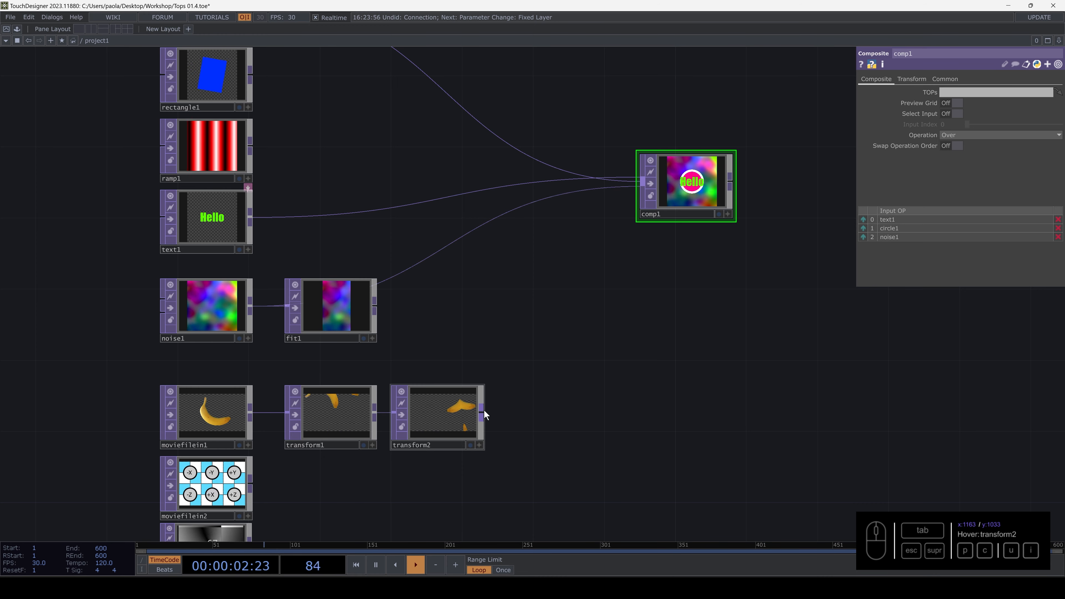
drag(482, 411, 636, 192)
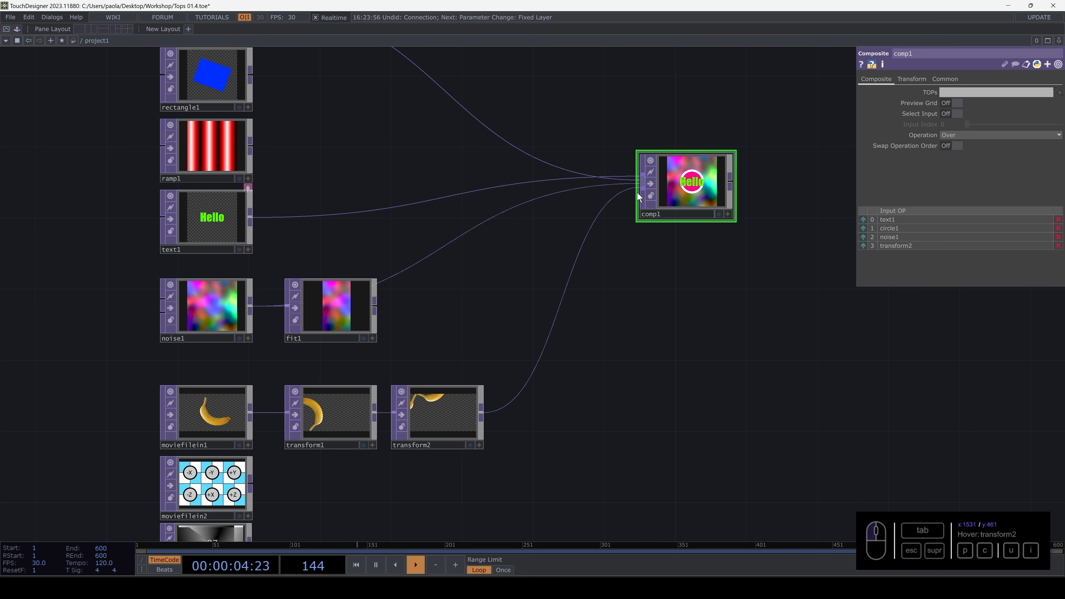
Try Multiply and Minimum as comp1's Operation, and set the Operation to Brightest
click(994, 135)
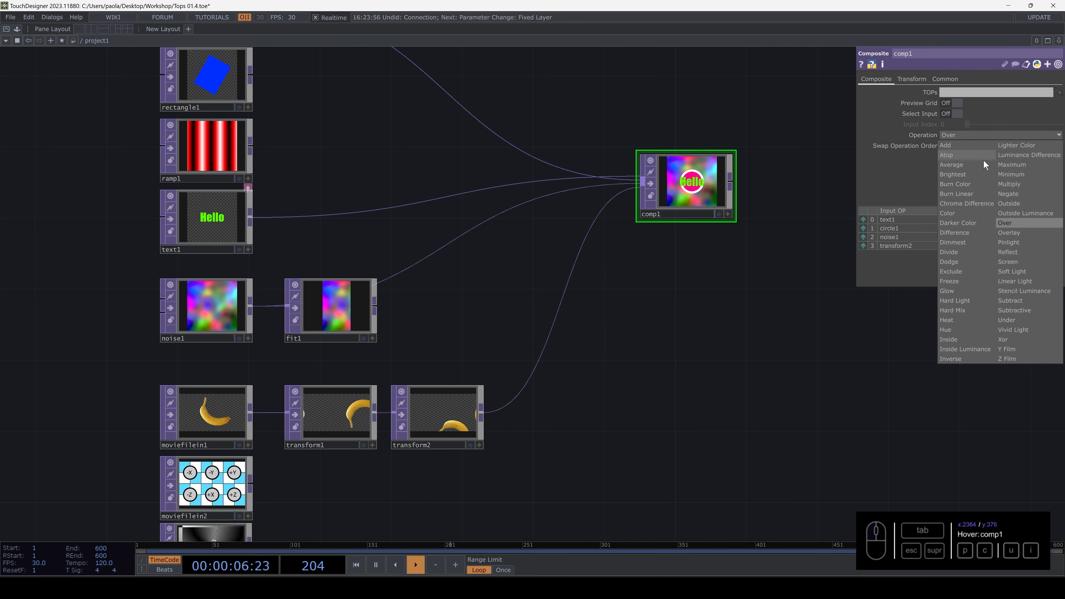
click(1008, 181)
click(985, 137)
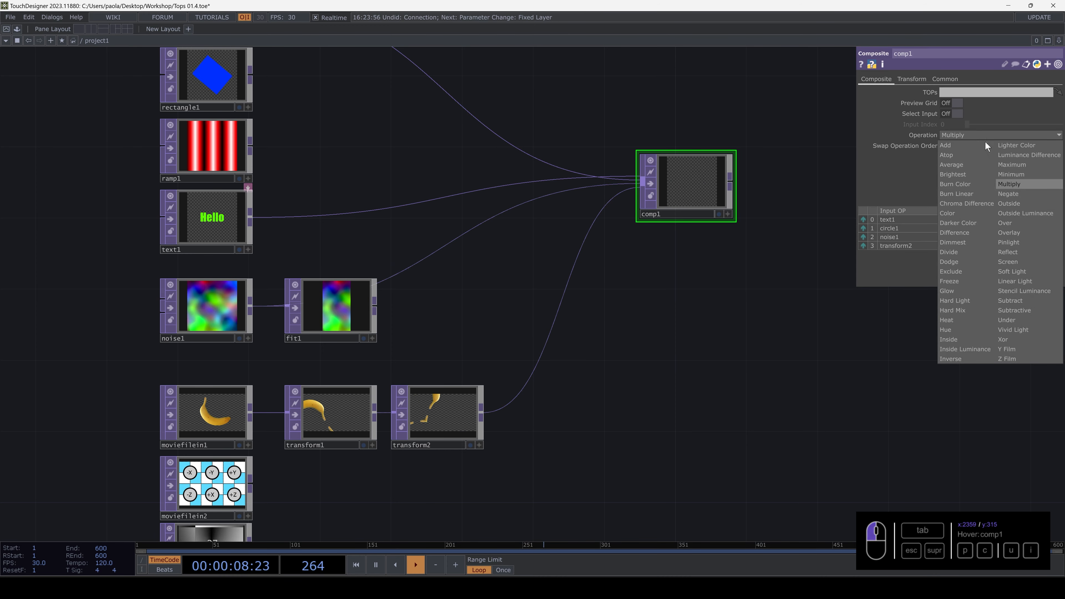
click(1010, 176)
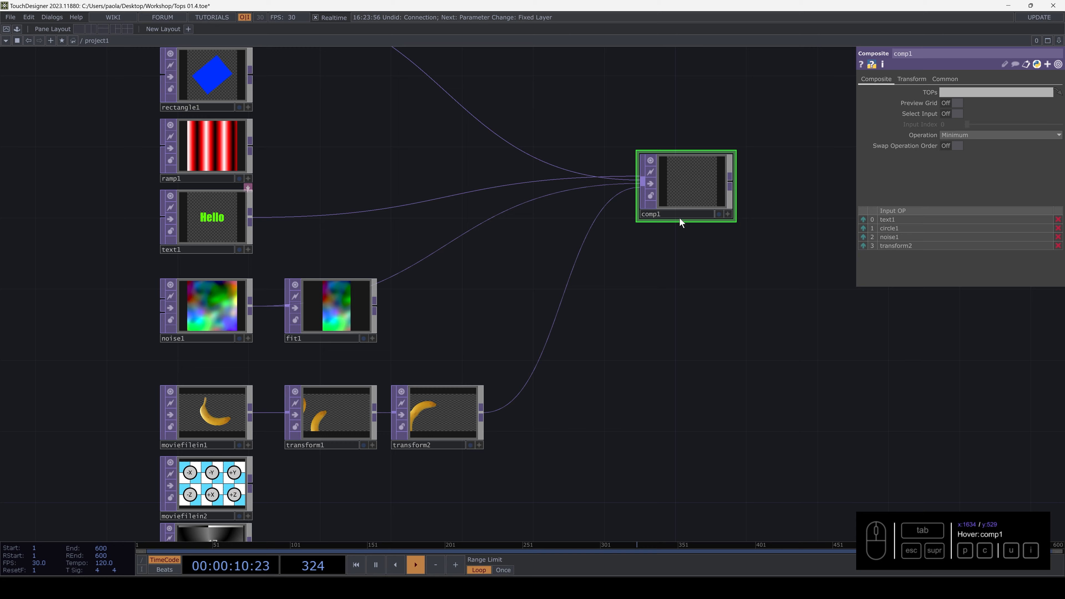
click(963, 137)
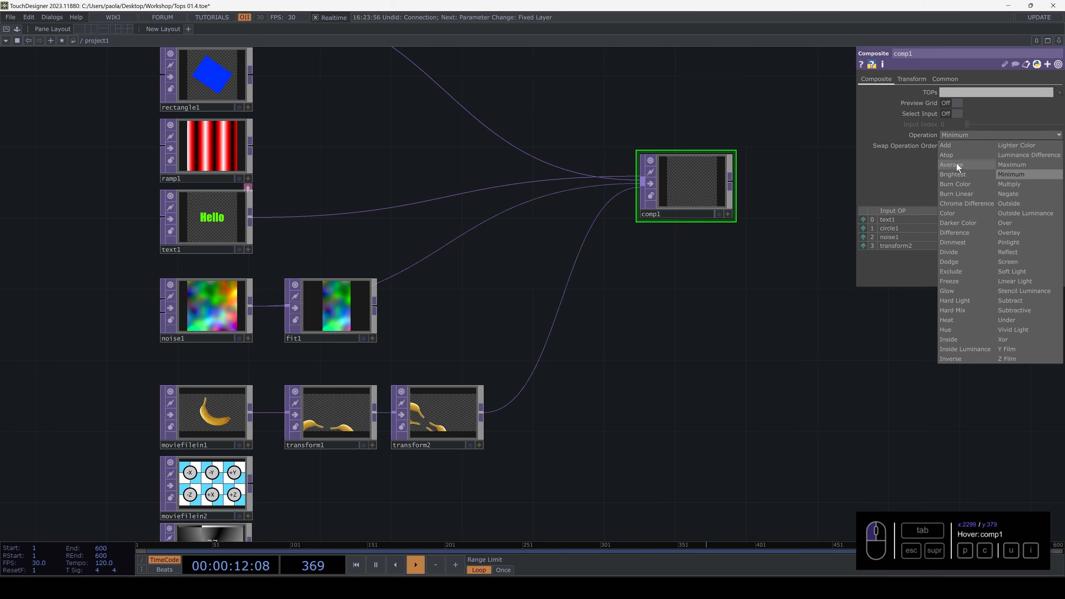
click(964, 176)
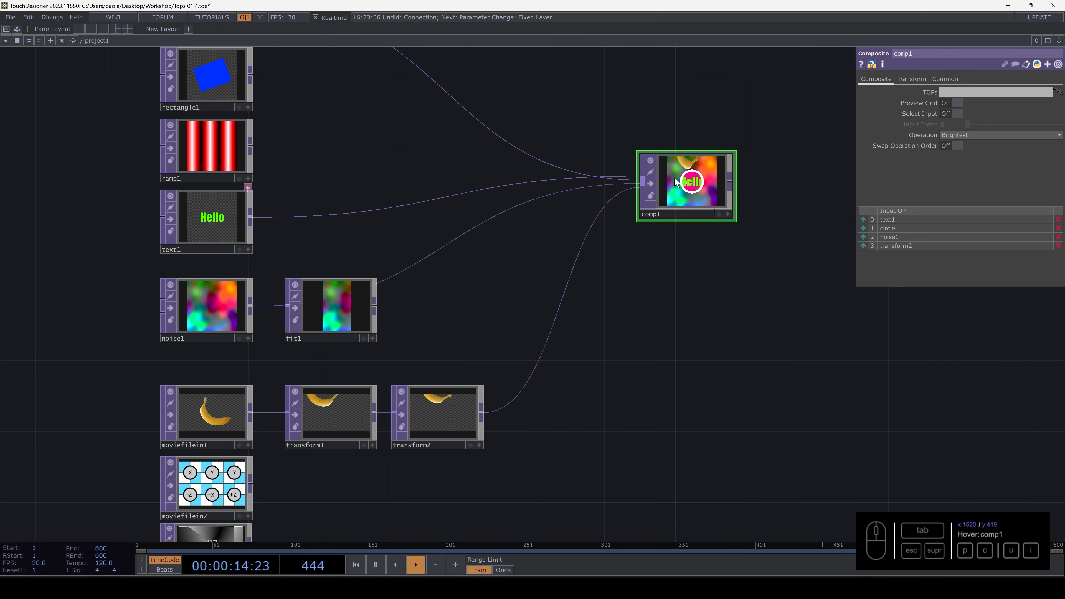
scroll(719, 181, up, 5)
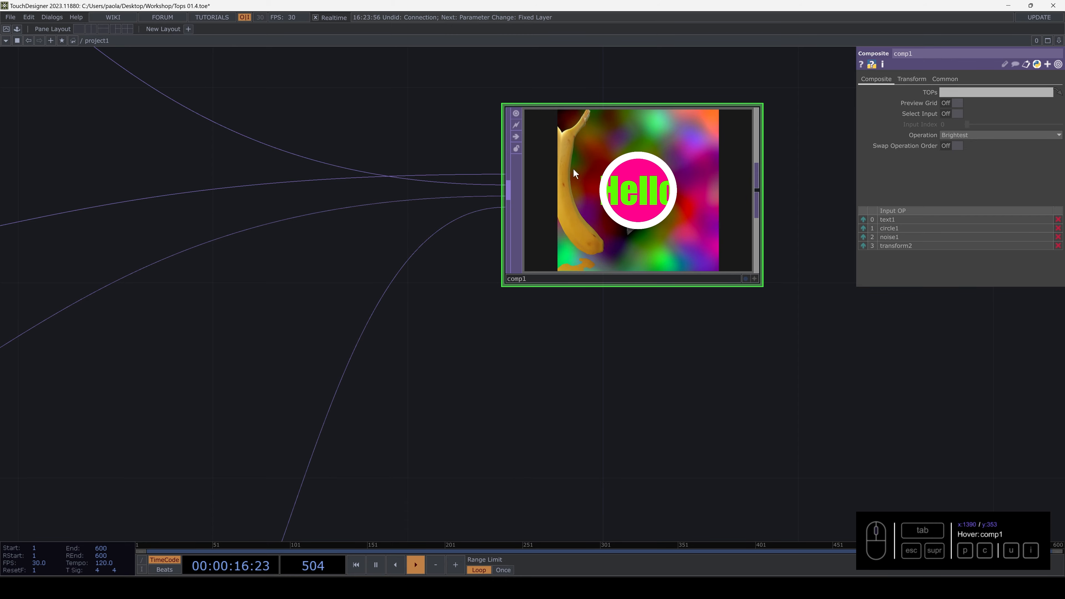
scroll(529, 283, down, 5)
scroll(519, 314, down, 1)
Insert a Fit TOP on the connection between transform2 and comp1
drag(495, 330, 548, 207)
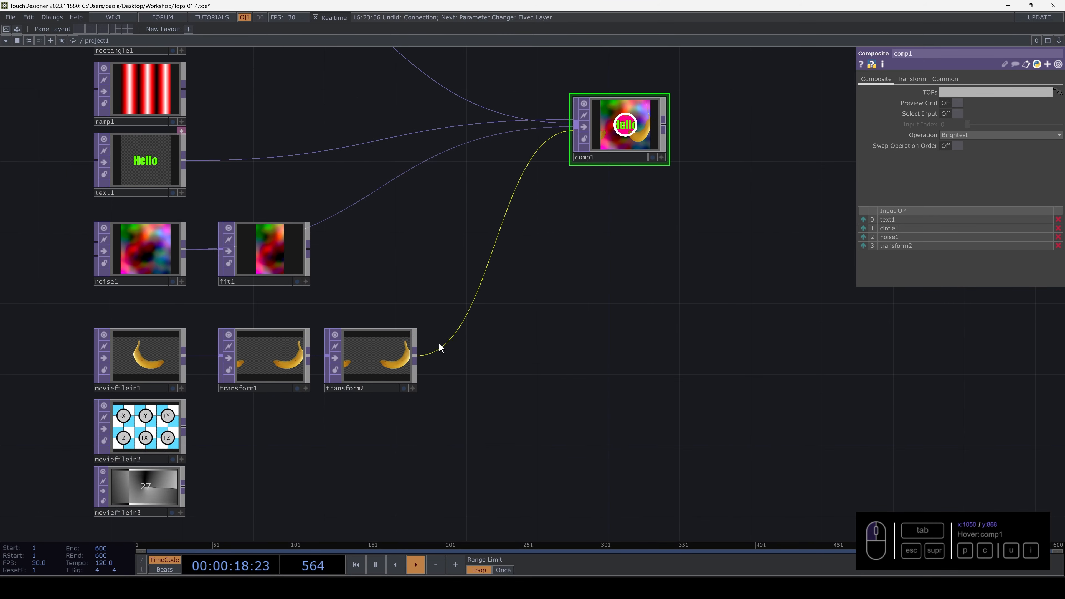
right_click(455, 336)
click(459, 335)
text(fi)
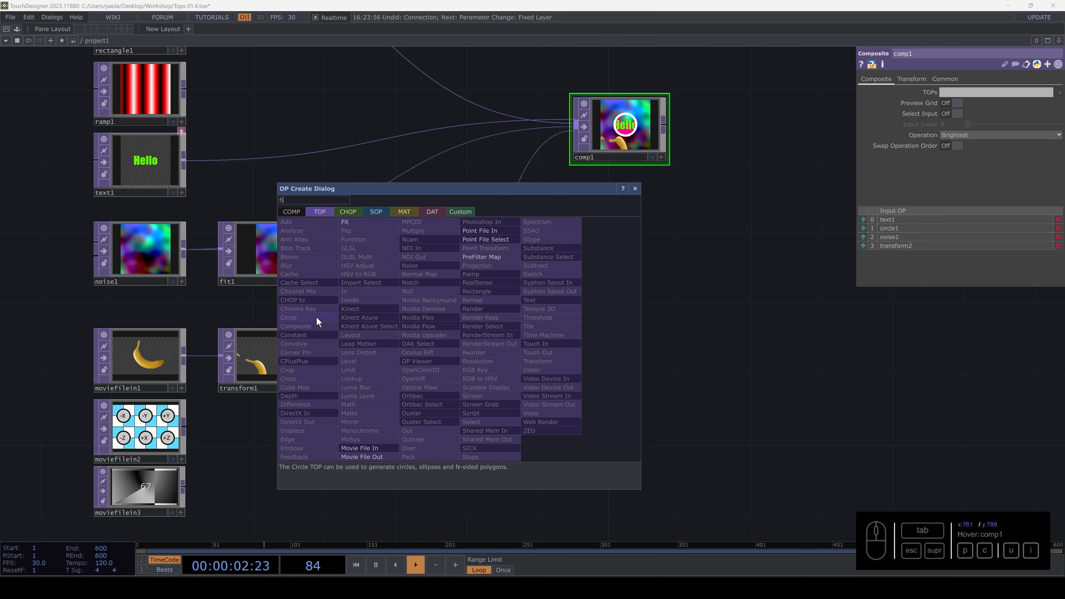
key(Return)
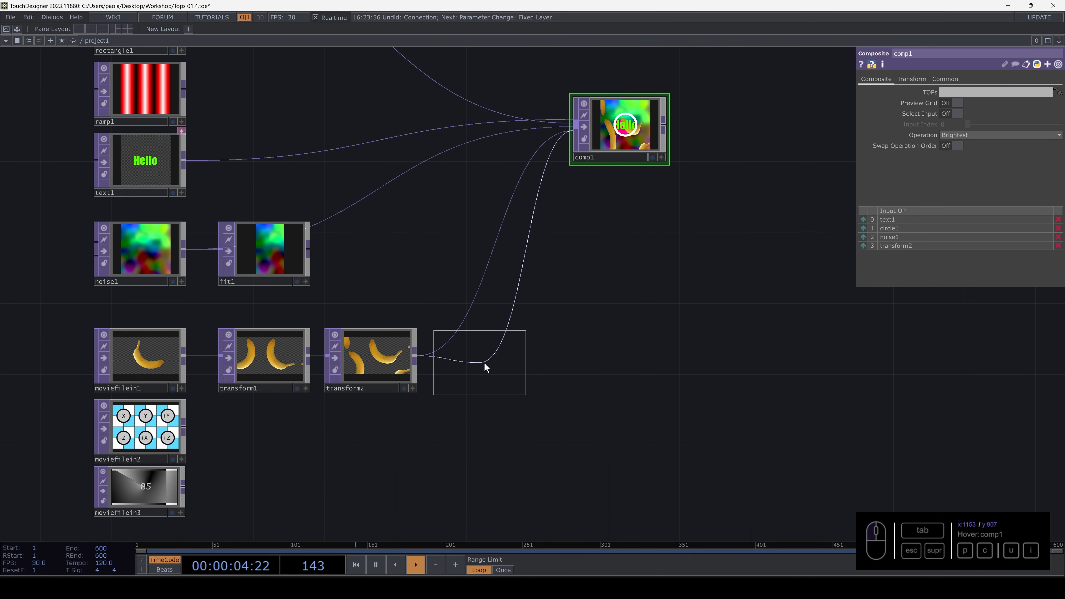
click(485, 361)
Set fit2's output resolution to 1280 x 1280
scroll(487, 360, up, 3)
click(880, 77)
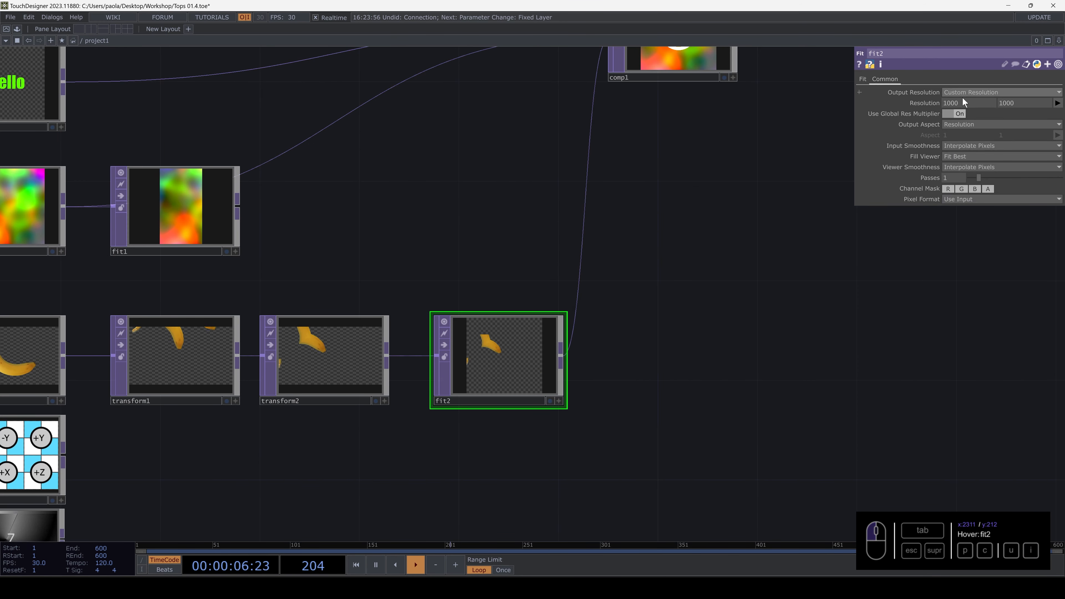
text(1280)
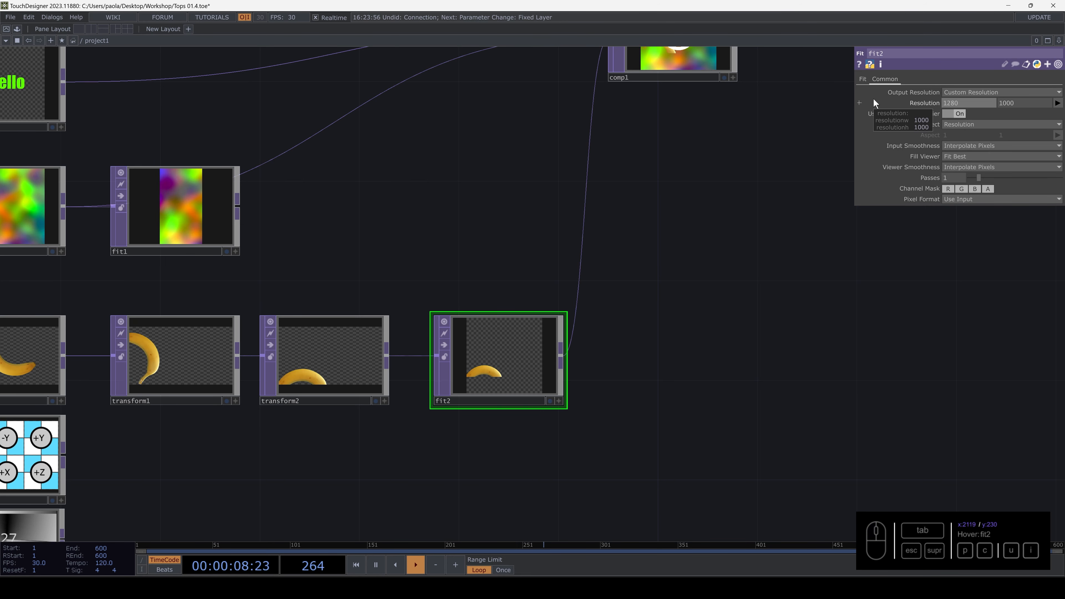
key(Tab)
text(128)
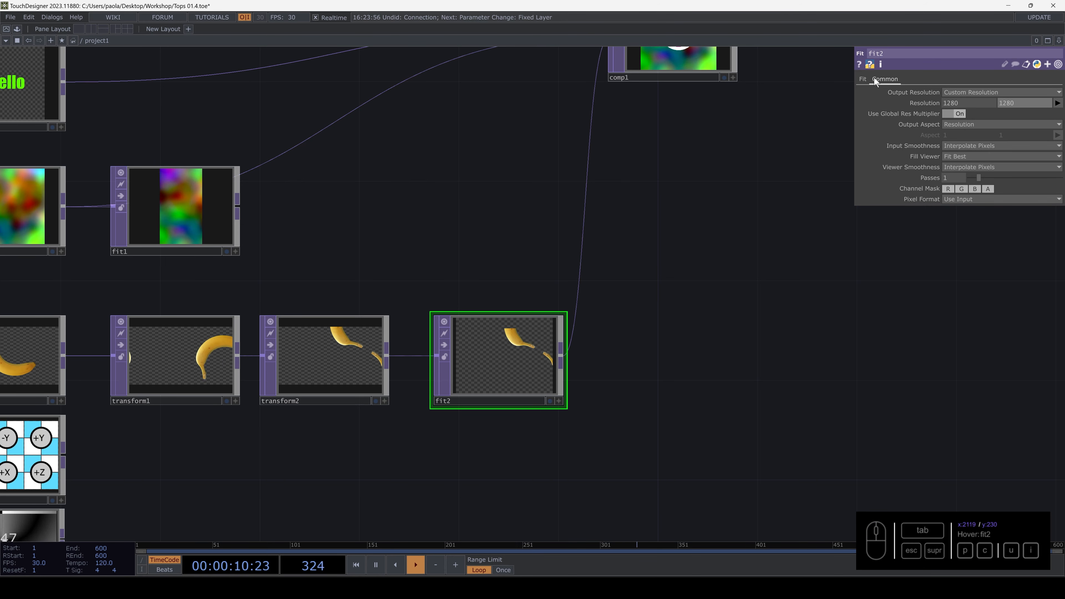
Set fit2's Fit mode to Native Resolution and its Scale to 2.13 in both directions
click(861, 79)
click(957, 91)
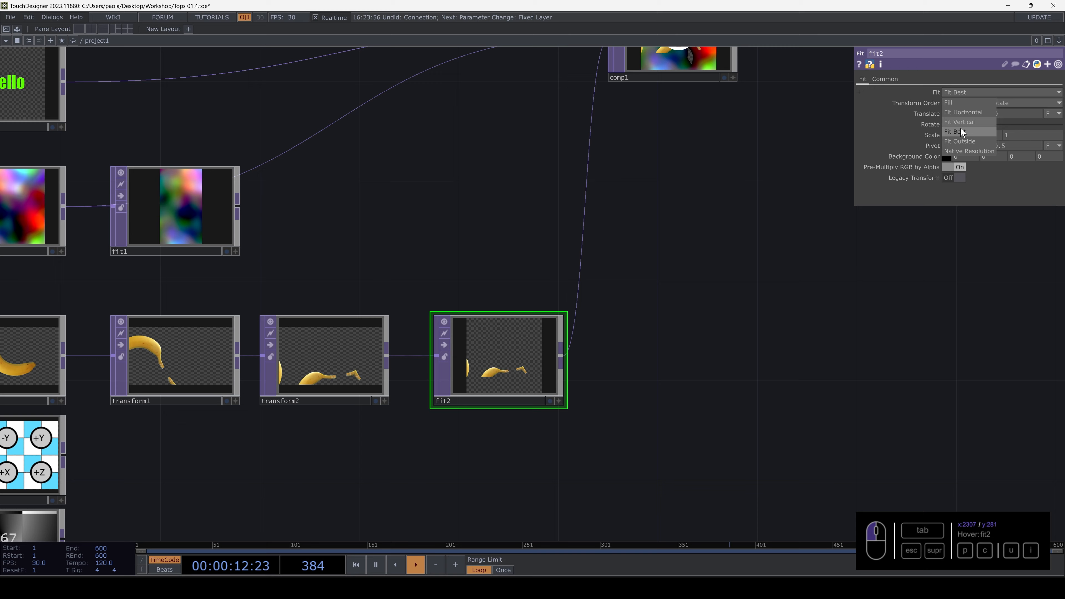
click(960, 149)
scroll(461, 357, up, 5)
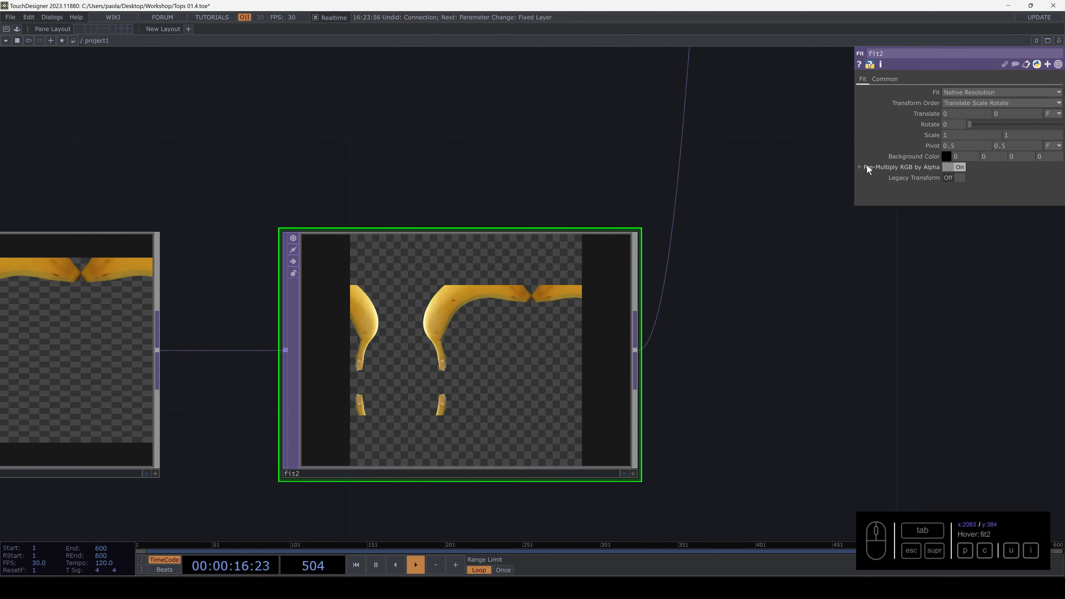
middle_drag(930, 135, 1023, 143)
scroll(464, 245, up, 3)
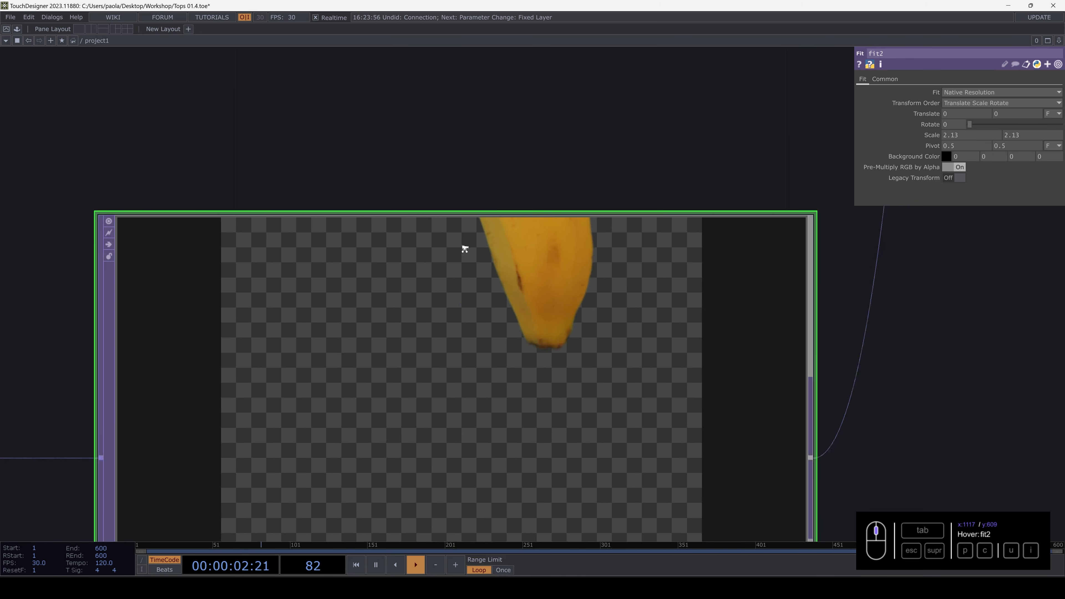
Examine how the enlarged banana layer blends with the text, circle and noise in comp1's output
scroll(464, 245, down, 7)
scroll(491, 258, down, 5)
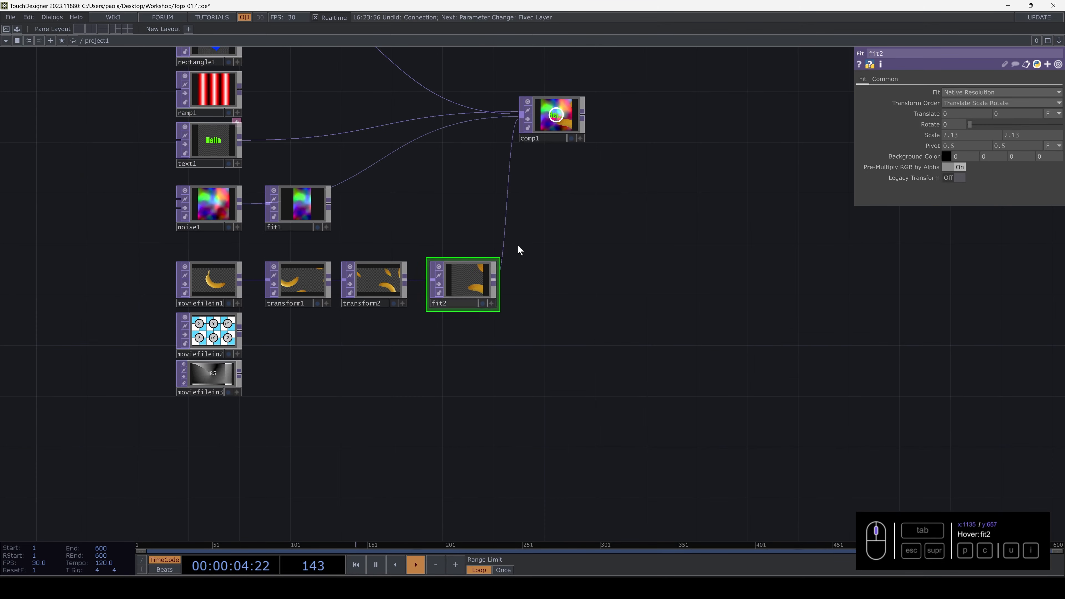
scroll(571, 276, up, 8)
scroll(551, 217, up, 2)
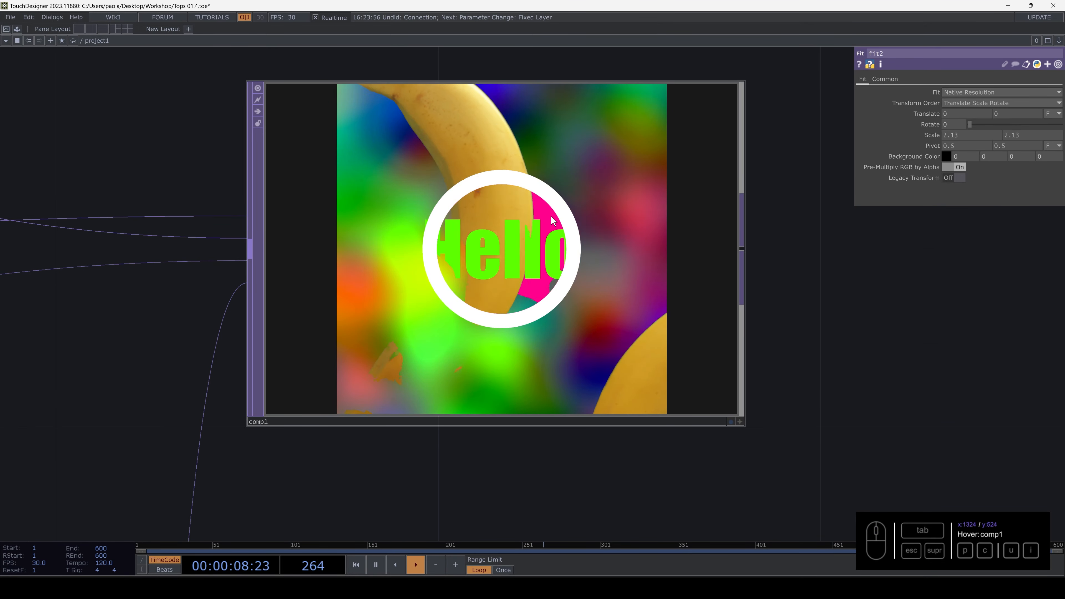
scroll(551, 216, up, 1)
scroll(551, 217, down, 10)
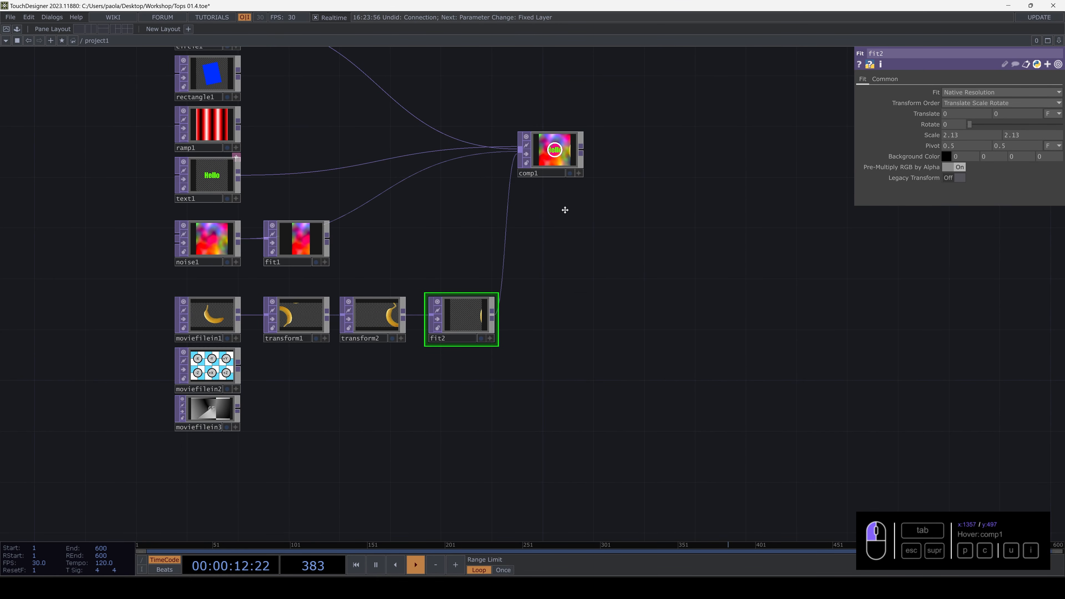
scroll(557, 235, up, 8)
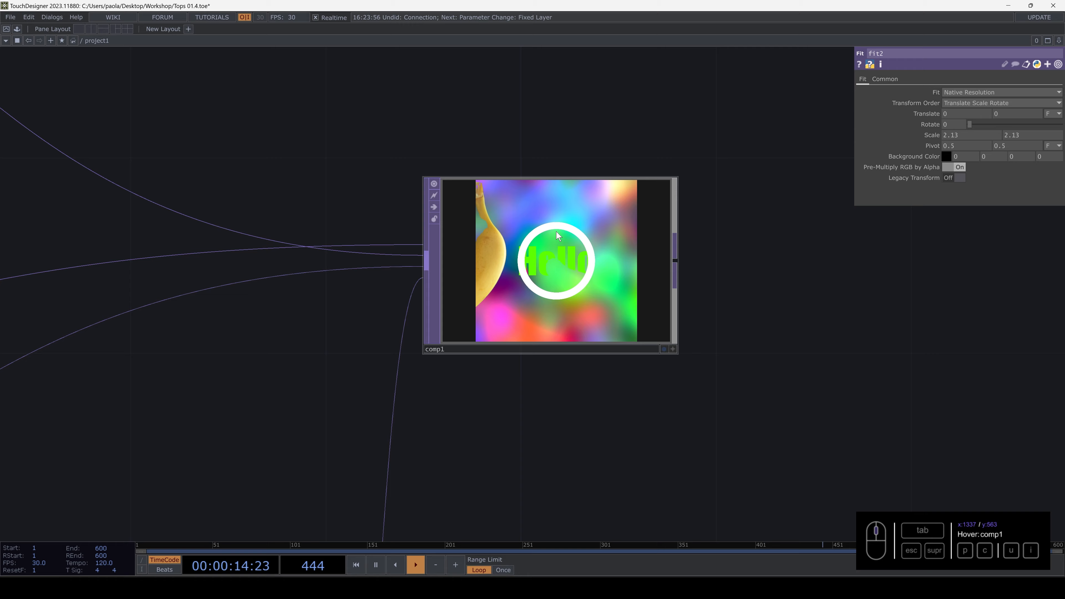
scroll(558, 235, up, 4)
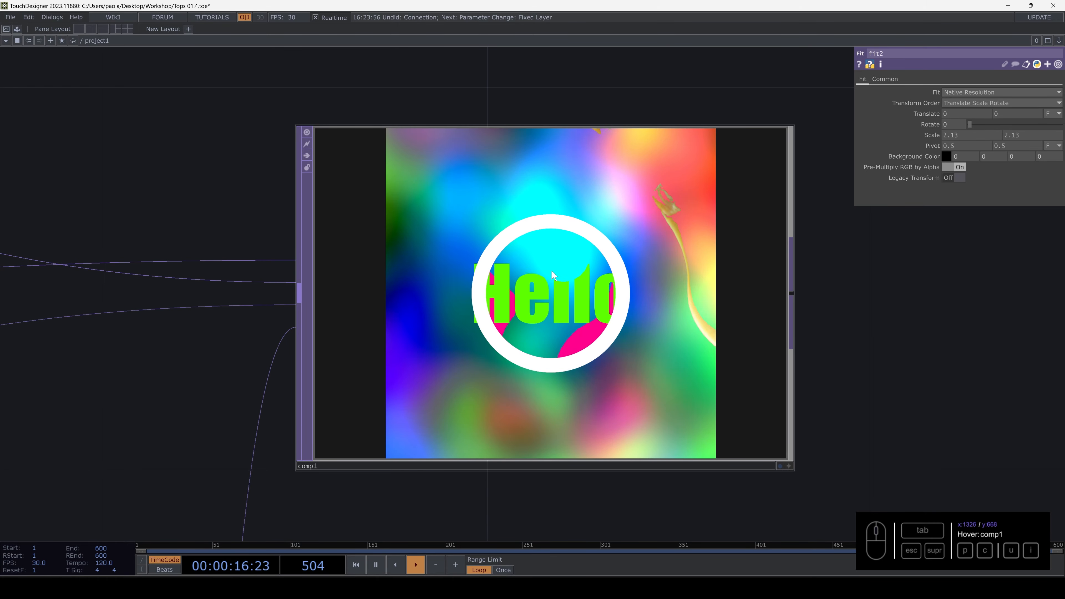
scroll(552, 271, down, 4)
scroll(552, 271, down, 8)
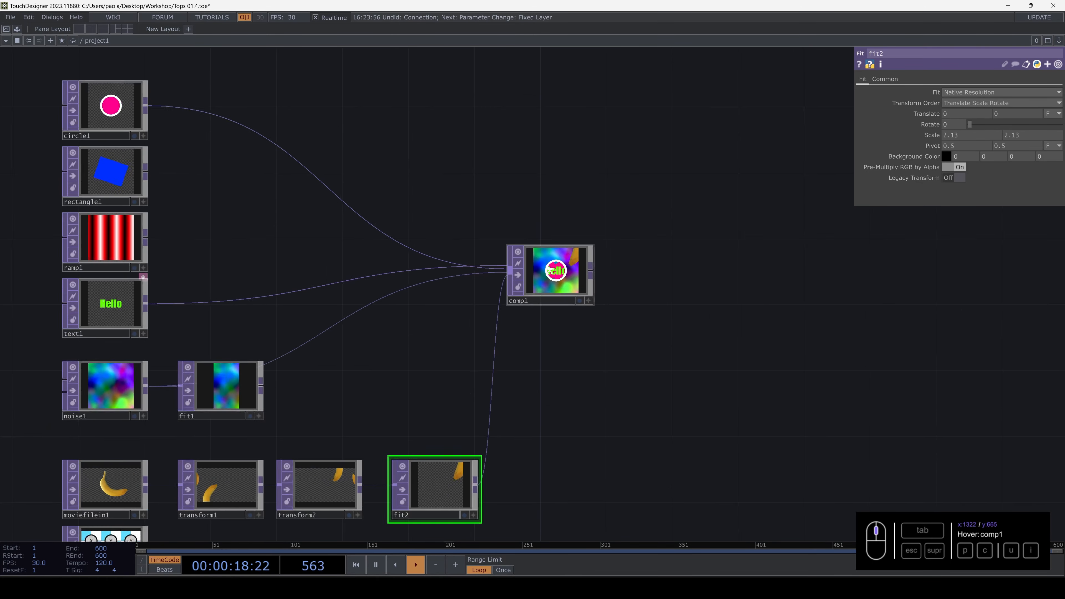
drag(572, 352, 573, 303)
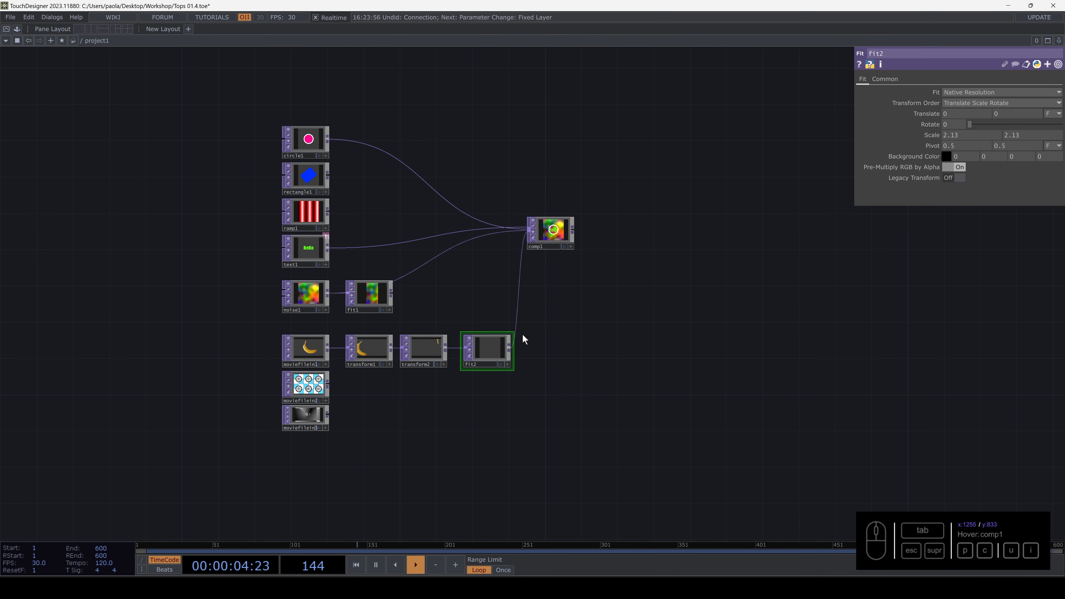
Duplicate noise1 and place the copy in the empty area below moviefilein3
drag(517, 392, 549, 267)
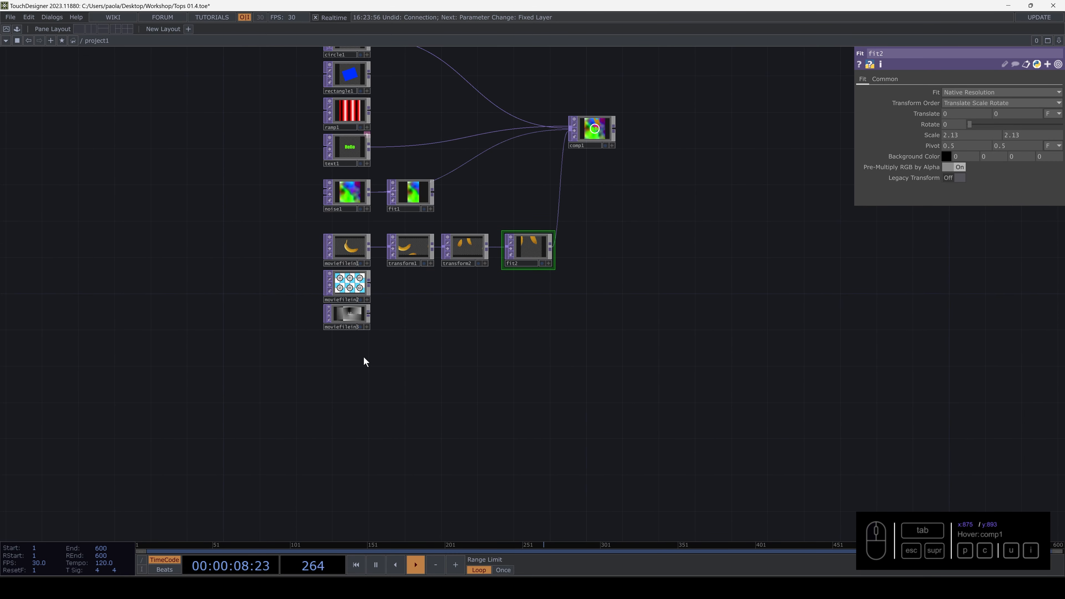
click(354, 200)
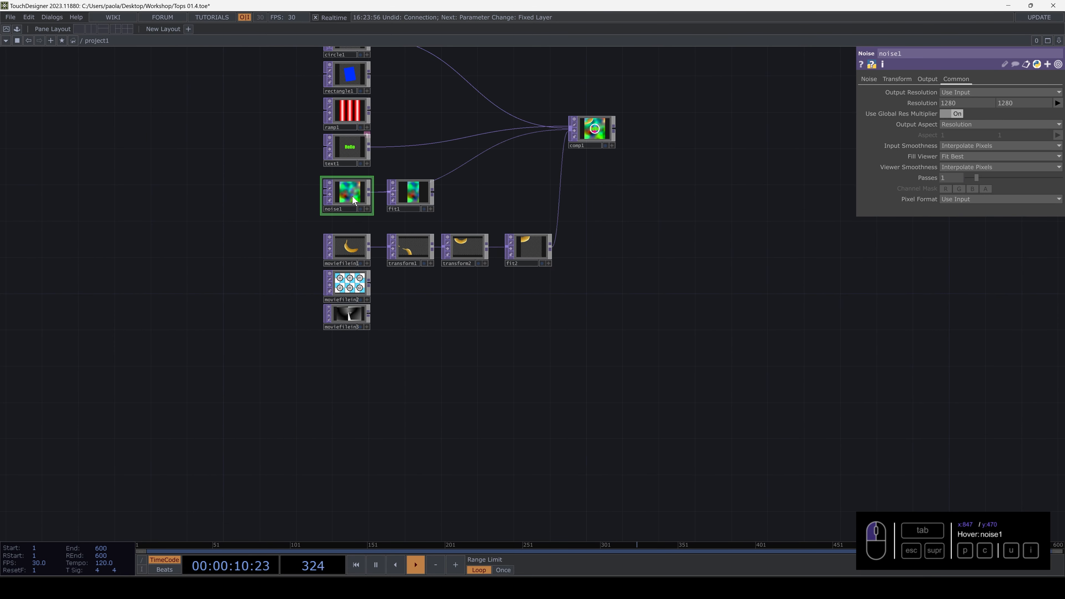
key(ctrl+c)
key(ctrl+v)
click(351, 378)
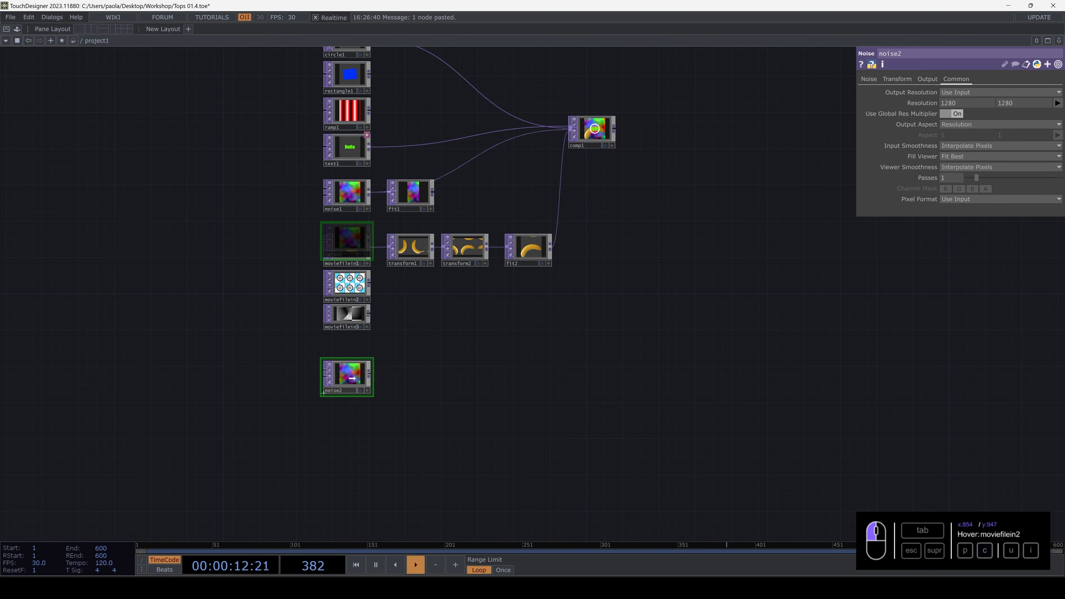
Add a Circle TOP directly below noise2
scroll(345, 393, up, 6)
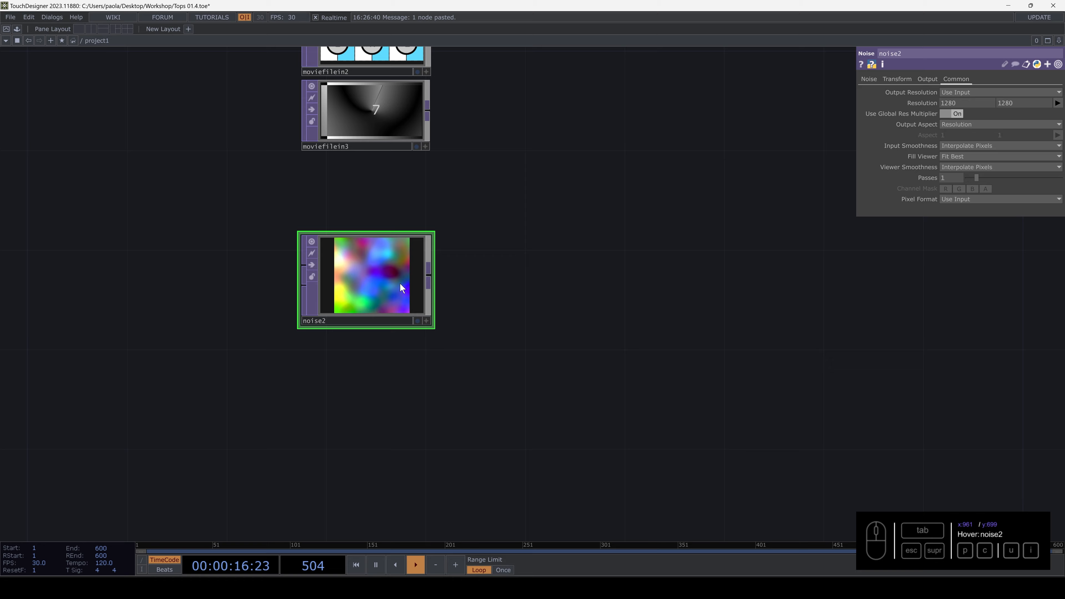
scroll(335, 375, up, 2)
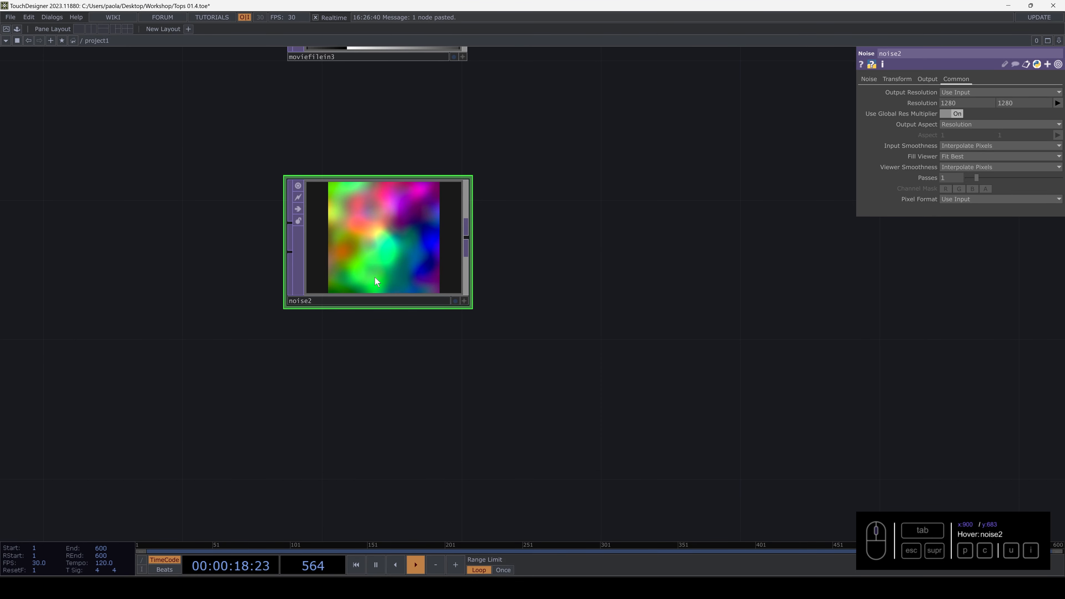
key(Tab)
text(c)
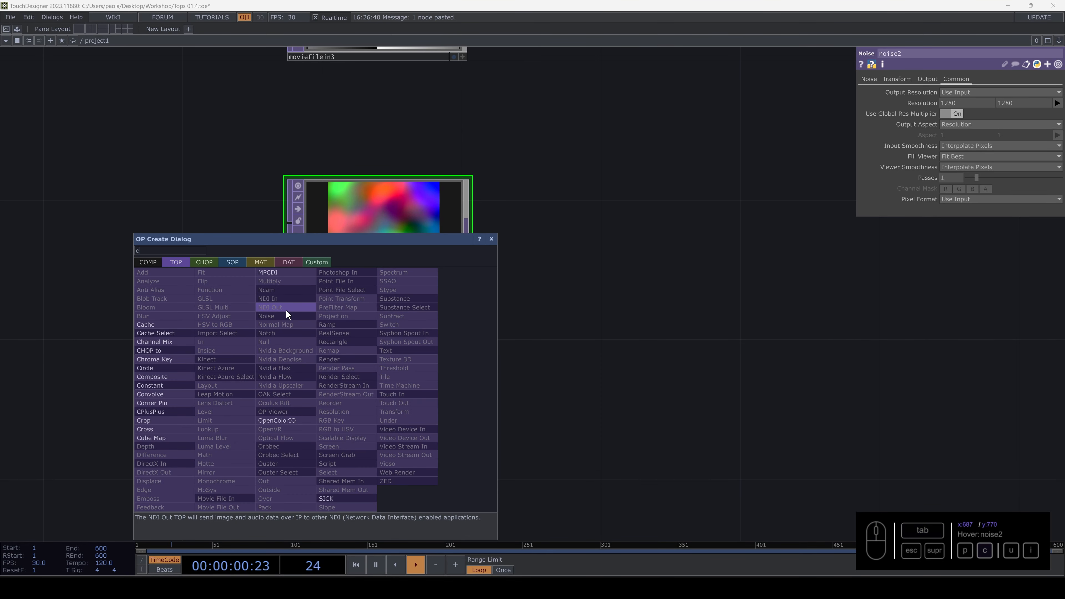
text(i)
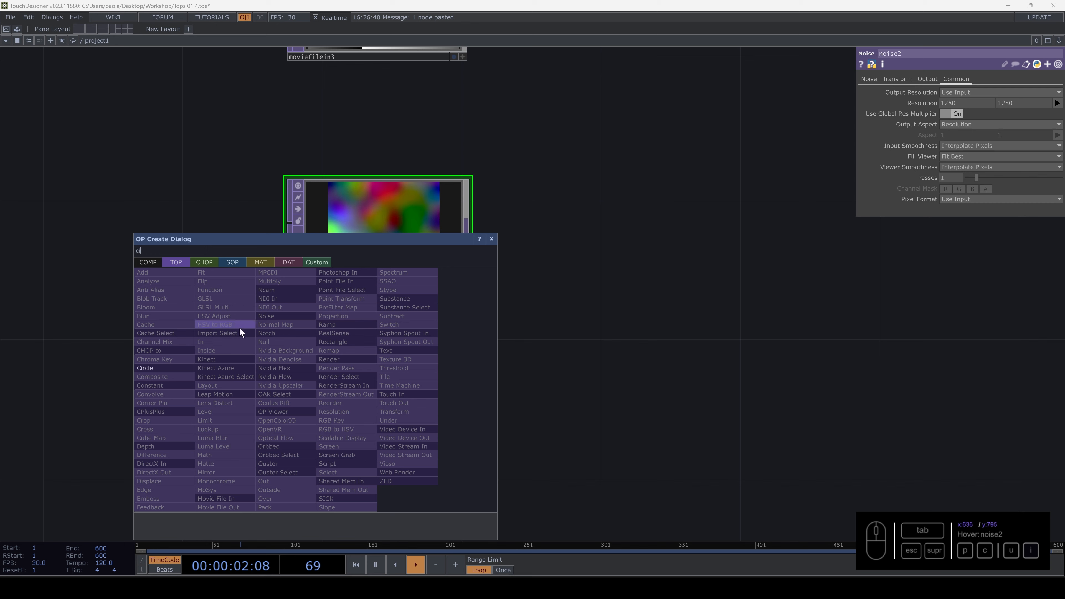
click(174, 368)
click(367, 392)
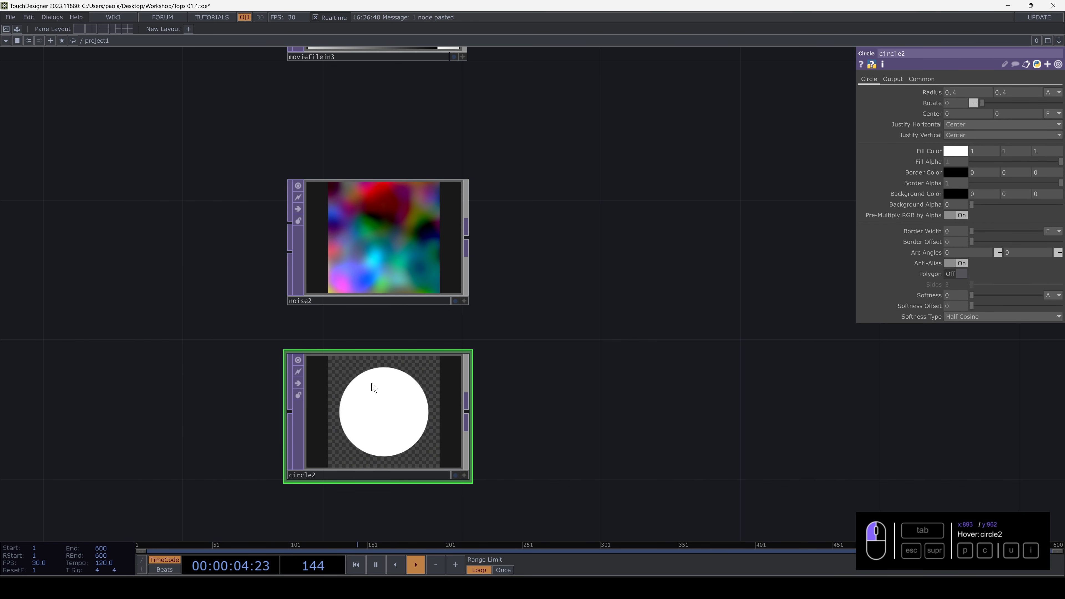
Set circle2's resolution to 1280 x 1280
click(915, 79)
text(12)
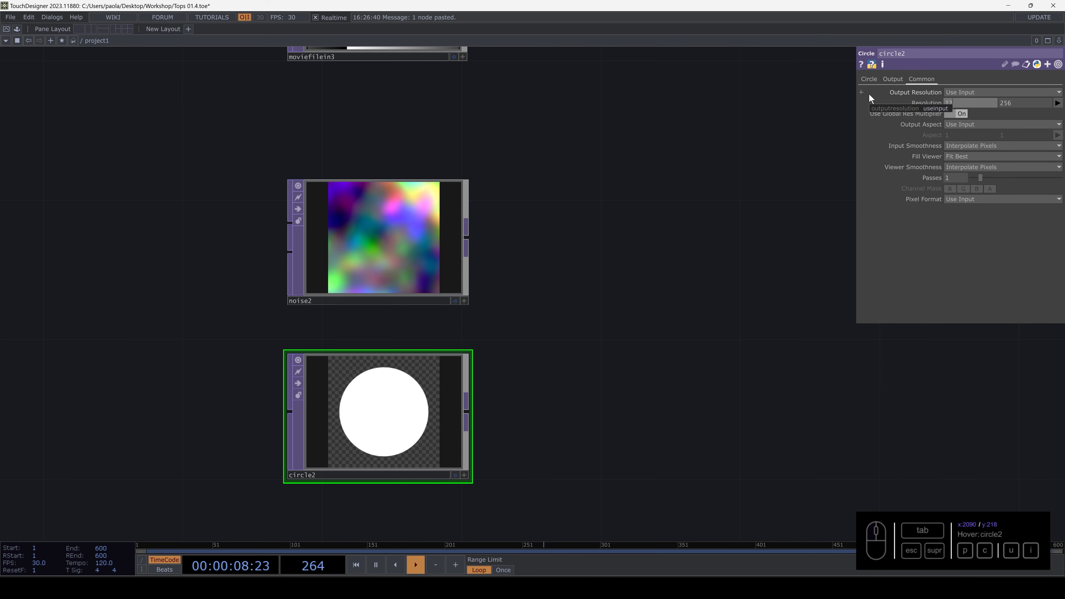
text(80)
key(Tab)
text(1280)
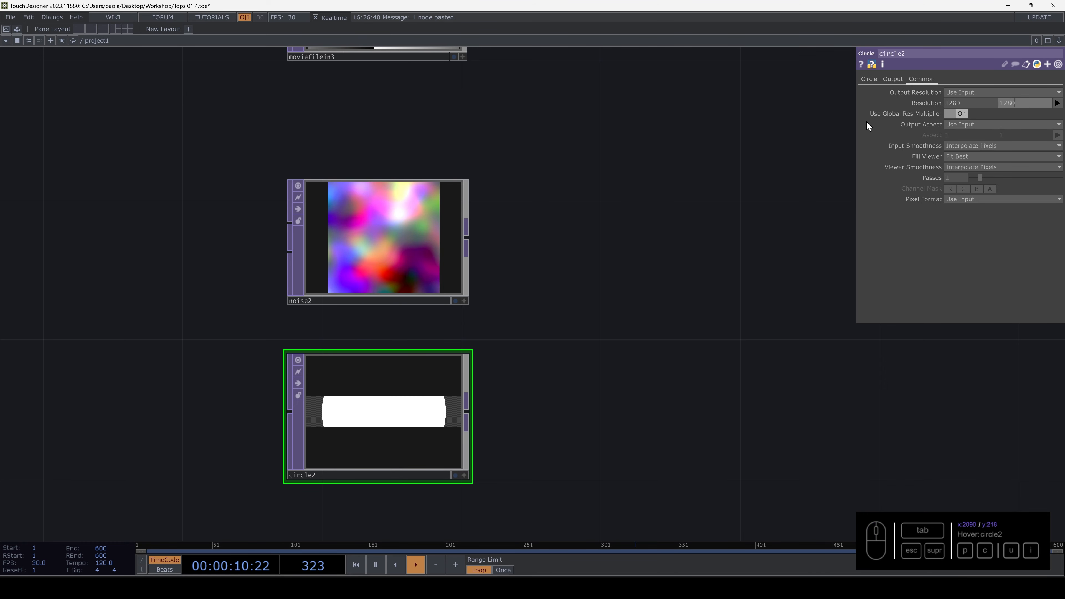
key(Return)
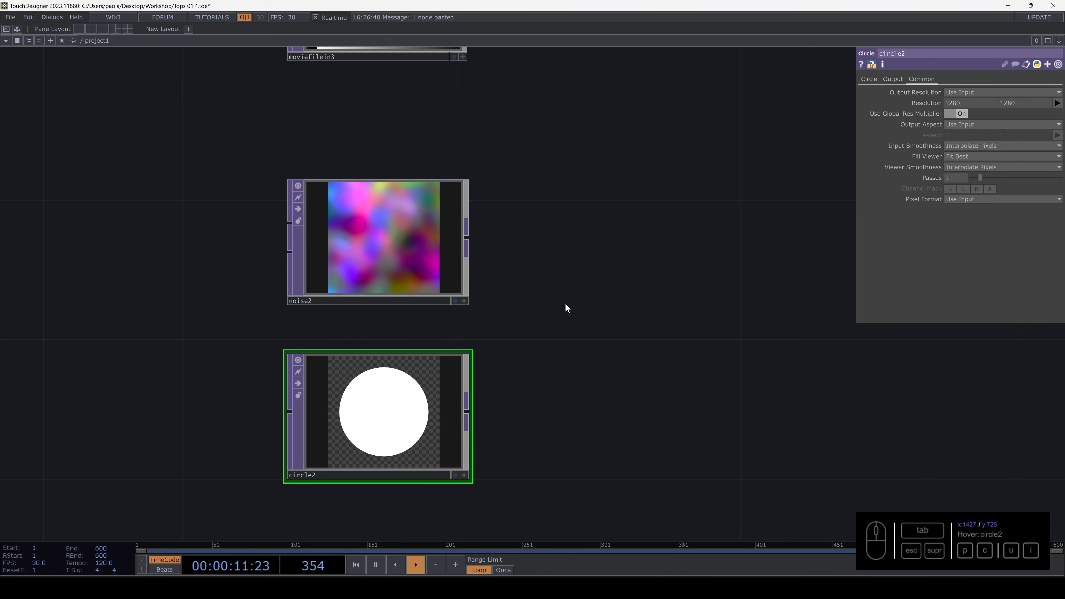
Set circle2's Fill Color to black (0, 0, 0)
click(869, 80)
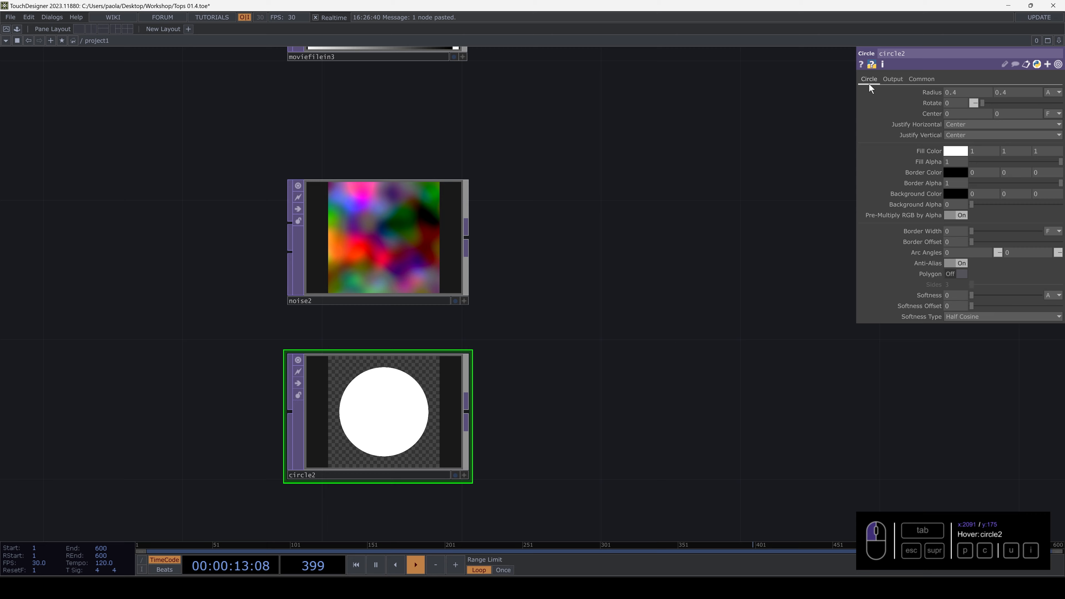
click(951, 148)
click(948, 124)
click(1018, 86)
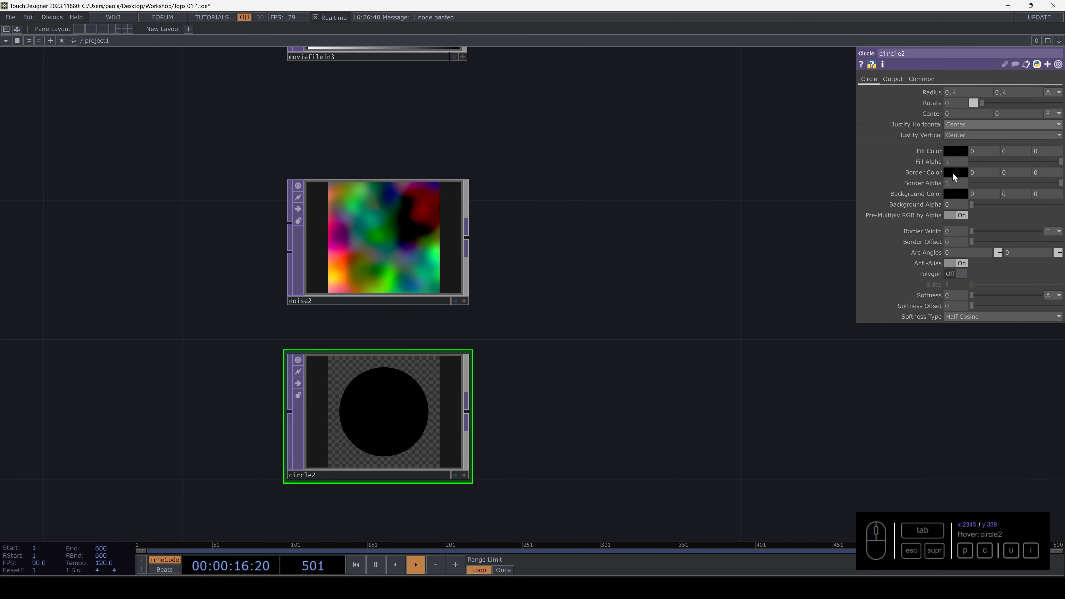
Set circle2's Background Color to white (1, 1, 1) and its Background Alpha to 1
click(955, 194)
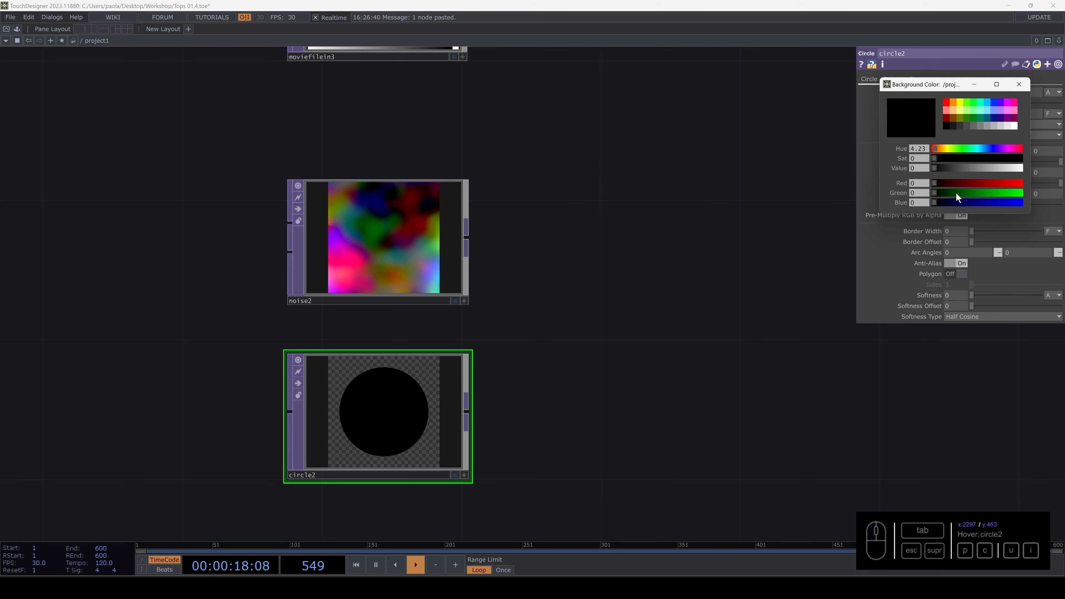
click(1014, 126)
click(1019, 85)
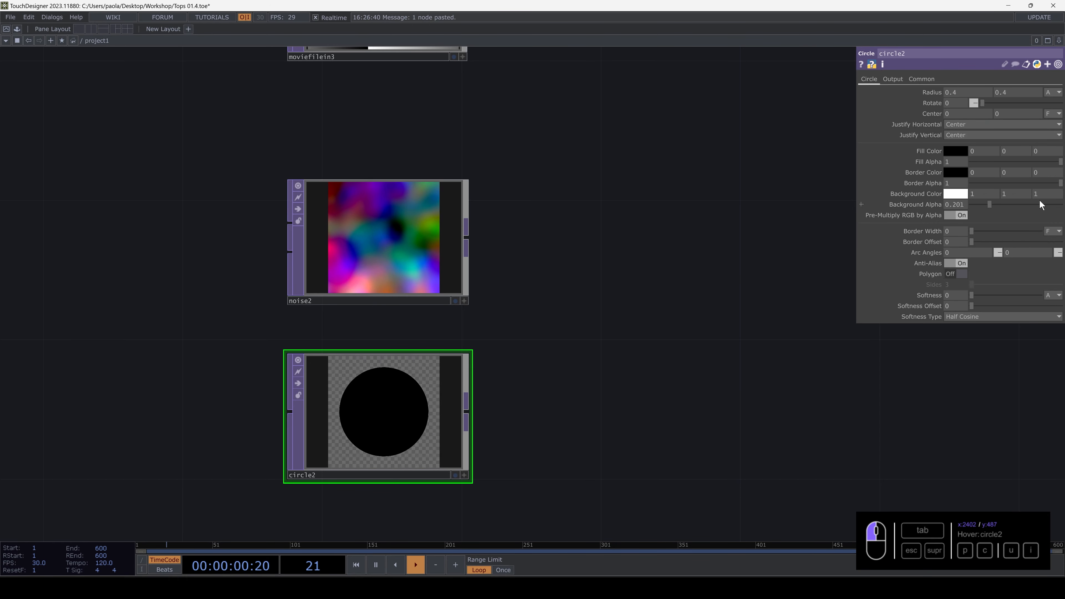
drag(1042, 204, 1062, 204)
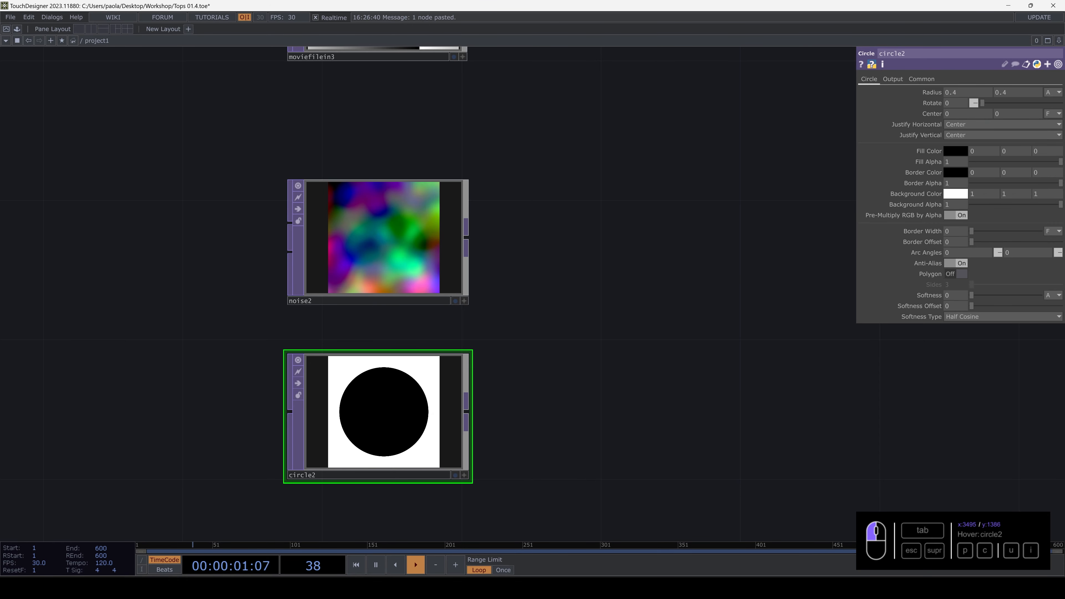
Add a Composite TOP fed by noise2's output, placed between and beside noise2 and circle2
click(464, 235)
key(Tab)
text(co)
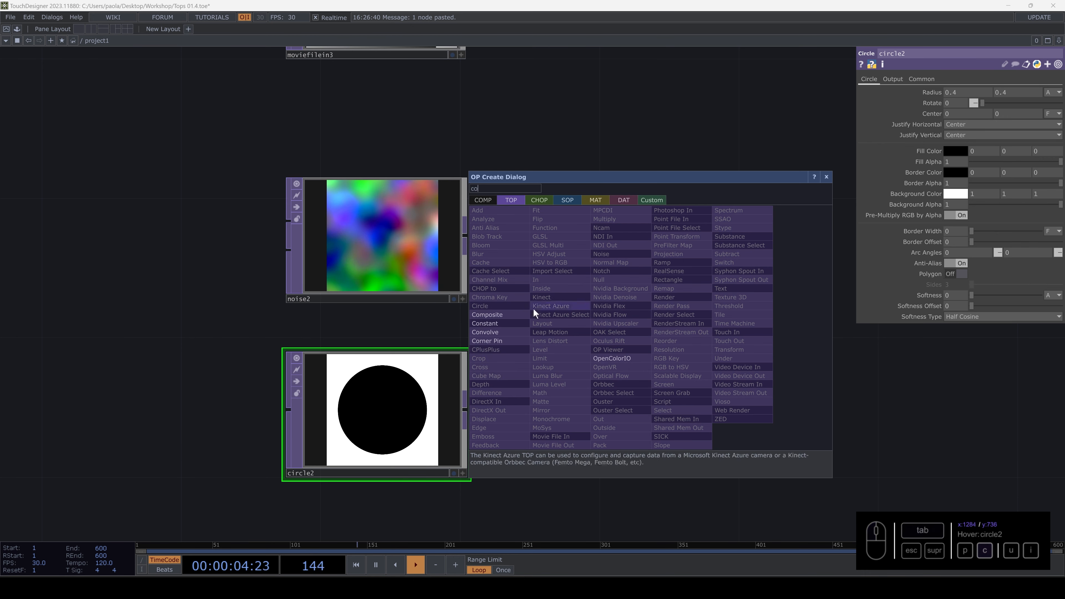
click(487, 314)
click(654, 310)
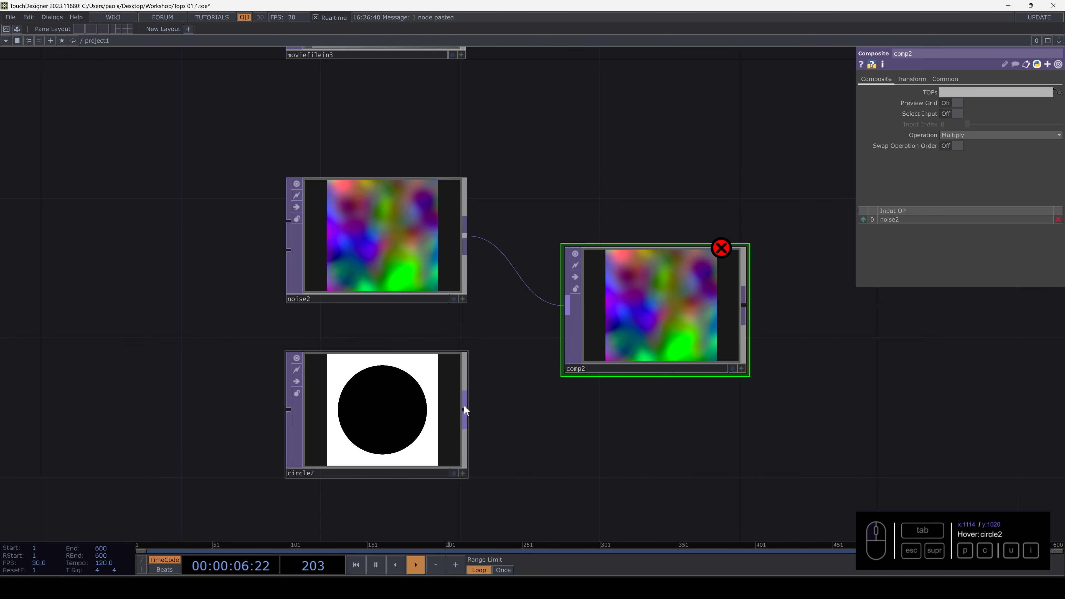
Connect circle2 as comp2's second input and set the Composite operation to Outside Luminance
drag(464, 406, 476, 327)
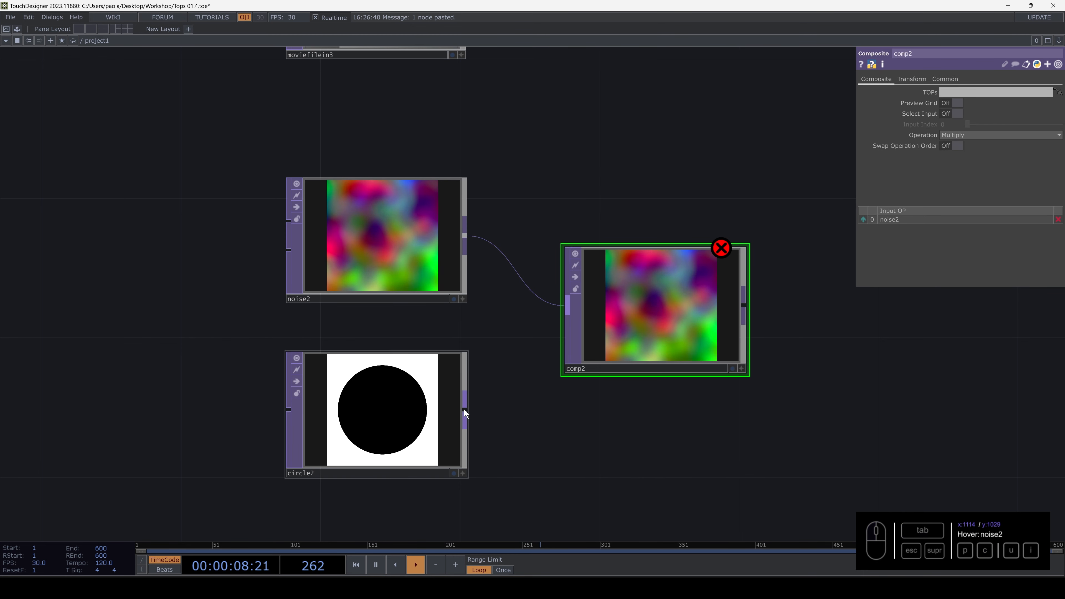
drag(464, 410, 542, 331)
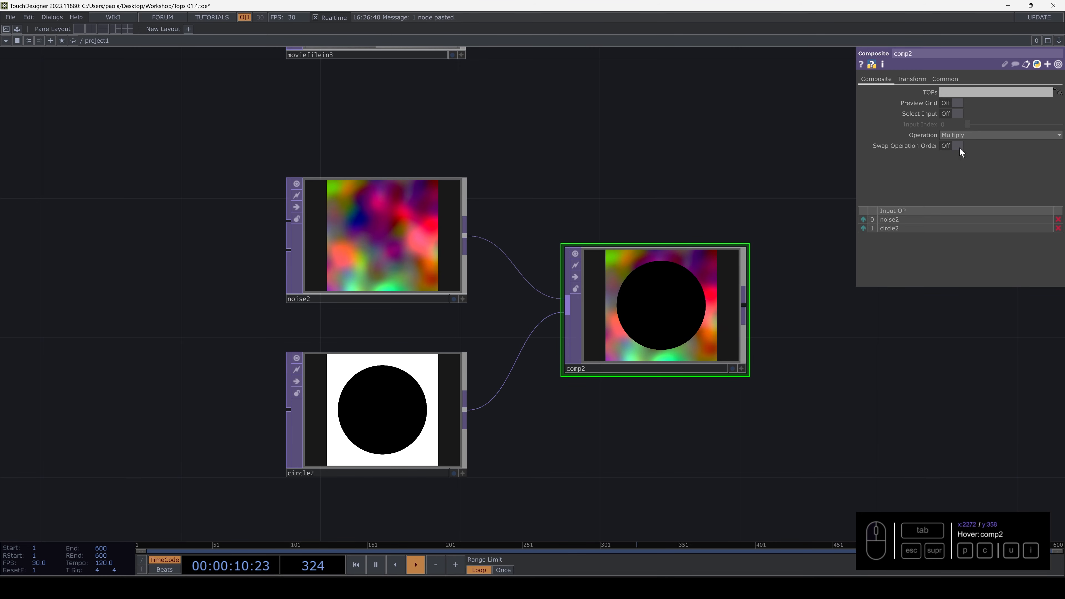
click(983, 134)
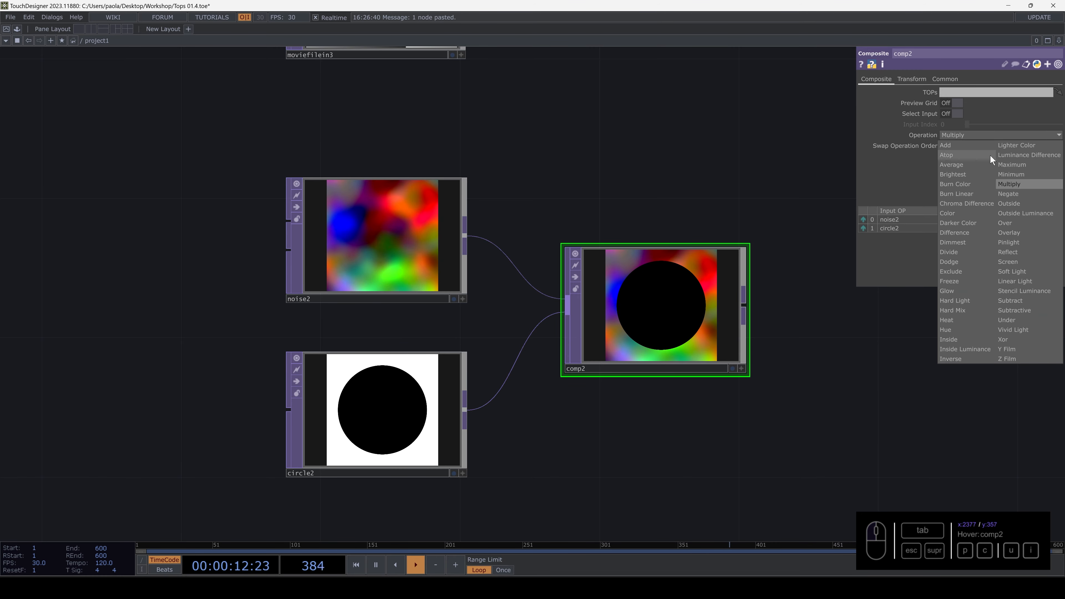
click(1029, 213)
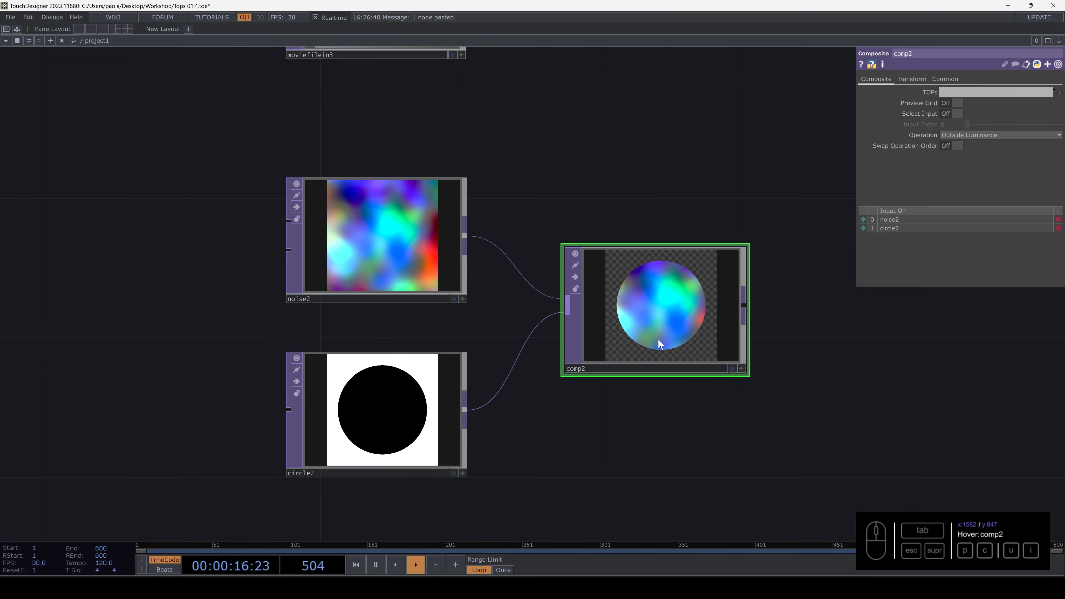
scroll(660, 343, up, 2)
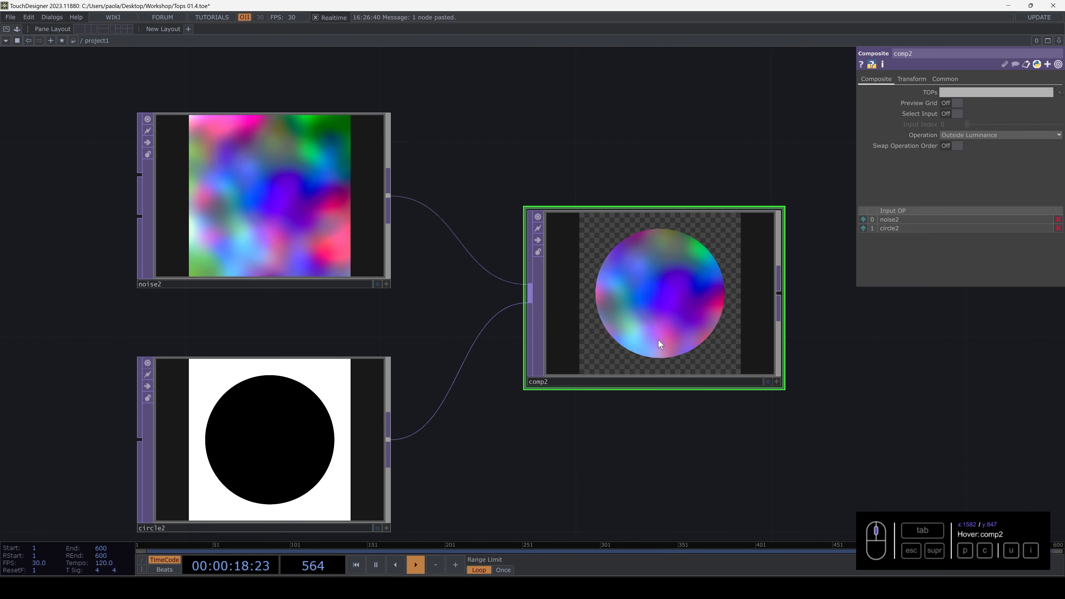
Review the whole operator network, including the banana chain and transform2's parameters
scroll(659, 340, down, 5)
drag(804, 240, 635, 359)
drag(544, 404, 561, 377)
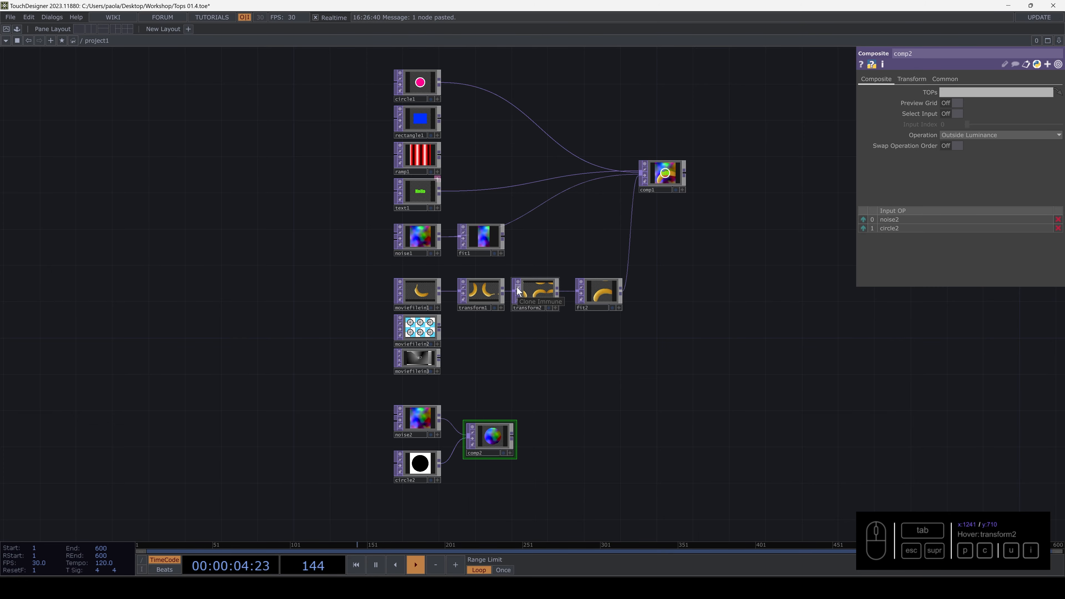
scroll(517, 288, up, 5)
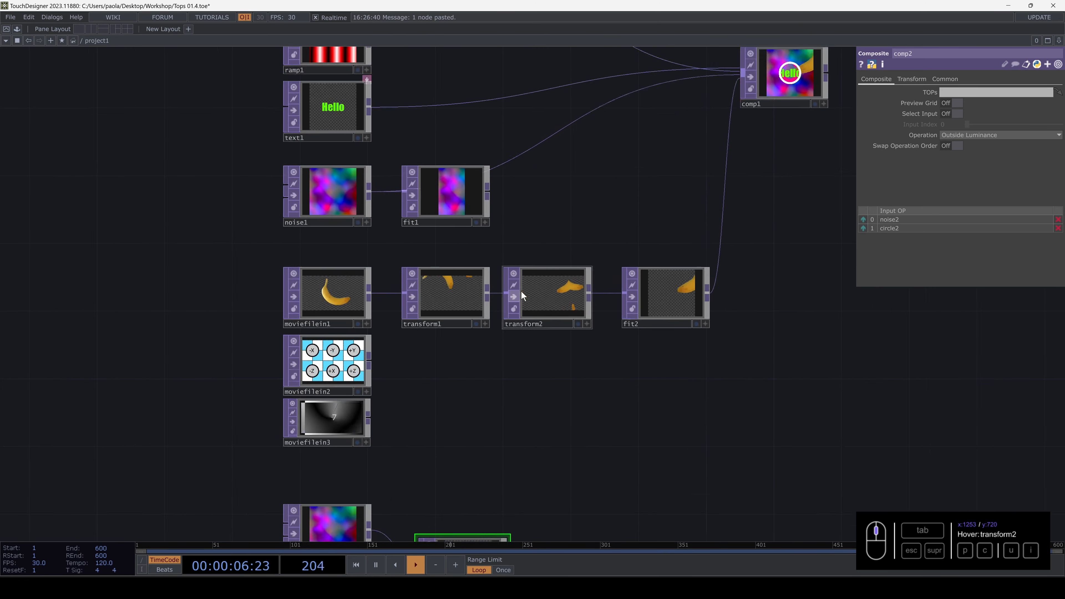
click(534, 301)
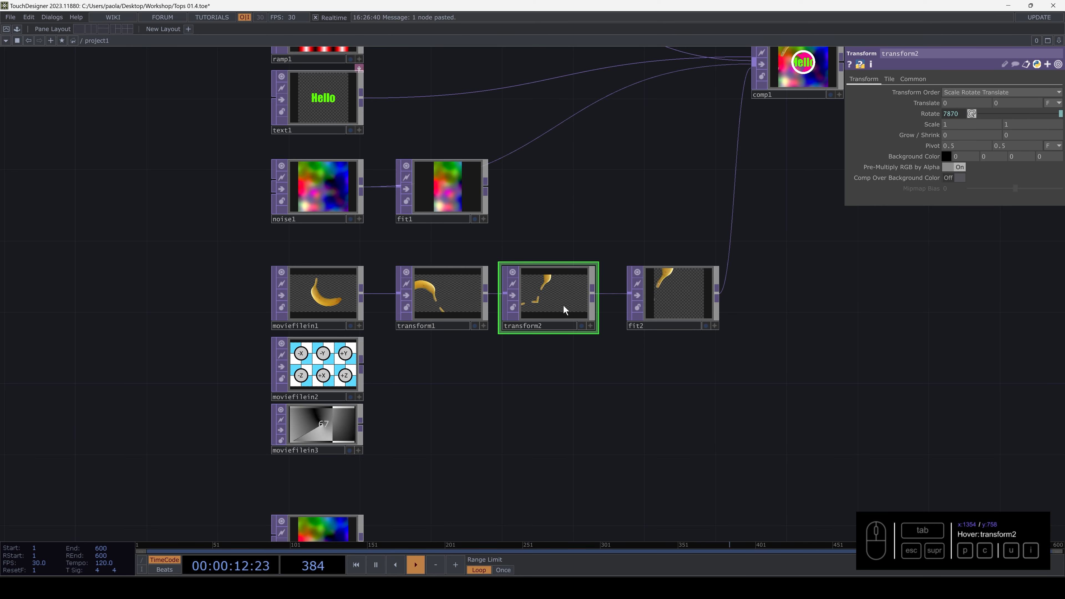
scroll(583, 306, down, 3)
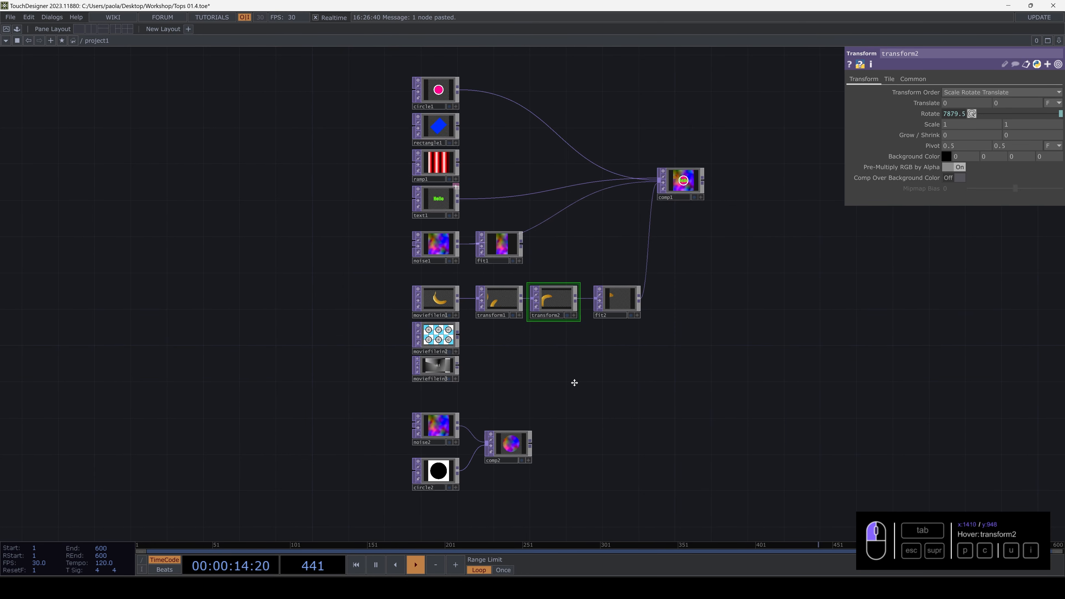
drag(598, 376, 552, 389)
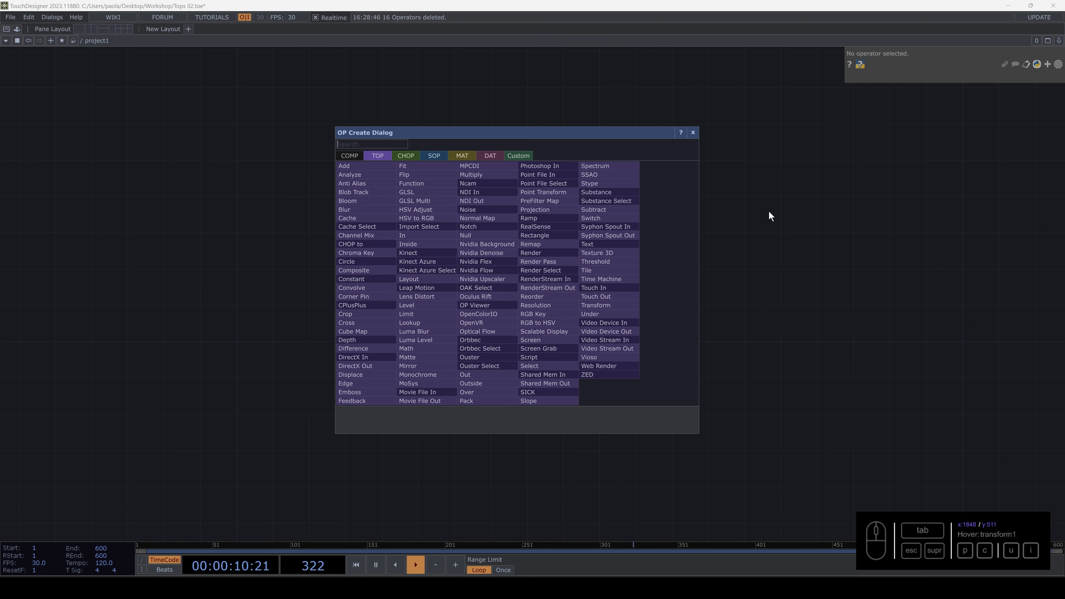
Add a Movie File In TOP to the empty project network
text(mo)
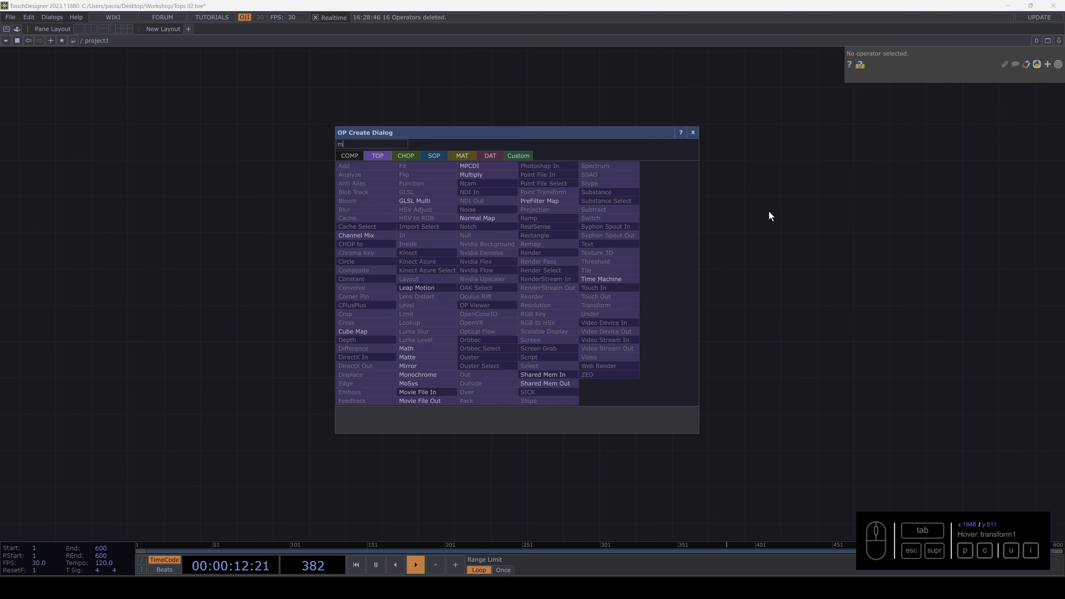
click(439, 392)
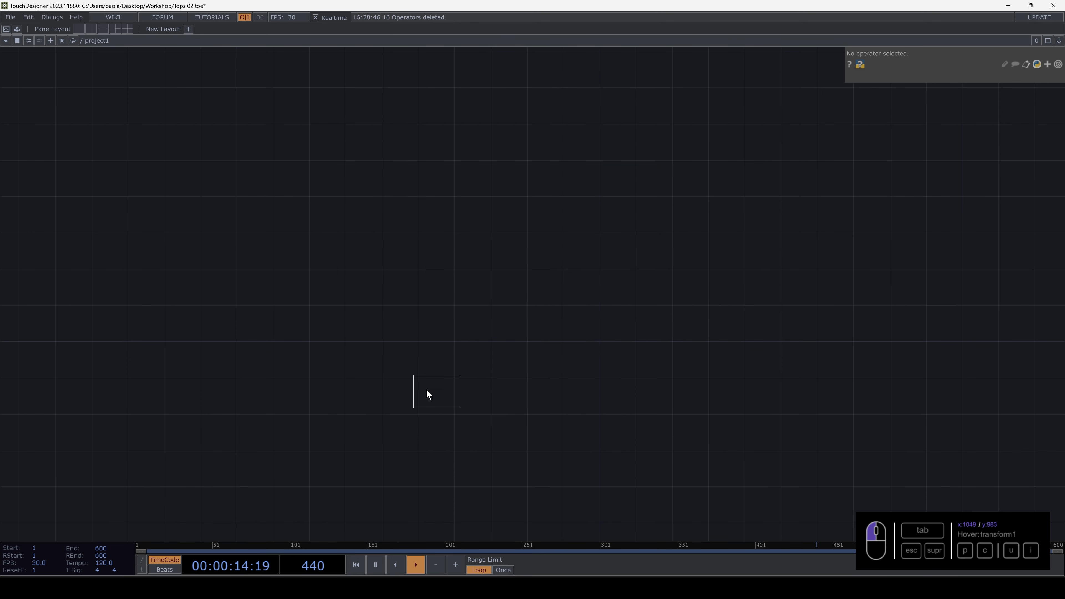
click(426, 389)
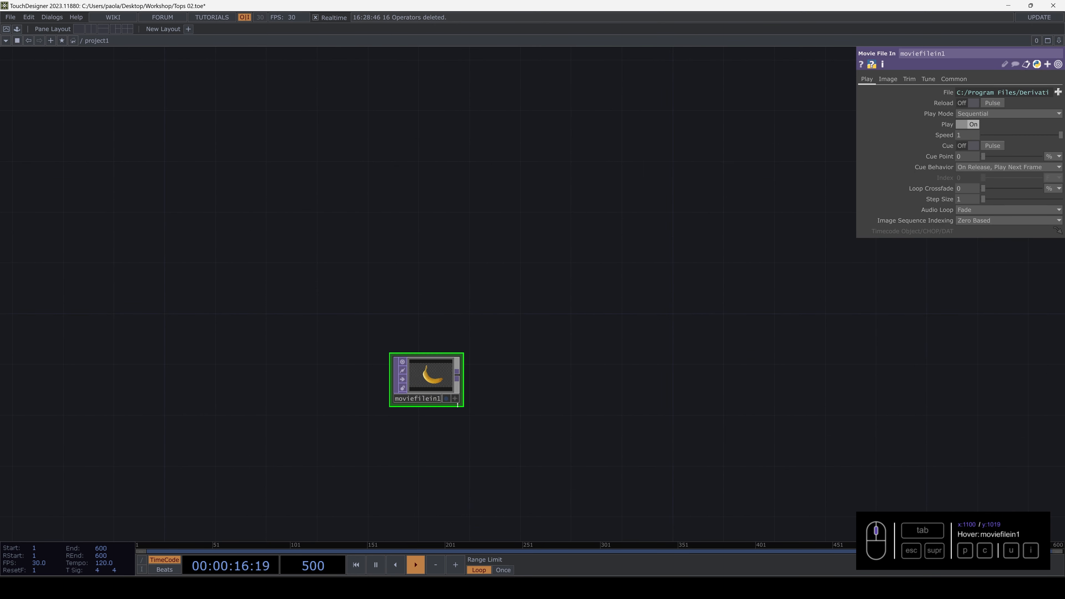
scroll(457, 405, up, 8)
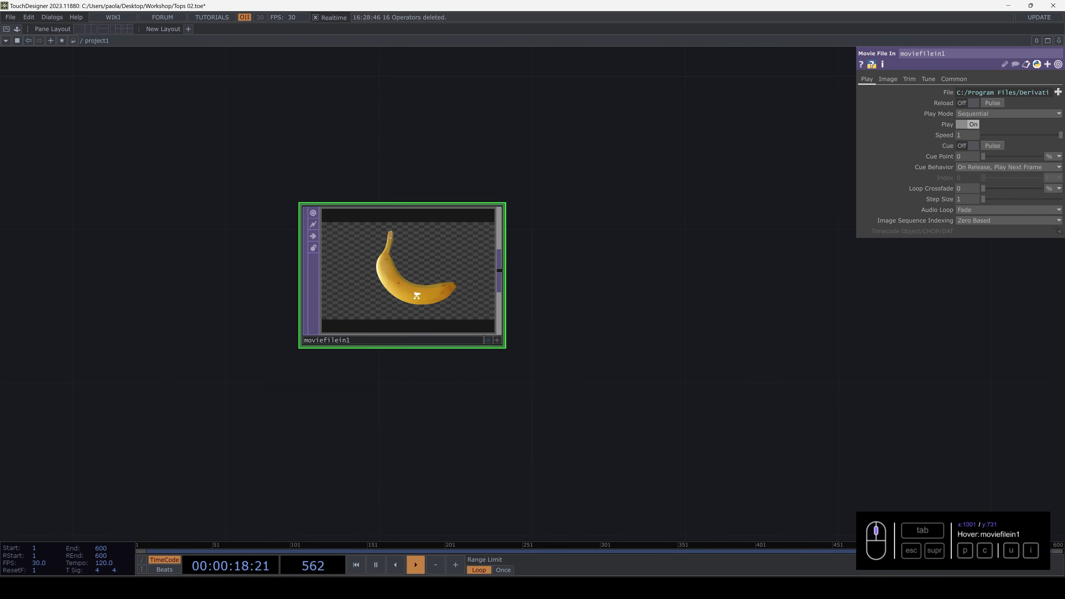
scroll(417, 295, up, 2)
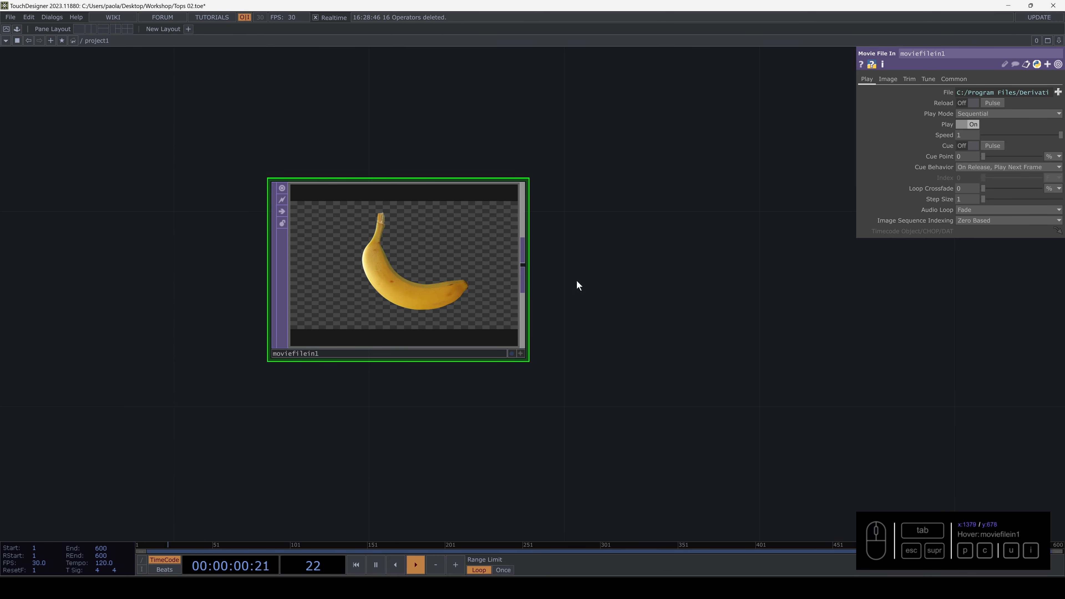
Add a Blur TOP fed by moviefilein1's output
drag(576, 280, 434, 272)
scroll(440, 275, down, 3)
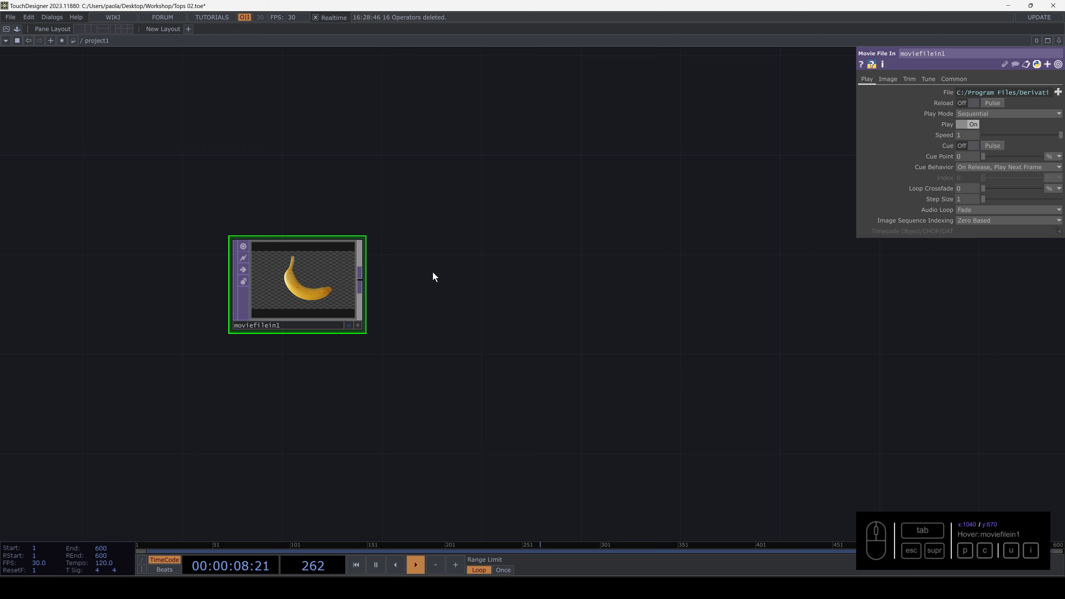
scroll(308, 286, up, 3)
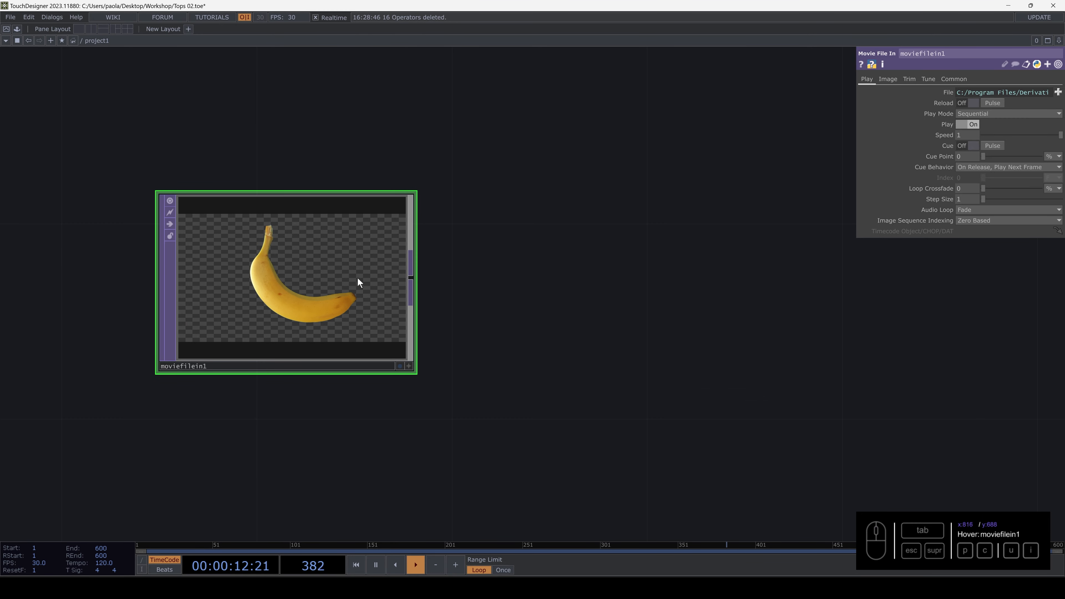
drag(436, 281, 356, 300)
key(Tab)
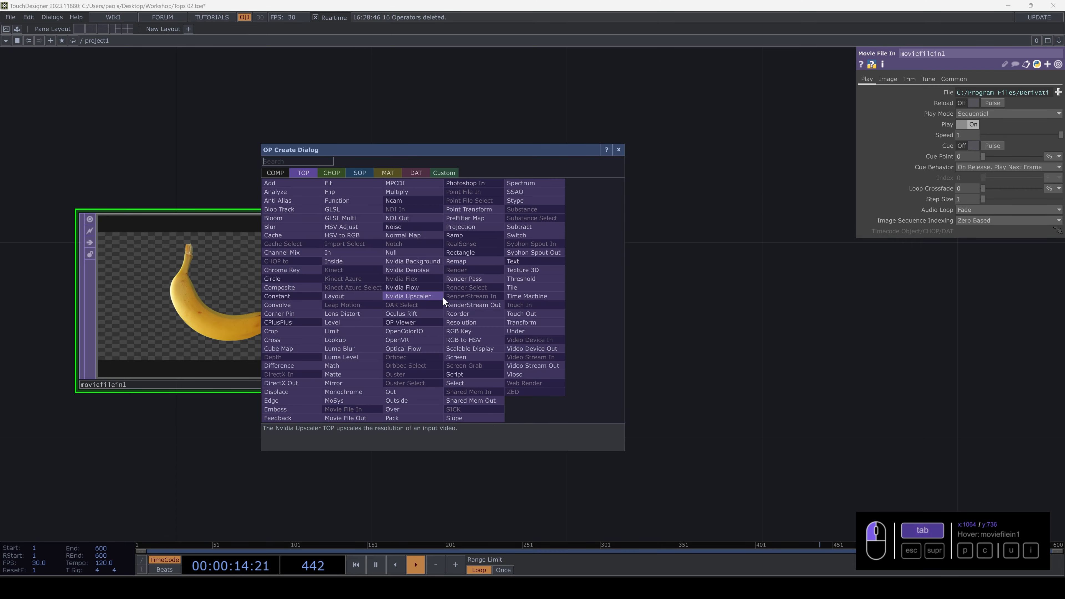
text(blu)
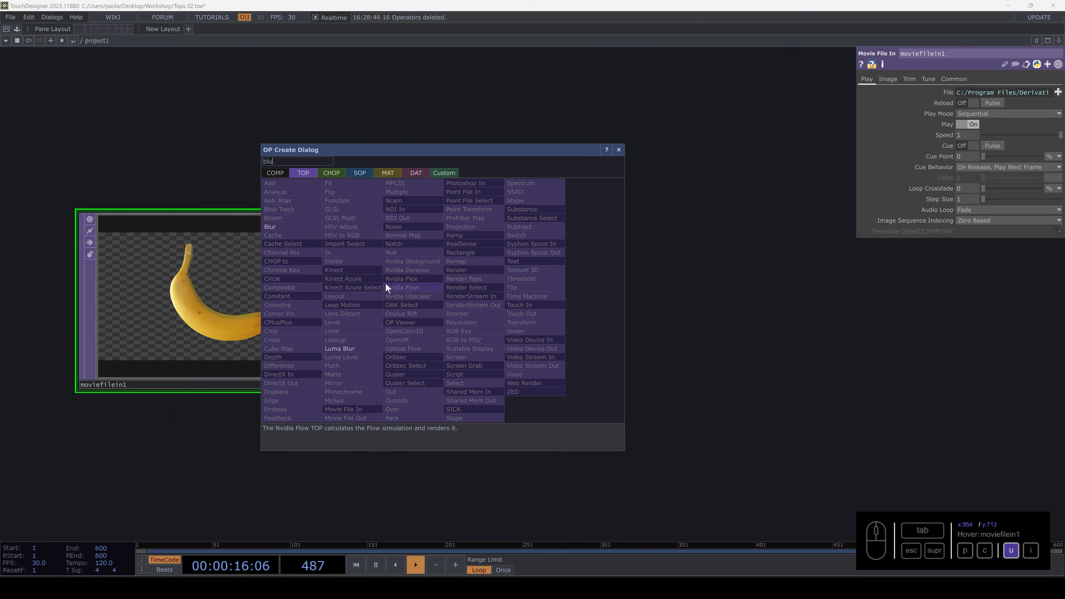
click(313, 228)
click(591, 305)
drag(572, 309, 686, 239)
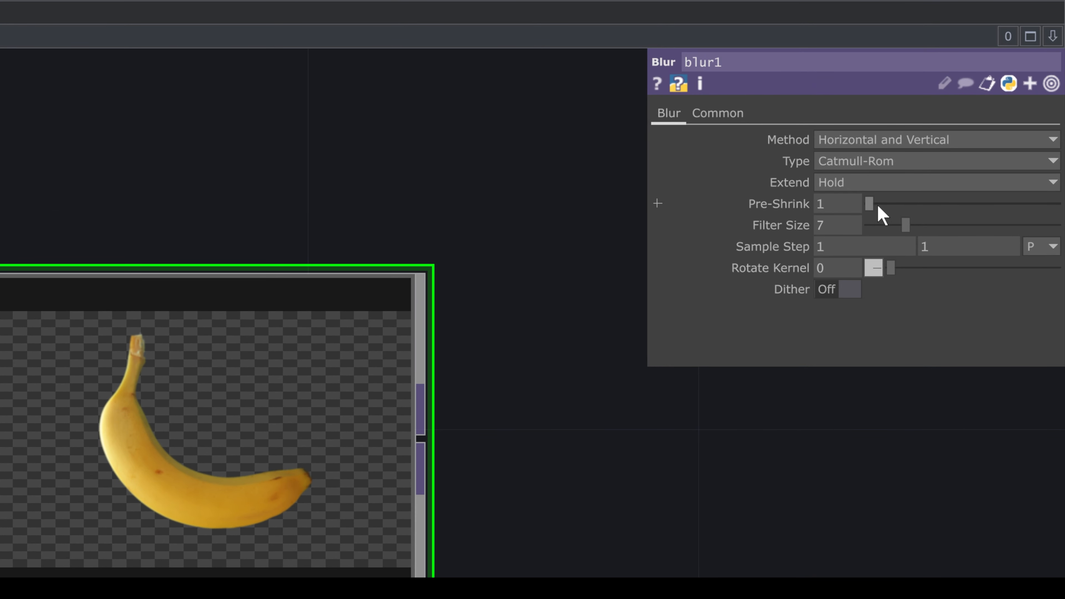
Set blur1's Pre-Shrink to 3 and Filter Size to 24, and align the node beside moviefilein1
drag(971, 126, 986, 124)
drag(905, 206, 1013, 223)
drag(221, 490, 127, 508)
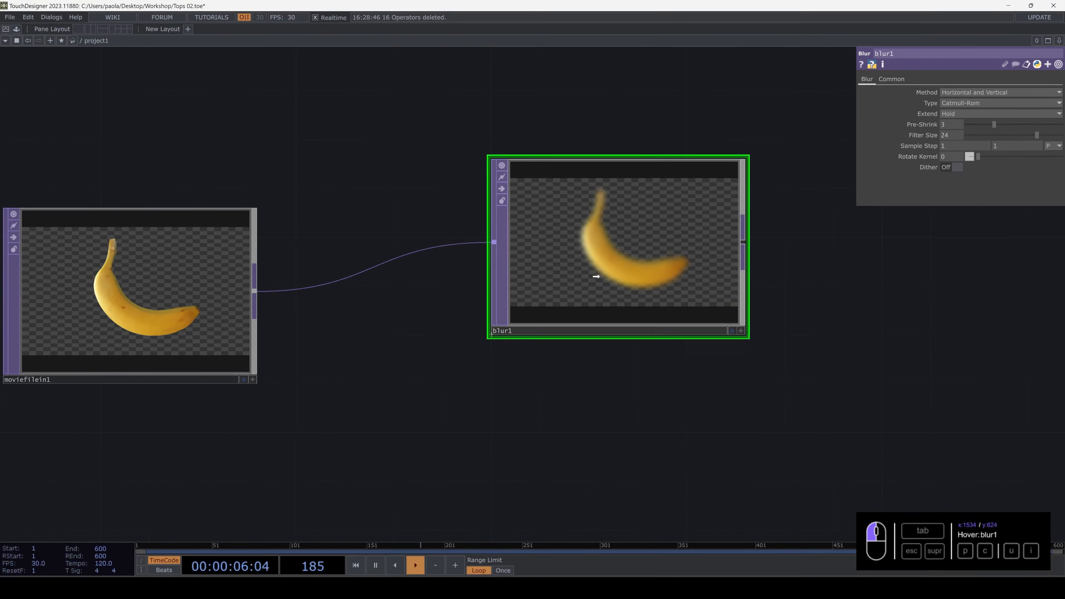
drag(596, 276, 490, 307)
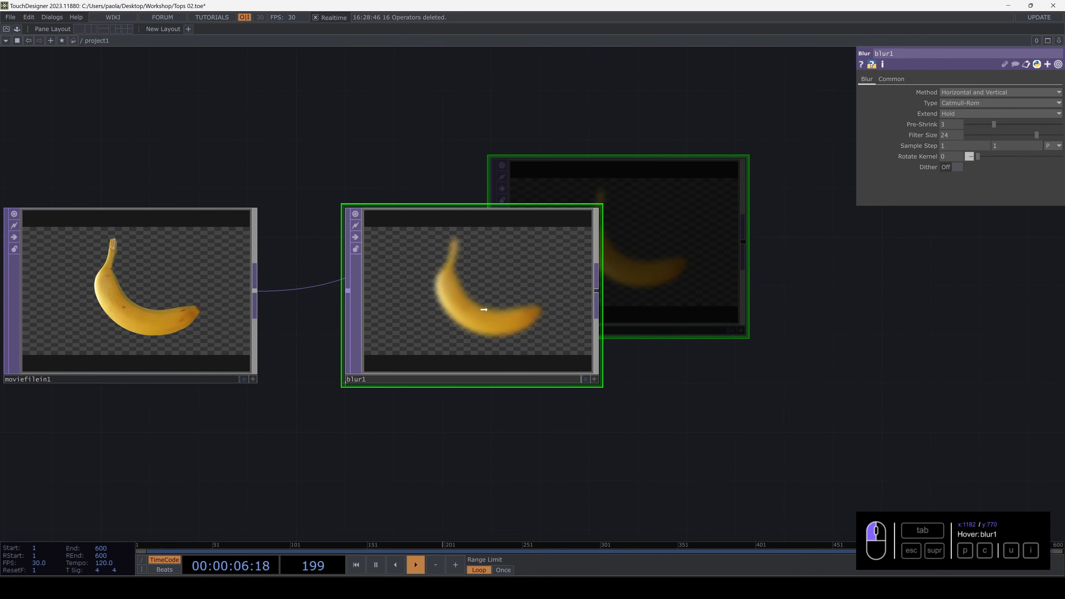
scroll(491, 302, up, 2)
scroll(491, 302, down, 3)
scroll(491, 303, down, 3)
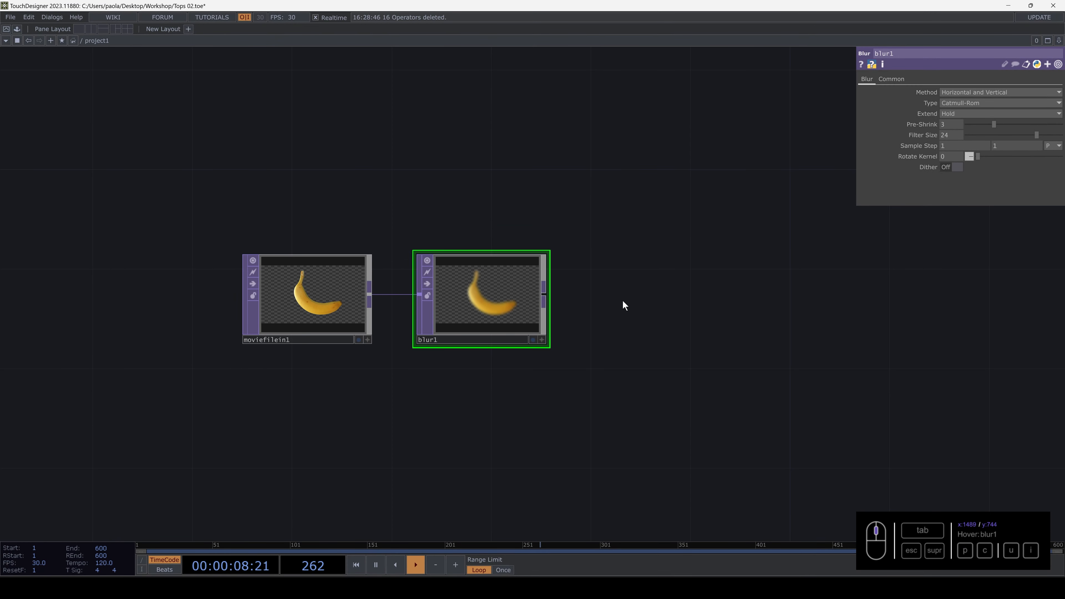
Add a Transform TOP fed by blur1's output and space it slightly away from blur1
drag(623, 304, 539, 300)
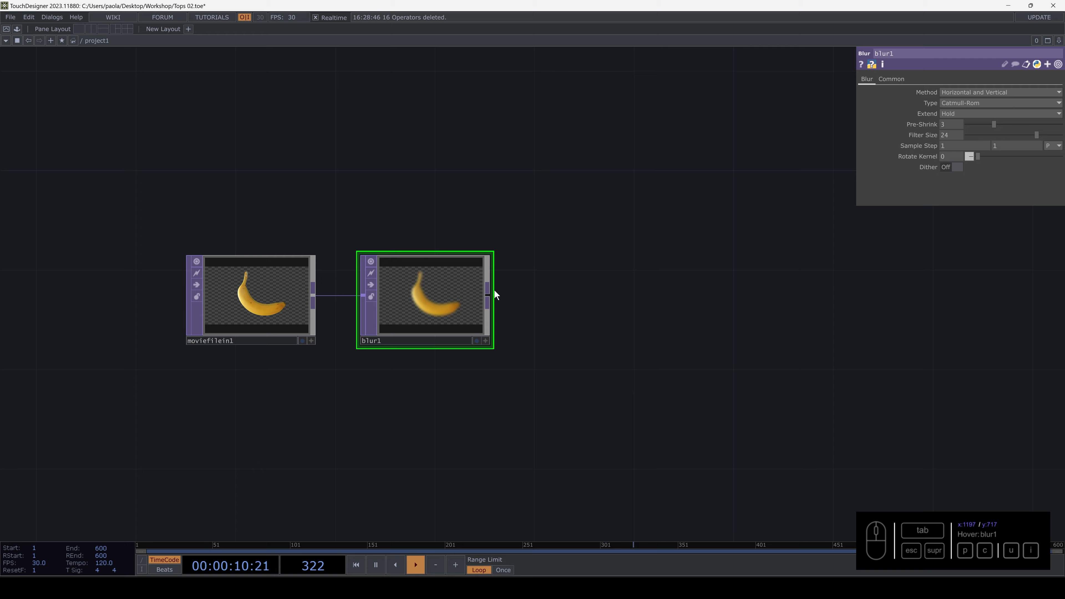
scroll(466, 302, up, 5)
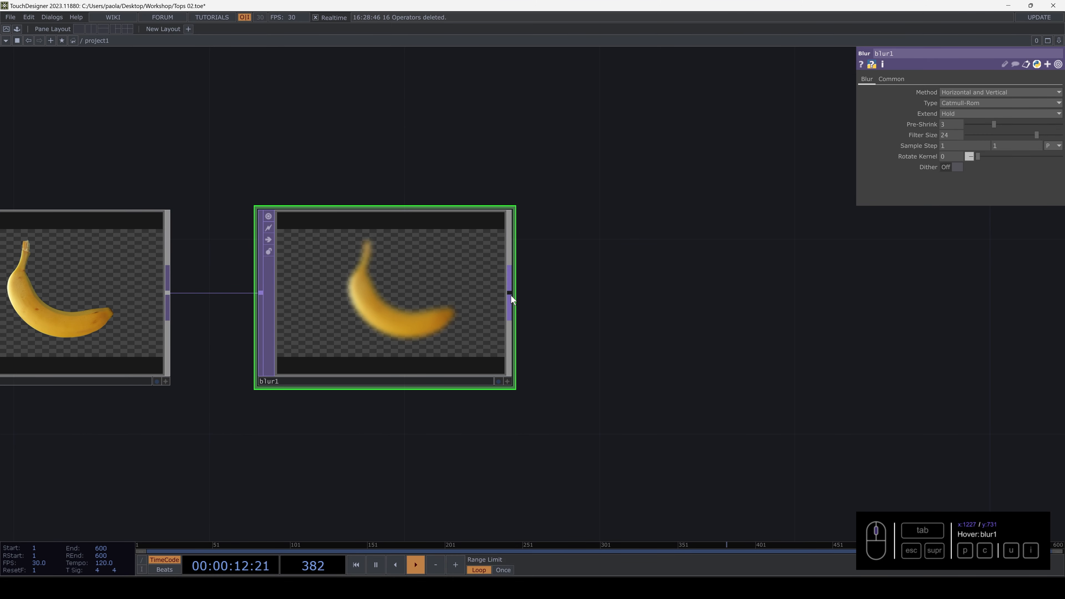
click(509, 294)
key(Tab)
text(tra)
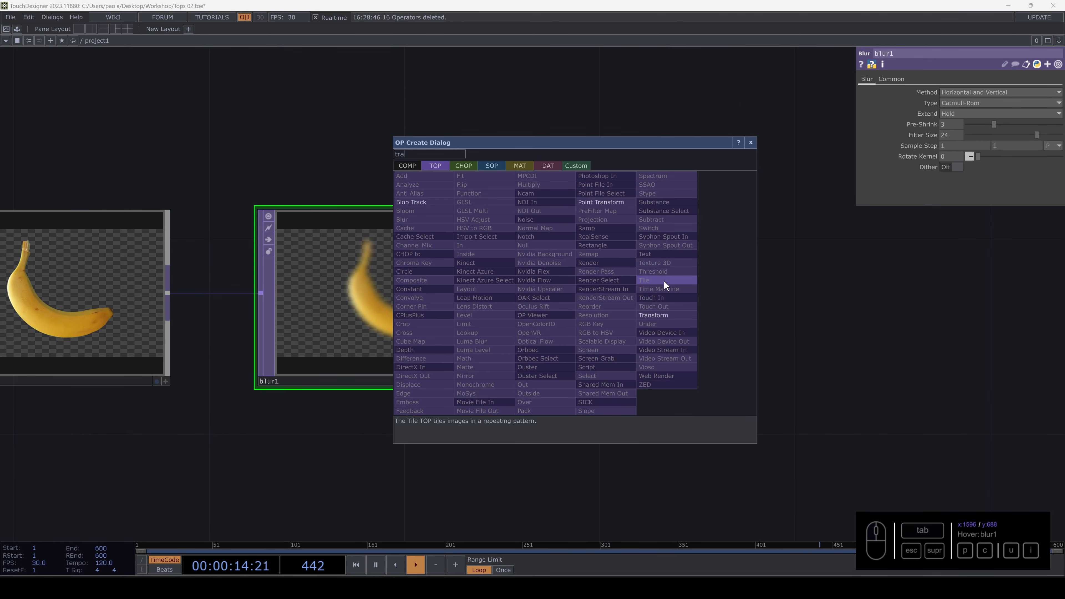
click(656, 313)
click(679, 292)
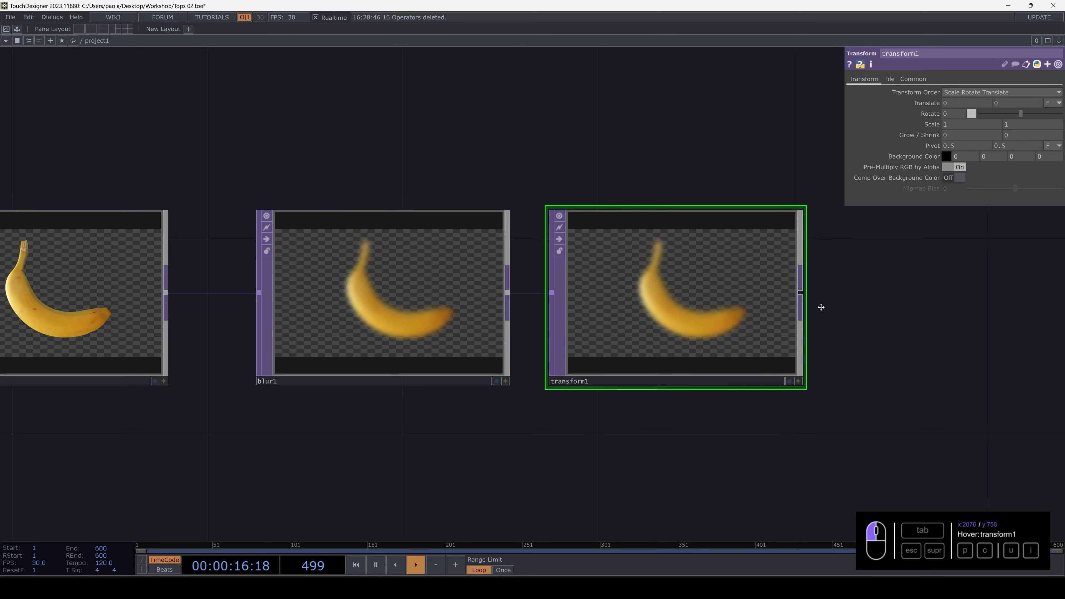
drag(821, 307, 693, 315)
drag(533, 311, 582, 309)
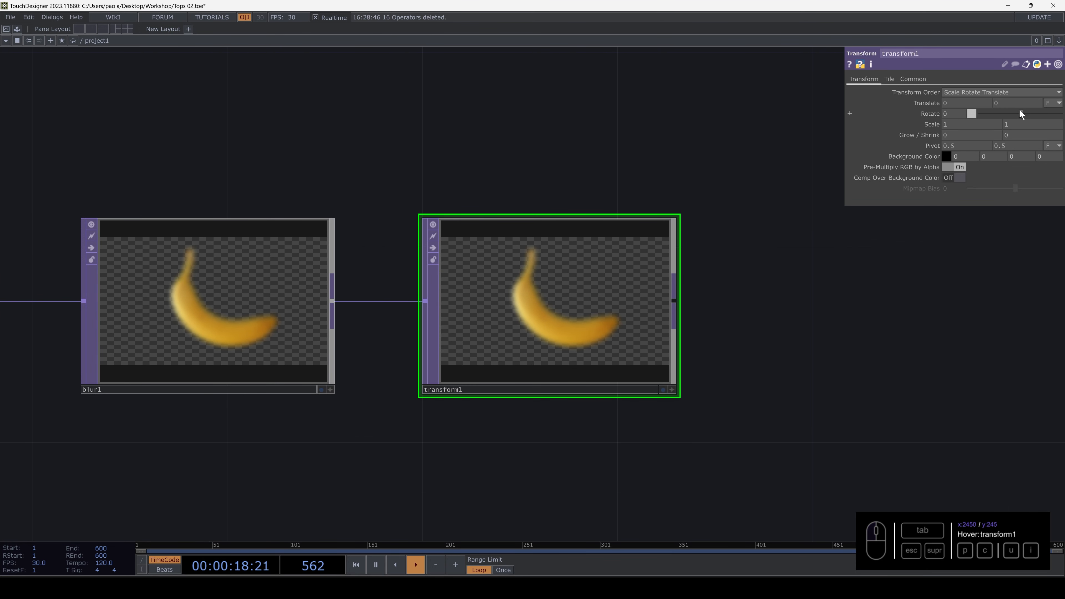
Set transform1's Rotate to -39 and its horizontal Translate to -0.09
drag(1020, 113, 1016, 113)
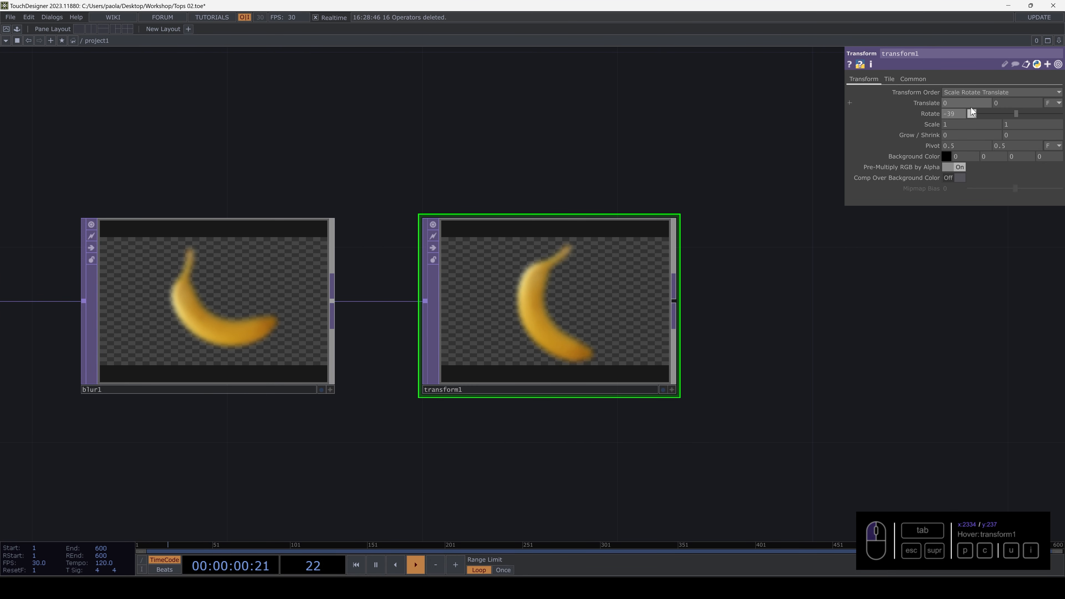
middle_drag(970, 103, 768, 126)
scroll(652, 338, down, 2)
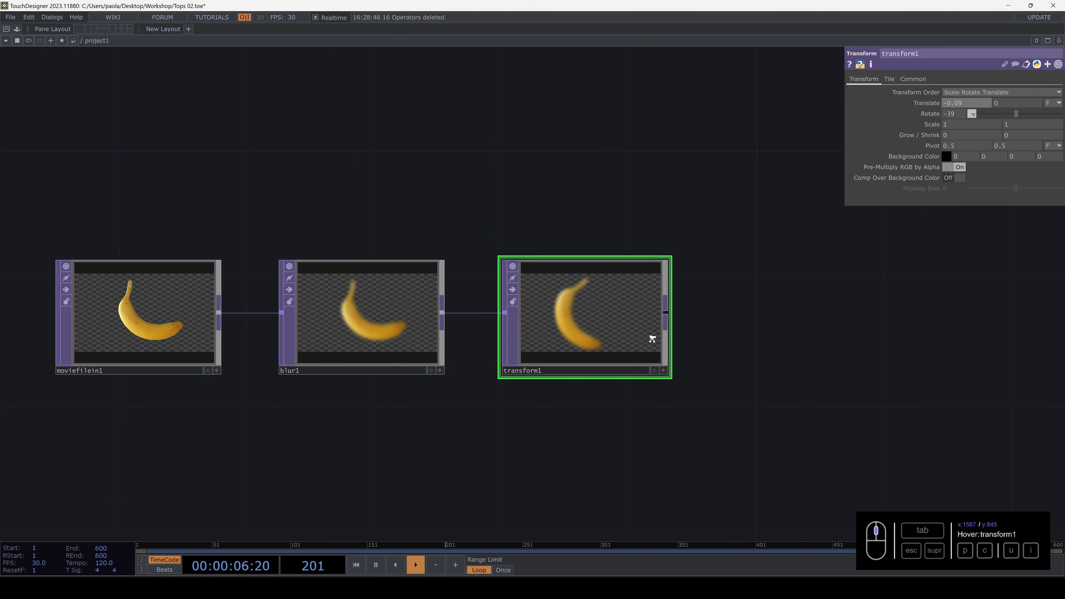
Add a Mirror TOP fed by transform1's output and place it beside transform1
scroll(652, 338, down, 3)
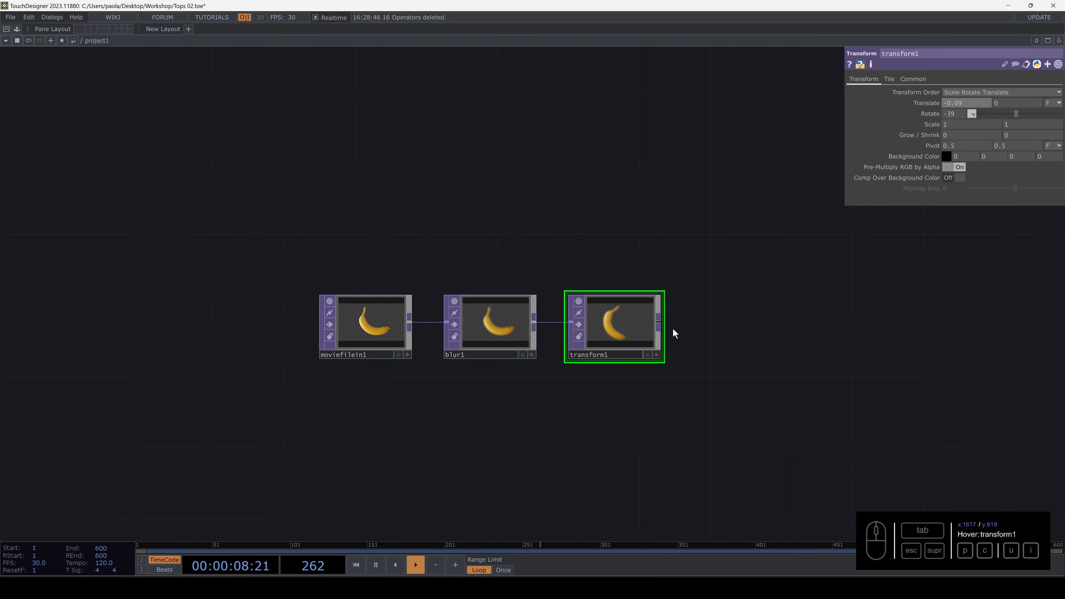
scroll(673, 331, up, 3)
drag(685, 330, 494, 329)
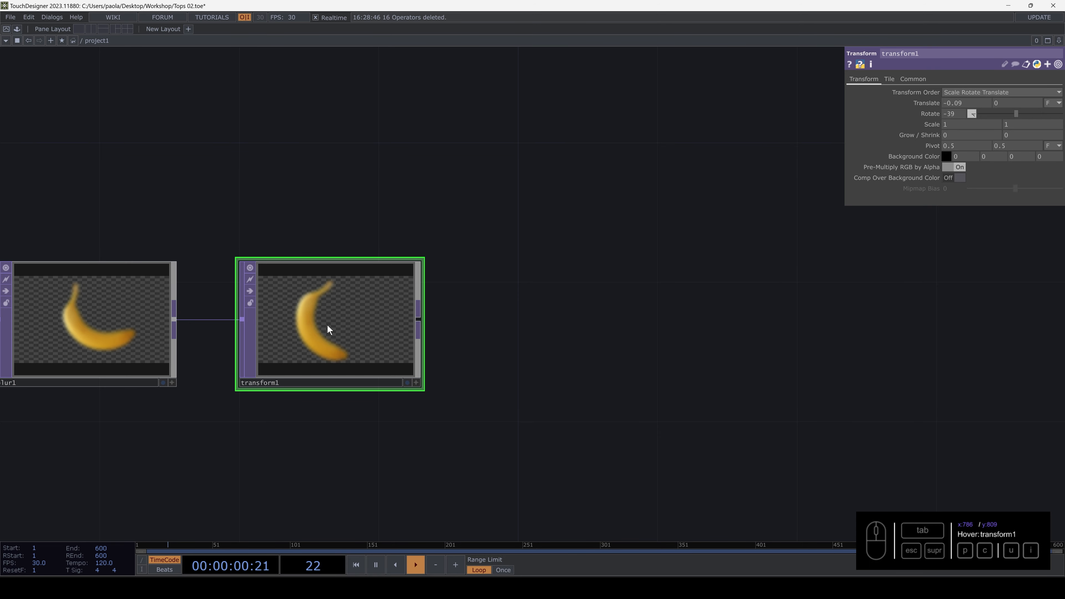
drag(421, 318, 495, 315)
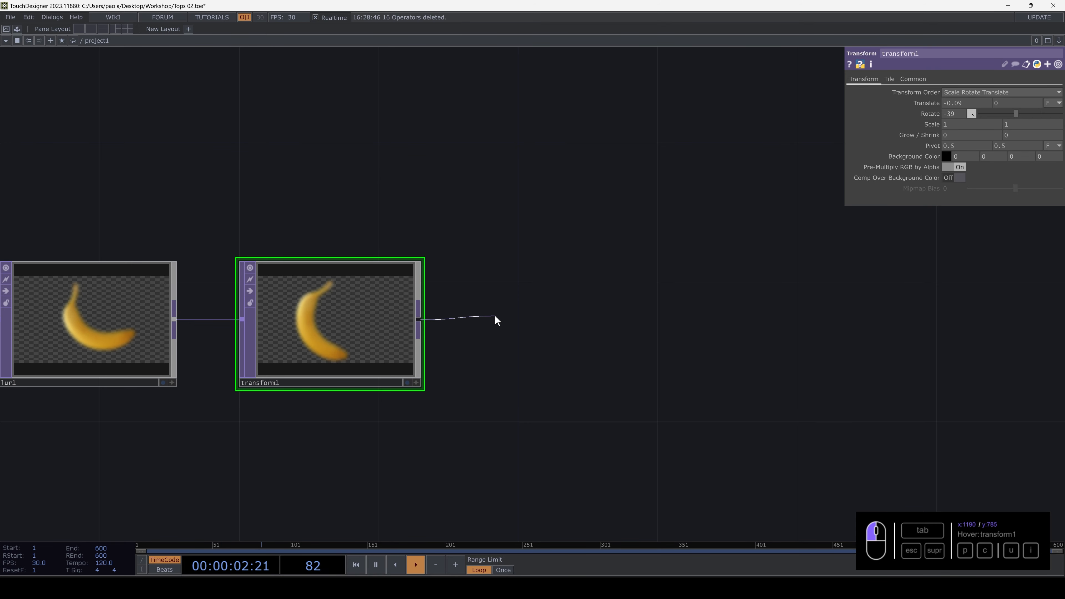
key(Tab)
text(mi)
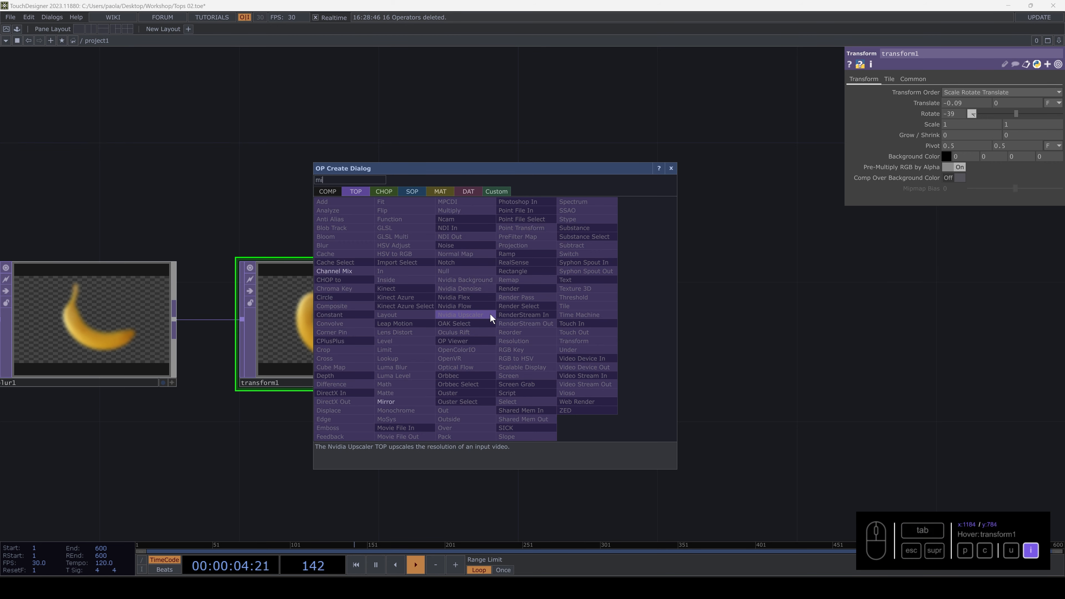
click(391, 402)
click(579, 327)
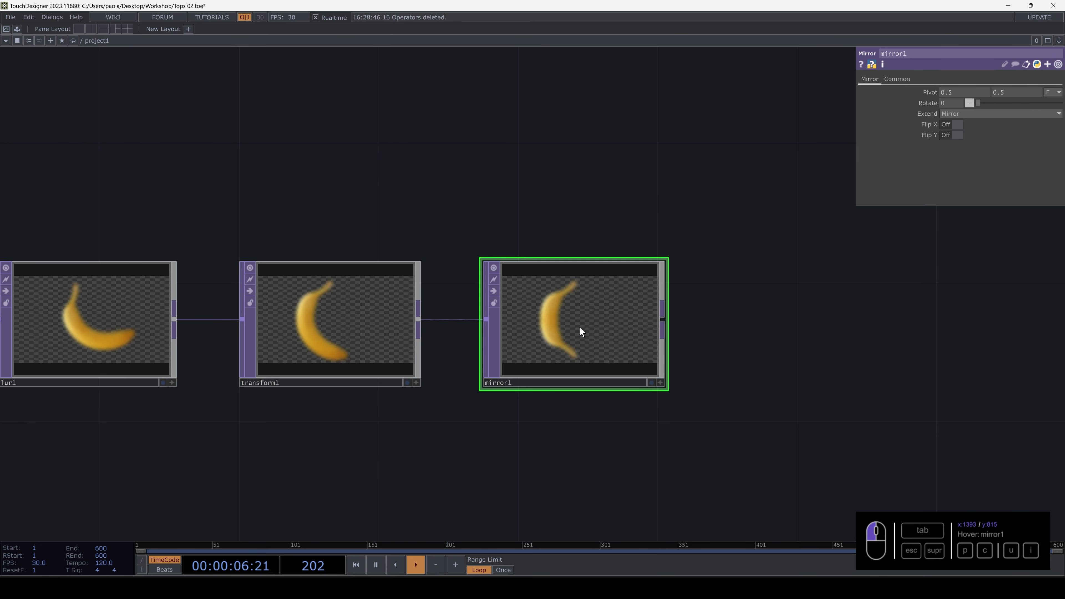
Try mirror1's Rotate at 84 and then at 57
scroll(597, 335, up, 3)
scroll(597, 336, up, 1)
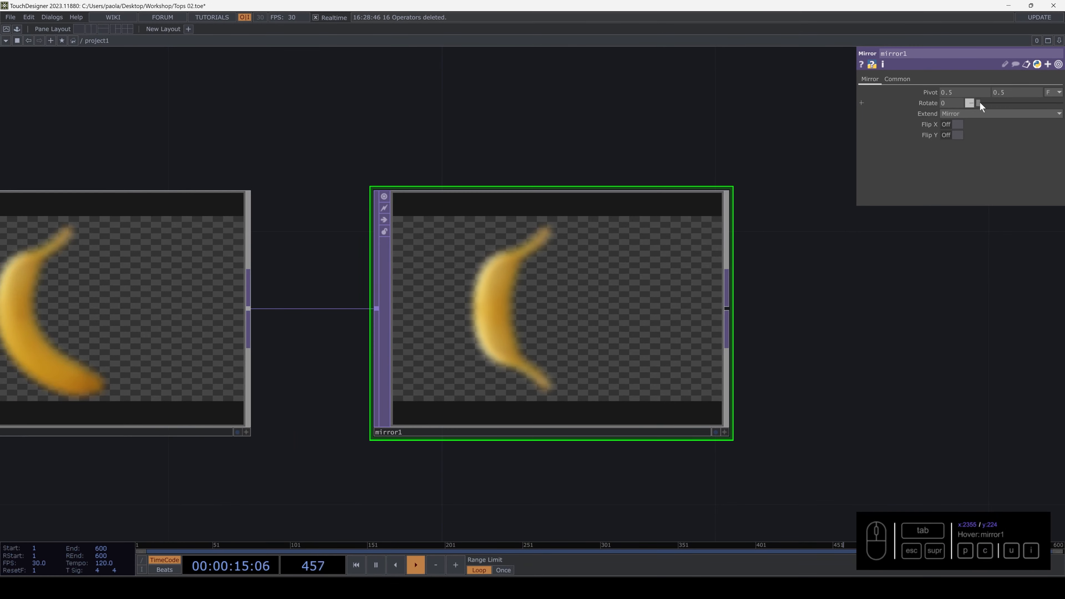
drag(894, 203, 901, 204)
drag(984, 103, 998, 99)
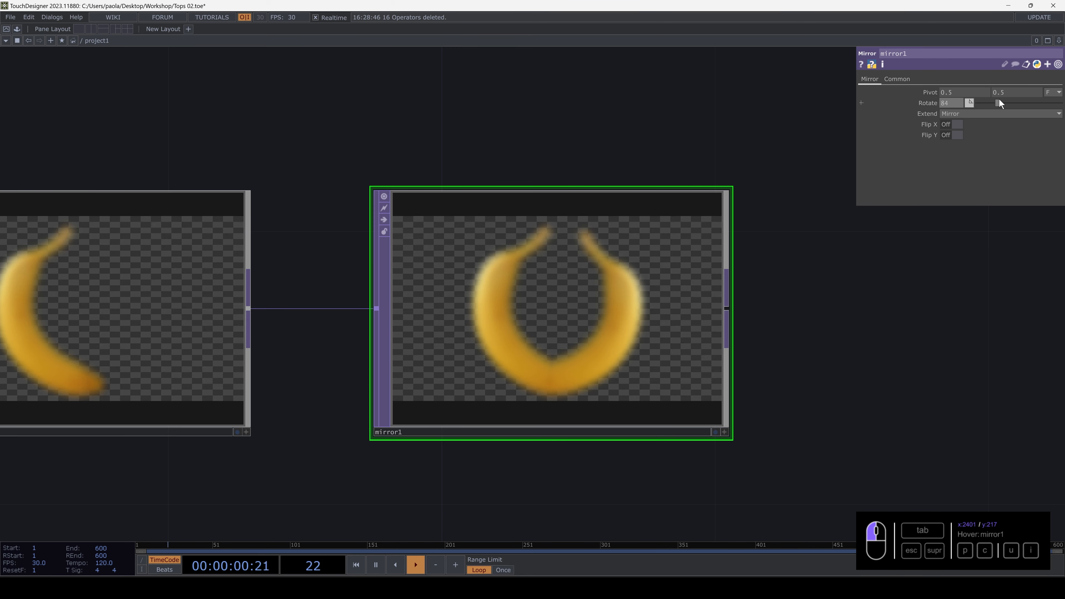
click(977, 112)
click(972, 114)
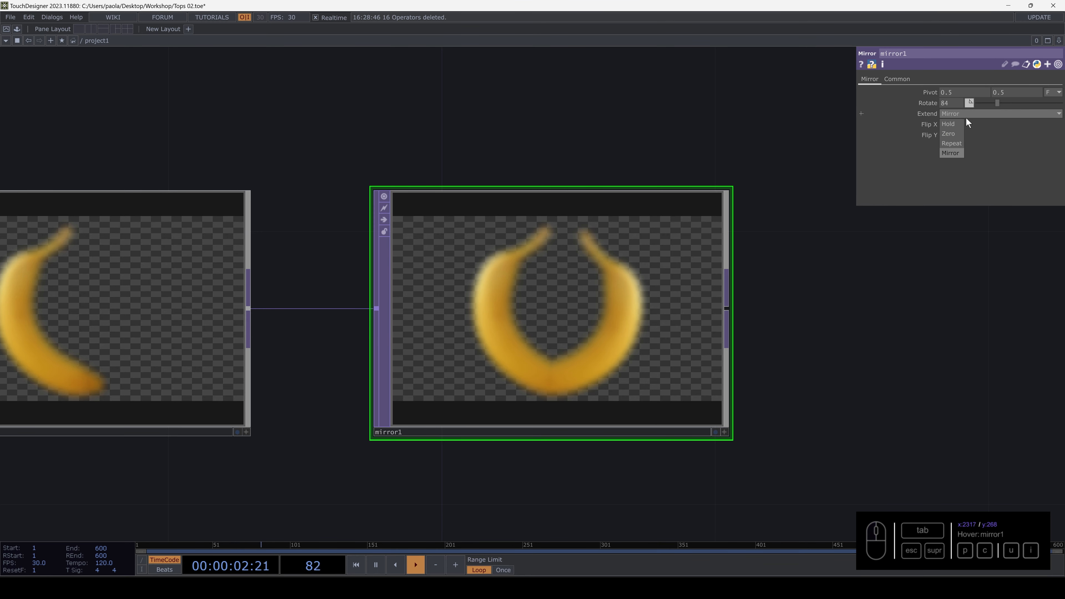
drag(997, 104, 990, 102)
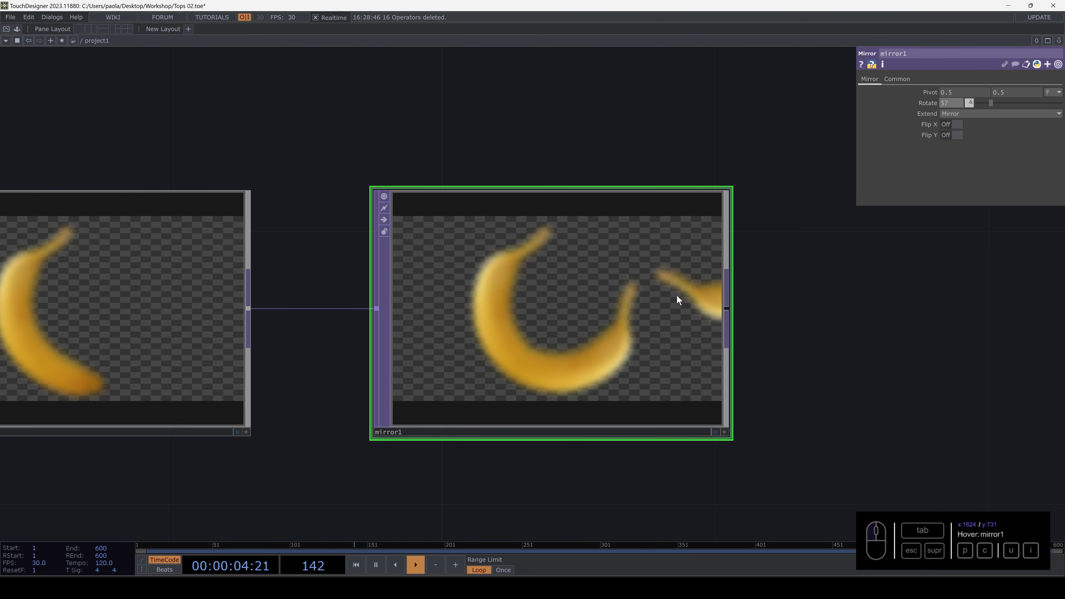
Set mirror1's Extend mode to Hold and its Rotate to 88
click(958, 114)
click(952, 124)
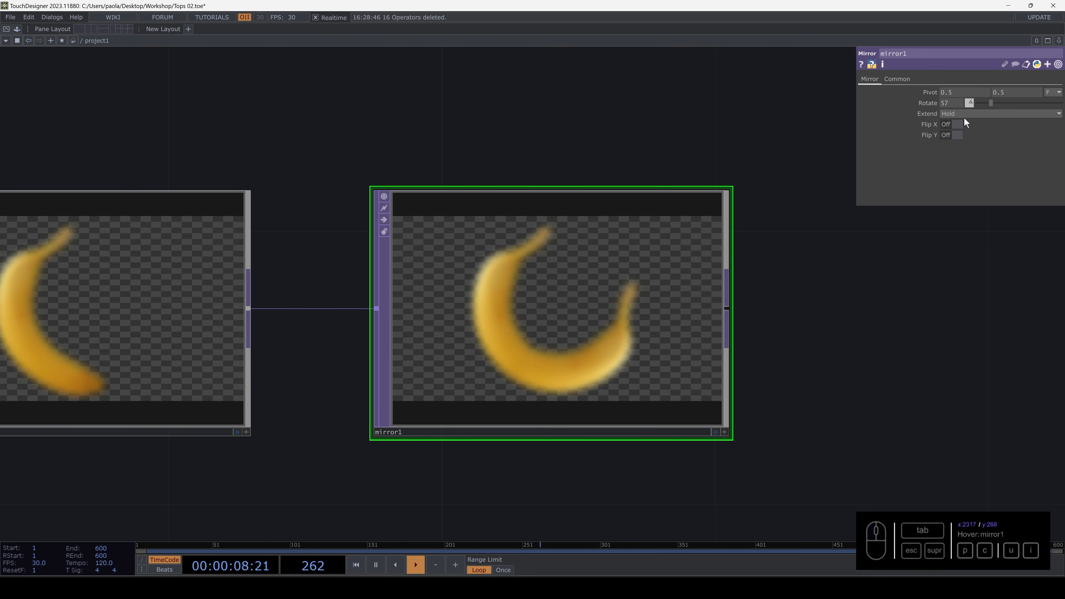
drag(992, 102, 998, 102)
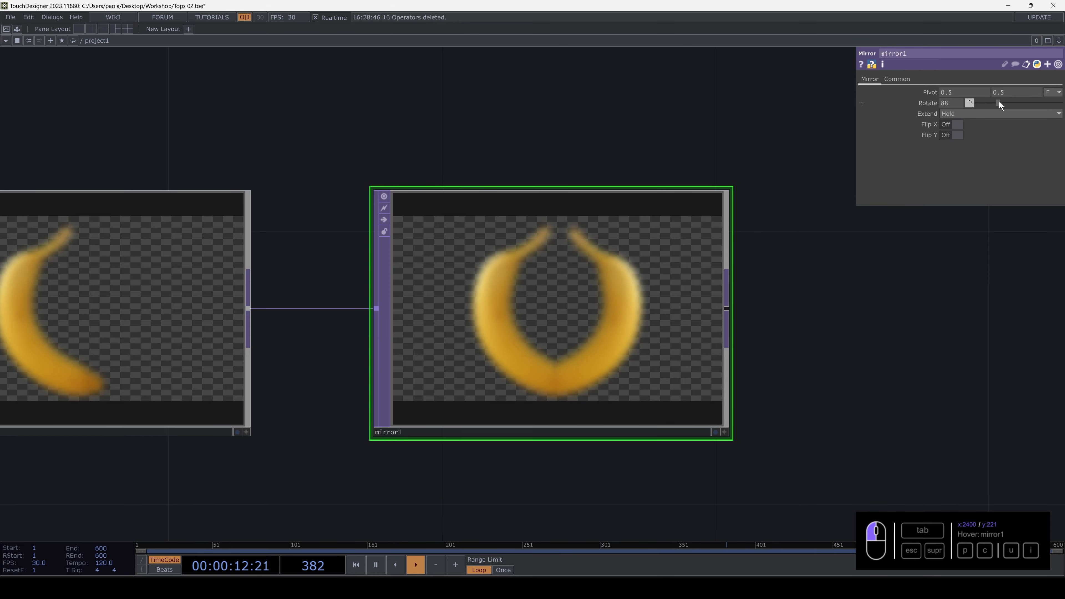
scroll(561, 306, up, 3)
scroll(563, 301, down, 5)
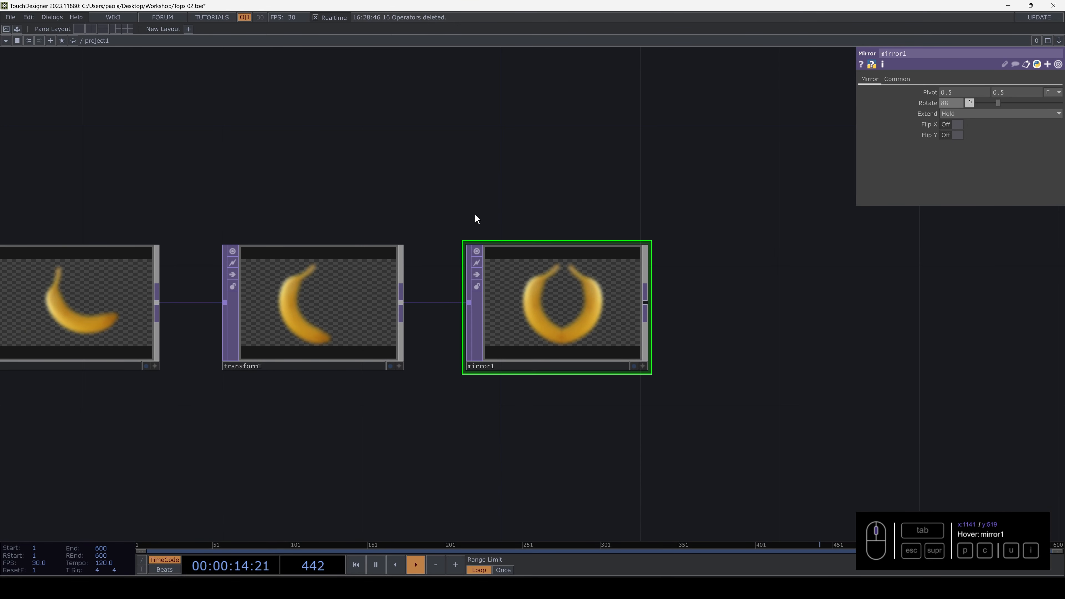
Set transform1's Rotate to -22
click(424, 292)
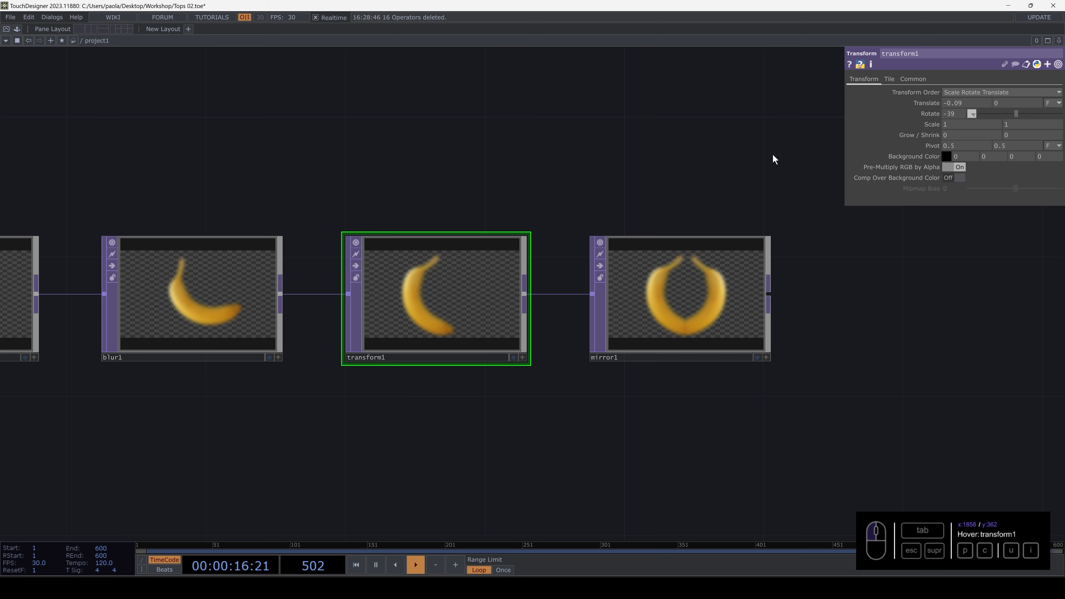
drag(1012, 112, 1021, 113)
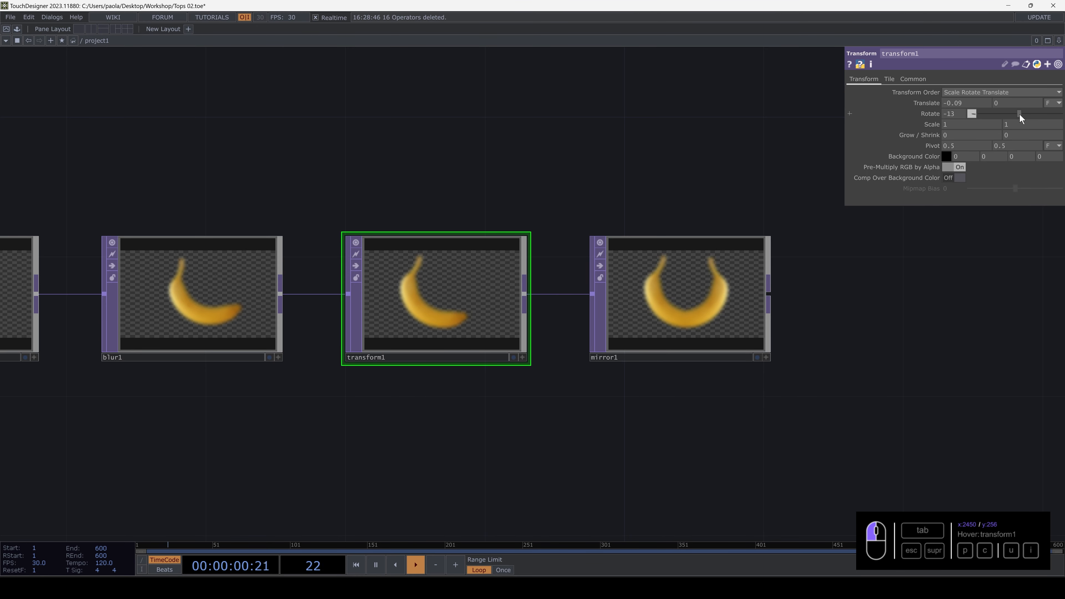
Set mirror1's Rotate to exactly 90
scroll(713, 292, up, 3)
click(713, 292)
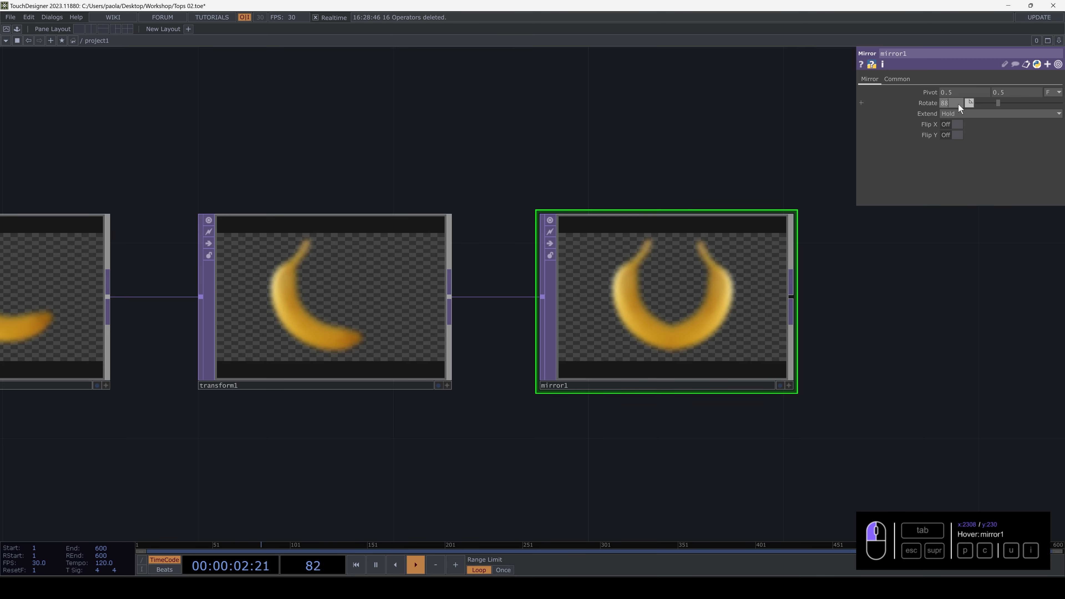
drag(958, 104, 911, 102)
text(90)
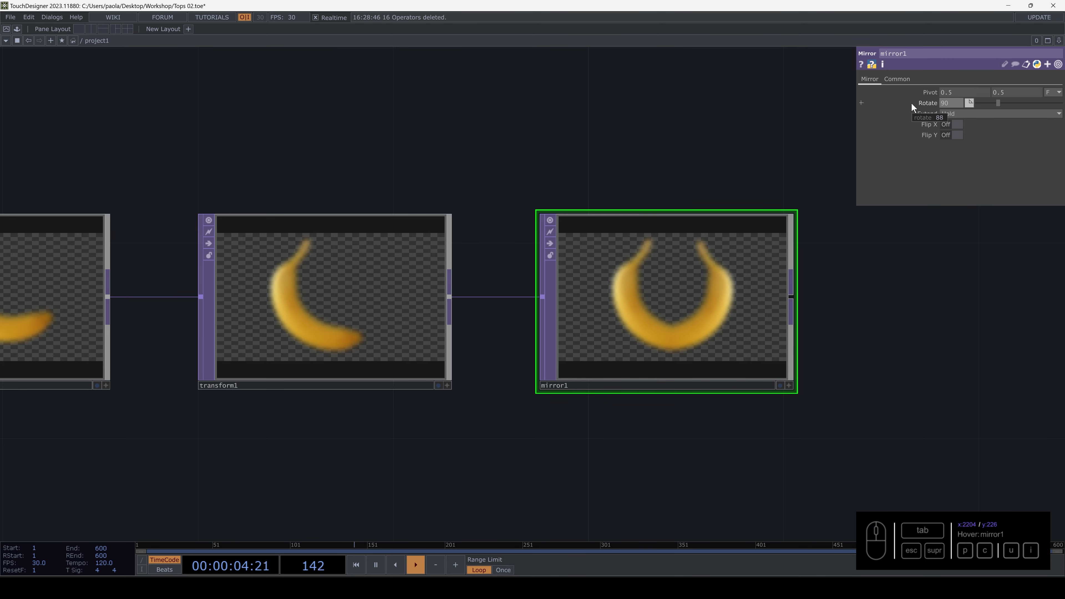
scroll(624, 273, up, 2)
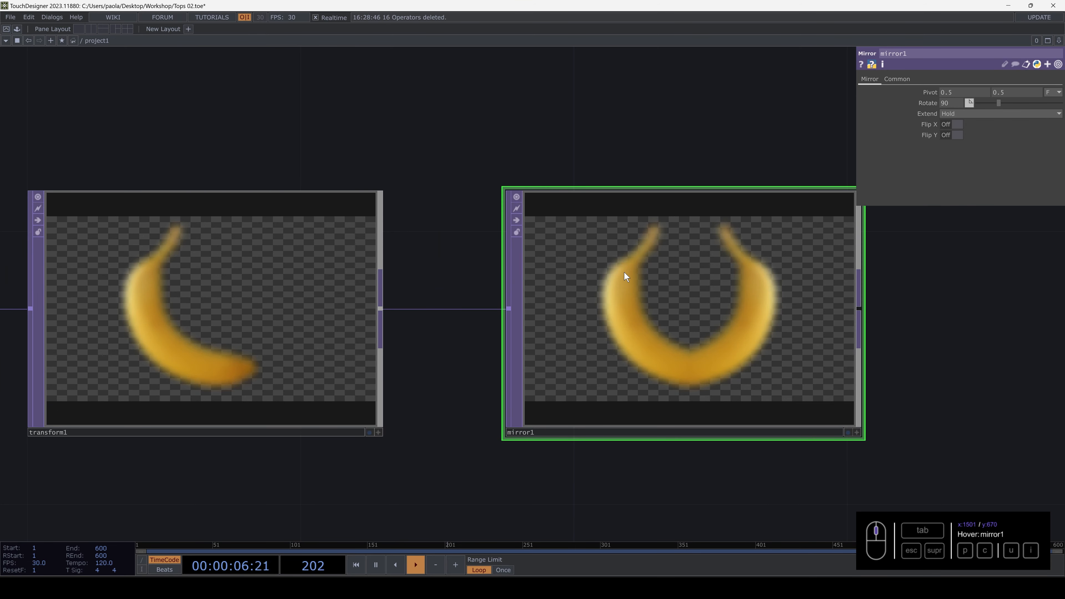
Set transform1's Scale to 0.8 on both axes
scroll(624, 271, down, 3)
scroll(435, 288, up, 2)
click(435, 289)
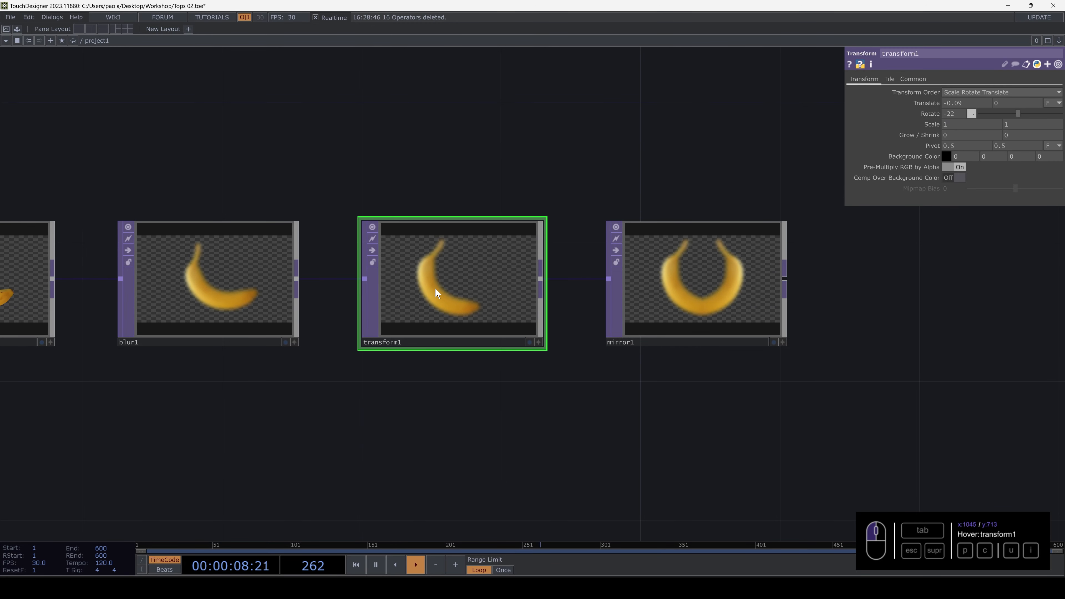
middle_drag(930, 121, 862, 122)
drag(877, 337, 534, 355)
drag(588, 323, 548, 306)
click(487, 306)
click(273, 302)
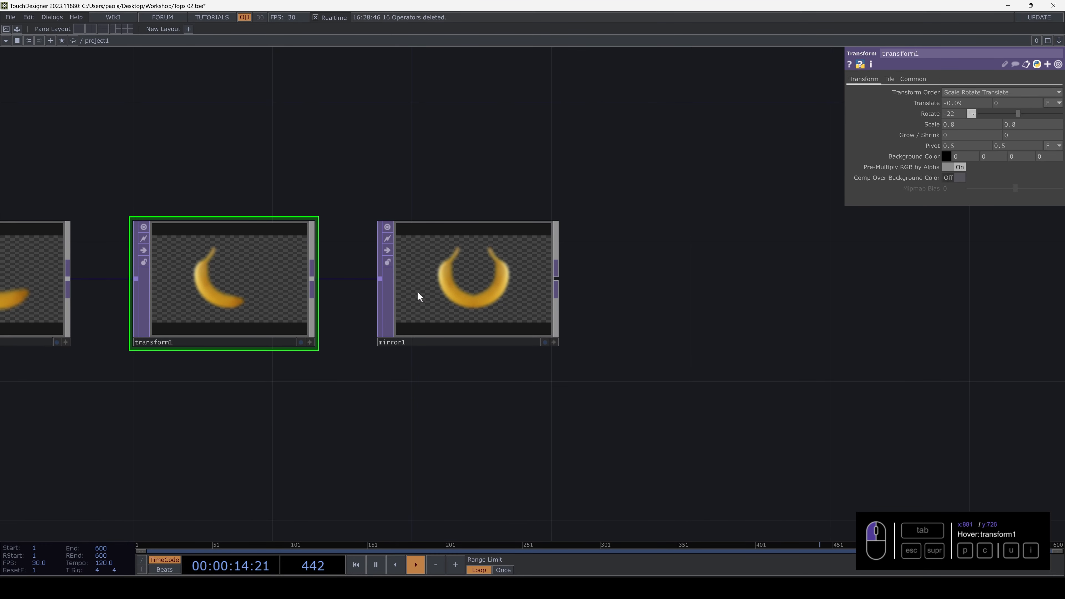
Try mirror1's Extend mode at Repeat, and return it to Hold
click(480, 290)
scroll(461, 292, up, 2)
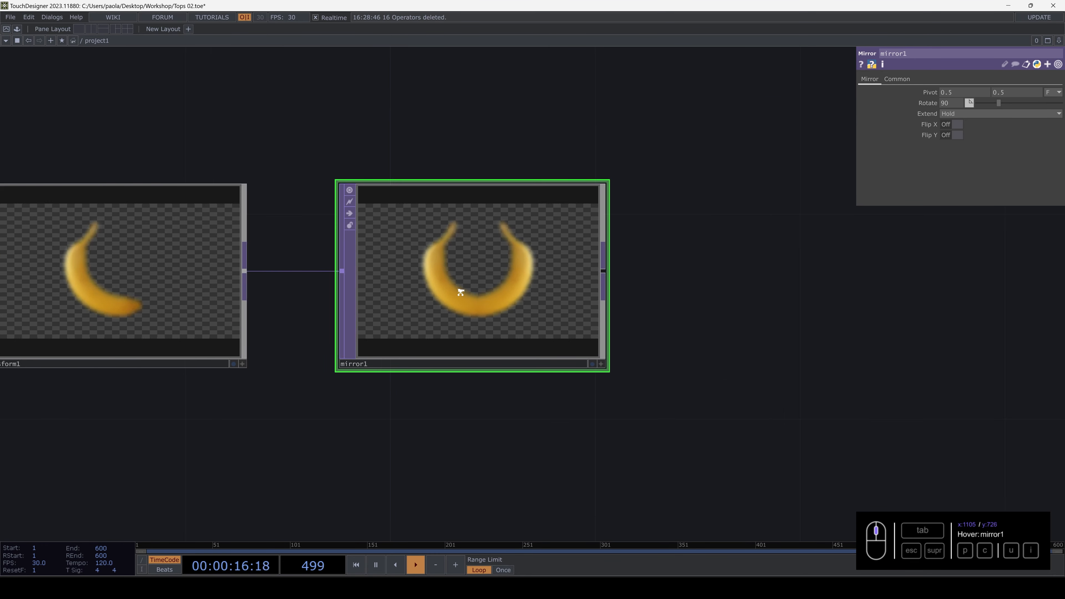
scroll(461, 292, up, 2)
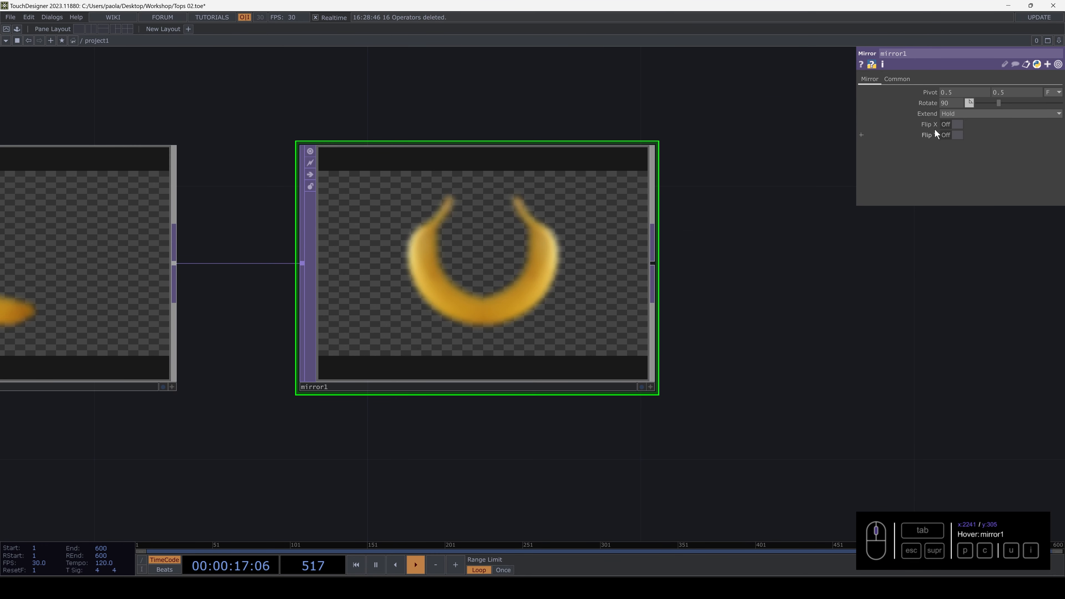
click(960, 114)
click(972, 113)
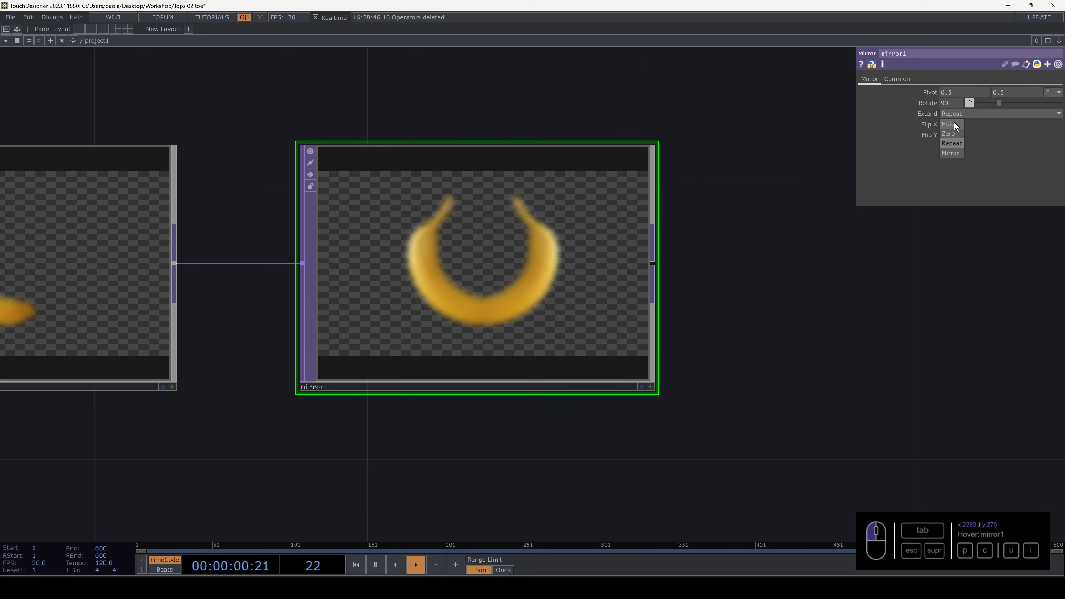
click(953, 122)
Examine the mirrored banana image in mirror1 up close
scroll(495, 300, up, 2)
scroll(495, 301, down, 5)
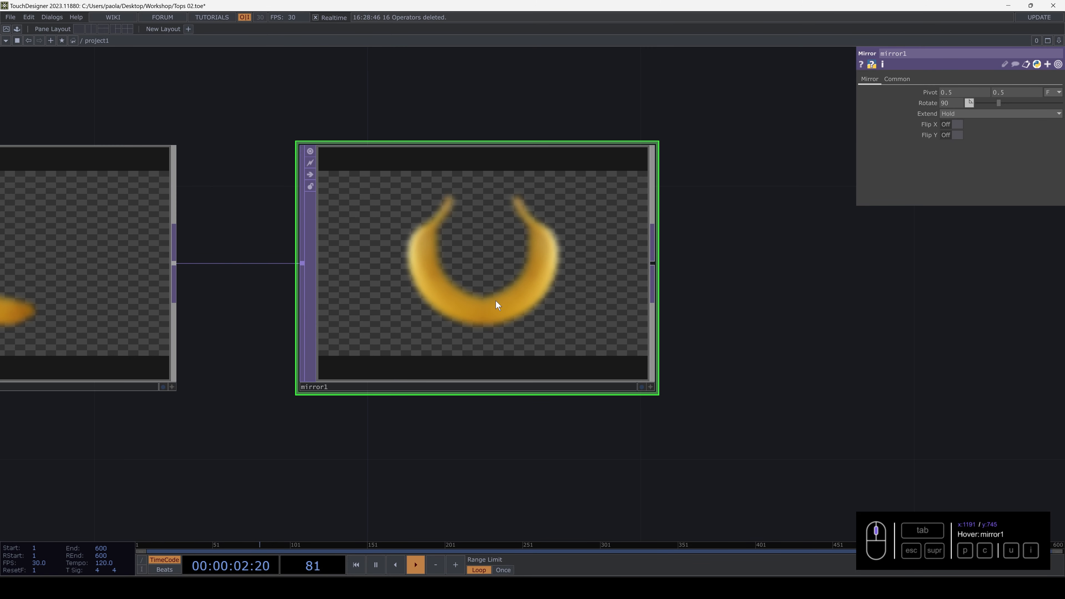
scroll(496, 301, down, 1)
drag(620, 291, 519, 291)
scroll(375, 293, up, 4)
scroll(375, 293, up, 1)
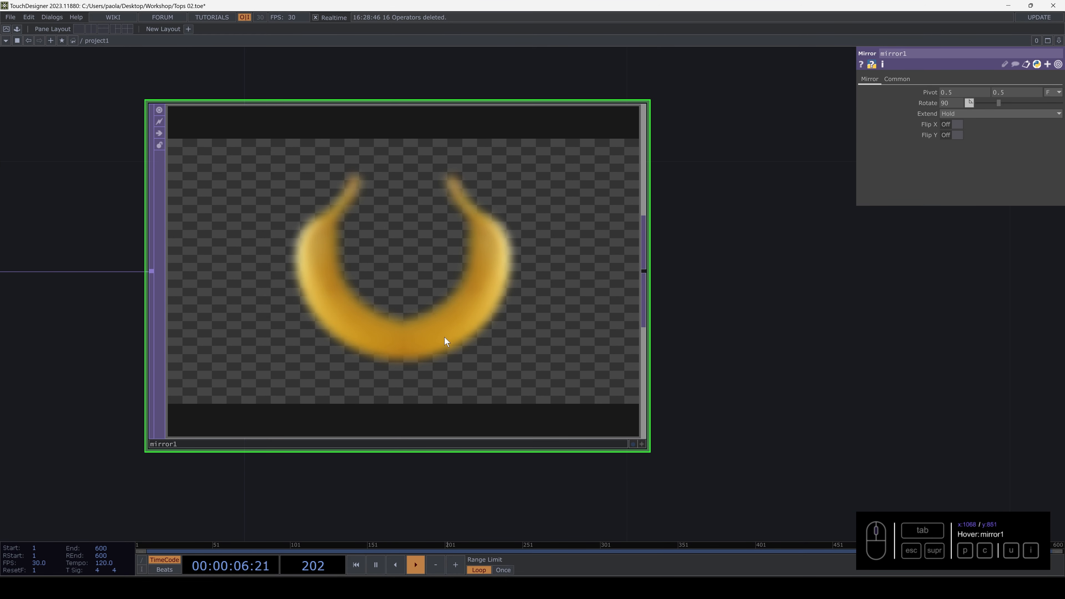
scroll(443, 335, down, 5)
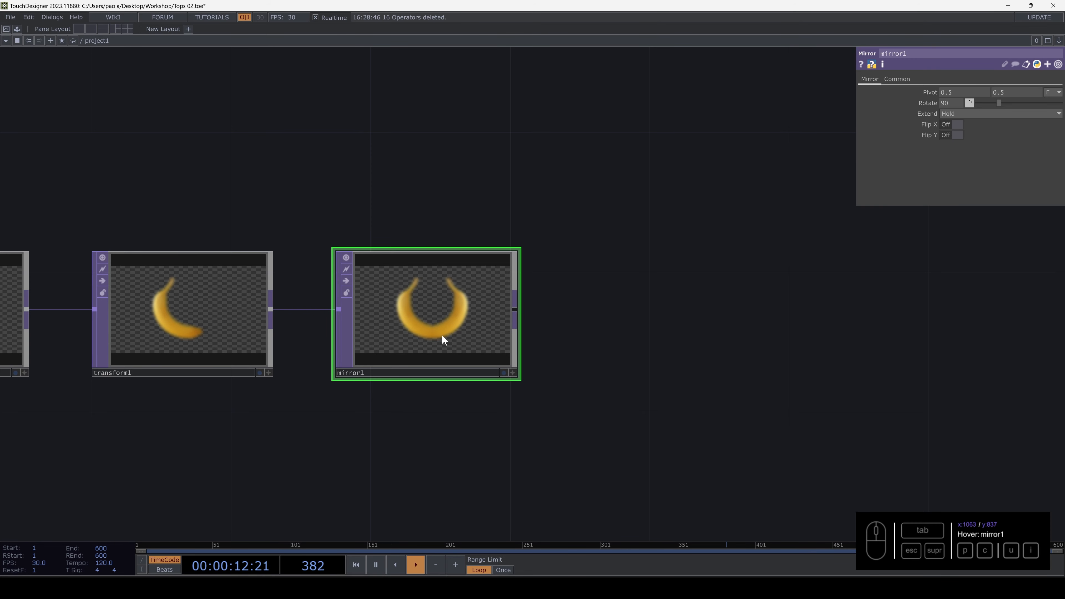
Add a Displace TOP fed by mirror1's output, leaving a wide gap between the two nodes
drag(556, 283, 661, 199)
key(Tab)
text(d)
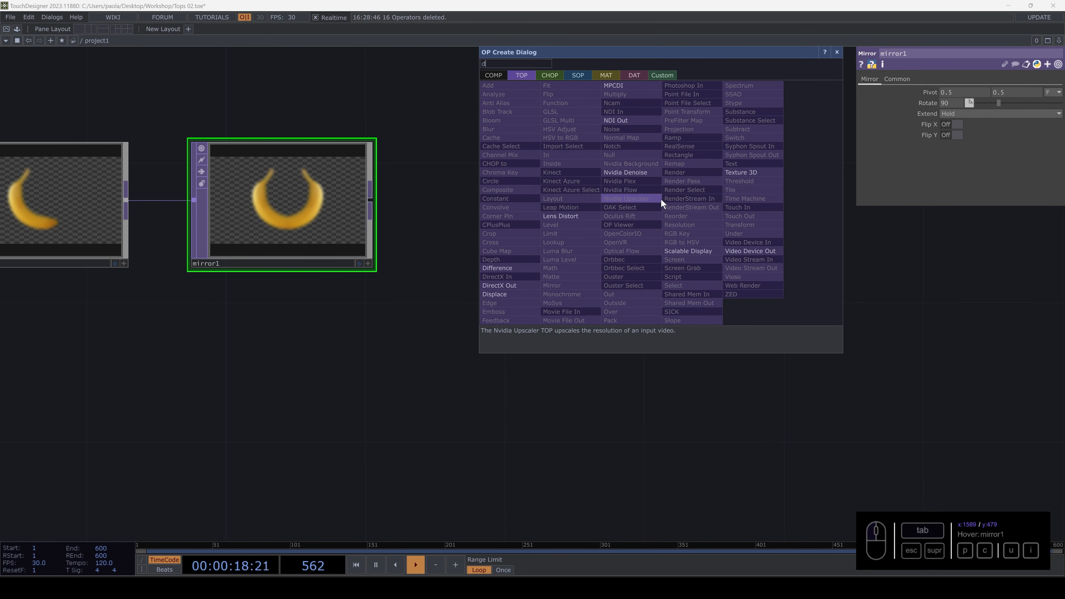
click(502, 284)
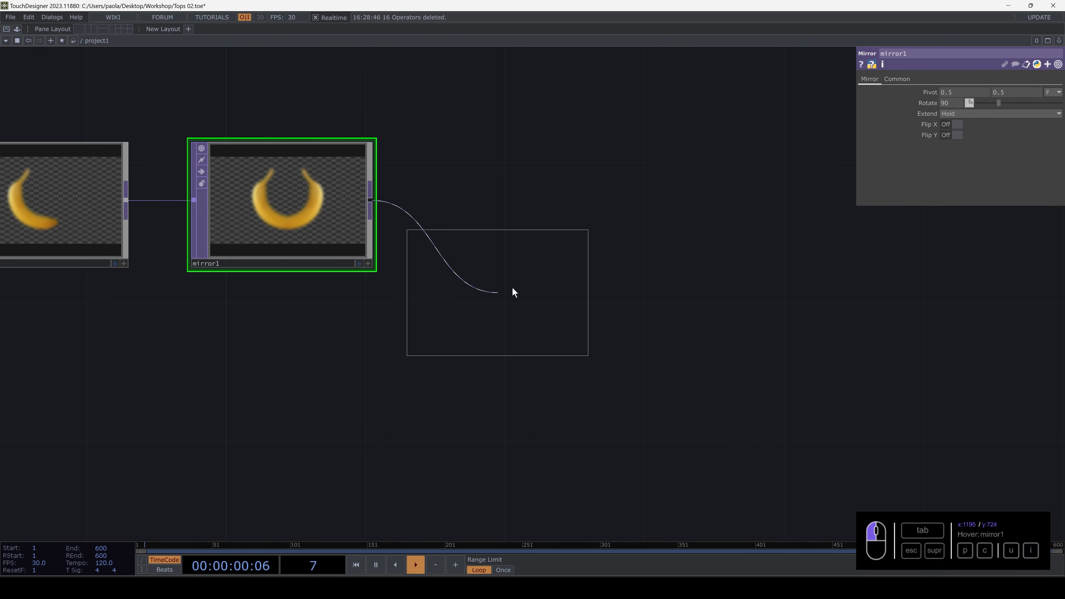
click(712, 209)
drag(715, 205, 749, 206)
mouse_move(801, 145)
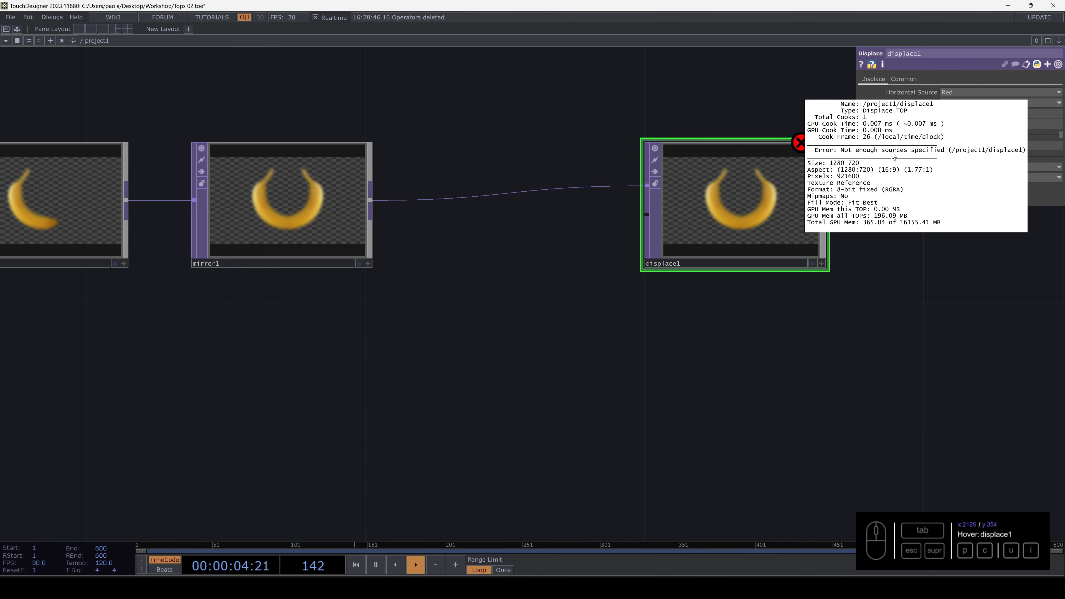
click(540, 294)
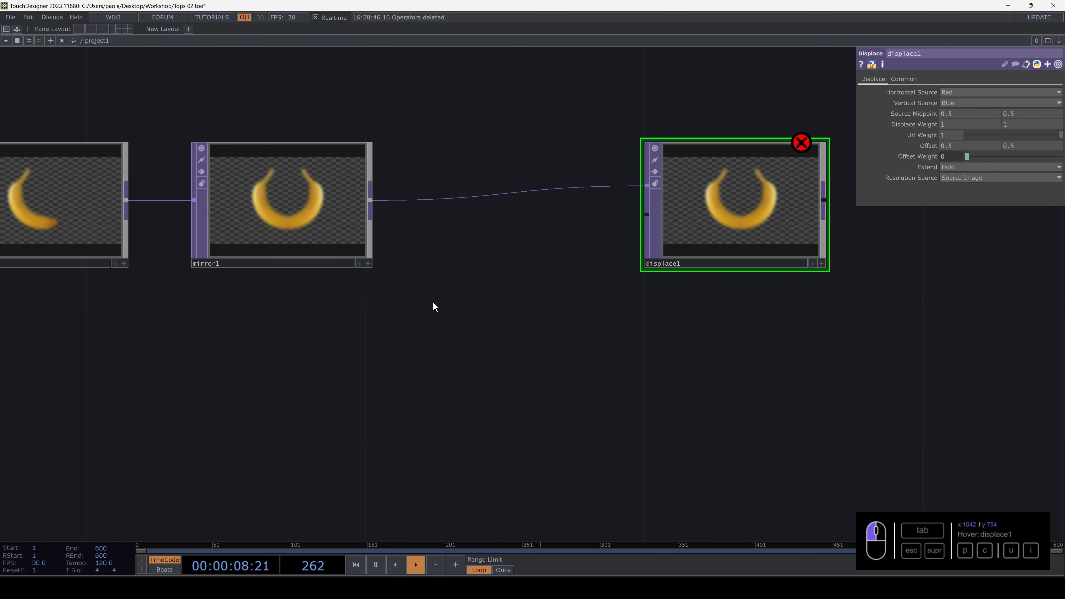
drag(659, 210, 694, 210)
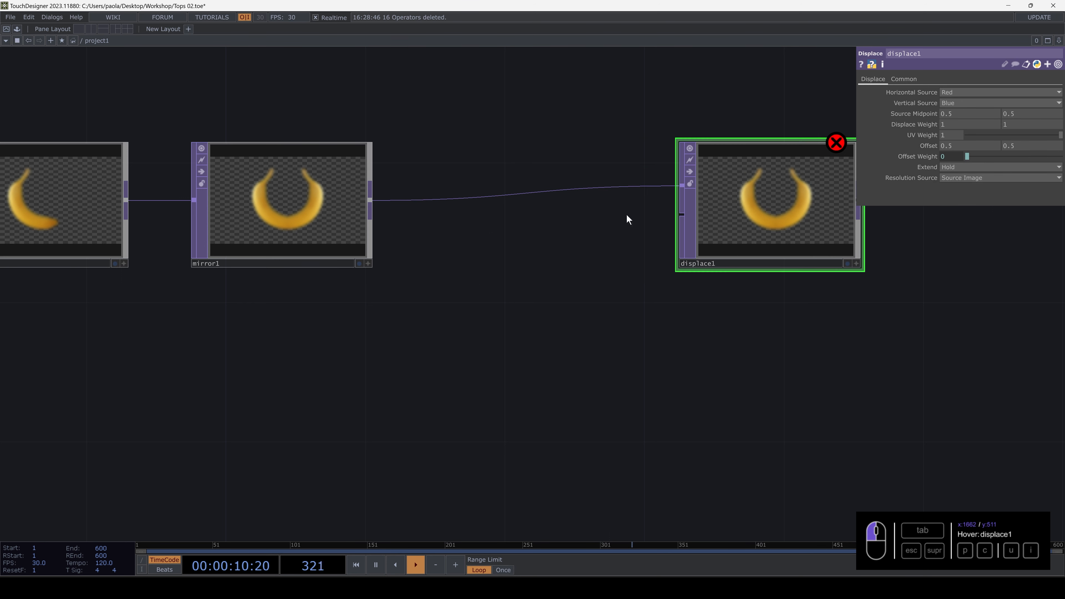
Add a Noise TOP fed by mirror1's output and place it below the wire, between mirror1 and displace1
click(371, 200)
key(Tab)
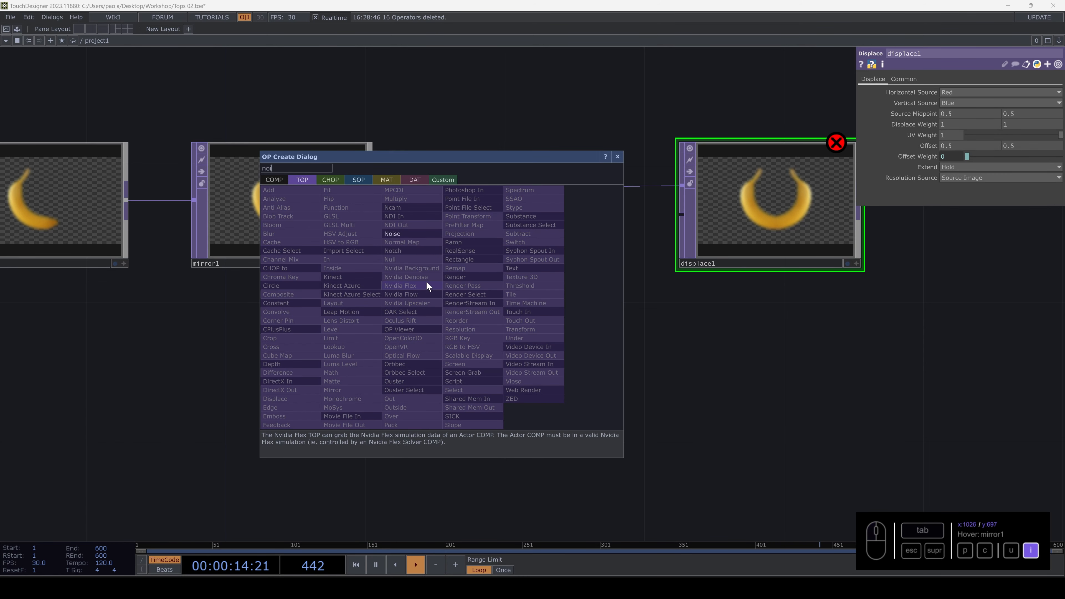
click(405, 234)
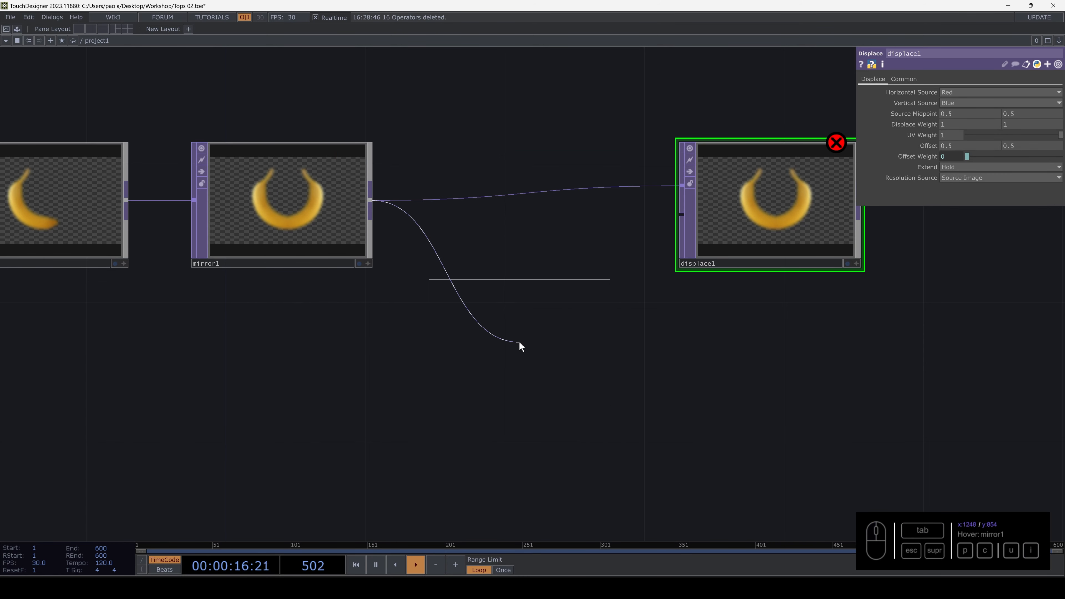
click(526, 344)
drag(673, 354, 537, 311)
drag(574, 239, 678, 240)
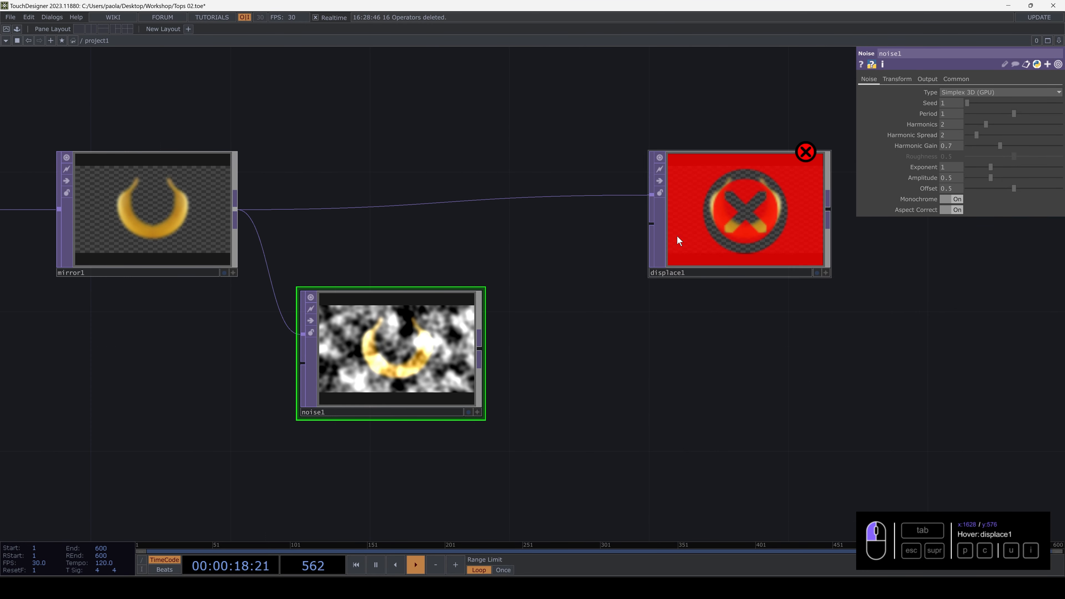
drag(400, 341, 435, 341)
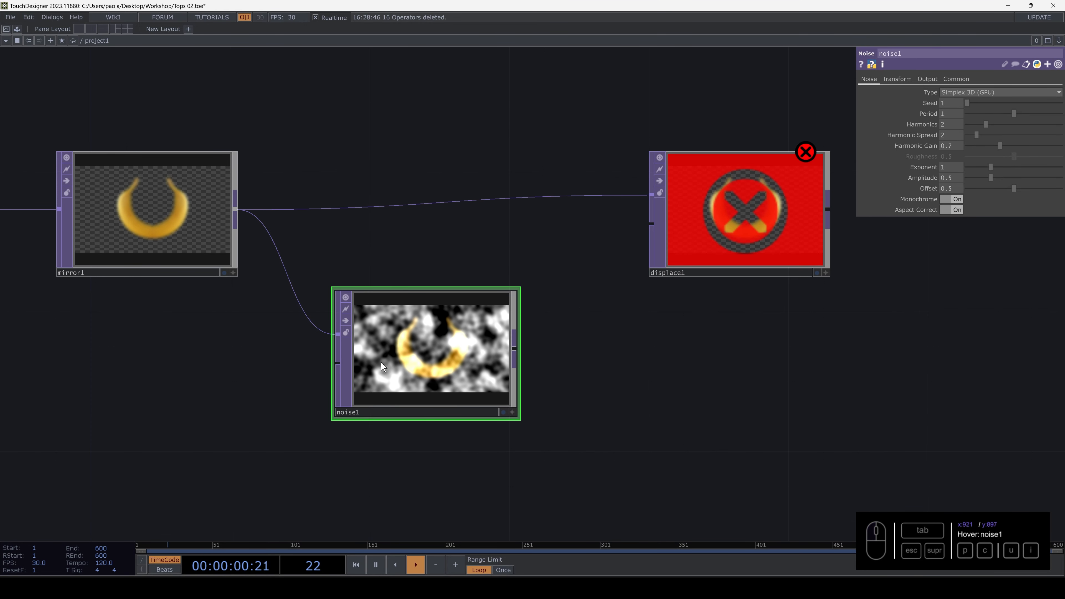
scroll(375, 369, up, 4)
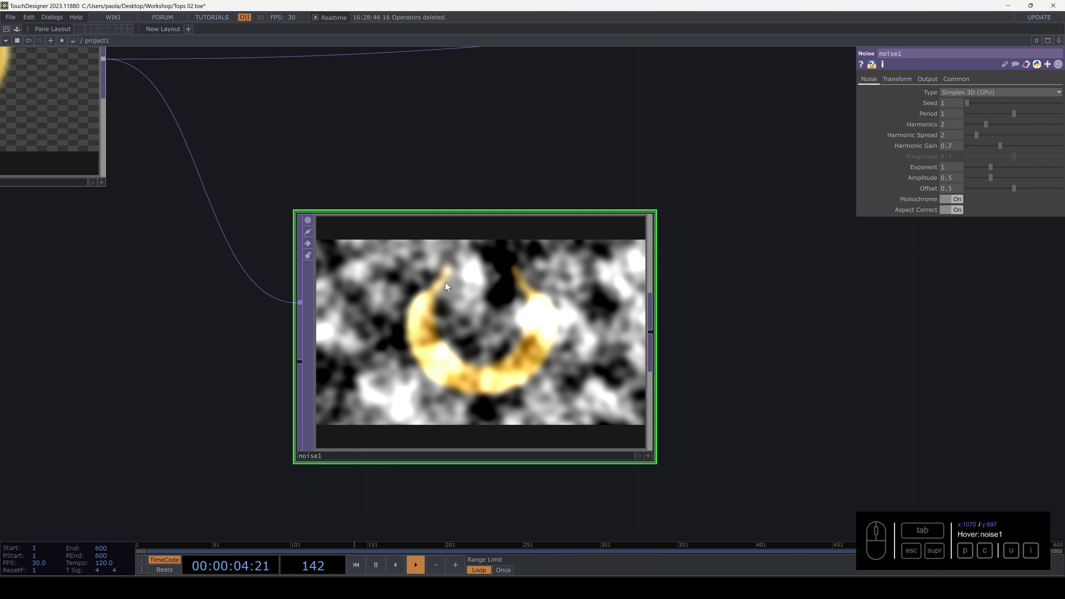
Set noise1's RGB output mode to Noise so that it outputs the noise without the banana image
scroll(538, 335, down, 4)
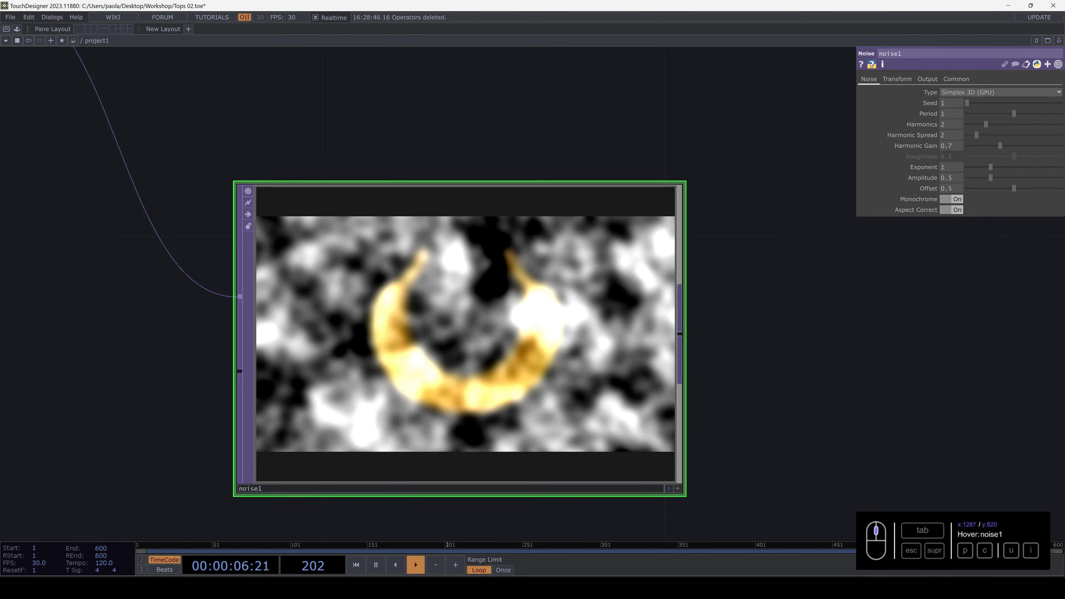
scroll(538, 335, down, 2)
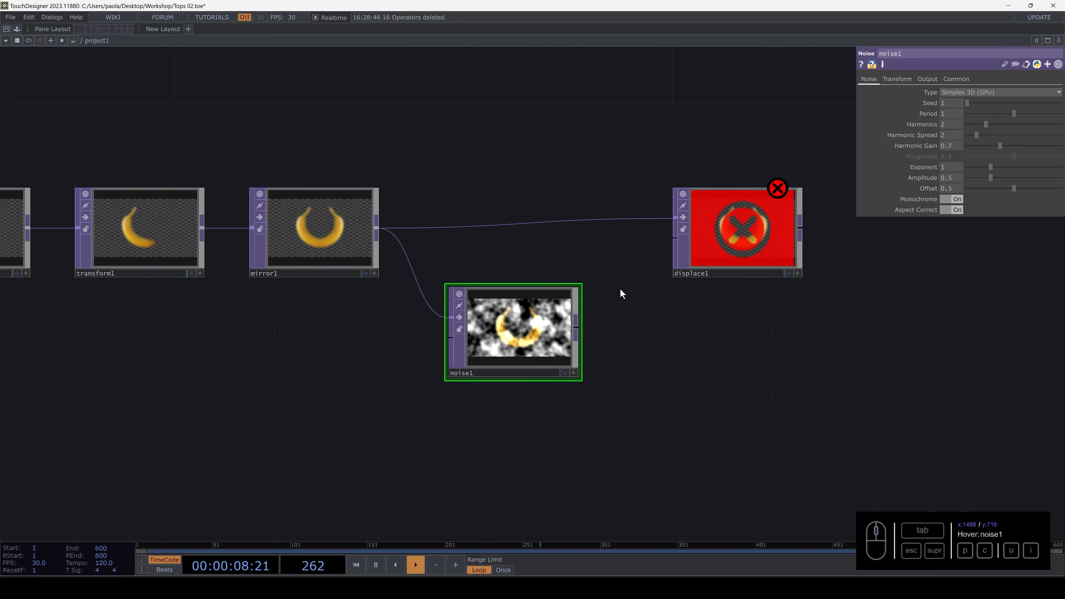
click(927, 79)
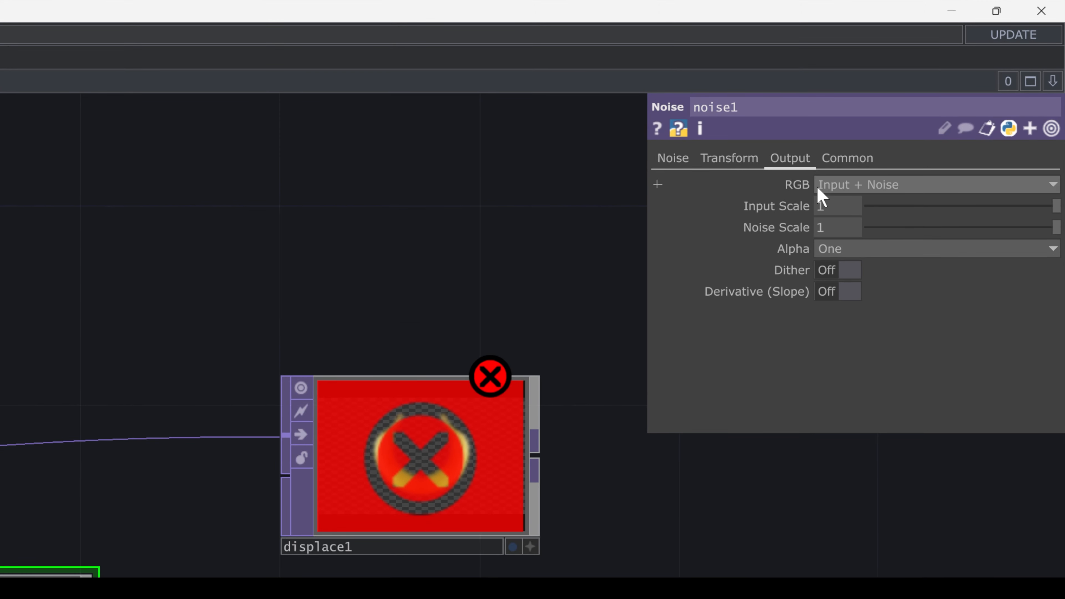
click(845, 185)
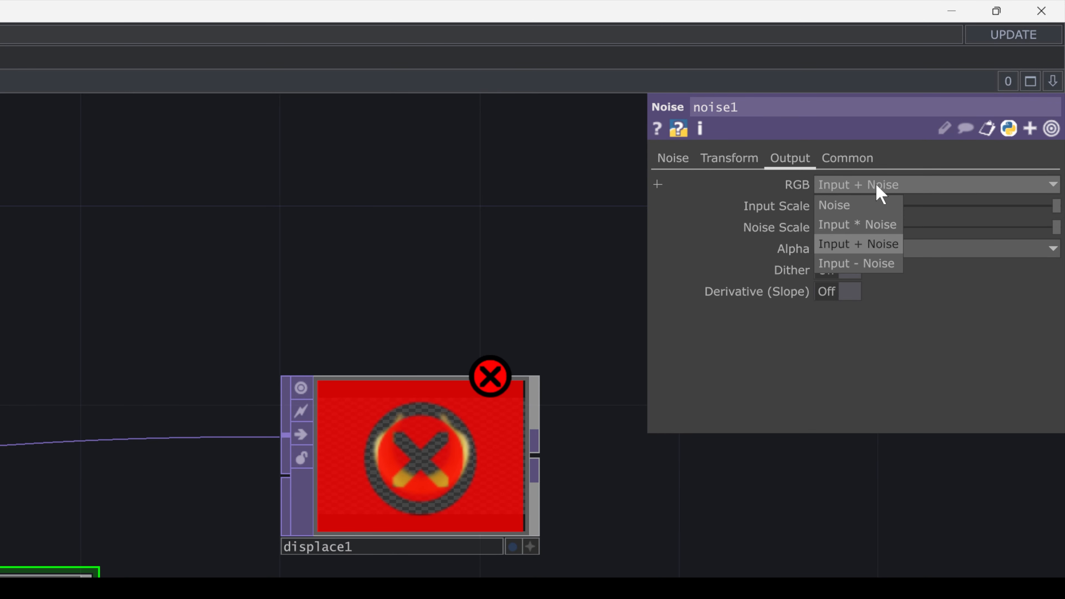
click(853, 204)
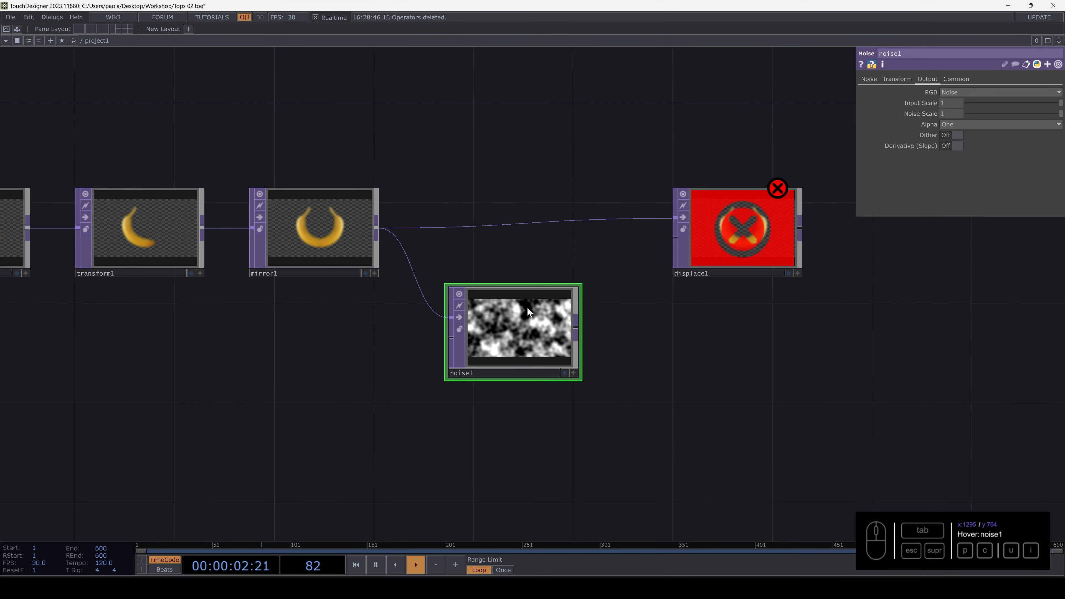
click(868, 79)
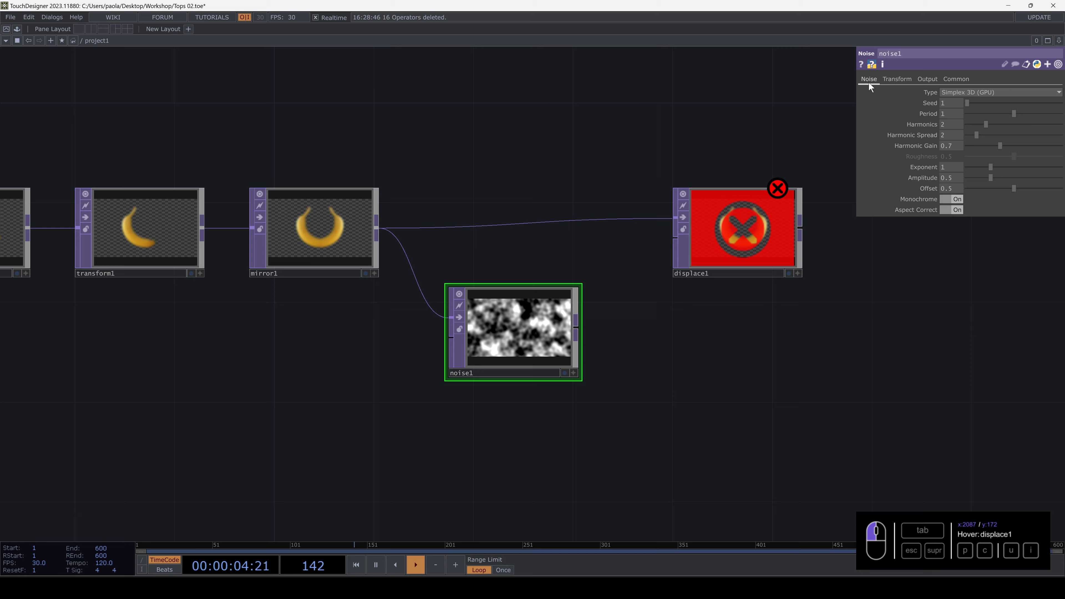
Wire noise1's output into displace1's second input and inspect the displaced image up close
middle_drag(582, 335, 515, 337)
drag(511, 335, 597, 251)
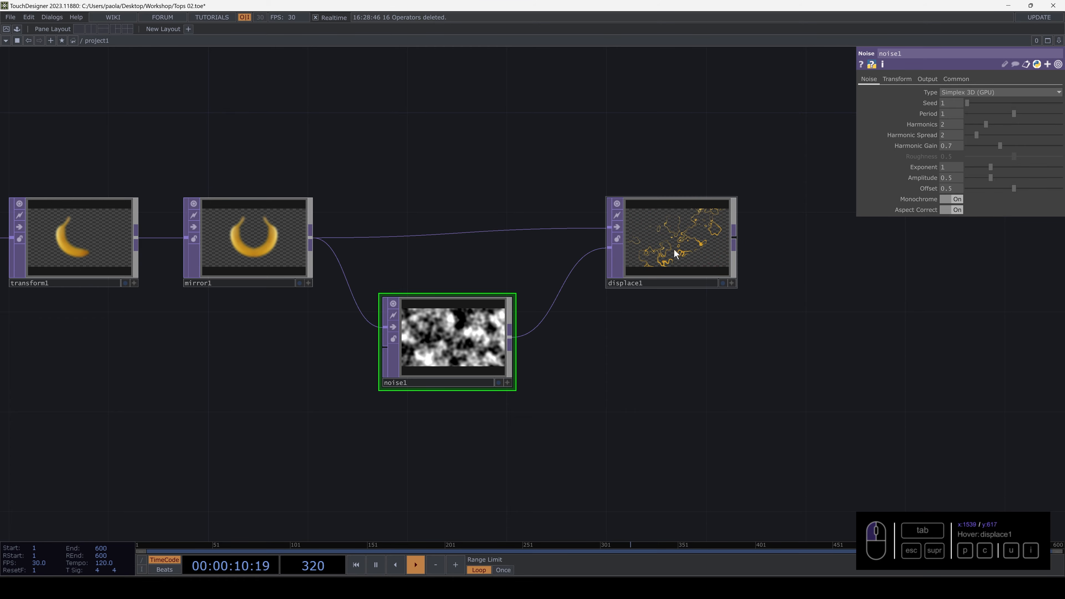
scroll(674, 249, up, 6)
scroll(683, 249, up, 1)
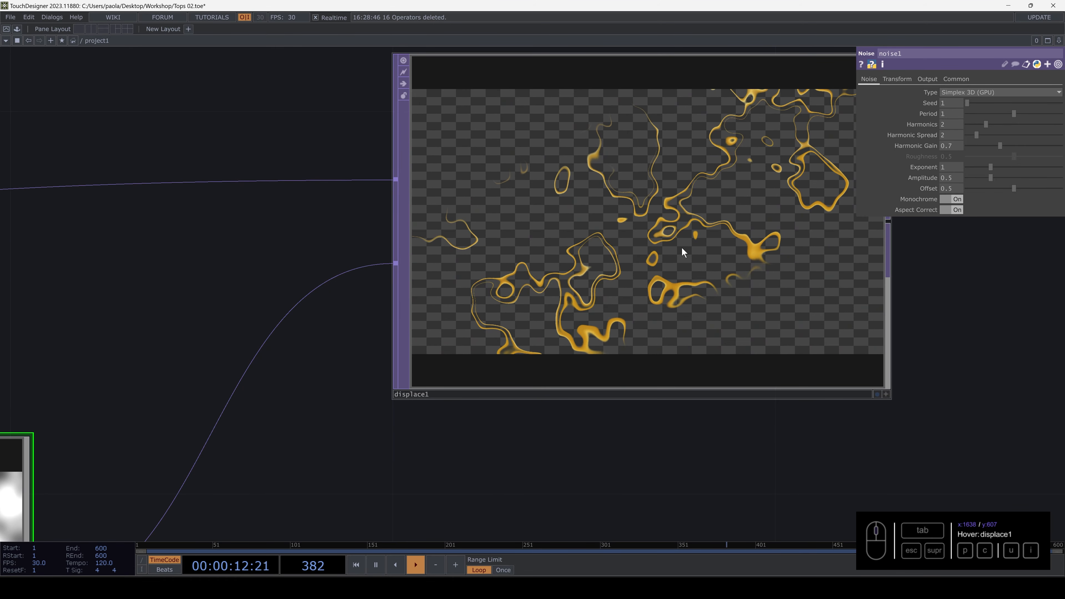
scroll(652, 266, down, 6)
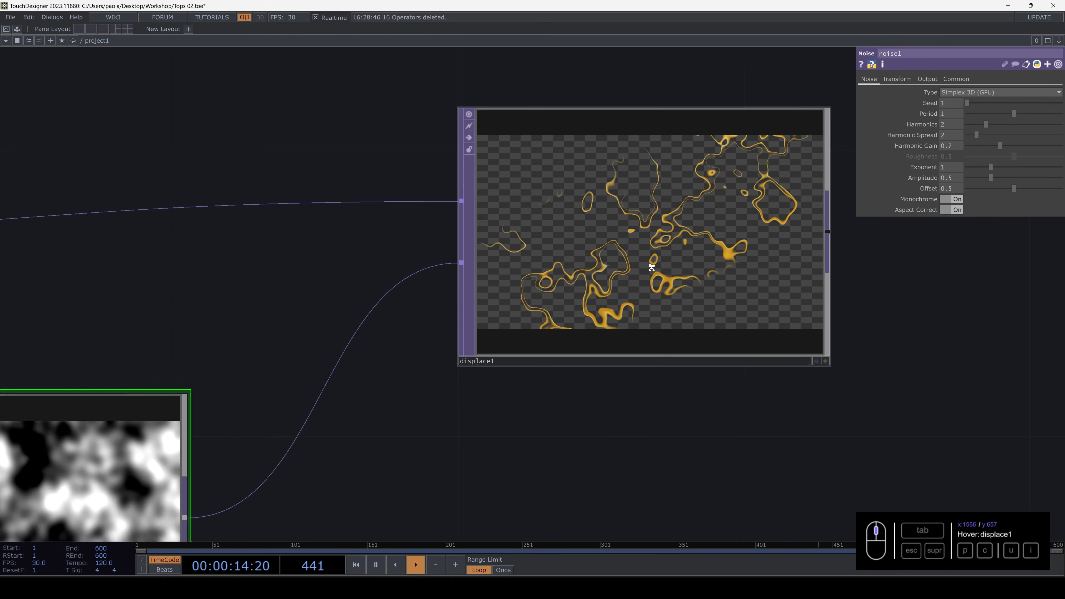
Reduce displace1's Displace Weight to 0.02 on both axes
click(571, 258)
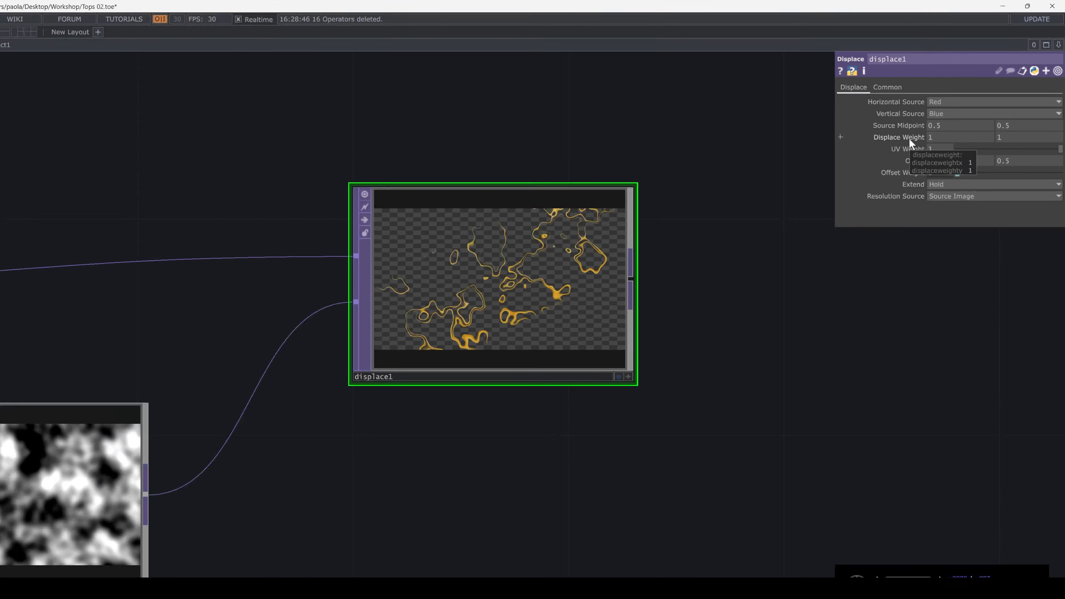
middle_drag(909, 140, 823, 120)
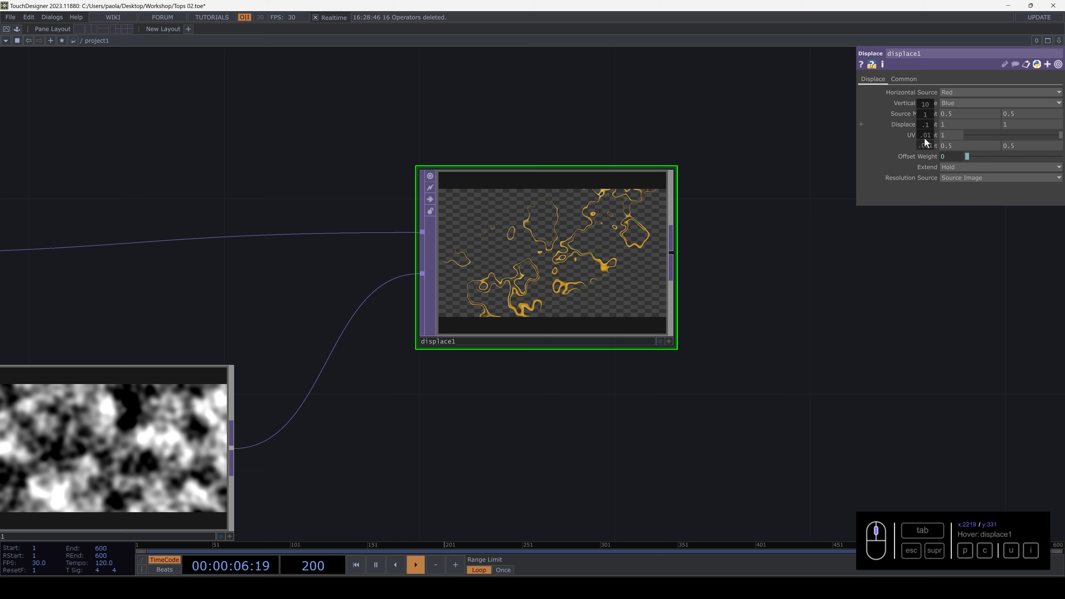
middle_drag(925, 110, 925, 109)
drag(371, 144, 447, 114)
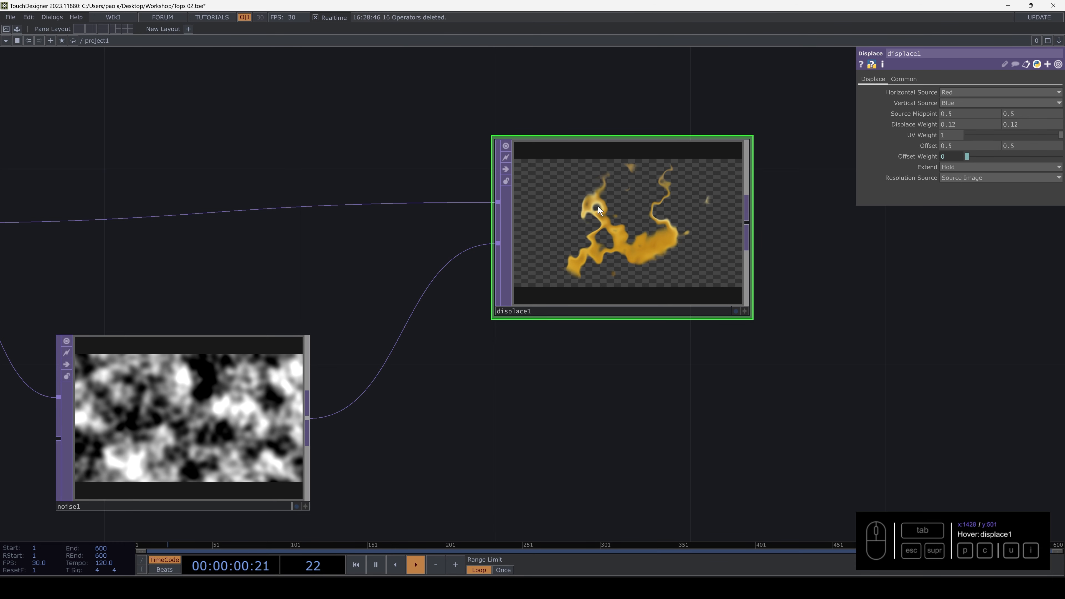
drag(698, 76, 671, 86)
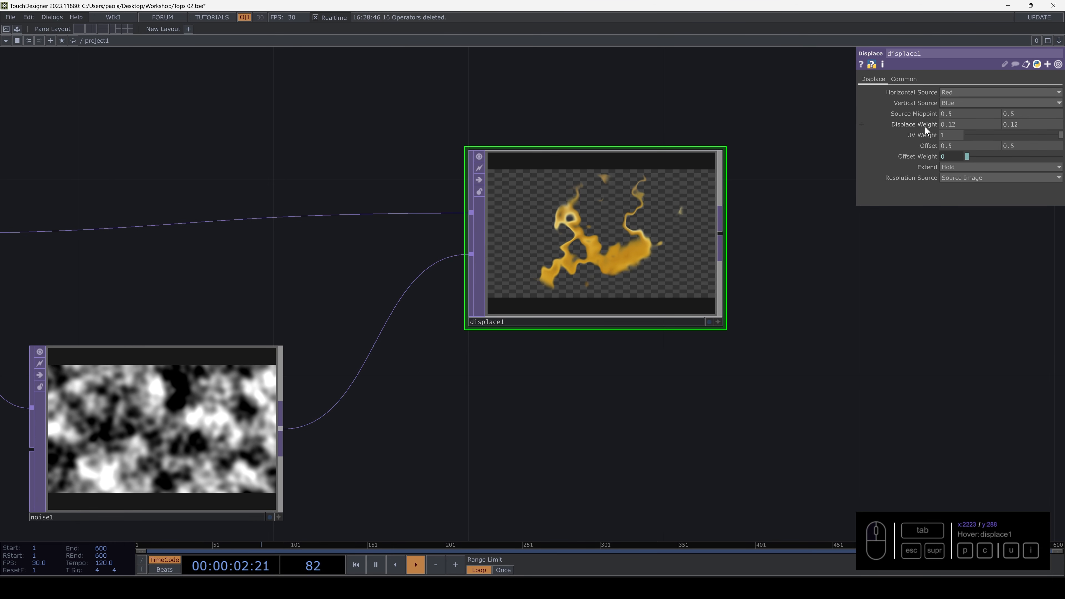
middle_drag(925, 134, 622, 127)
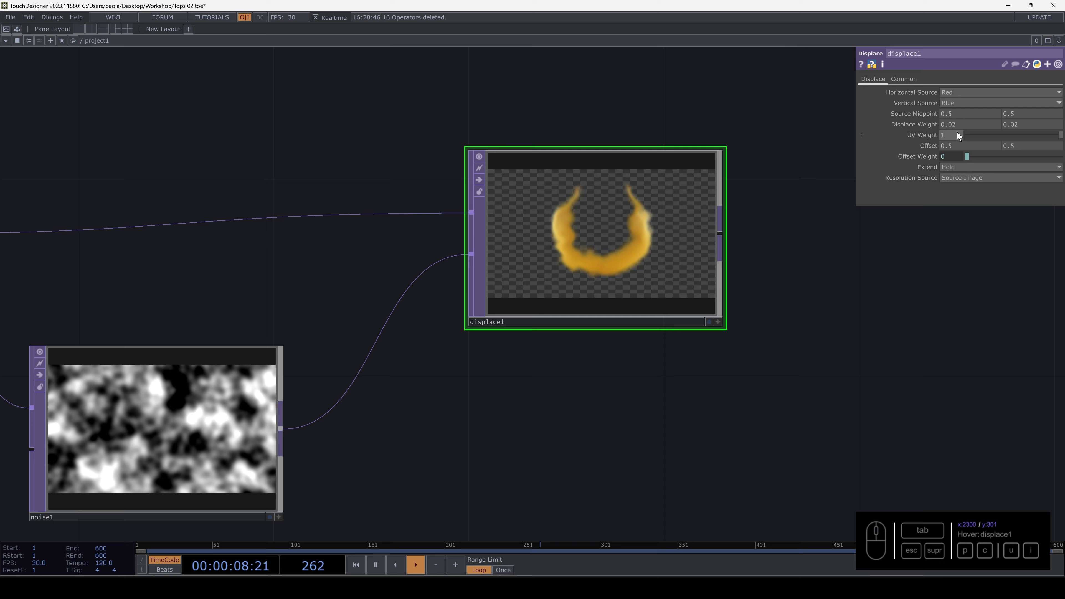
scroll(592, 283, up, 2)
scroll(573, 298, down, 4)
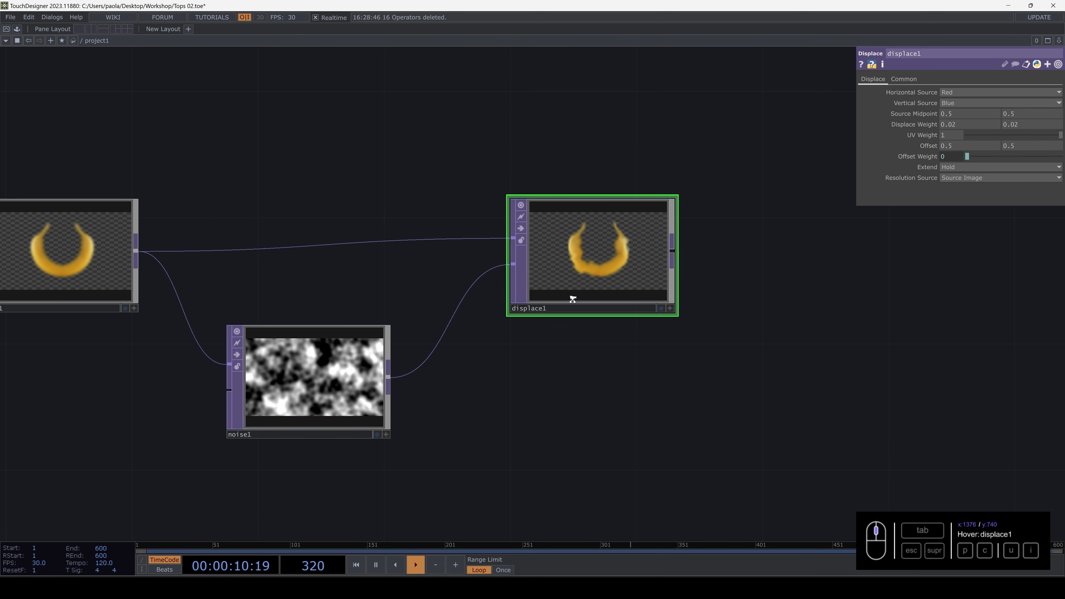
Animate noise1's Z translation with the expression absTime.seconds * 0.1 and view the effect in displace1
scroll(572, 299, down, 2)
click(353, 373)
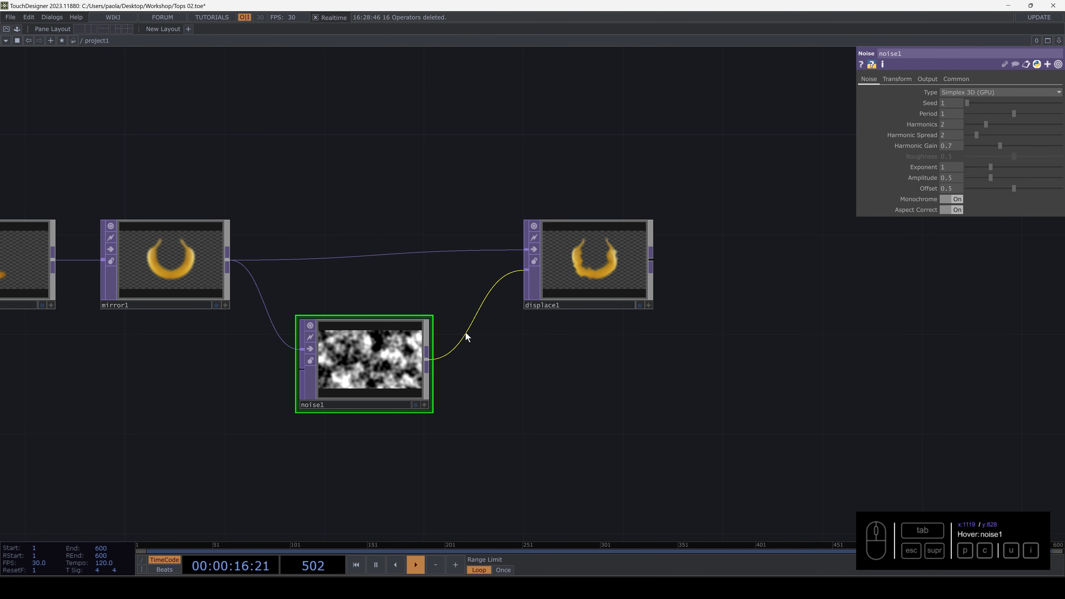
scroll(415, 358, up, 2)
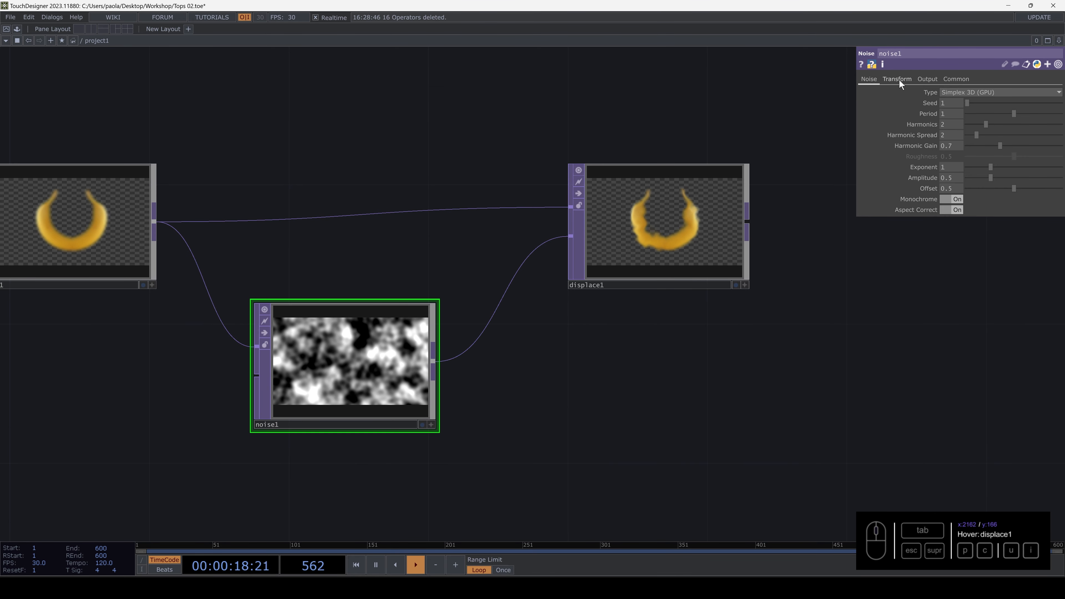
click(899, 79)
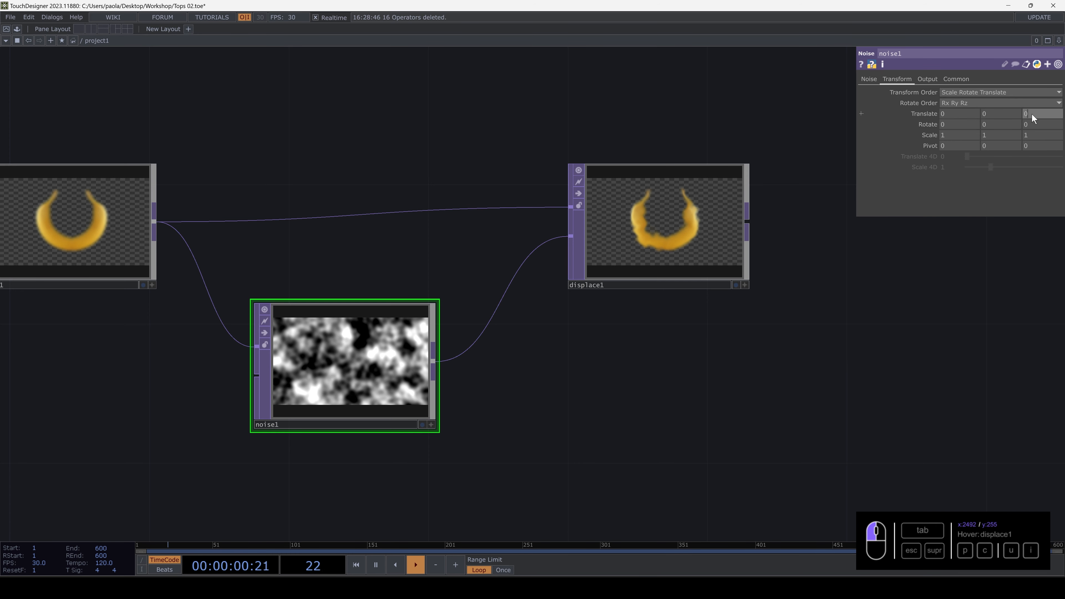
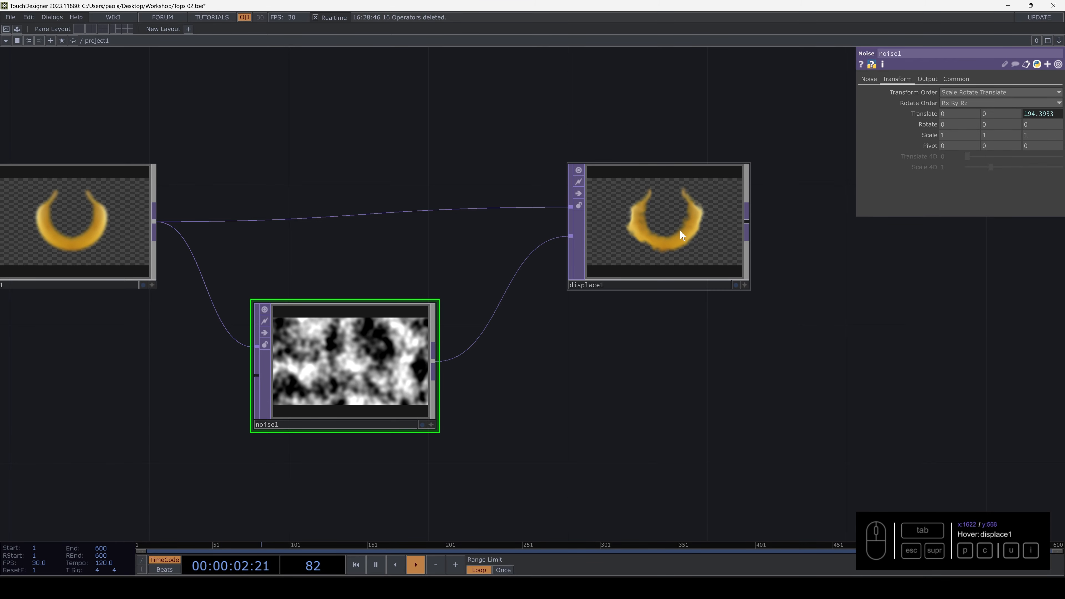
scroll(680, 231, up, 5)
scroll(682, 225, up, 1)
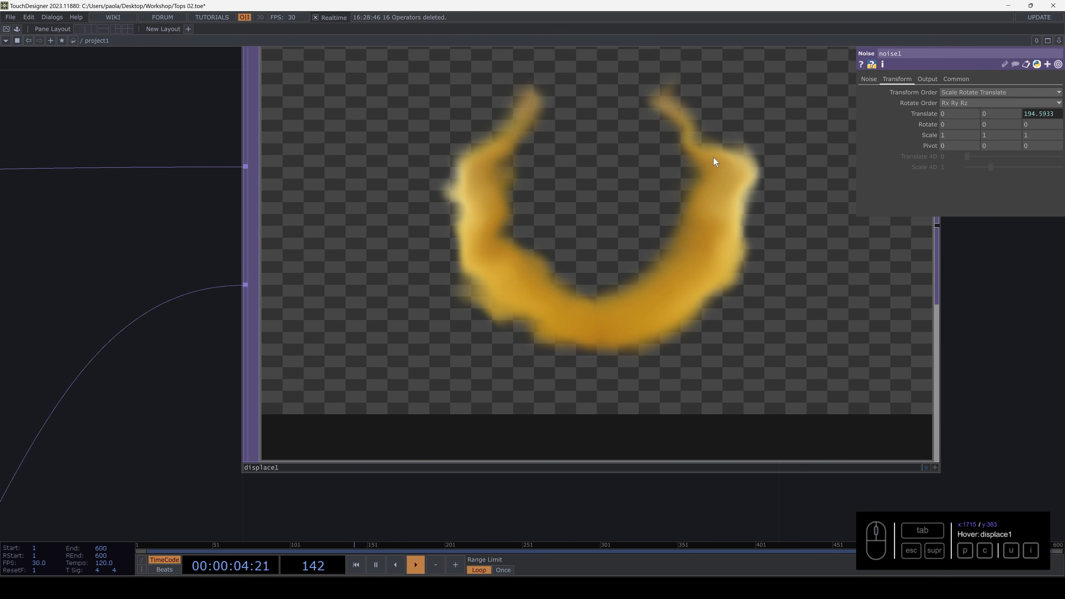
Speed up noise1's Z translation by changing its expression to absTime.seconds * 0.25
drag(965, 311, 902, 363)
click(1035, 113)
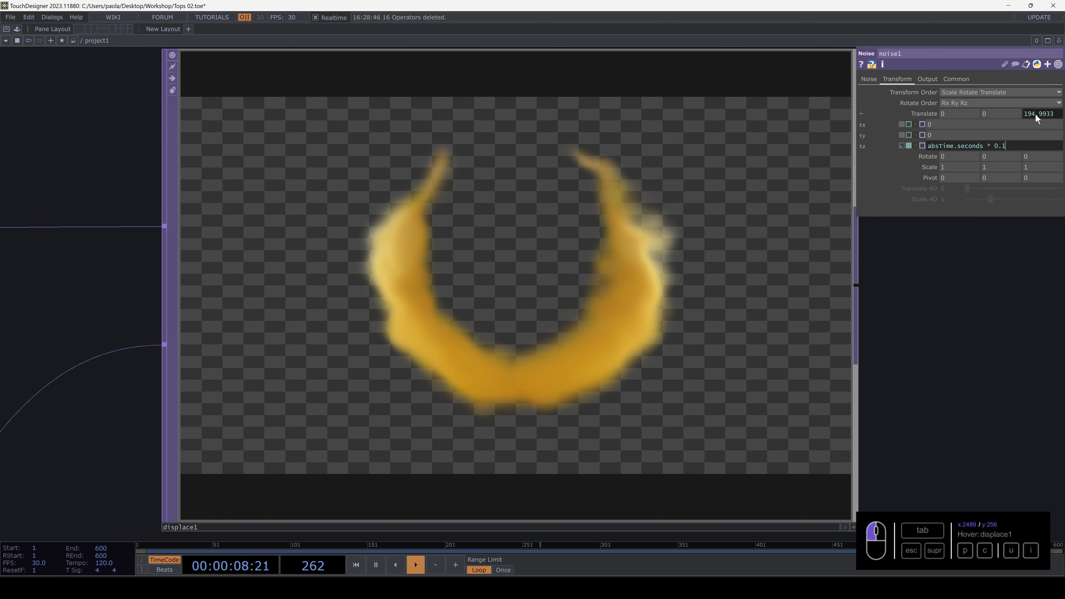
key(BackSpace)
text(25)
key(Return)
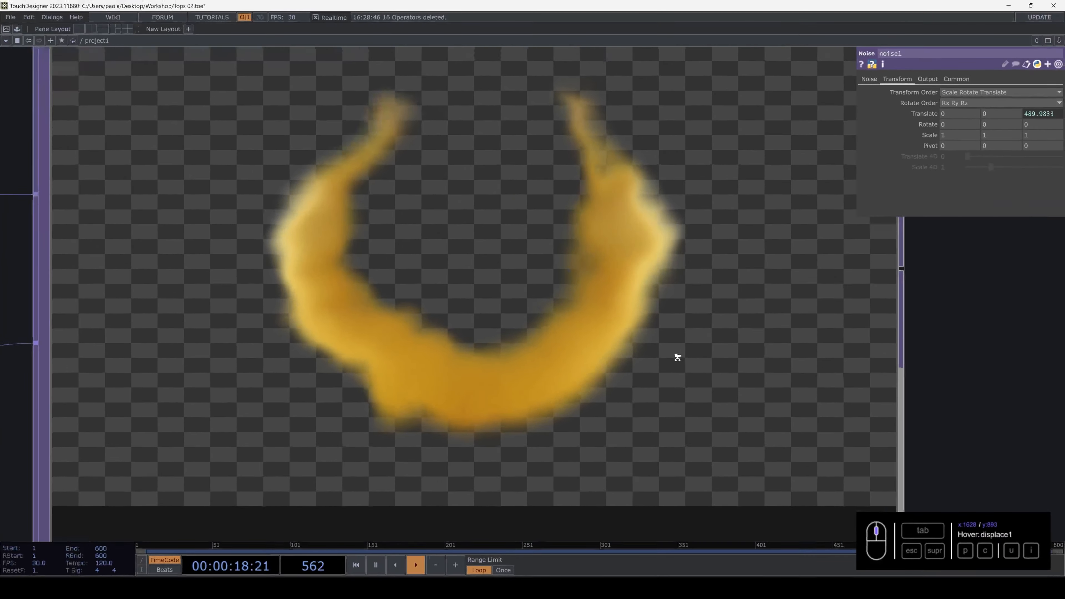
Review the node chain from moviefilein1 to displace1, inspecting blur1, transform1, mirror1 and the displaced image
scroll(677, 356, down, 10)
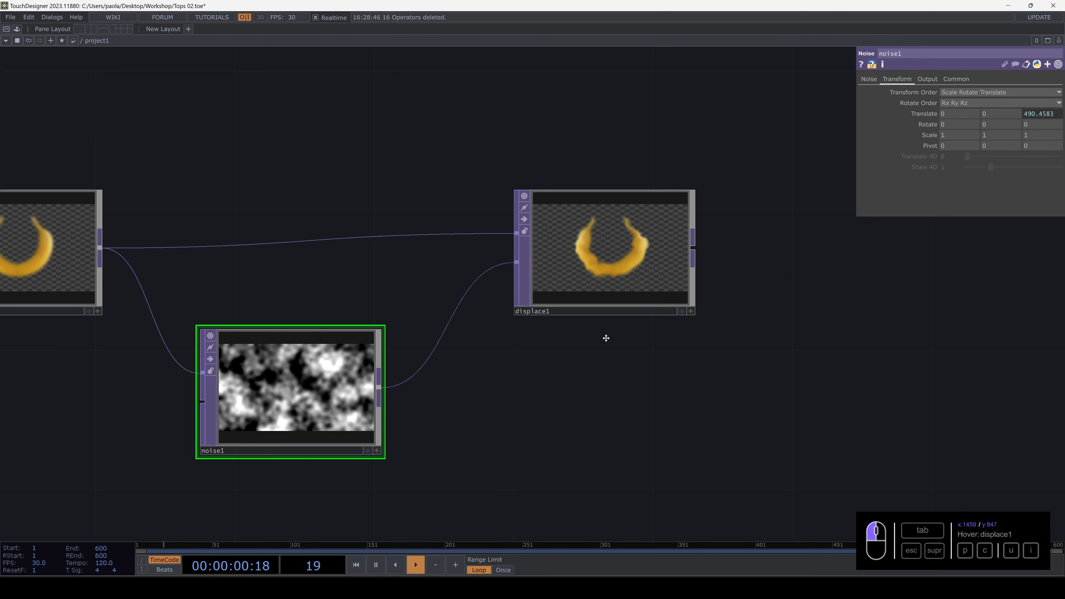
scroll(605, 349, down, 3)
drag(605, 349, 601, 376)
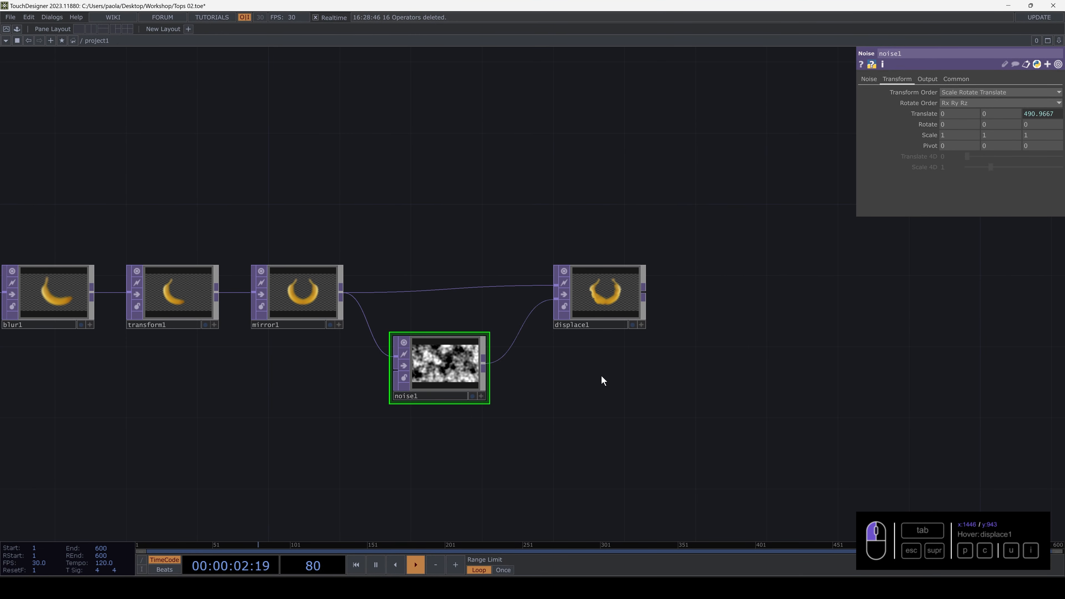
drag(449, 225, 710, 213)
click(318, 299)
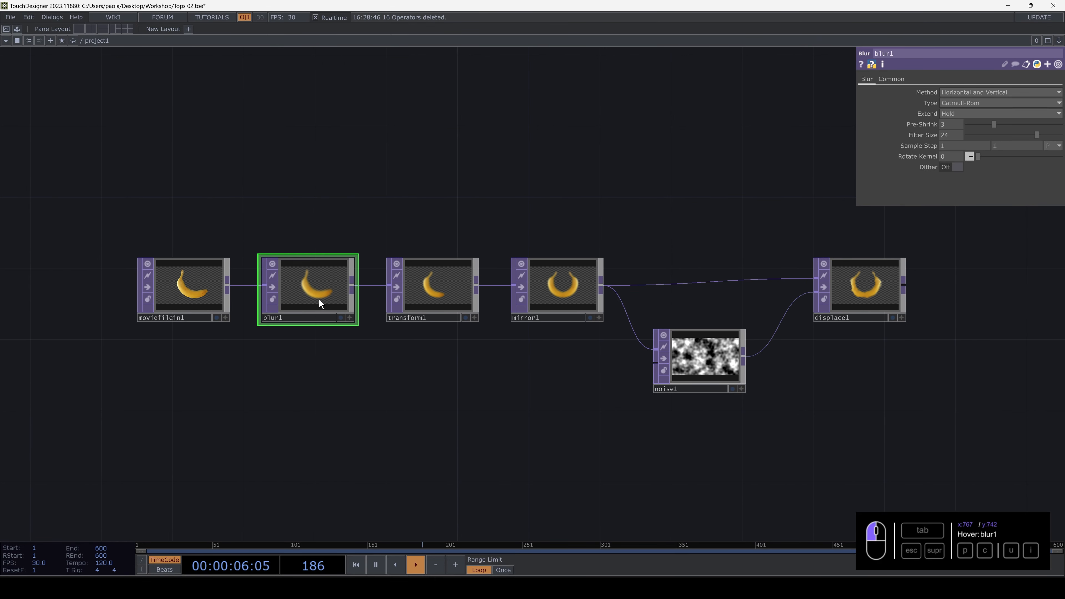
click(450, 293)
drag(485, 291, 354, 293)
click(413, 287)
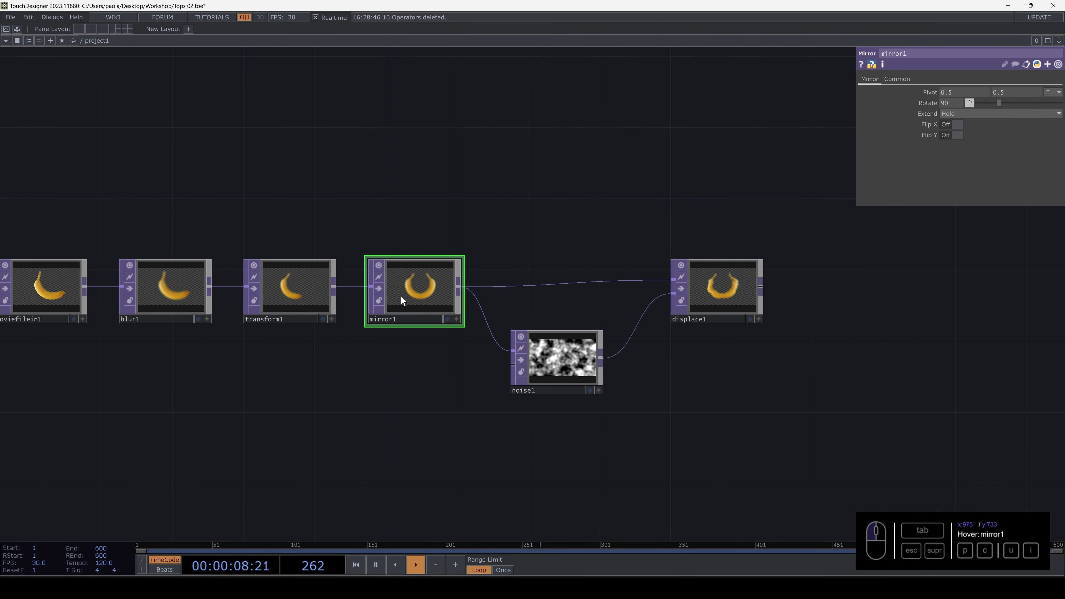
scroll(399, 295, up, 3)
scroll(401, 295, down, 1)
drag(621, 310, 320, 304)
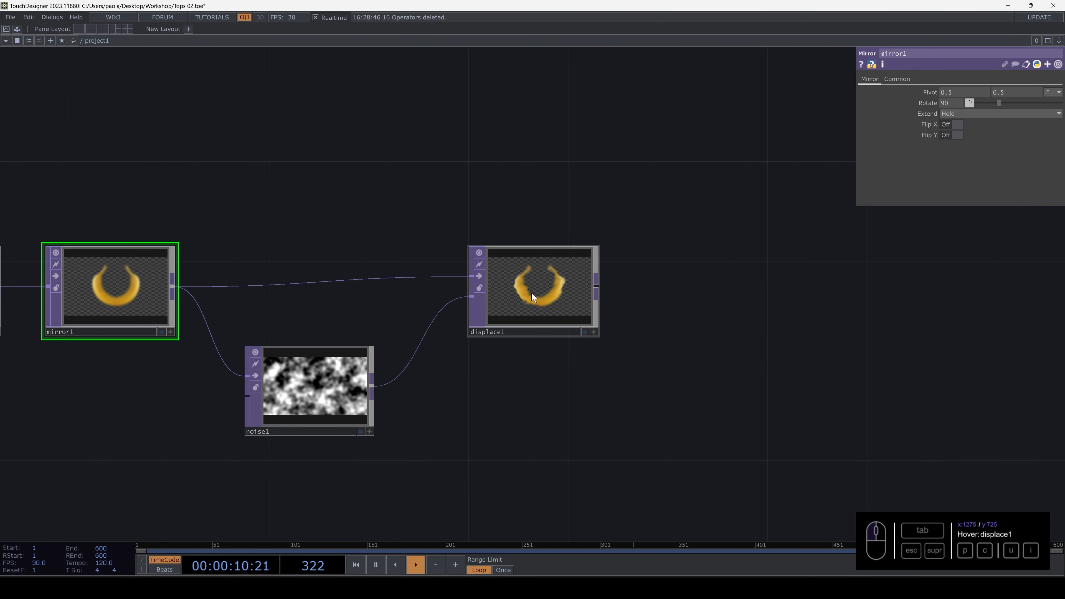
scroll(530, 292, up, 3)
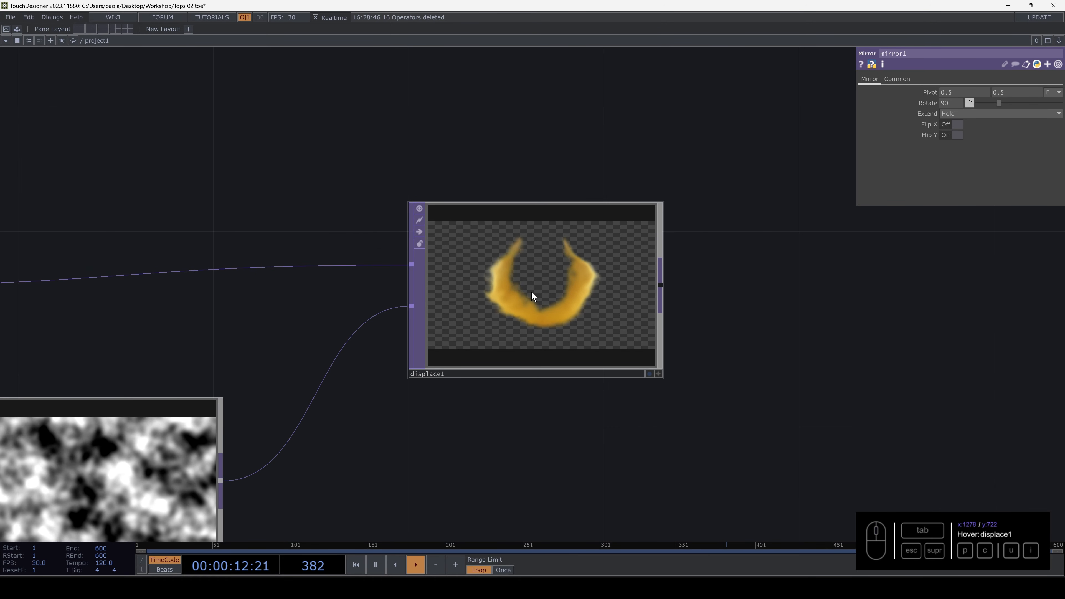
scroll(531, 291, down, 3)
drag(558, 370, 437, 387)
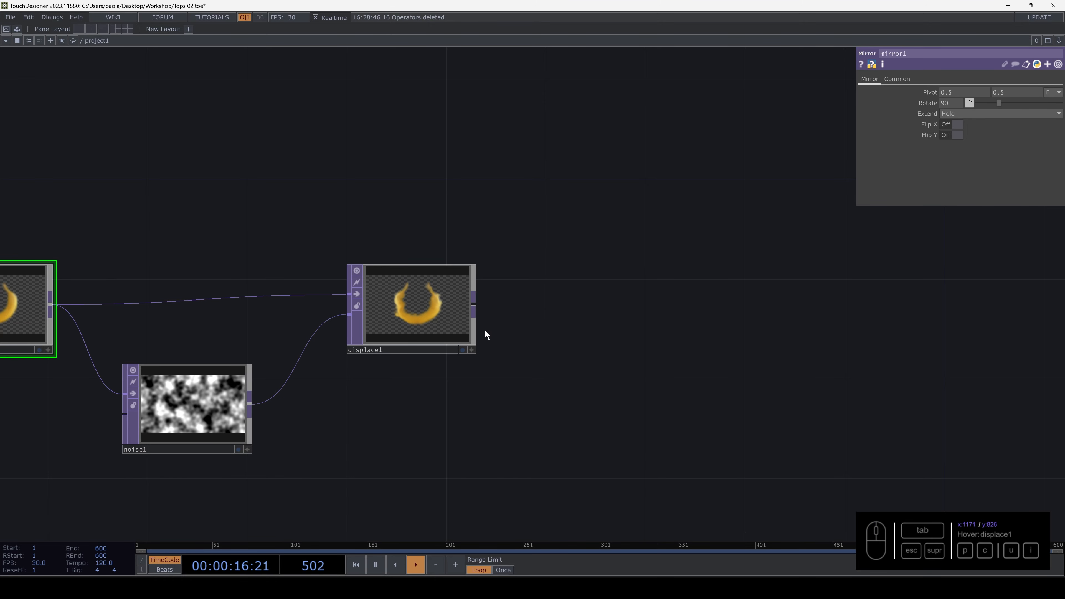
Add an HSV Adjust TOP fed by displace1's output and place it beside displace1
scroll(485, 330, up, 3)
click(470, 289)
key(Tab)
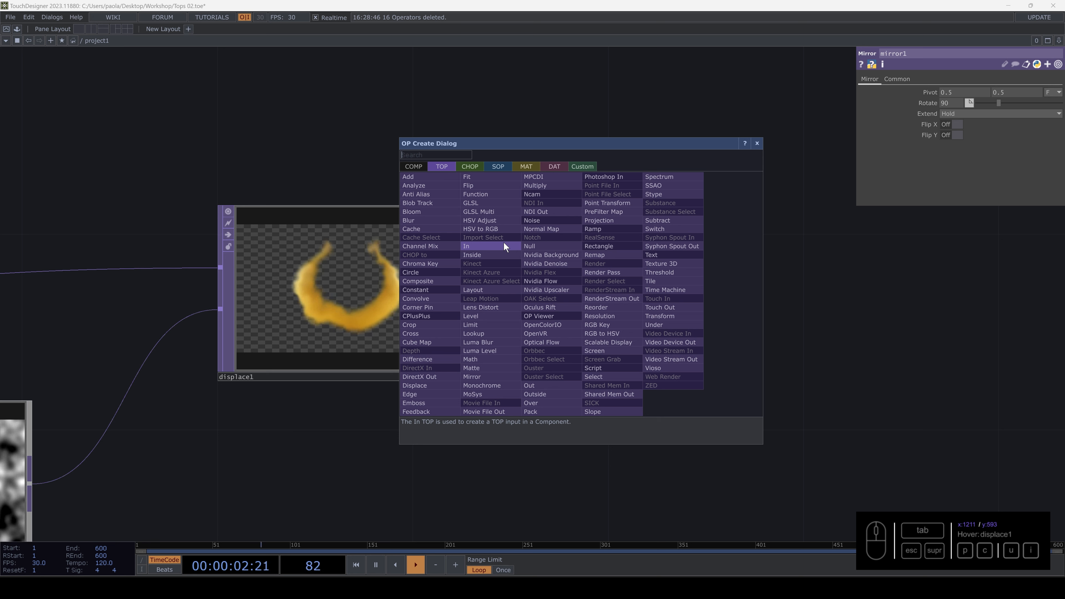
click(489, 221)
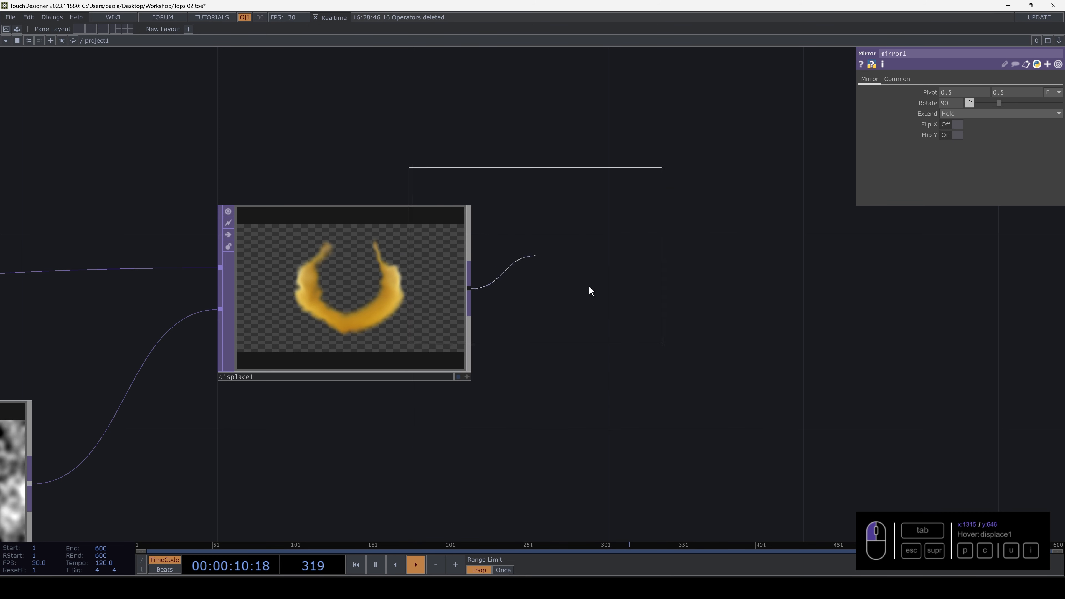
click(636, 293)
drag(810, 318, 646, 335)
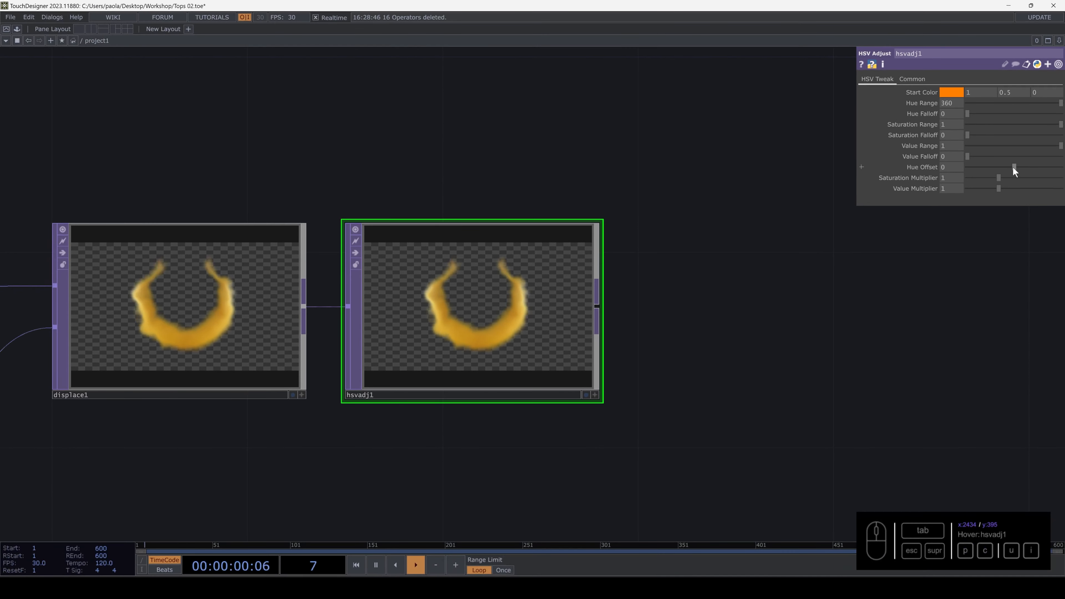
Set hsvadj1's Hue Offset to -134 and its Saturation Multiplier to 1.09
drag(963, 289, 950, 289)
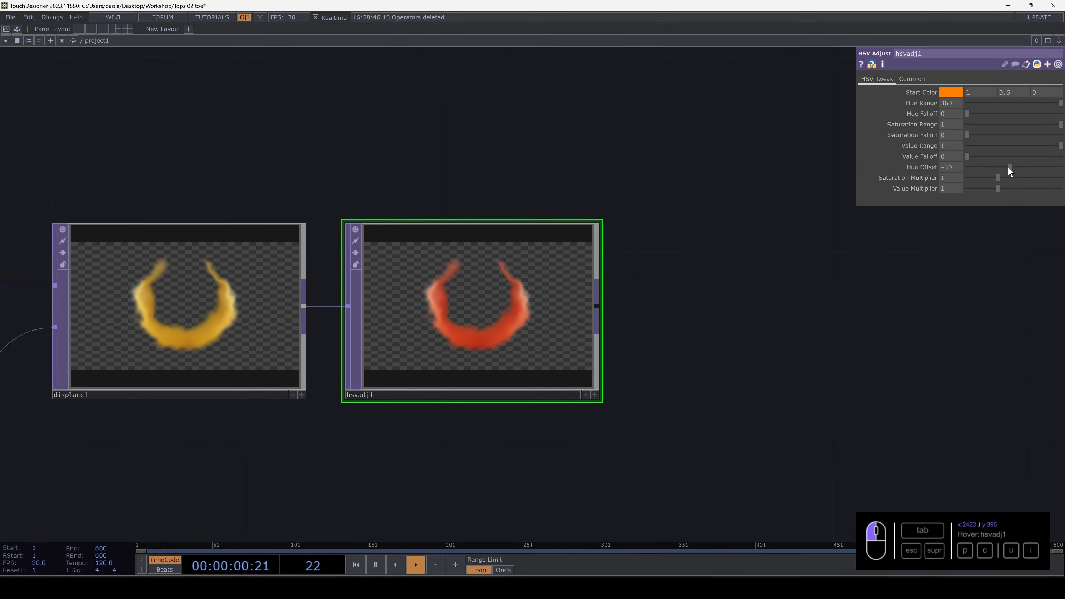
drag(1008, 167, 996, 168)
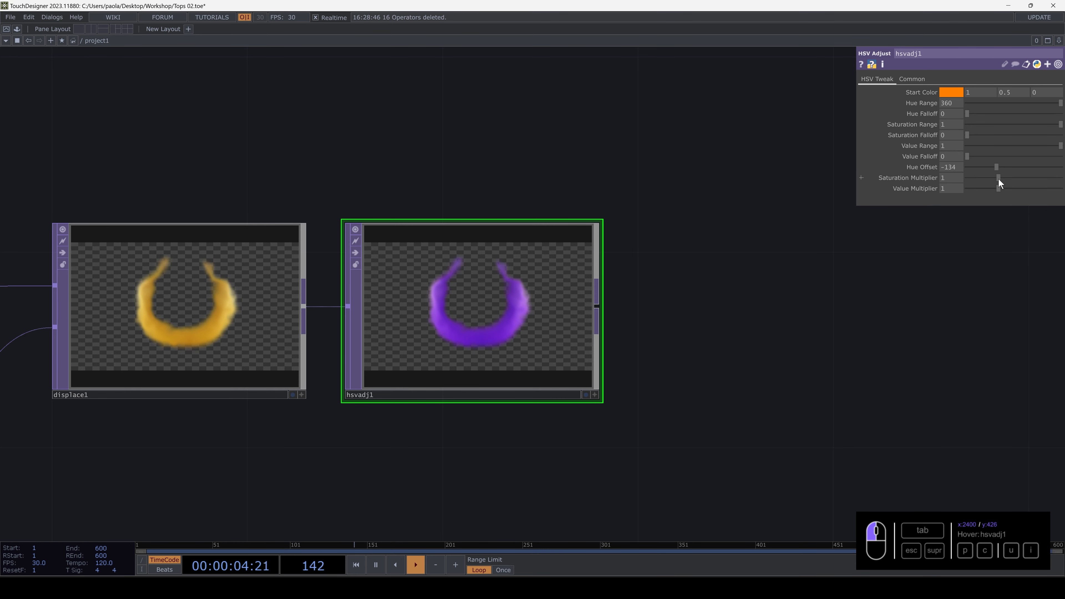
drag(999, 180, 1000, 177)
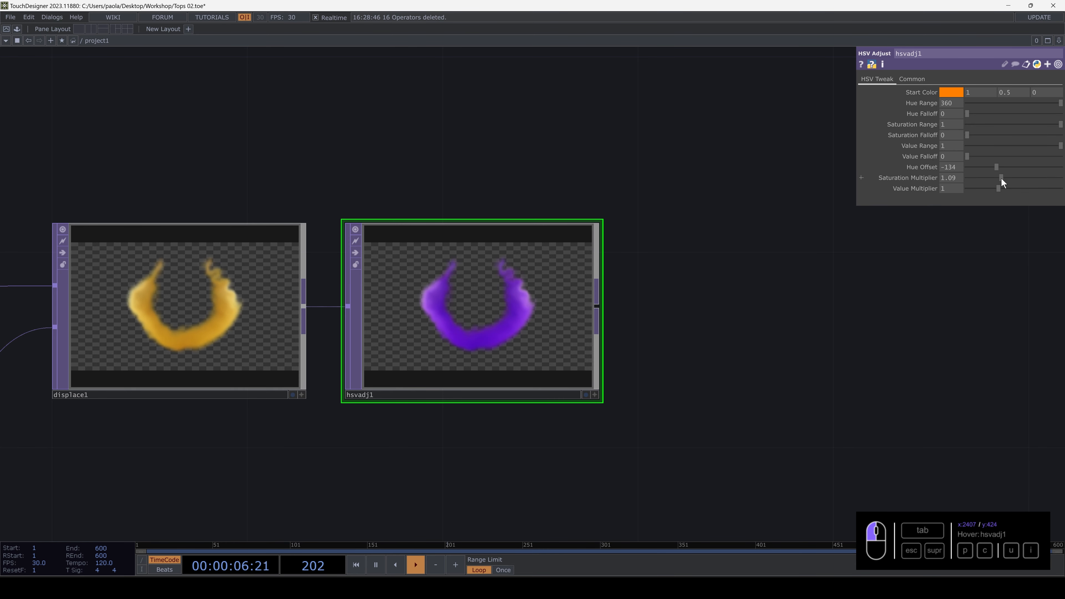
Add a Level TOP fed by hsvadj1's output and place it beside hsvadj1
drag(634, 308, 544, 312)
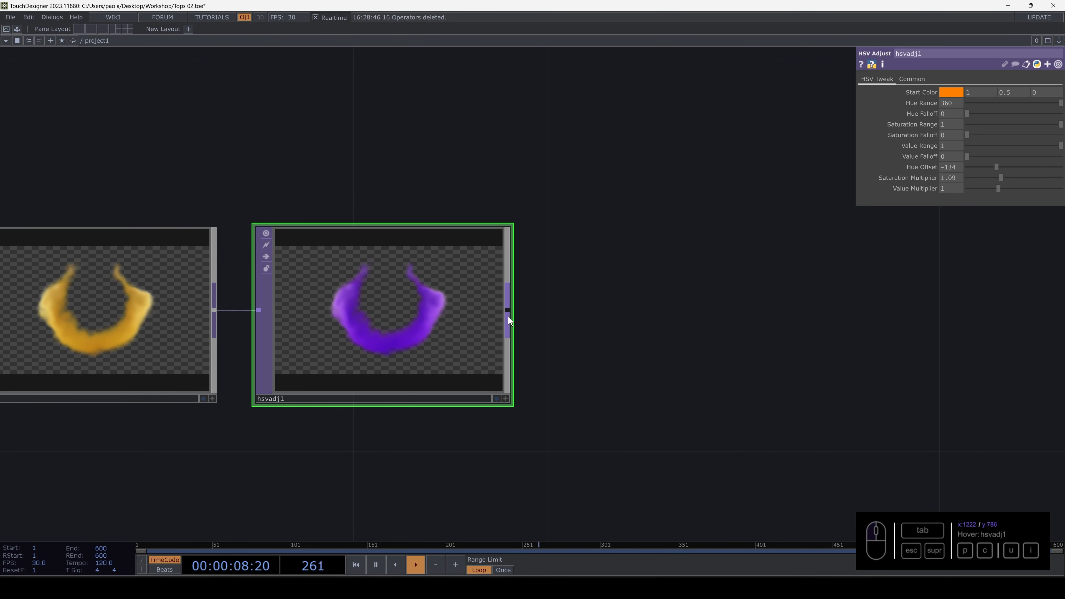
key(Tab)
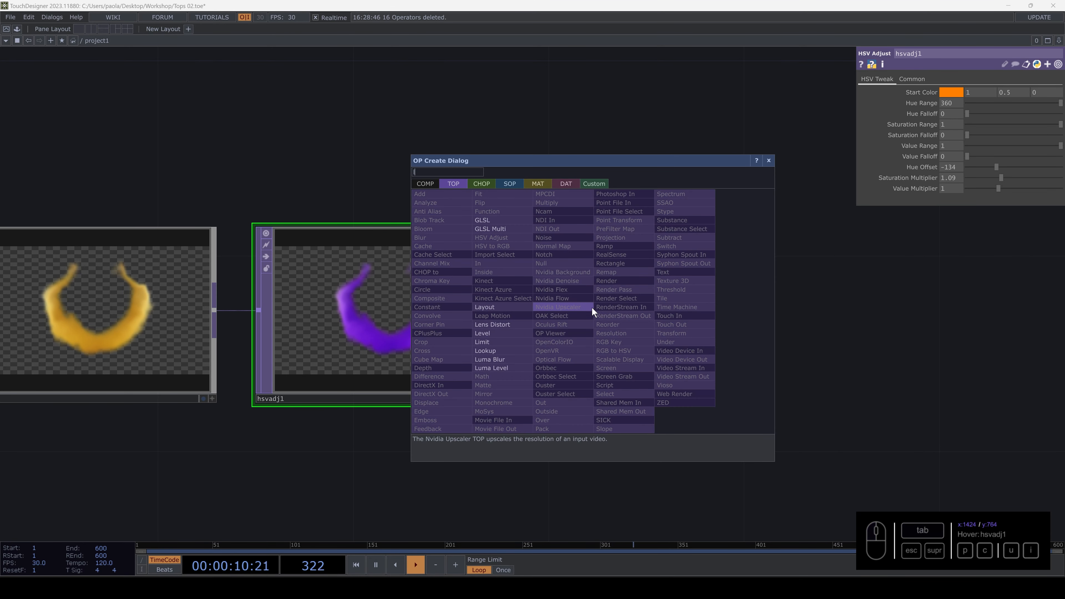
click(482, 333)
click(687, 309)
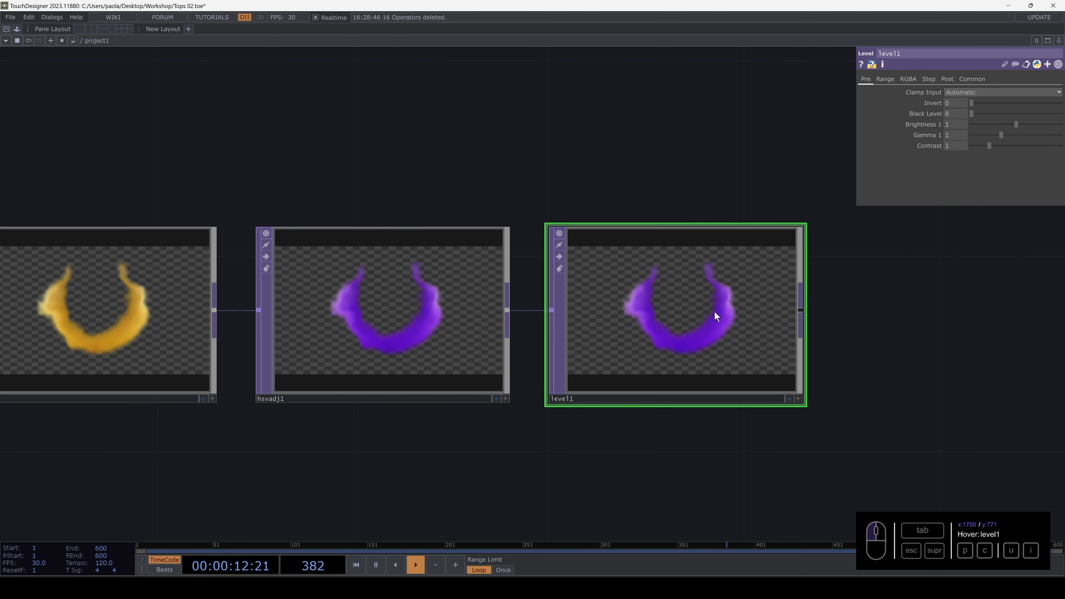
Set level1's Brightness 1 to 1.3, Gamma 1 to 0.95 and Contrast to 1
drag(850, 319, 777, 322)
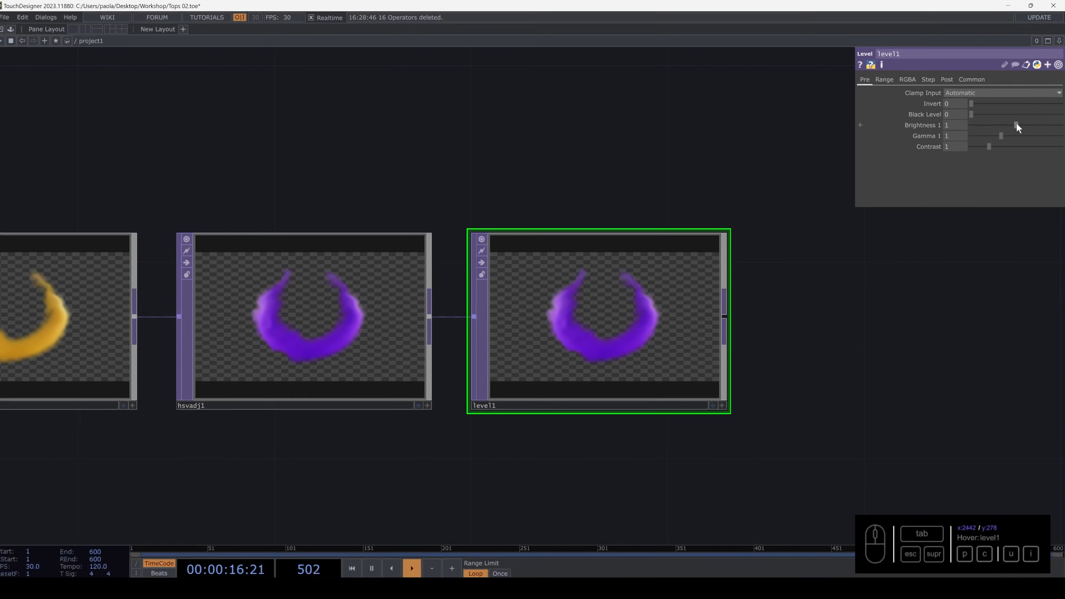
drag(1016, 125, 995, 145)
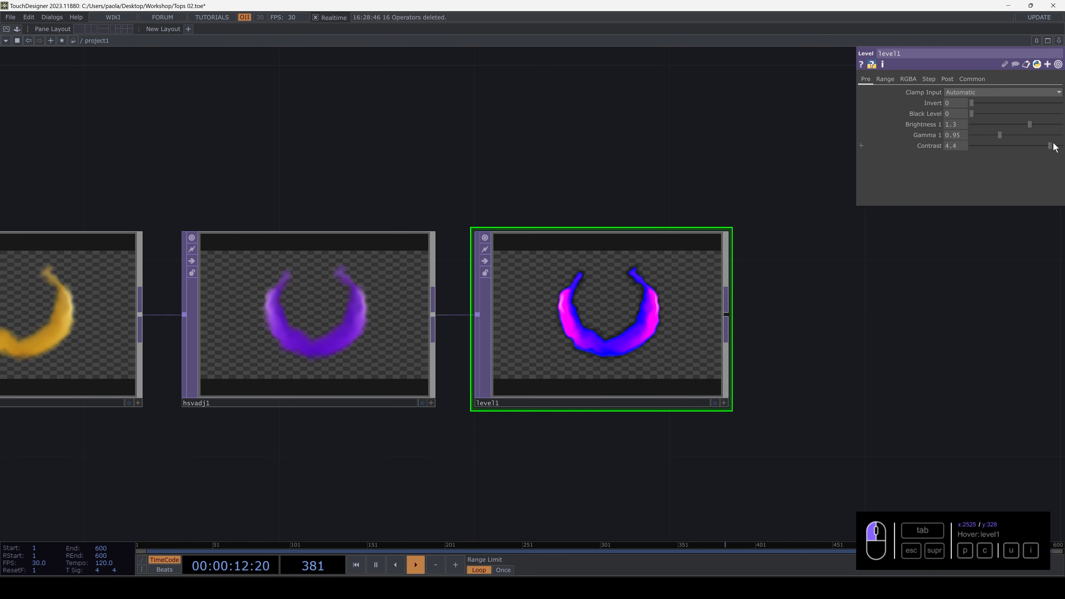
drag(1054, 146, 1005, 156)
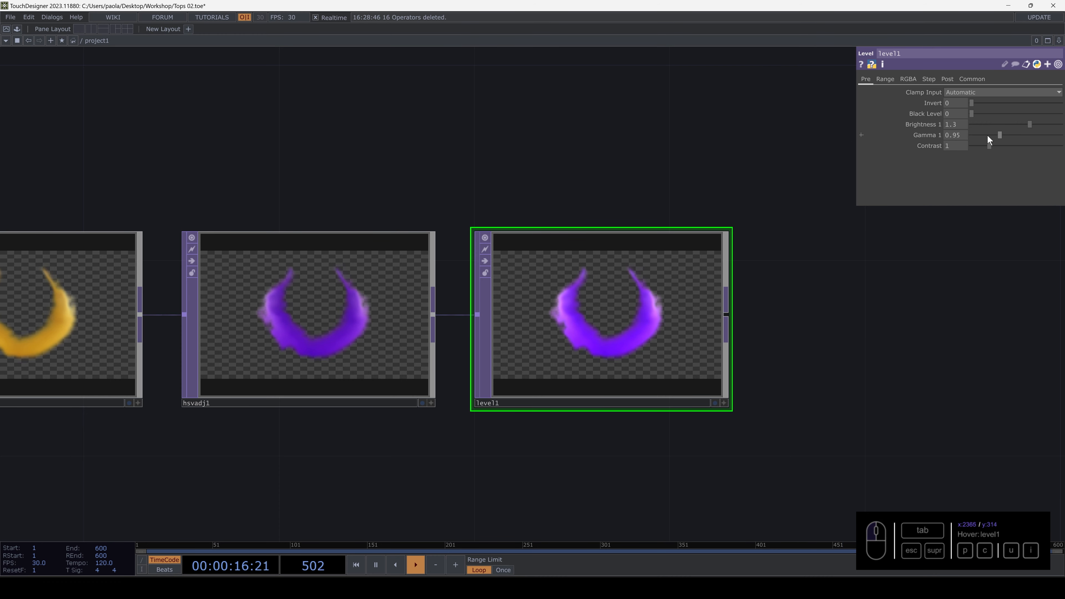
mouse_move(998, 135)
mouse_down()
mouse_move(1030, 137)
mouse_move(1001, 122)
mouse_move(1024, 126)
mouse_move(1009, 129)
mouse_up()
key(ctrl+z)
key(ctrl+z)
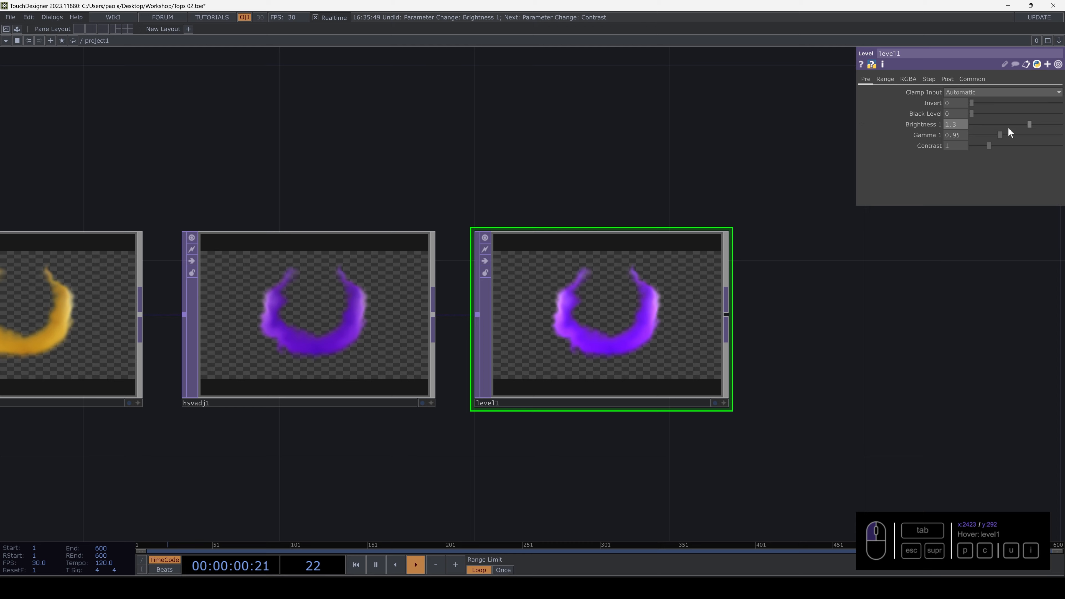
Set level1's High R to 0.864 and High G to 0.837 among its RGBA parameters
drag(843, 276, 778, 245)
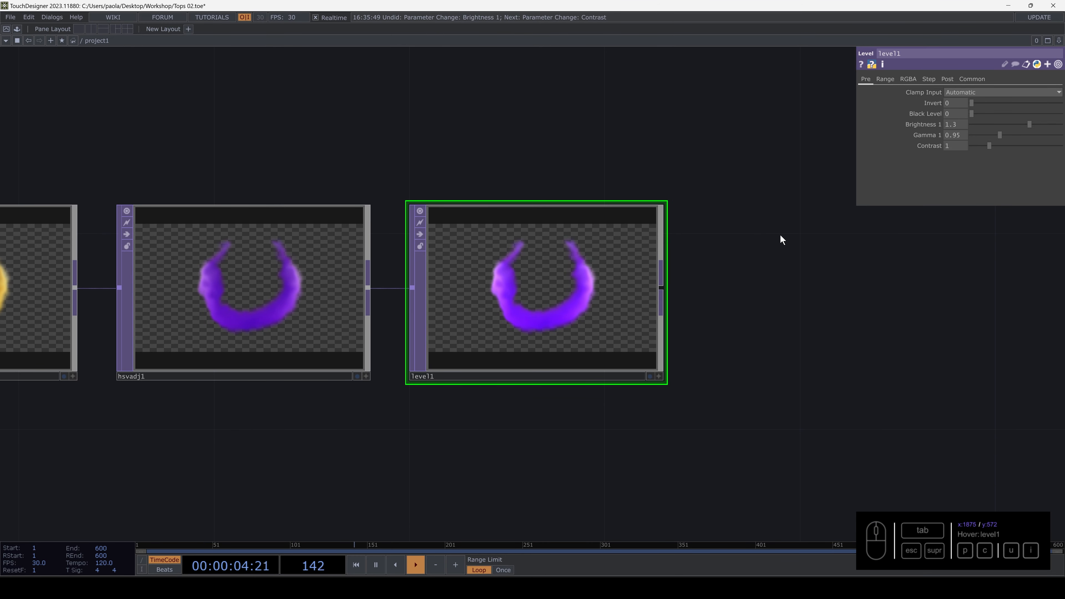
click(911, 79)
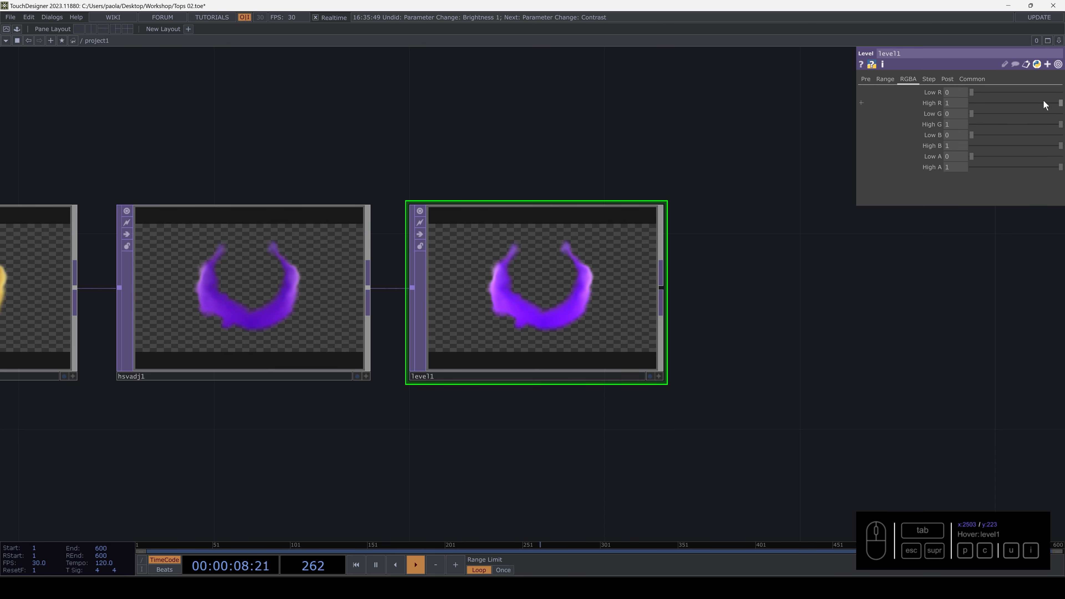
mouse_move(1061, 105)
mouse_down()
mouse_move(964, 102)
mouse_move(1060, 104)
mouse_move(1059, 126)
mouse_up()
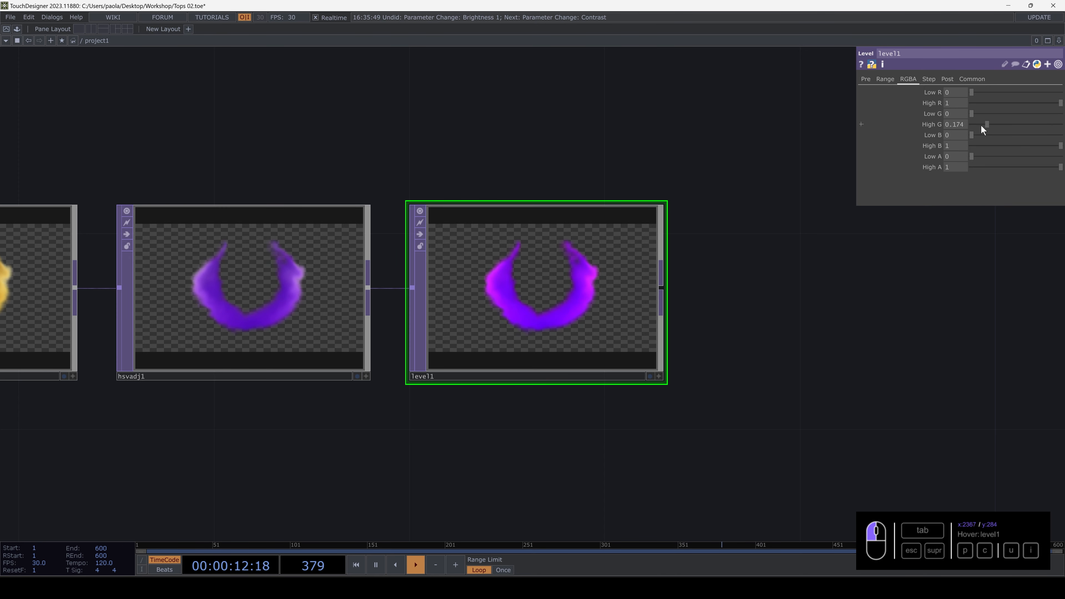
drag(981, 125, 1054, 125)
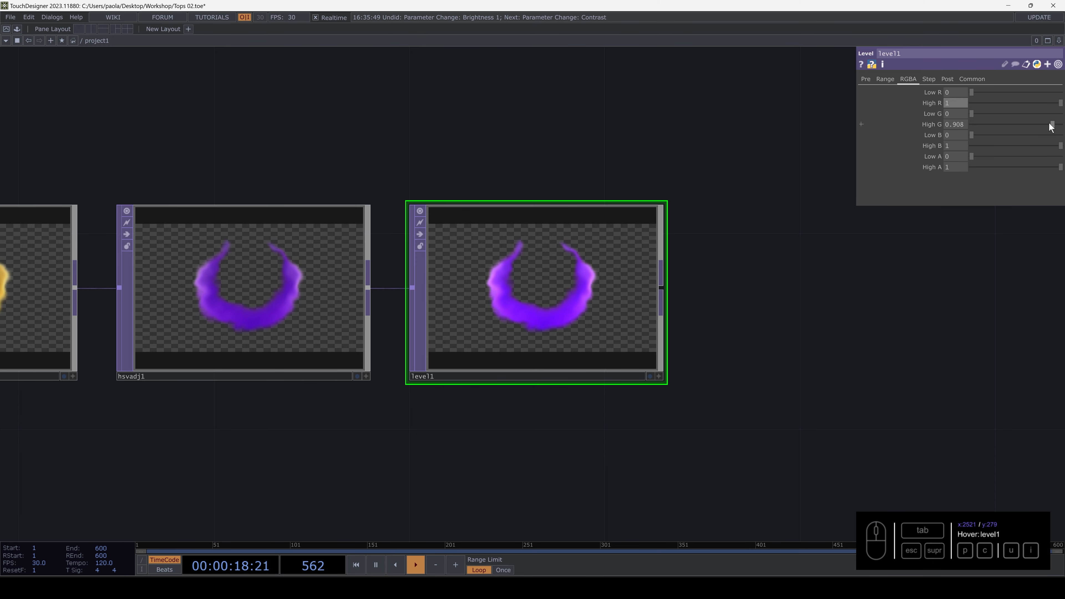
drag(1048, 122, 1047, 103)
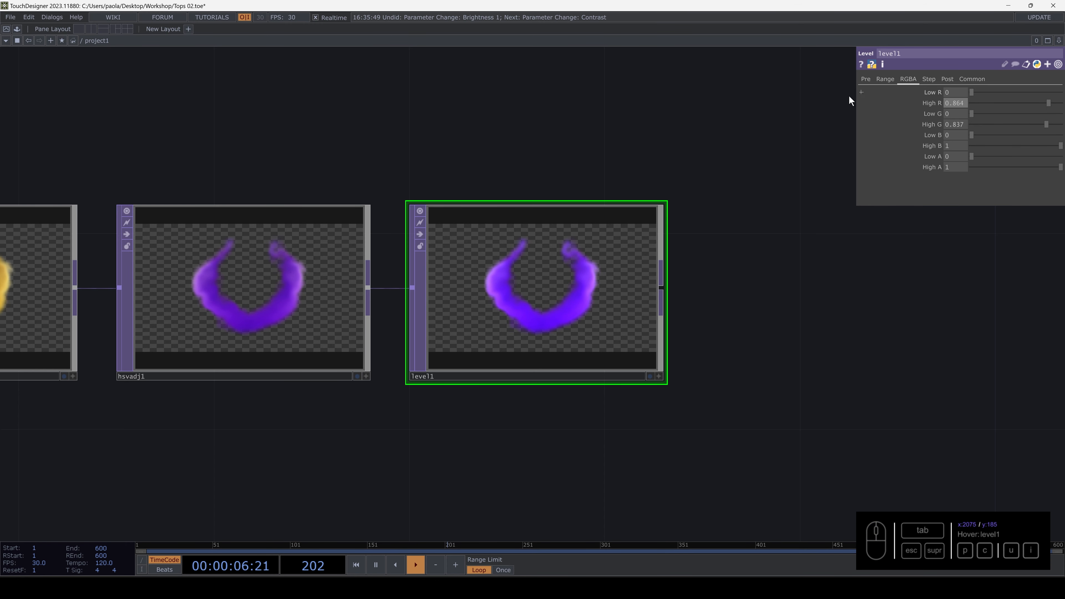
click(865, 80)
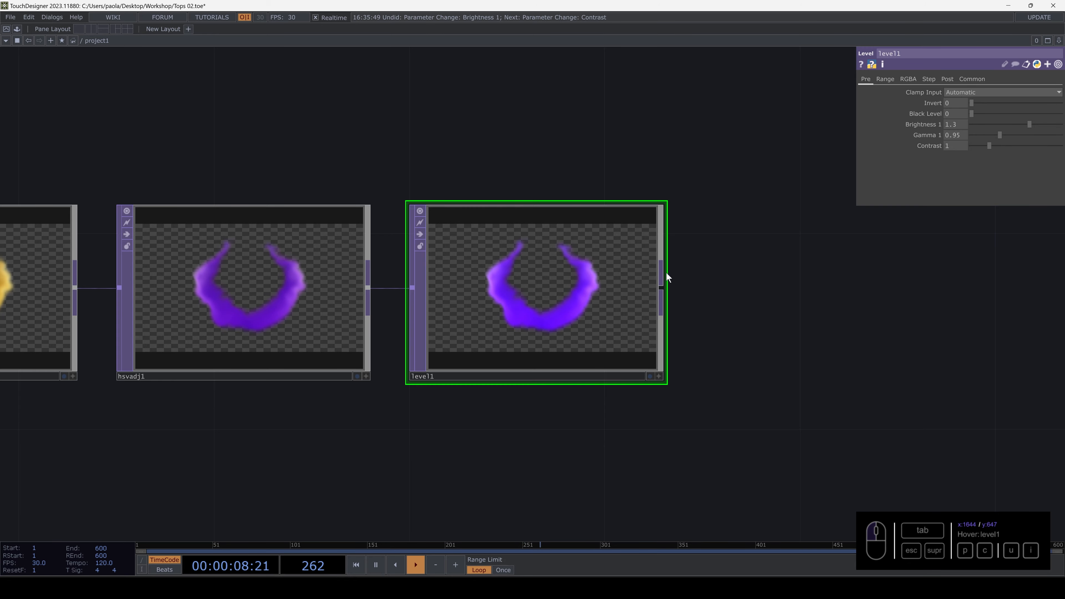
Review the node chain from mirror1 through noise1 and displace1 to level1, inspecting the displace1 and mirror1 parameters
scroll(606, 280, up, 2)
scroll(604, 285, down, 5)
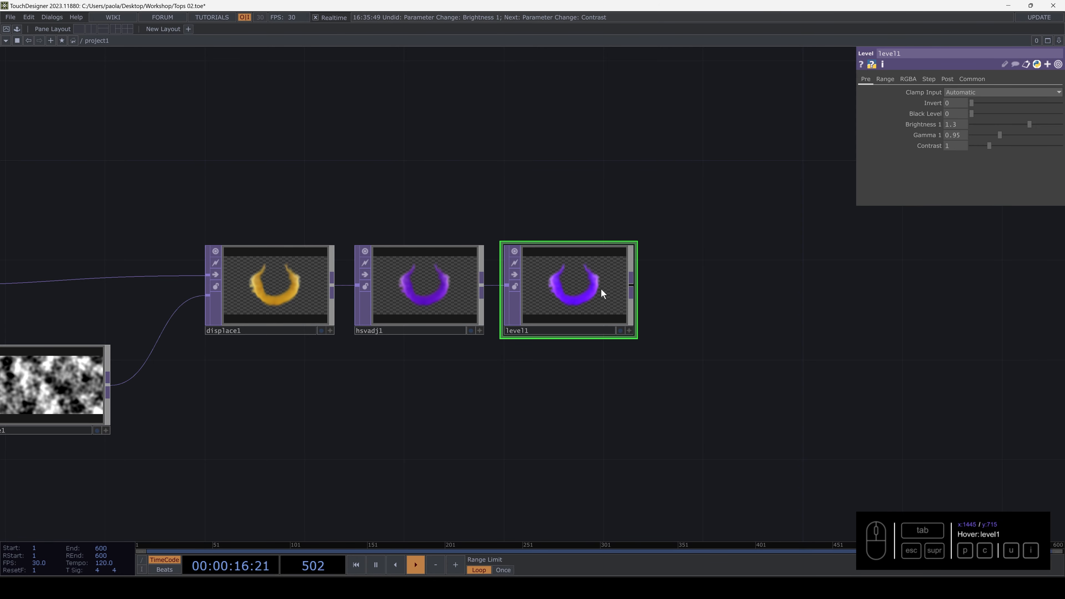
drag(432, 203, 613, 177)
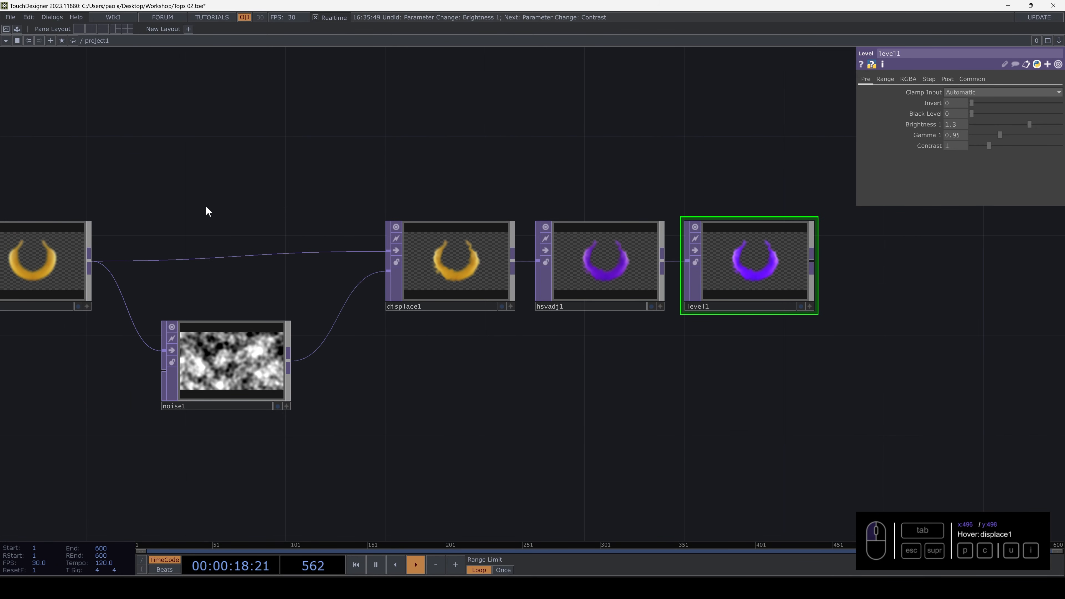
right_drag(207, 210, 292, 314)
right_drag(476, 419, 477, 420)
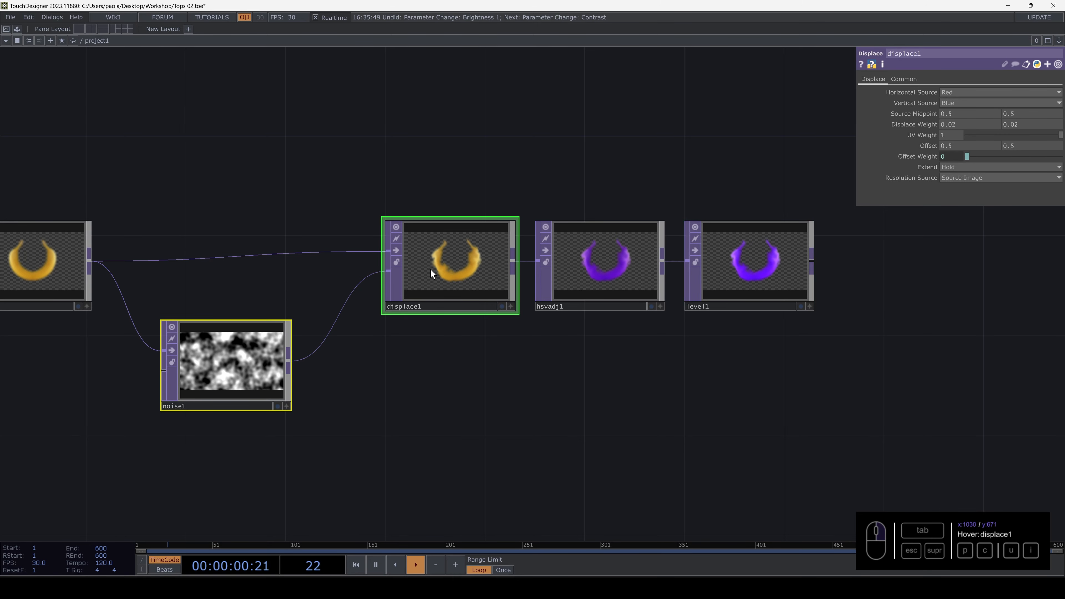
click(430, 269)
mouse_move(690, 405)
mouse_down()
mouse_move(617, 407)
mouse_move(854, 405)
mouse_up()
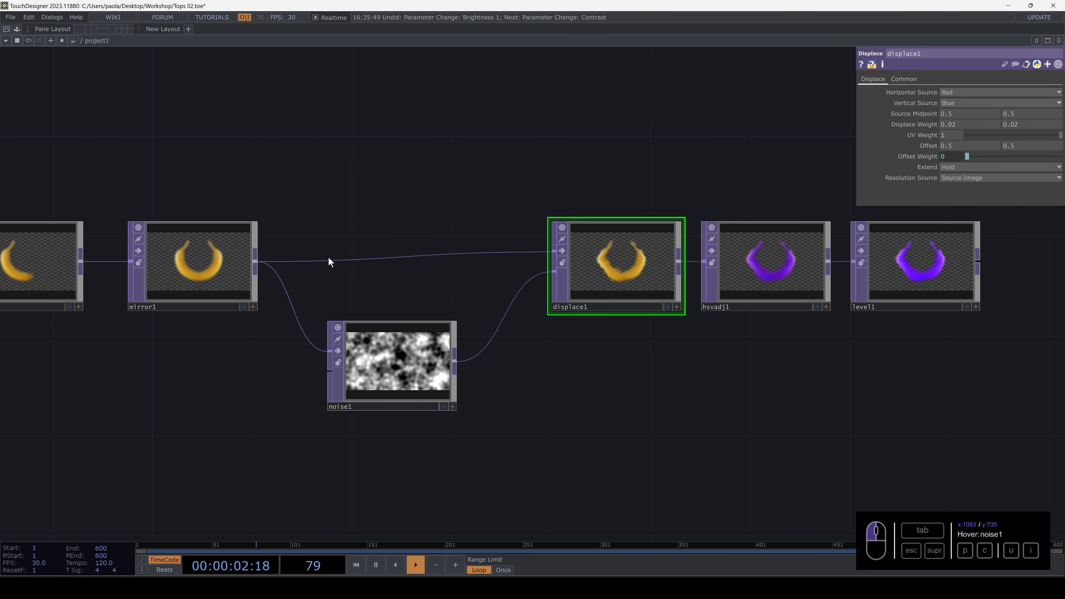
mouse_move(440, 230)
mouse_down()
mouse_move(695, 266)
mouse_move(267, 251)
mouse_up()
click(411, 316)
drag(692, 223, 417, 224)
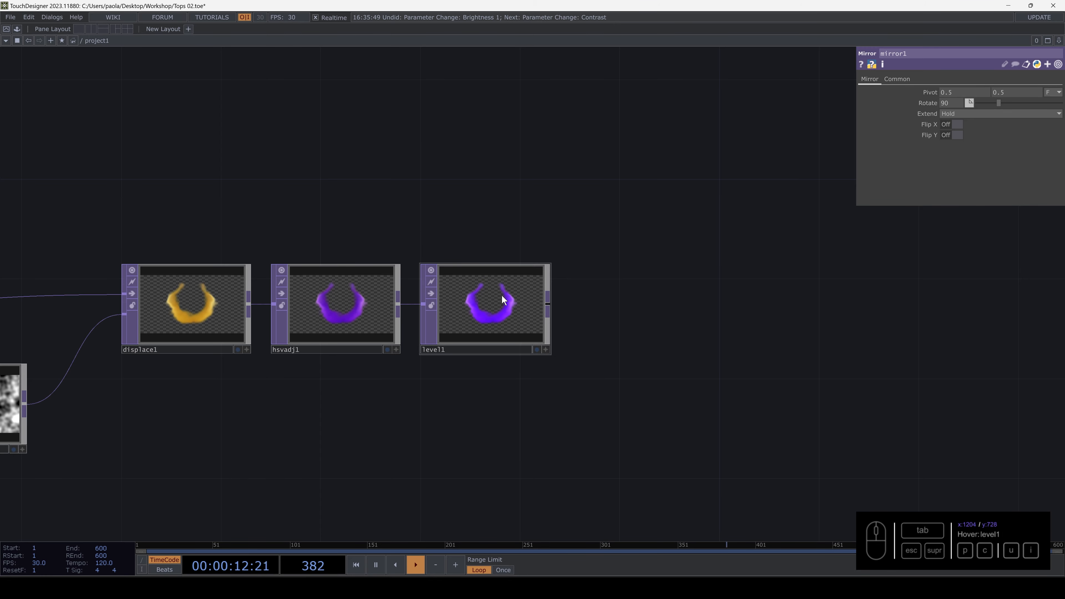
Add a Feedback TOP fed by level1's output
scroll(503, 300, down, 3)
drag(595, 280, 421, 286)
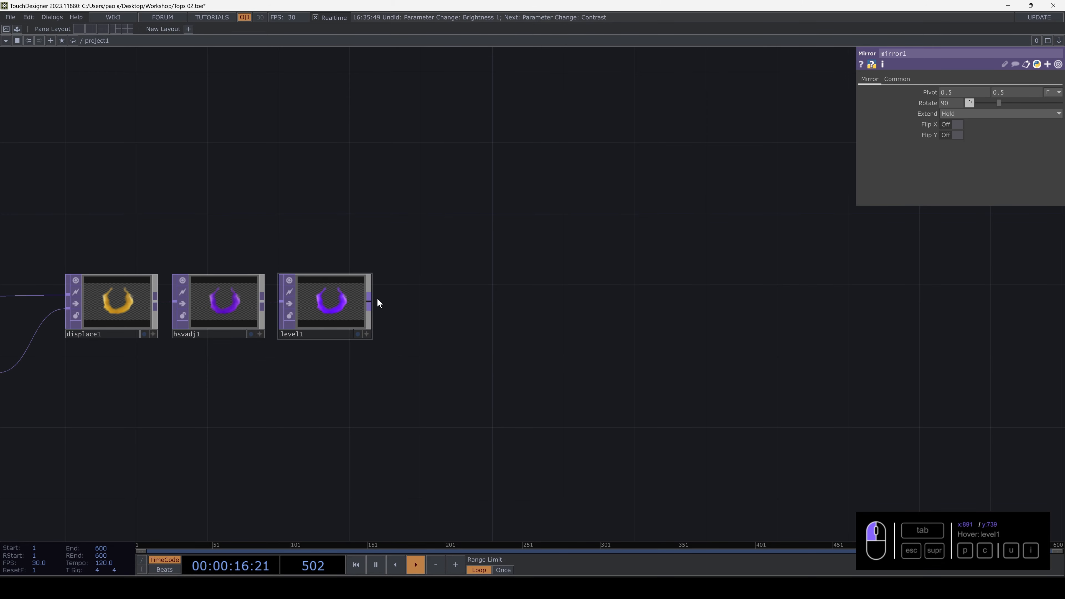
key(Tab)
text(fee)
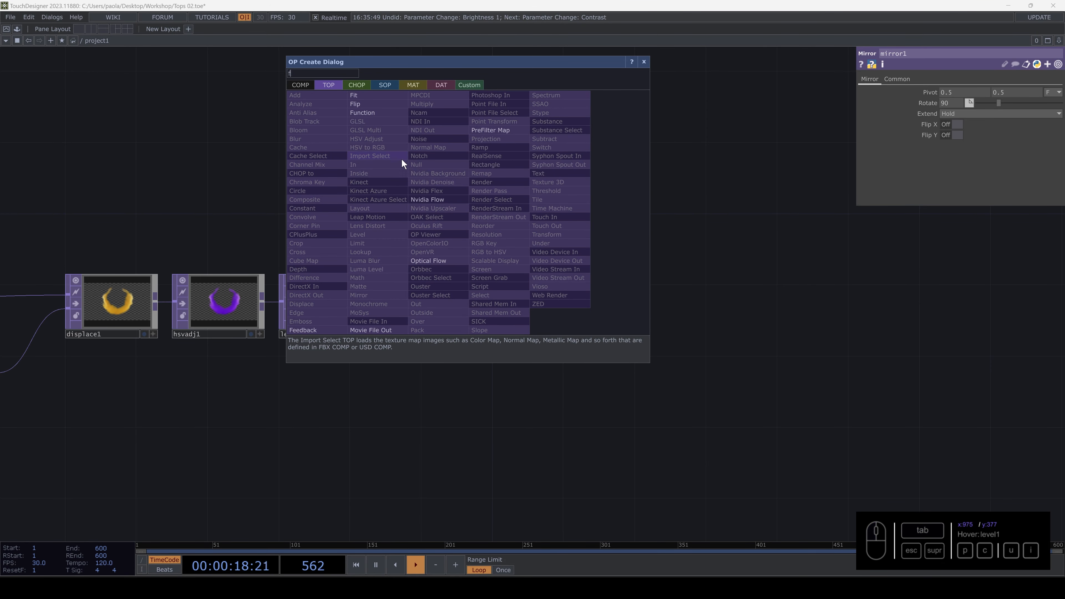
click(325, 330)
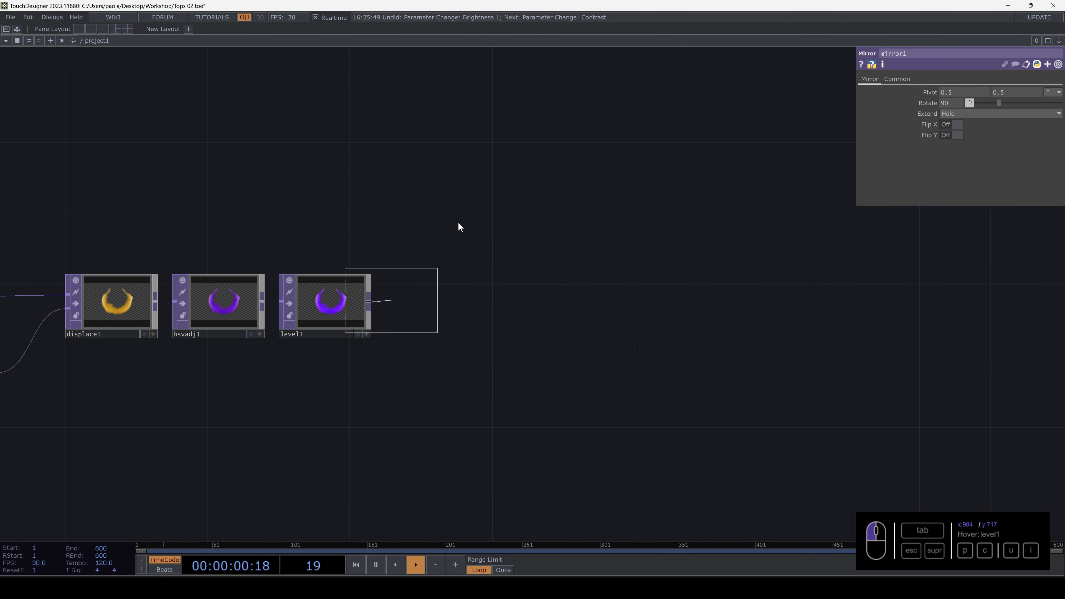
Place a Feedback TOP fed by level1, up and to the right of it in the network
click(477, 217)
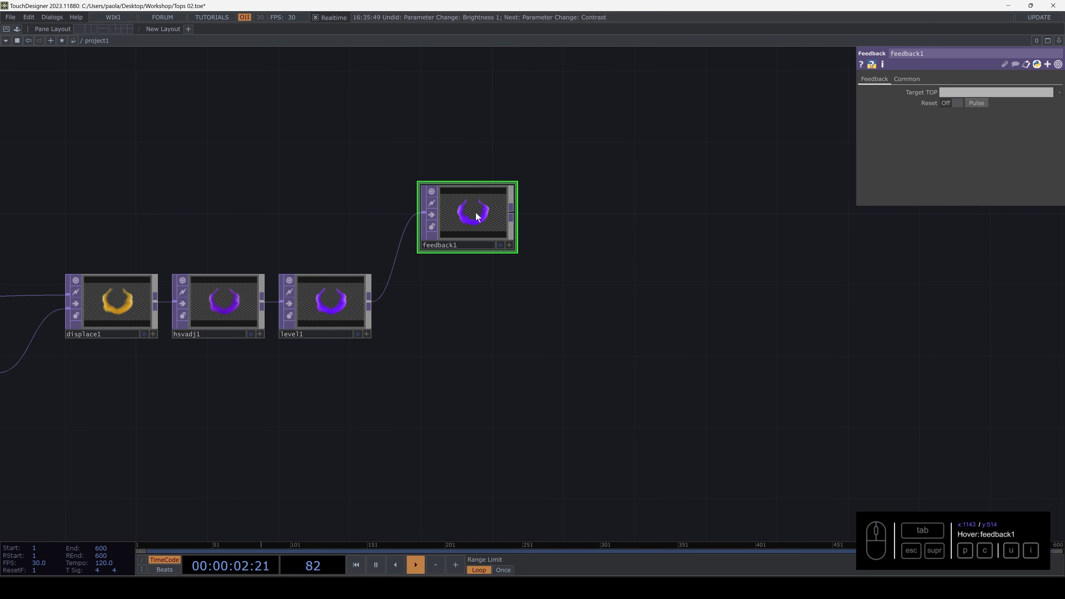
scroll(477, 217, up, 3)
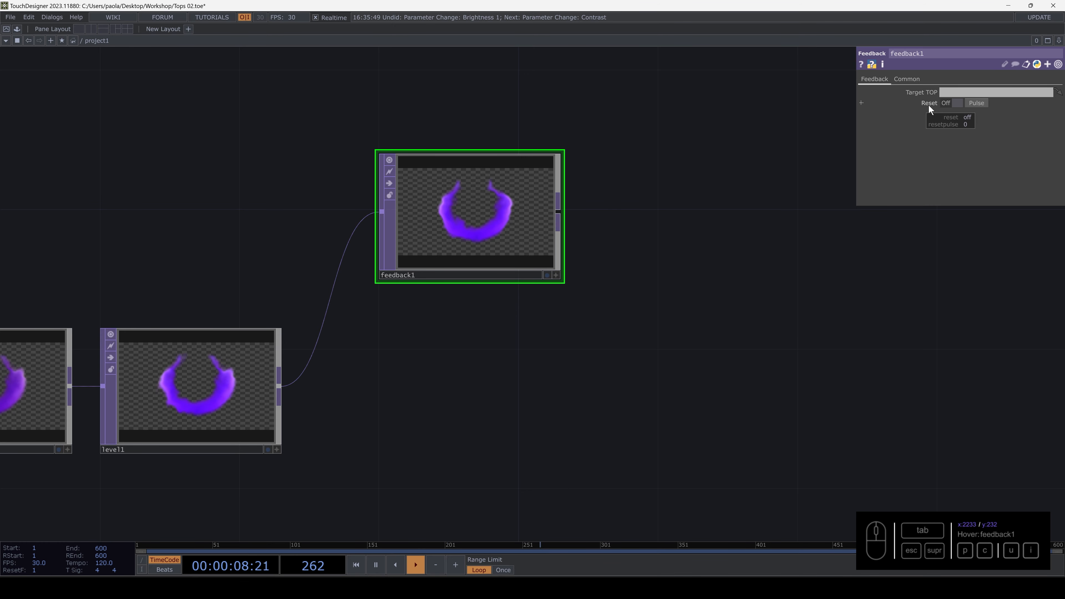
click(972, 105)
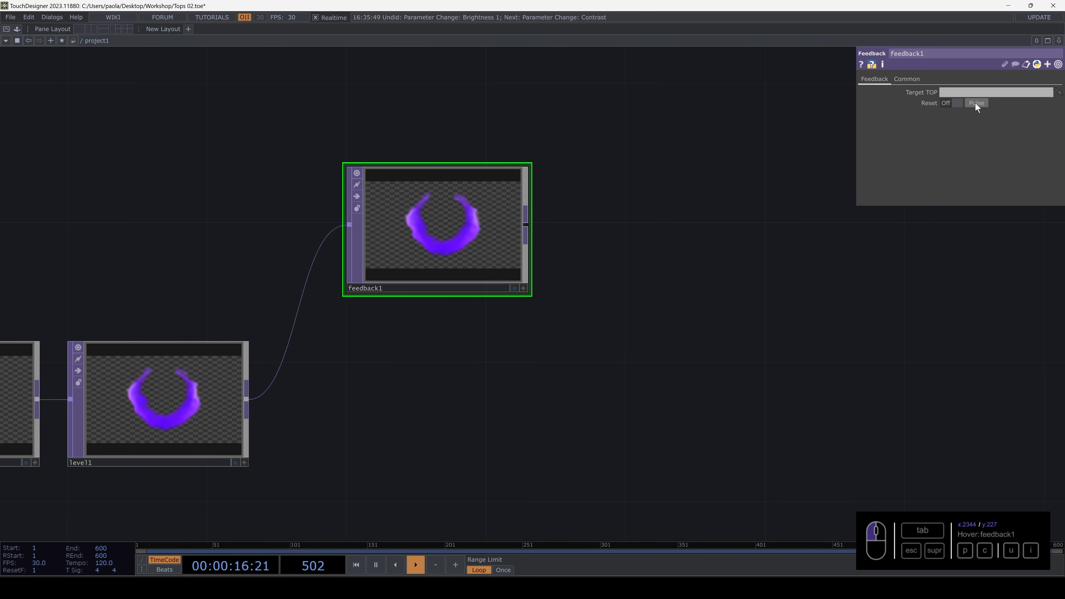
Add a Transform TOP connected to the output of feedback1
drag(551, 270, 454, 252)
drag(429, 209, 517, 202)
key(Tab)
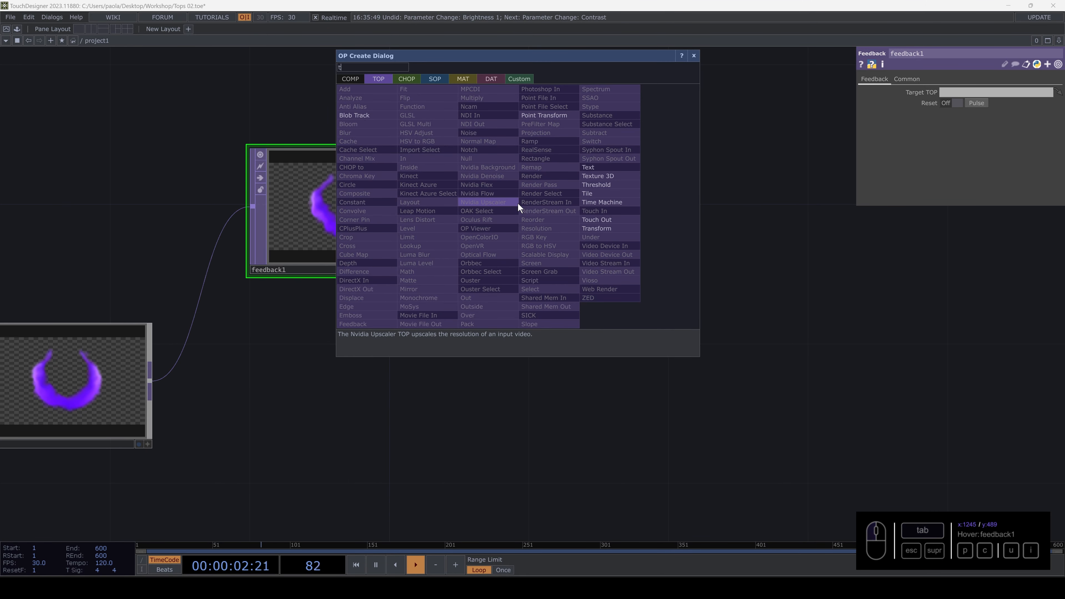
click(588, 227)
click(547, 218)
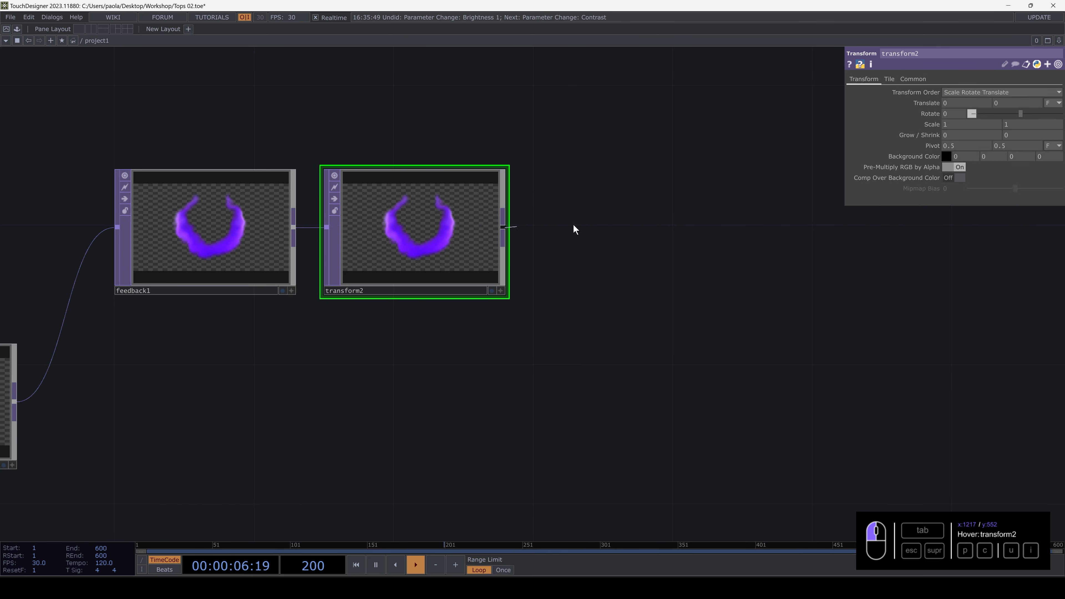
Add a Level TOP after transform2 and line it up close beside that node
drag(502, 223, 583, 225)
key(Tab)
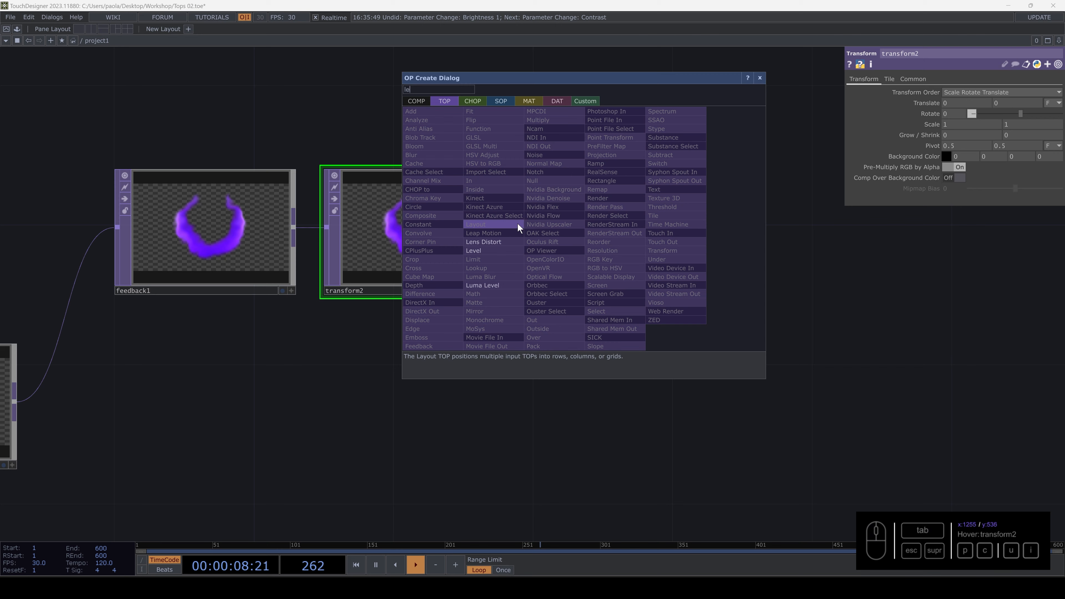
click(486, 249)
click(652, 225)
scroll(579, 260, up, 3)
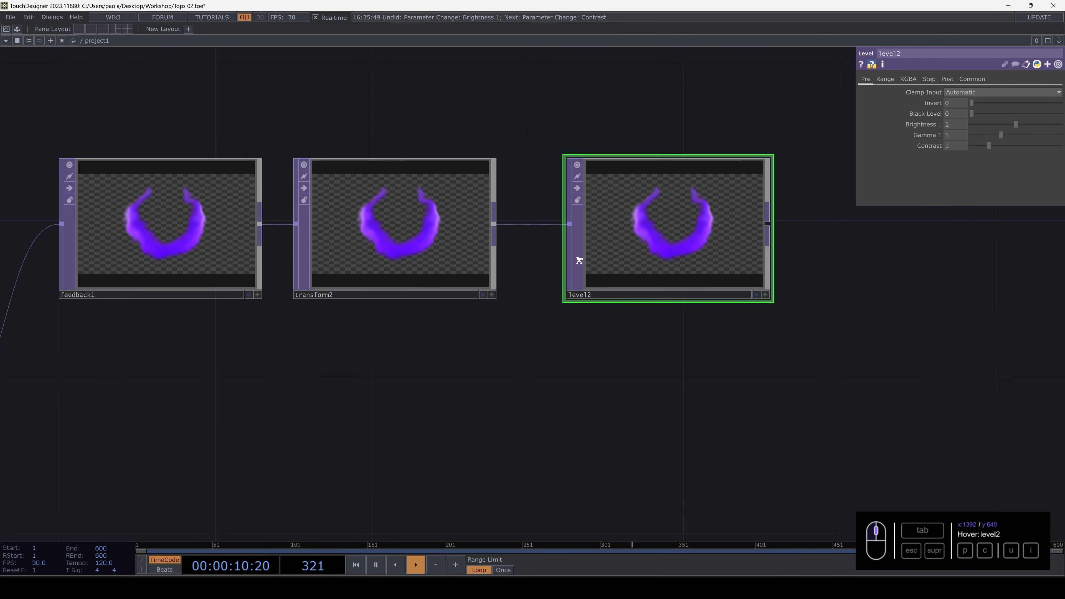
scroll(579, 260, down, 5)
drag(633, 242, 616, 241)
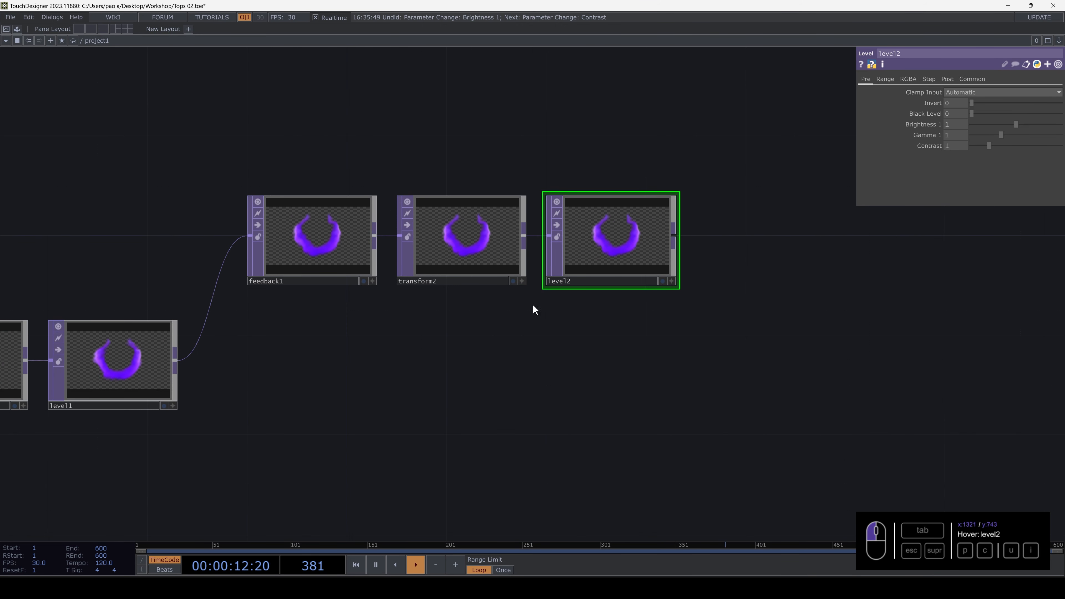
Add a Composite TOP fed by level1, placed below and to the right of level2
click(471, 237)
drag(452, 328, 389, 281)
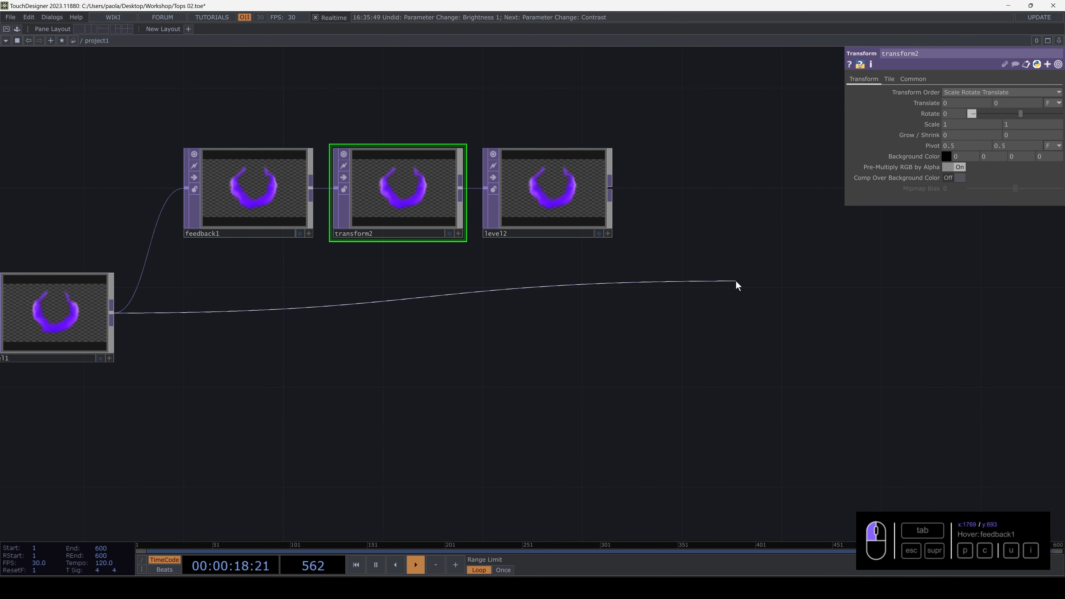
key(Tab)
text(co)
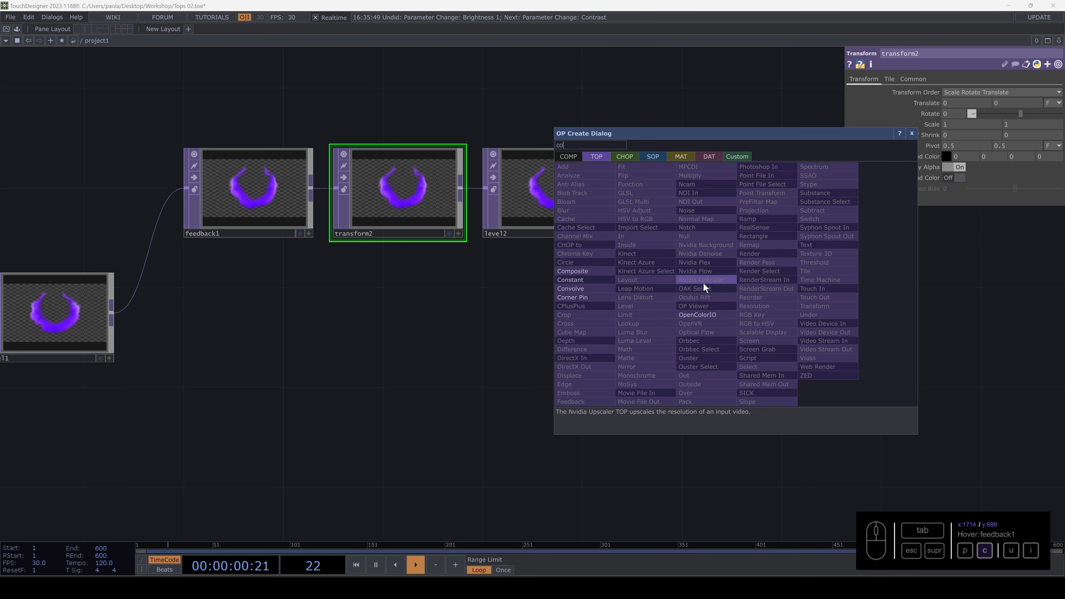
click(592, 272)
click(765, 290)
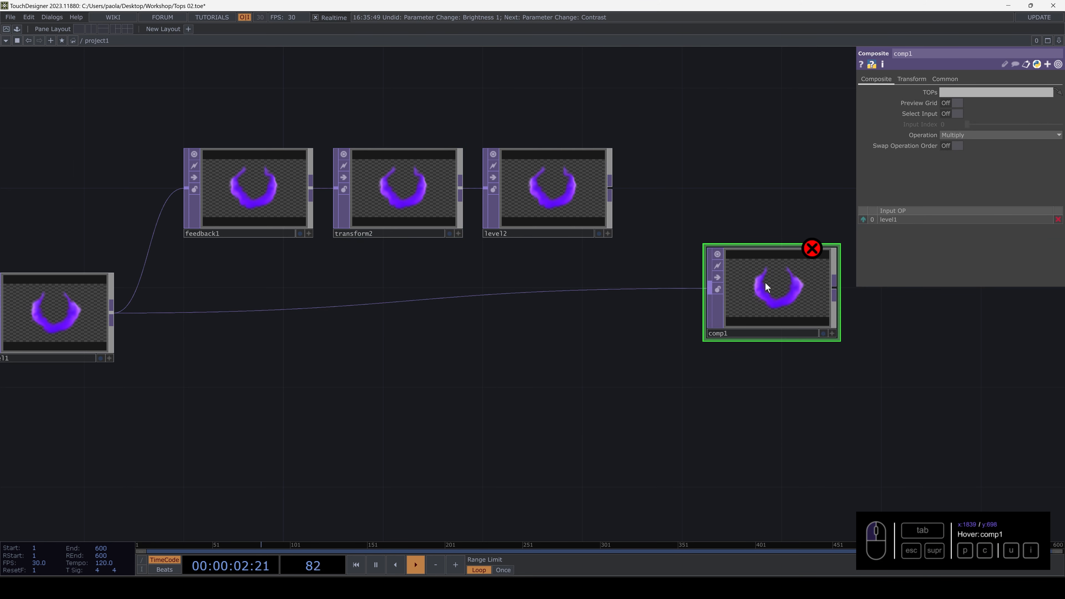
Set the Composite operation to Maximum and connect level2 as its second input
click(1002, 134)
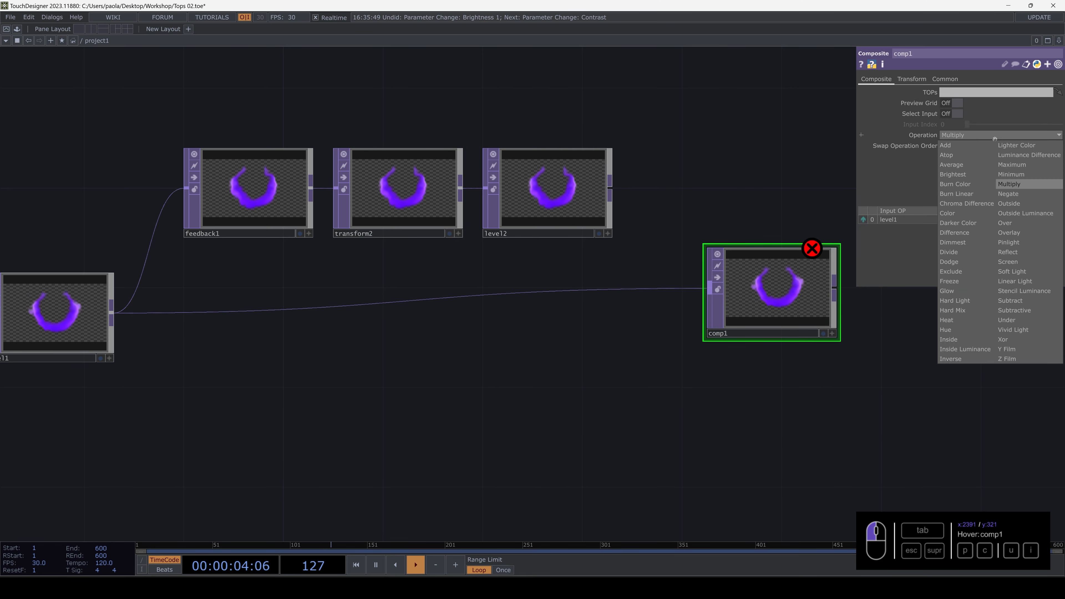
click(1008, 167)
drag(749, 292, 700, 318)
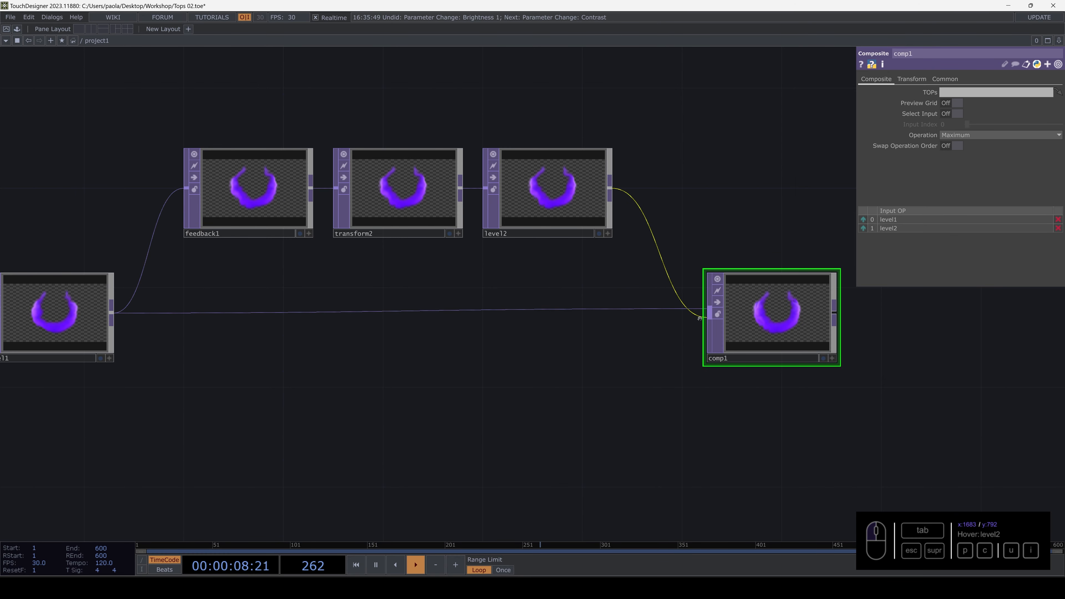
Display comp1's output in the network background and arrange the view to examine the ring
click(823, 358)
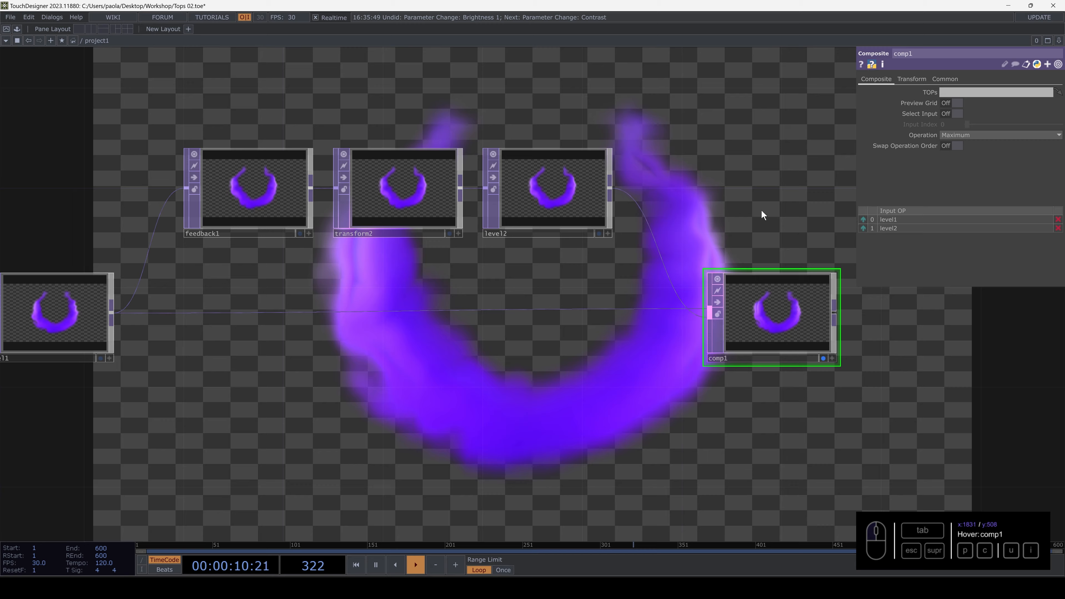
drag(762, 211, 663, 374)
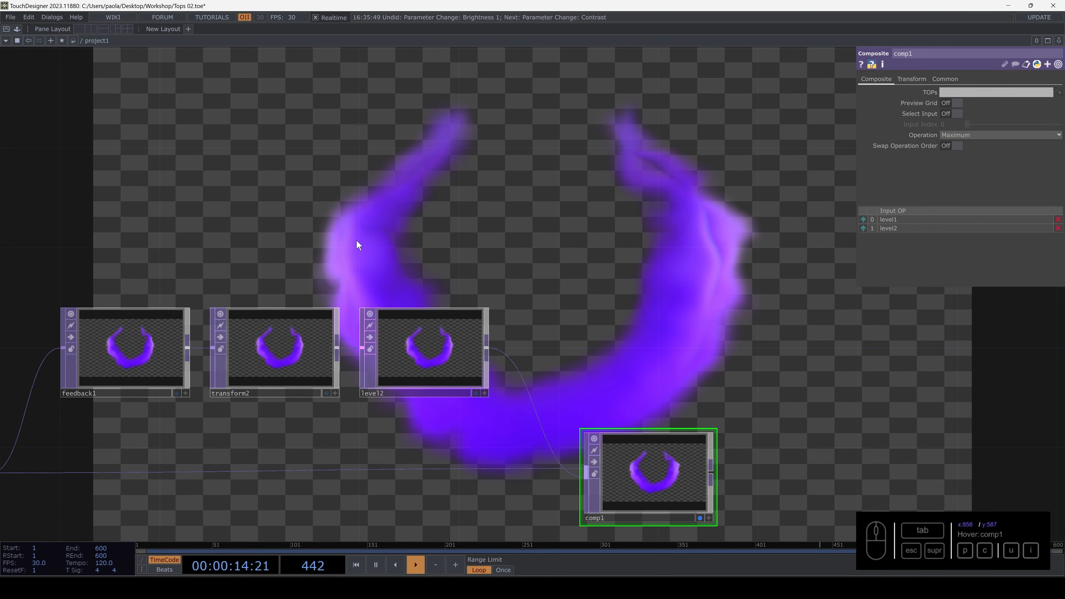
drag(446, 238, 522, 288)
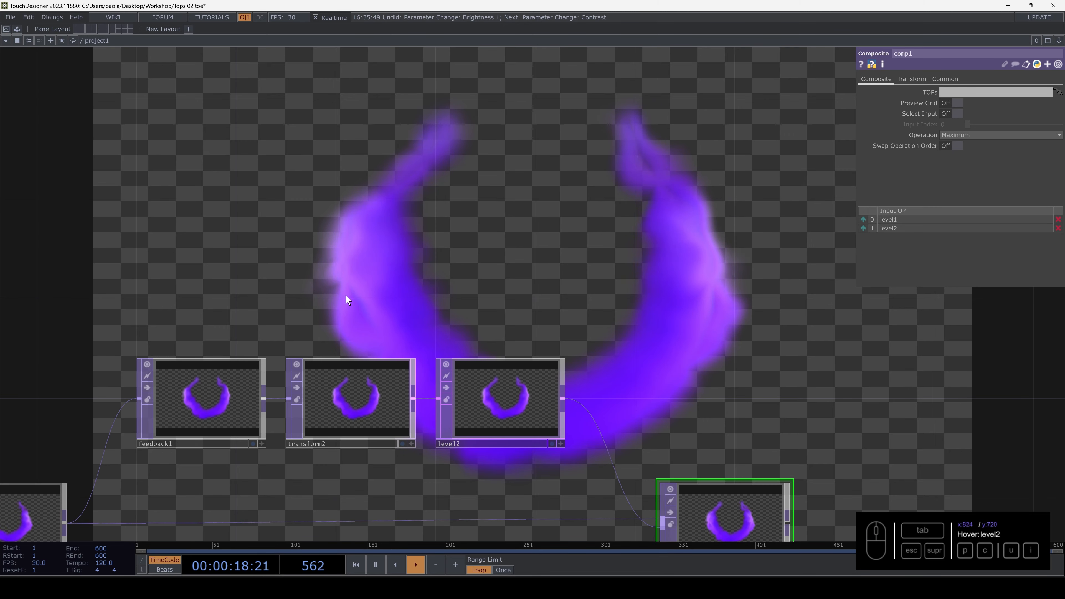
drag(345, 295, 497, 297)
Set the Target TOP of feedback1 to comp1 to close the feedback loop
click(331, 404)
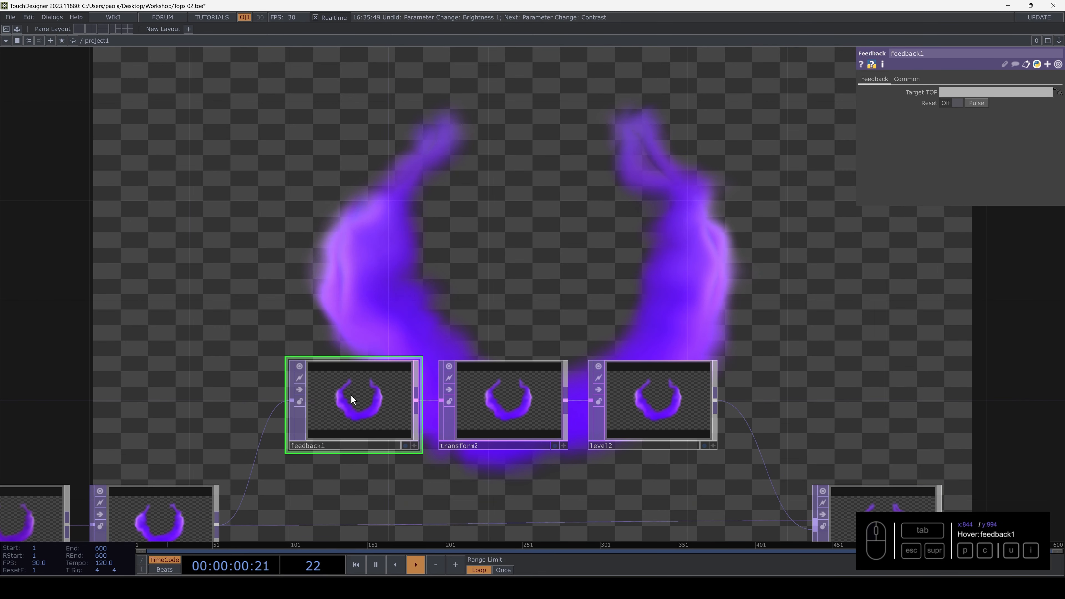
click(979, 102)
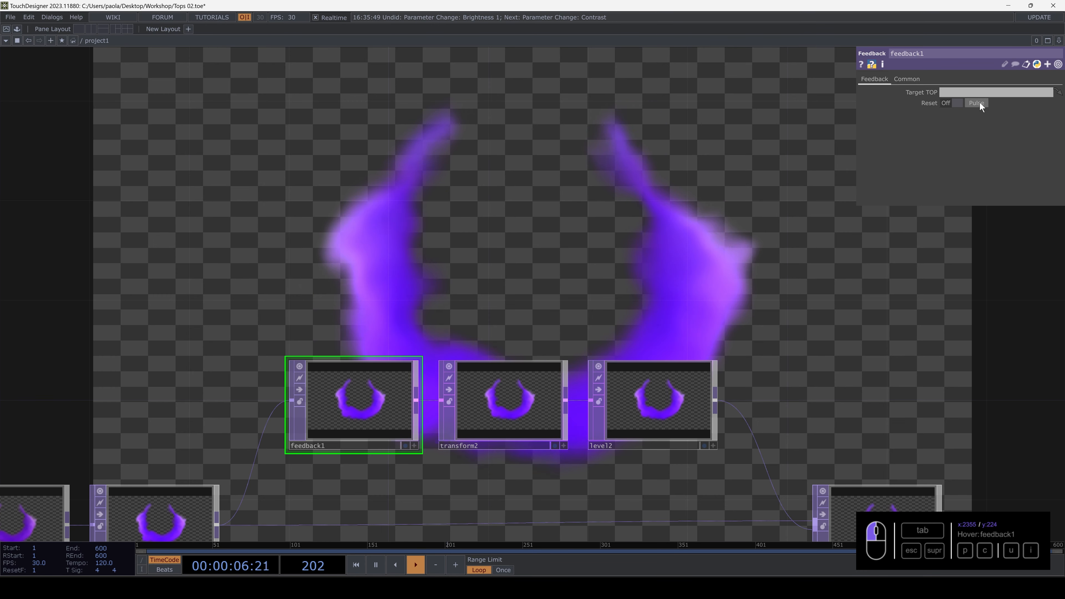
drag(355, 402, 256, 340)
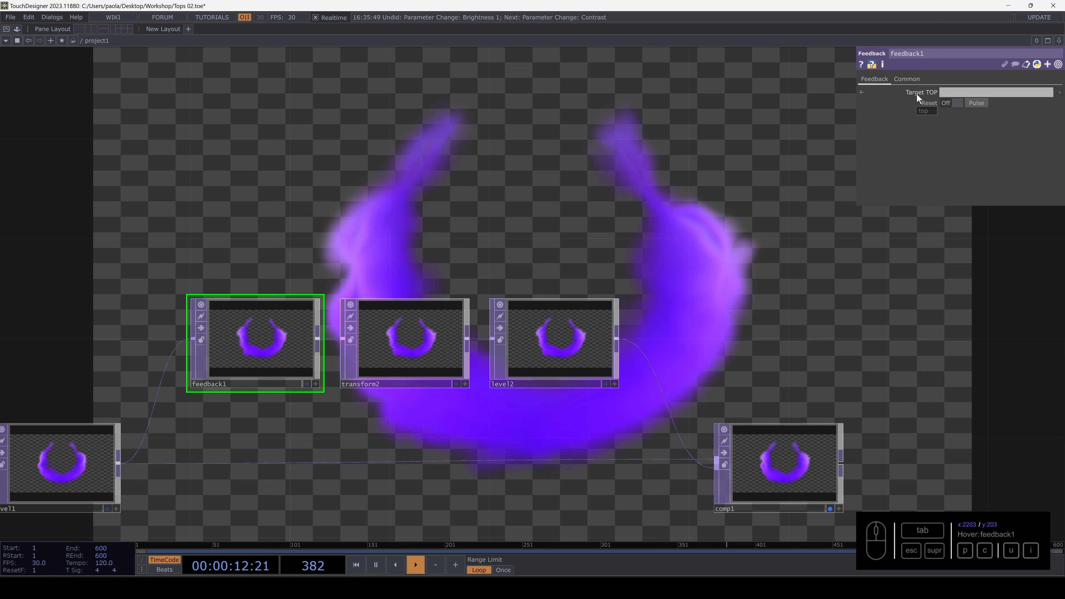
drag(788, 427, 945, 92)
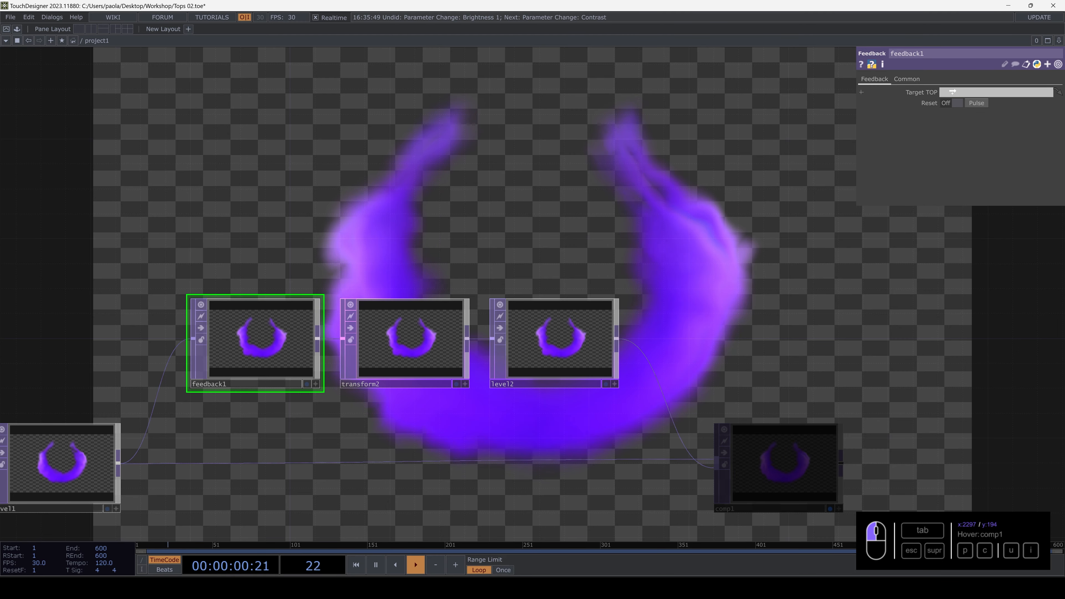
drag(953, 92, 958, 94)
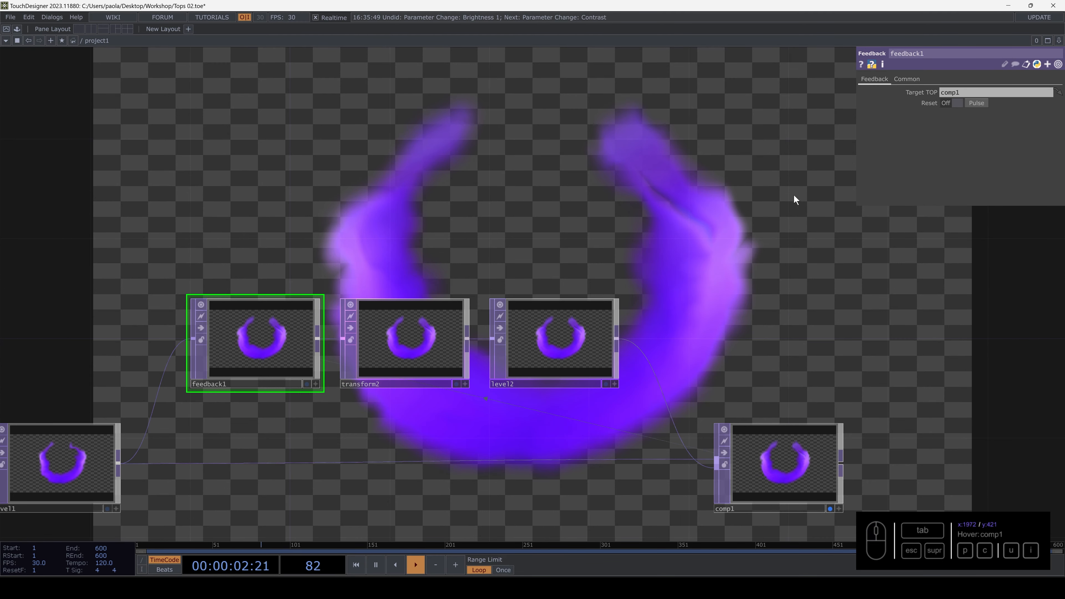
Set transform2's scale to 1.01 in both directions
drag(656, 171, 644, 243)
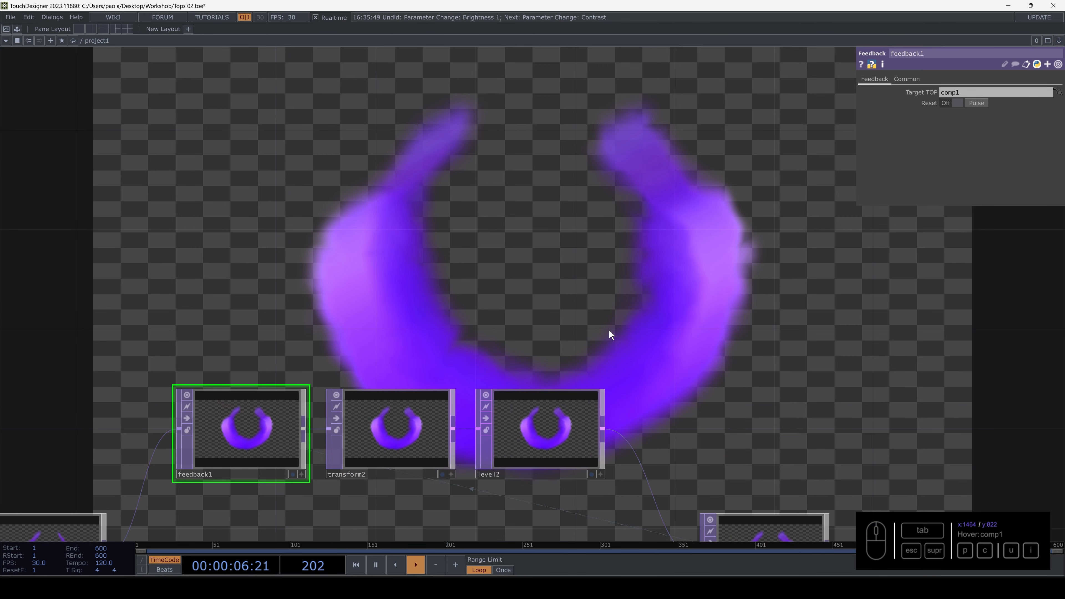
click(553, 433)
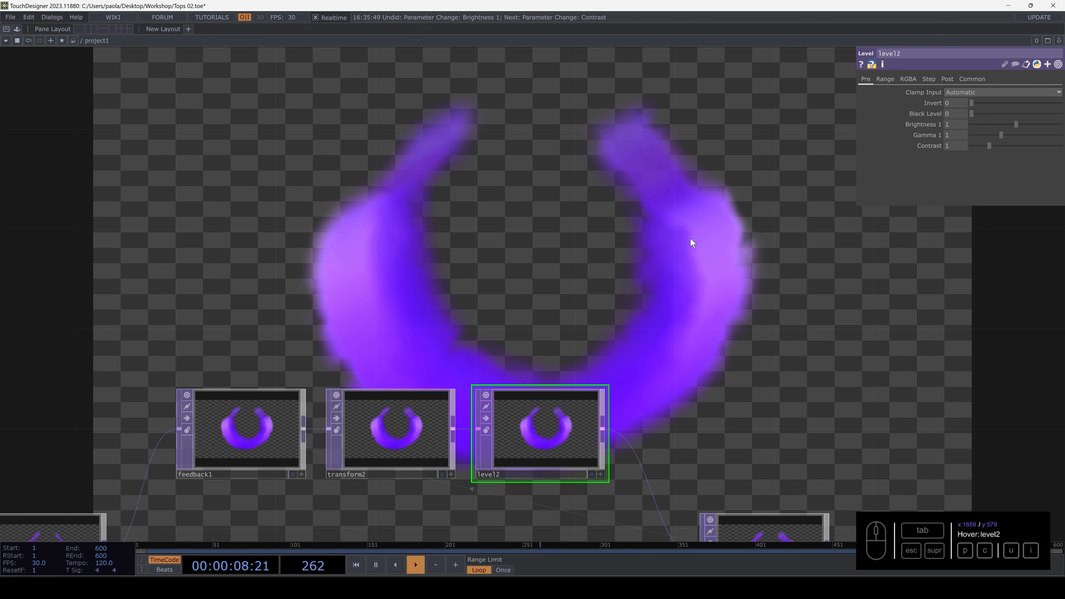
click(421, 402)
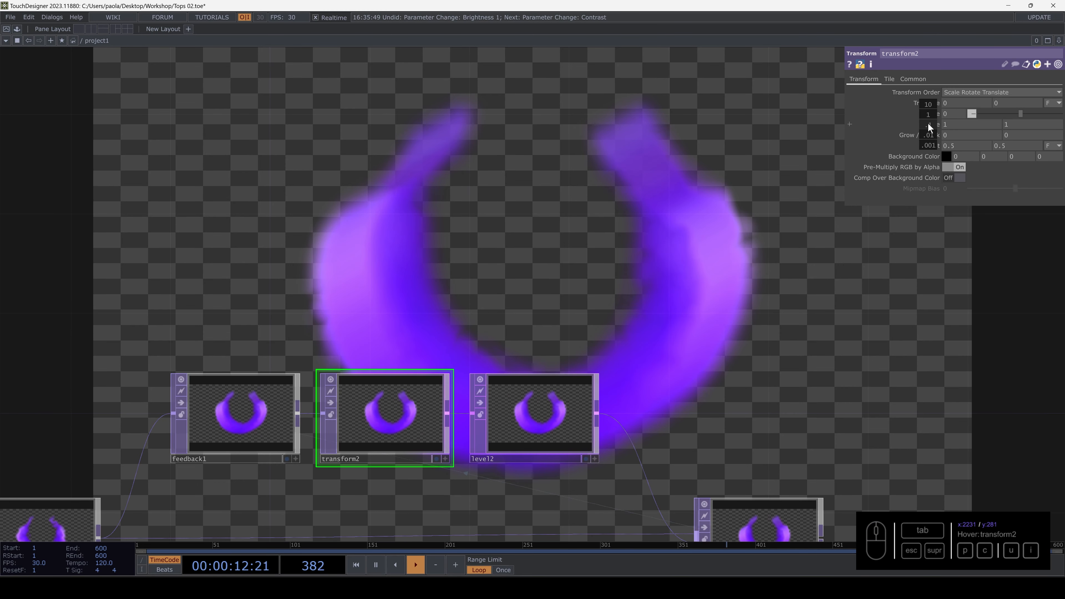
middle_drag(928, 124, 940, 139)
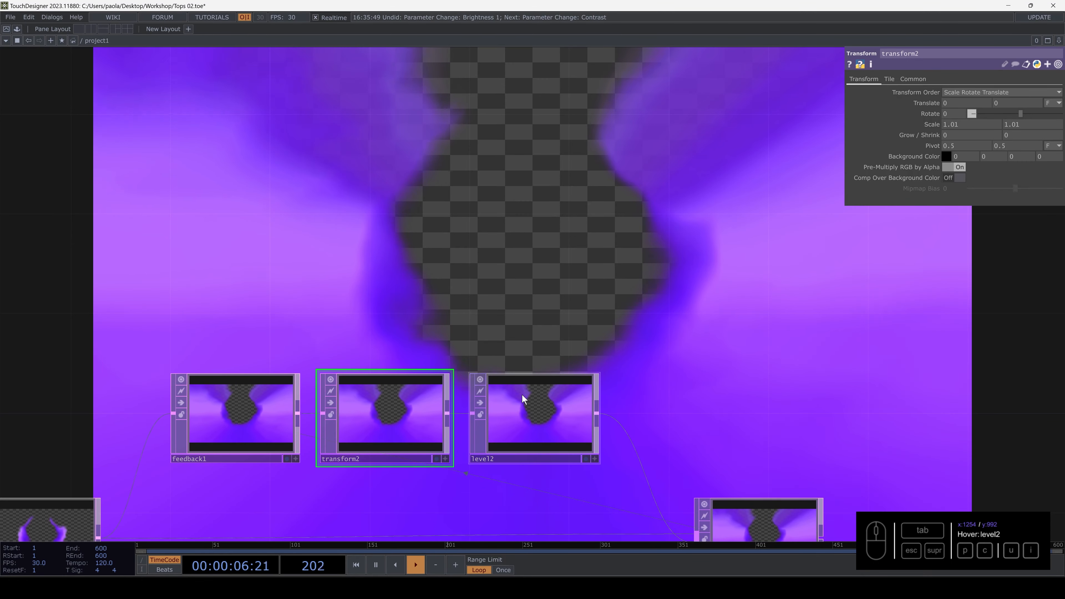
click(385, 409)
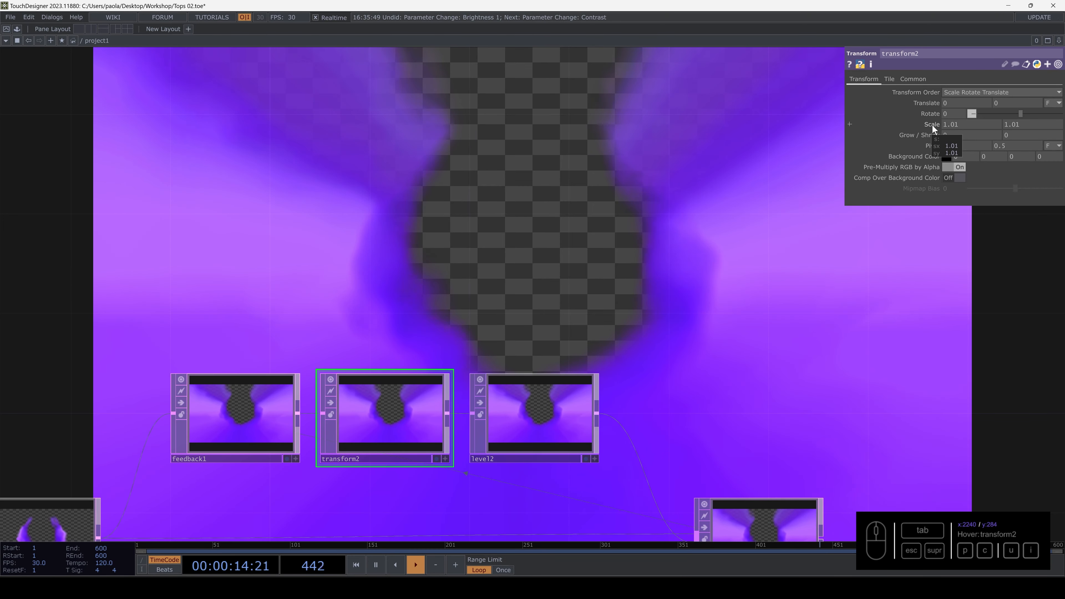
Lower level2's post opacity to 0.94 so the feedback trails fade out
click(556, 390)
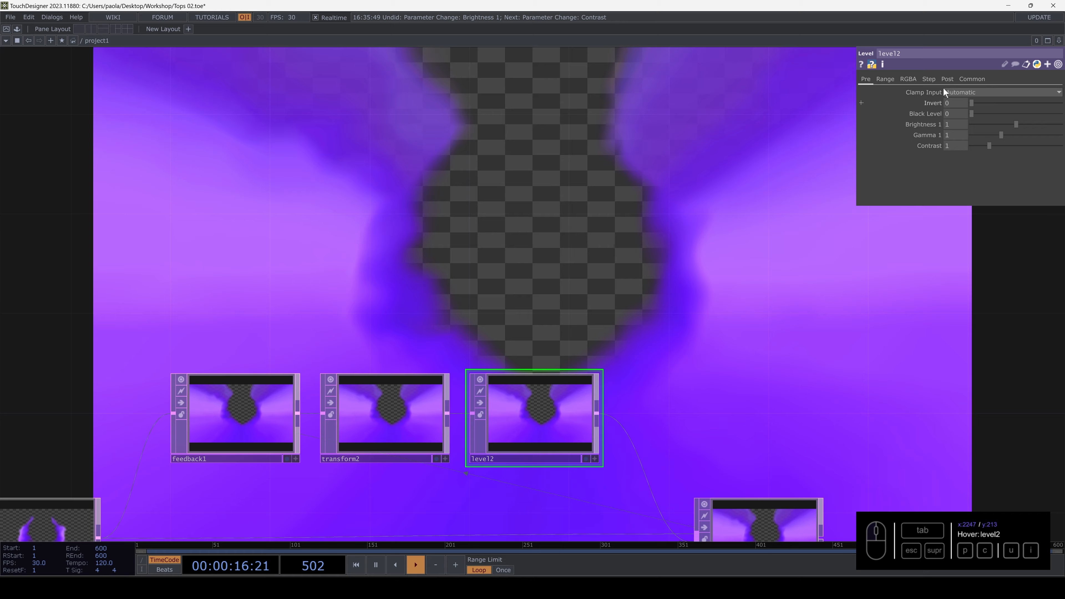
click(947, 79)
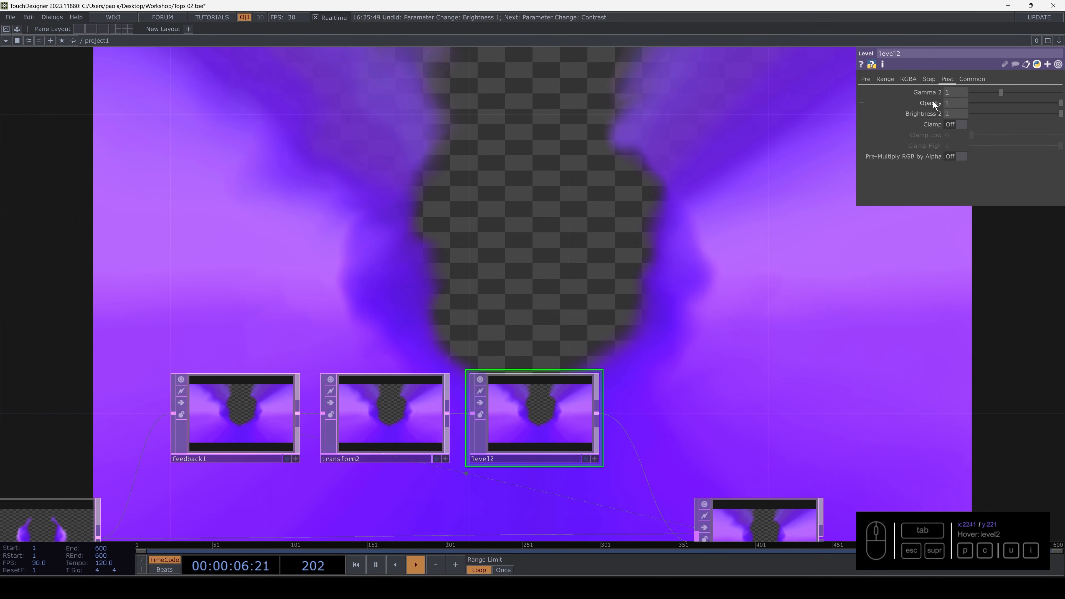
drag(1060, 103, 1056, 107)
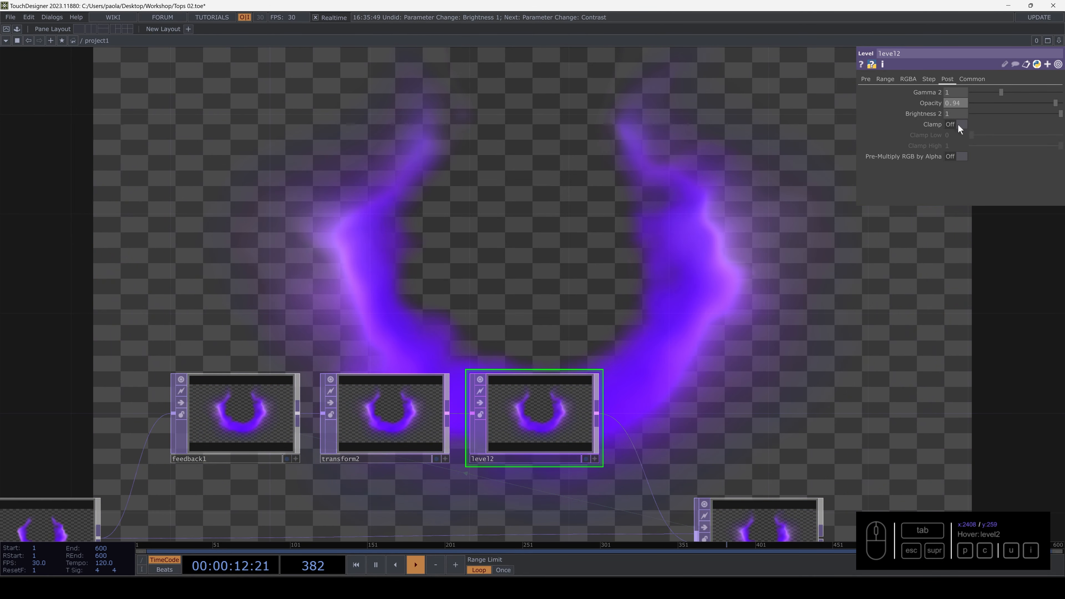
drag(511, 231, 335, 216)
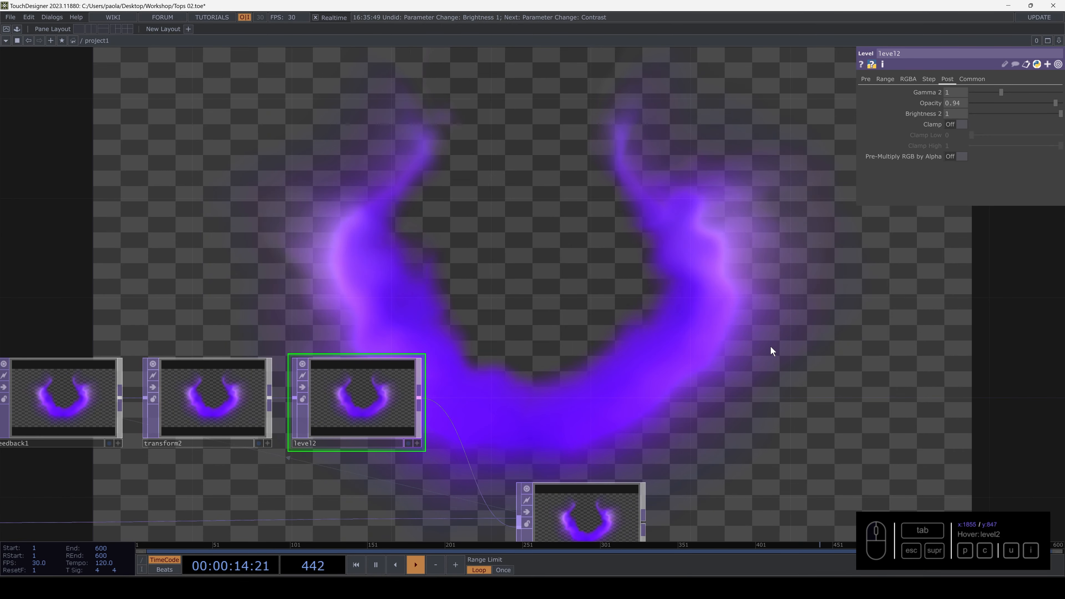
scroll(608, 360, up, 2)
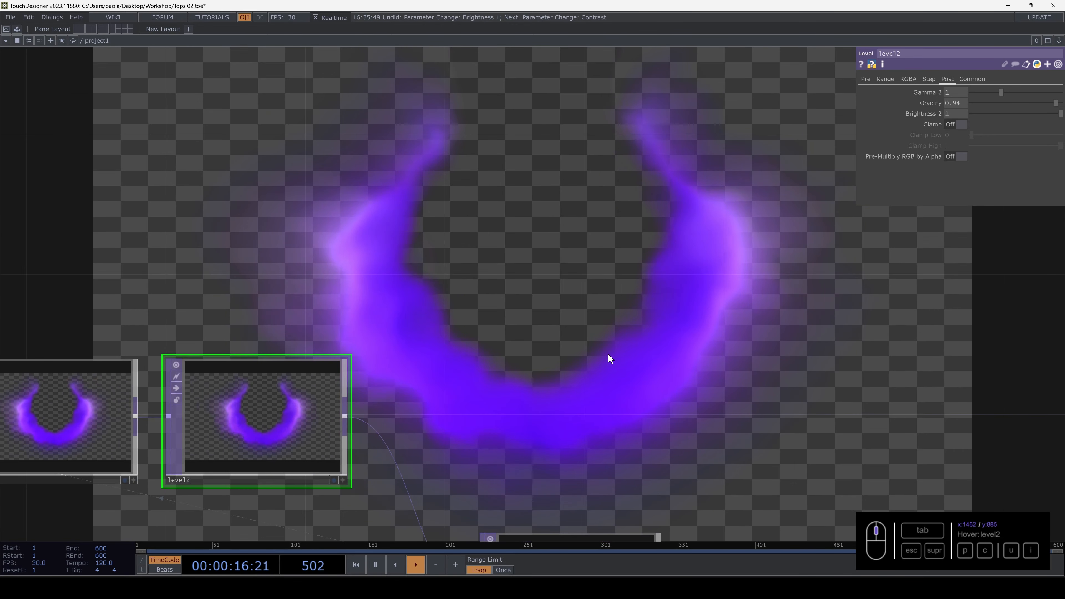
scroll(607, 357, down, 6)
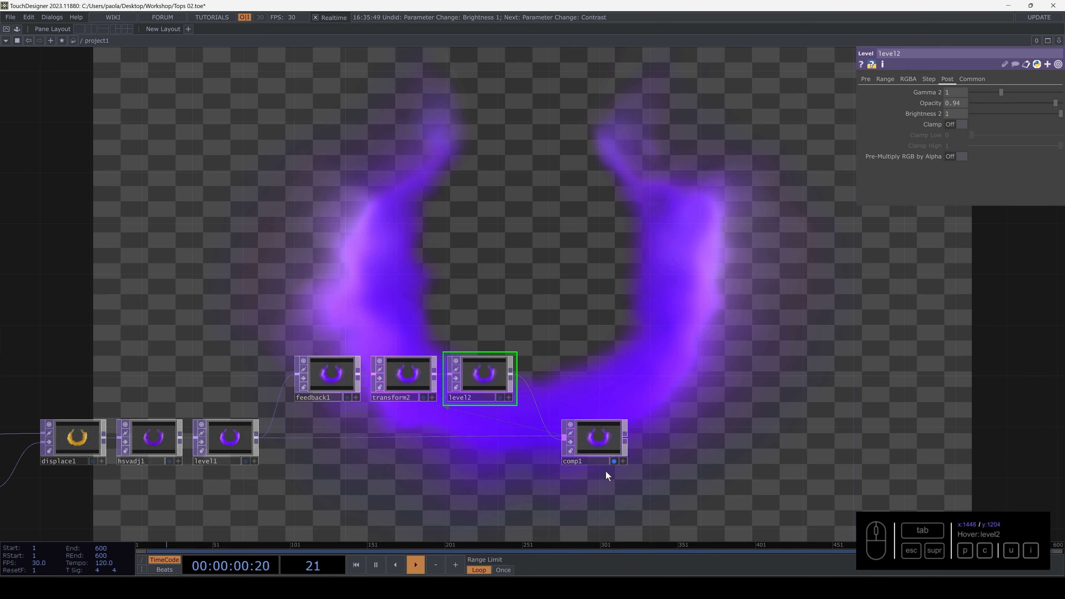
Turn off comp1's background display and add a Transform TOP connected to its output
click(613, 461)
drag(626, 437, 605, 299)
key(Tab)
text(tra)
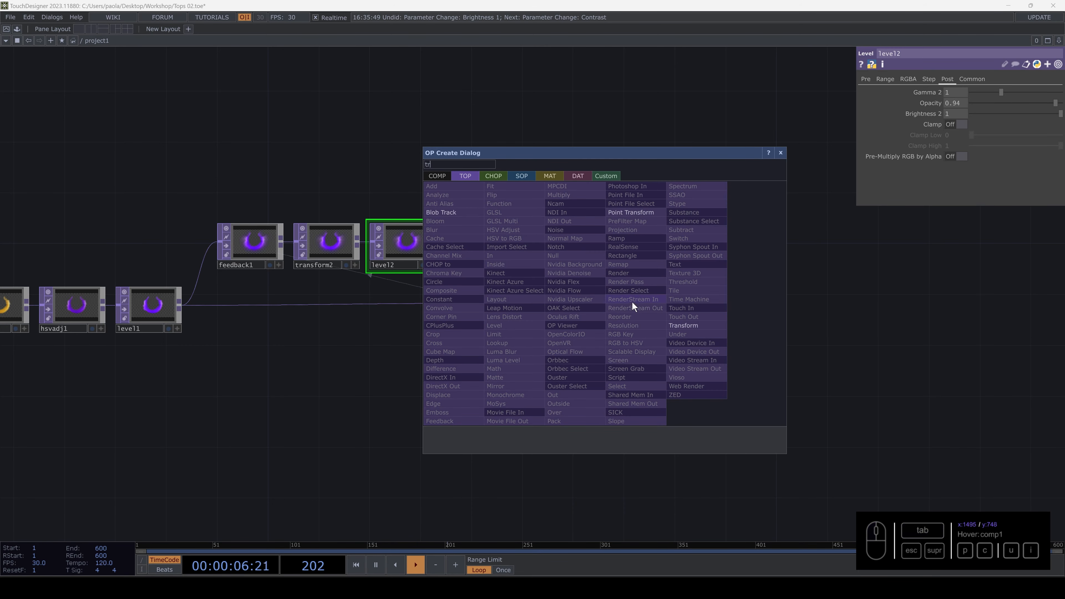
click(679, 326)
click(599, 312)
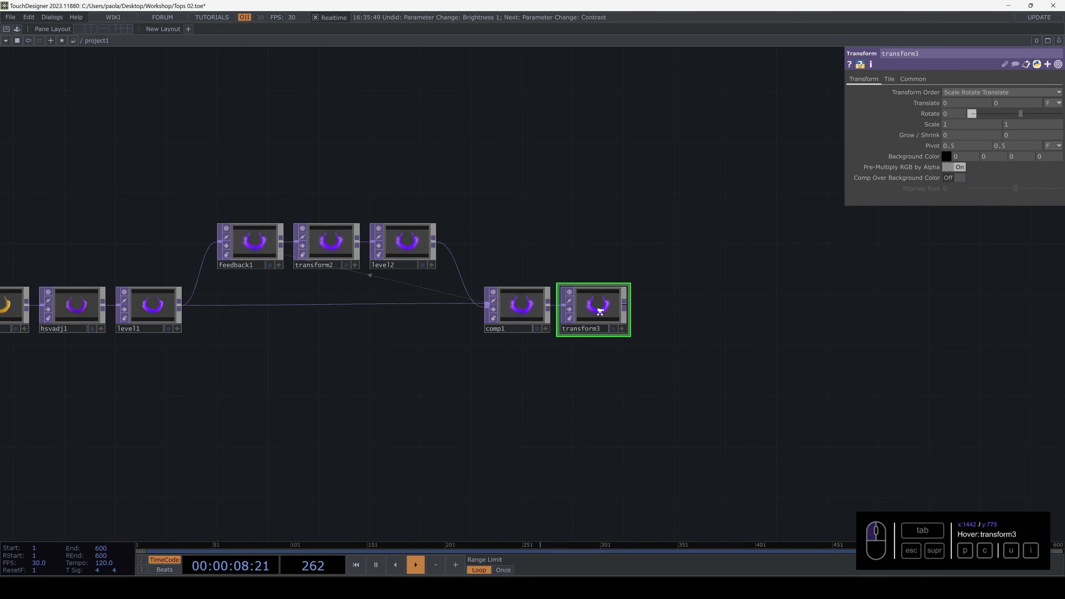
scroll(623, 292, up, 4)
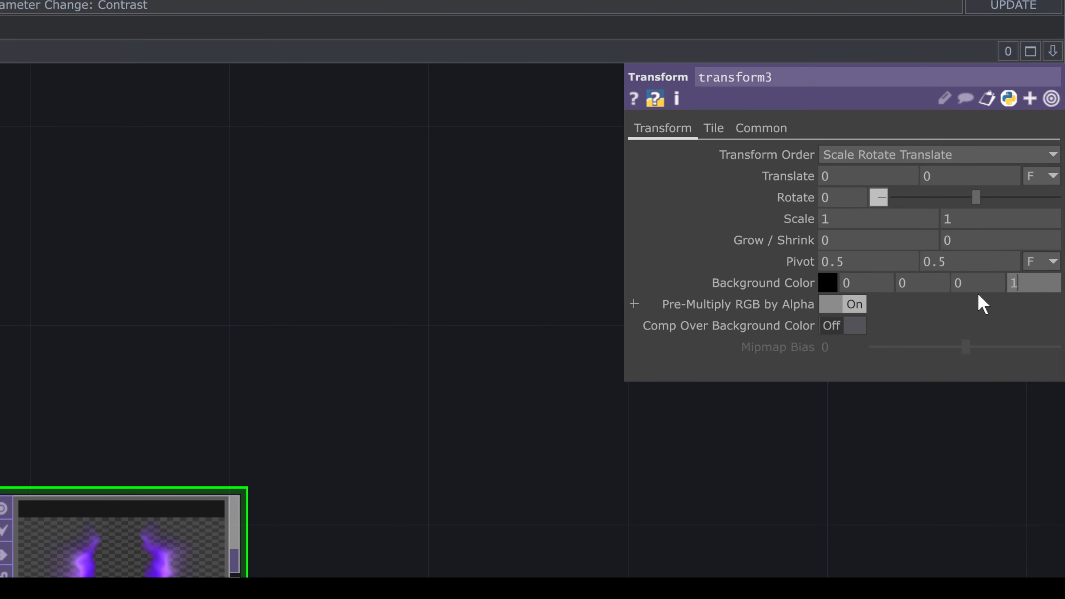
Set transform3's background color alpha to 1 and turn on Comp Over Background Color
text(1)
key(Return)
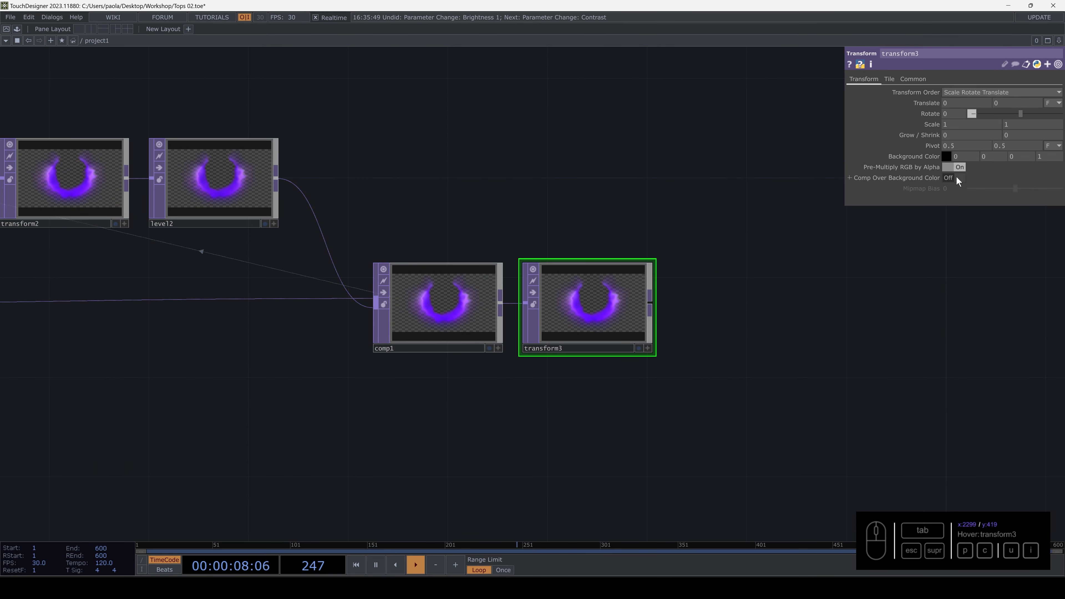
click(957, 178)
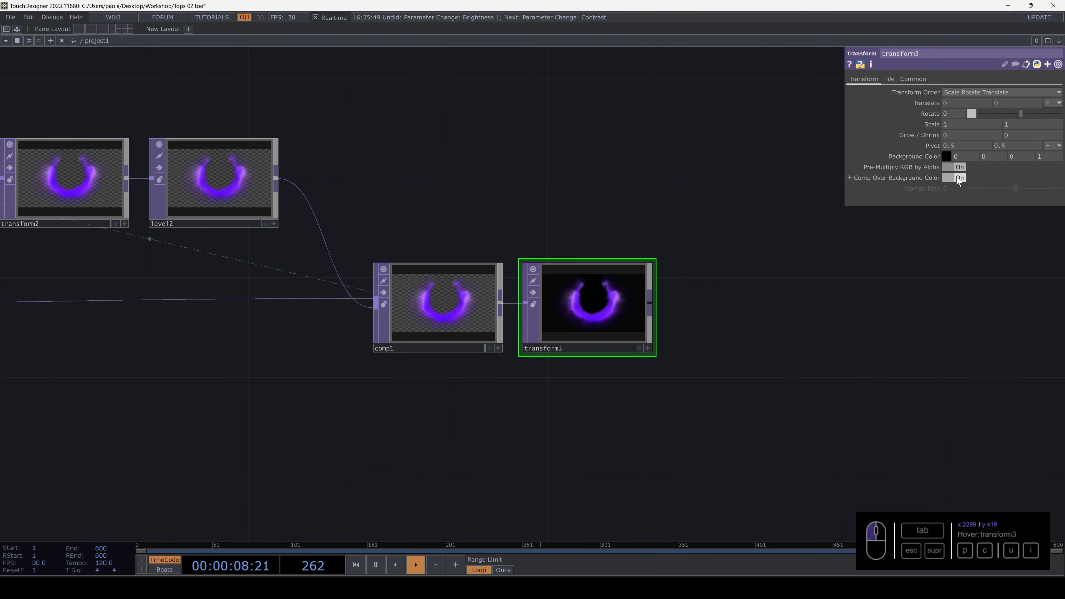
Show transform3's output as the network background
drag(670, 206, 709, 231)
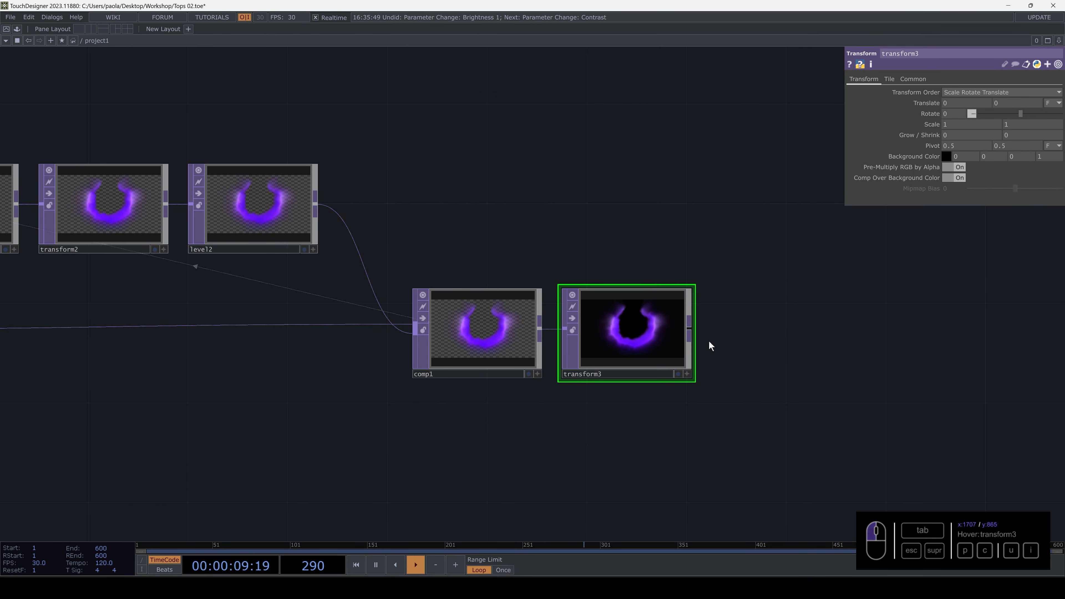
click(679, 375)
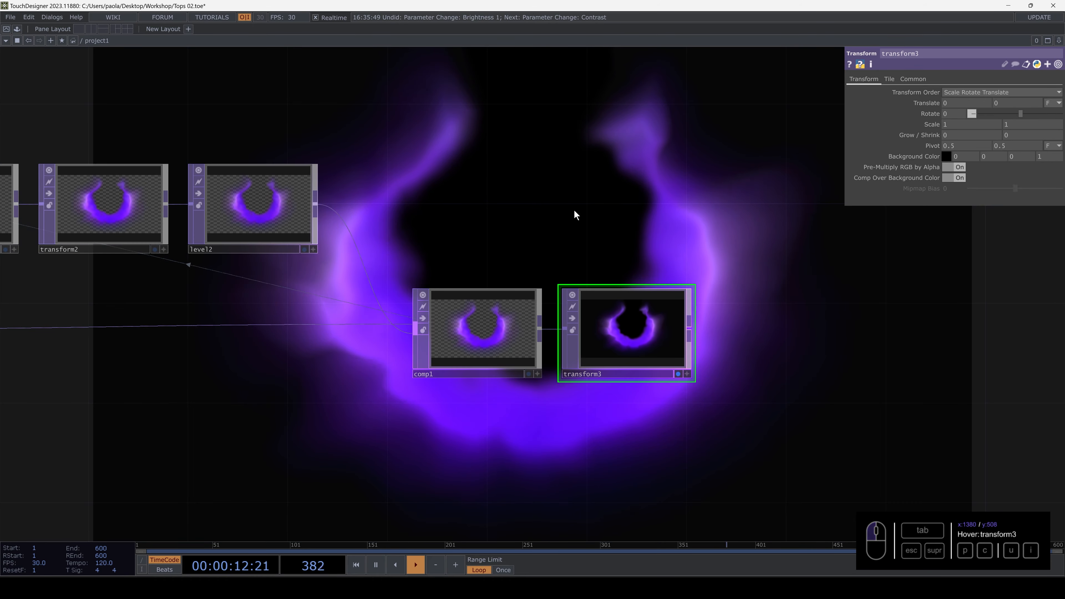
drag(572, 211, 707, 363)
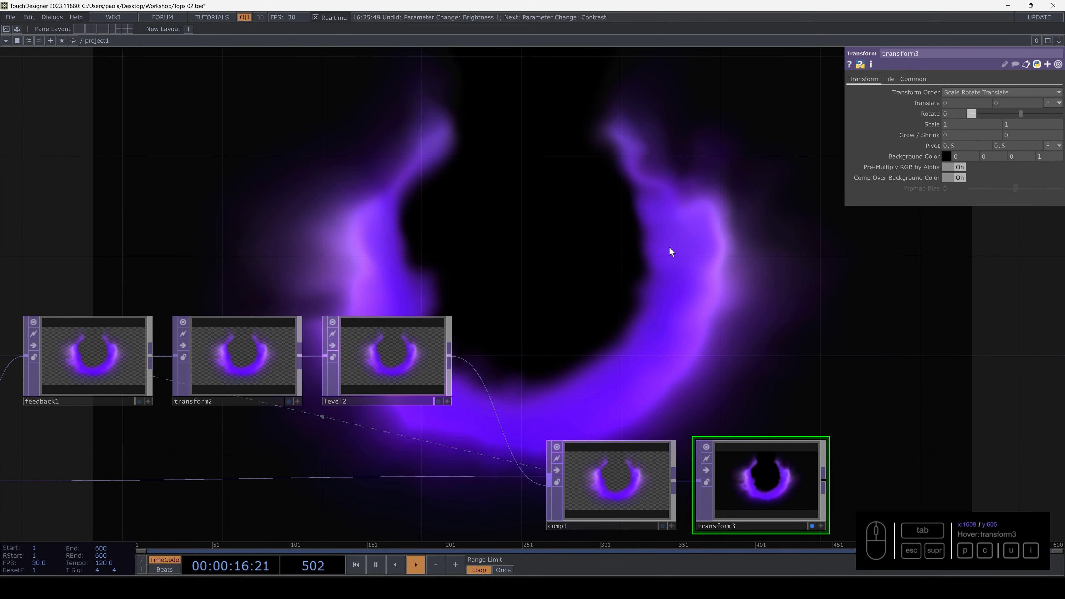
Raise level2's post opacity to 0.951 to lengthen the feedback trails
click(386, 348)
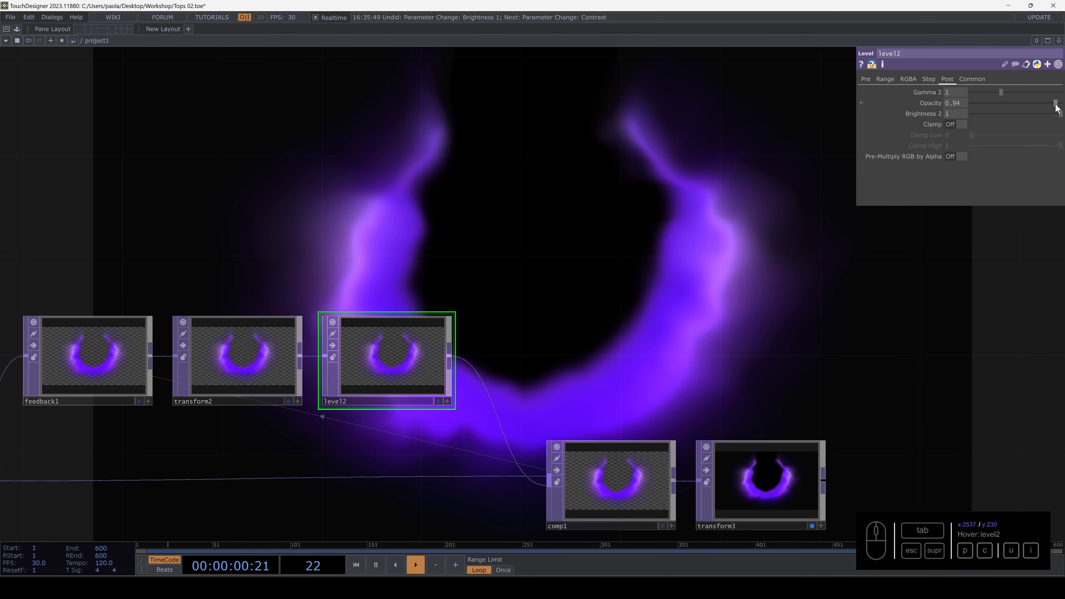
drag(1055, 108, 1057, 108)
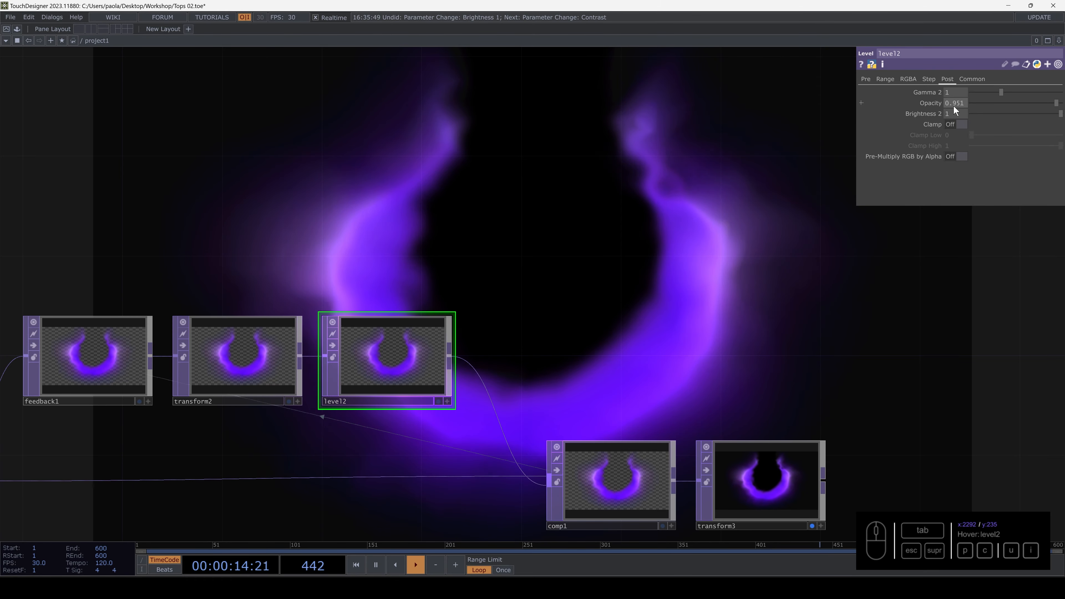
scroll(687, 229, down, 5)
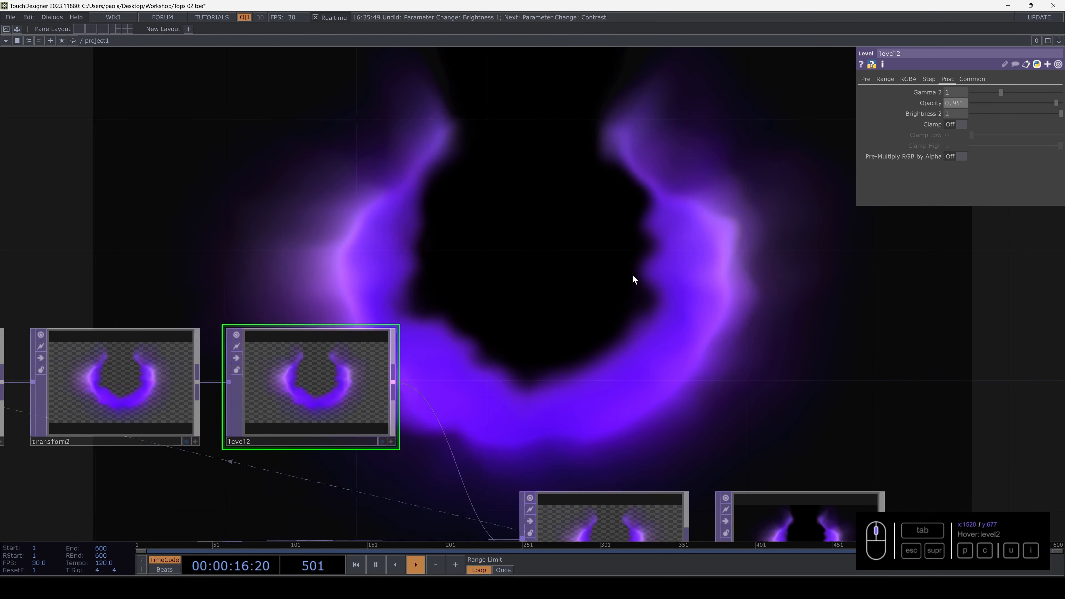
Move transform3 away from comp1 to make room for another operator between them
drag(692, 237, 694, 251)
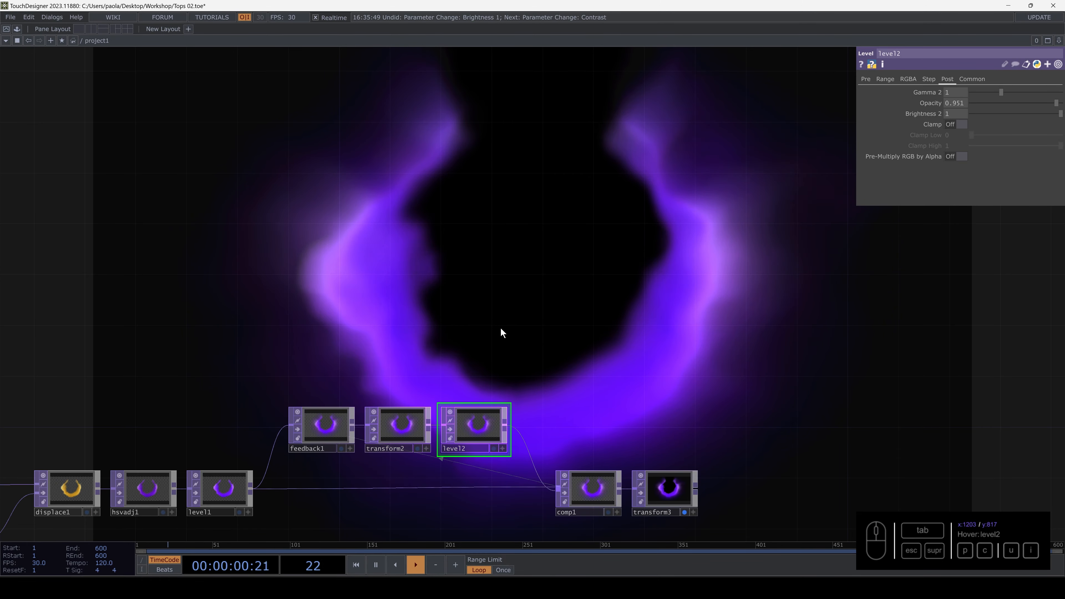
drag(503, 334, 533, 267)
drag(592, 315, 404, 271)
drag(512, 384, 783, 384)
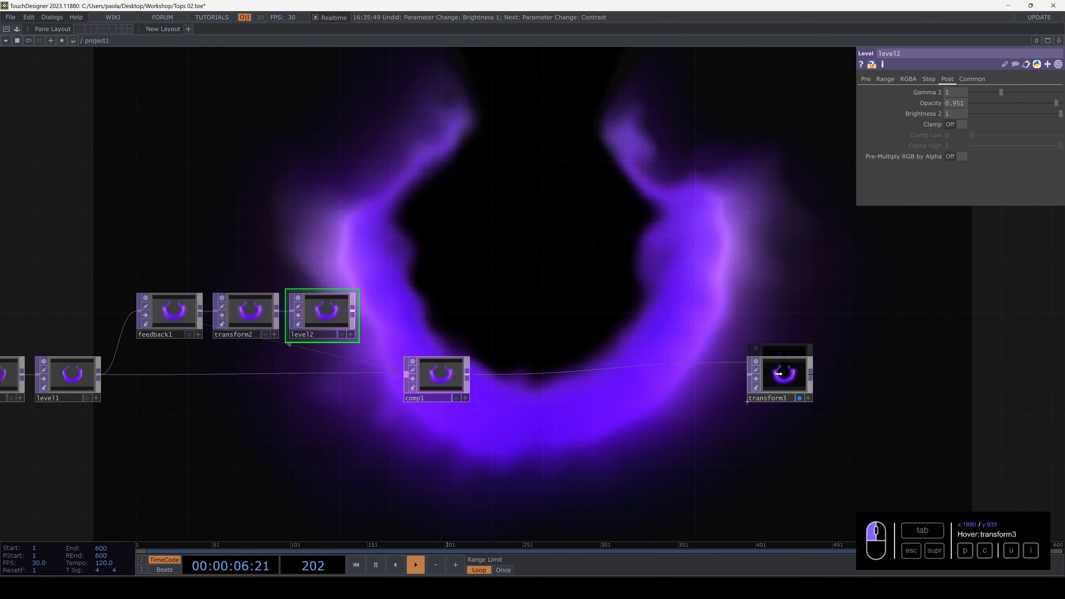
Insert an Edge TOP into the wire between comp1 and transform3
scroll(494, 373, up, 3)
right_click(493, 371)
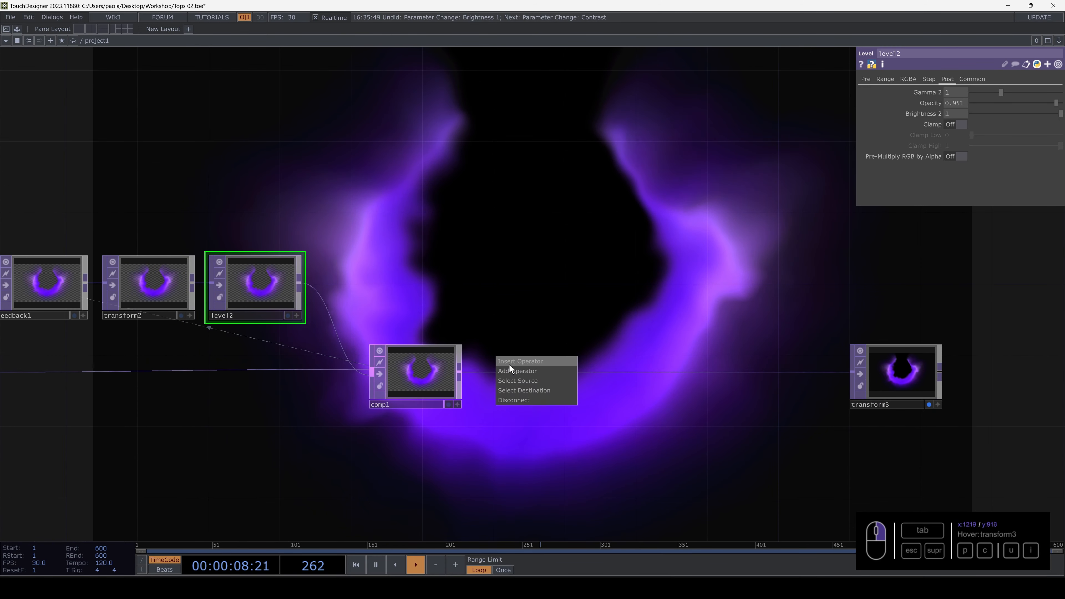
click(511, 361)
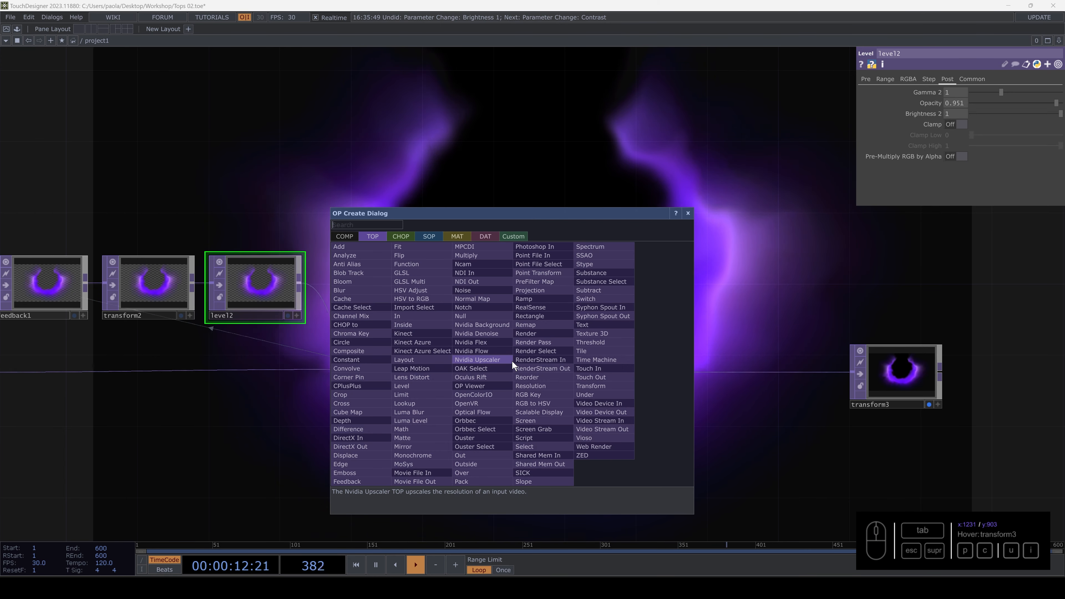
text(ed)
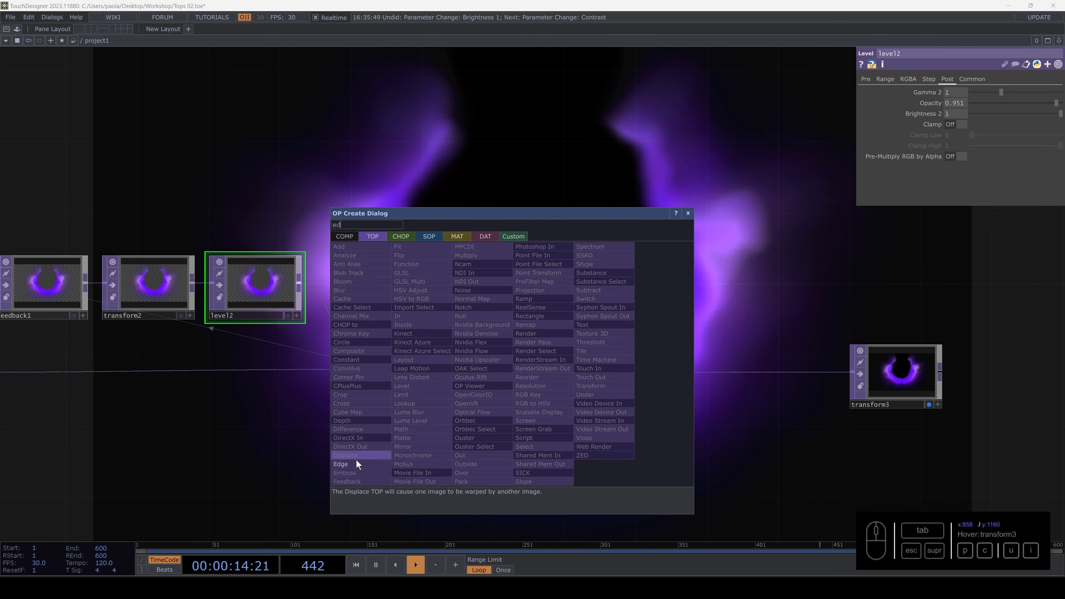
click(356, 463)
click(561, 372)
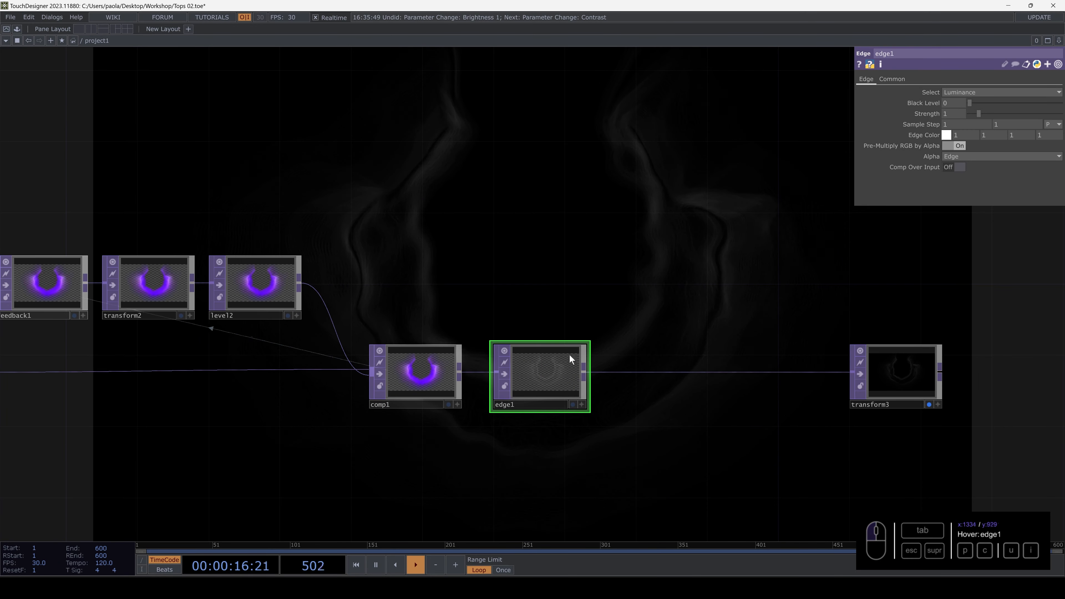
Examine the Edge TOP's output up close and compare it with comp1's image
drag(624, 354, 638, 443)
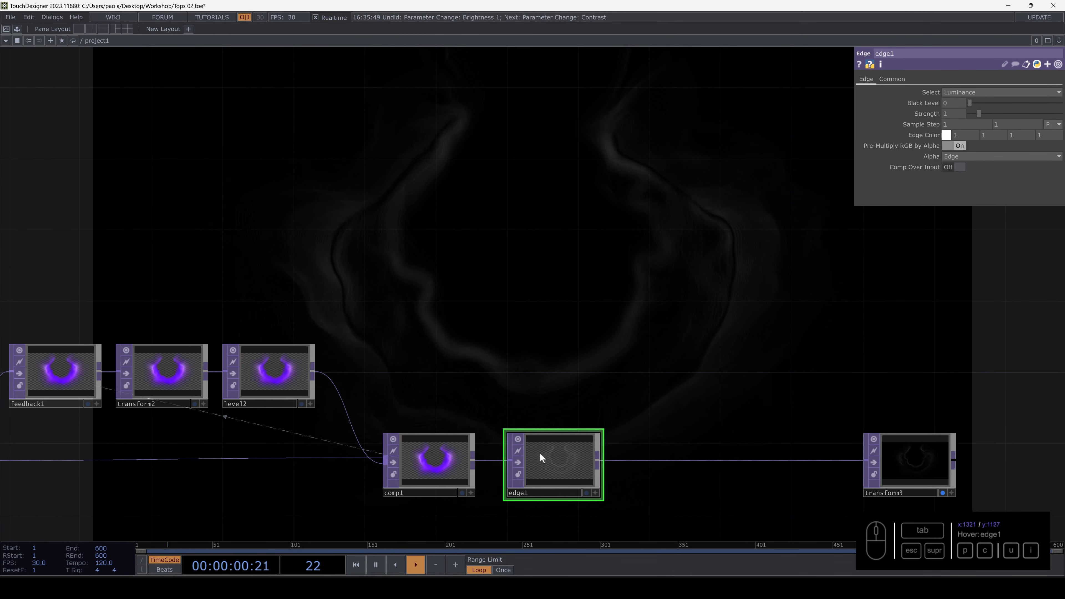
scroll(540, 453, up, 10)
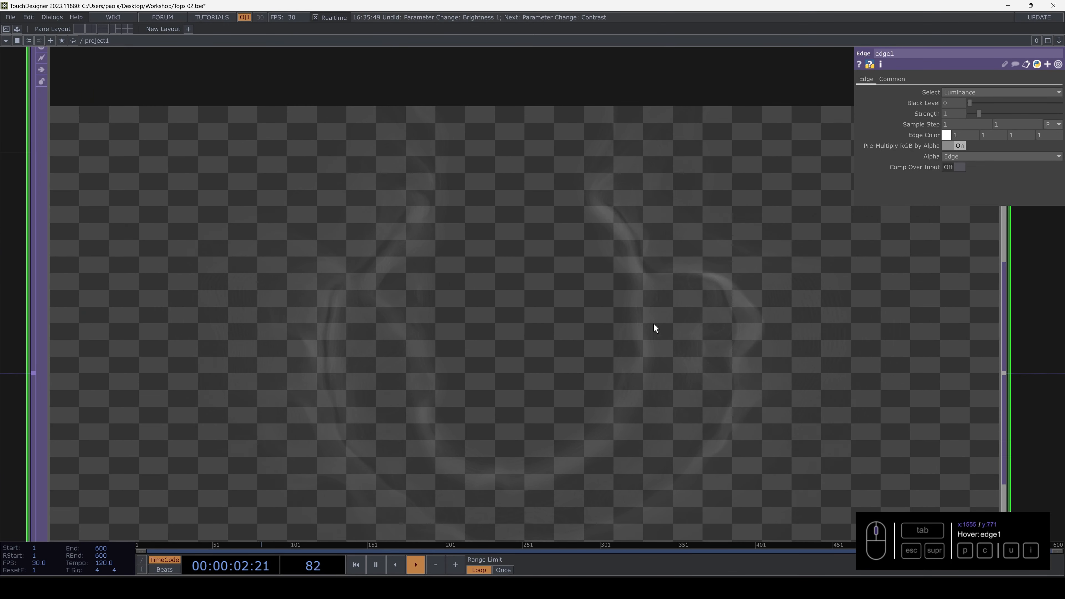
scroll(622, 437, down, 10)
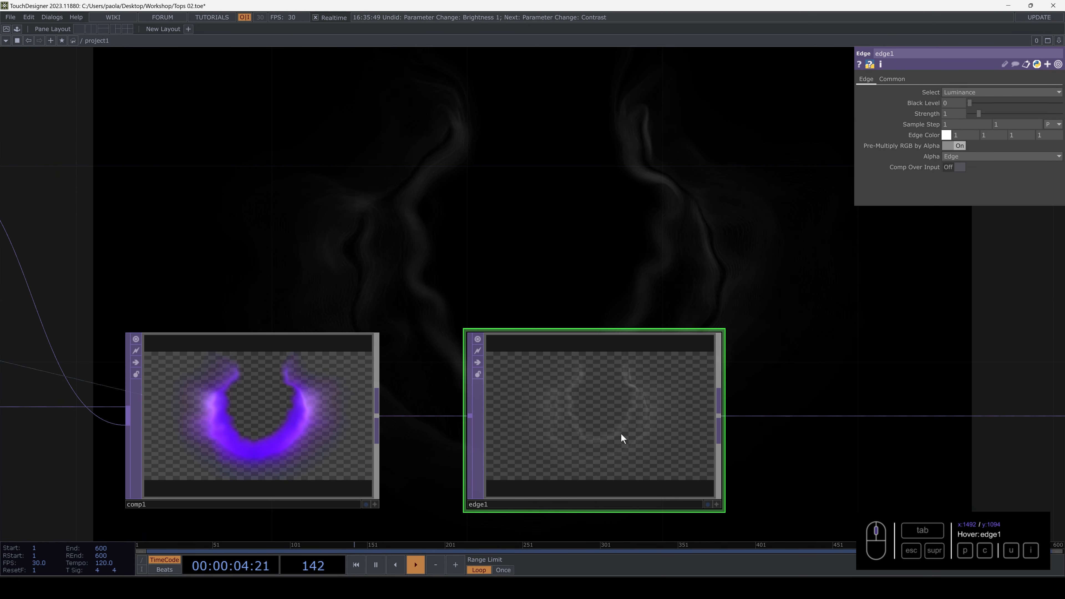
scroll(620, 433, down, 1)
click(369, 430)
click(583, 423)
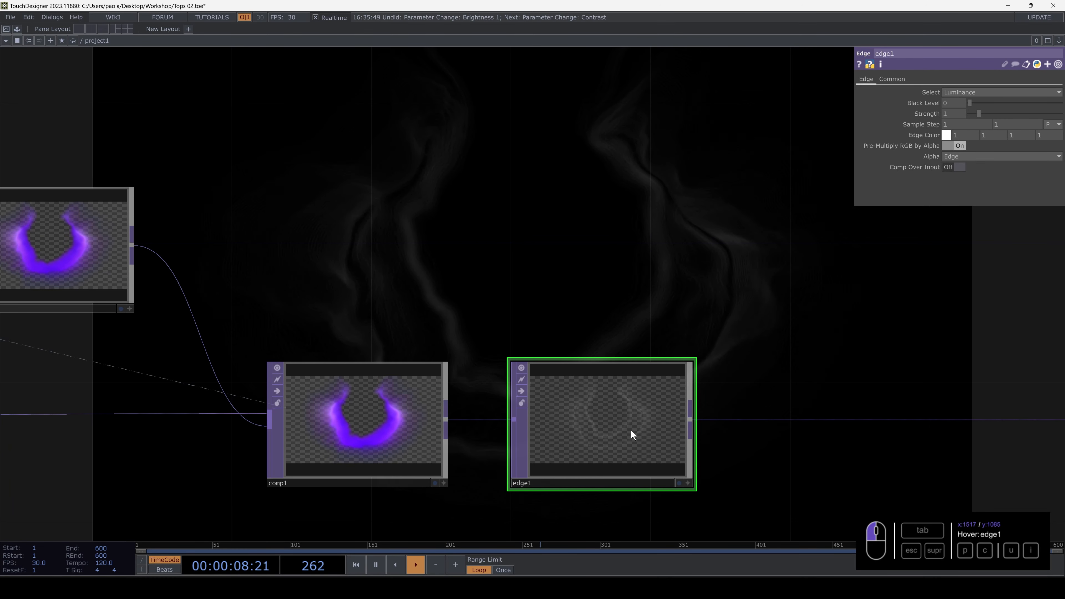
Turn on Comp Over Input for edge1 and raise its strength to 10
drag(694, 284, 651, 307)
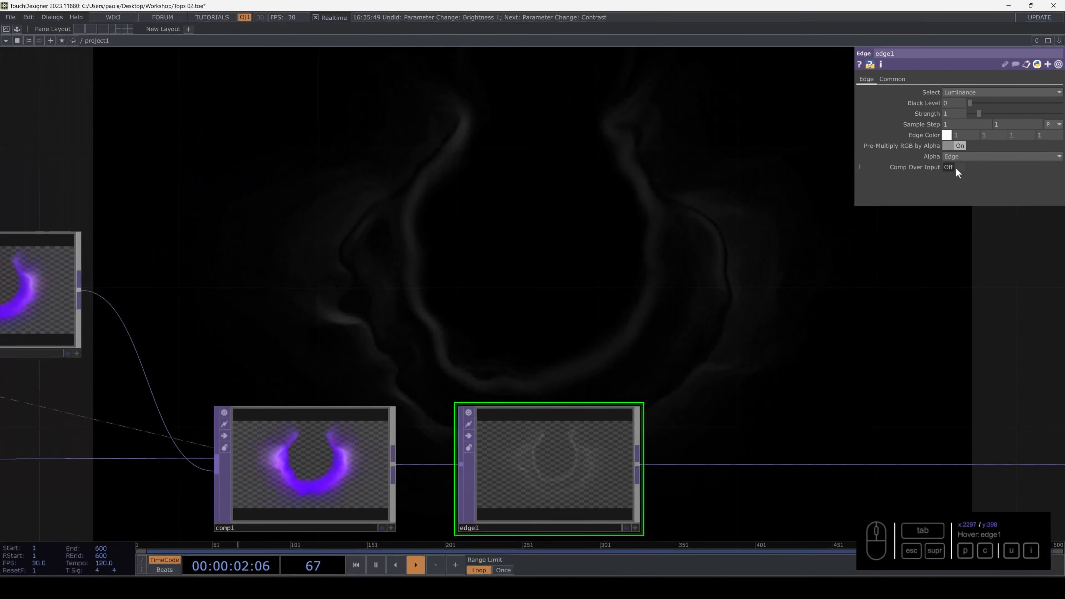
click(851, 291)
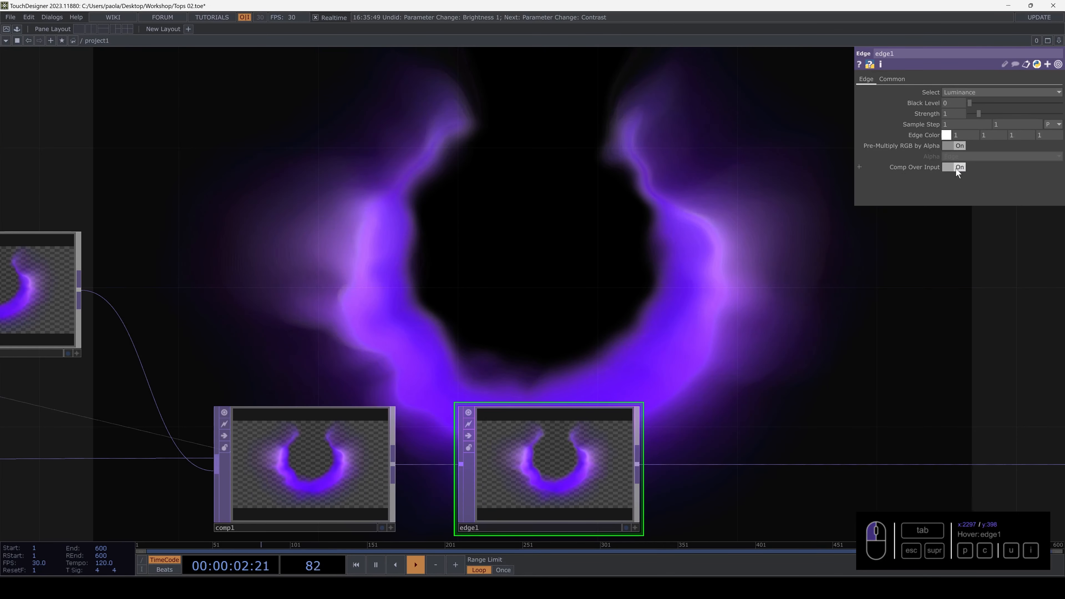
drag(607, 301, 552, 324)
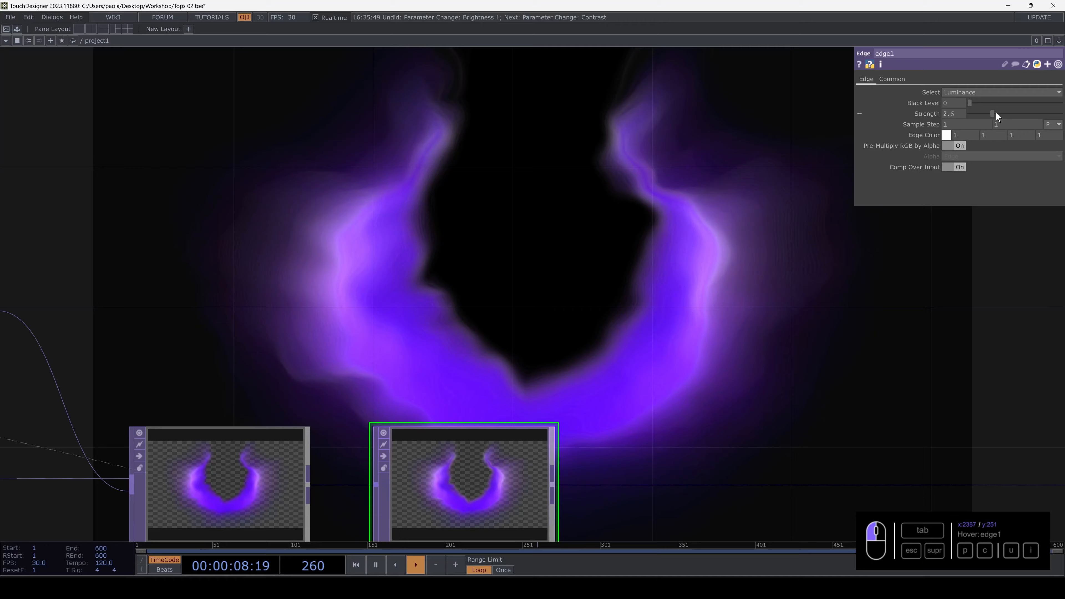
drag(997, 117, 1064, 114)
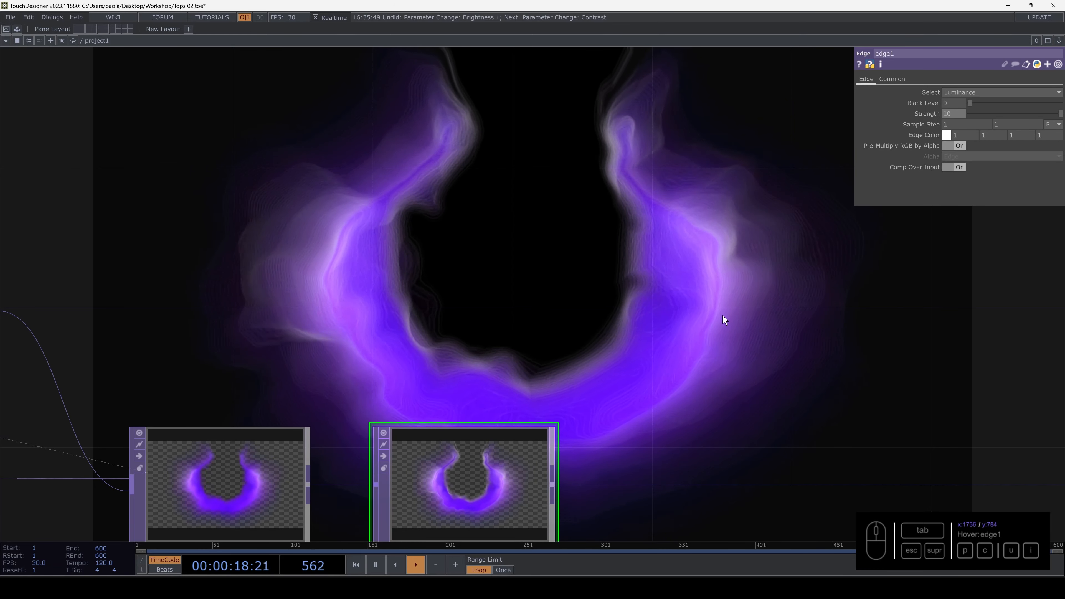
mouse_move(722, 315)
mouse_down()
mouse_move(720, 285)
mouse_move(720, 320)
mouse_up()
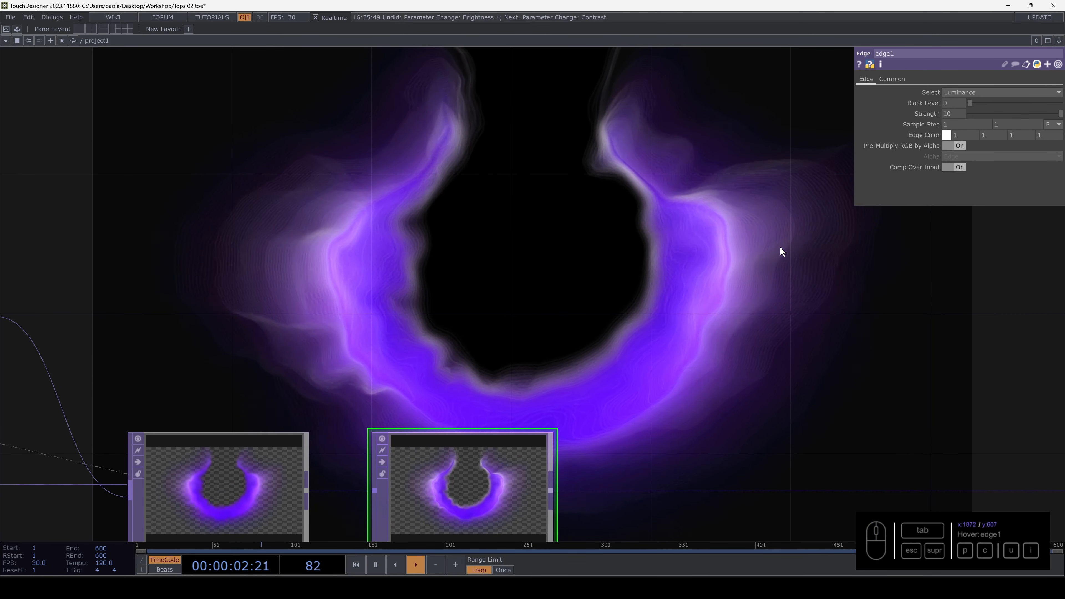
Try red and violet as edge1's edge color, then return it to white
click(947, 135)
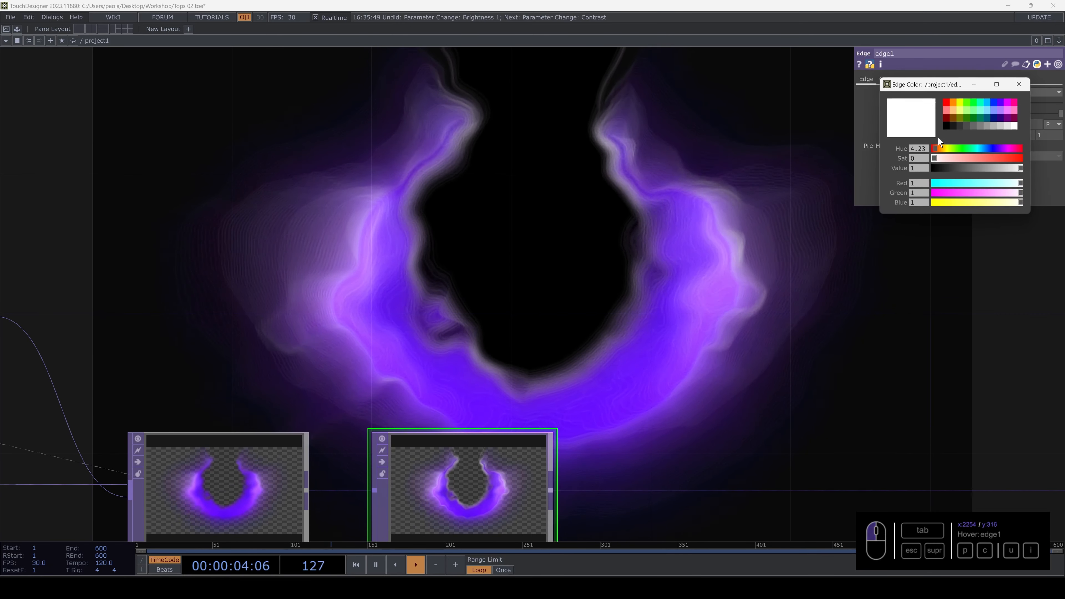
click(953, 104)
click(948, 103)
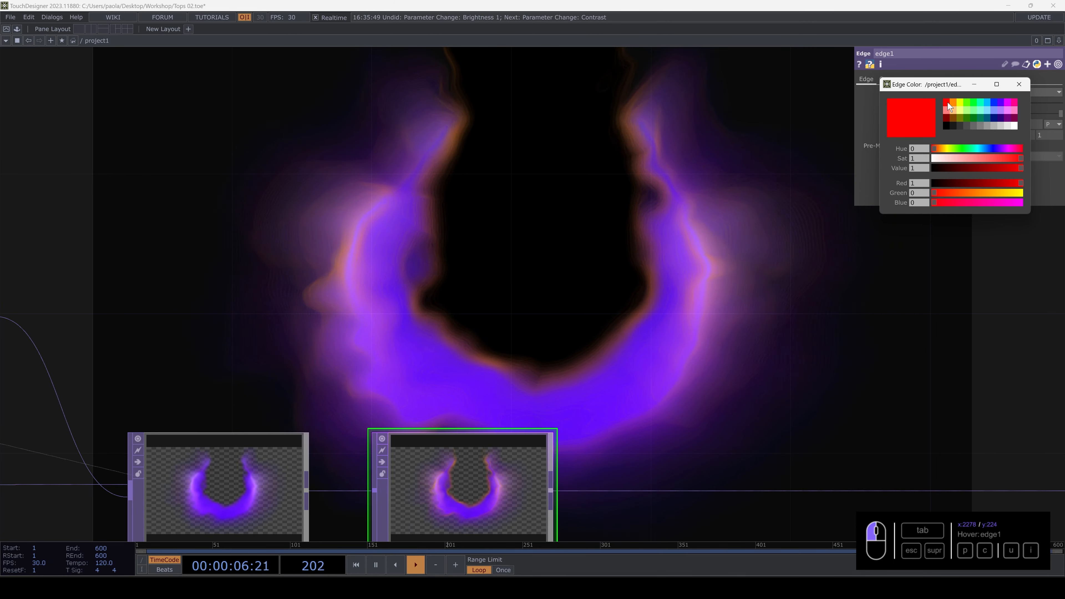
click(1000, 103)
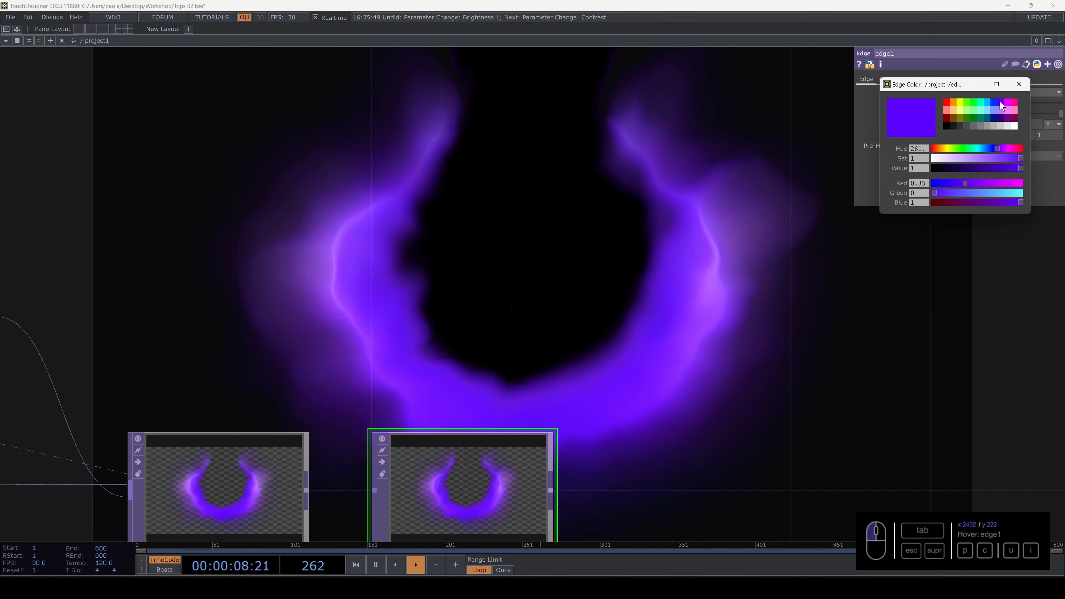
click(1015, 126)
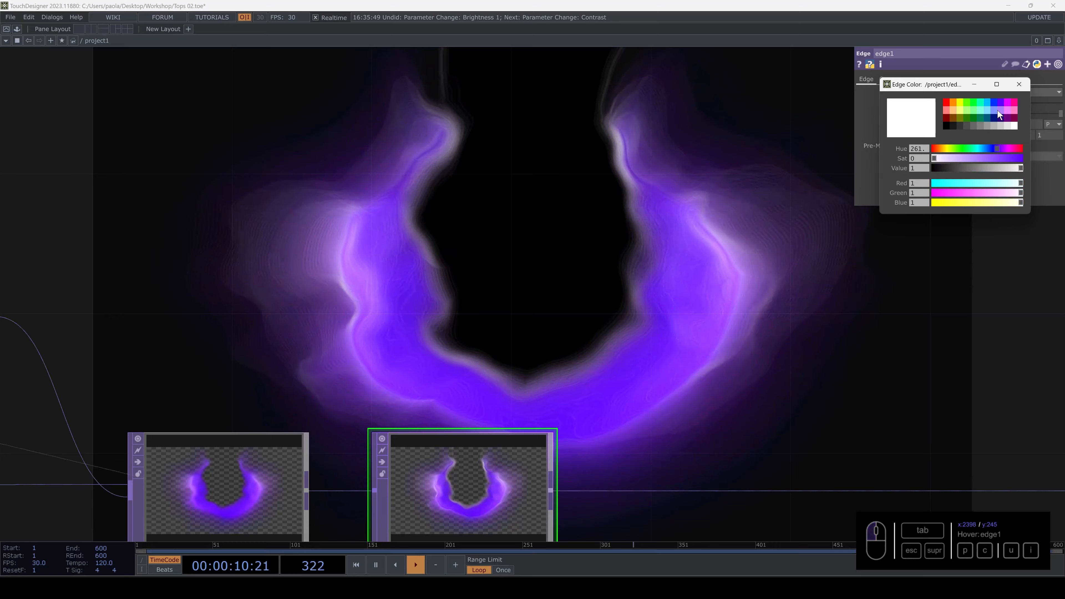
click(1002, 111)
click(1014, 126)
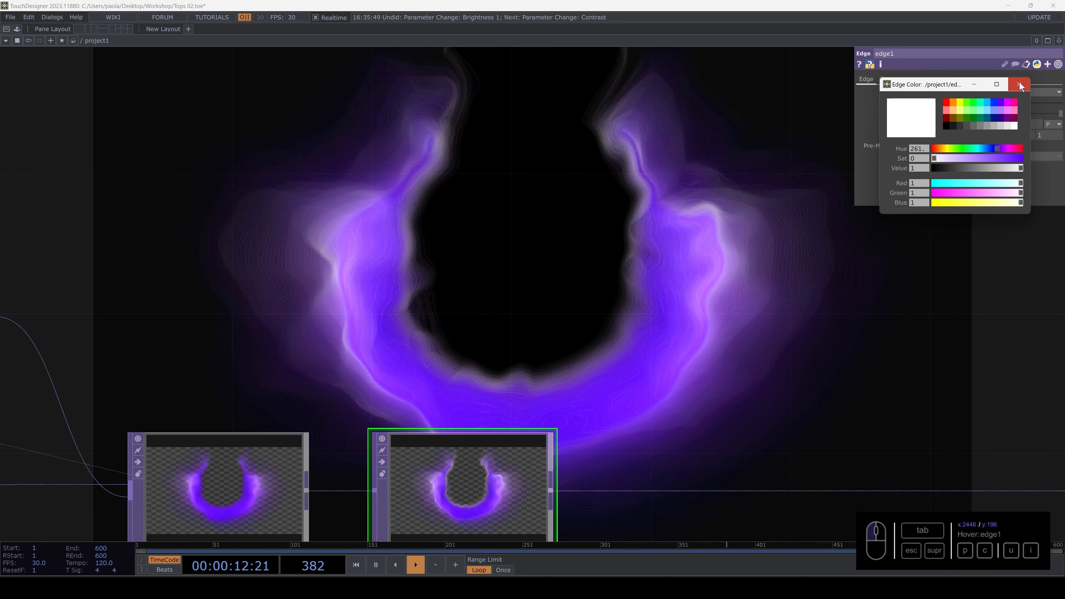
click(1019, 84)
Set edge1's black level to 0.043 and its strength to 9.15
mouse_move(974, 101)
mouse_down()
mouse_move(991, 103)
mouse_move(975, 103)
mouse_up()
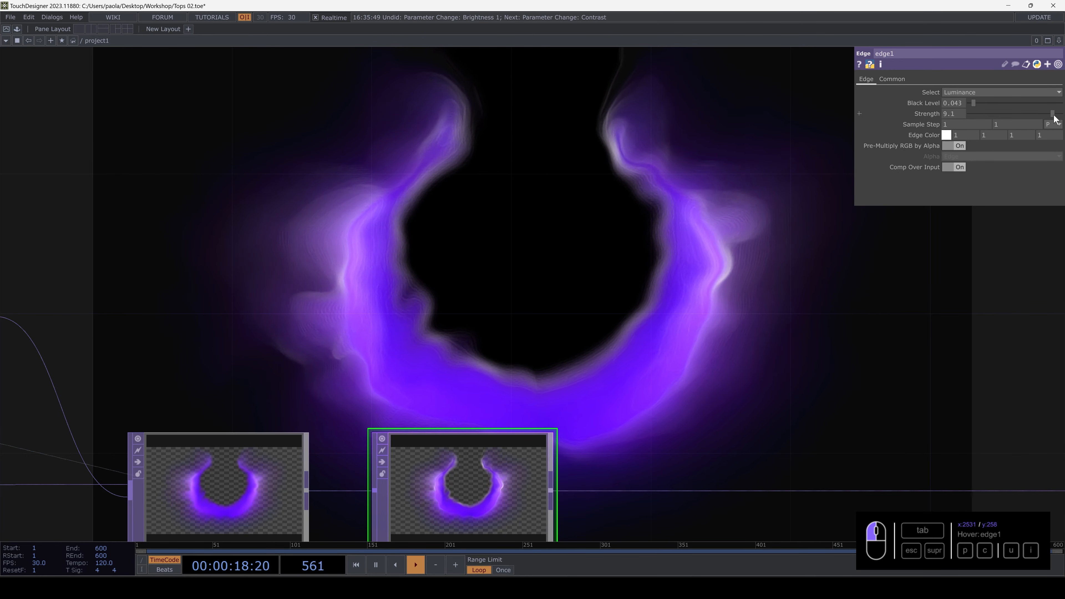
scroll(641, 273, down, 3)
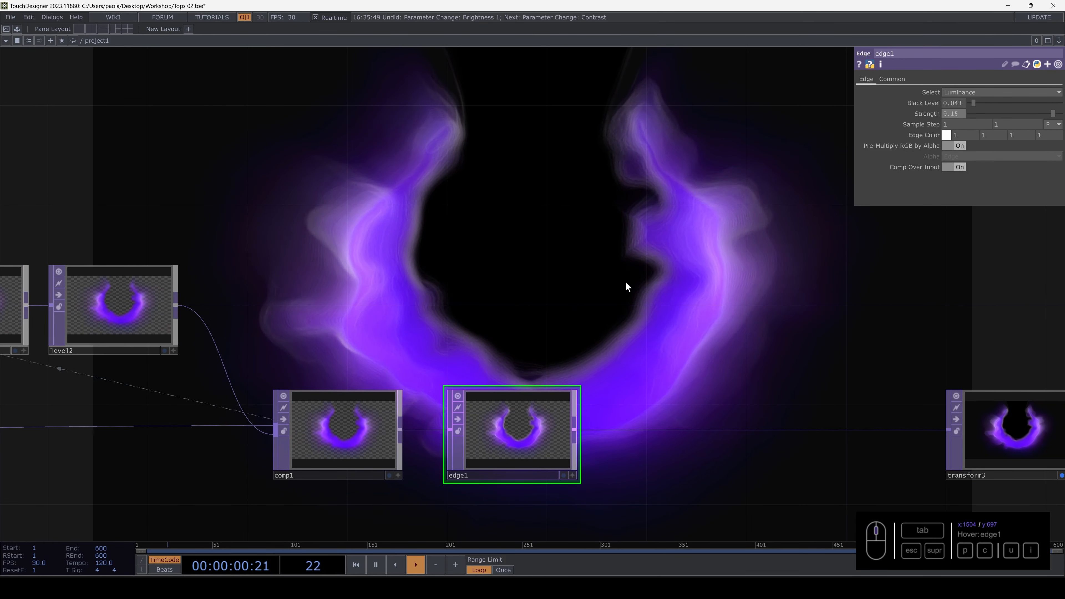
scroll(627, 286, down, 3)
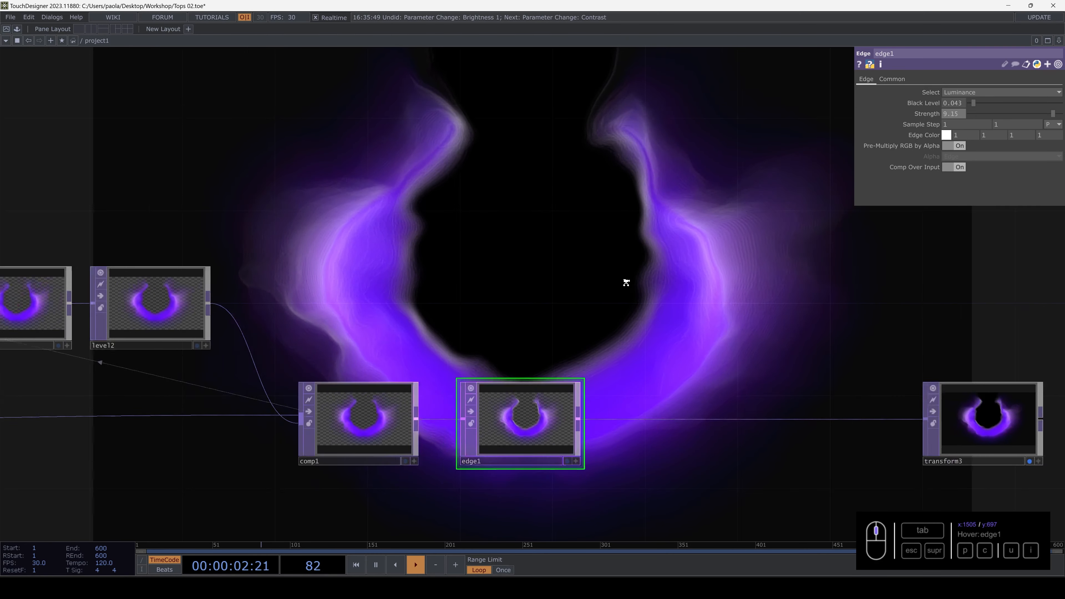
Move transform3 farther from edge1 to free space for more operators
scroll(629, 281, down, 2)
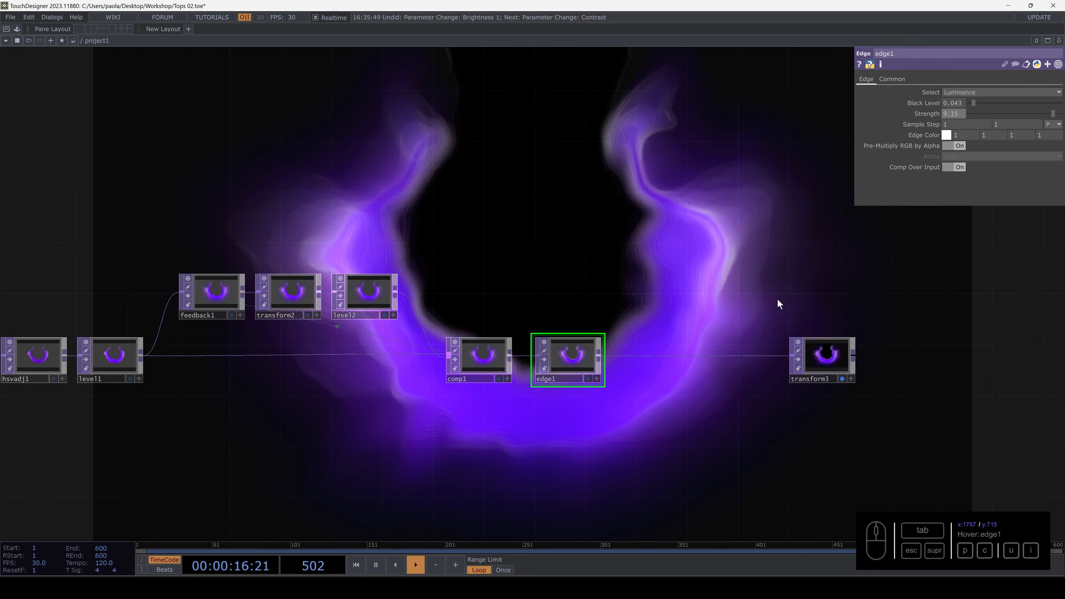
drag(823, 364, 951, 364)
scroll(652, 362, up, 5)
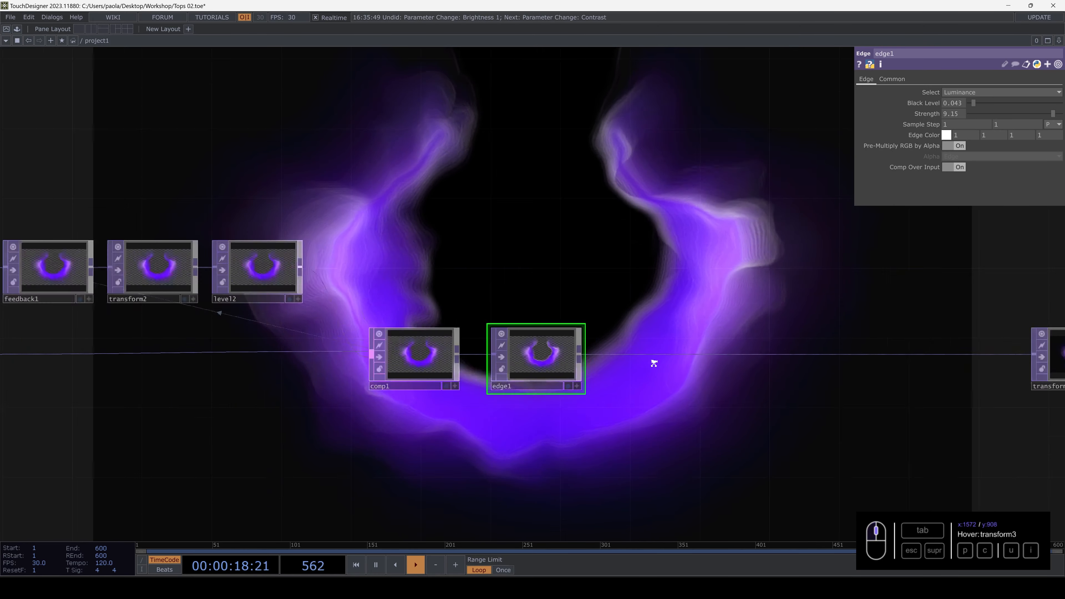
Add a Noise TOP fed by edge1's output and place it below the wire to transform3
drag(671, 291, 533, 262)
drag(383, 338, 472, 423)
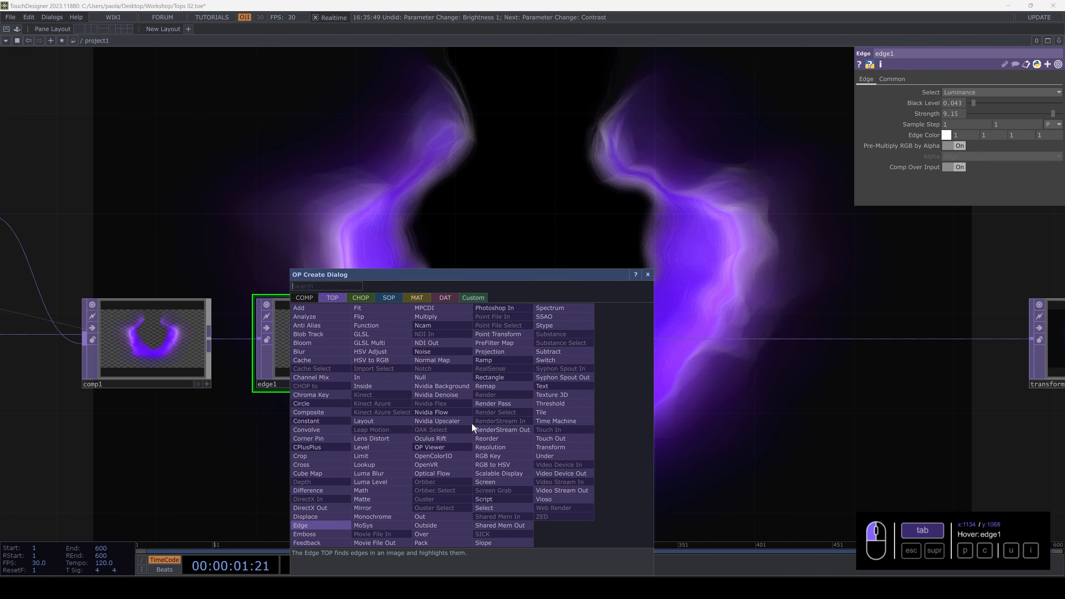
click(451, 372)
click(515, 424)
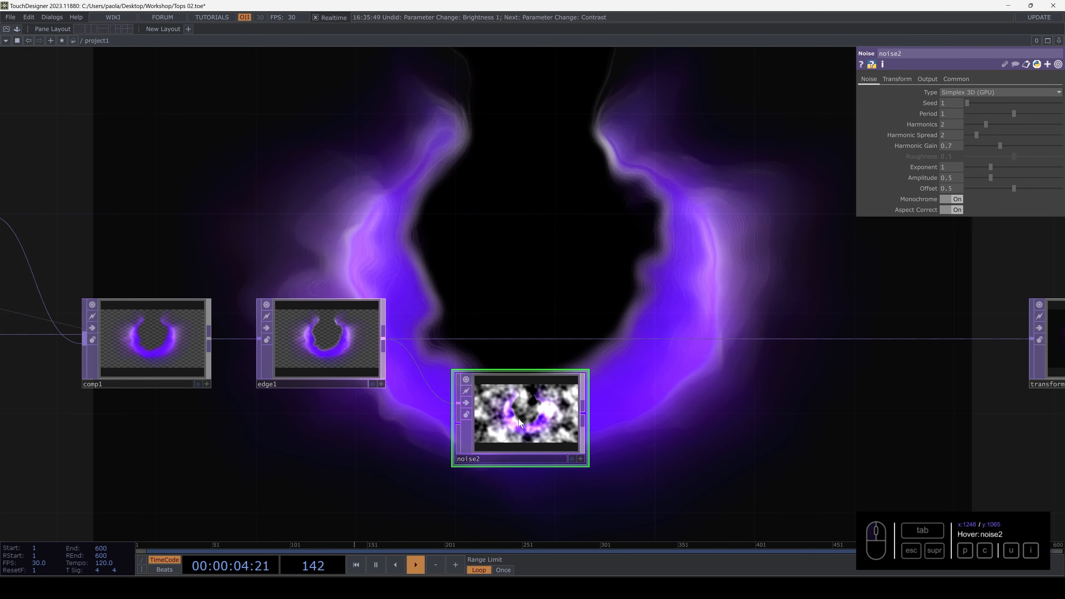
Set noise2's RGB output to Noise so it ignores the input image
click(931, 79)
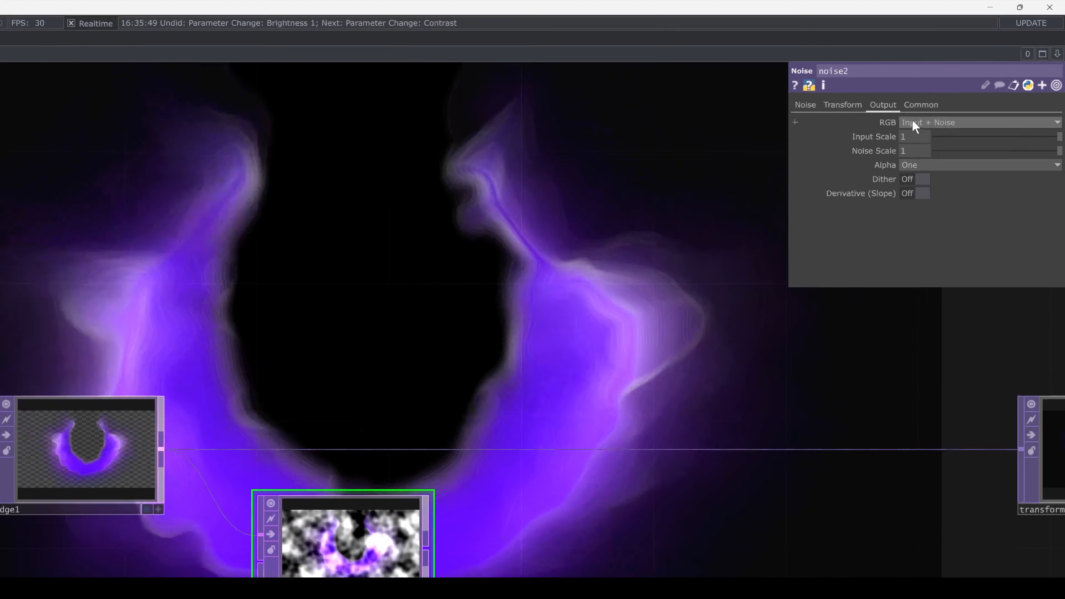
click(913, 123)
click(913, 136)
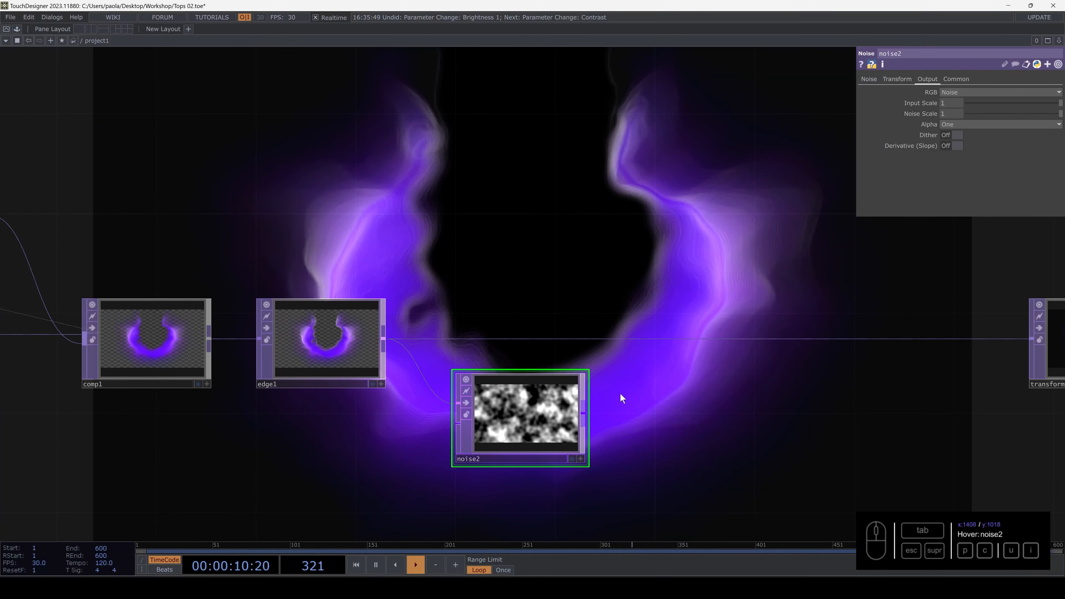
Add a Level TOP fed by noise2's output and place it beside noise2
click(583, 414)
key(Tab)
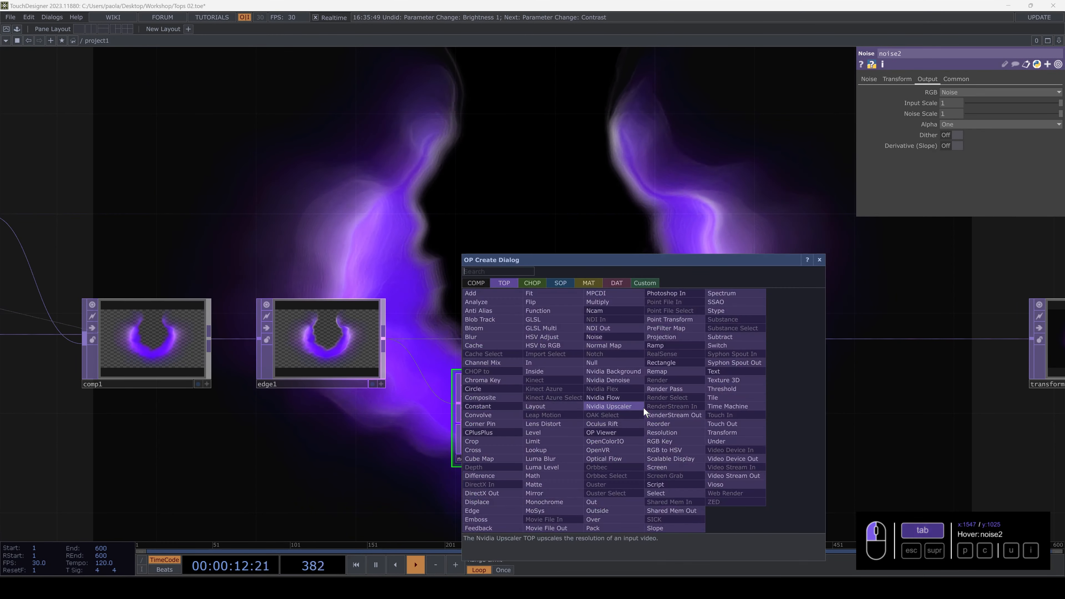
click(552, 433)
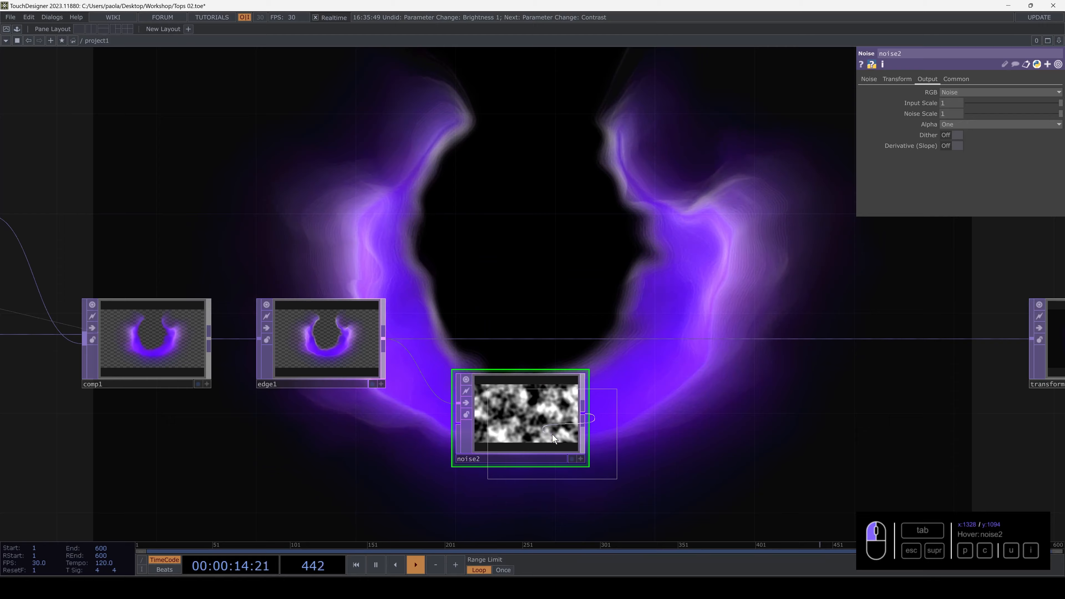
click(690, 422)
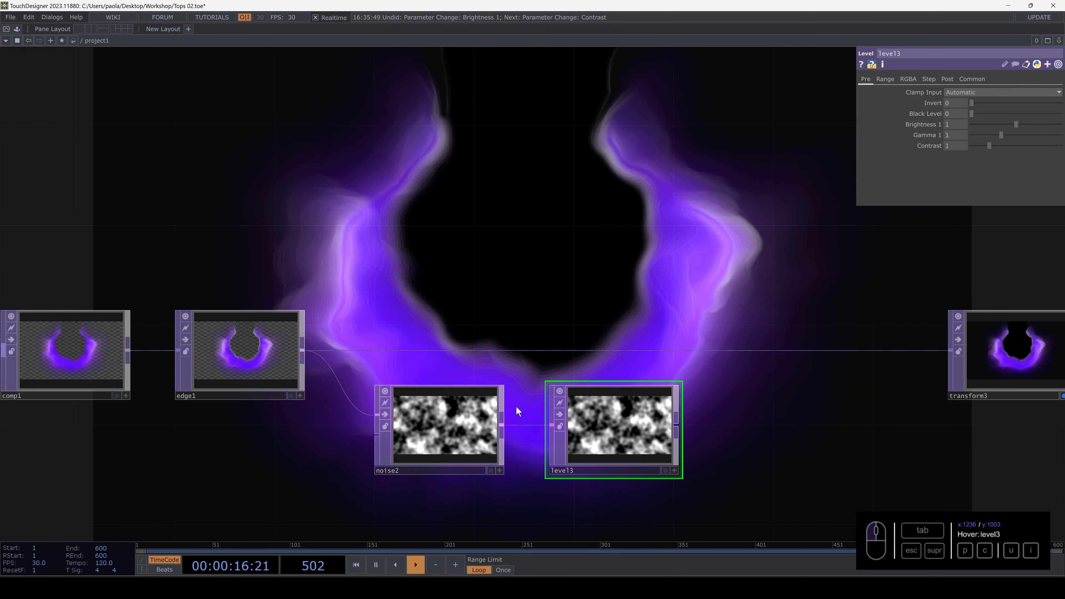
Move noise2 and level3 lower together and shift transform3 farther along the wire to make room
drag(739, 338, 743, 278)
right_drag(721, 414, 459, 351)
drag(455, 354, 455, 404)
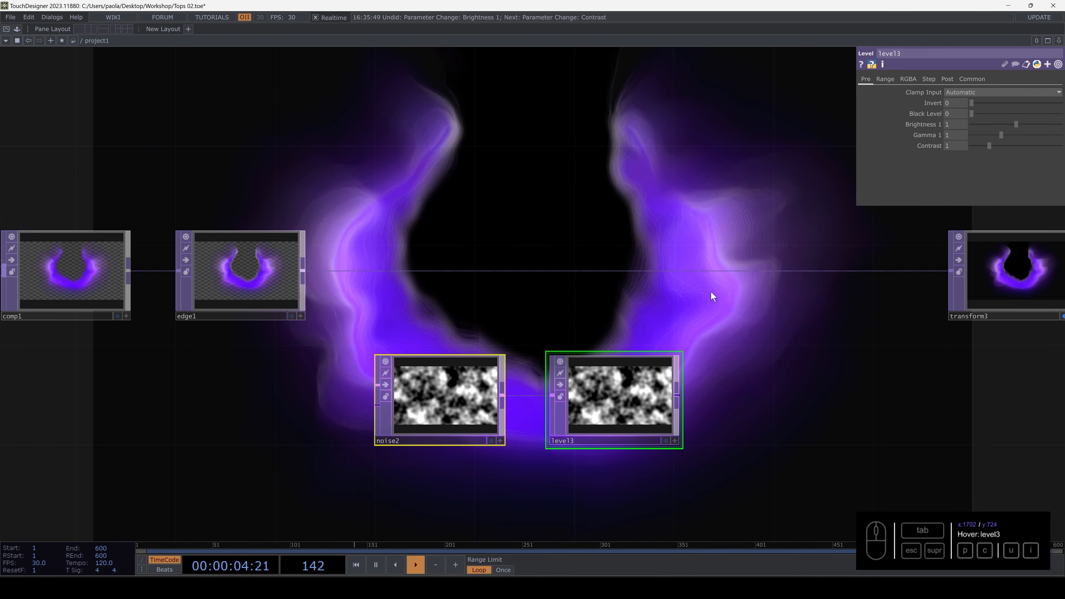
drag(663, 316, 478, 341)
drag(792, 296, 924, 290)
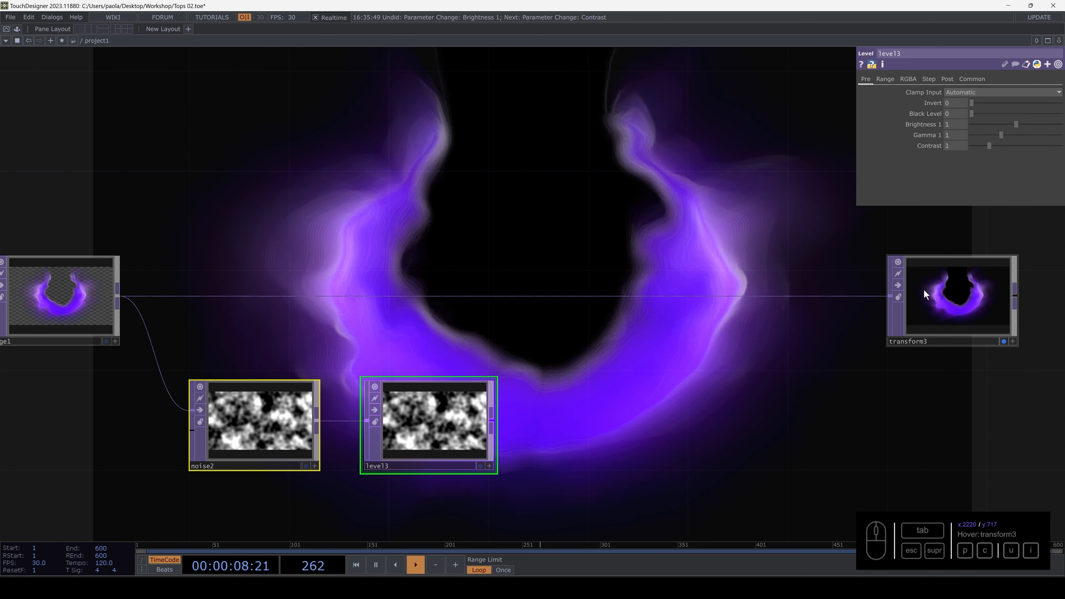
drag(376, 333, 398, 321)
click(328, 420)
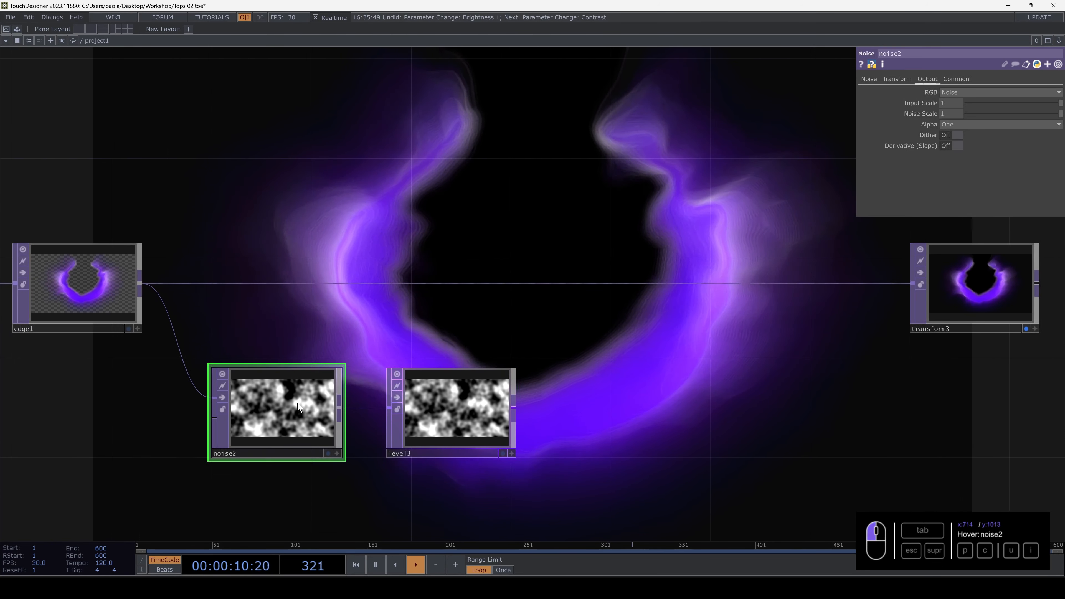
click(451, 406)
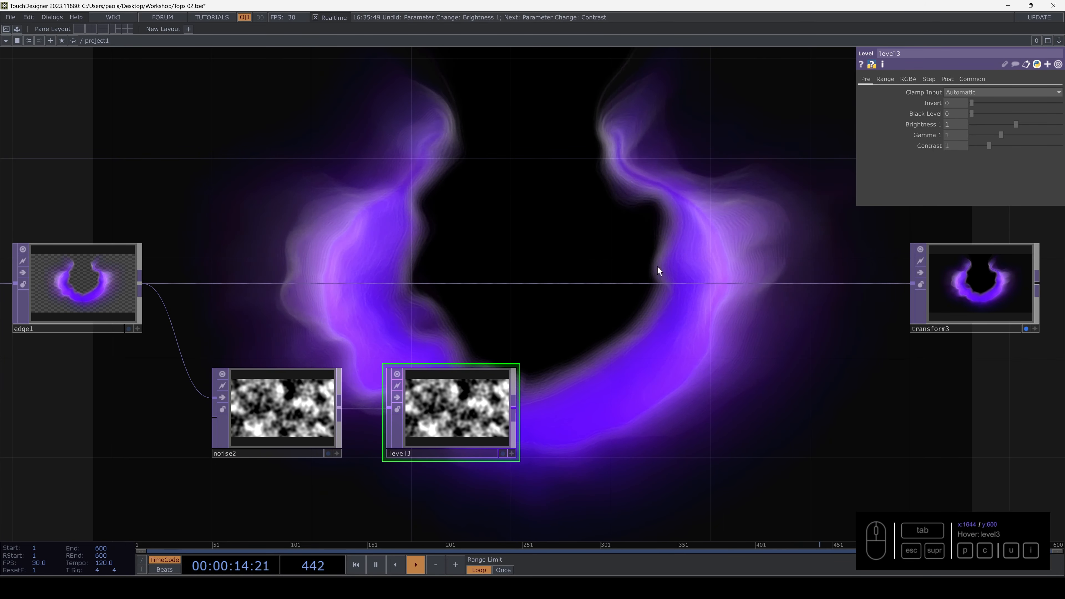
Insert a Composite TOP between edge1 and transform3 with level3 as its second input, using the Overlay operation
right_click(618, 284)
click(626, 271)
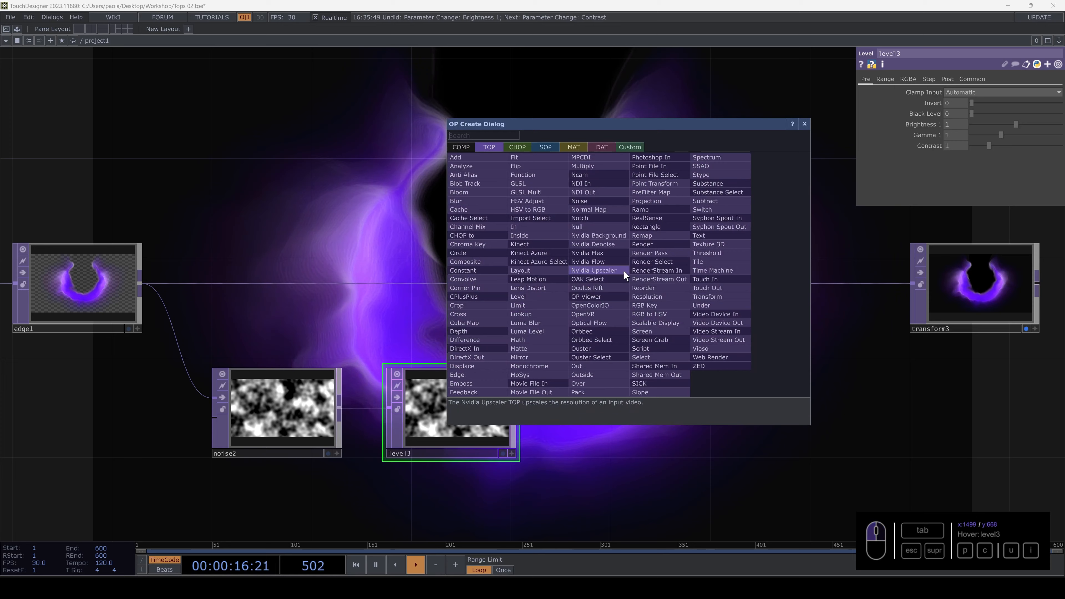
text(domn)
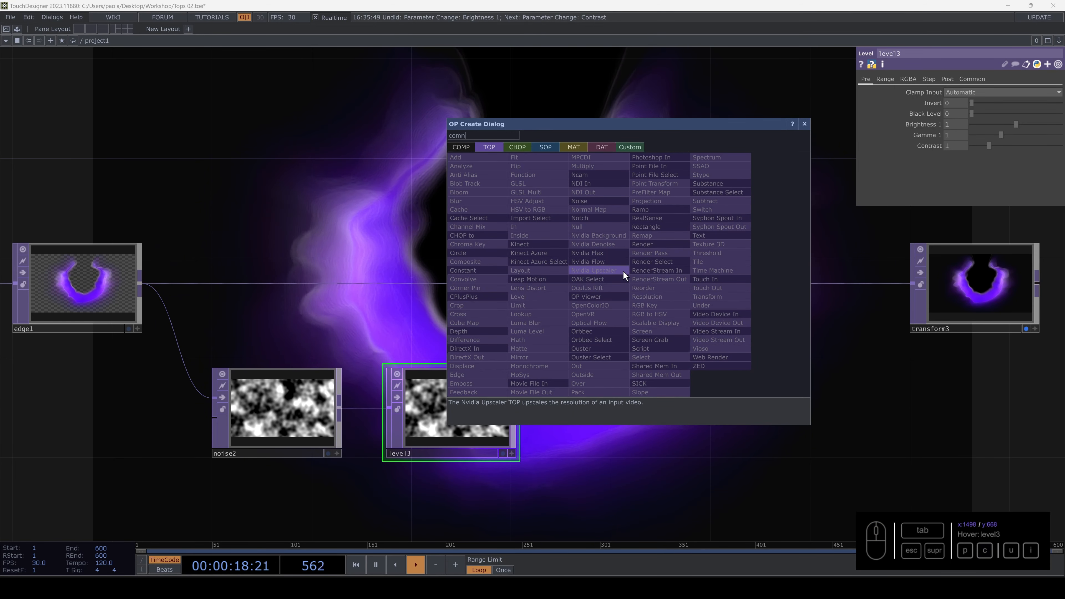
click(484, 262)
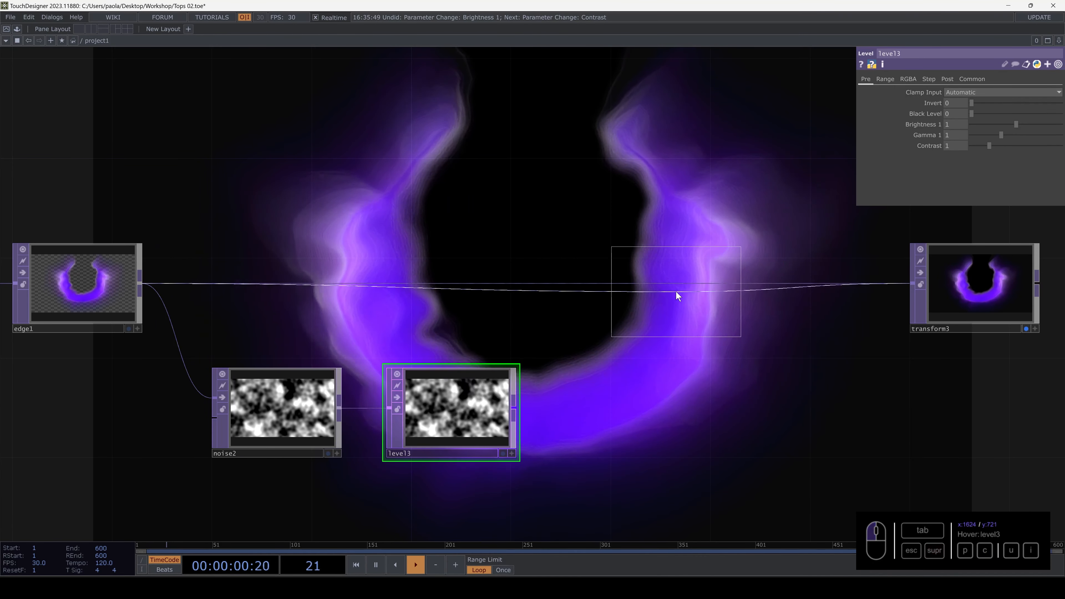
click(676, 292)
drag(512, 406, 613, 289)
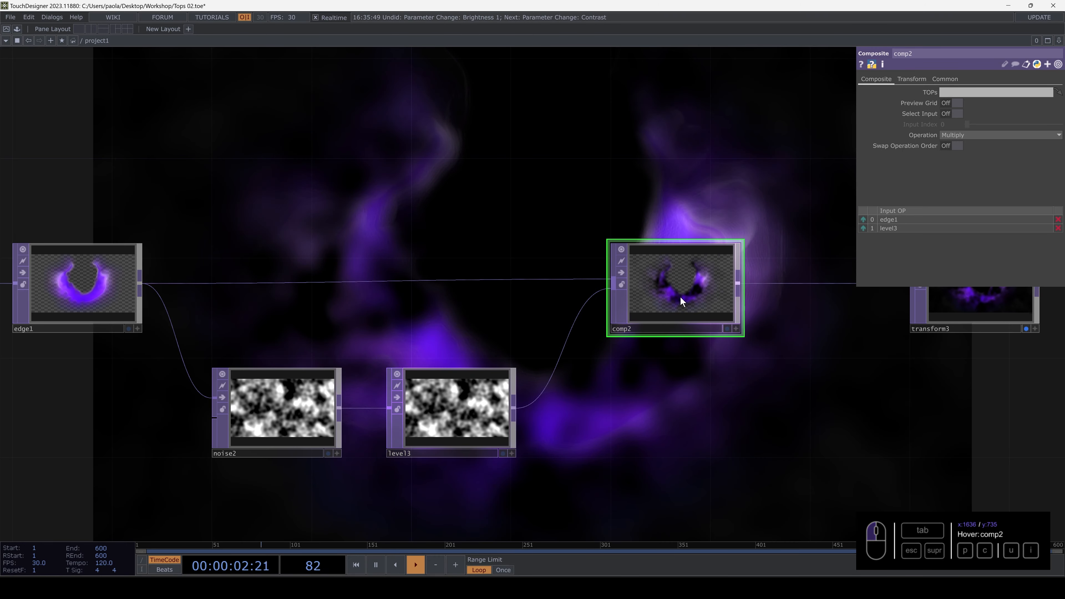
click(1003, 133)
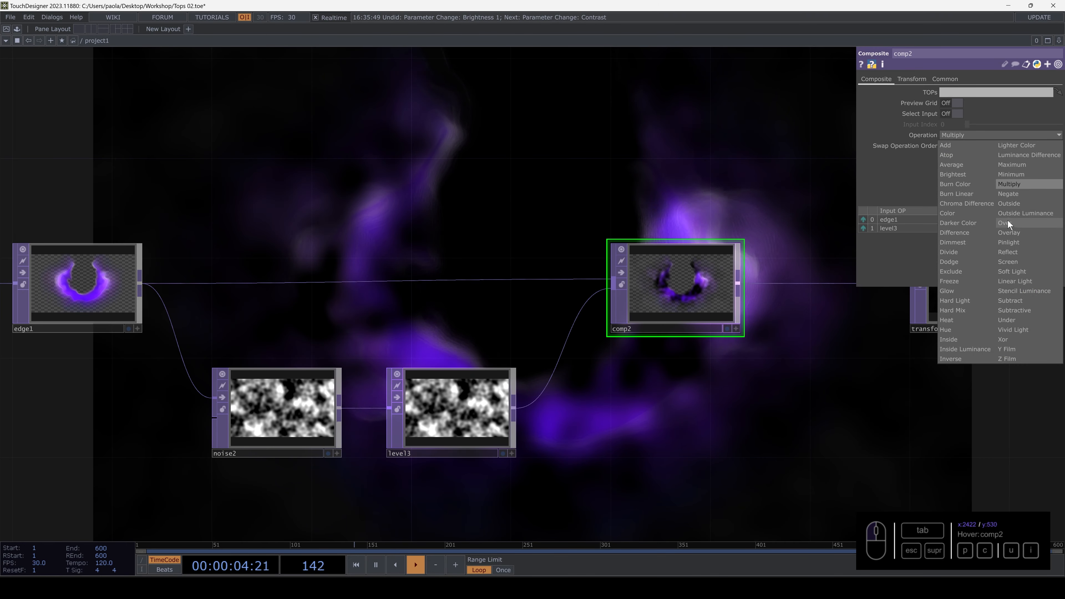
click(1008, 231)
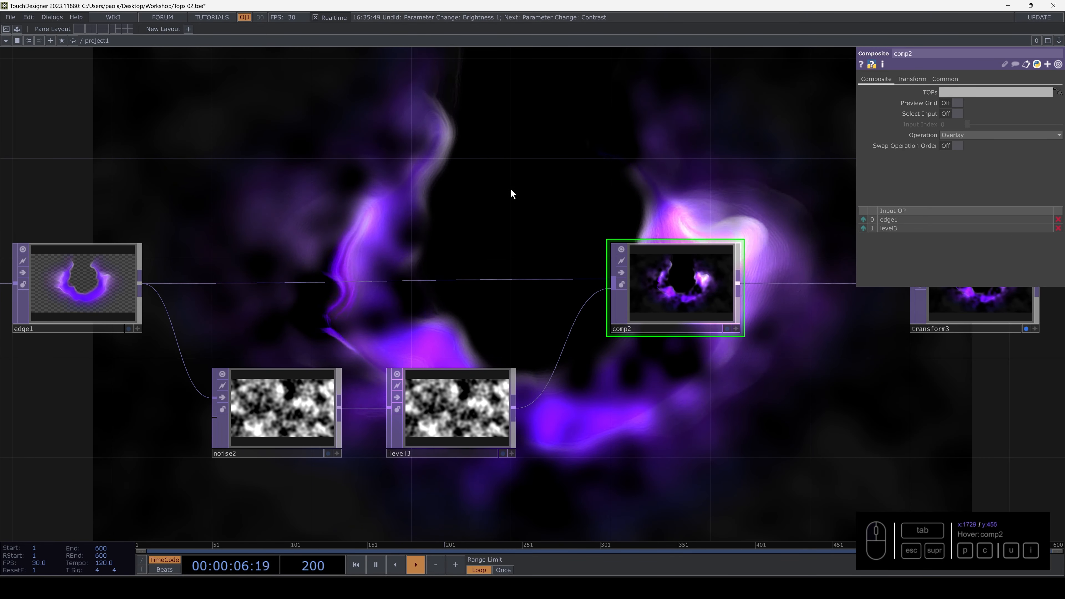
Set noise2's period to 0 for a fine grain
drag(486, 199, 517, 228)
drag(505, 314, 579, 306)
click(383, 439)
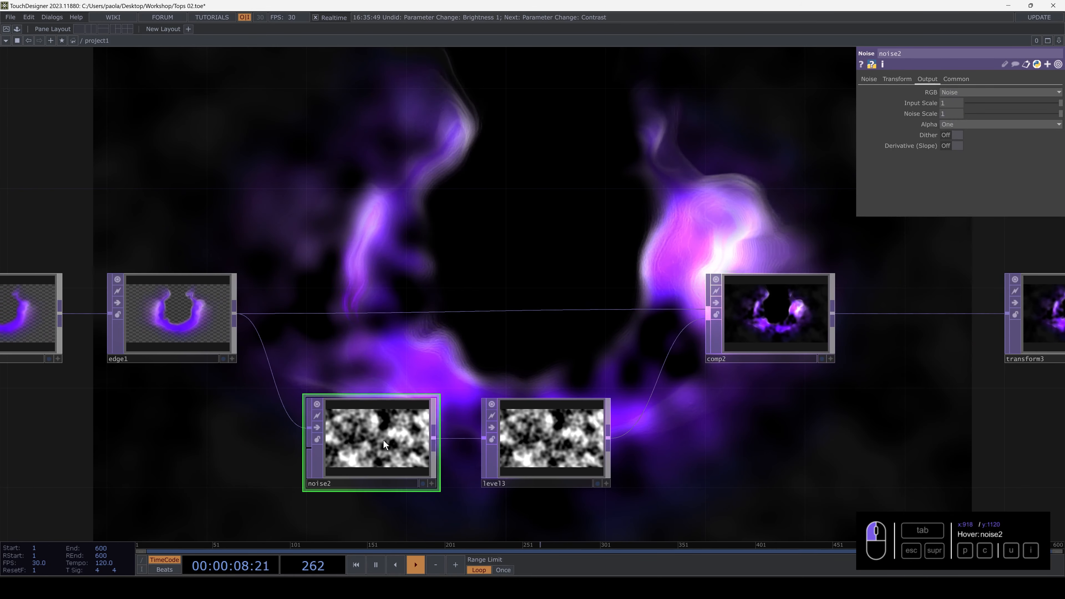
click(870, 78)
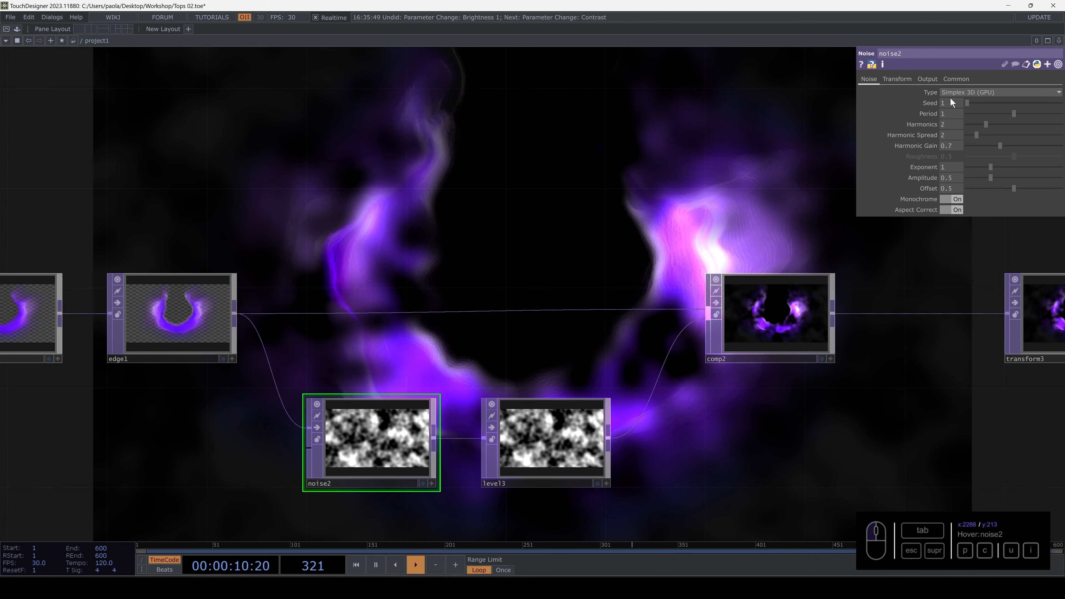
drag(1009, 113, 964, 119)
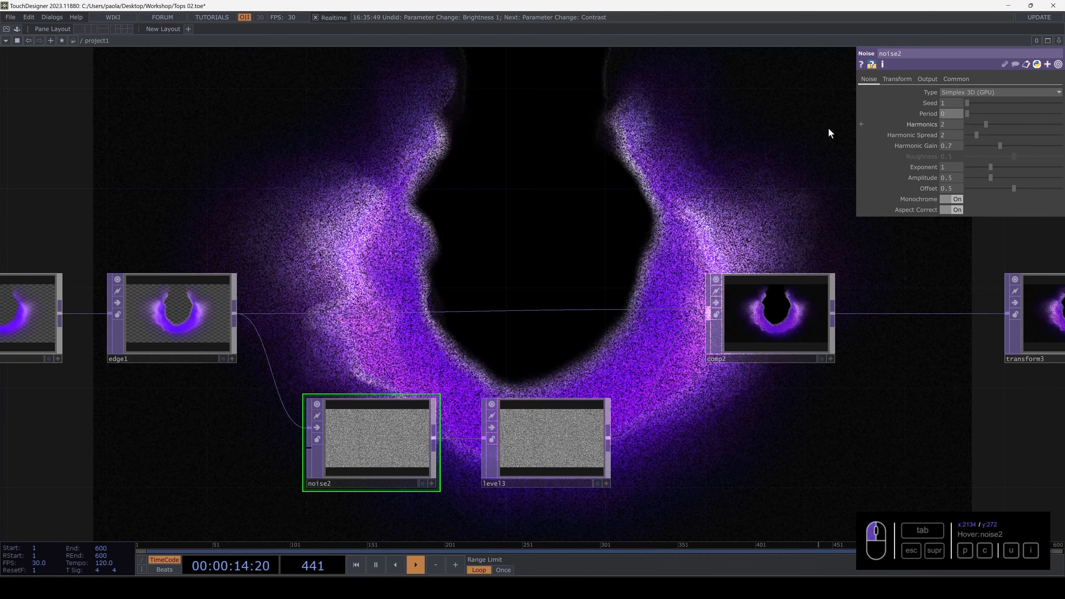
Lower level3's opacity to about 0.07 to soften the grain
drag(688, 180, 702, 255)
click(573, 505)
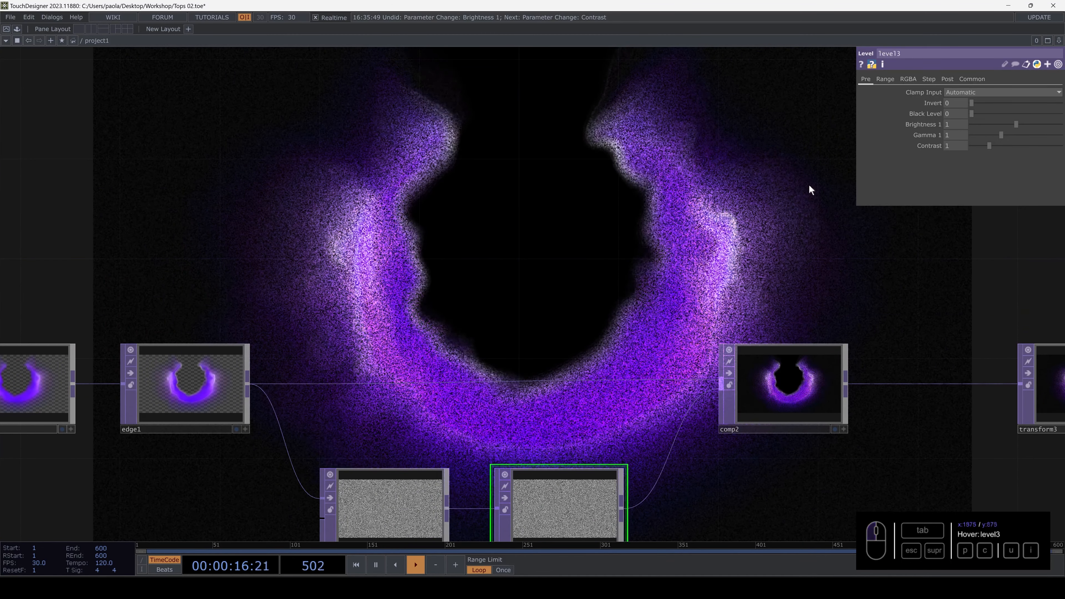
click(948, 78)
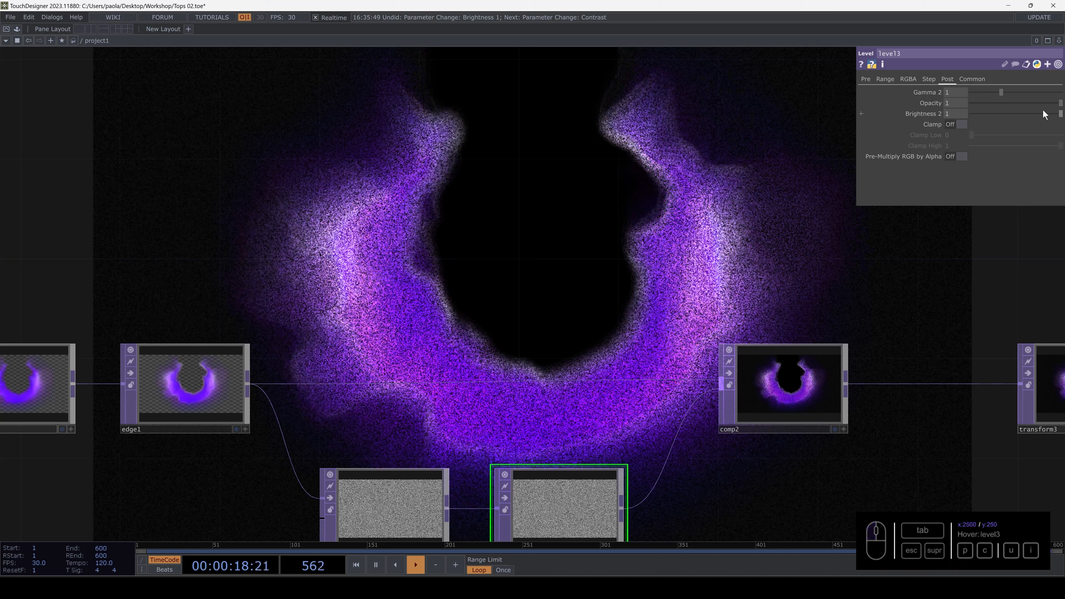
drag(1055, 103, 975, 111)
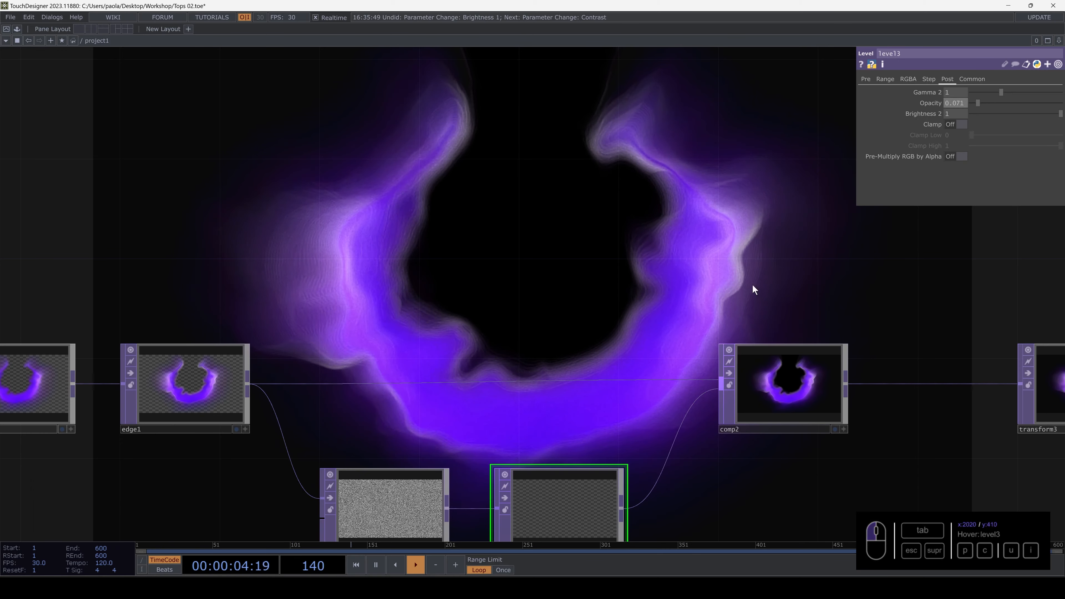
drag(976, 103, 974, 103)
Check noise2's transform parameters
drag(618, 282, 637, 182)
click(423, 404)
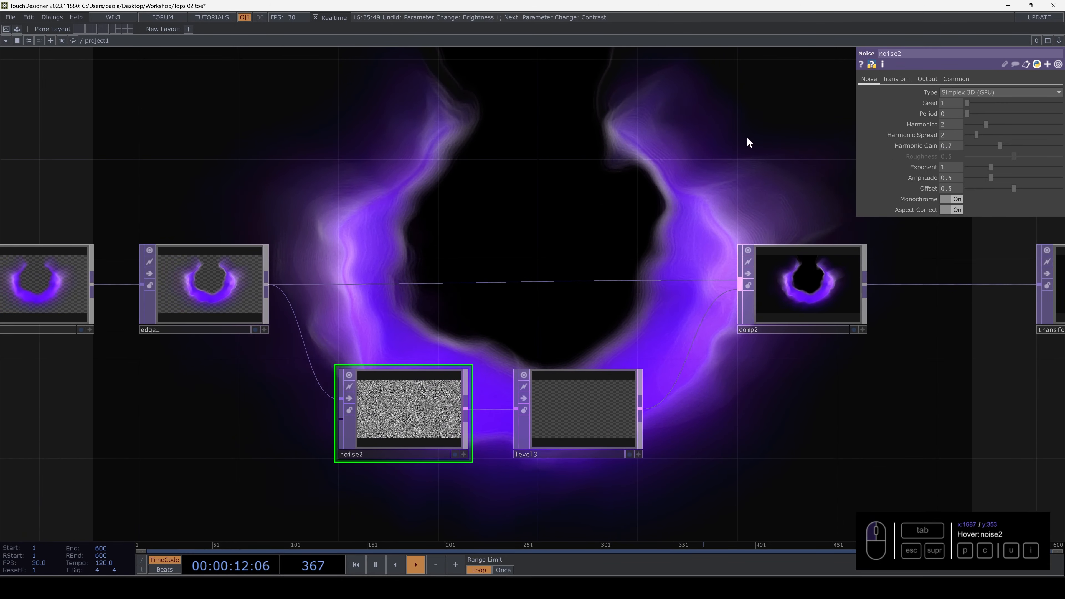
click(906, 78)
drag(705, 165, 683, 219)
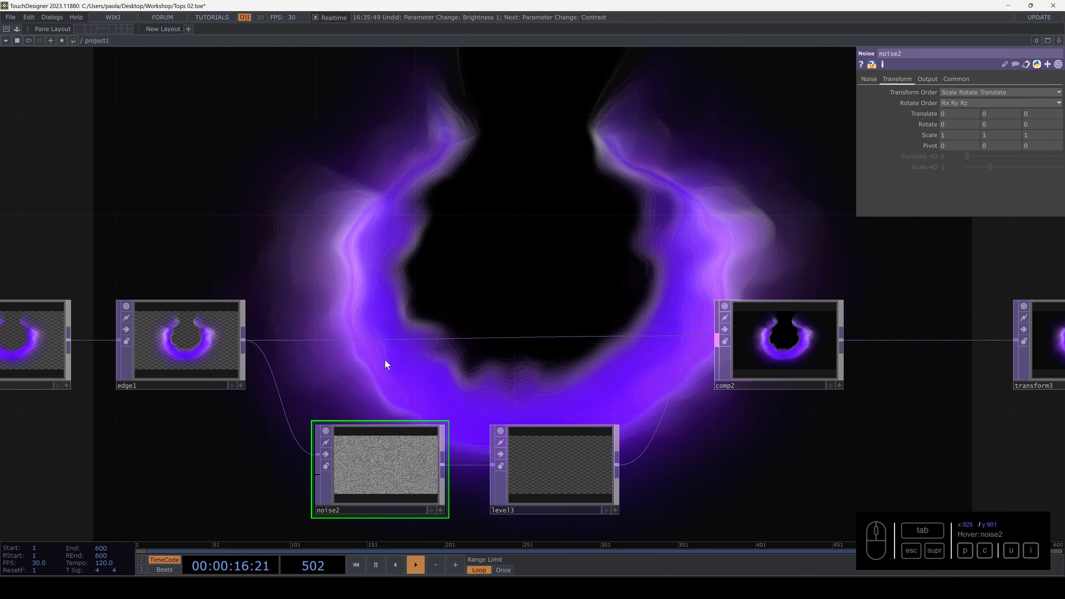
scroll(379, 350, down, 3)
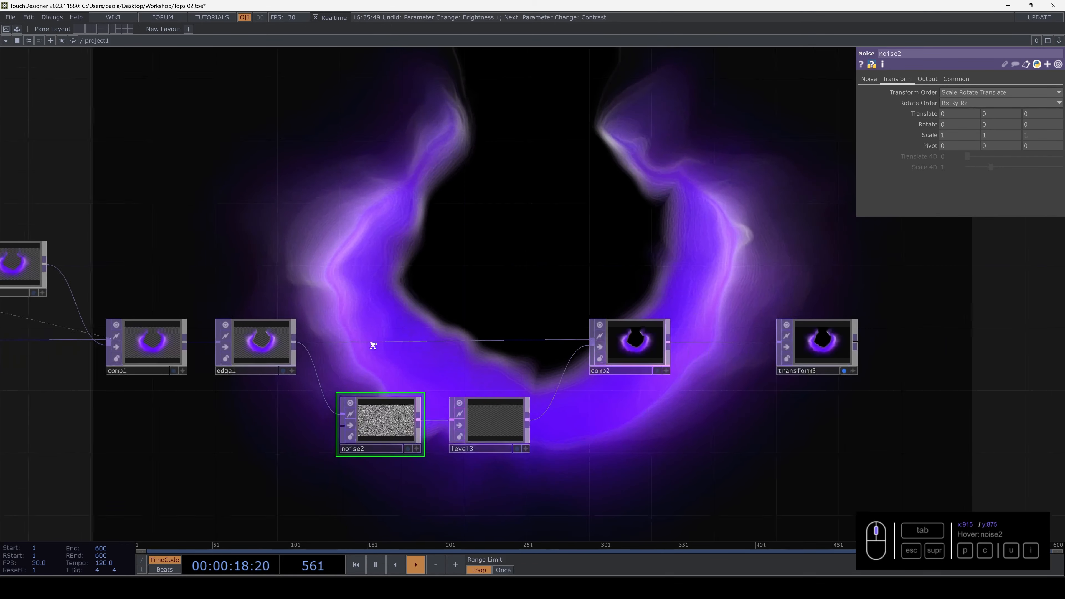
Set hsvadj1's saturation multiplier to 1 and its hue offset to -134
drag(512, 268, 767, 253)
drag(302, 391, 329, 392)
drag(378, 367, 437, 409)
click(357, 363)
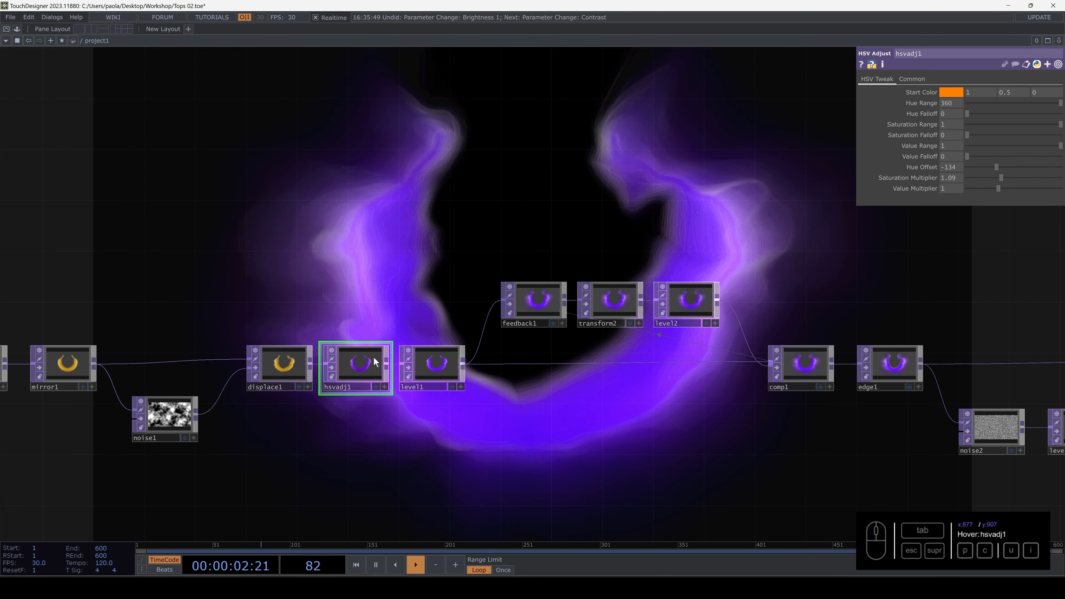
click(430, 360)
drag(434, 255, 449, 336)
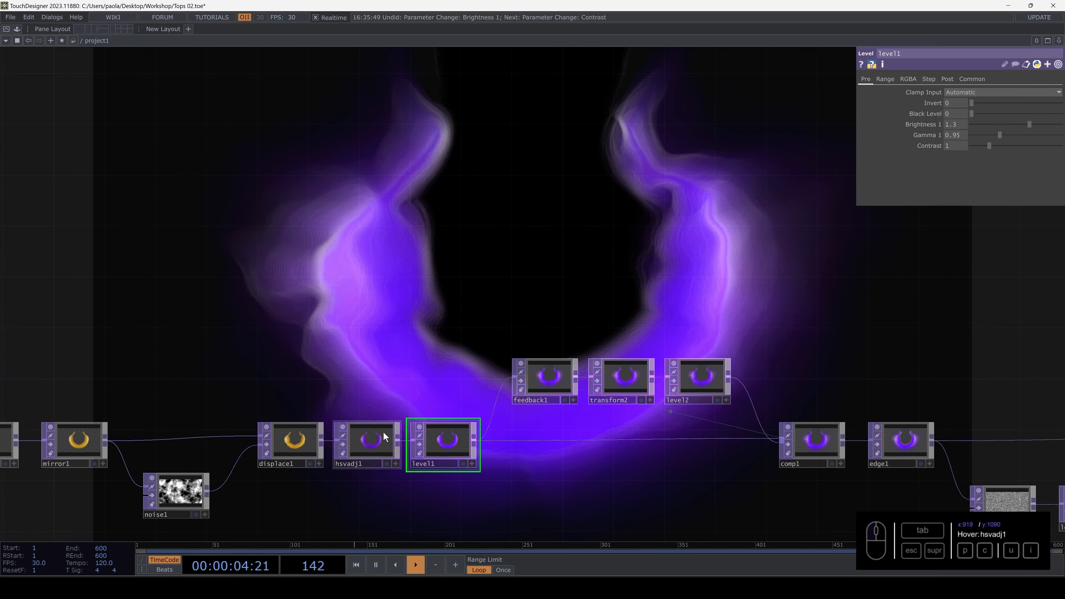
click(366, 434)
drag(1006, 175, 754, 226)
text(134)
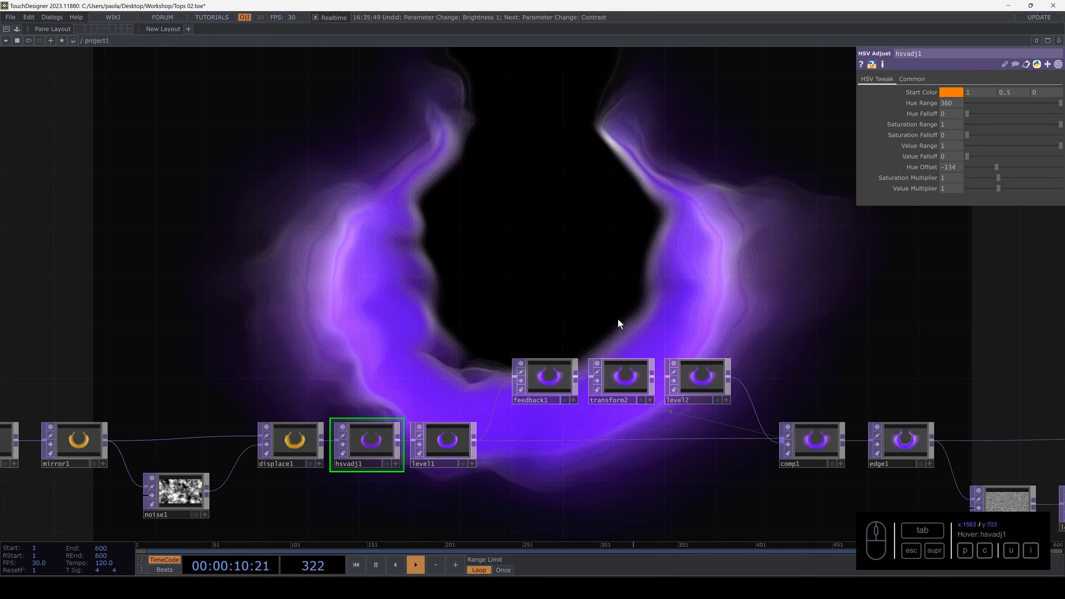
Set level1's brightness to 1.26 and its contrast to 1.43
click(446, 440)
drag(1029, 123, 999, 146)
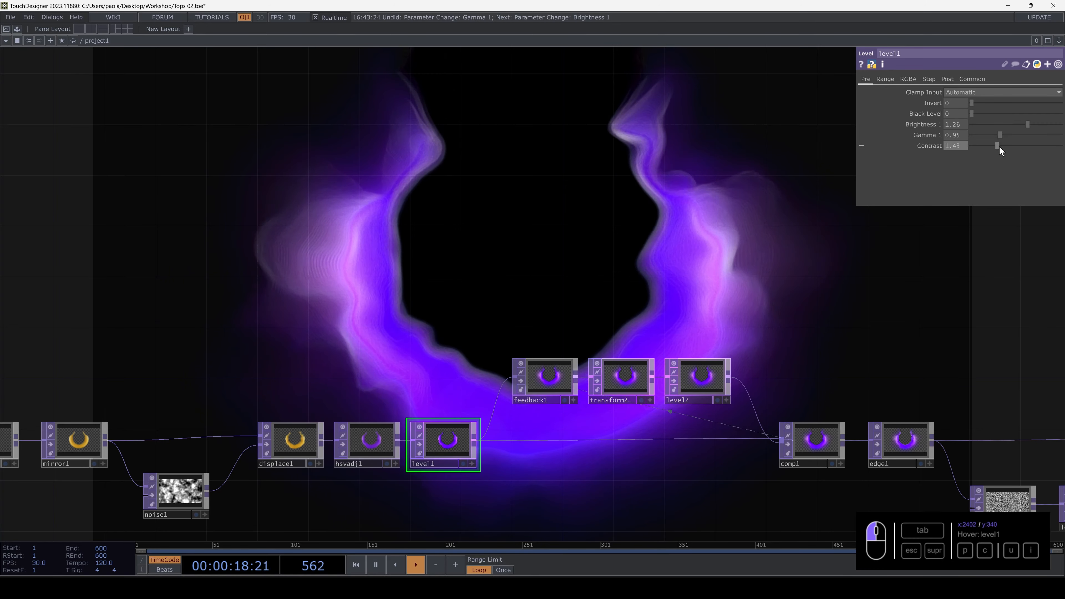
Shift hsvadj1's hue offset to -138
drag(748, 277, 565, 215)
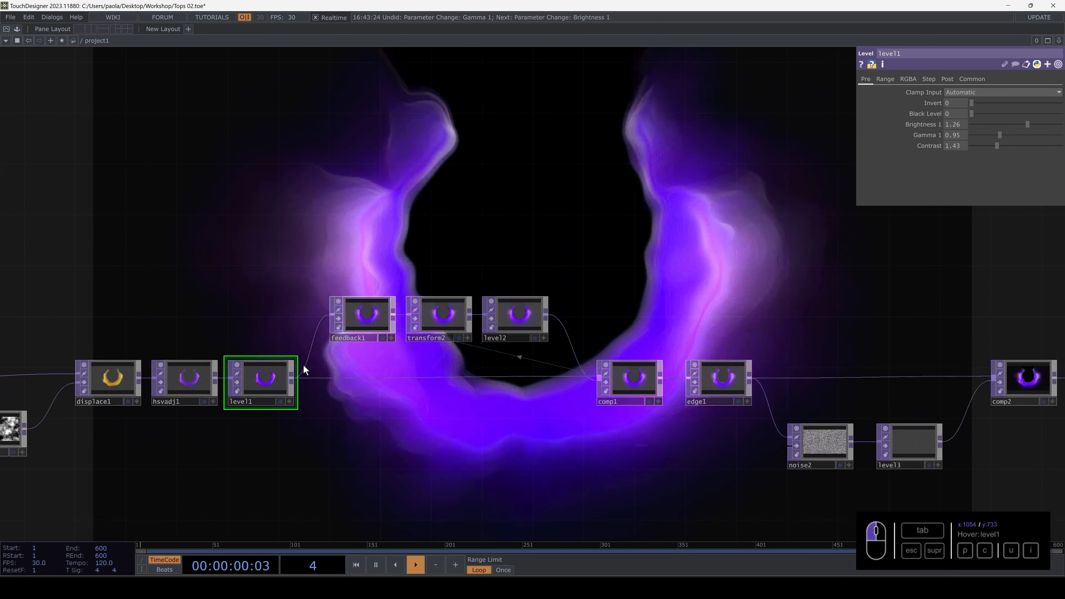
click(184, 380)
mouse_move(1001, 167)
mouse_down()
mouse_move(976, 168)
mouse_move(1005, 169)
mouse_move(997, 170)
mouse_up()
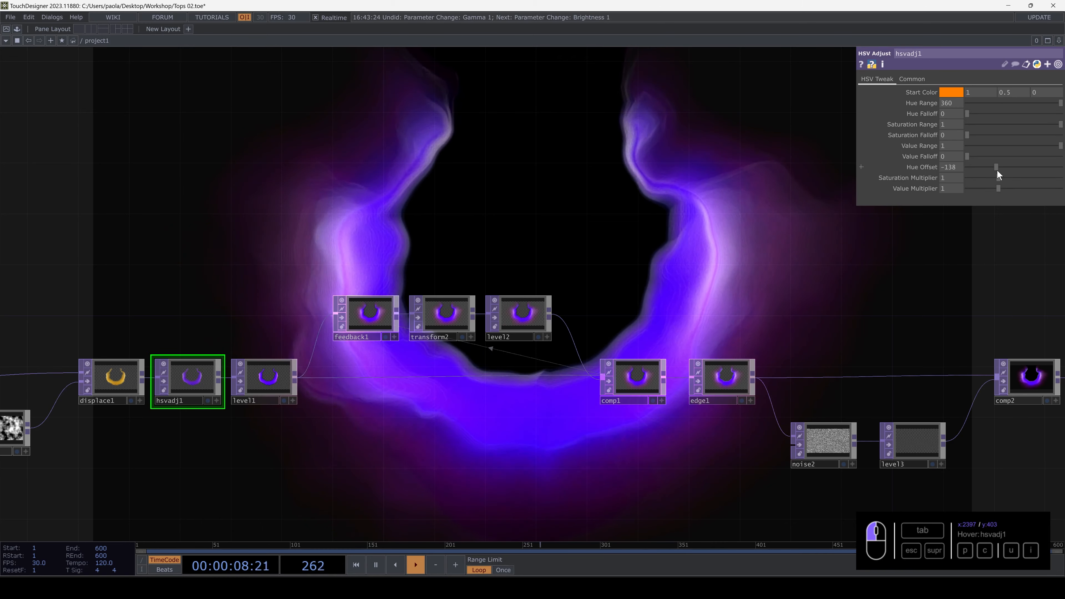
Move transform3 farther from comp2 to free space on the wire between them
drag(539, 277, 416, 273)
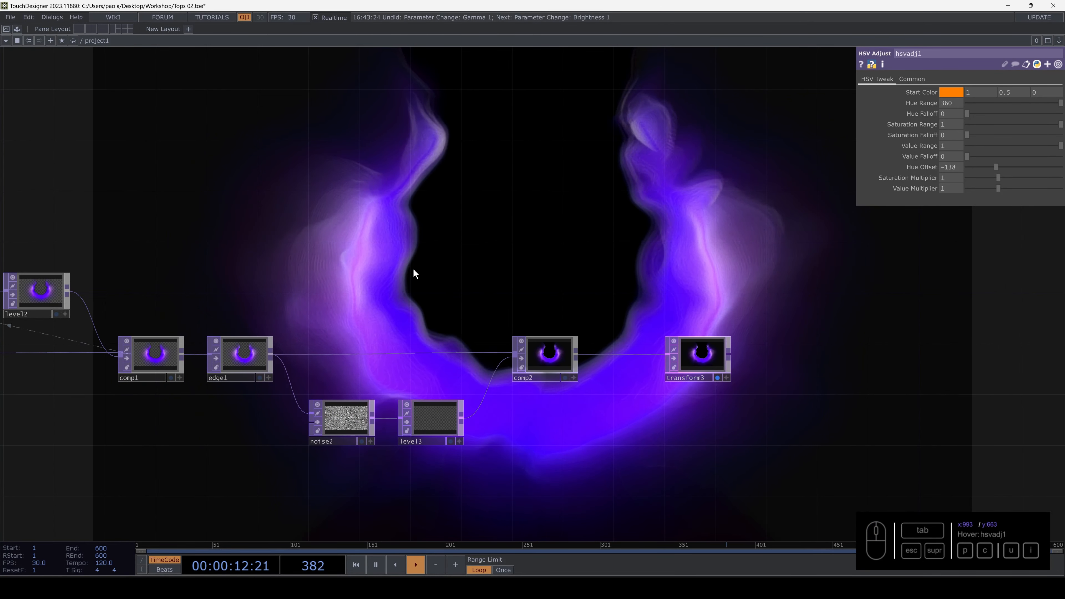
drag(298, 256, 386, 260)
drag(666, 344, 926, 344)
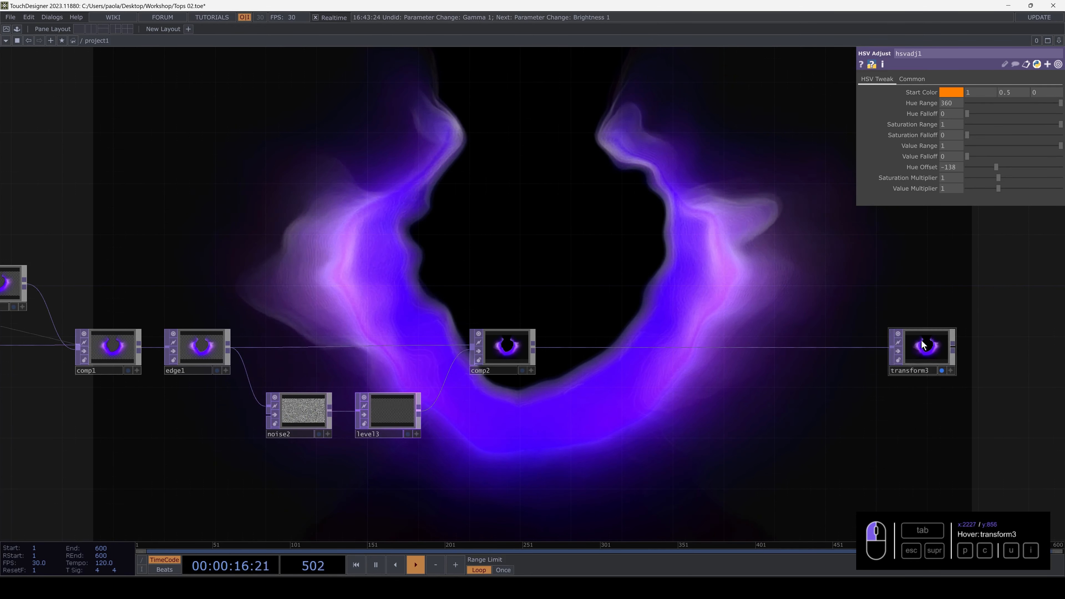
Insert a Monochrome TOP on the wire between comp2 and transform3
drag(725, 295, 554, 283)
scroll(418, 333, up, 1)
scroll(417, 333, up, 1)
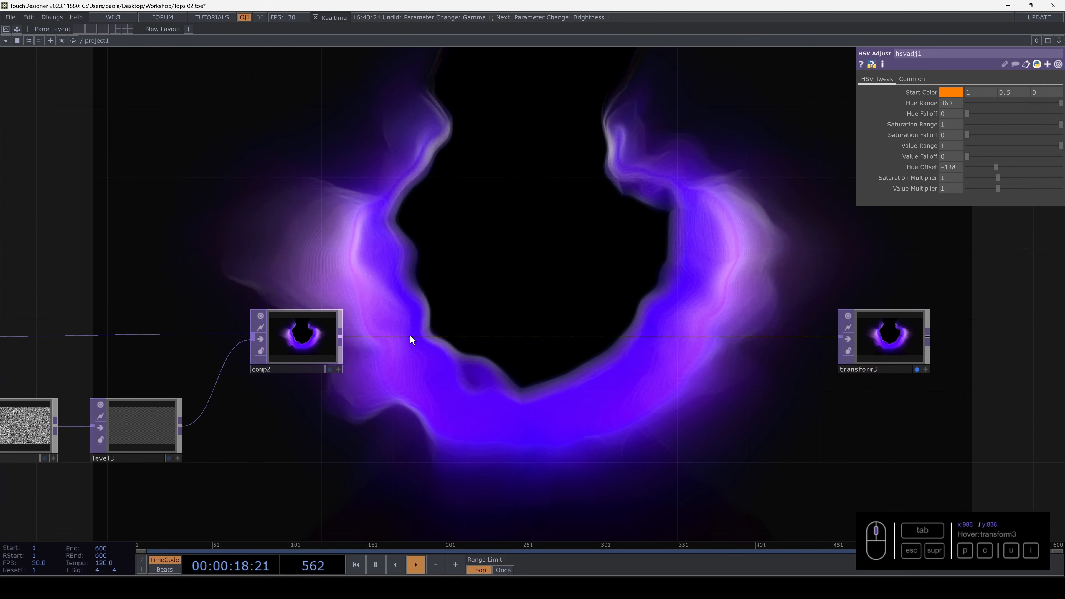
right_click(411, 335)
click(430, 321)
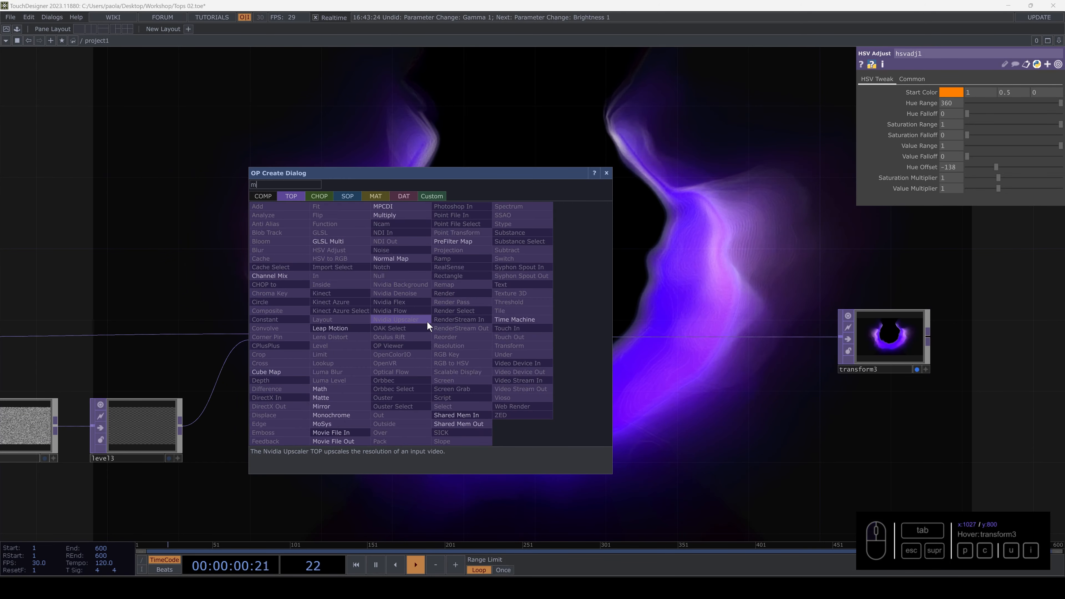
click(338, 415)
click(431, 337)
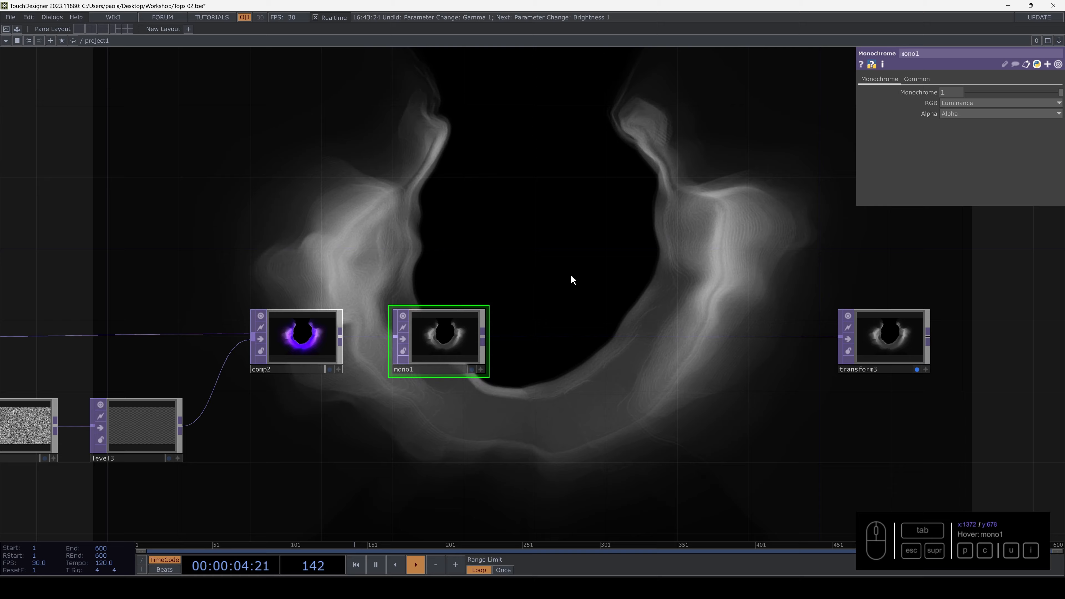
Add a Ramp TOP to the network directly above mono1
drag(550, 318, 557, 372)
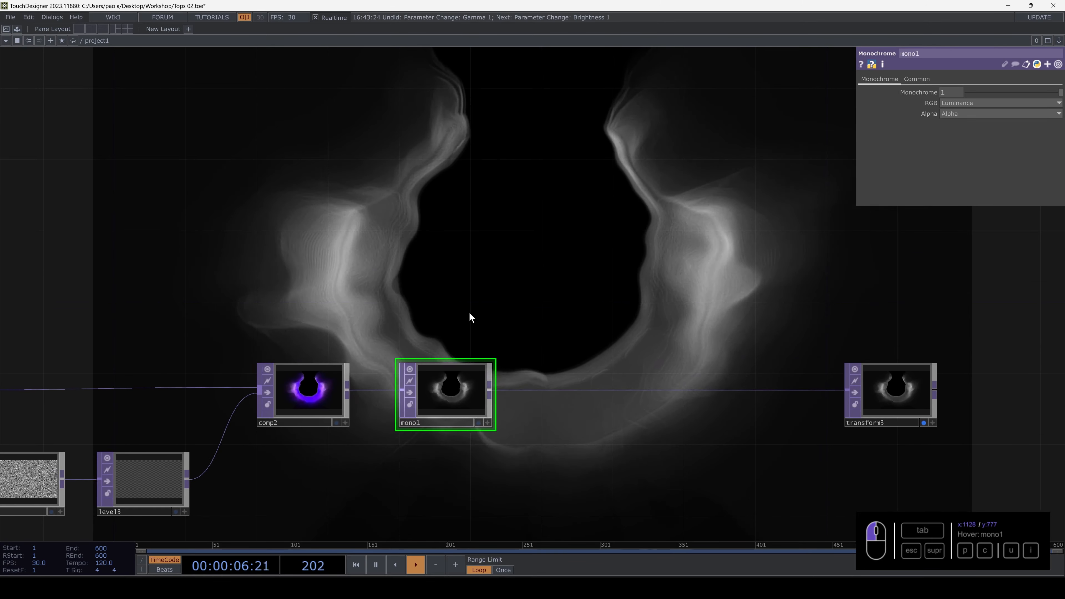
key(Tab)
text(r)
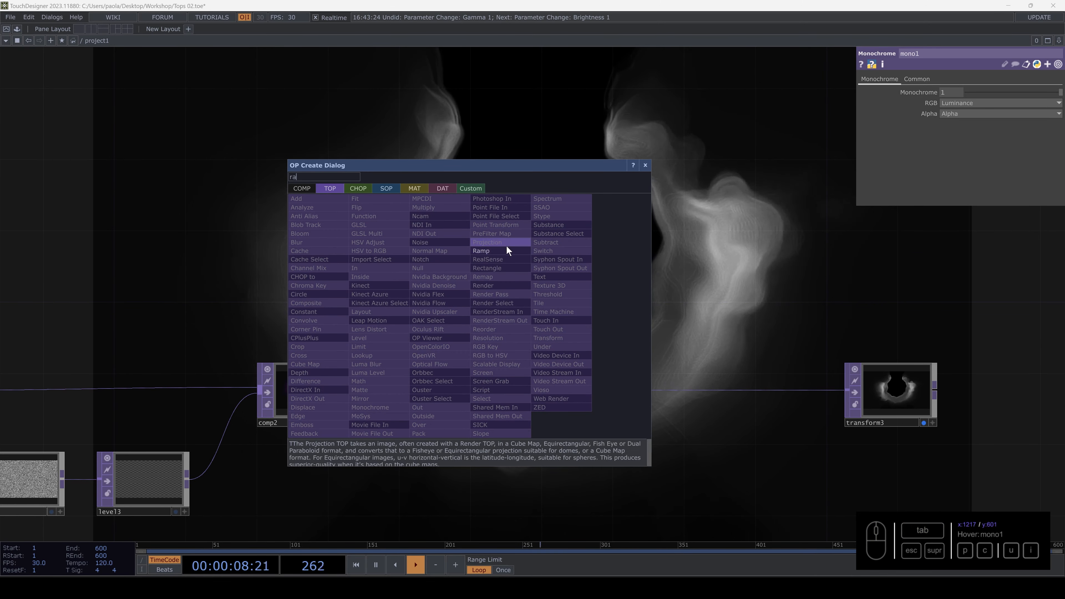
click(505, 250)
click(449, 301)
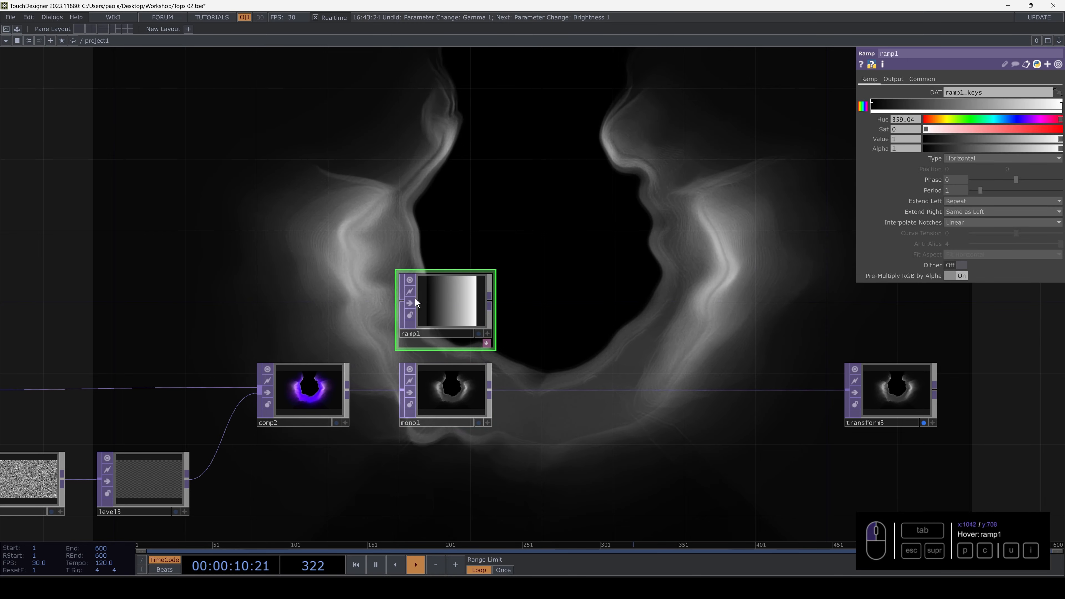
middle_click(454, 300)
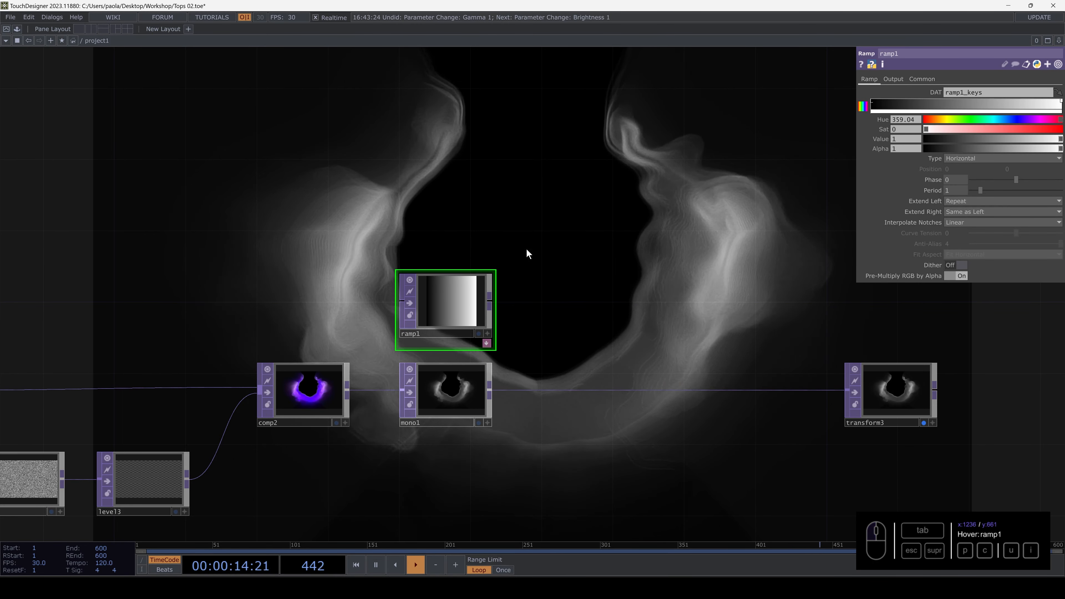
Insert a Lookup TOP on the wire between mono1 and transform3, and connect ramp1, placed below mono1, to its second input
drag(499, 262, 470, 312)
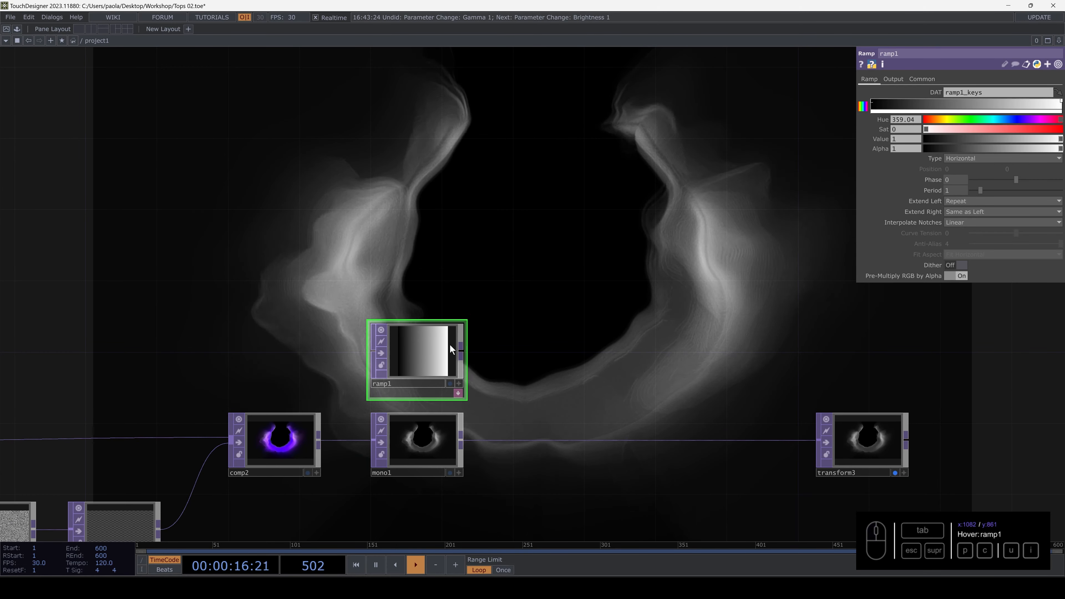
drag(542, 440, 482, 415)
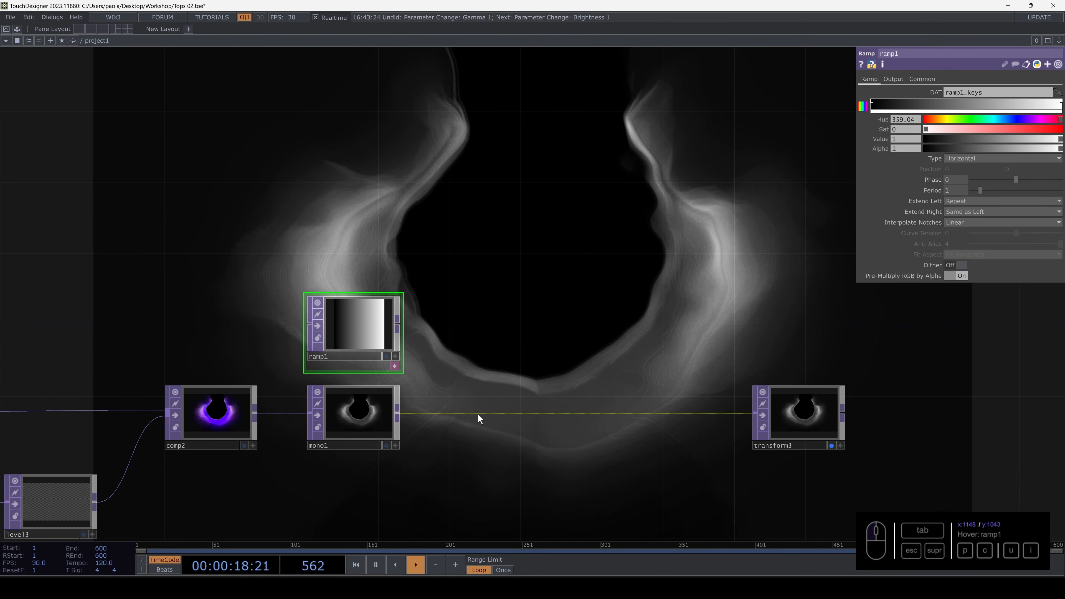
right_click(477, 414)
click(487, 405)
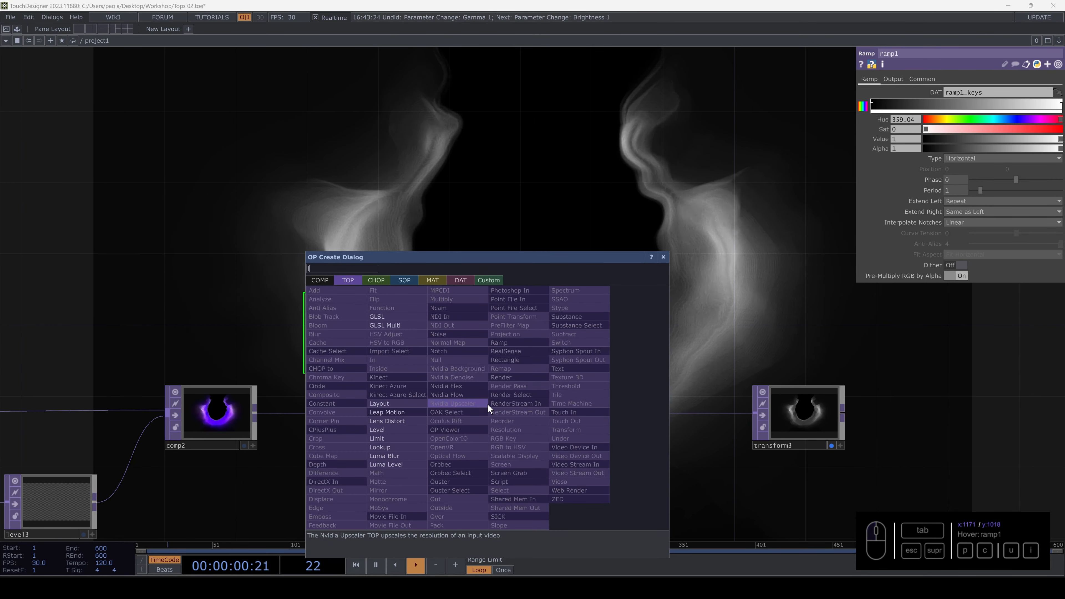
click(404, 446)
click(534, 416)
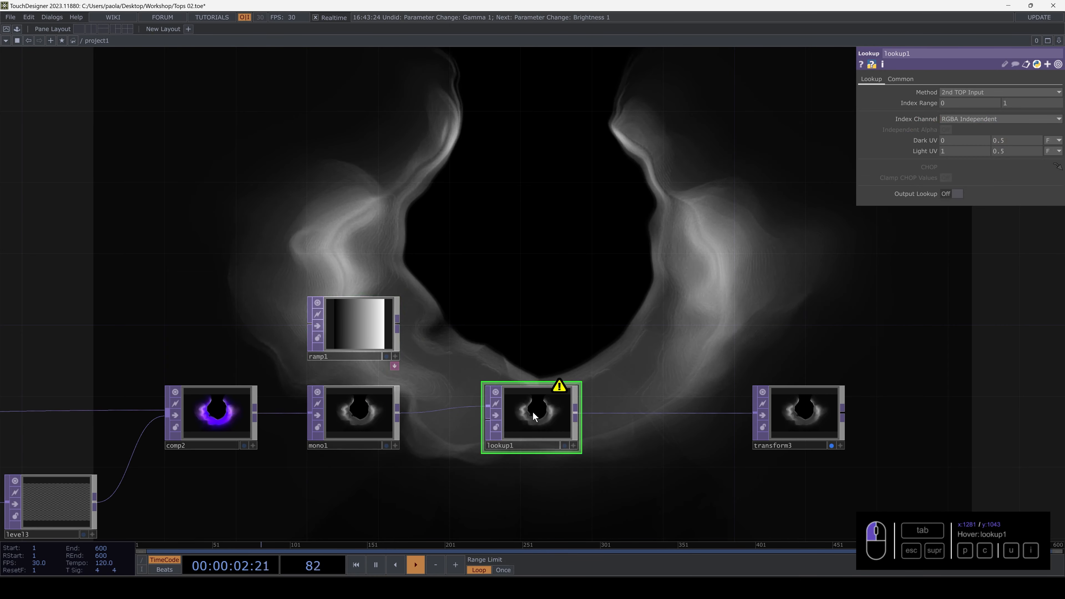
drag(423, 325, 476, 347)
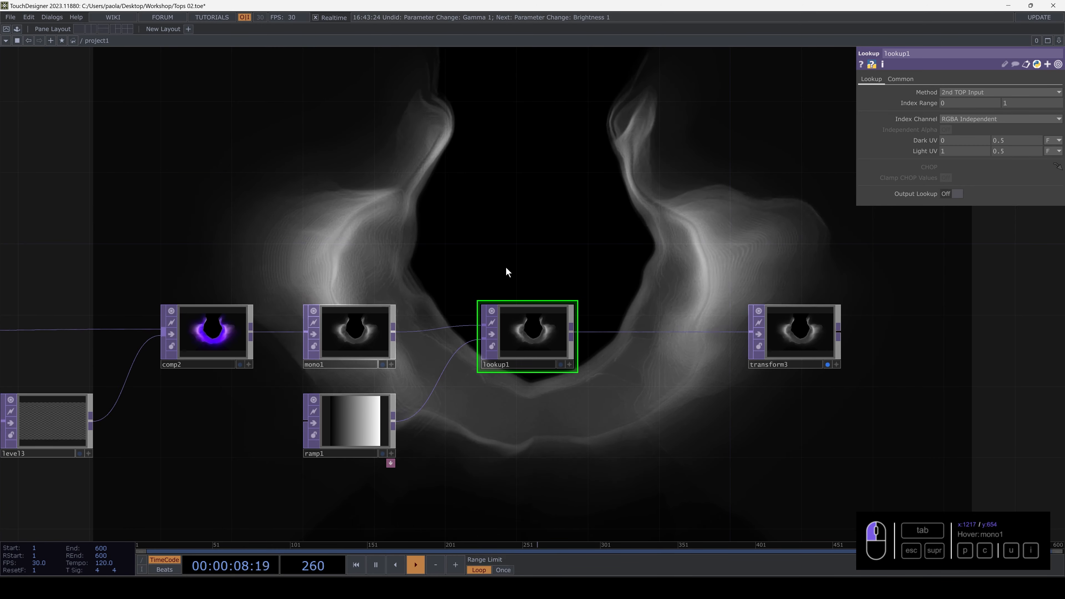
Add a purple key to ramp1's gradient with hue 262, saturation 0.755 and value 0.874
click(359, 421)
drag(545, 210, 569, 238)
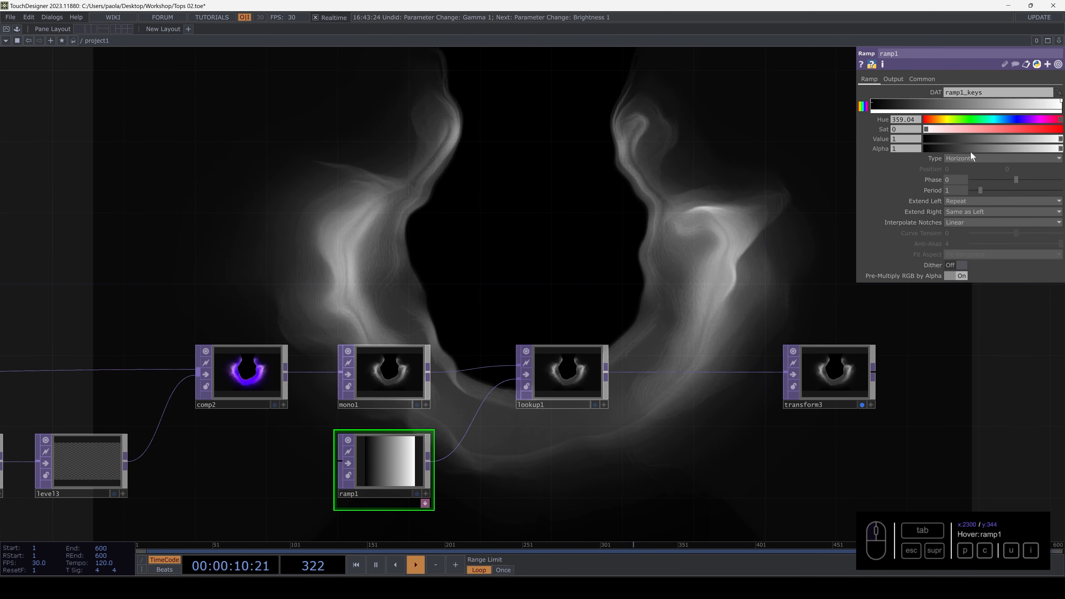
click(997, 100)
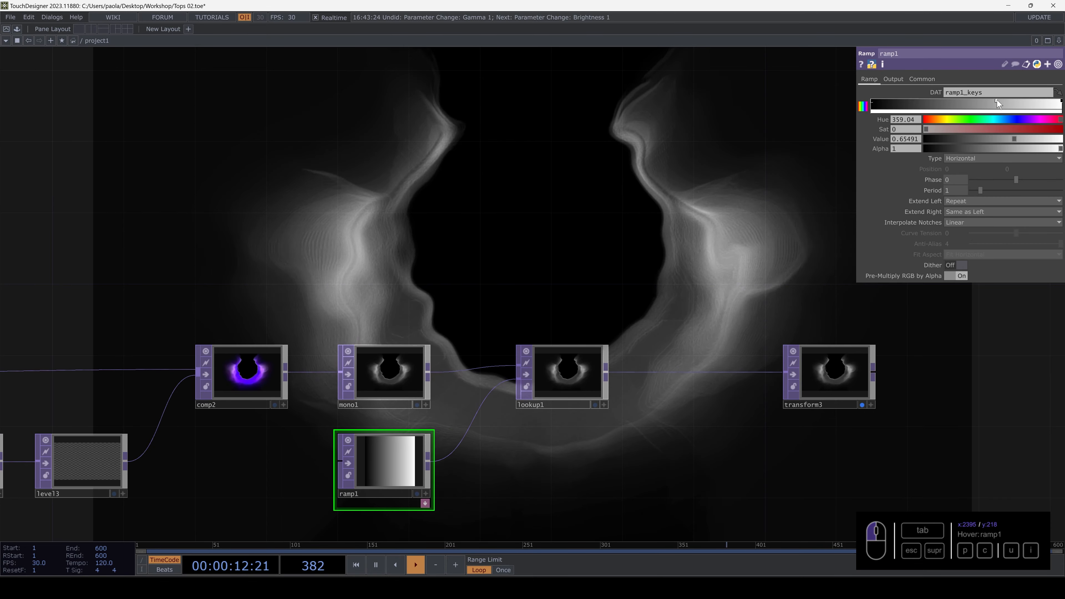
drag(951, 126, 1023, 126)
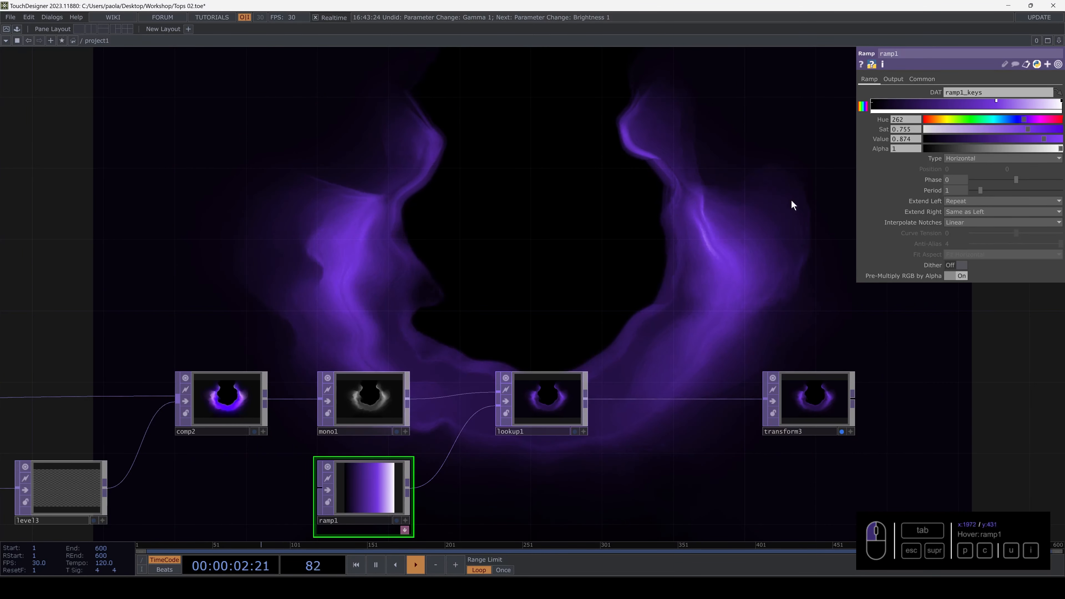
drag(791, 201, 574, 171)
drag(654, 225, 749, 313)
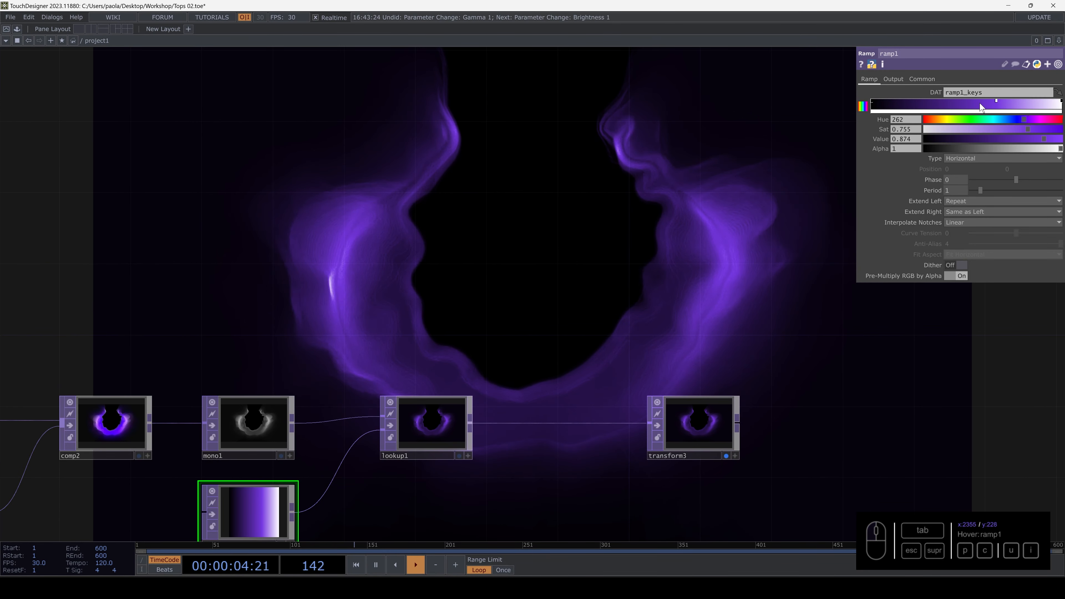
Add a pink key between ramp1's purple and white keys with hue 316, saturation 0.807 and value 0.727, and reposition both colored keys
click(1011, 103)
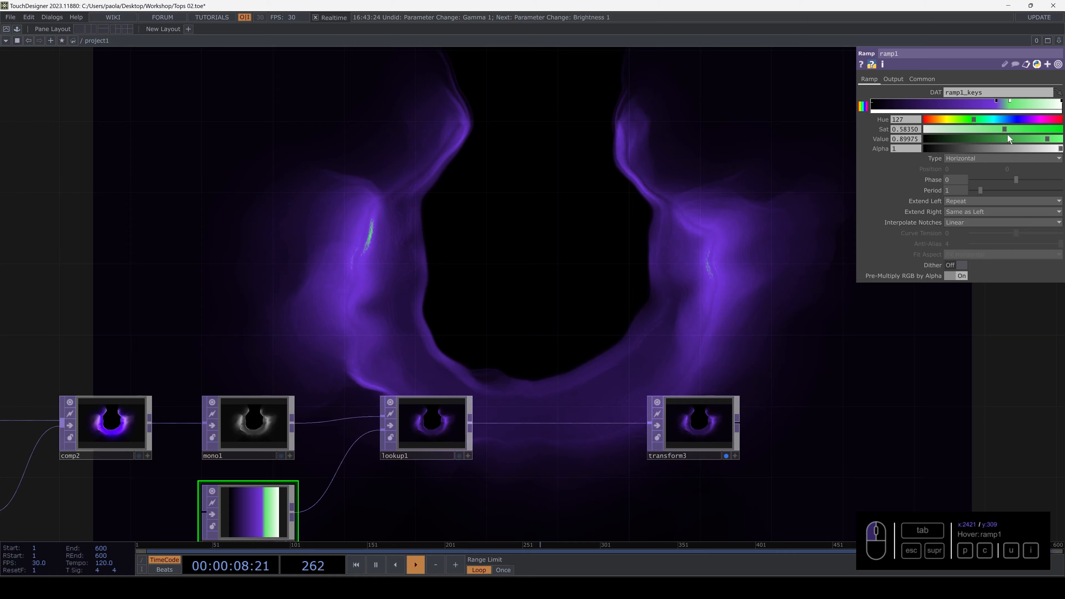
drag(999, 102, 1022, 135)
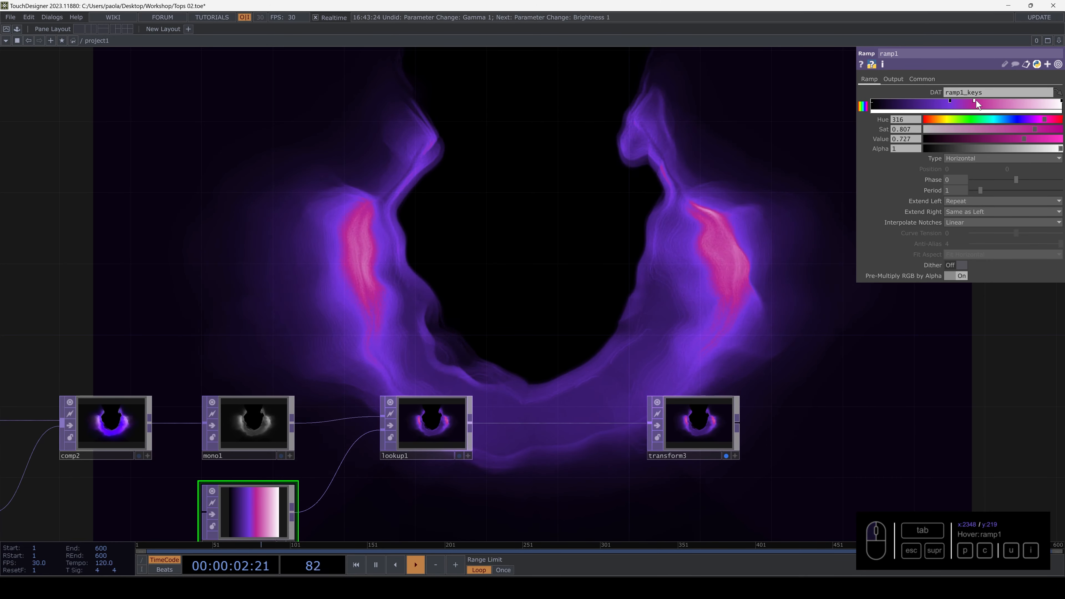
drag(975, 100, 995, 100)
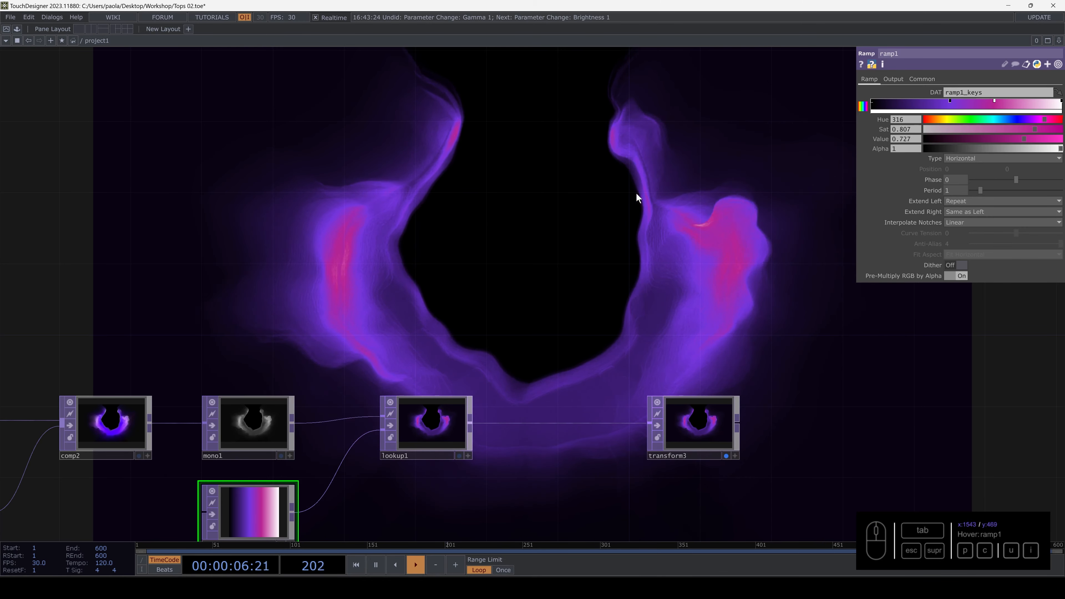
Recolor ramp1's pink key gold with hue 45 and value 0.806, and space the purple and gold keys slightly farther apart
click(443, 426)
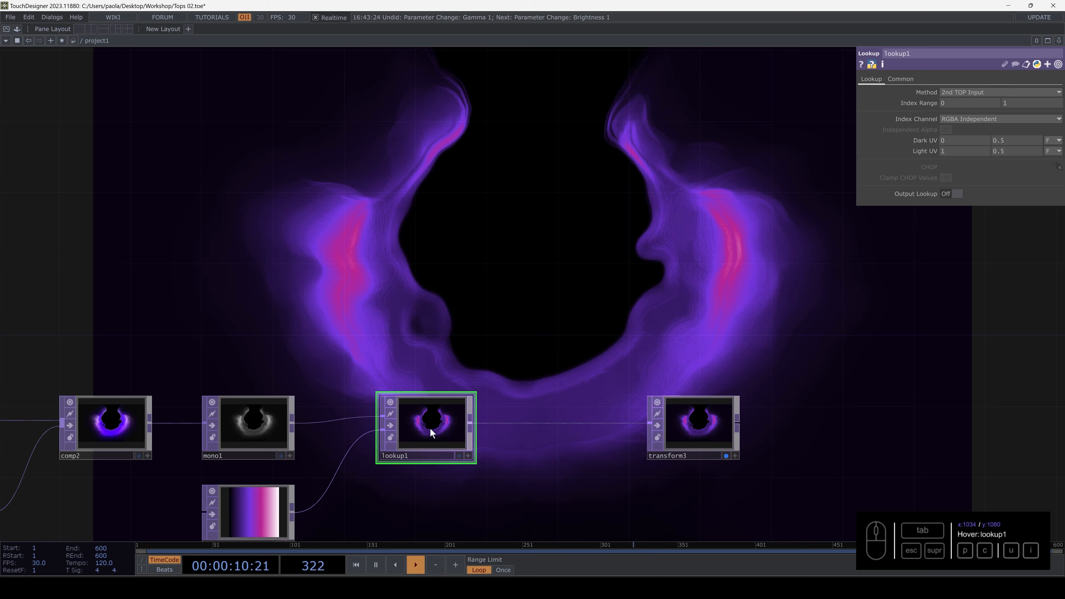
click(293, 492)
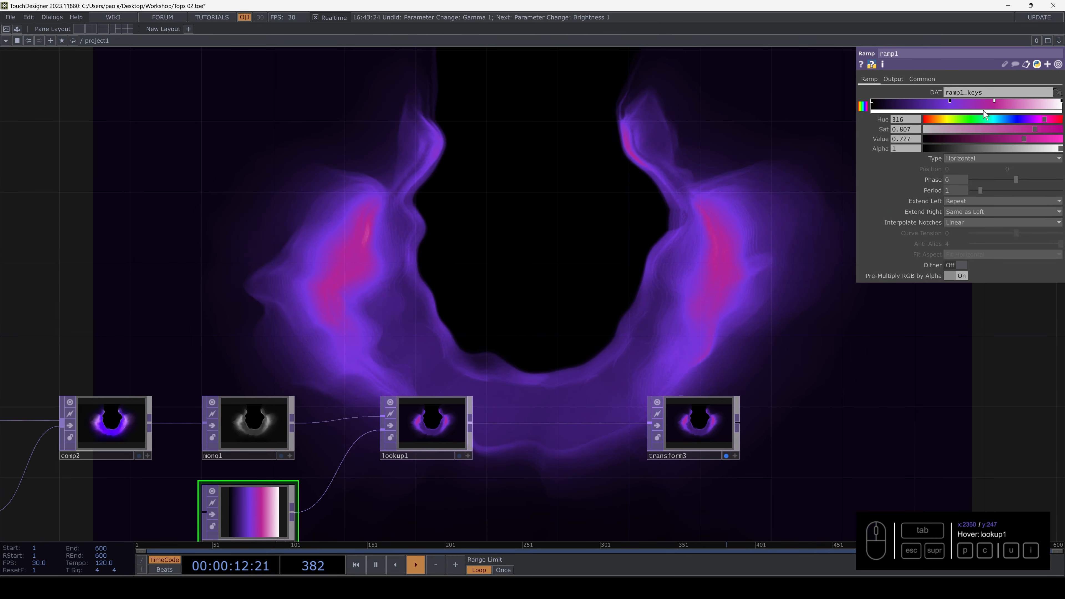
drag(1044, 119, 943, 120)
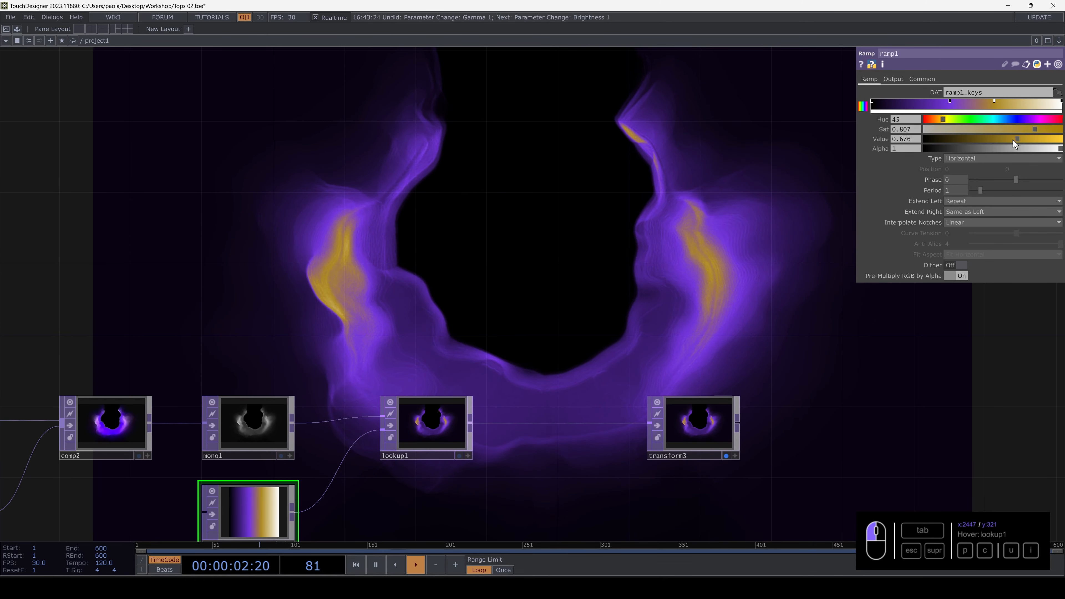
drag(1037, 142, 1038, 140)
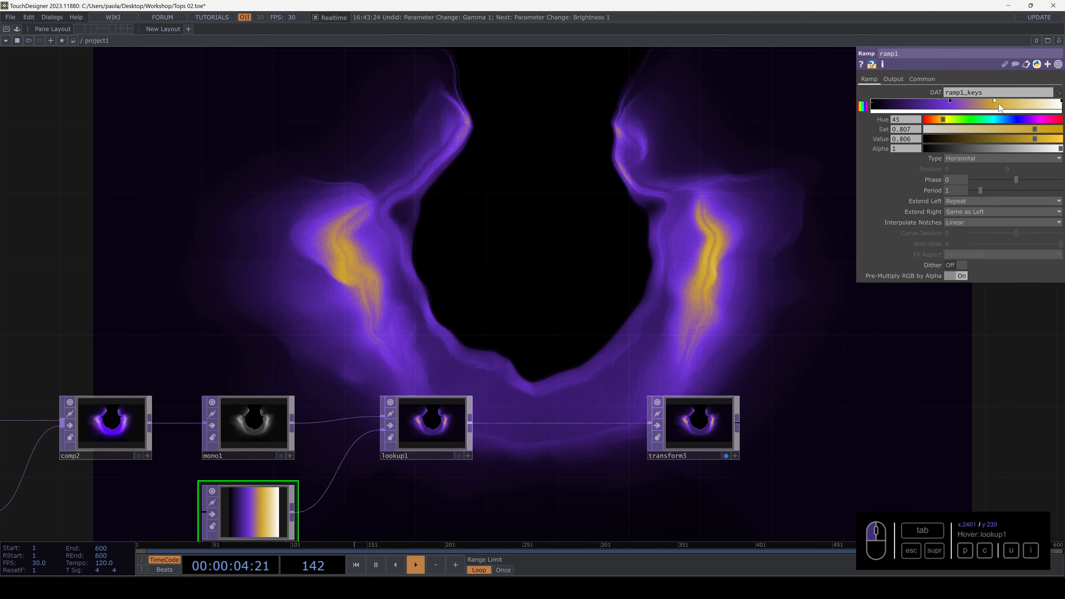
click(949, 102)
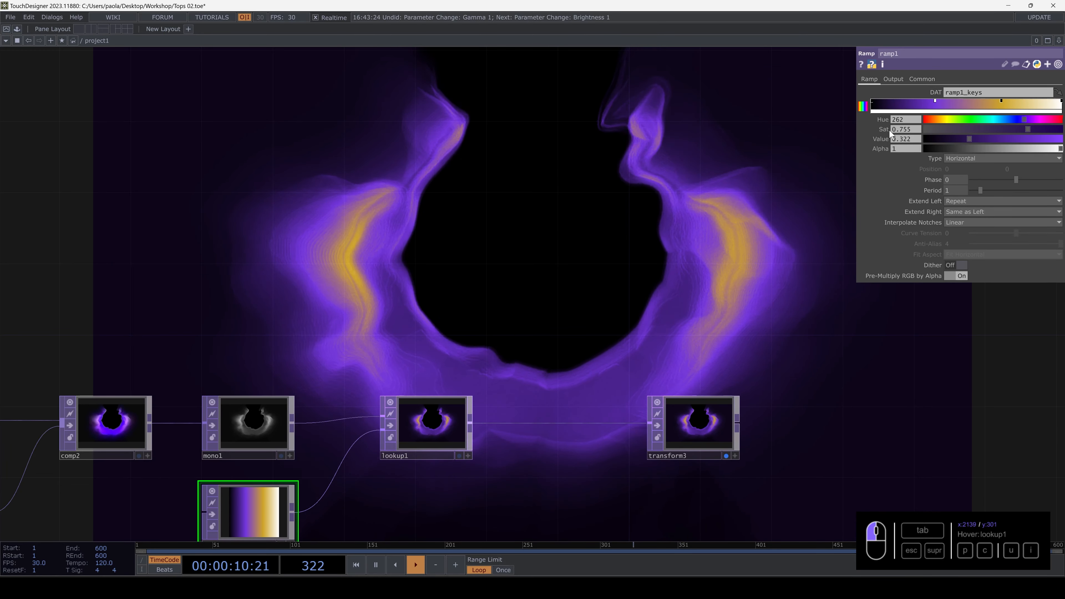
Try an additional black key near the start of ramp1's gradient, shifting it back and forth beside the first key
drag(891, 106, 891, 103)
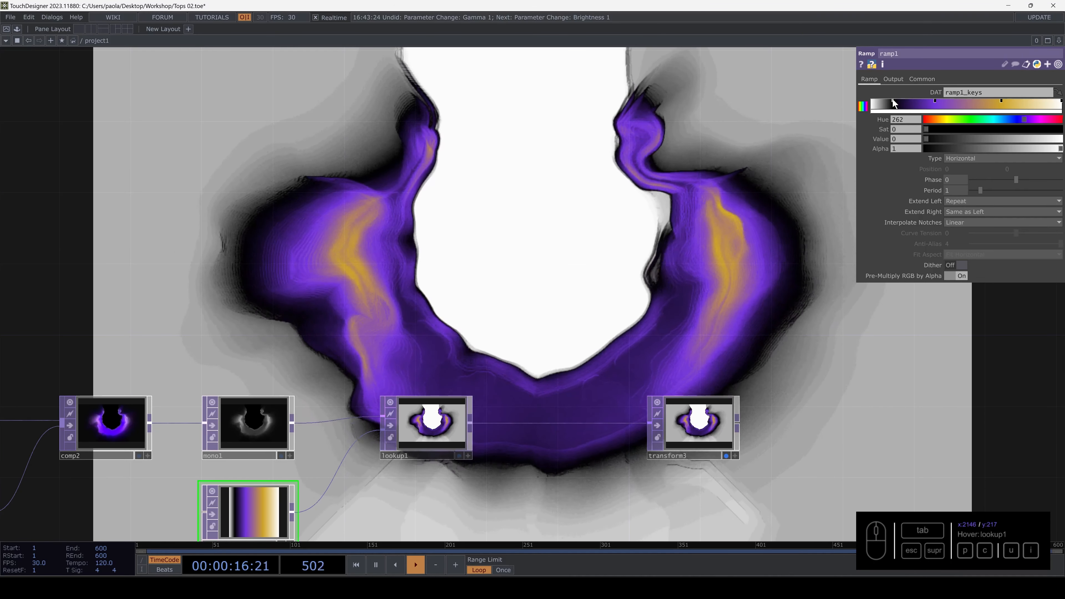
drag(892, 103, 900, 104)
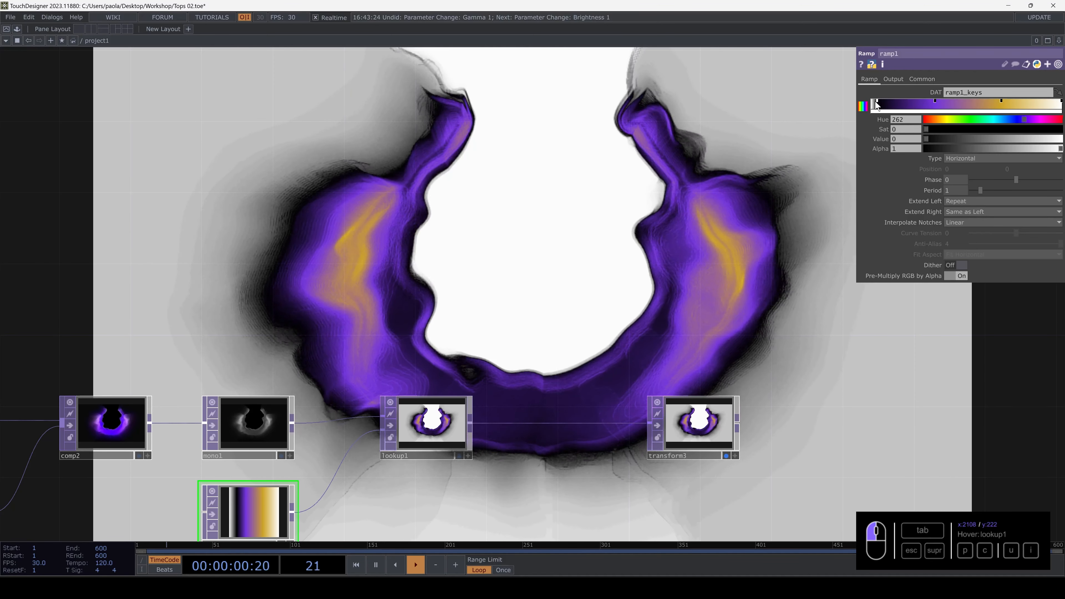
drag(871, 106, 873, 106)
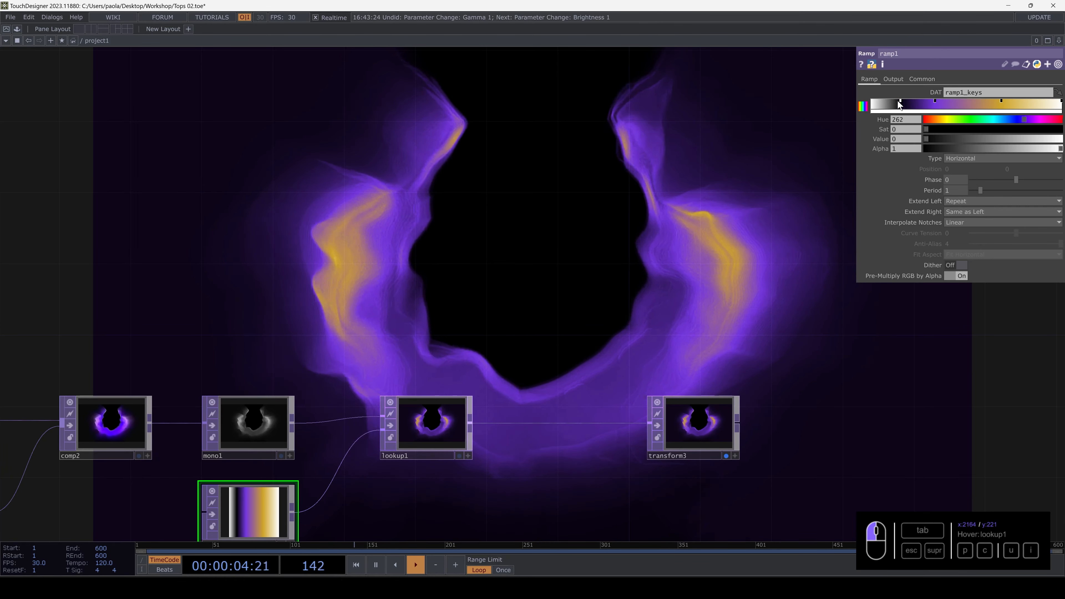
drag(899, 104, 873, 105)
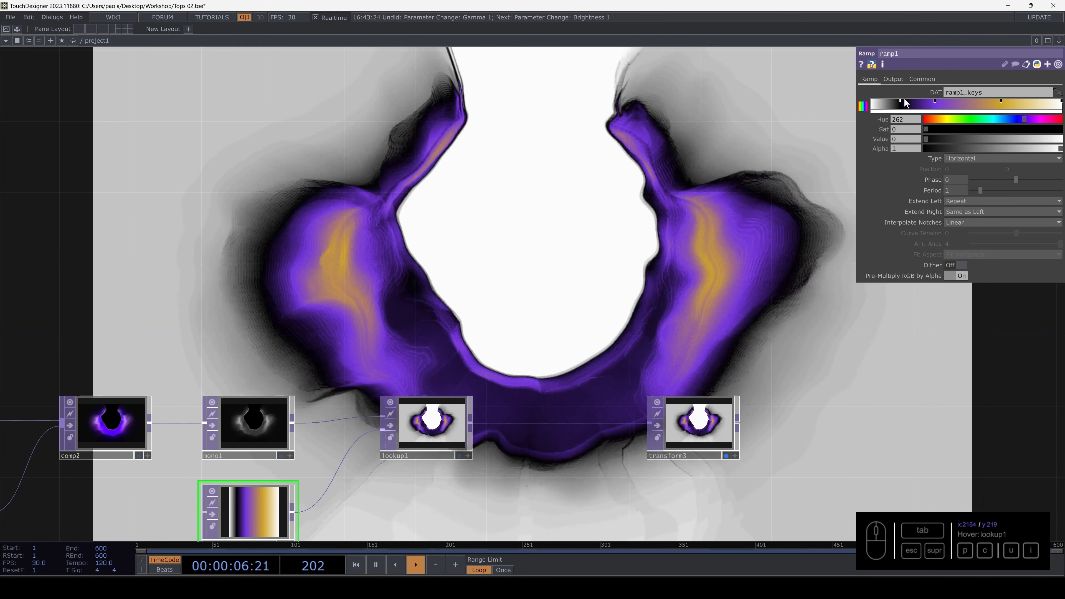
drag(868, 107, 918, 105)
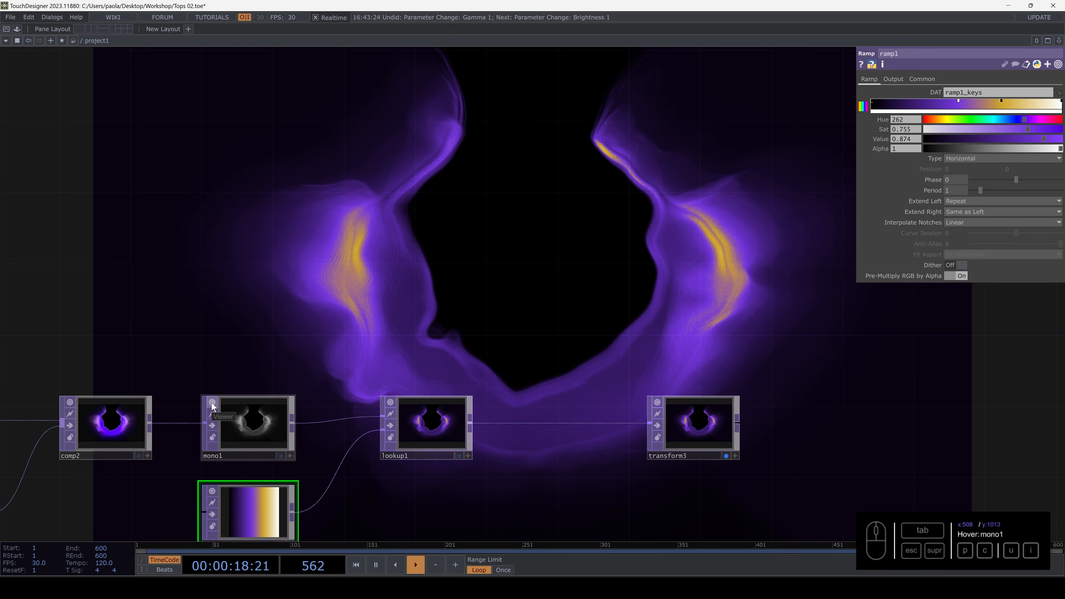
Compare mono1's grayscale display with the colored output, and set ramp1's purple key to saturation 0.856 and value 0.953
click(281, 456)
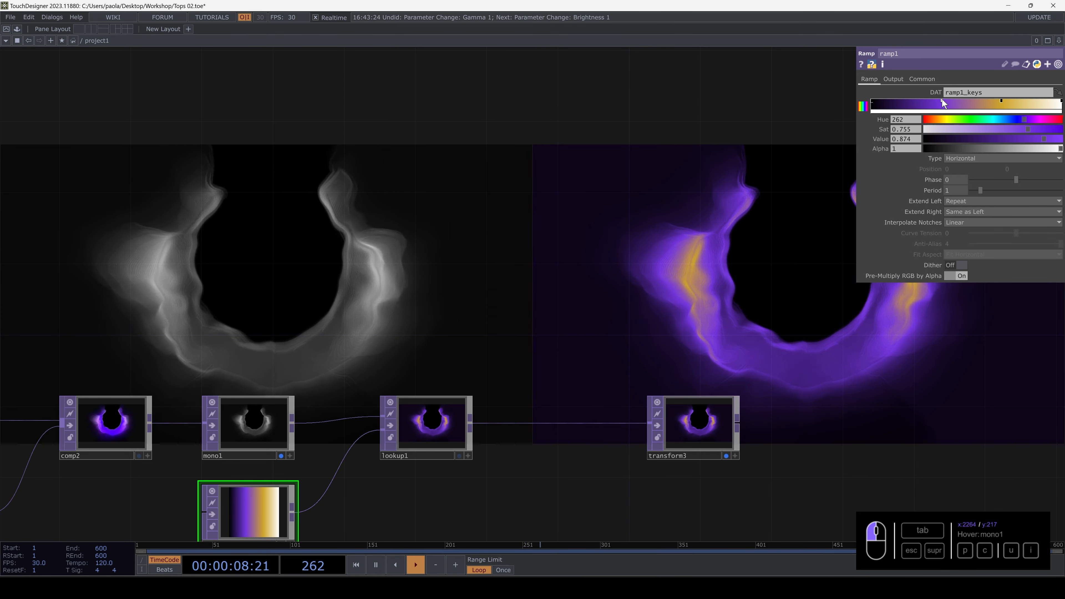
click(281, 456)
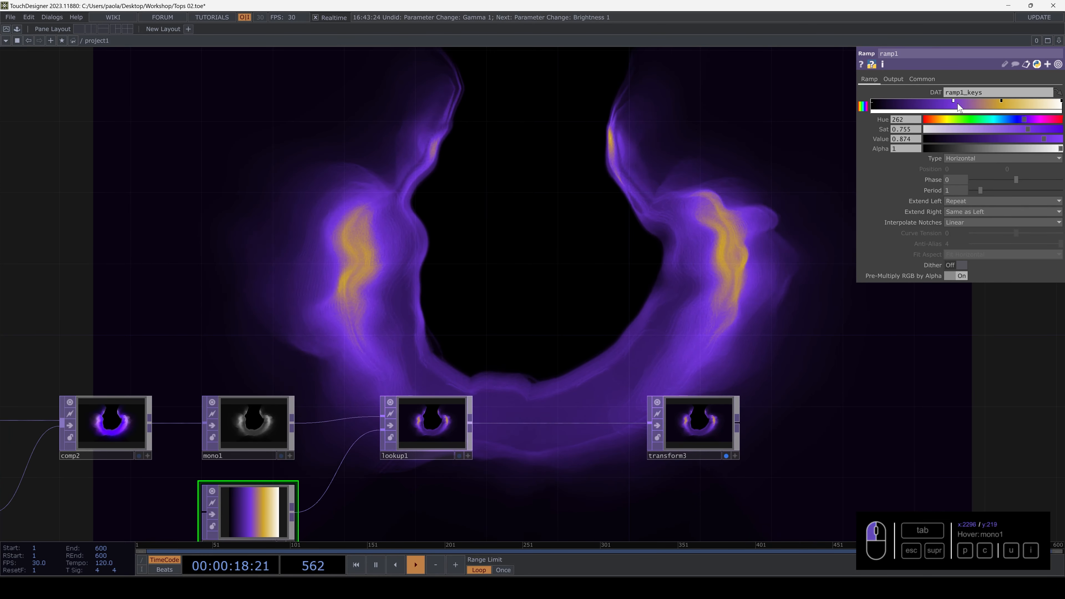
drag(1034, 129, 1046, 131)
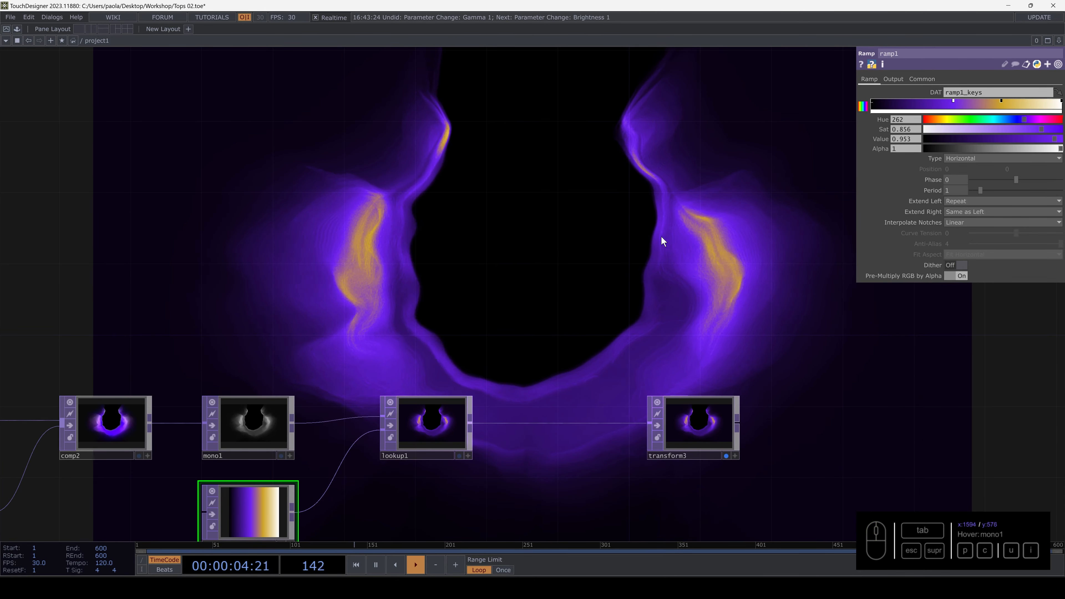
Set the uniform scale of transform2 in the feedback loop to 0.984 so the trails shrink inward
scroll(545, 300, down, 6)
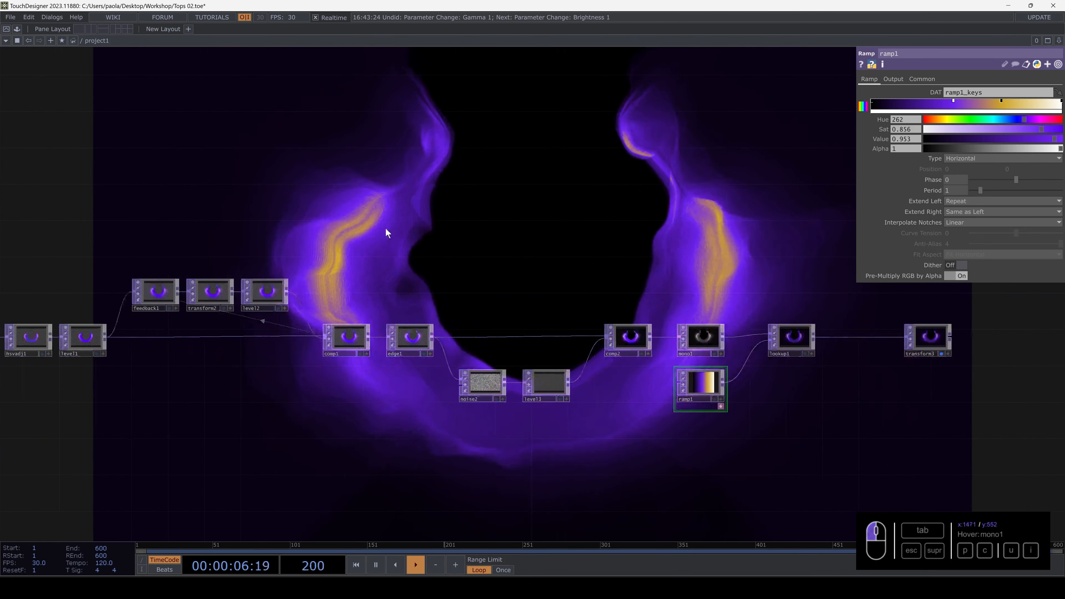
scroll(565, 219, up, 4)
click(487, 290)
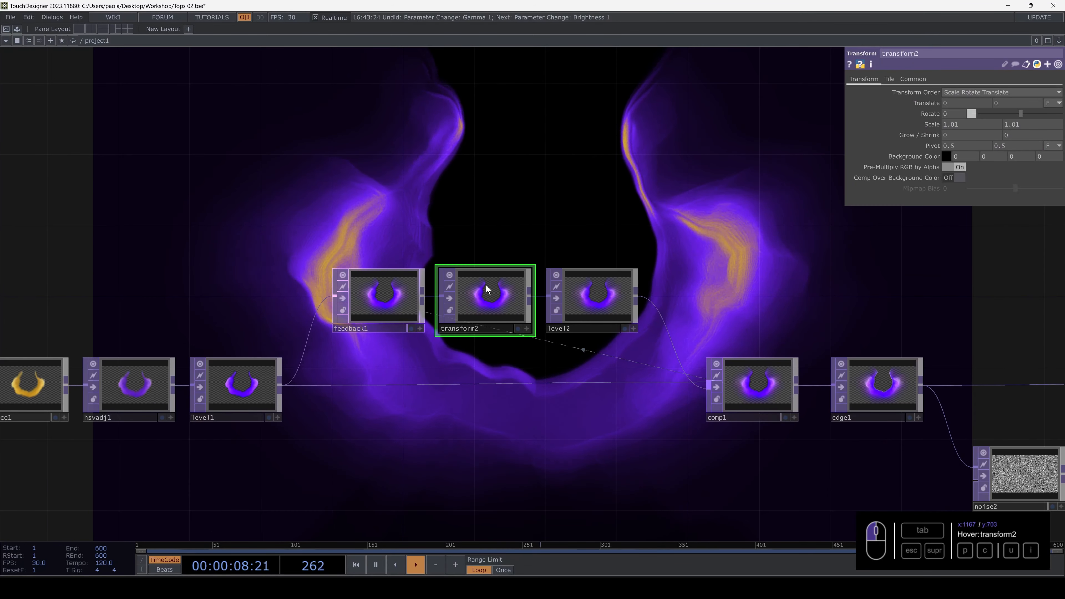
drag(544, 194, 558, 346)
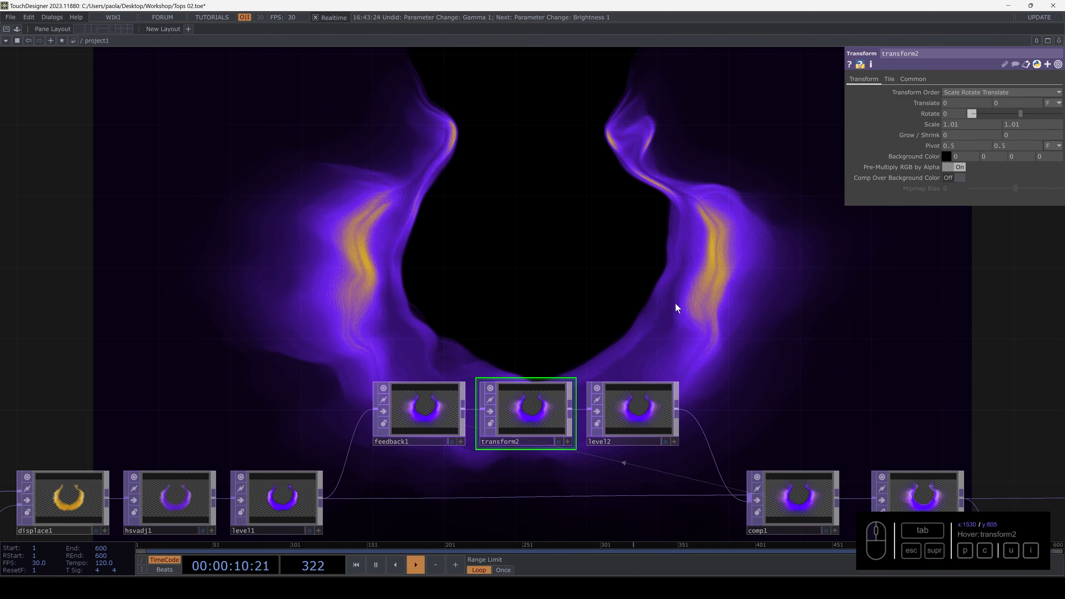
drag(713, 202, 715, 229)
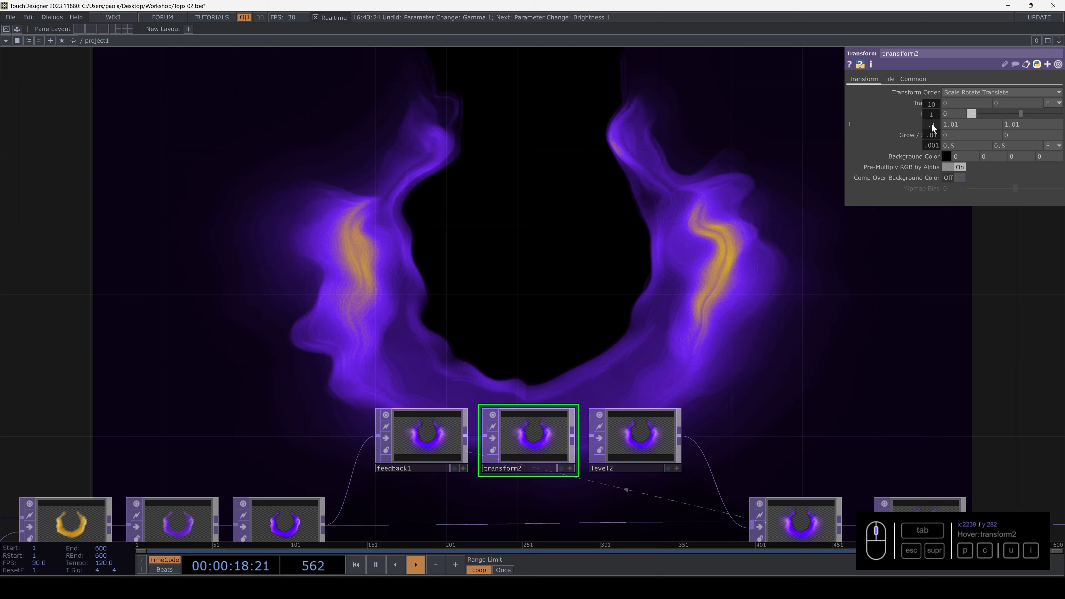
middle_drag(932, 124, 930, 106)
middle_drag(928, 108, 931, 109)
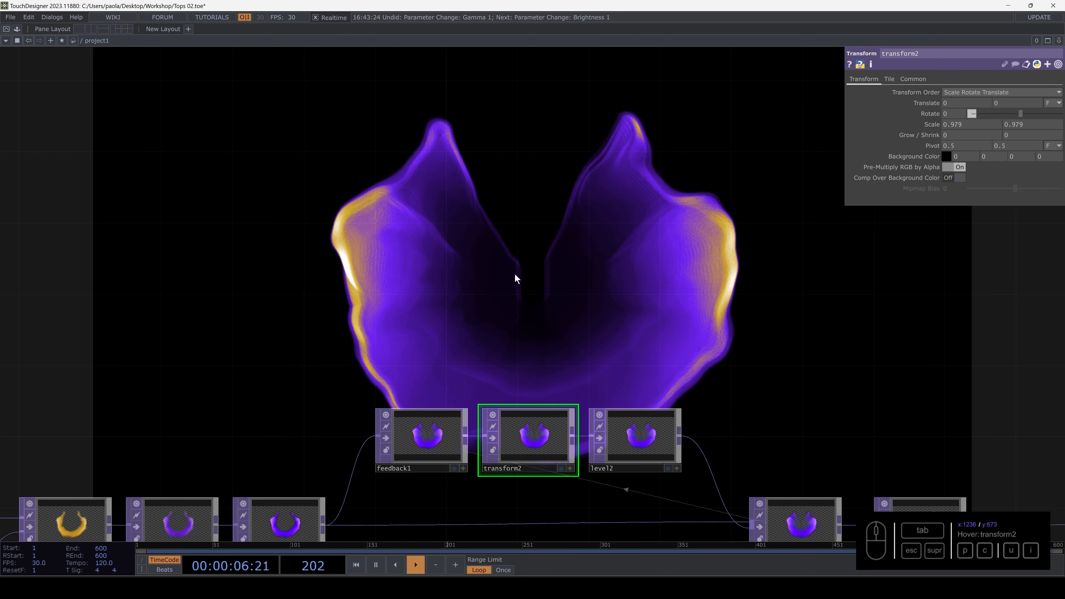
middle_drag(930, 124, 1061, 151)
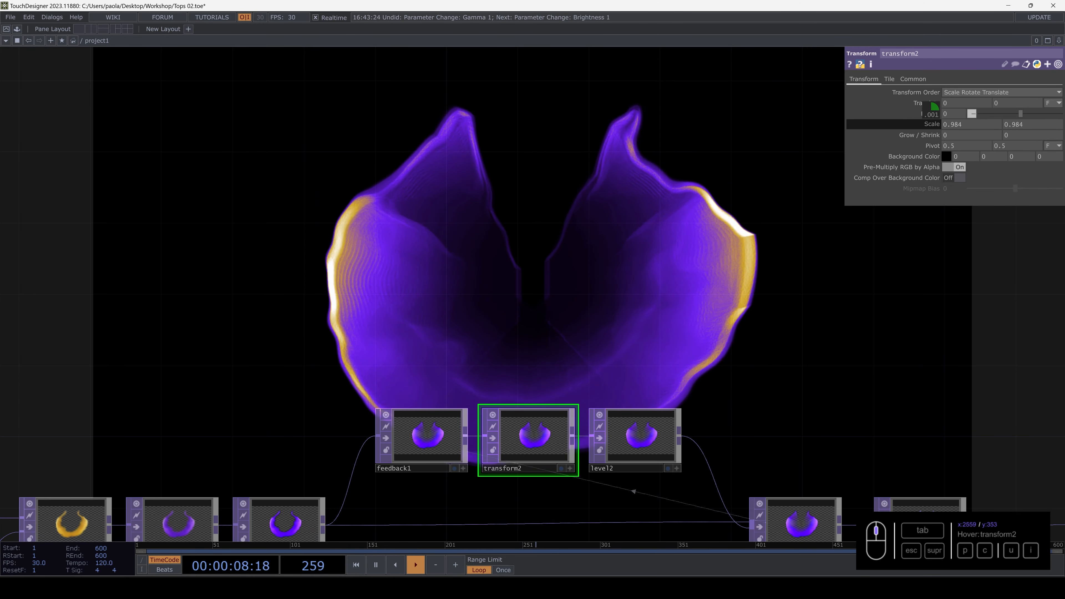
Set the uniform scale of transform2 in the feedback loop to 1.01 so the trails grow outward
mouse_move(931, 110)
middle_down()
mouse_move(939, 147)
mouse_move(950, 147)
mouse_move(933, 127)
middle_up()
drag(522, 283, 522, 246)
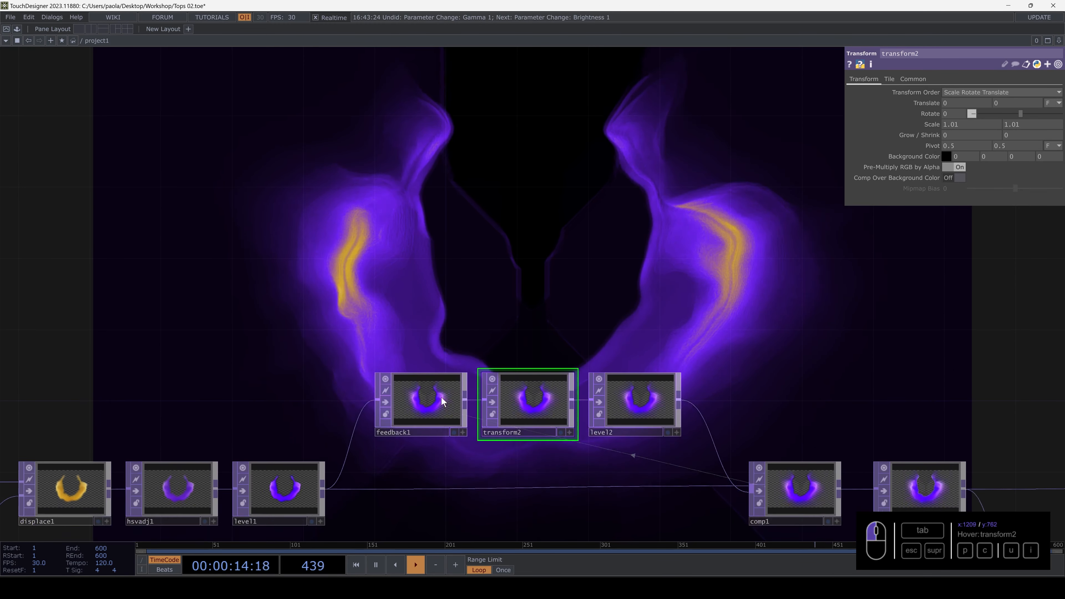
drag(443, 171, 470, 231)
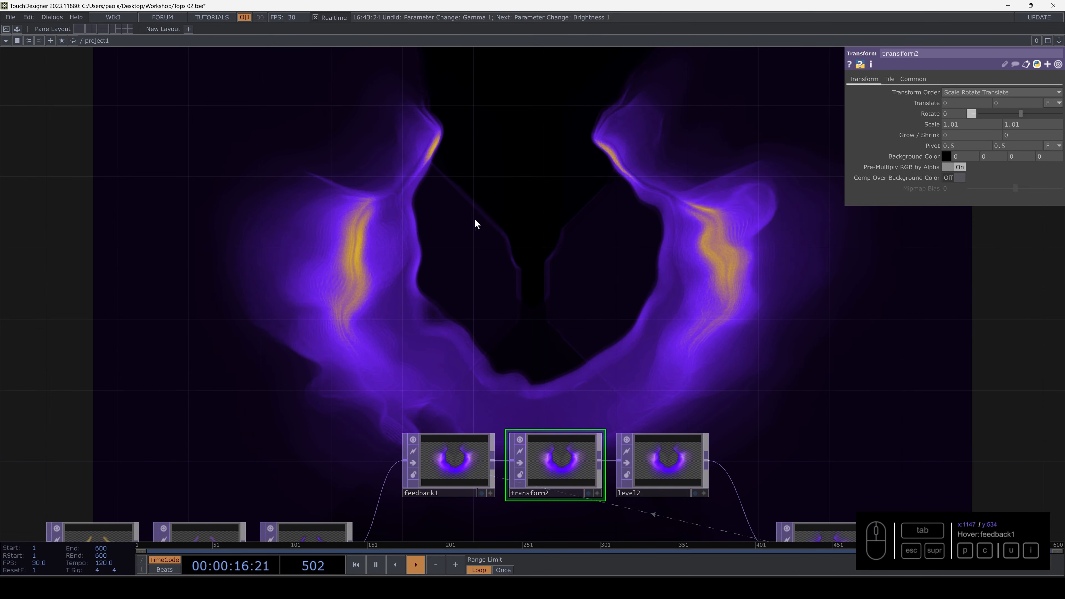
Reset the feedback loop once by pulsing the reset of feedback1
click(454, 462)
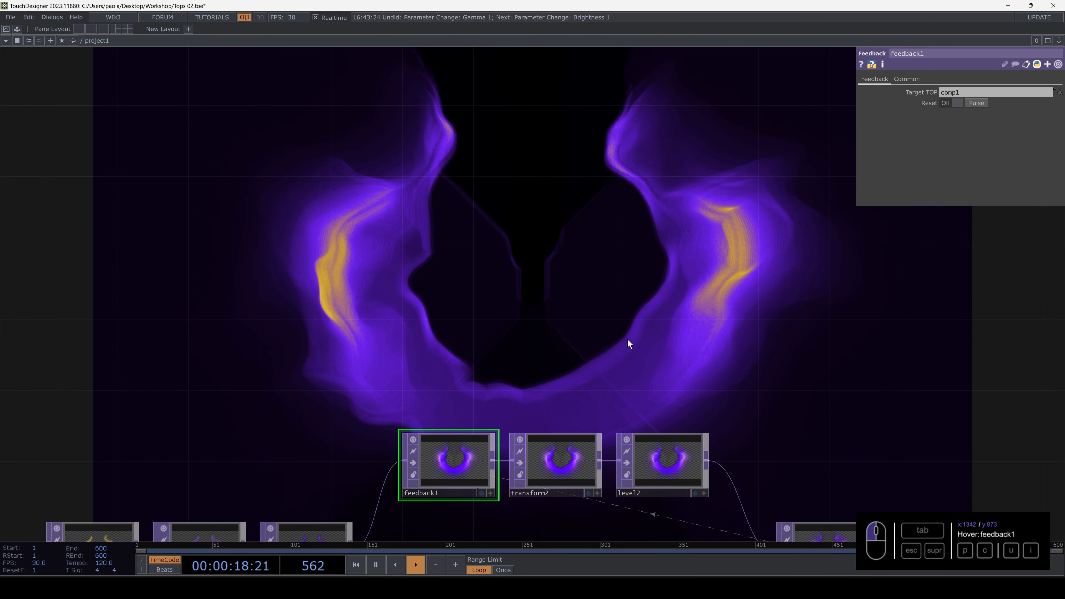
click(975, 104)
drag(700, 309, 676, 282)
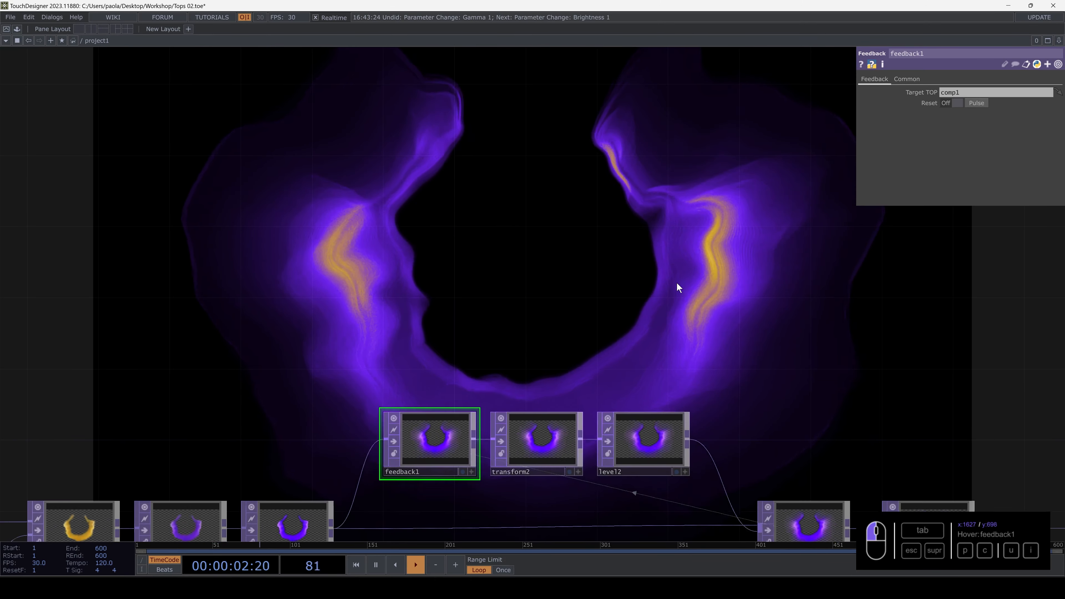
Review the network from the source image through mirror1 and displace1, examining the displacement settings
scroll(671, 302, up, 4)
scroll(671, 303, down, 5)
scroll(672, 302, down, 5)
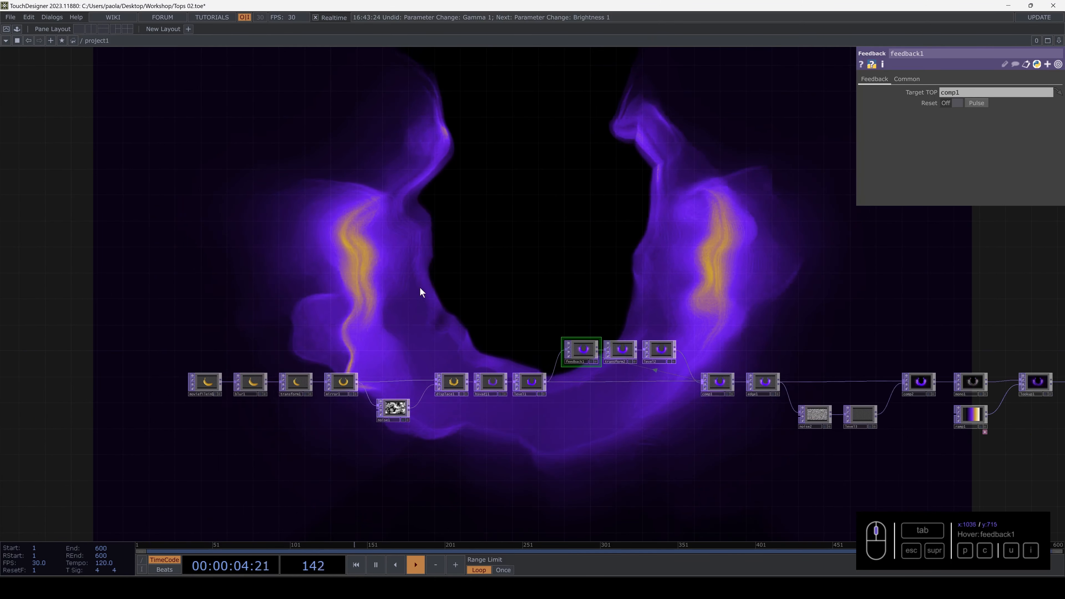
drag(419, 290, 578, 274)
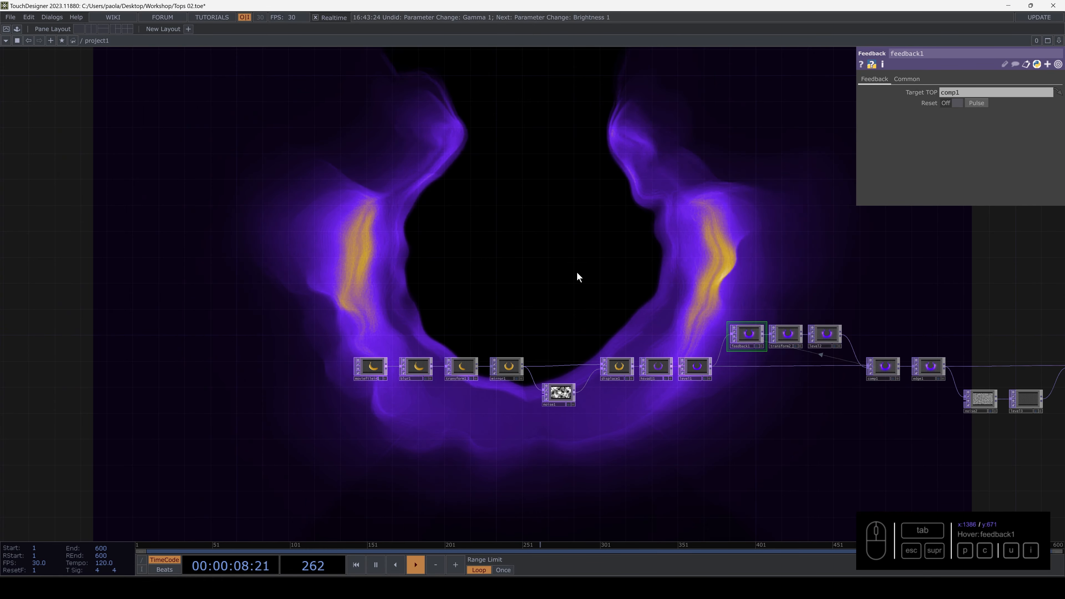
drag(577, 273, 341, 256)
scroll(336, 362, up, 3)
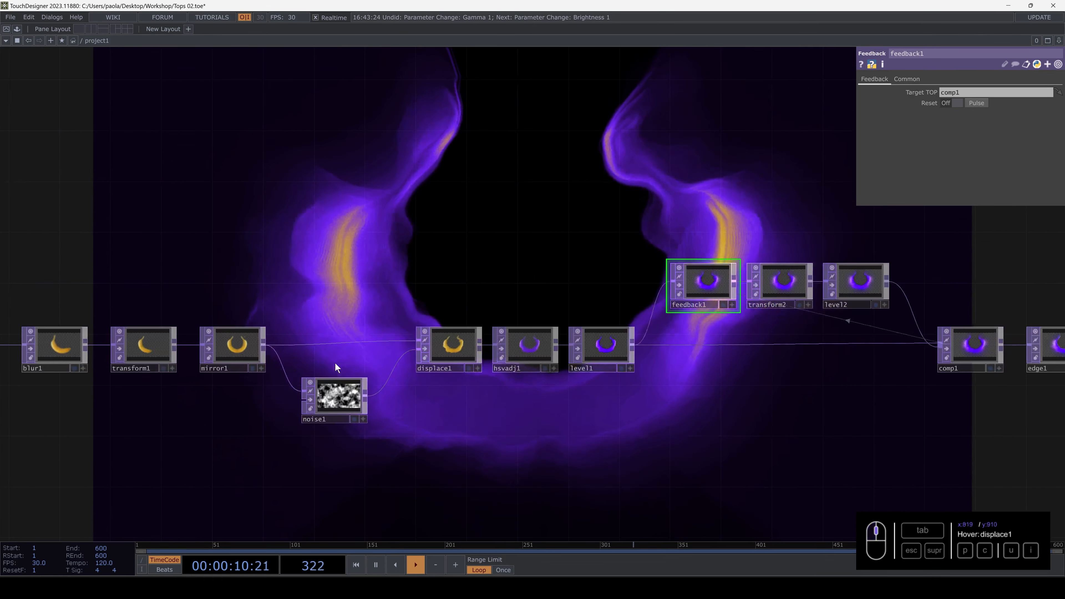
scroll(159, 295, up, 3)
drag(244, 298, 544, 262)
click(468, 318)
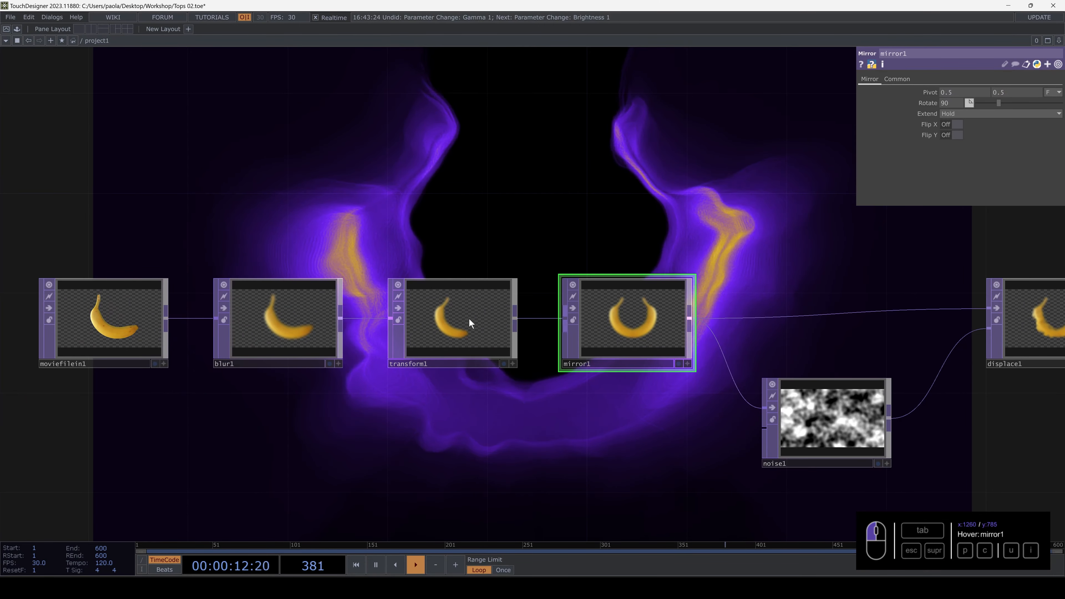
drag(756, 236, 343, 262)
click(632, 350)
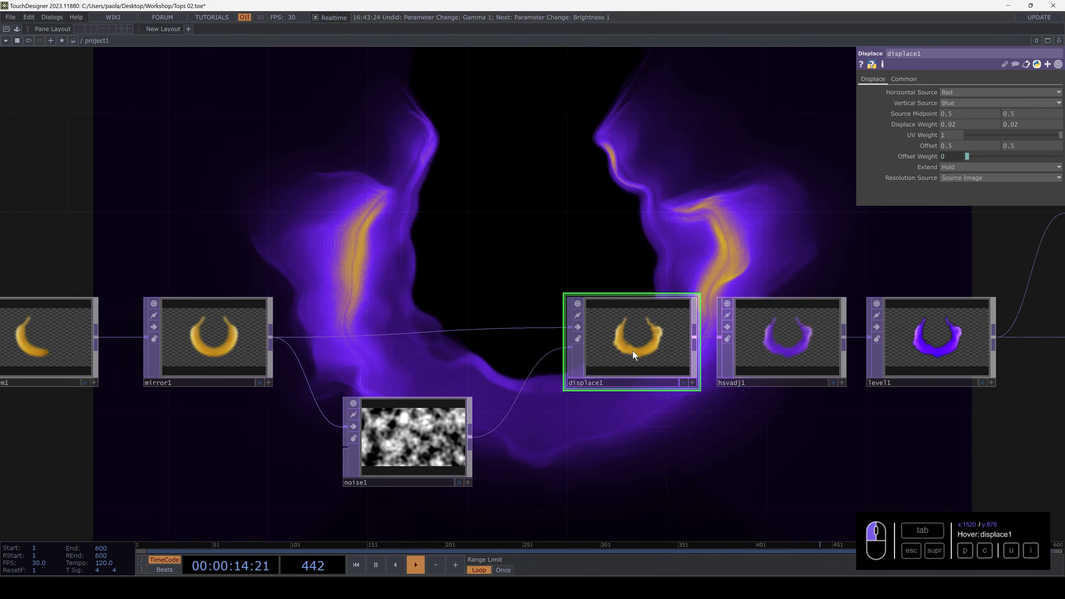
scroll(637, 349, up, 3)
scroll(577, 376, down, 5)
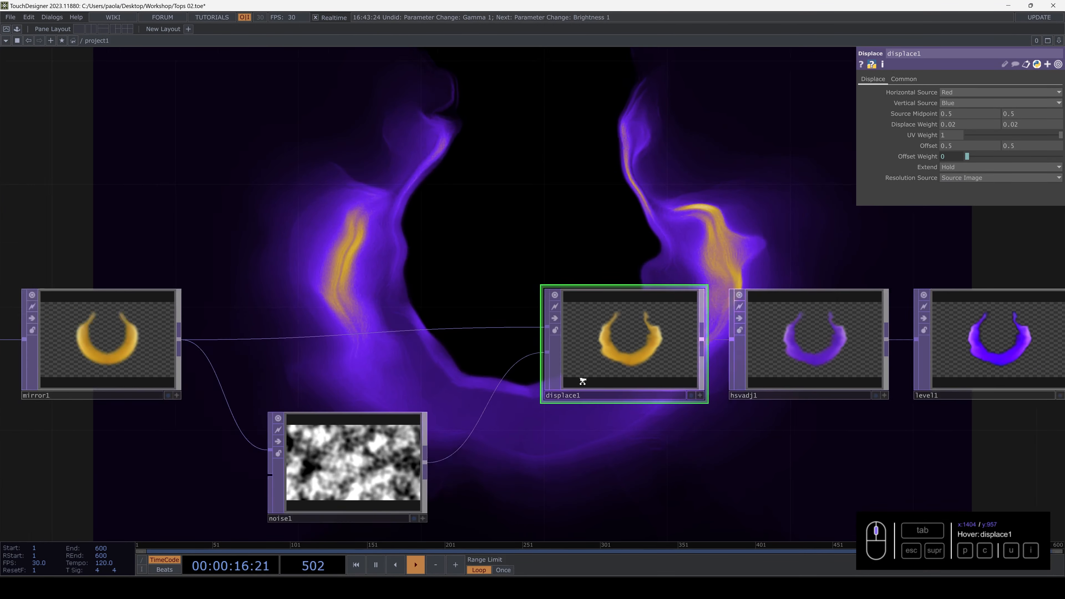
Try shorter periods such as 0.05 on noise1, and undo the period changes
click(419, 444)
drag(541, 343, 569, 401)
click(869, 78)
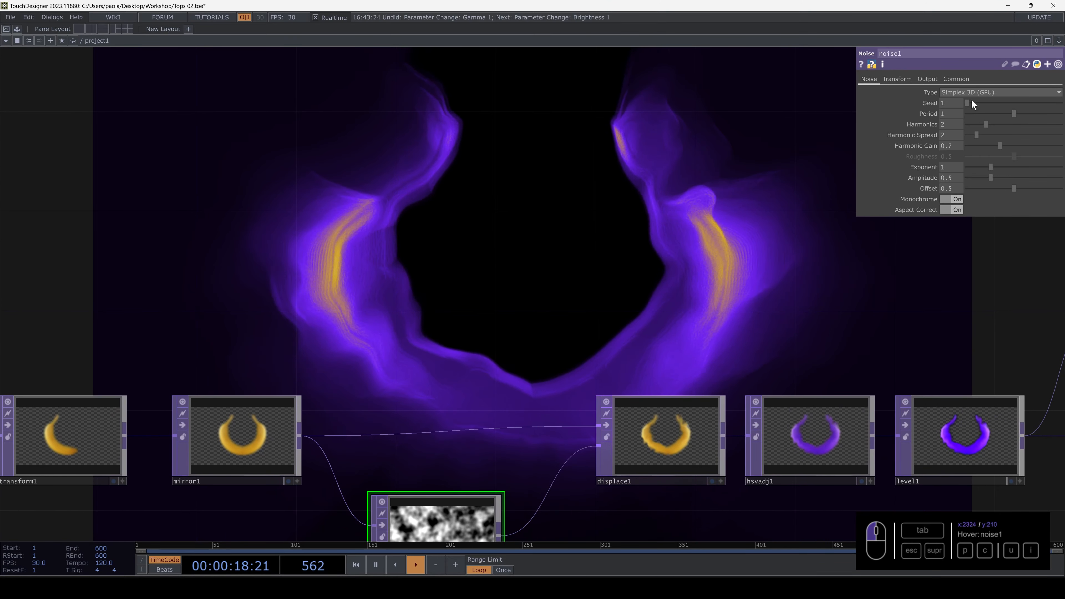
drag(1010, 113, 978, 115)
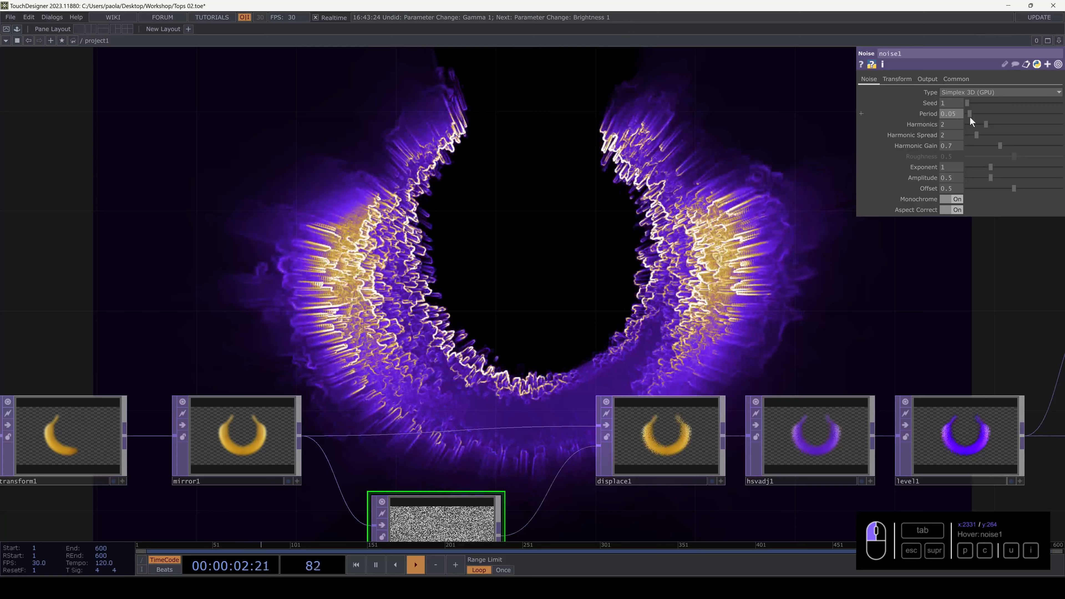
drag(969, 116, 1034, 115)
key(ctrl+z)
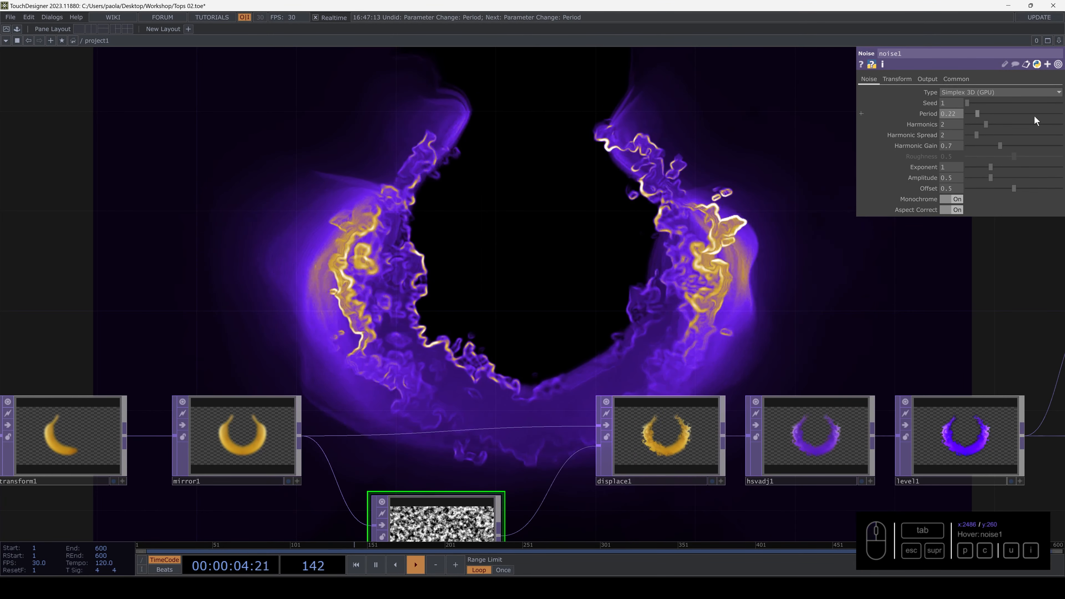
key(ctrl+z)
scroll(744, 289, up, 2)
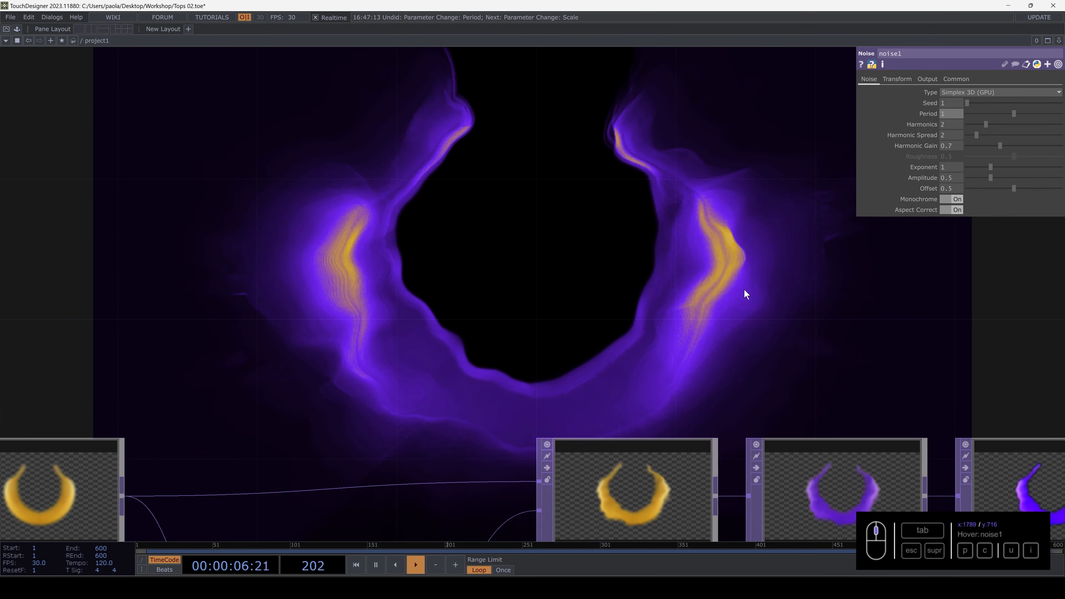
scroll(744, 289, down, 4)
scroll(517, 293, up, 1)
scroll(517, 293, right, 10)
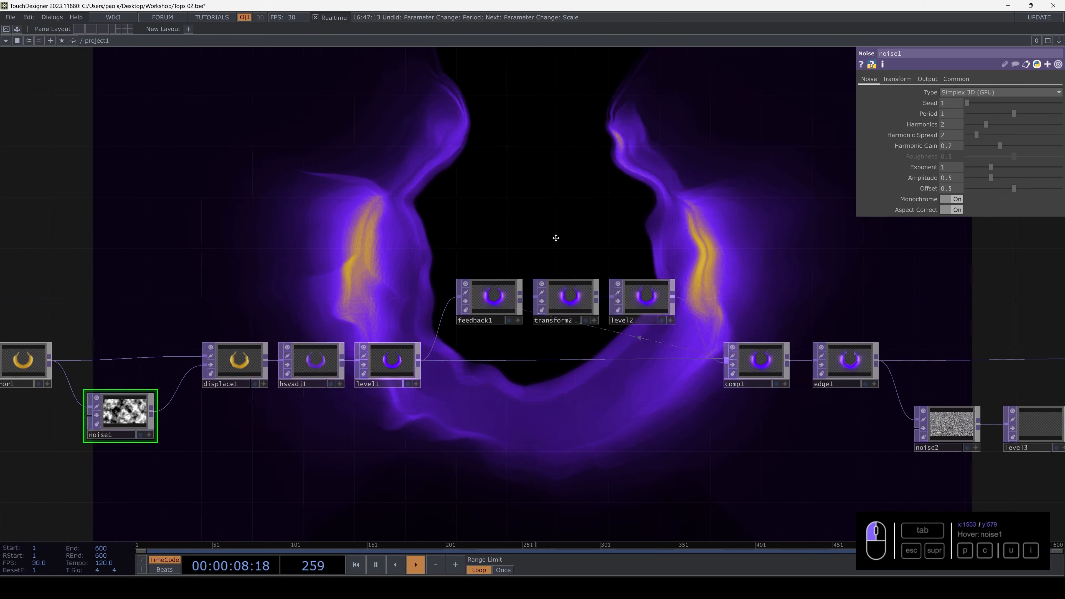
scroll(571, 278, right, 15)
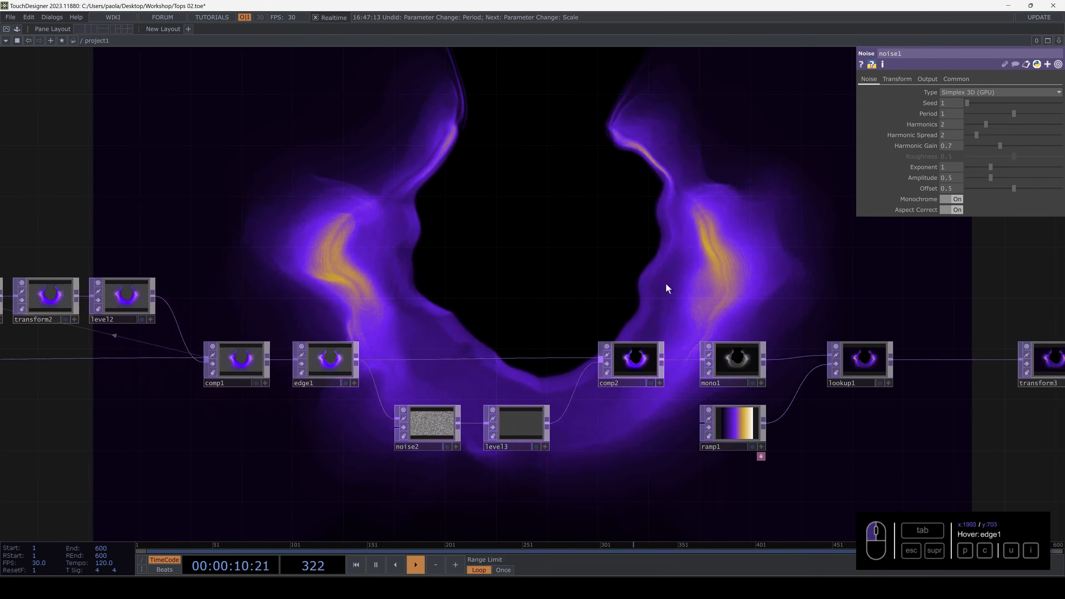
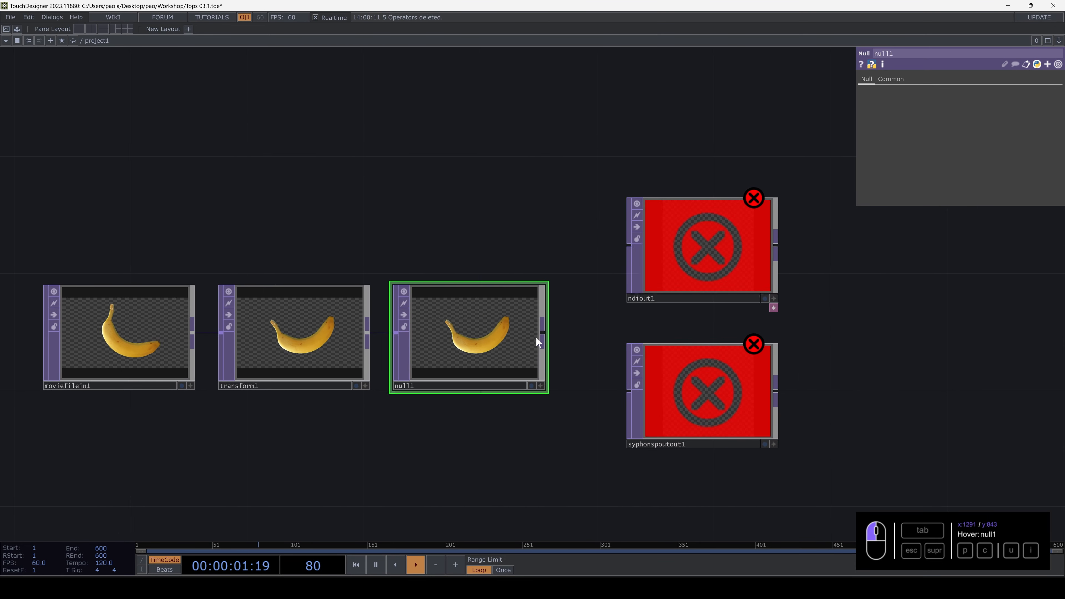
Connect null1's output to both ndiout1 and syphonspoutout1, and open the NDI Out parameters for review
drag(530, 336, 614, 395)
drag(482, 420, 355, 426)
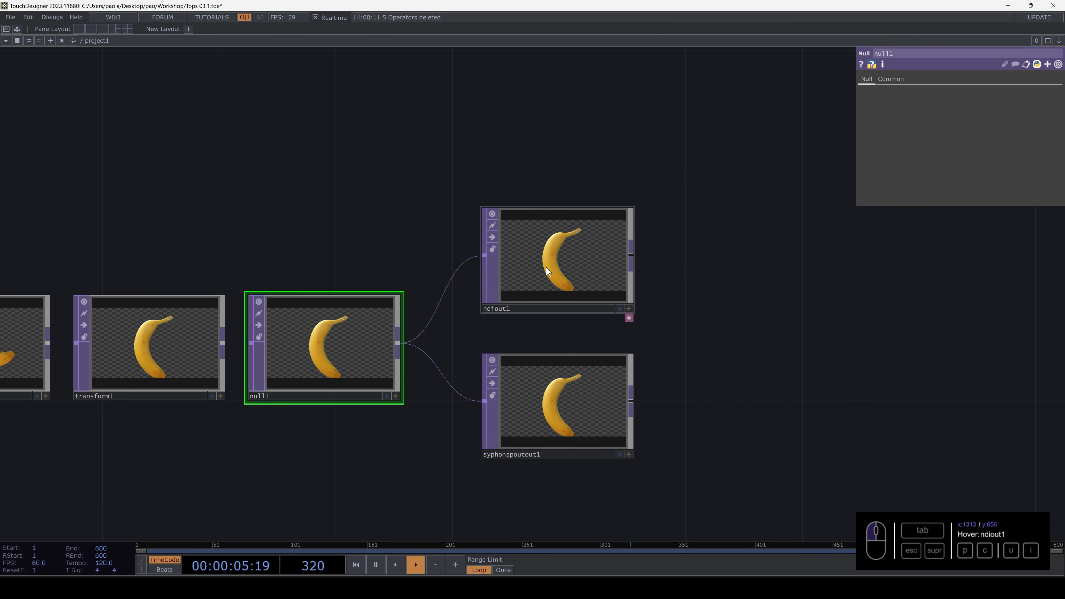
click(546, 268)
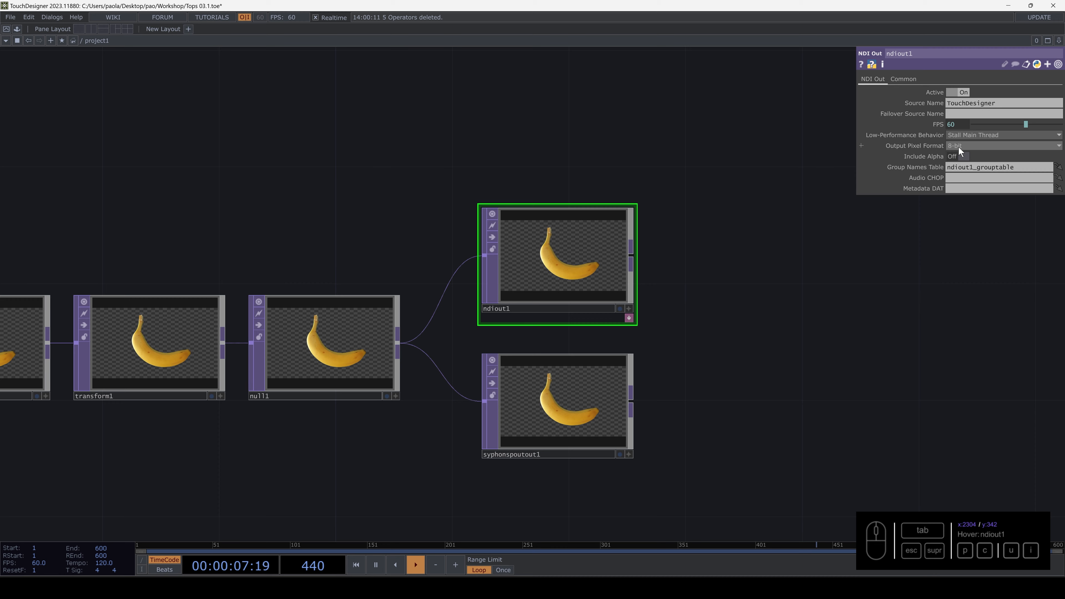
drag(958, 146, 952, 167)
Change the sender name of syphonspoutout1 to TDHello
click(584, 401)
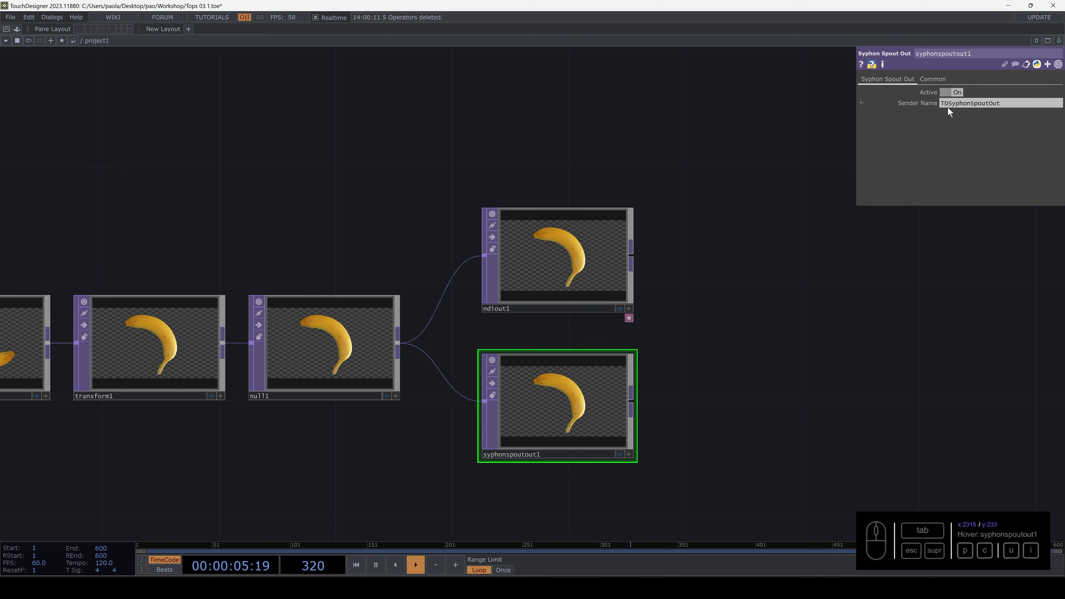
drag(1000, 104, 948, 106)
text(Hello)
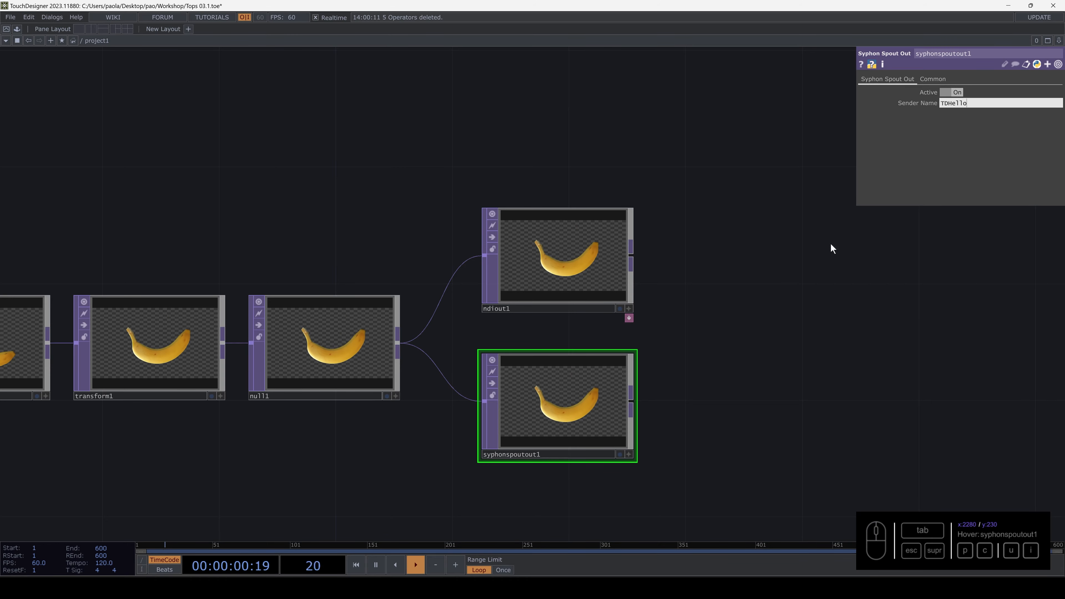
key(Return)
Switch to MadMapper and load the TDHello source from its Spout media
drag(581, 338, 742, 293)
scroll(648, 303, up, 3)
scroll(648, 303, down, 6)
drag(556, 253, 508, 216)
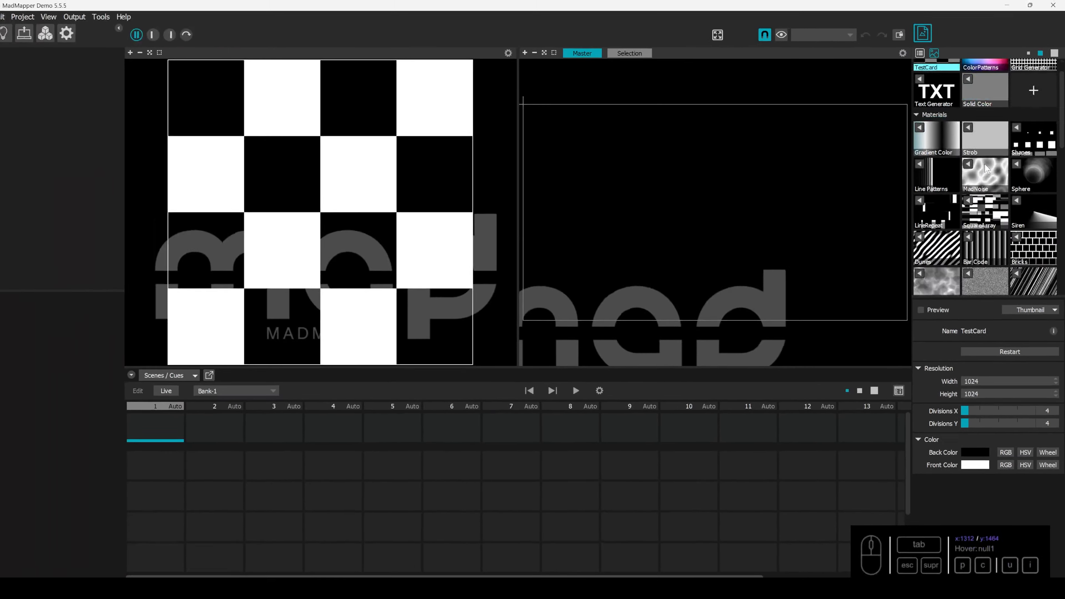
scroll(985, 160, down, 10)
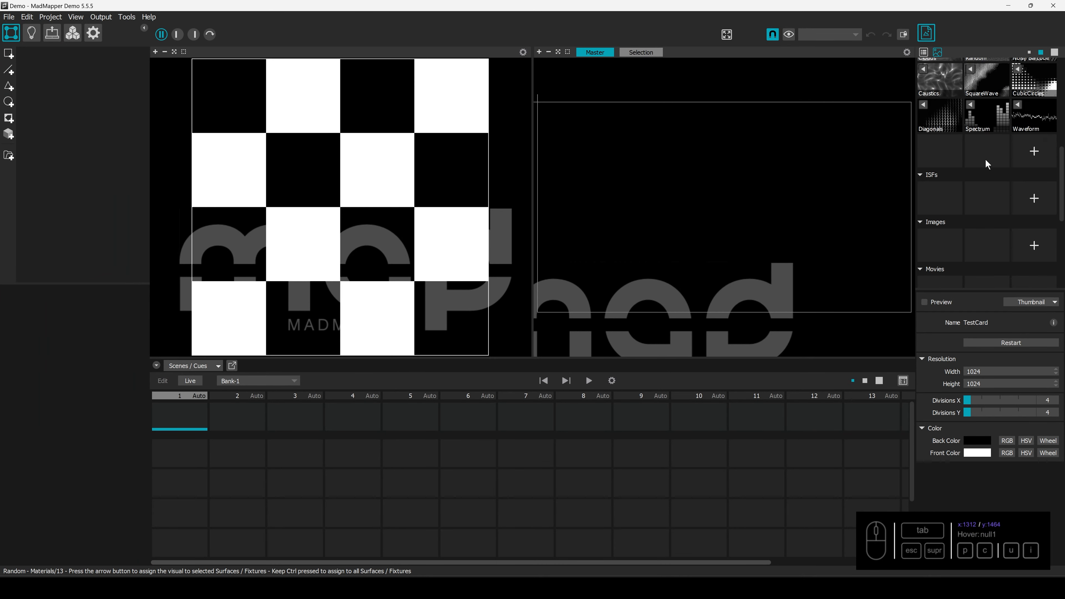
scroll(985, 159, down, 3)
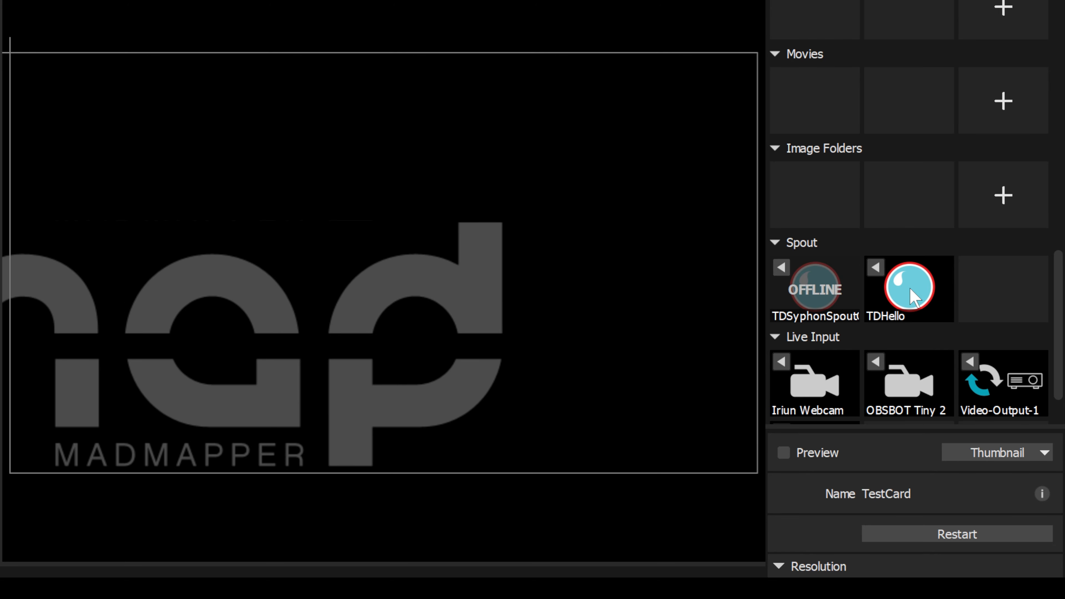
click(914, 297)
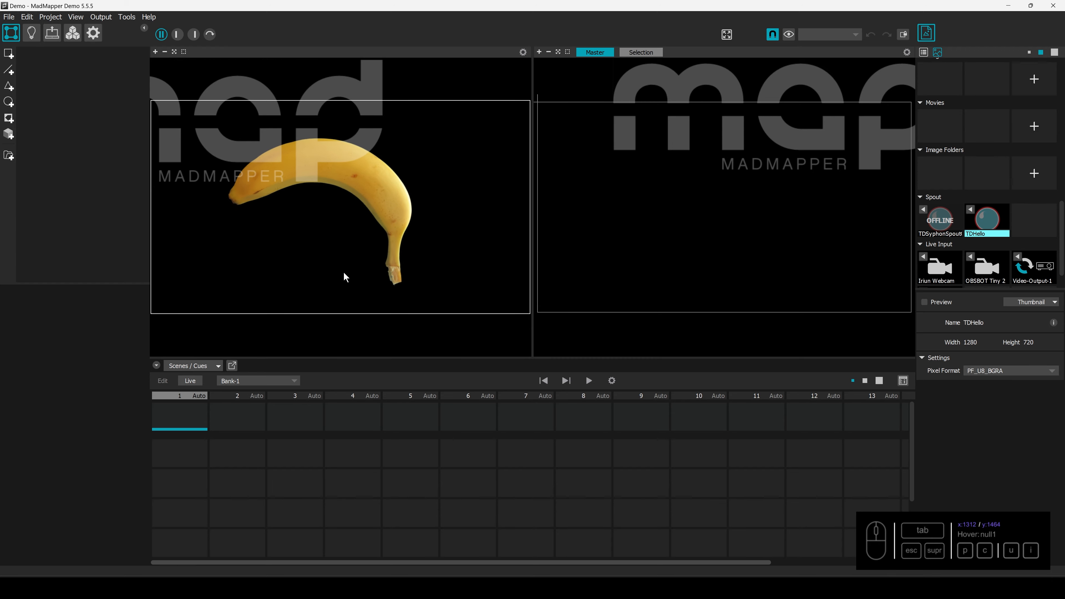
Switch back to TouchDesigner and look over the chain feeding the NDI and Spout outputs
mouse_move(686, 7)
mouse_down()
mouse_move(688, 199)
mouse_move(643, 296)
mouse_move(683, 1)
mouse_up()
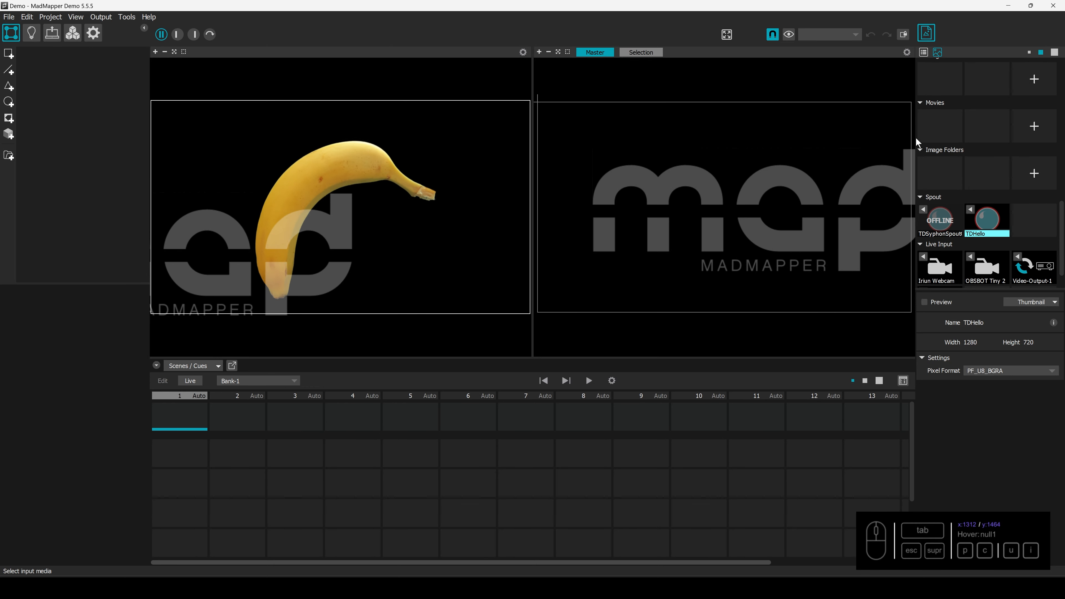
click(1008, 6)
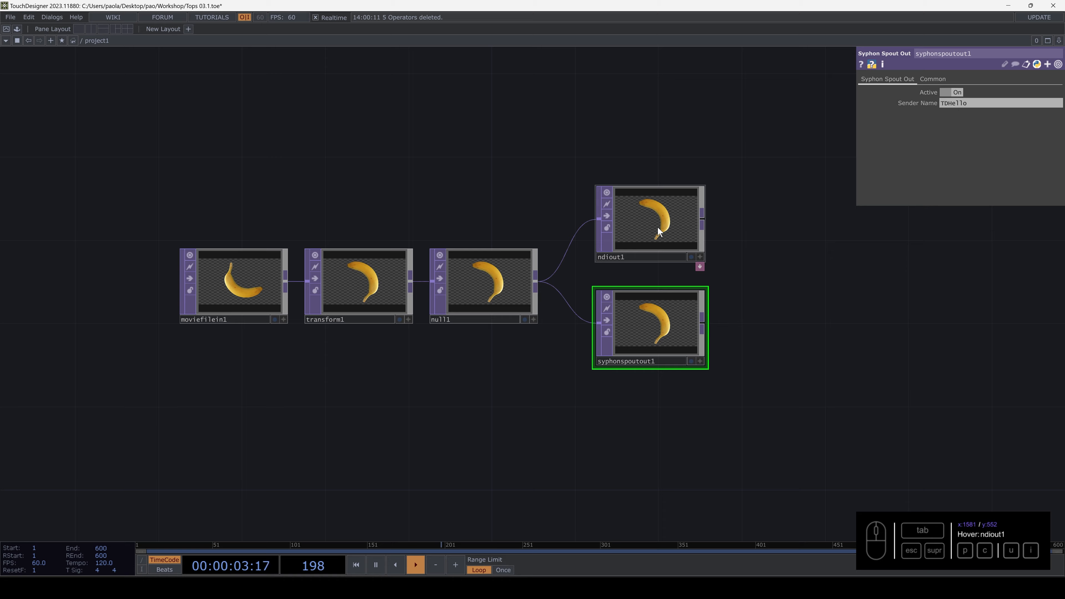
drag(721, 281, 720, 280)
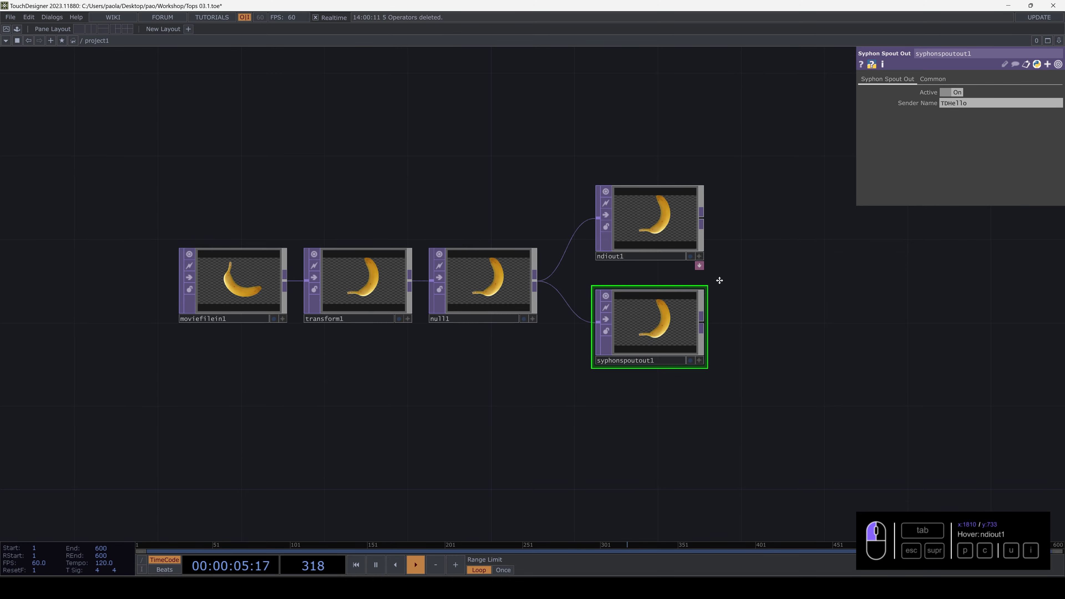
scroll(548, 304, up, 2)
scroll(547, 304, down, 5)
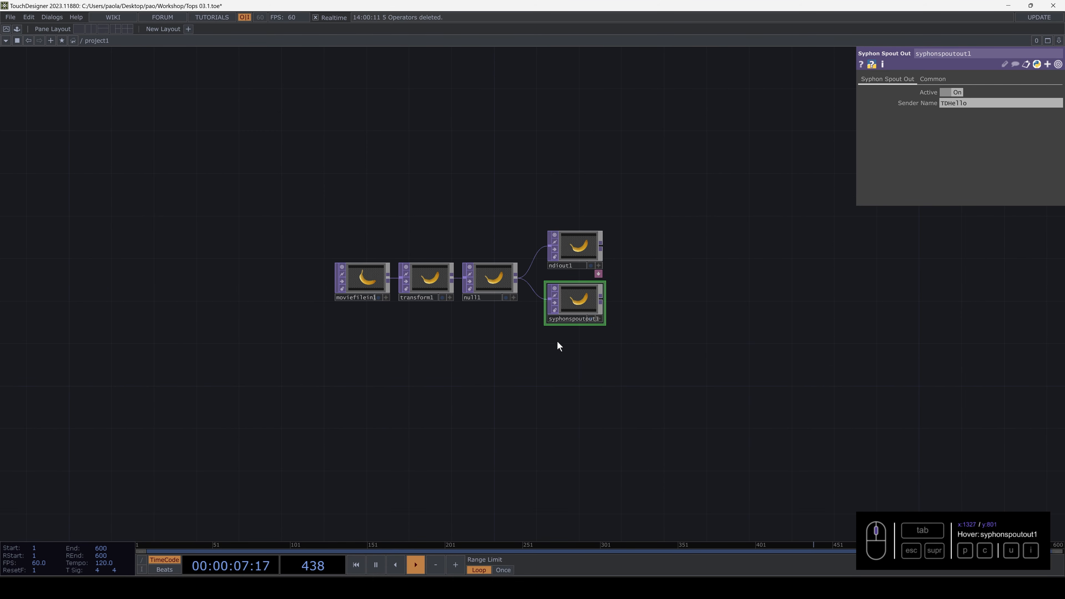
drag(557, 340, 605, 315)
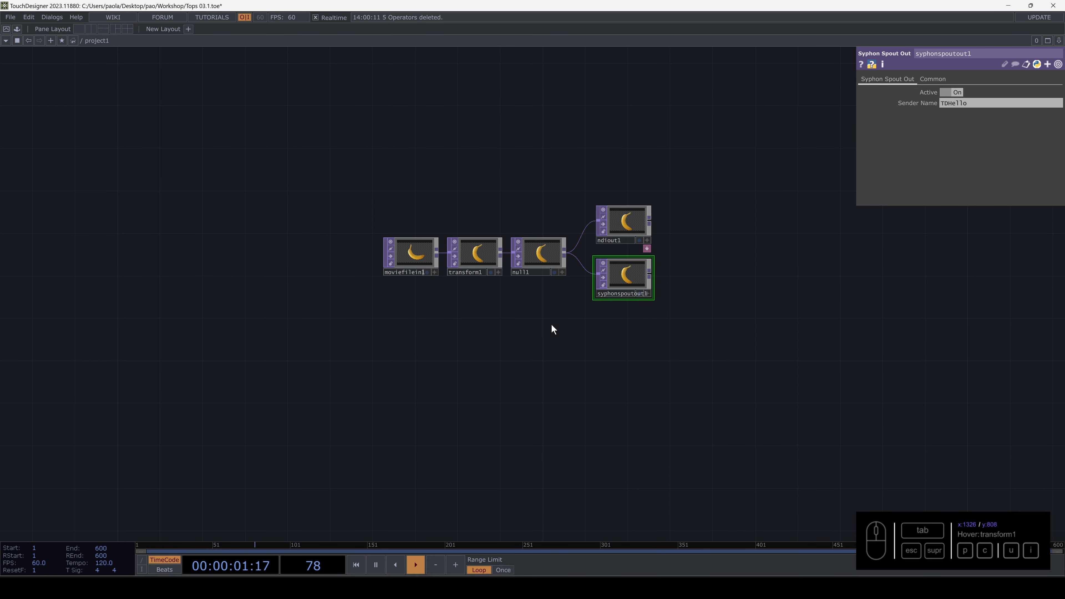
Check the live TDHello feed in MadMapper again and return to the TouchDesigner network
click(557, 596)
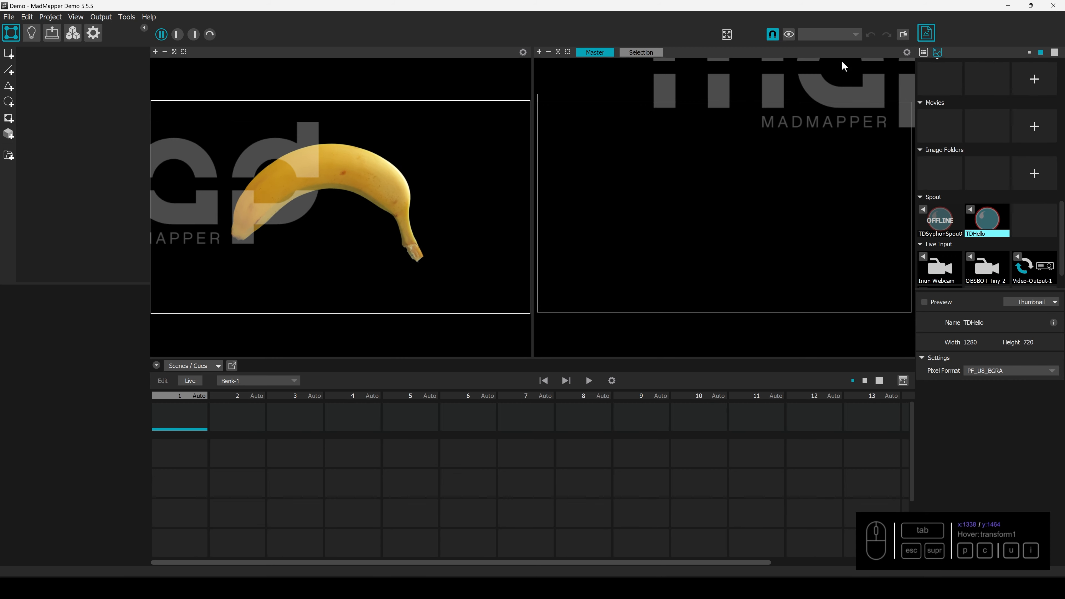
click(1007, 7)
scroll(663, 302, up, 3)
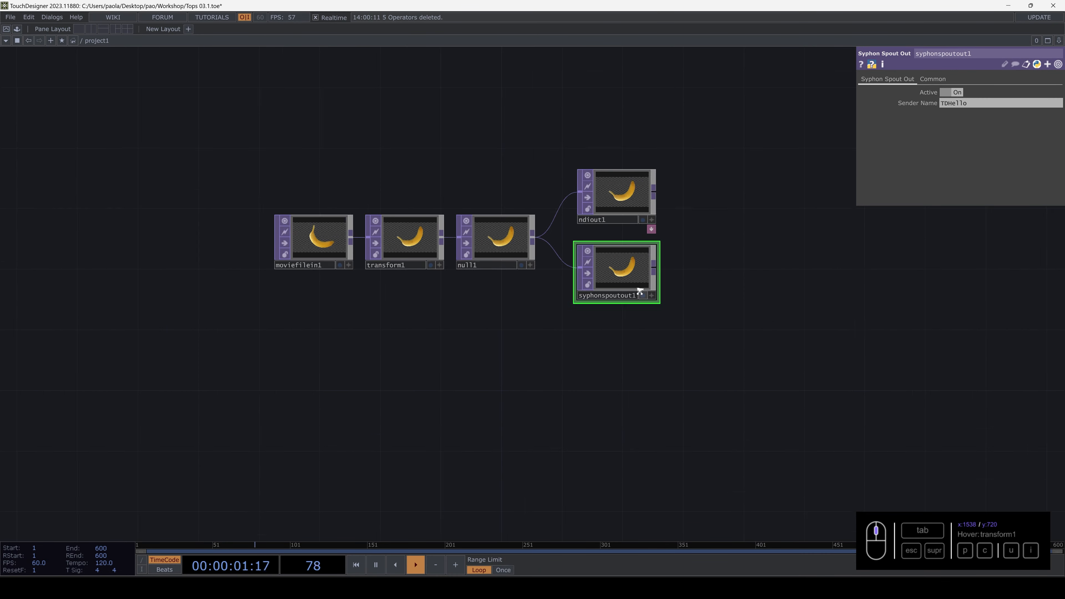
drag(556, 345, 577, 332)
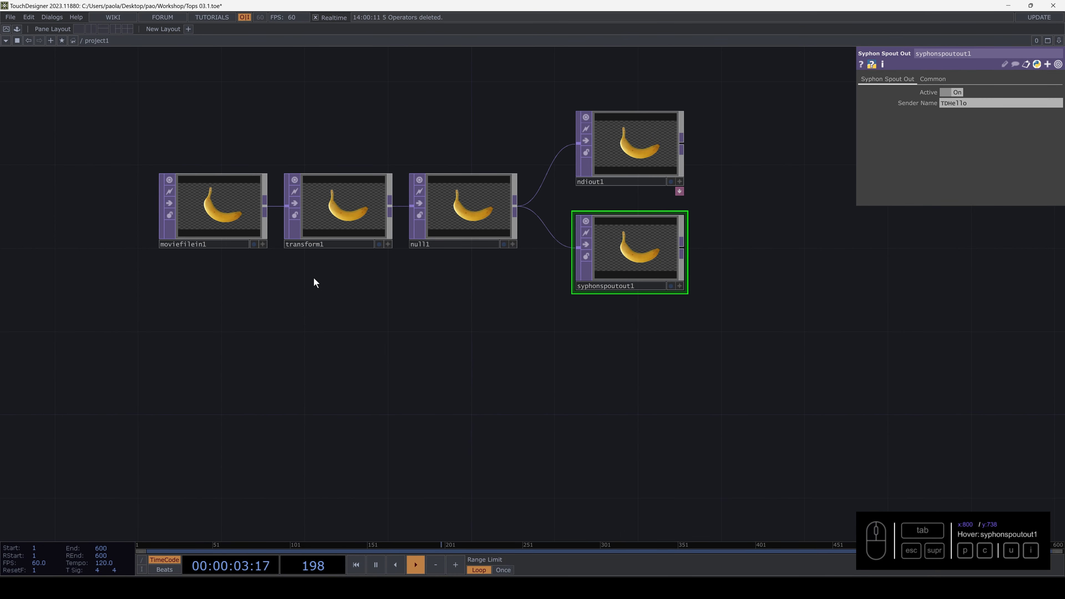
Move moviefilein1, transform1 and null1 farther away from the two output nodes to make room between them
right_drag(138, 112, 367, 249)
drag(352, 215, 163, 215)
drag(472, 211, 309, 210)
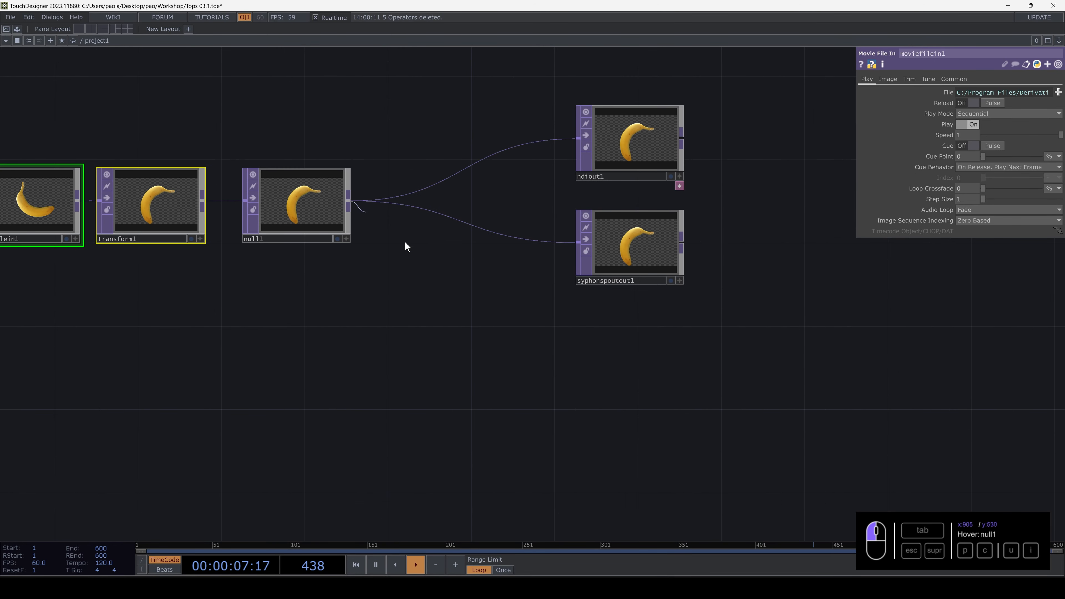
Branch an HSV Adjust TOP off null1, place it below the output chain, and set its Hue Offset to -56
drag(431, 393, 434, 399)
text(h)
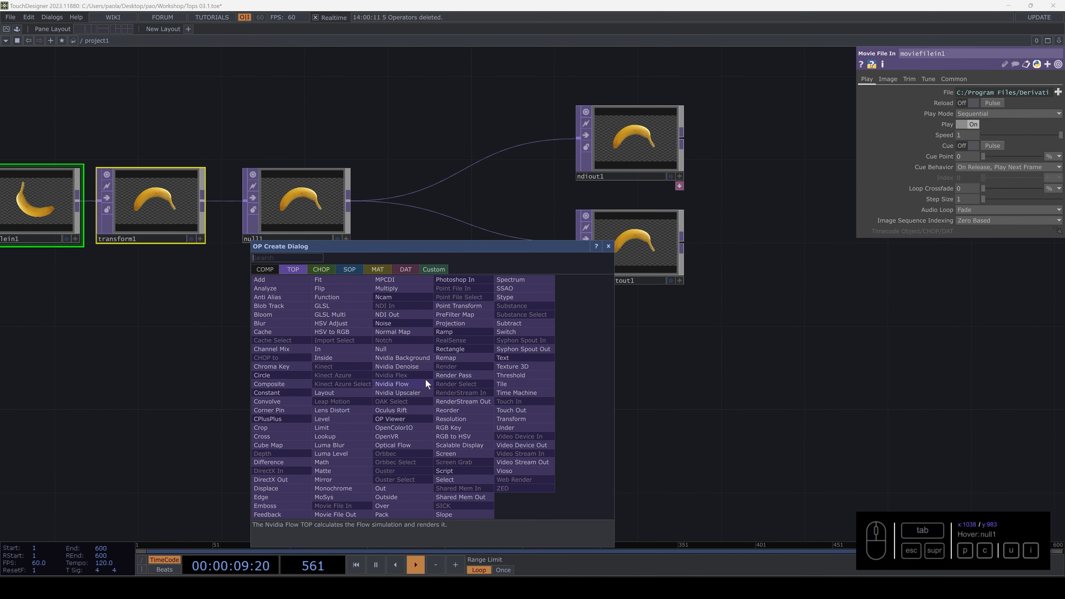
click(352, 326)
click(478, 398)
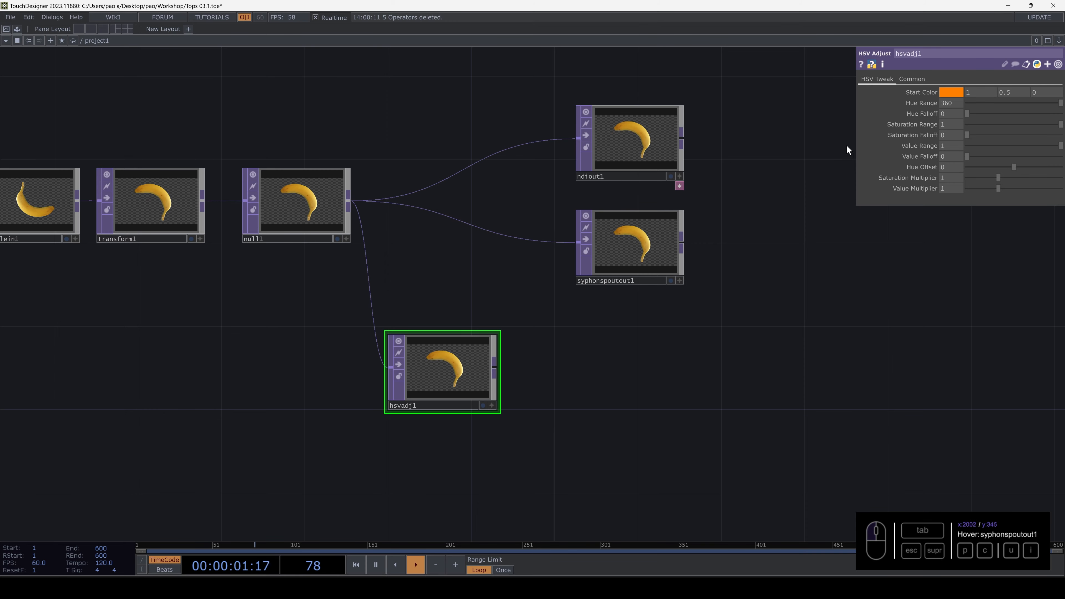
mouse_move(1013, 167)
mouse_down()
mouse_move(979, 167)
mouse_move(1006, 167)
mouse_up()
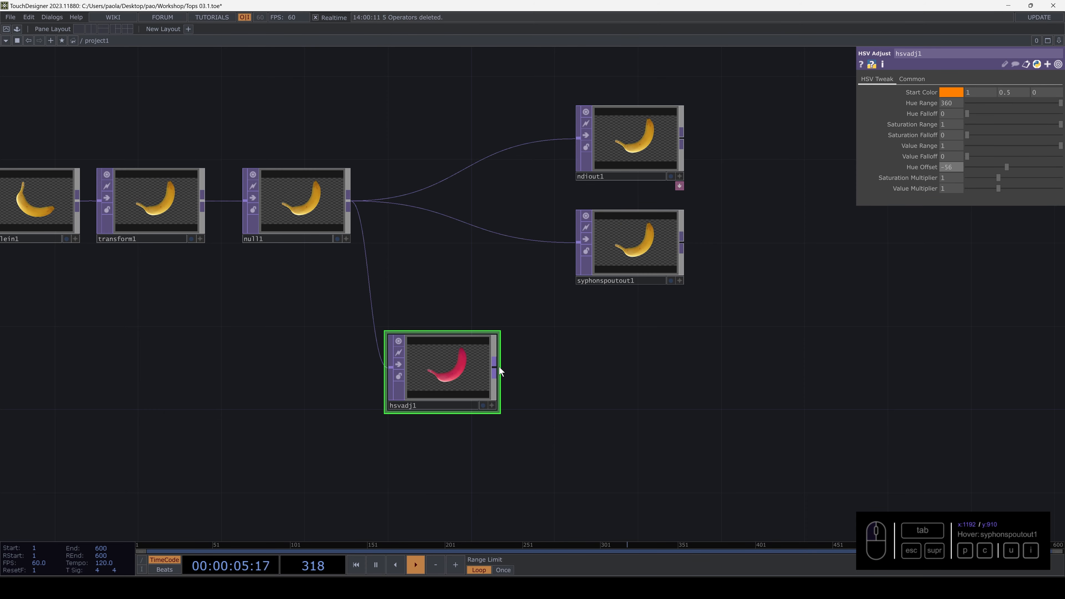
Connect a Syphon Spout Out TOP after hsvadj1 and set its Sender Name to TDColor
key(Tab)
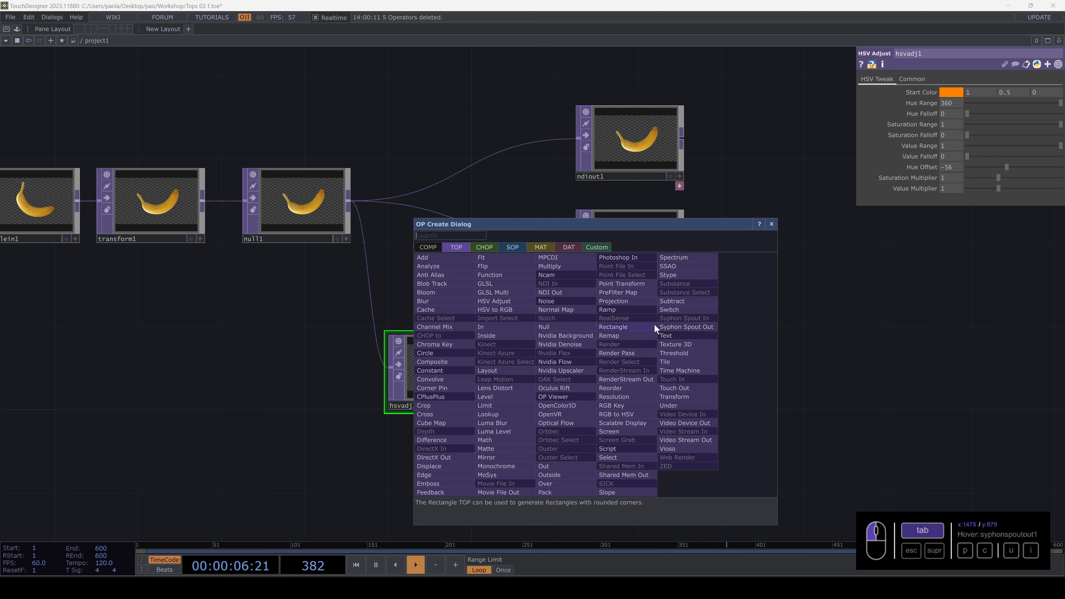
click(703, 332)
click(635, 371)
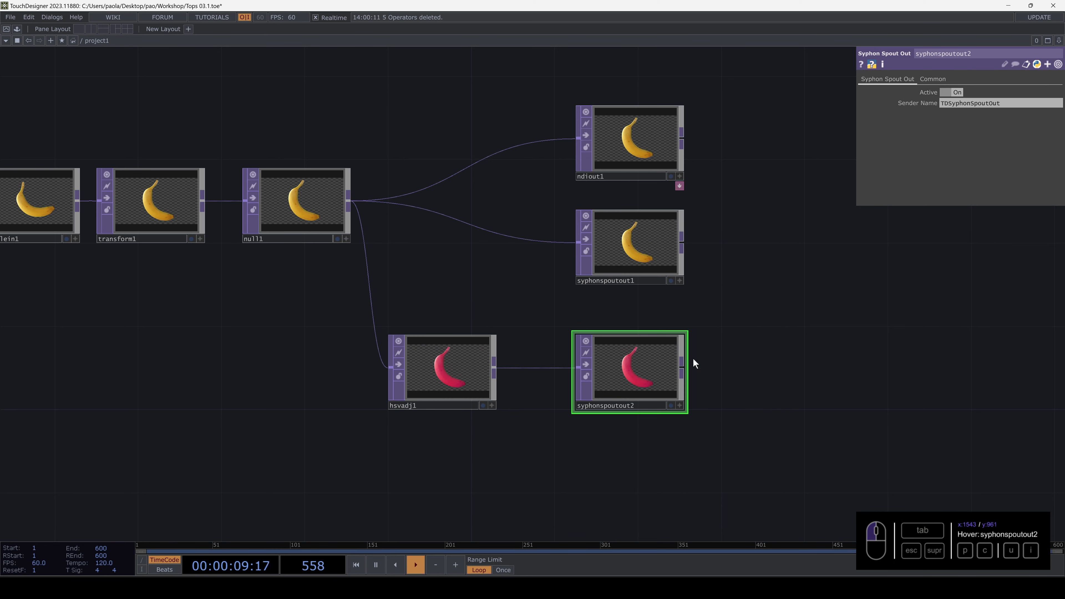
click(976, 104)
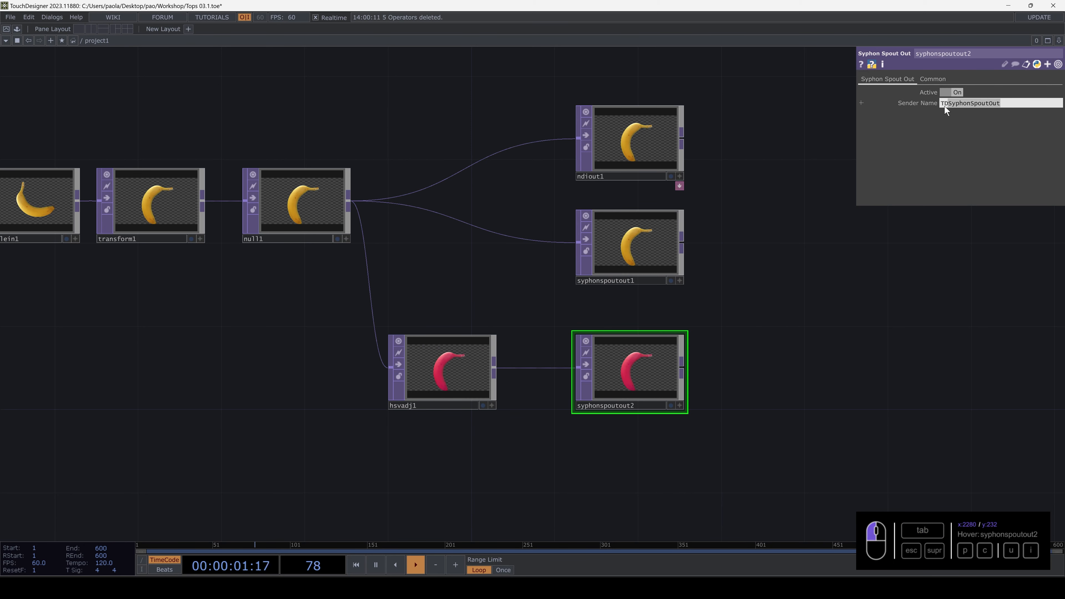
text(Color)
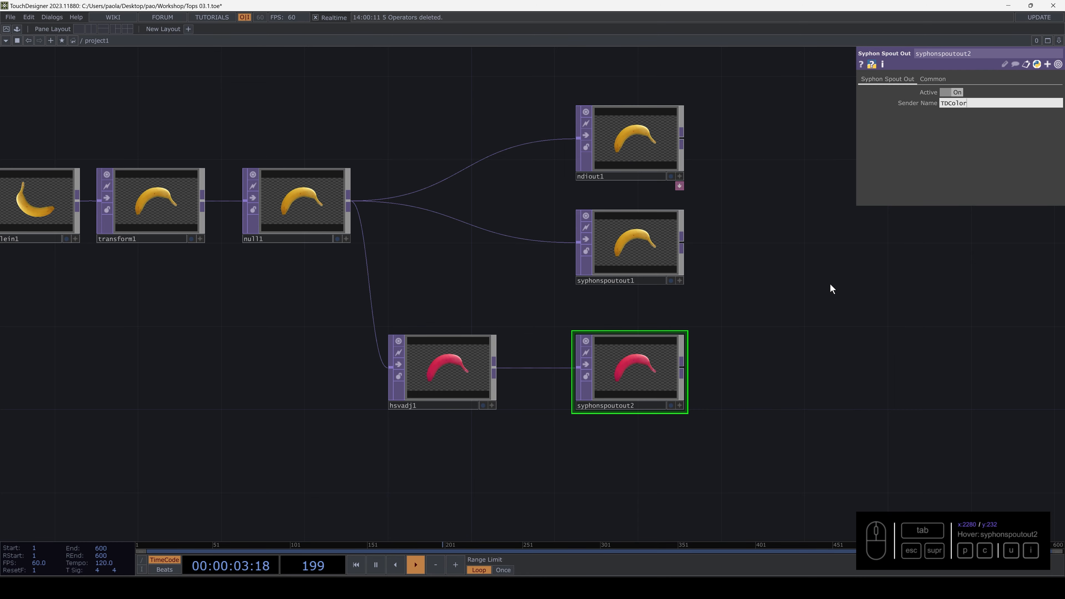
key(Return)
Switch to MadMapper, load the TDColor source from its Spout media, and return to TouchDesigner
click(564, 588)
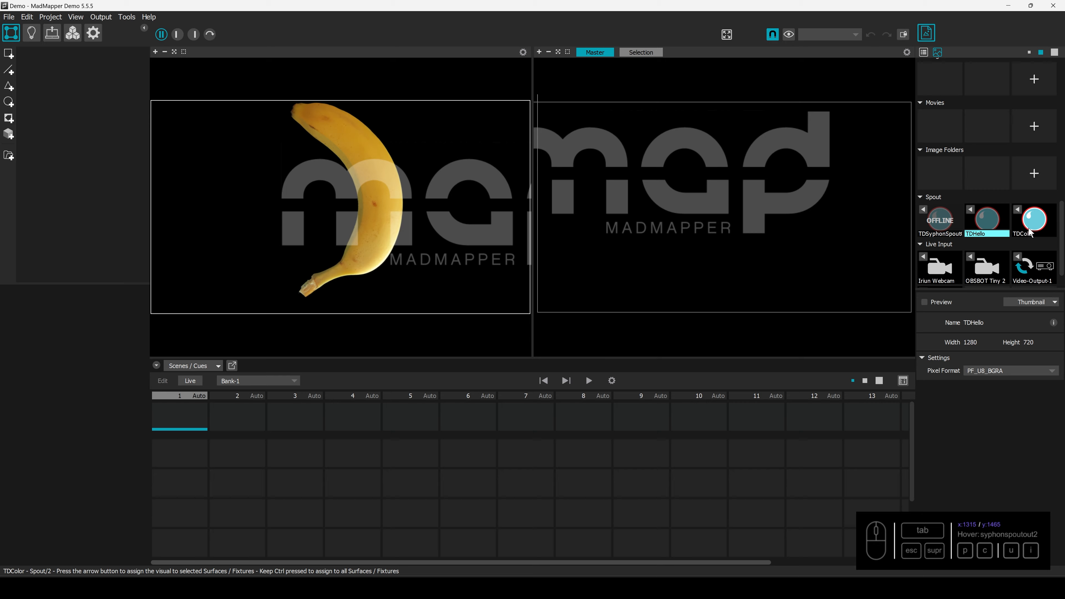
click(1038, 229)
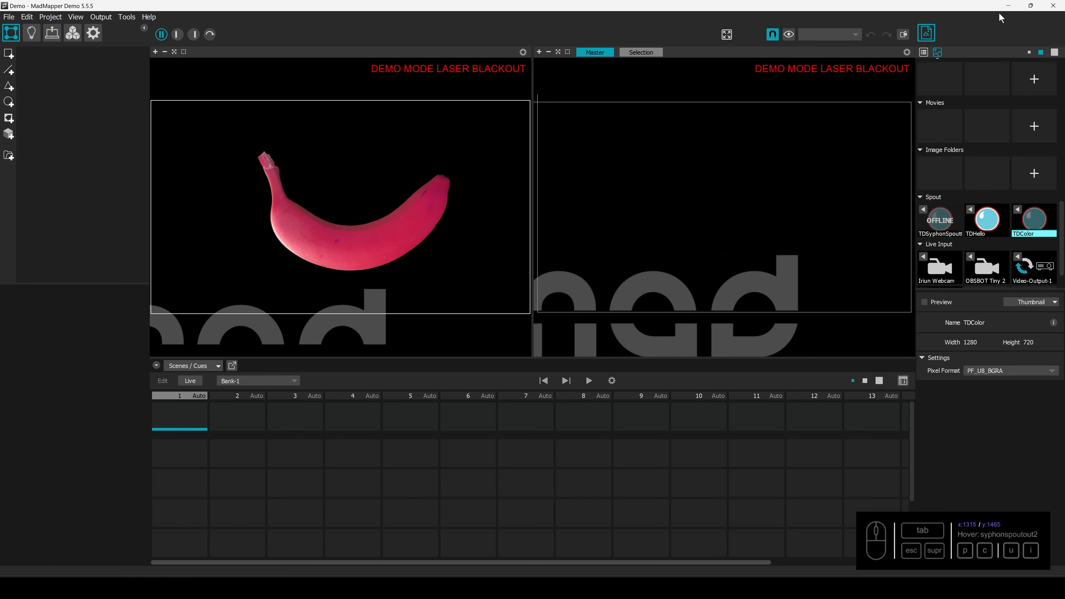
click(1009, 6)
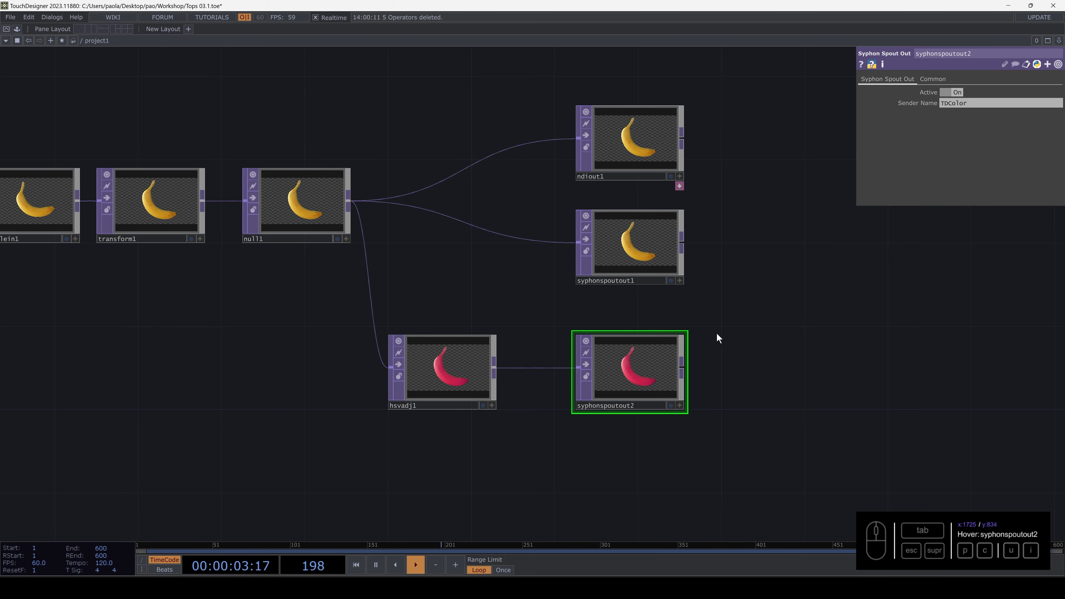
Move hsvadj1 and syphonspoutout2 up together so the three output nodes are evenly spaced
right_drag(464, 318, 629, 396)
drag(636, 384, 636, 363)
scroll(627, 375, down, 6)
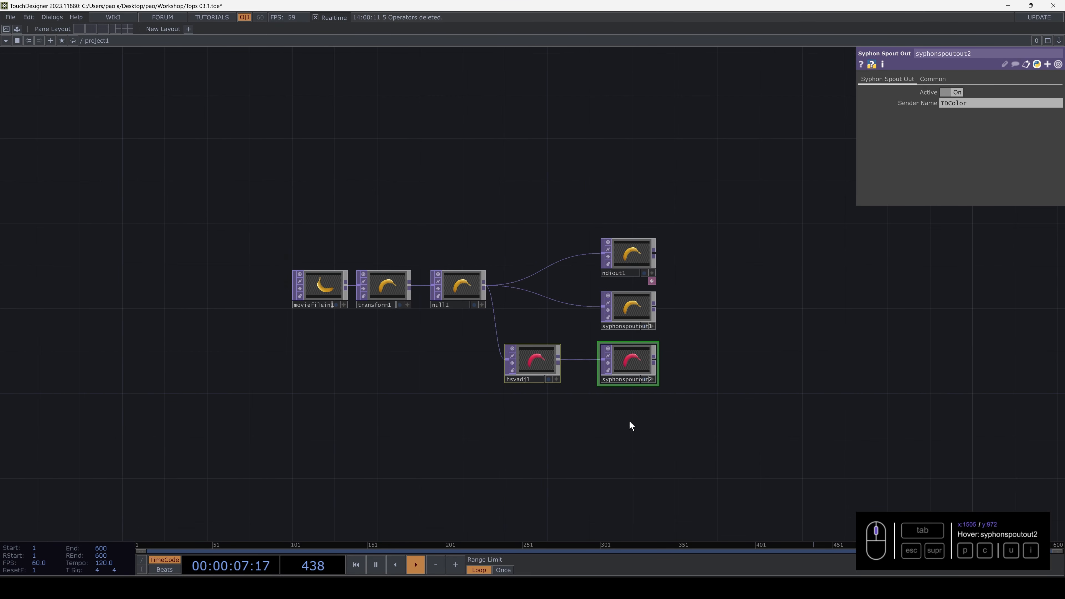
drag(608, 449, 585, 363)
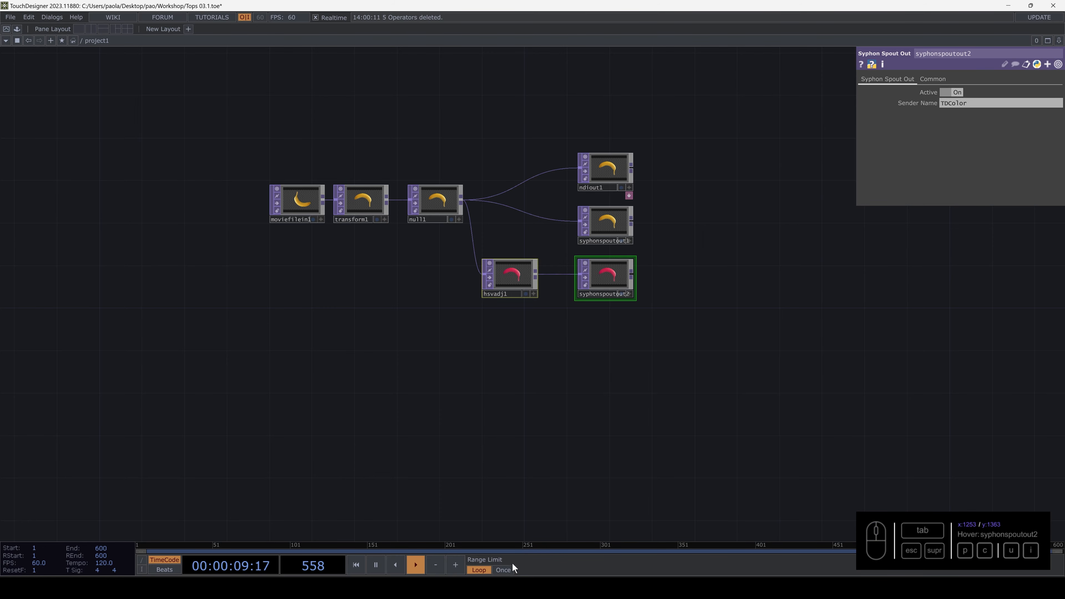
Switch to the NewProject.1 TouchDesigner window, add an NDI In TOP, and choose the TouchDesigner stream as its source
mouse_move(508, 585)
click(510, 552)
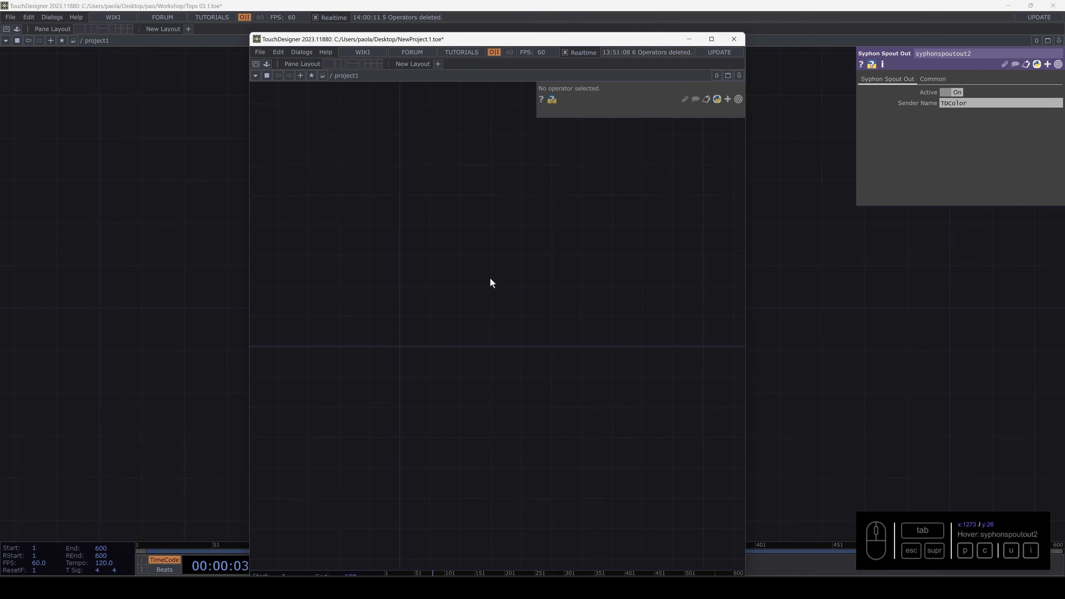
key(Tab)
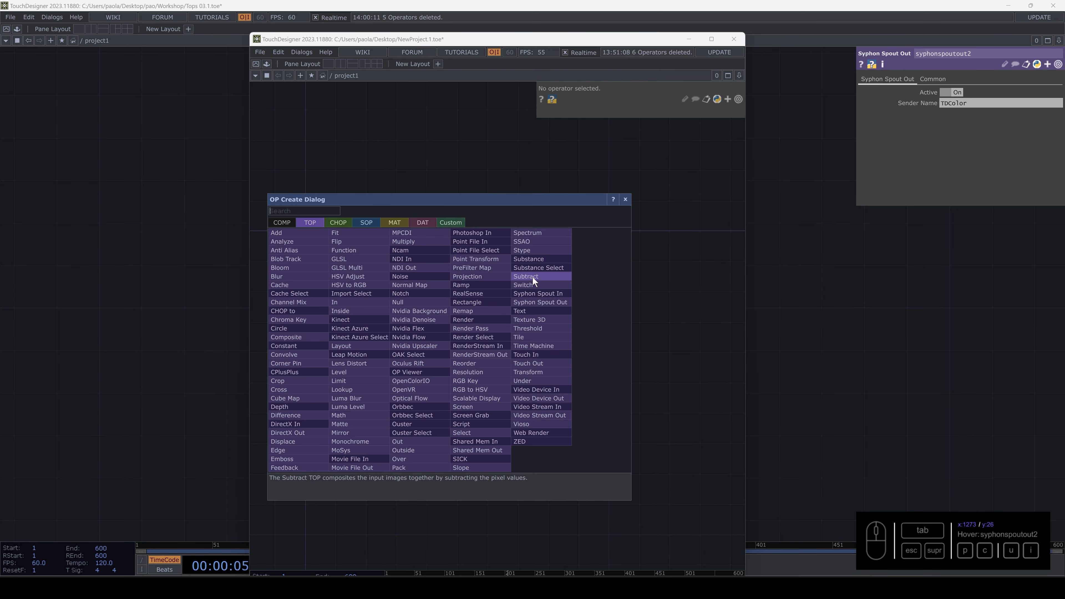
text(n)
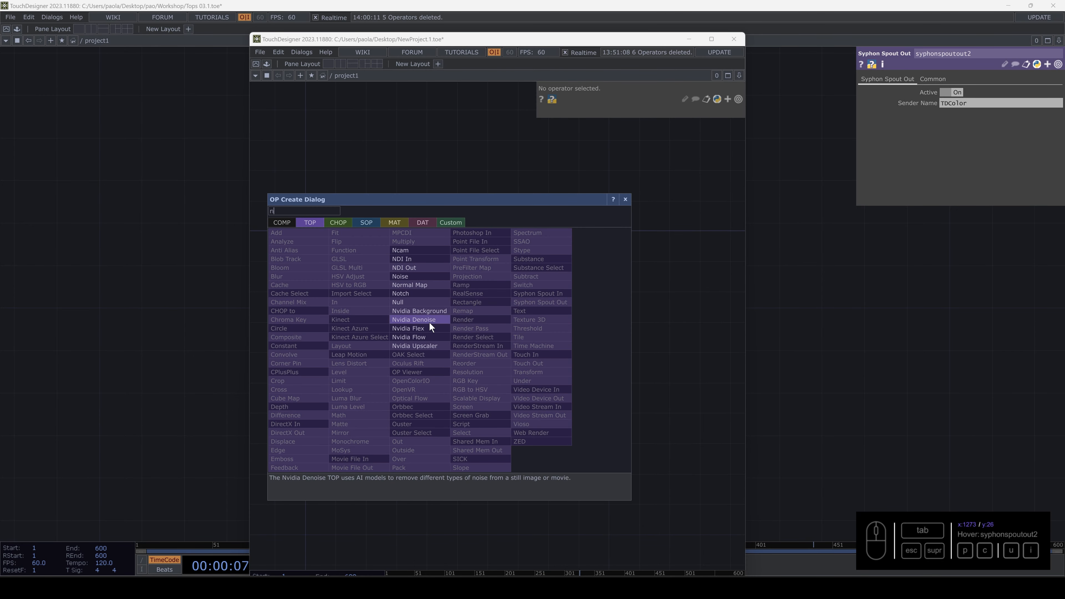
click(426, 260)
click(452, 293)
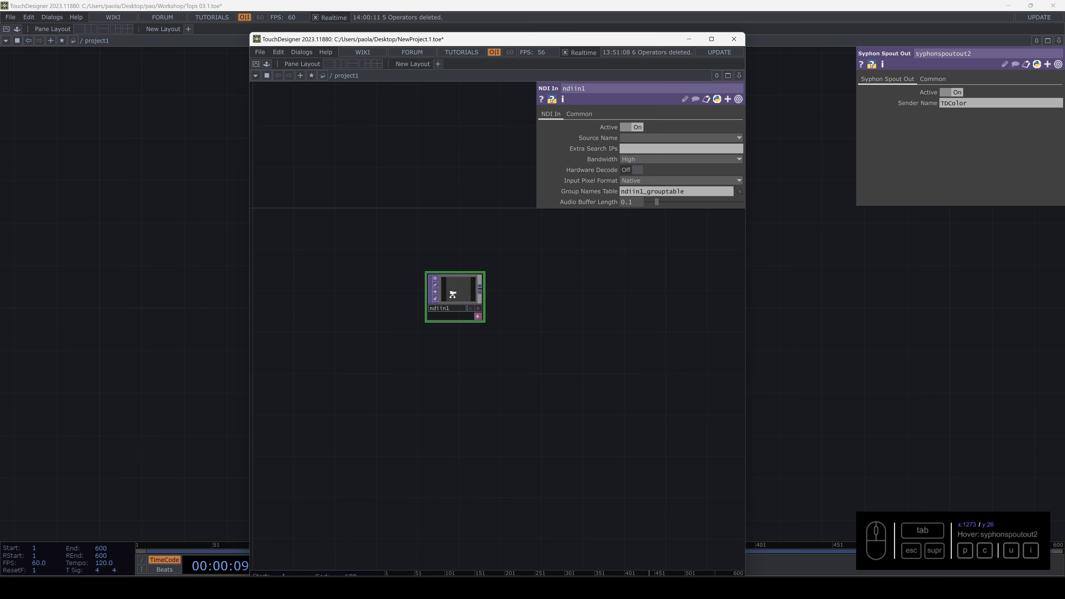
scroll(452, 294, up, 4)
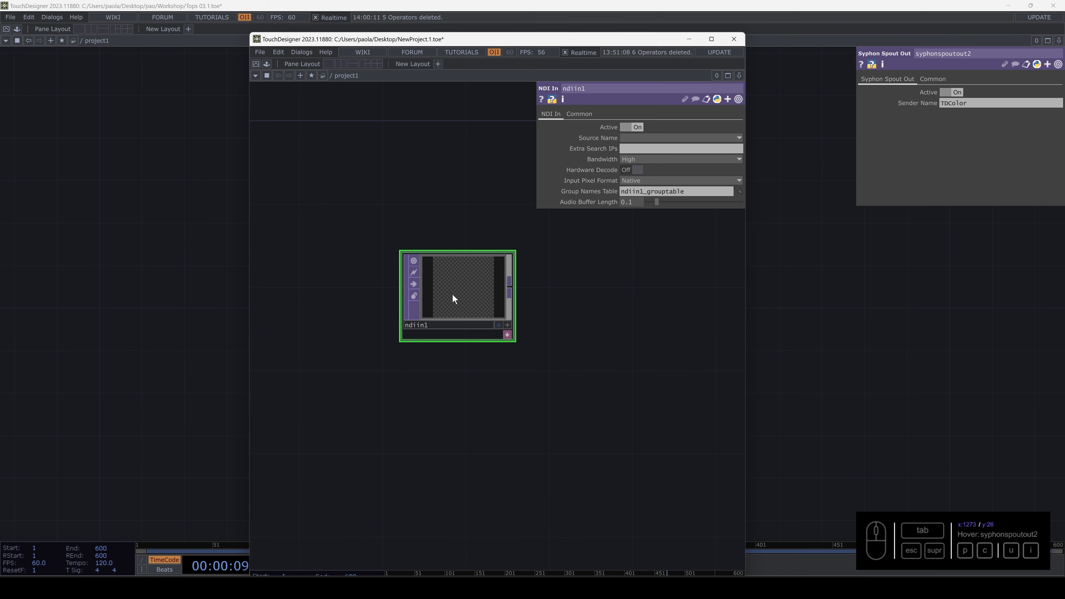
click(630, 148)
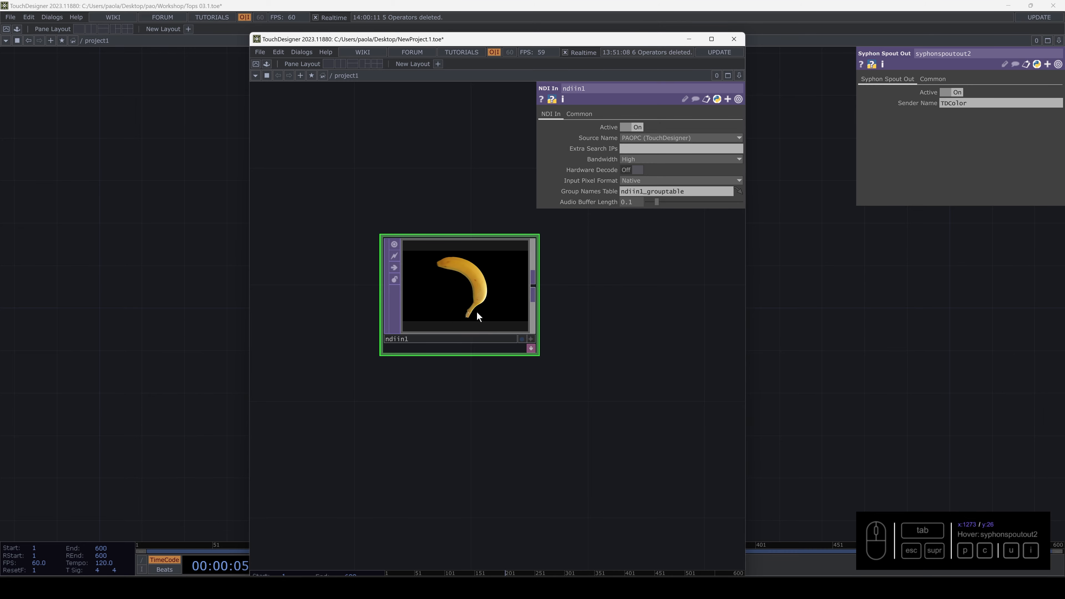
Add a Syphon Spout In TOP below ndiin1 and set its Sender Name to TDColor
scroll(409, 369, down, 2)
key(Tab)
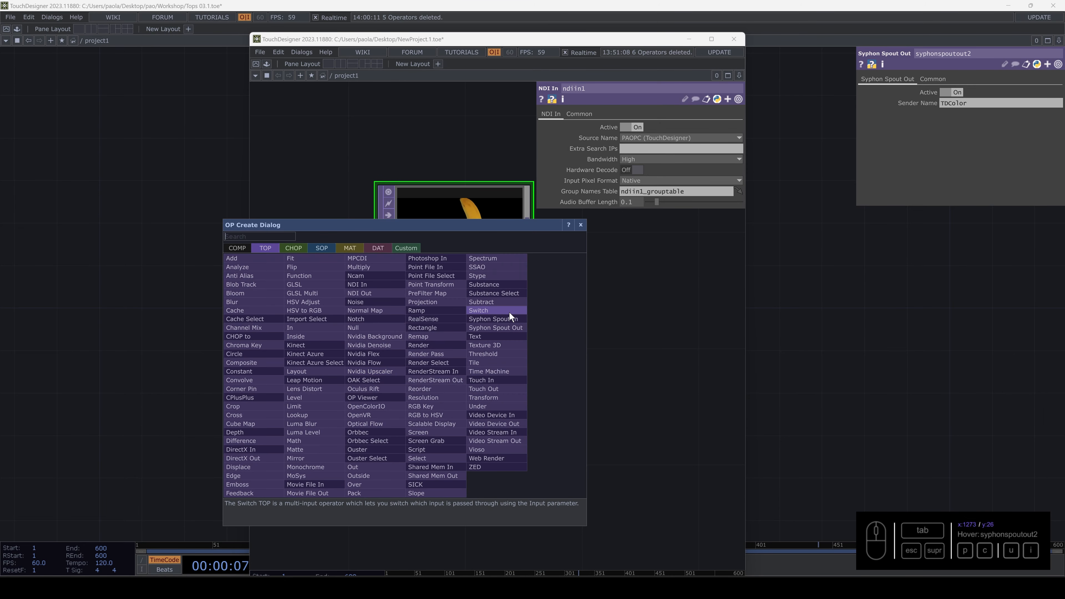
click(506, 320)
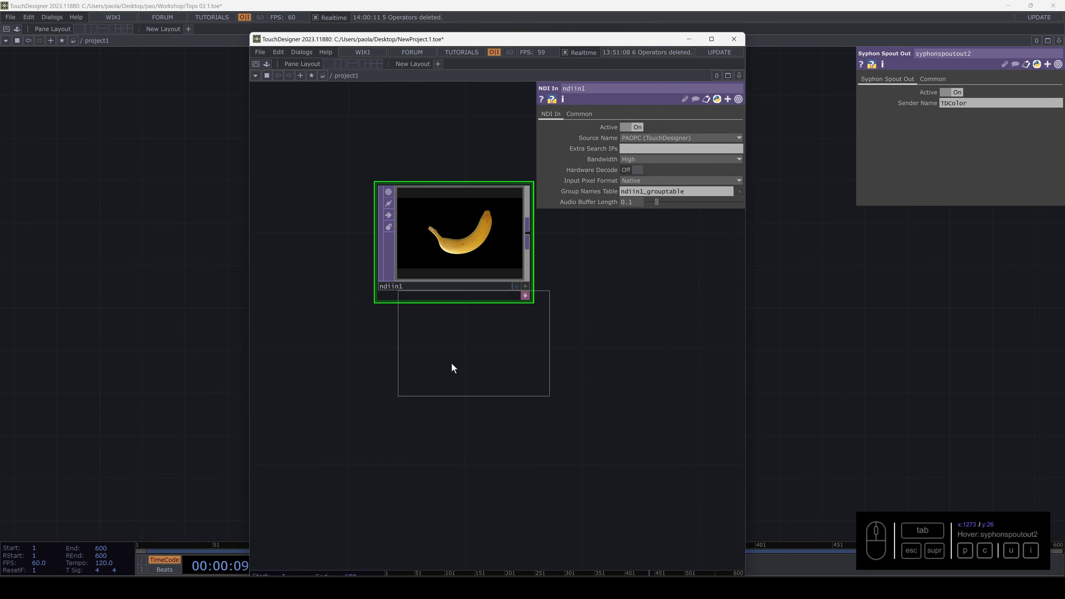
click(449, 380)
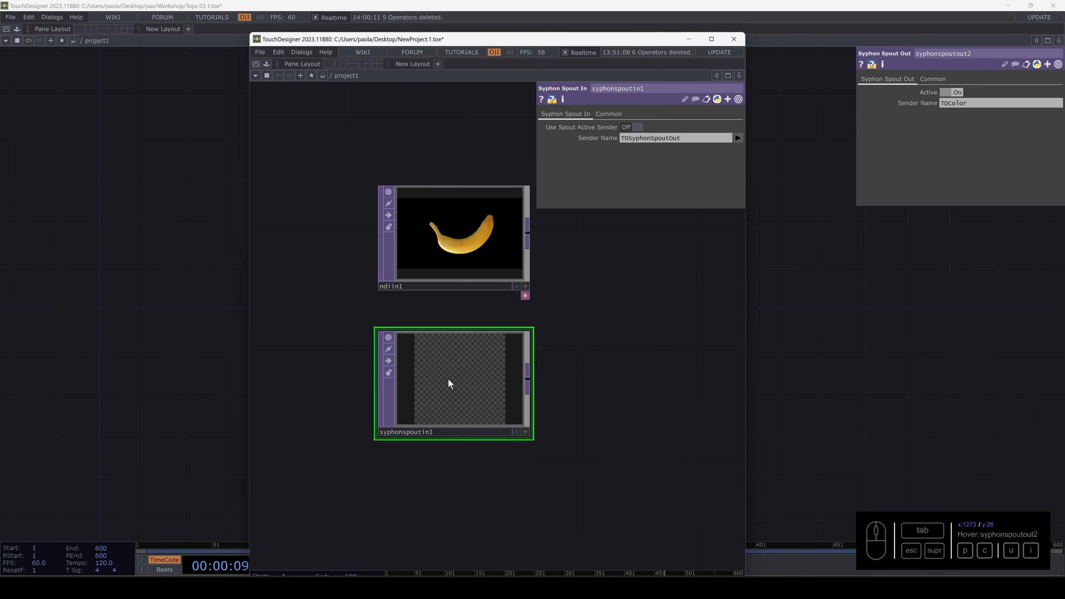
click(737, 139)
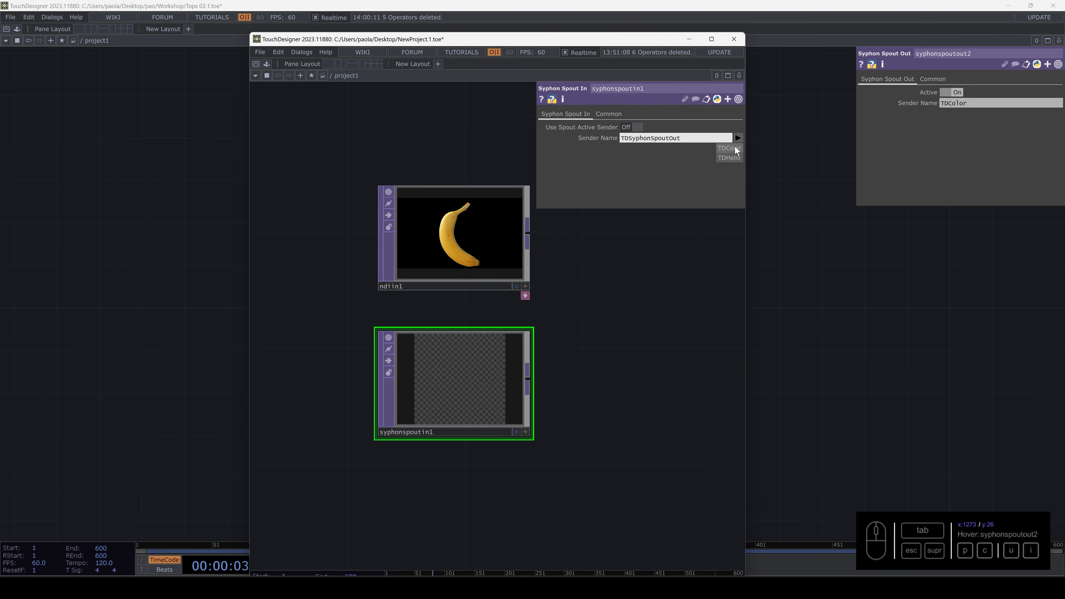
click(730, 148)
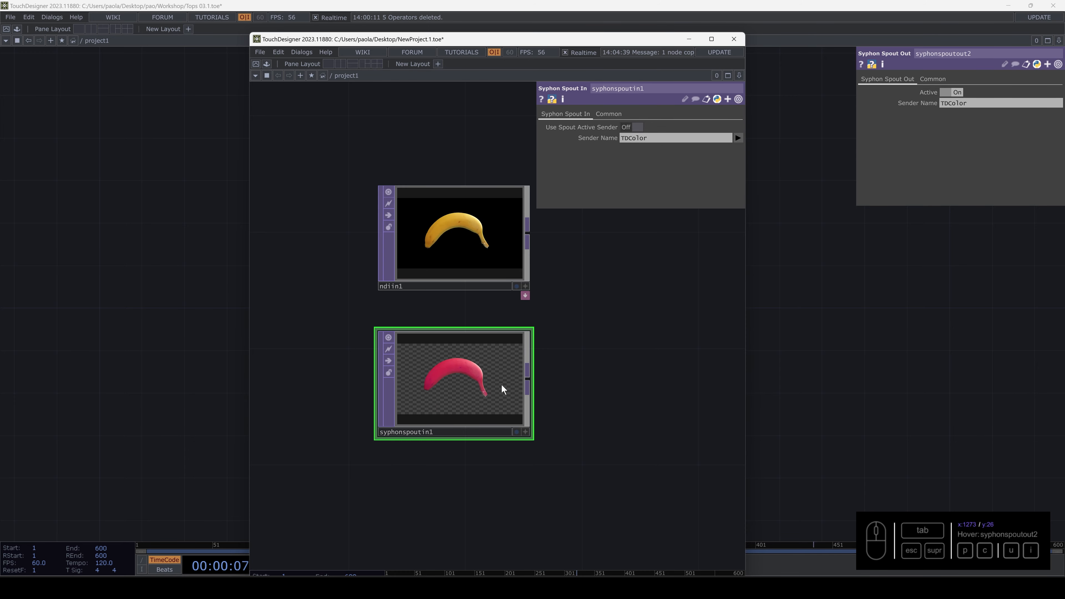
Duplicate syphonspoutin1 below itself and set the copy's Sender Name to TDHello
key(ctrl+v)
click(737, 138)
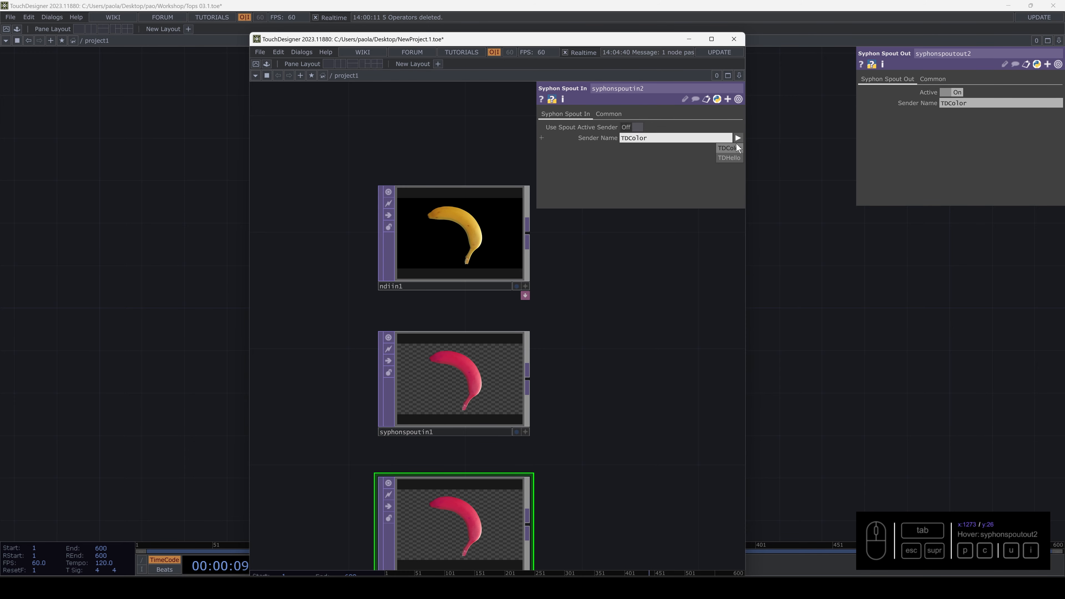
click(730, 158)
key(h)
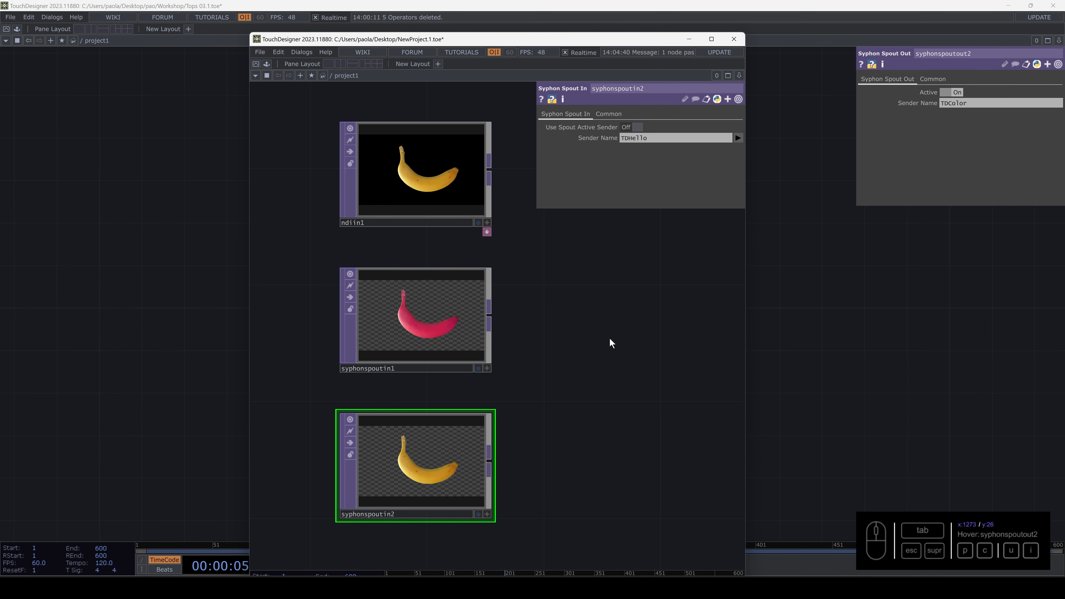
Return to the Tops 03.1 project and place an unconnected Movie File Out TOP below syphonspoutout2
click(688, 40)
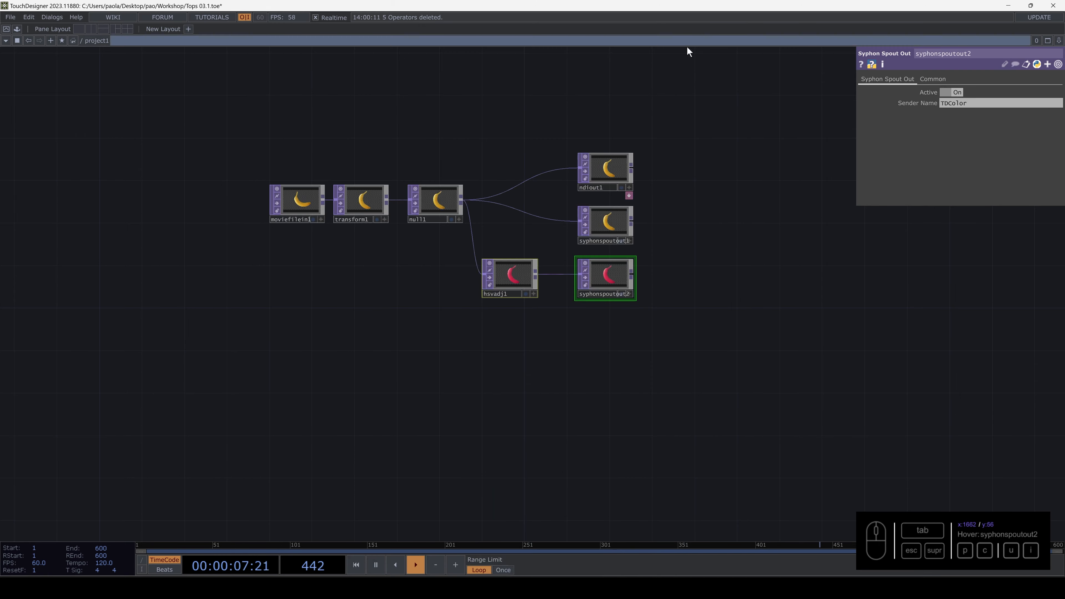
drag(507, 378, 555, 334)
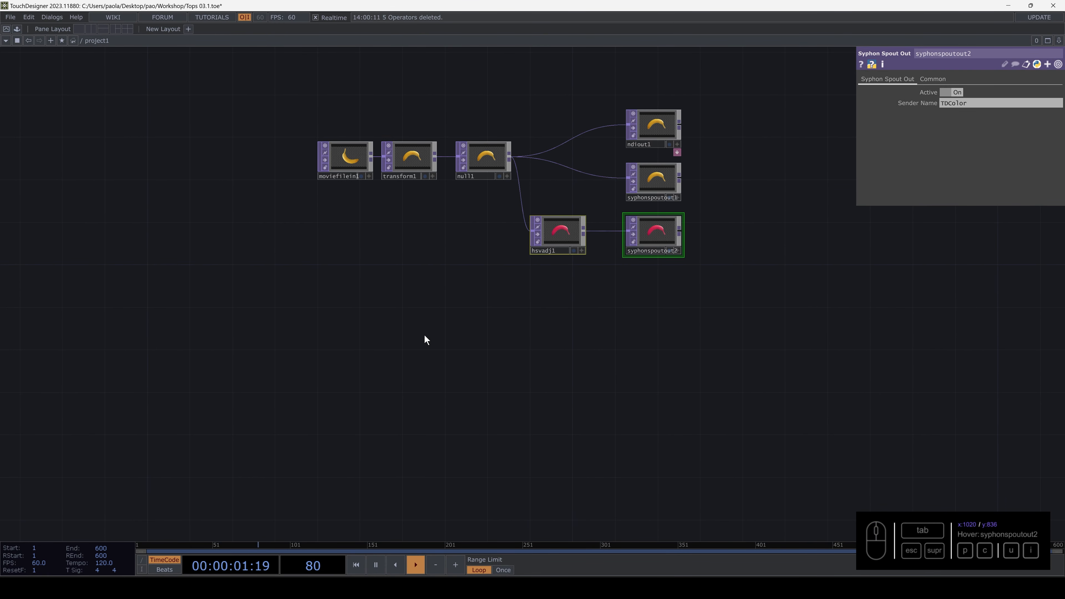
middle_drag(571, 333, 559, 360)
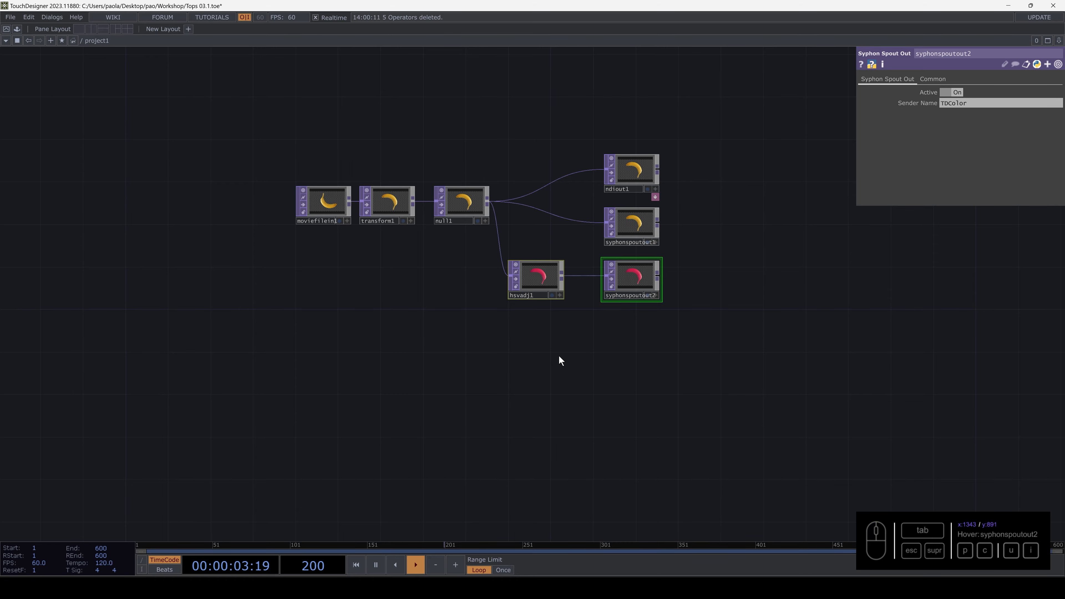
scroll(560, 356, up, 7)
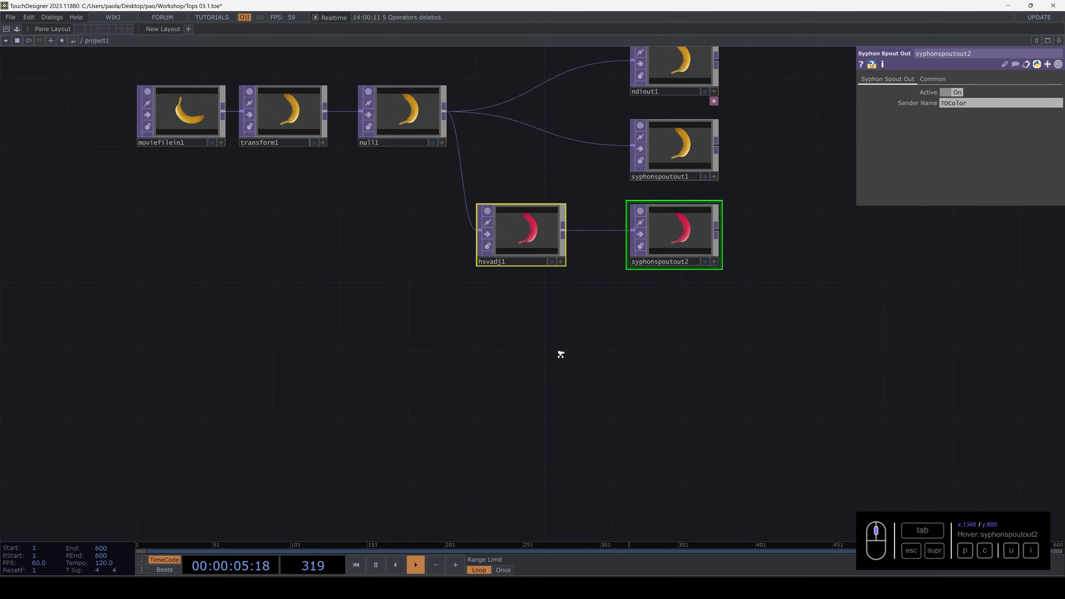
drag(539, 354, 471, 371)
key(Tab)
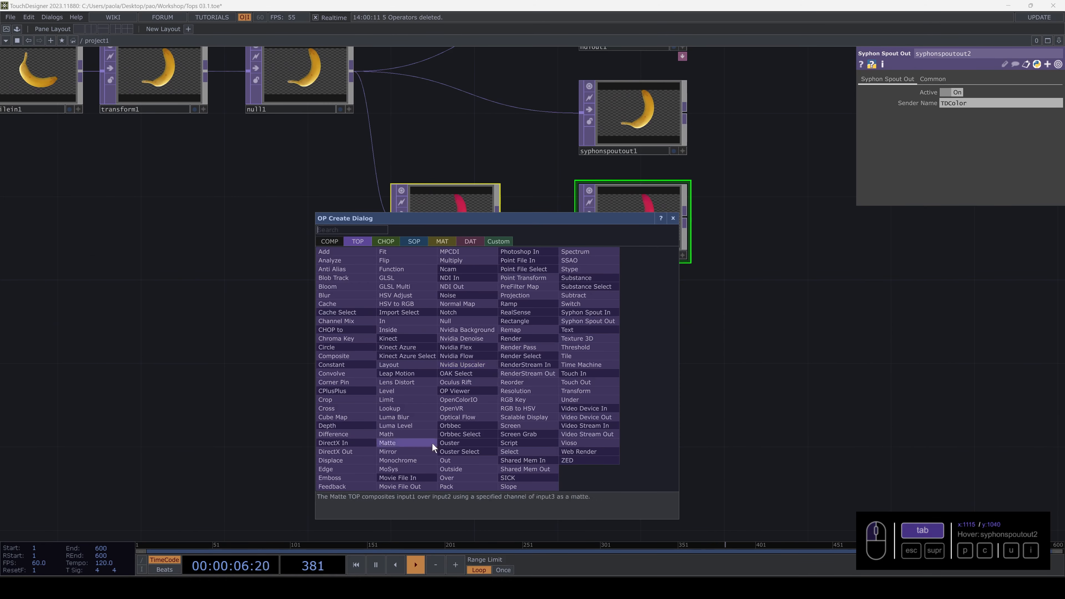
click(420, 485)
click(632, 387)
drag(642, 388, 669, 411)
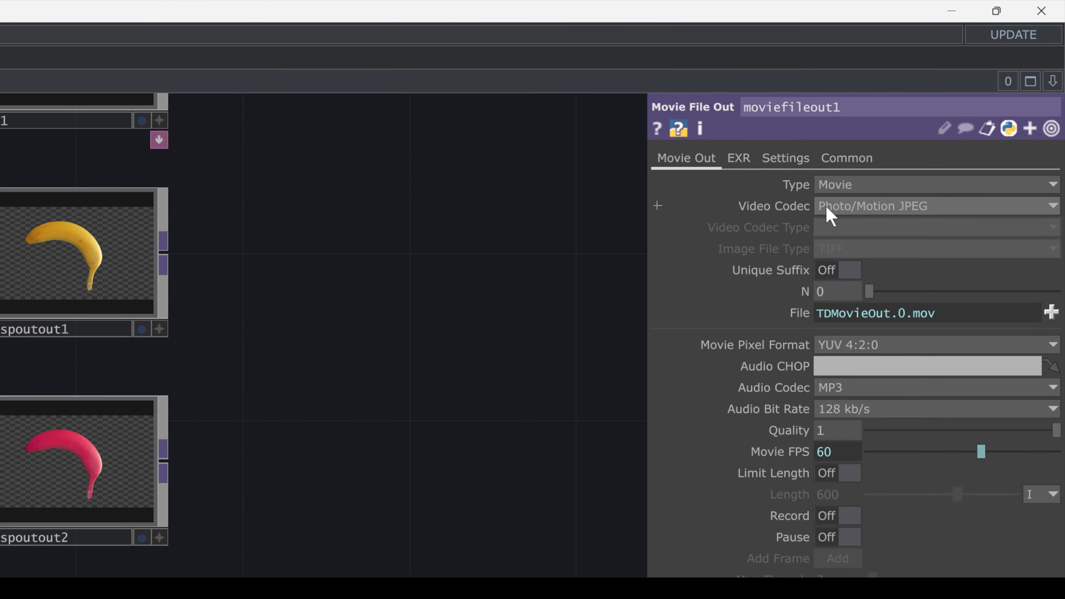
Try the Animation video codec on moviefileout1 and set it back to Photo/Motion JPEG
click(837, 206)
click(844, 208)
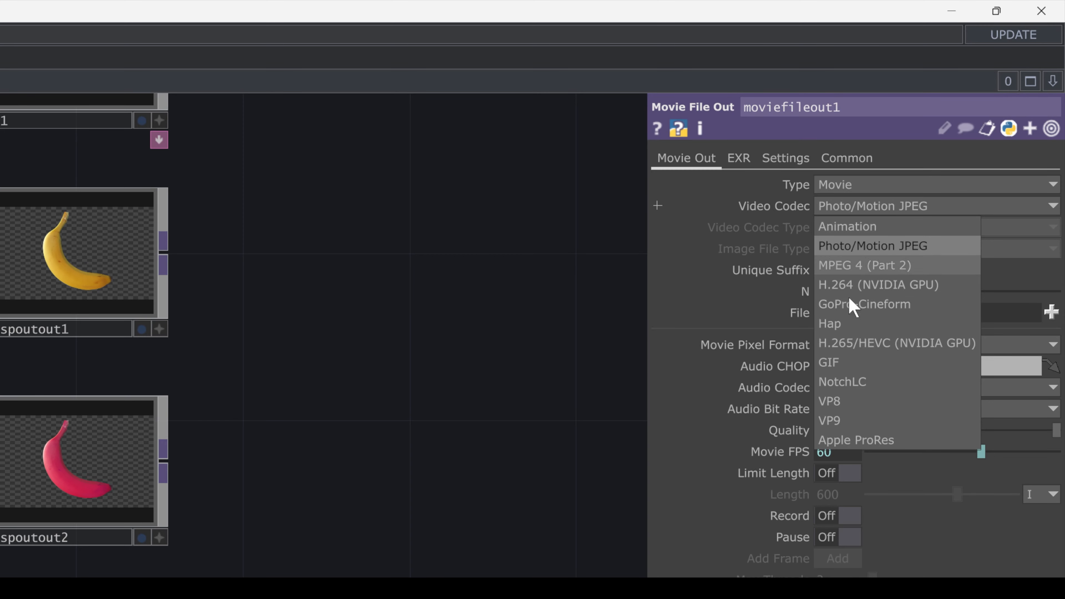
click(880, 227)
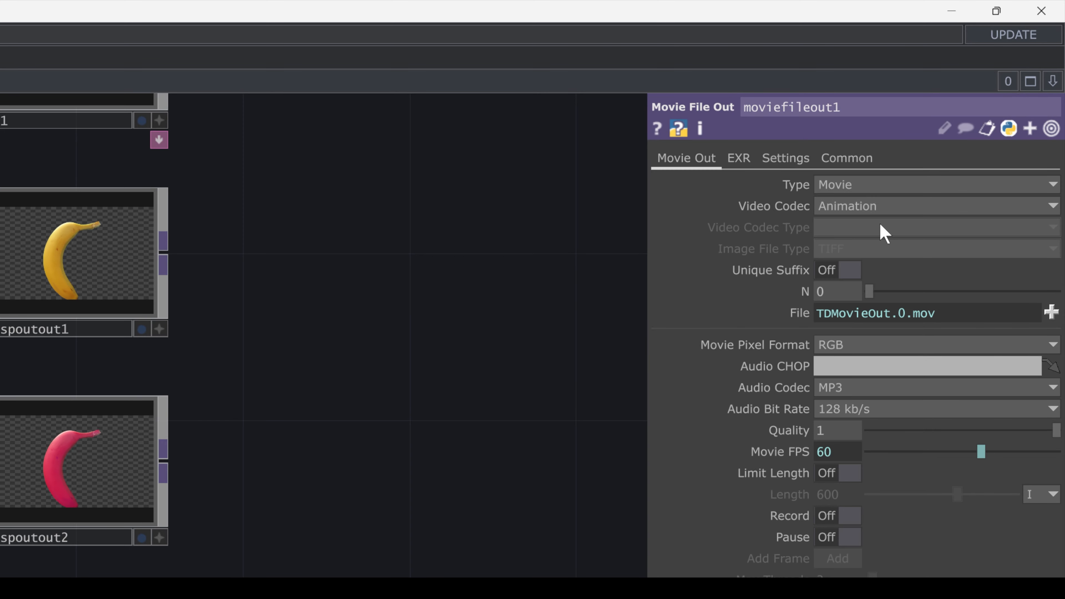
click(881, 207)
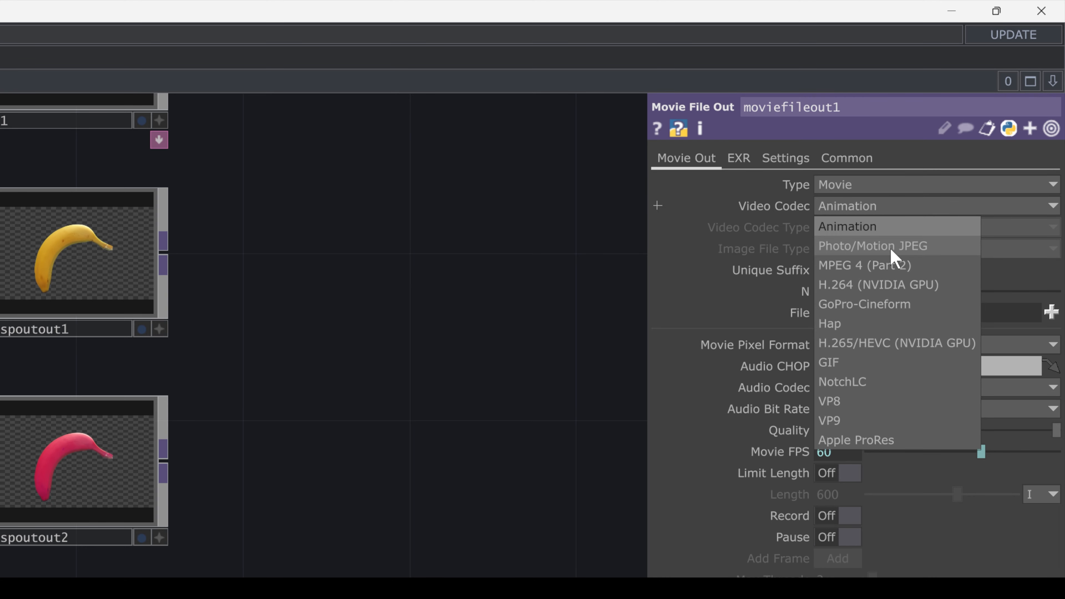
click(853, 248)
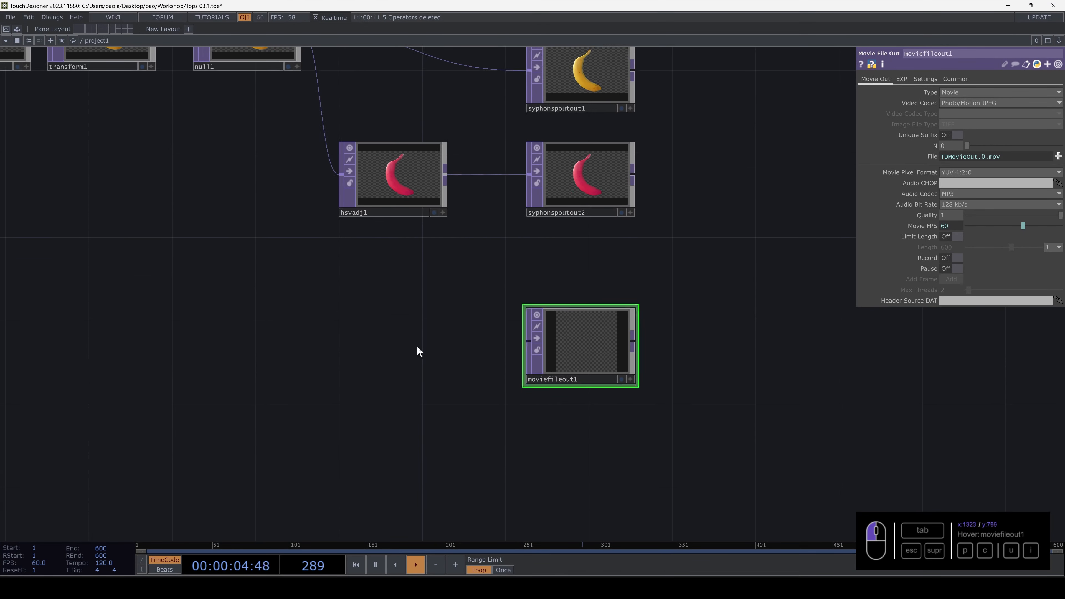
Add a Movie File In TOP below hsvadj1, load the sample Count.mov into it and connect it to moviefileout1
key(Tab)
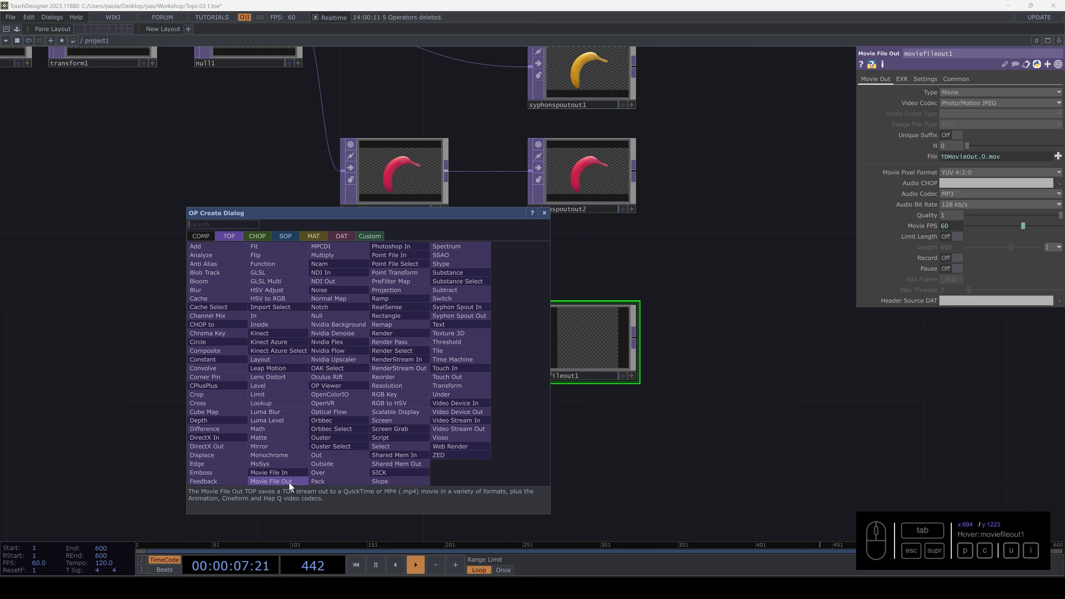
click(293, 472)
click(393, 347)
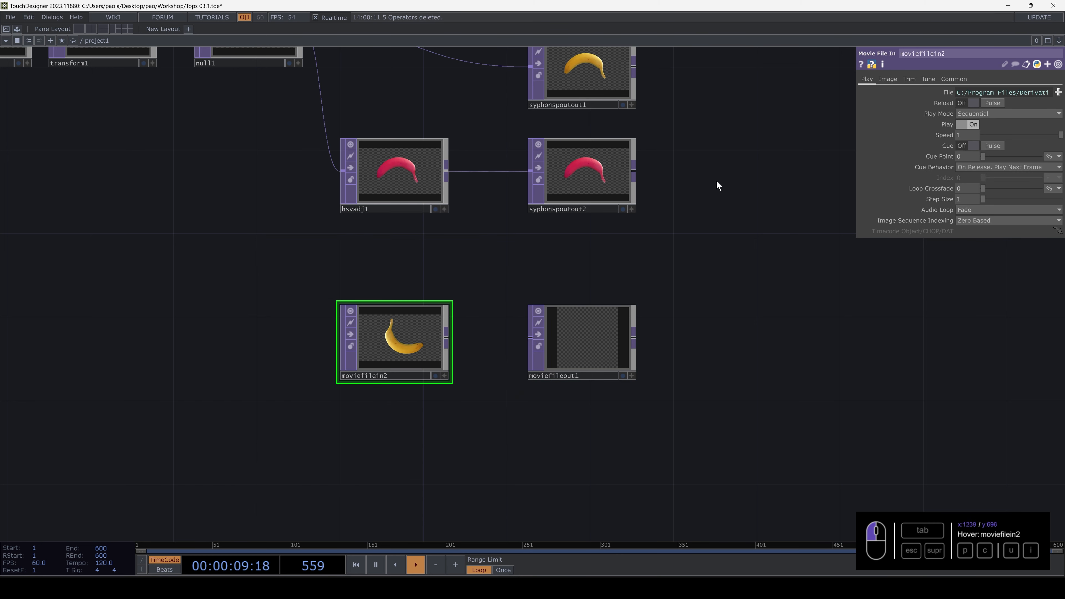
click(1058, 92)
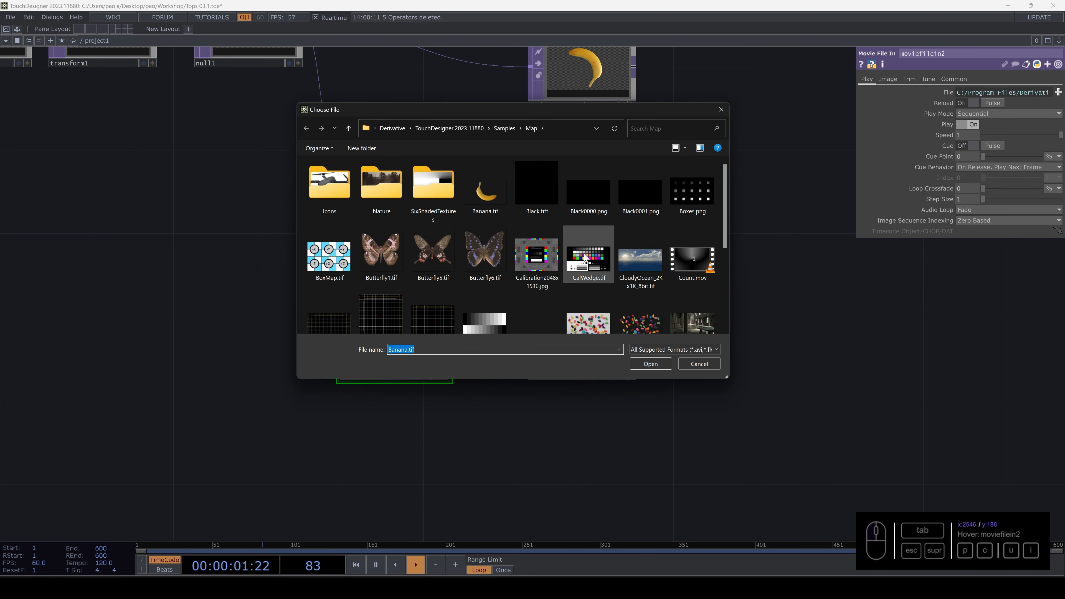
double_click(681, 265)
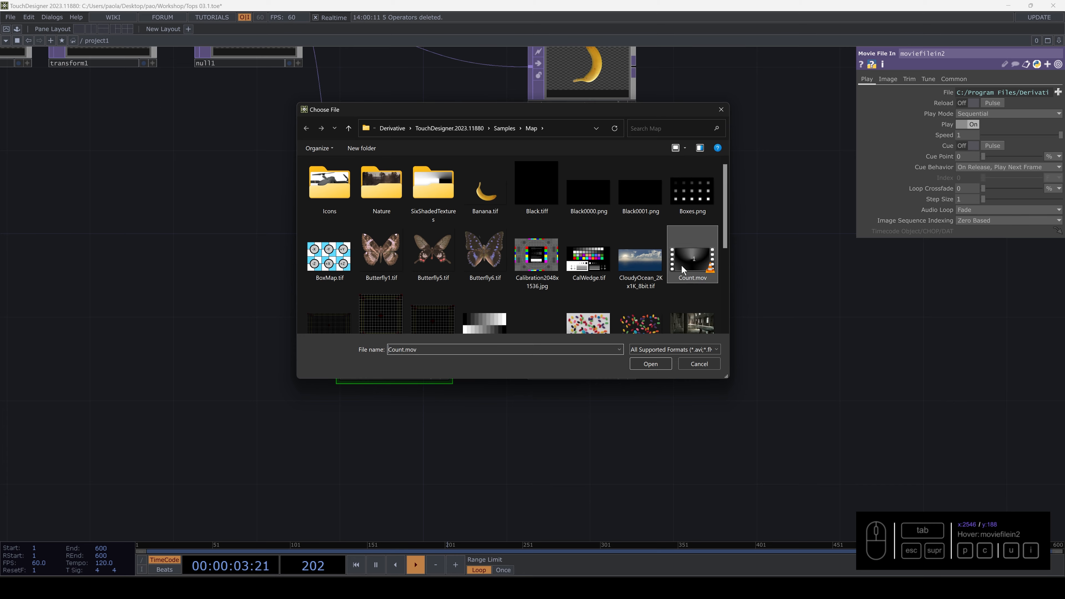
drag(451, 338, 530, 338)
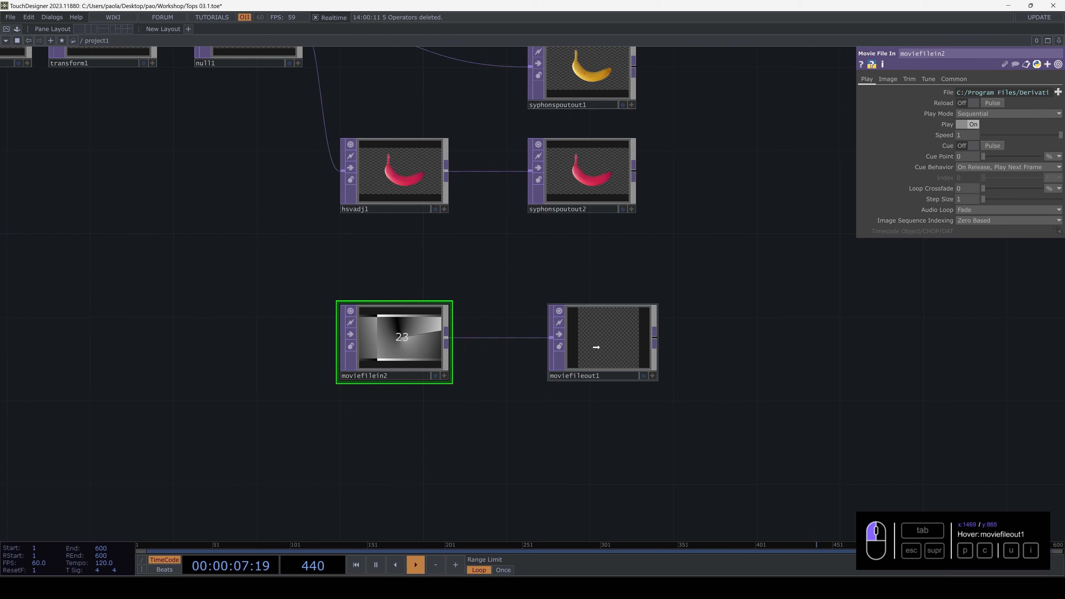
scroll(554, 355, up, 4)
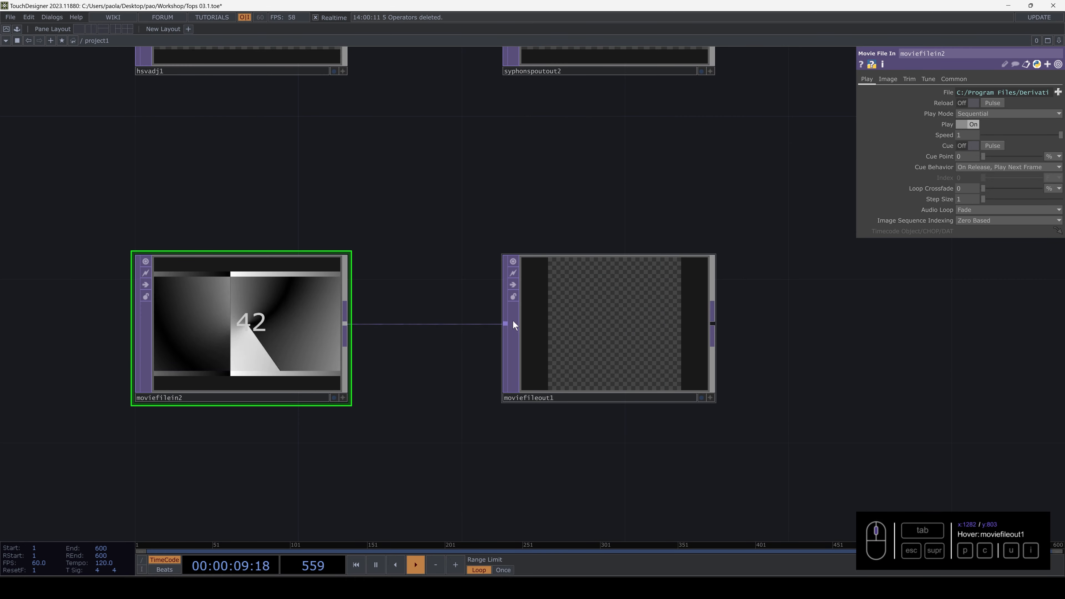
scroll(529, 343, down, 4)
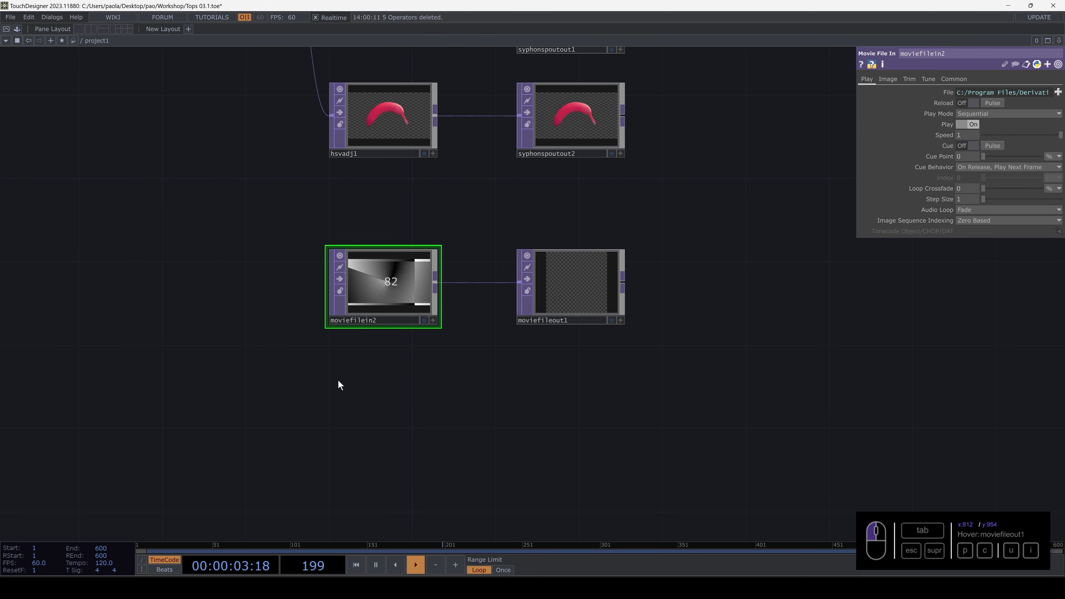
Add an Audio File In CHOP and place it diagonally below moviefilein2, leaving the space directly under that node free
key(Tab)
click(219, 253)
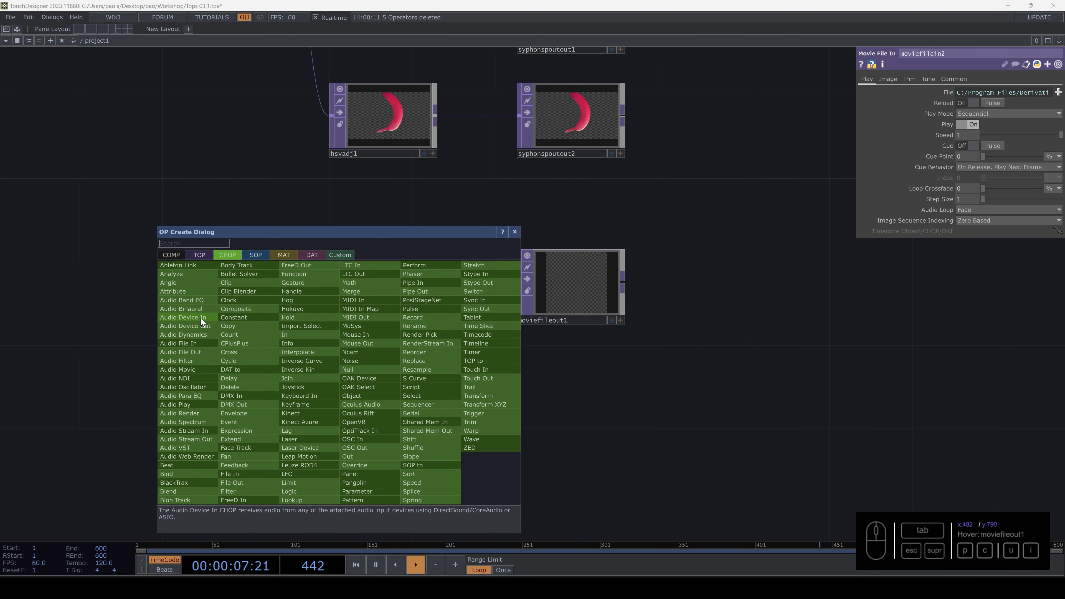
click(194, 341)
click(380, 386)
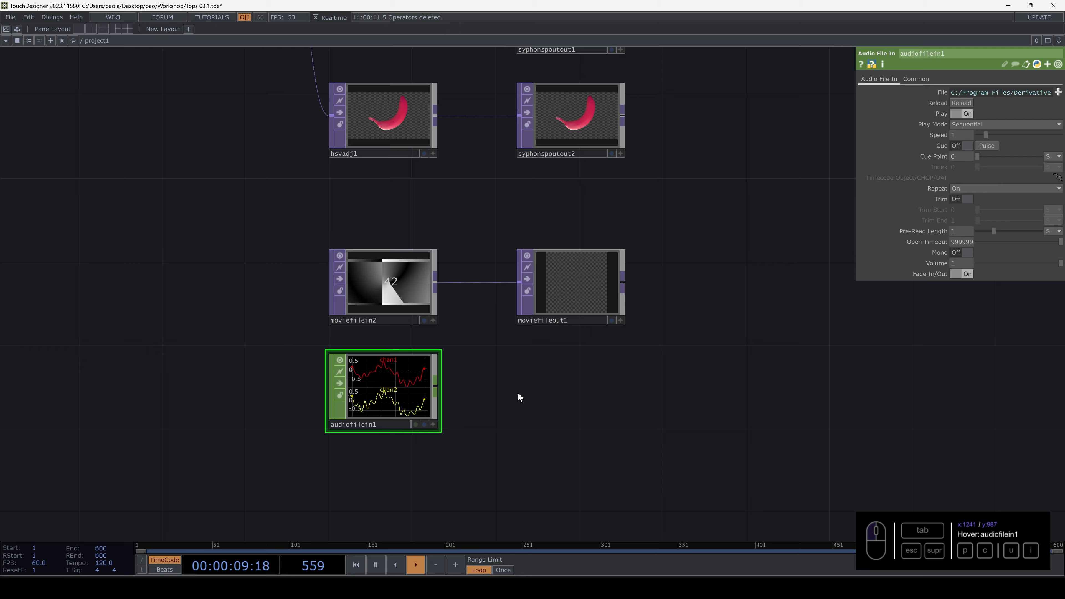
drag(383, 382, 168, 375)
Add an Audio Movie CHOP below moviefilein2 that references moviefilein2, and assign audiomovie1 as moviefileout1's Audio CHOP
key(Tab)
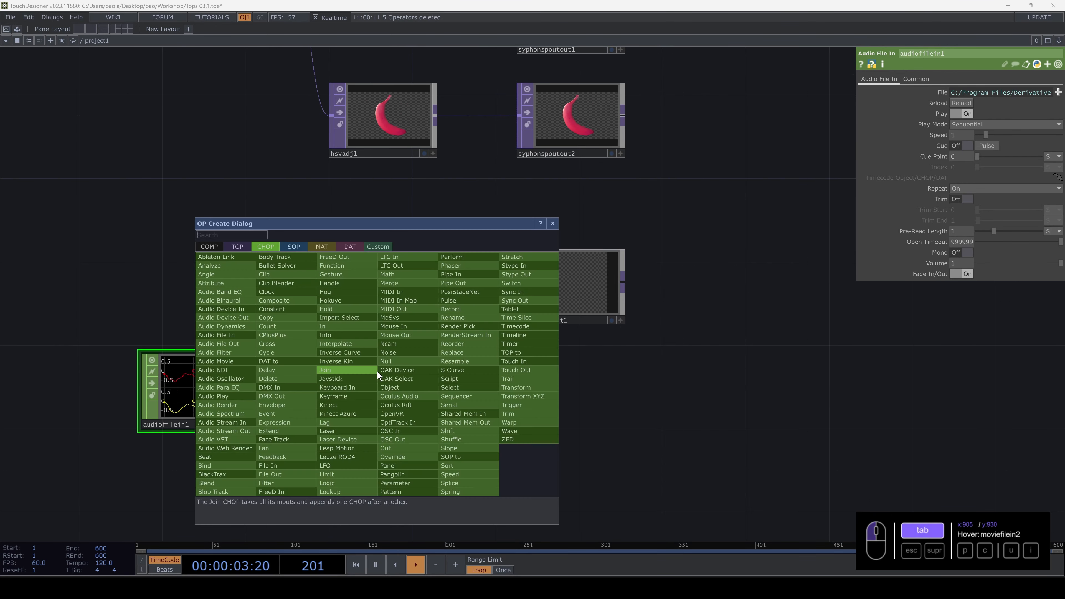
click(216, 361)
click(382, 390)
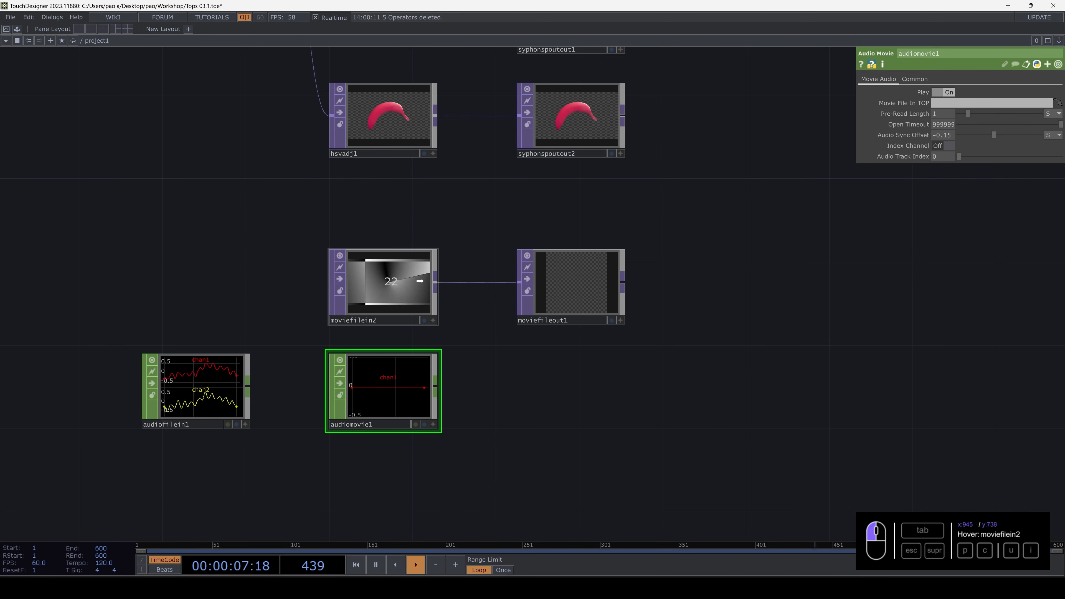
drag(394, 309, 943, 103)
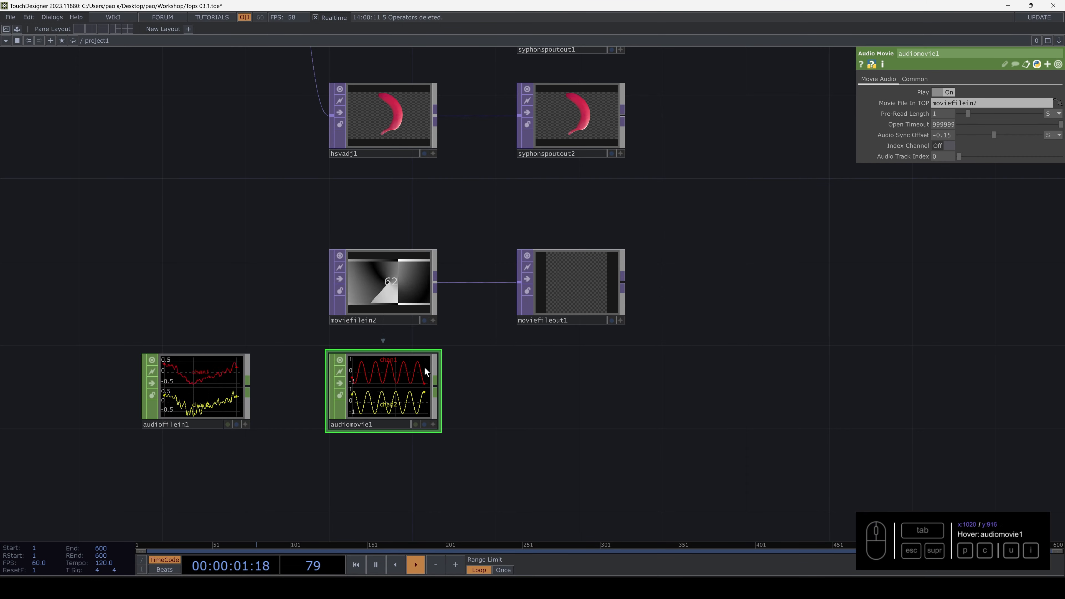
click(552, 297)
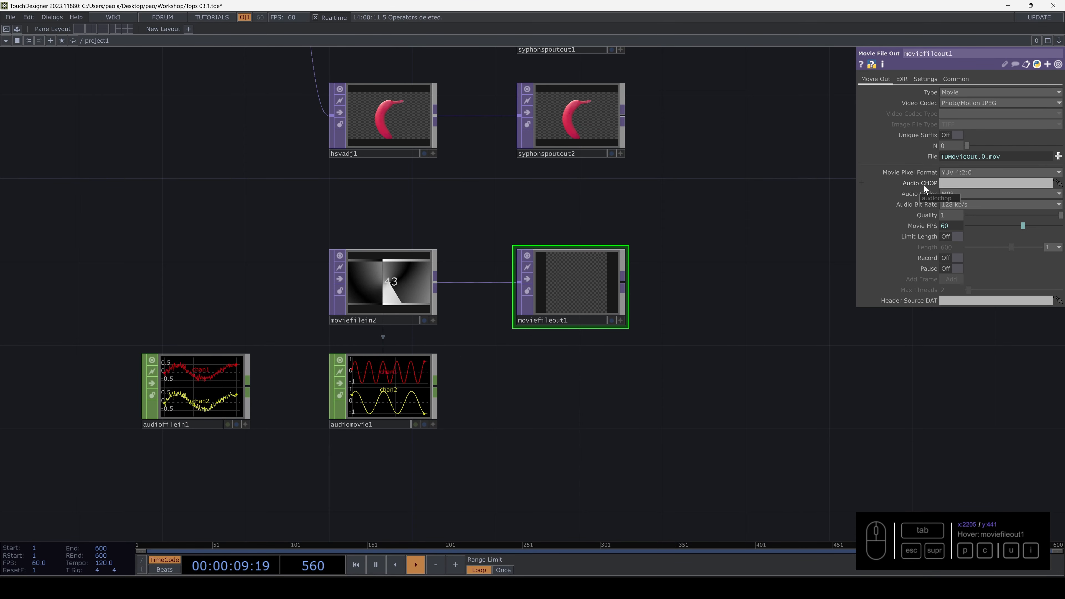
drag(404, 394, 977, 185)
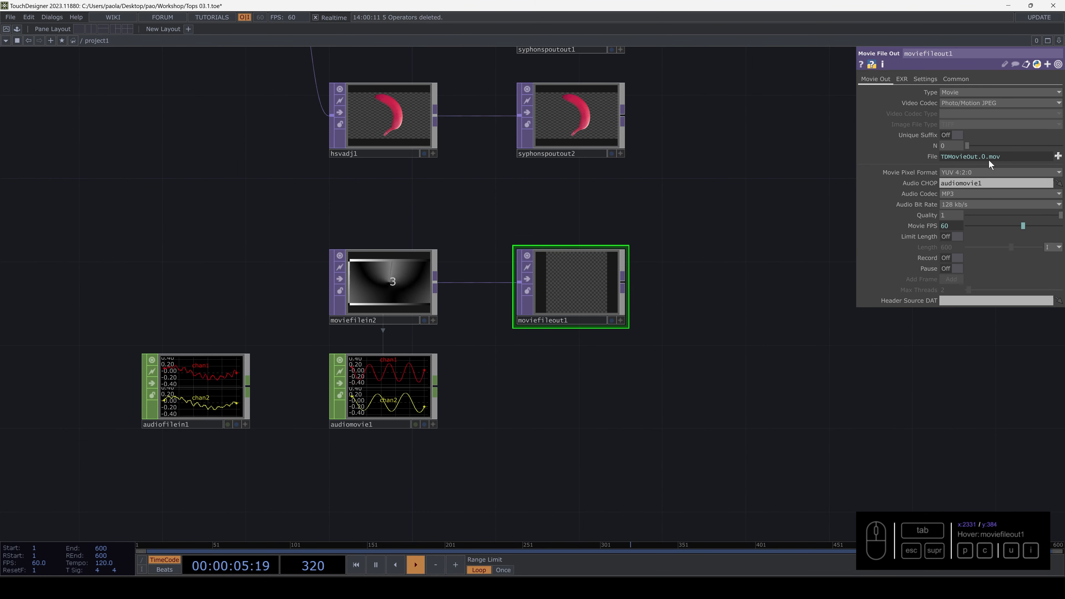
Set moviefileout1's output file to test01 in the Desktop Export/video folder and turn off Realtime mode
click(1057, 156)
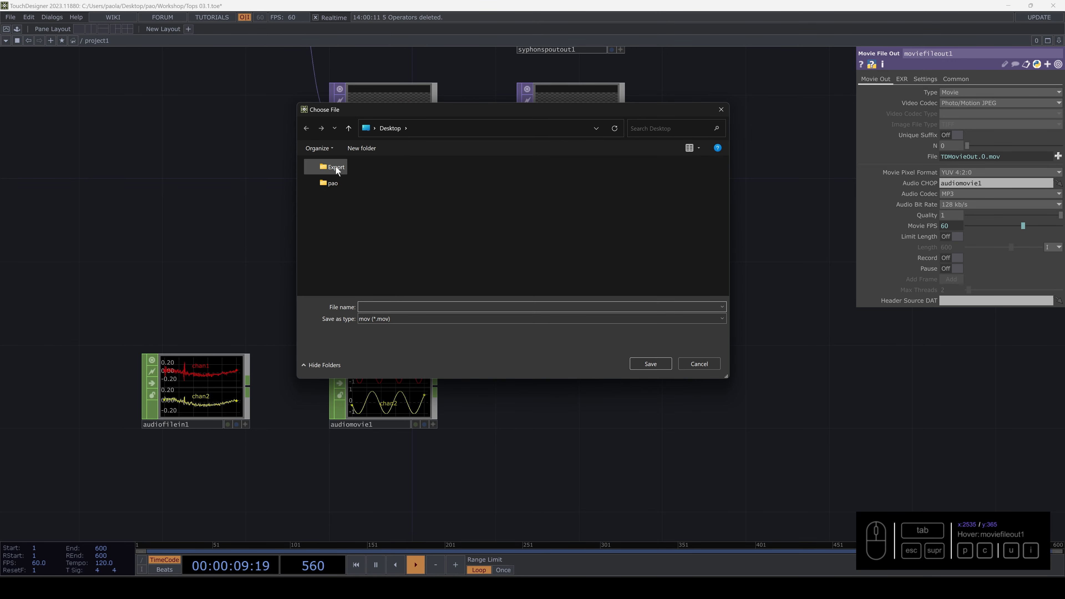
double_click(336, 167)
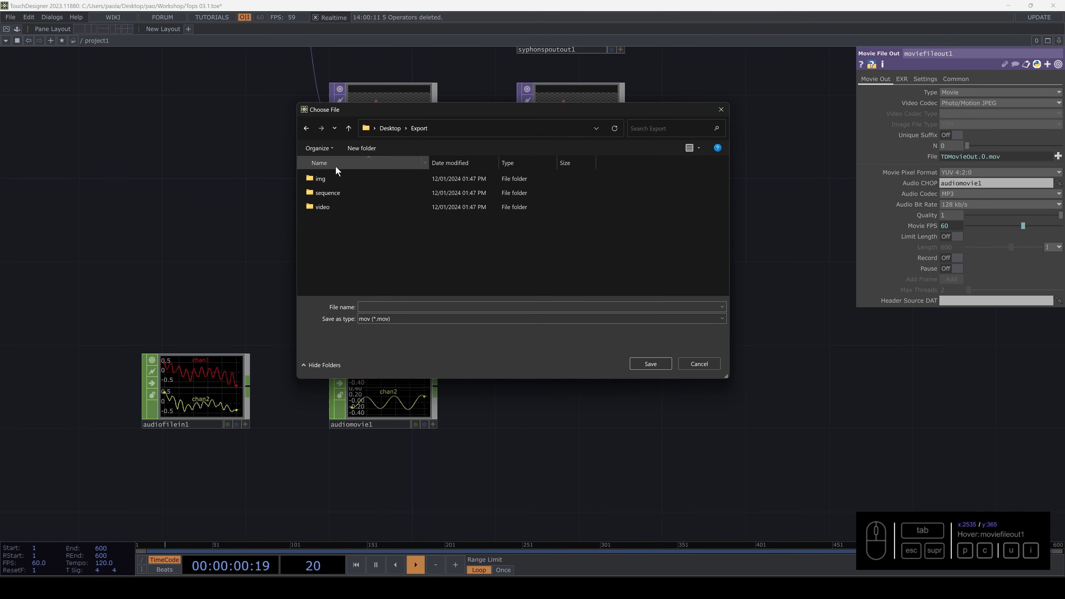
double_click(325, 205)
click(377, 308)
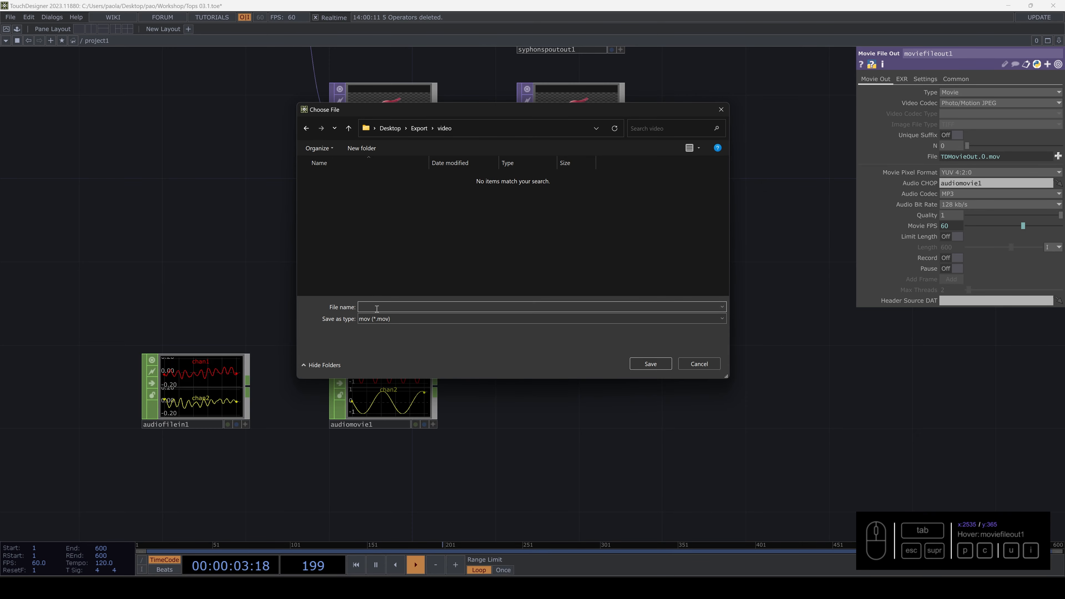
text(test01)
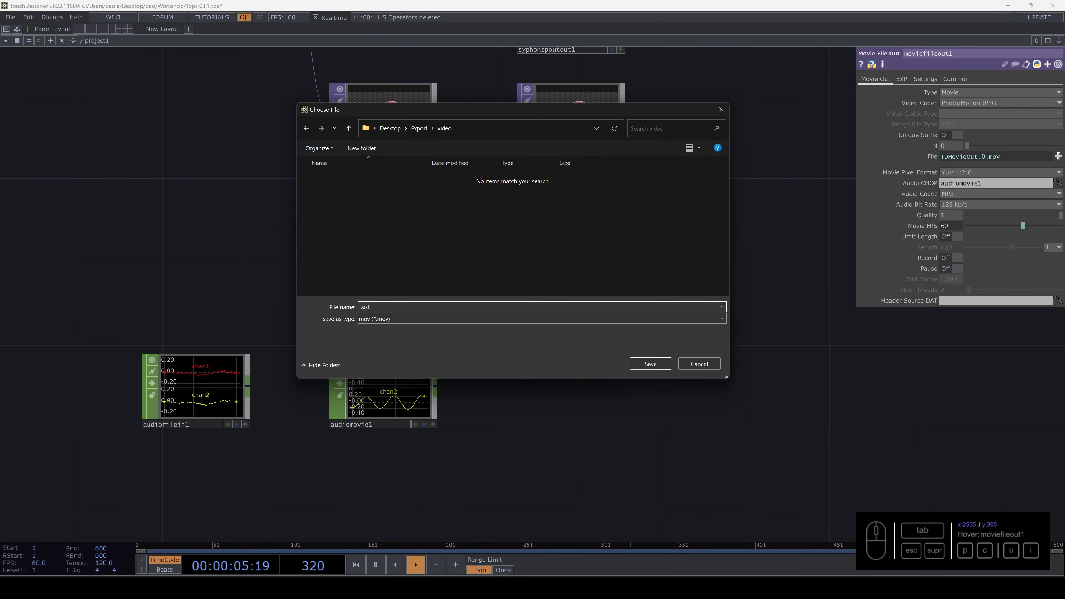
click(640, 363)
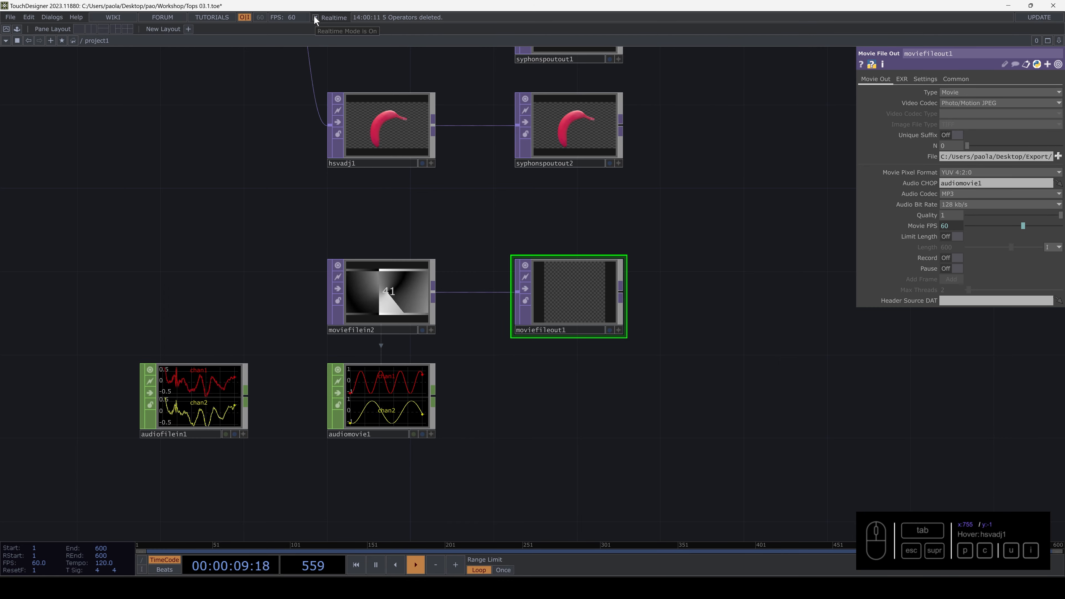
click(315, 18)
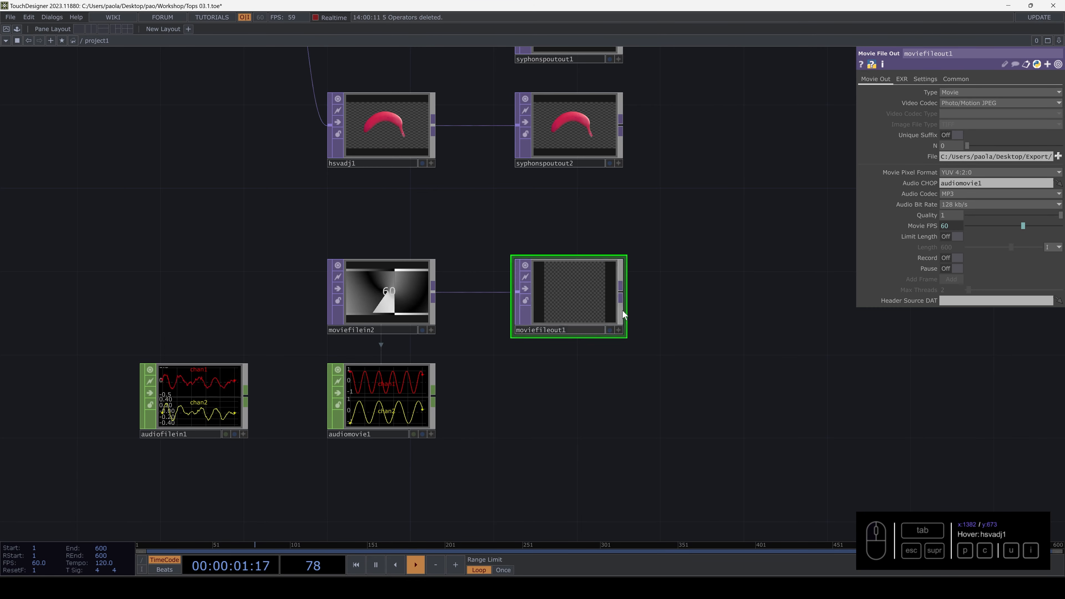
Set the vertical Offset of the 00_UI_View component at the root level to 138 and return inside project1
key(u)
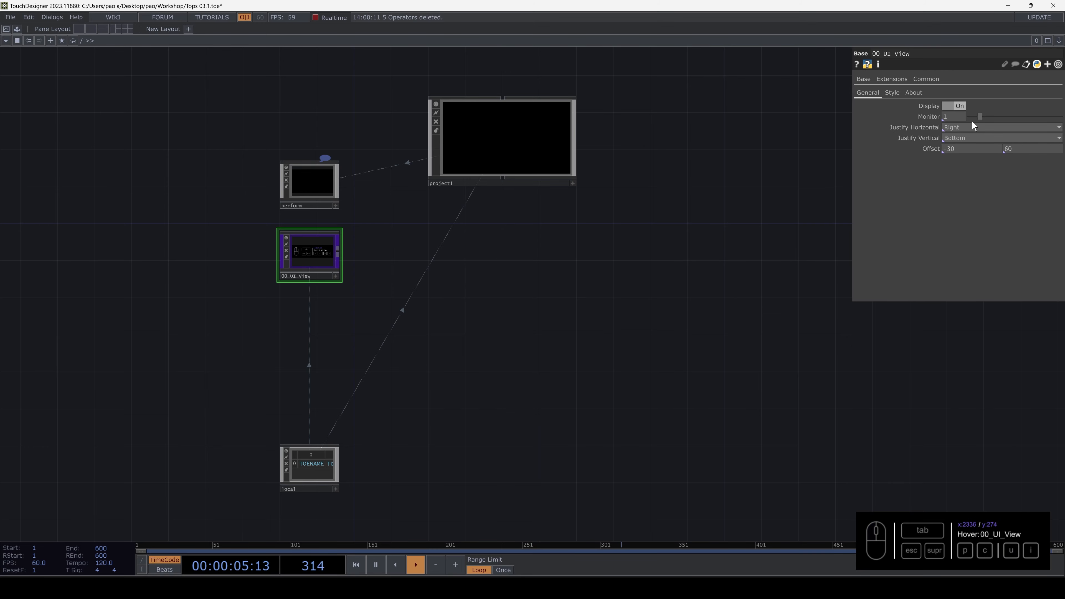
middle_click(1012, 151)
mouse_move(1013, 141)
middle_down()
mouse_move(1014, 150)
mouse_move(1011, 134)
middle_up()
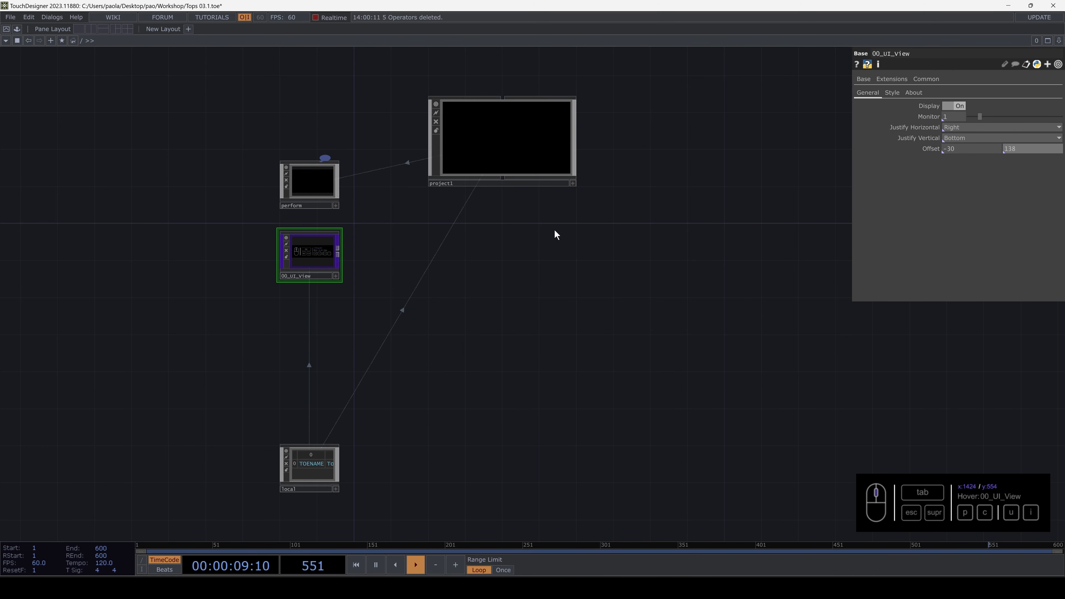
click(504, 147)
key(i)
drag(693, 354, 623, 348)
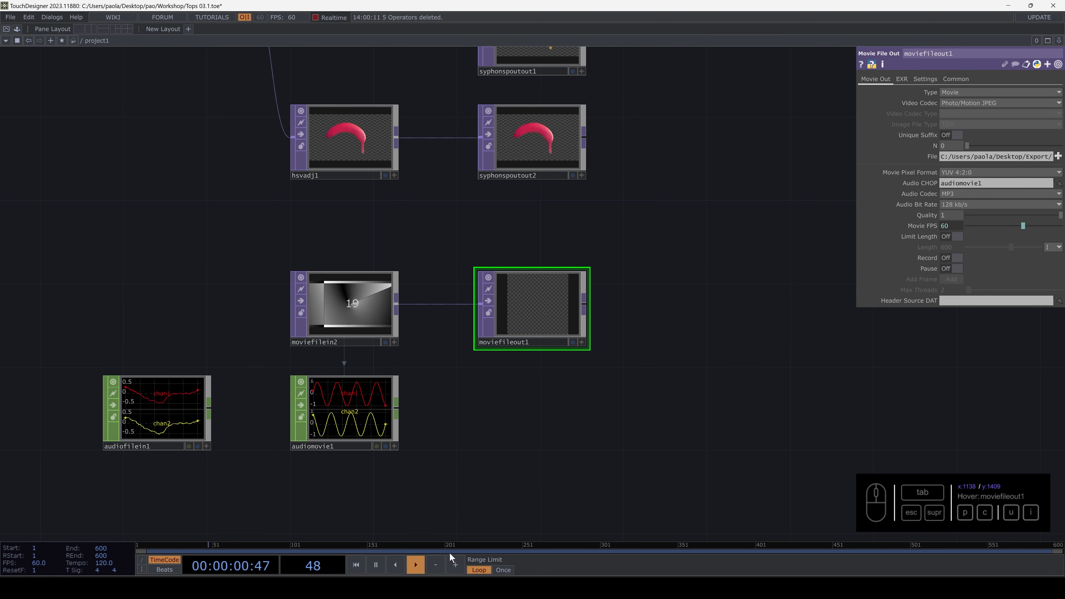
Start and stop a trial recording on moviefileout1, and reset the paused timeline to frame 1
click(956, 258)
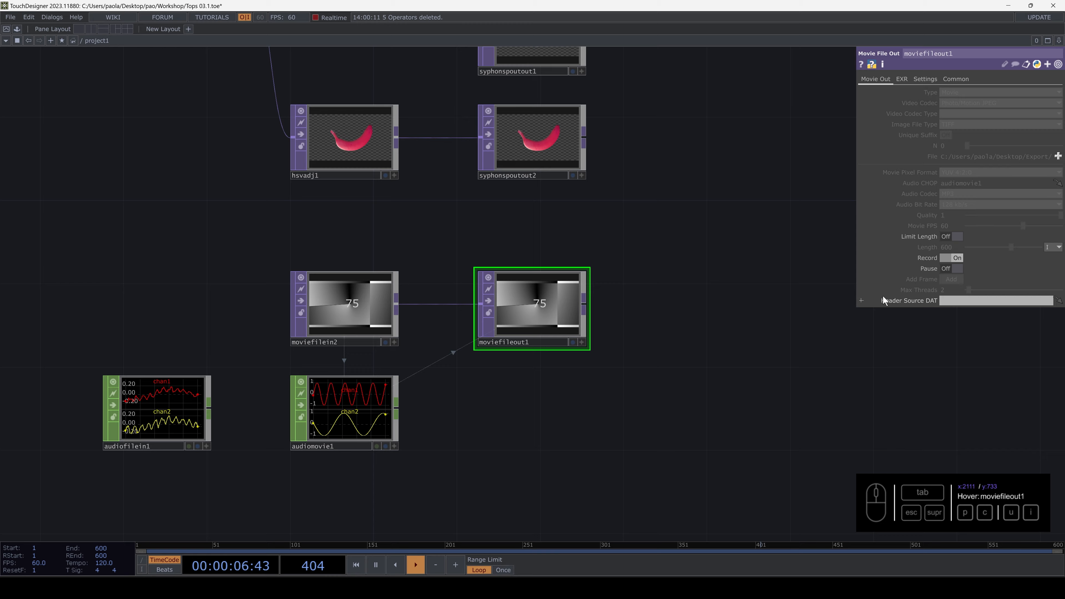
click(957, 259)
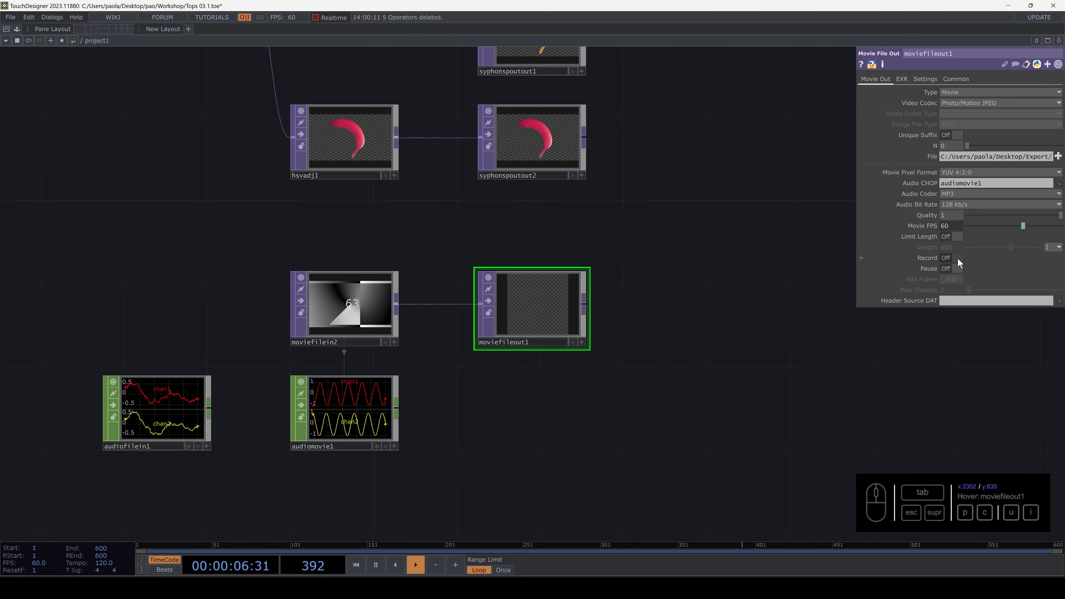
key(space)
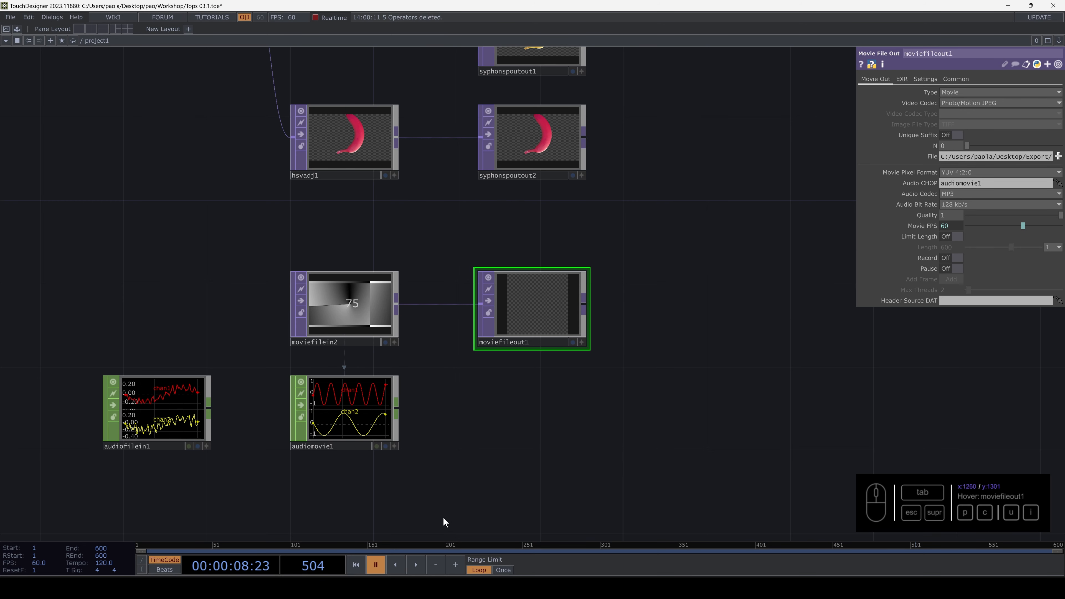
click(357, 565)
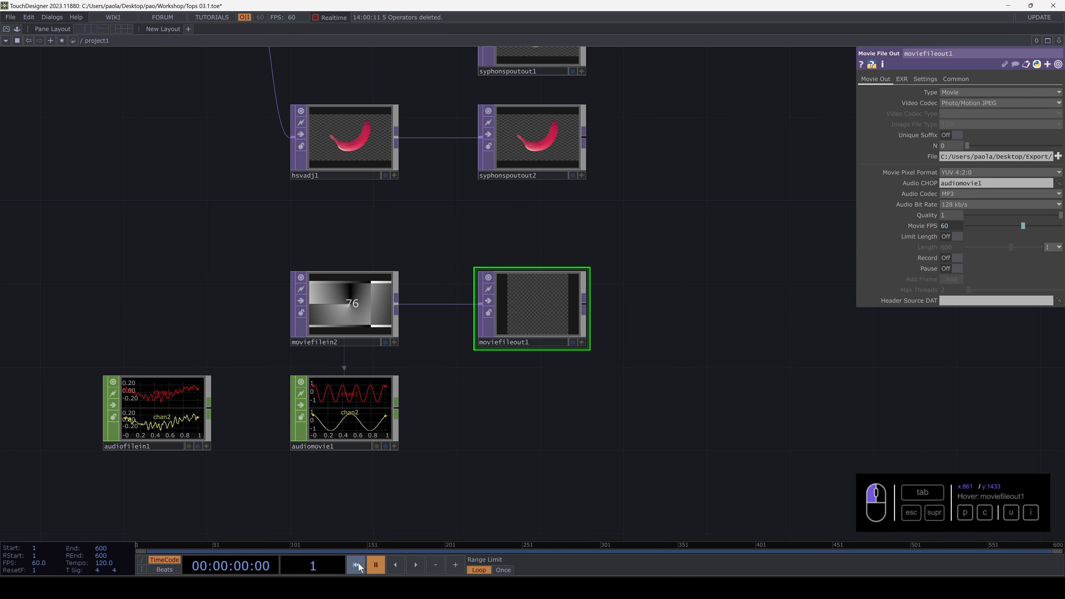
Record one pass of the timeline from frame 1 with moviefileout1, using the Once range limit, and stop recording at the end
click(957, 258)
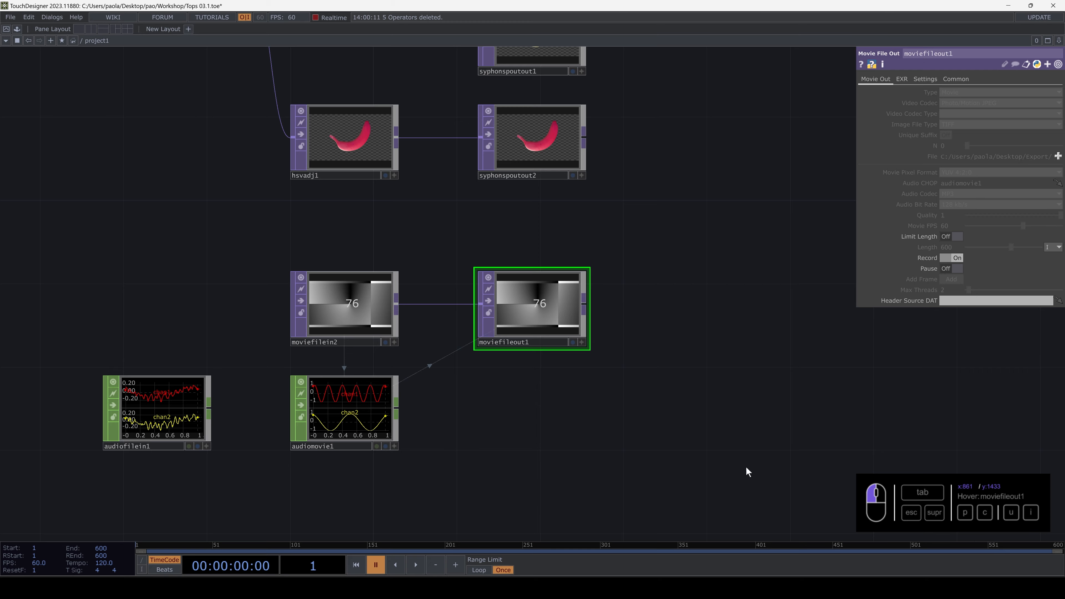
key(space)
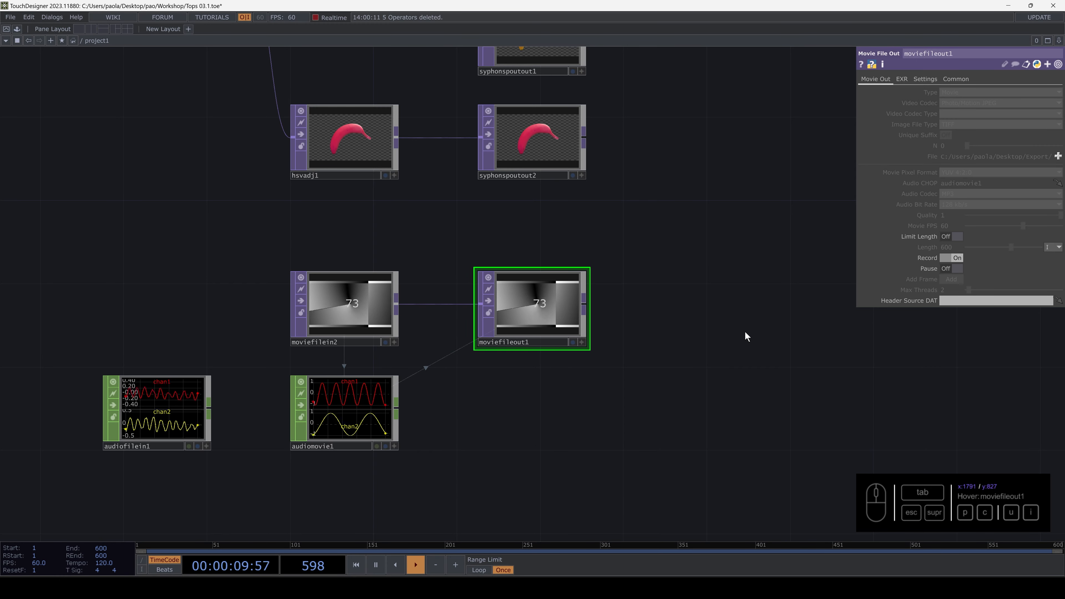
click(956, 258)
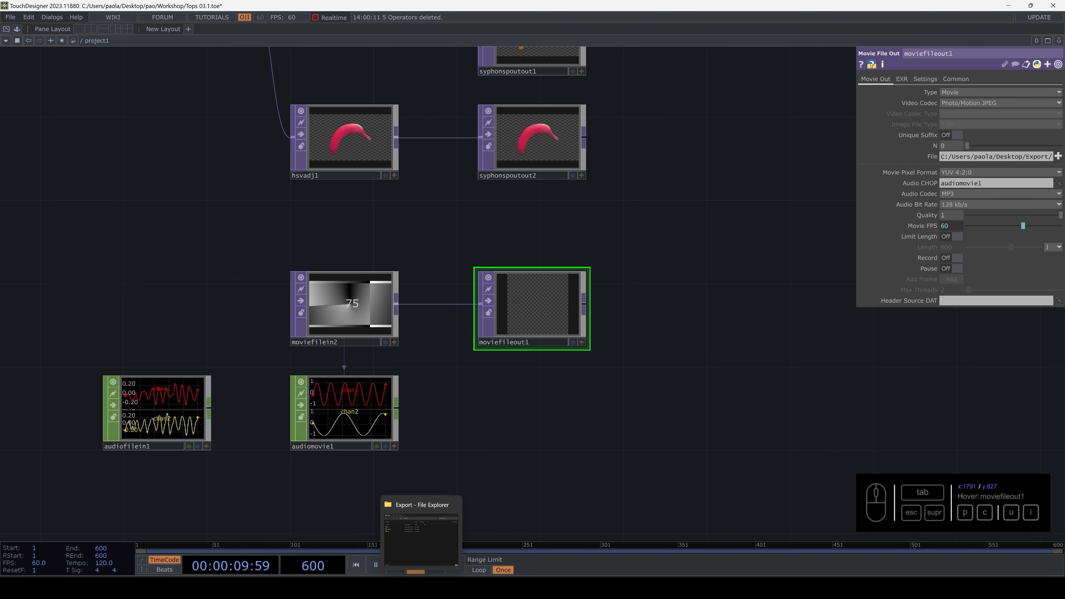
Play the recorded test01.mov from the Export/video folder in VLC to check it, and return to TouchDesigner
click(423, 586)
double_click(293, 234)
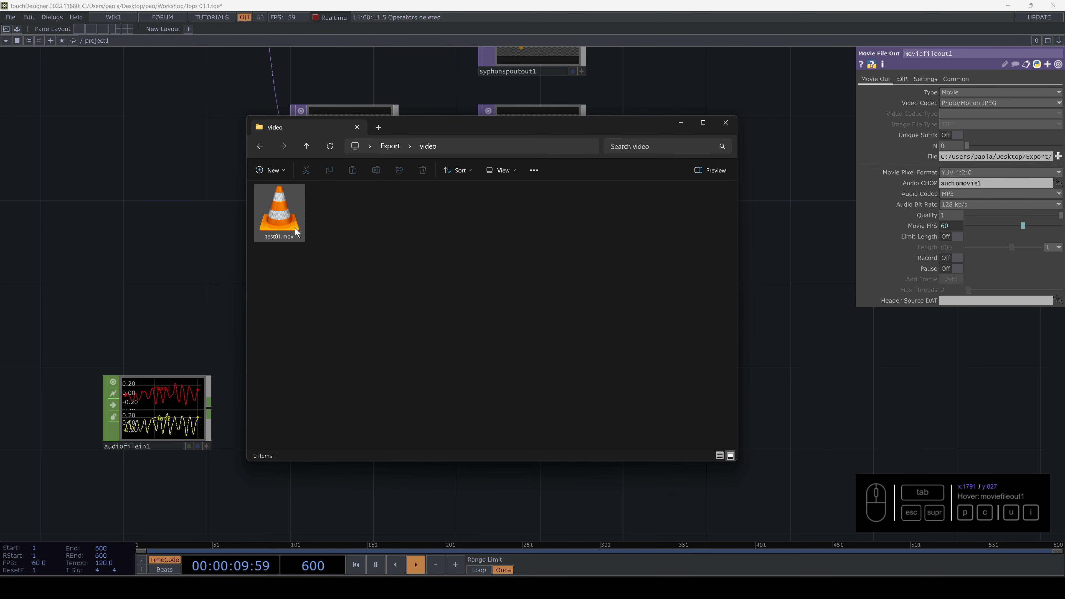
click(282, 220)
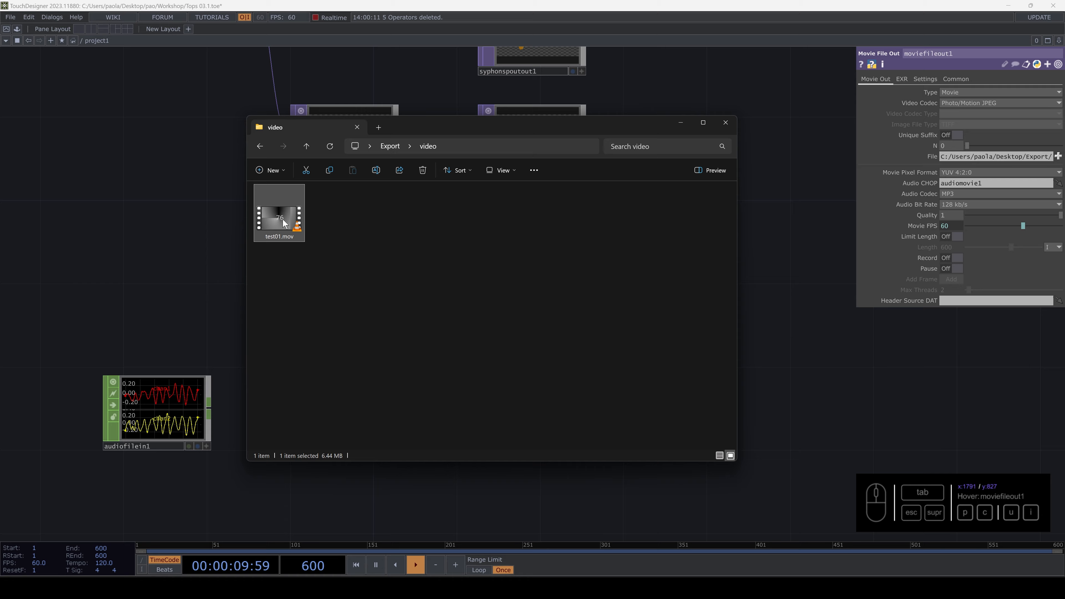
double_click(282, 219)
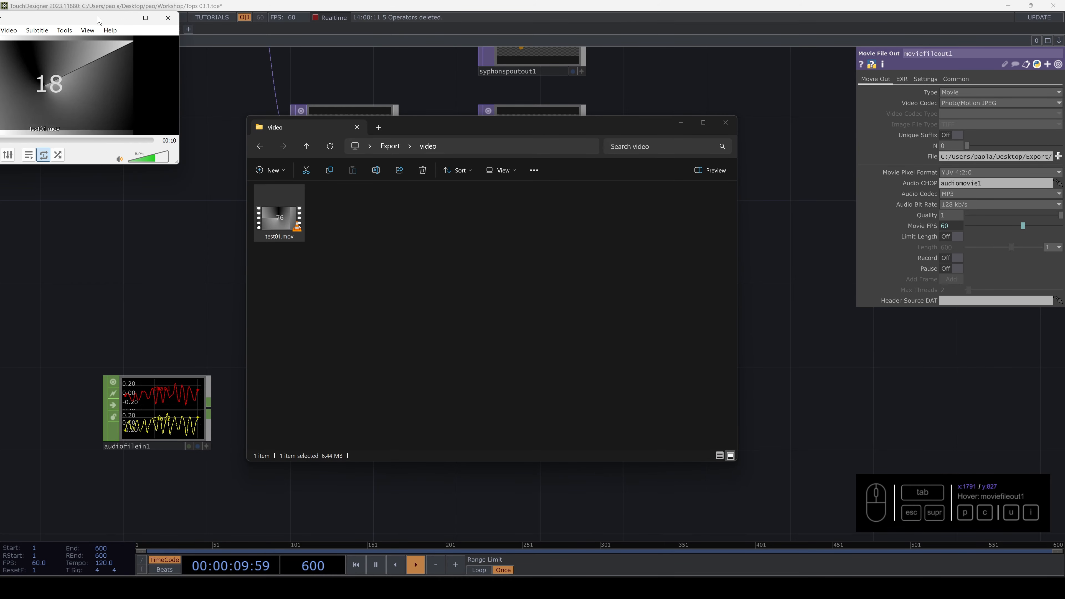
drag(474, 112, 570, 155)
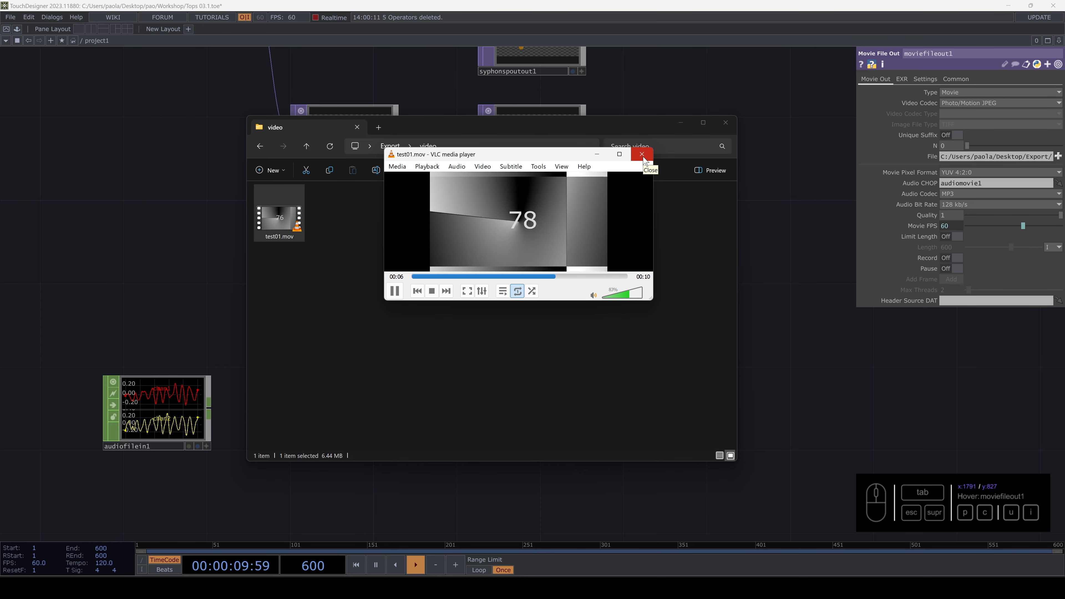
click(765, 214)
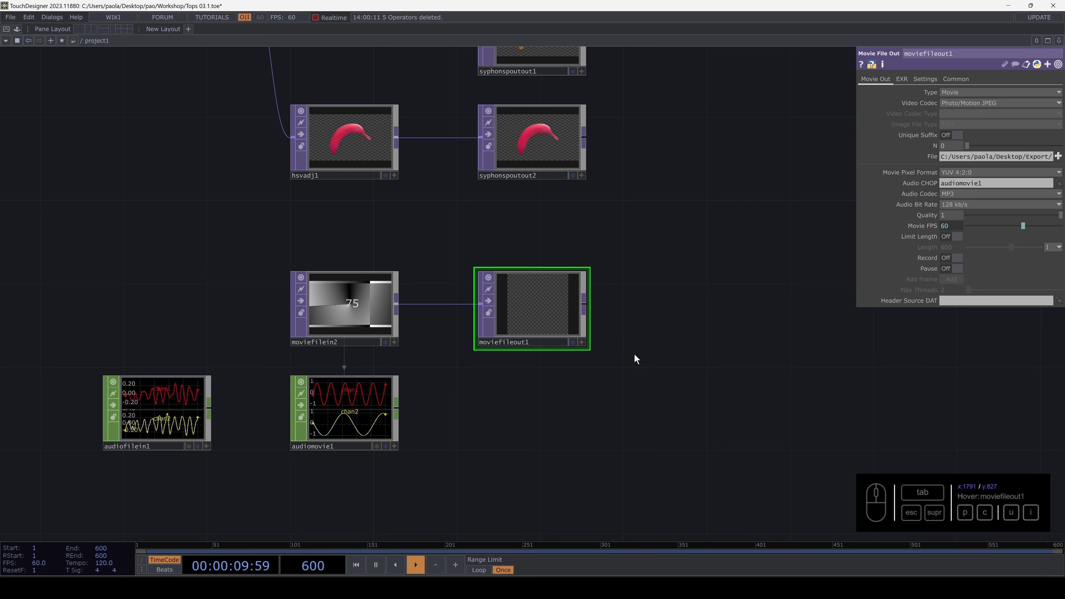
Open the Export Movie dialog and assign moviefilein2 as TOP Video and audiomovie1 as CHOP Audio
click(9, 19)
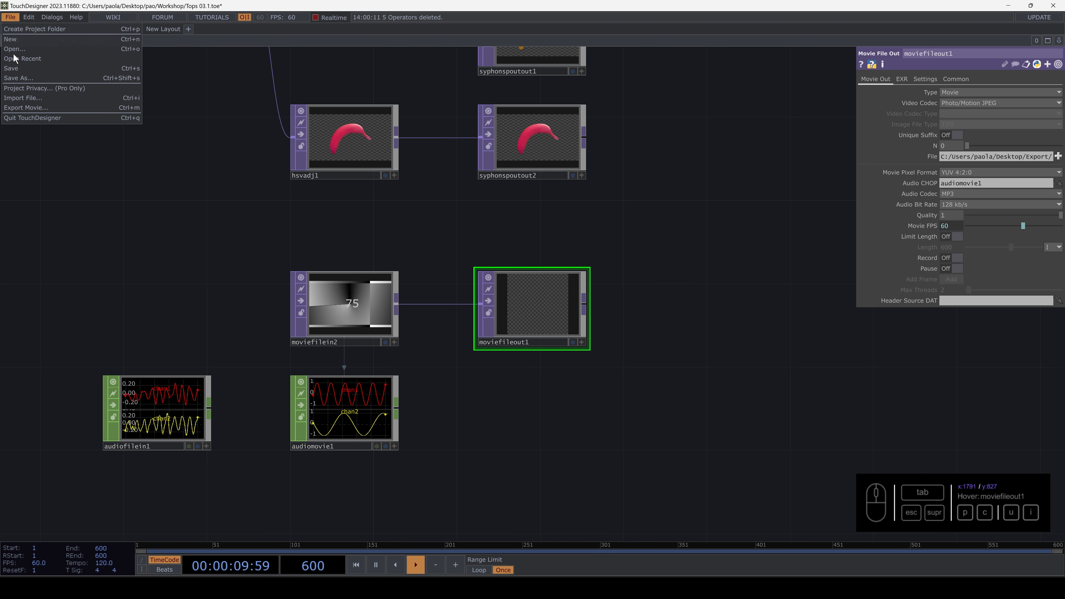
click(35, 108)
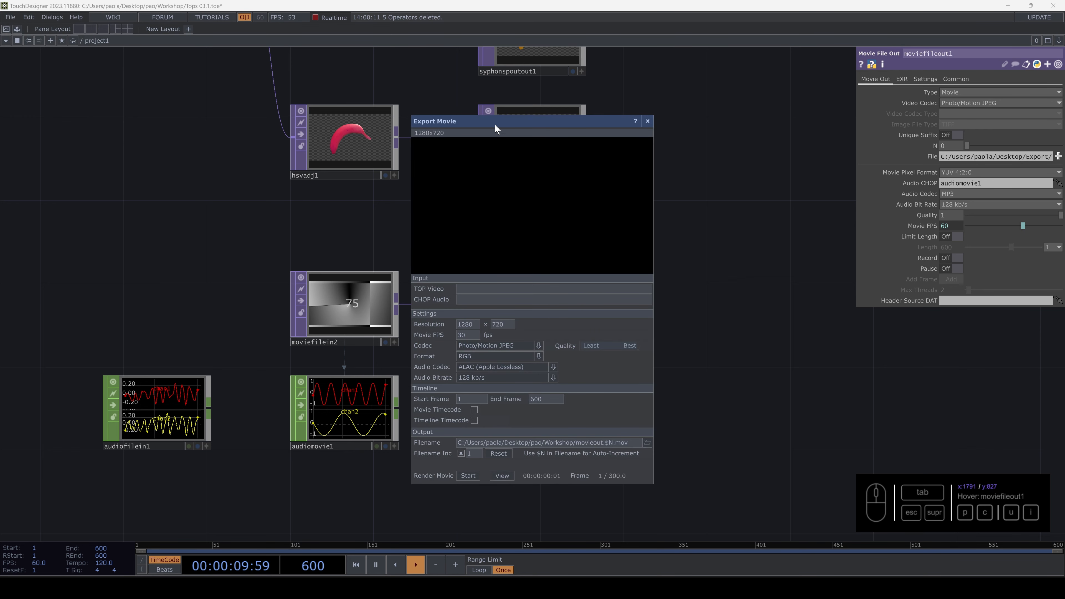
drag(495, 128, 694, 133)
drag(360, 309, 640, 274)
drag(369, 385, 641, 302)
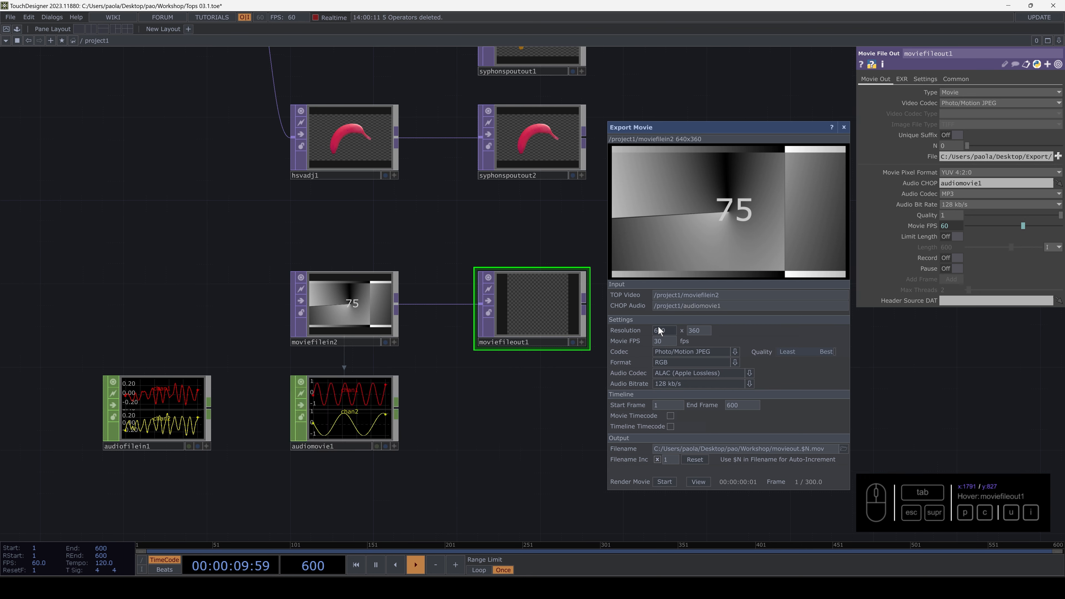
Set the export's Movie FPS to 60, and review the codec and format options, keeping Photo/Motion JPEG and RGB
click(656, 342)
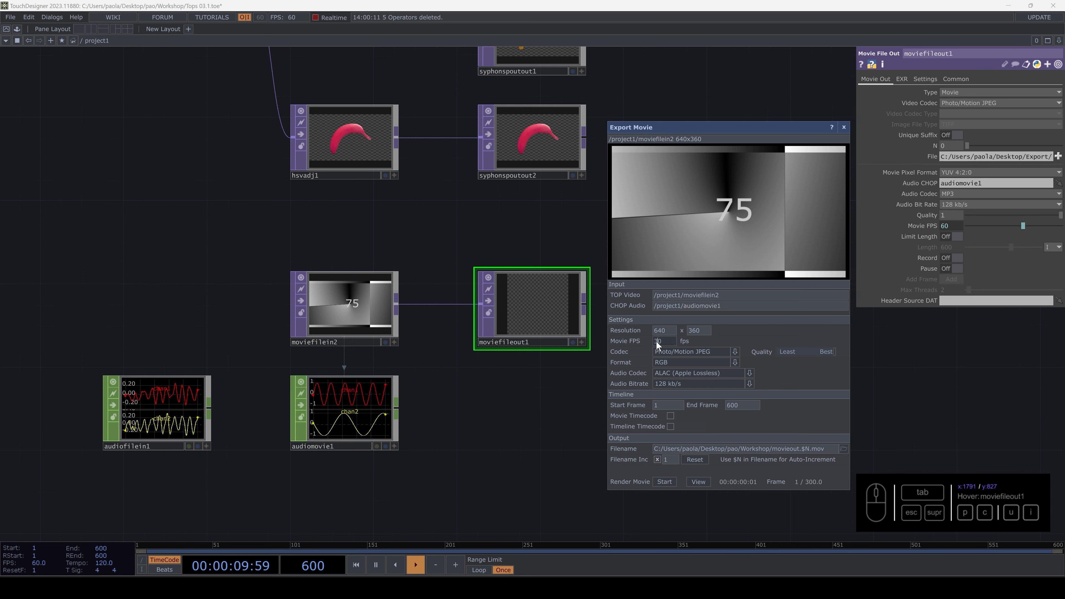
text(6)
click(735, 353)
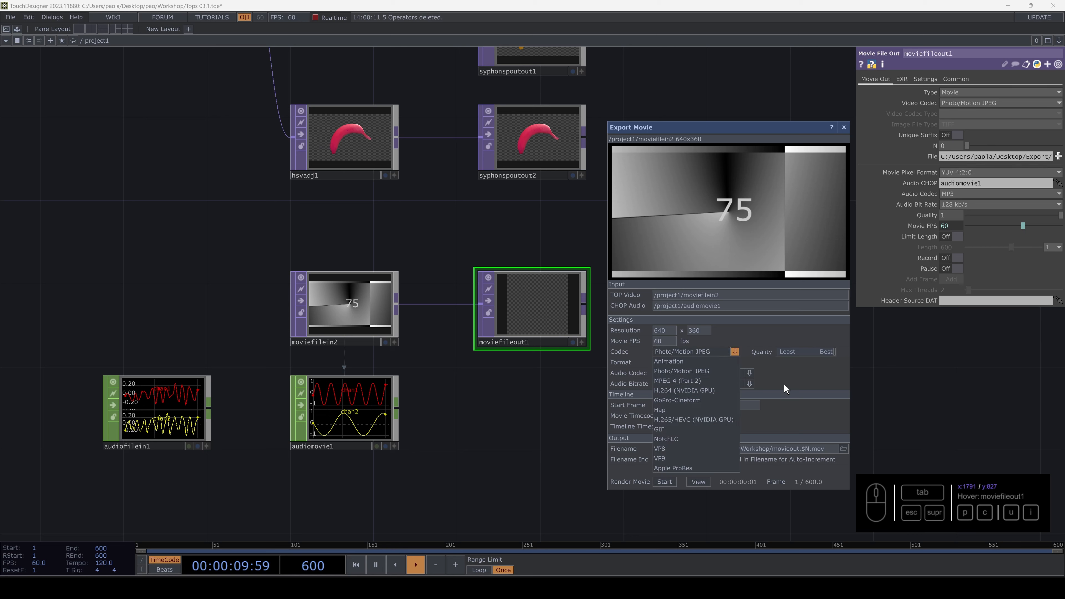
click(784, 386)
click(735, 364)
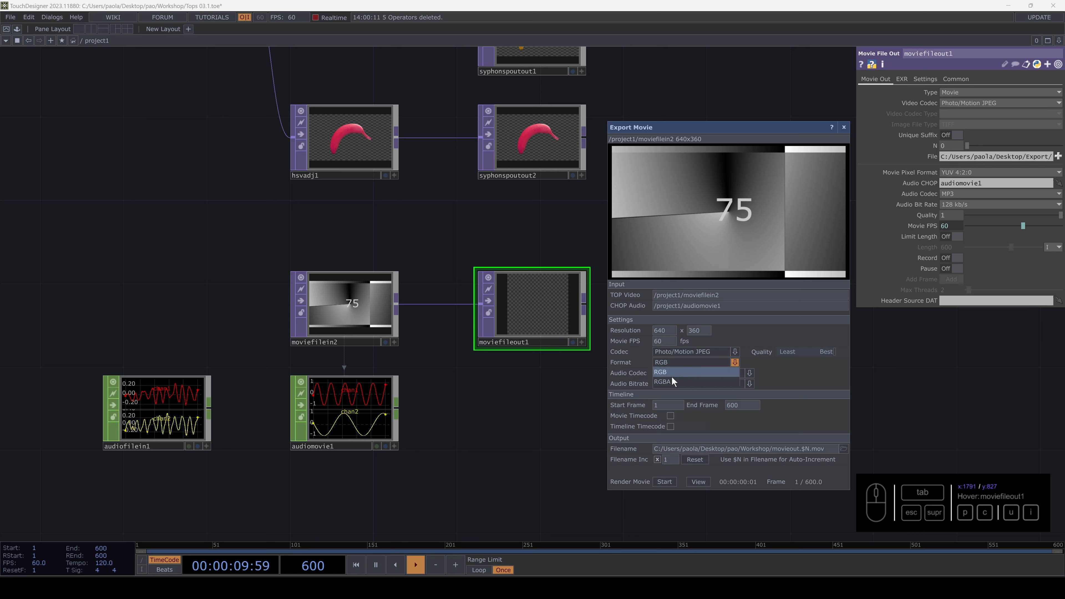
click(773, 381)
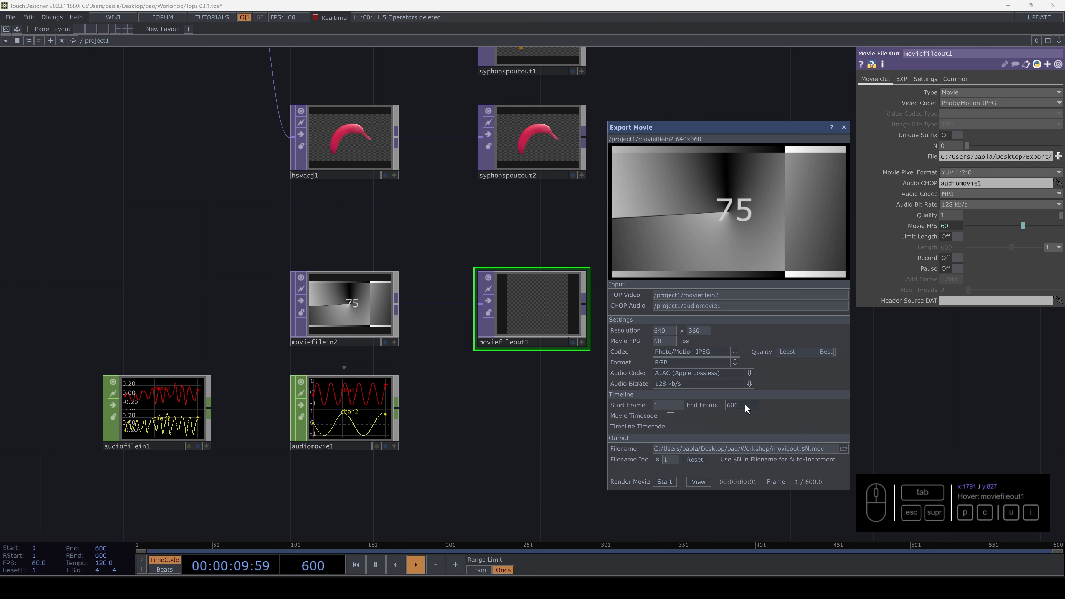
Set the export filename to test02 in the Export/video folder, render the movie, and close the Export Movie dialog
click(843, 449)
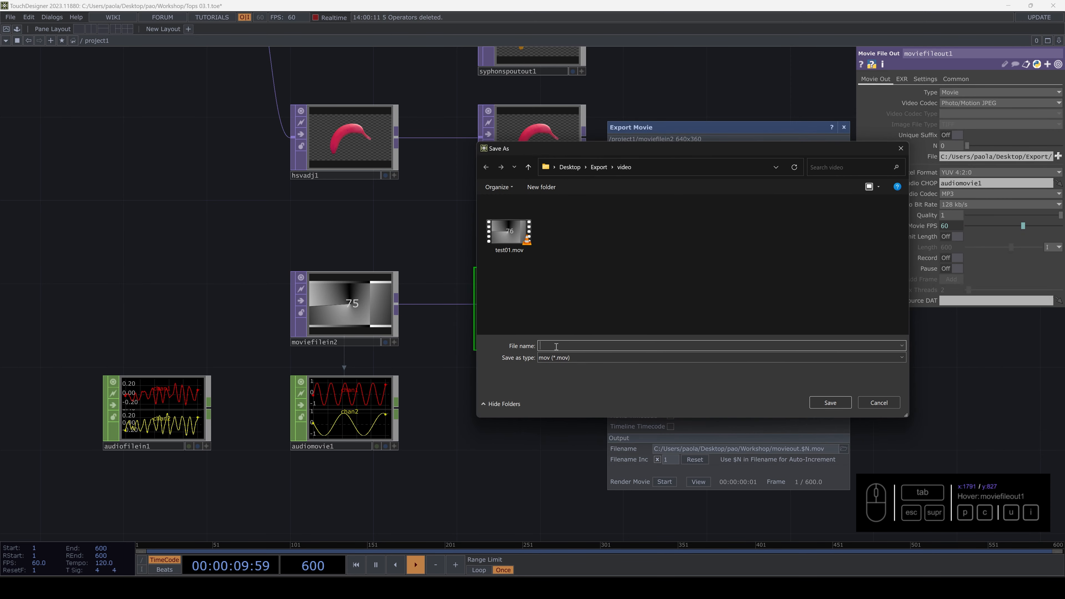
text(test02)
key(Return)
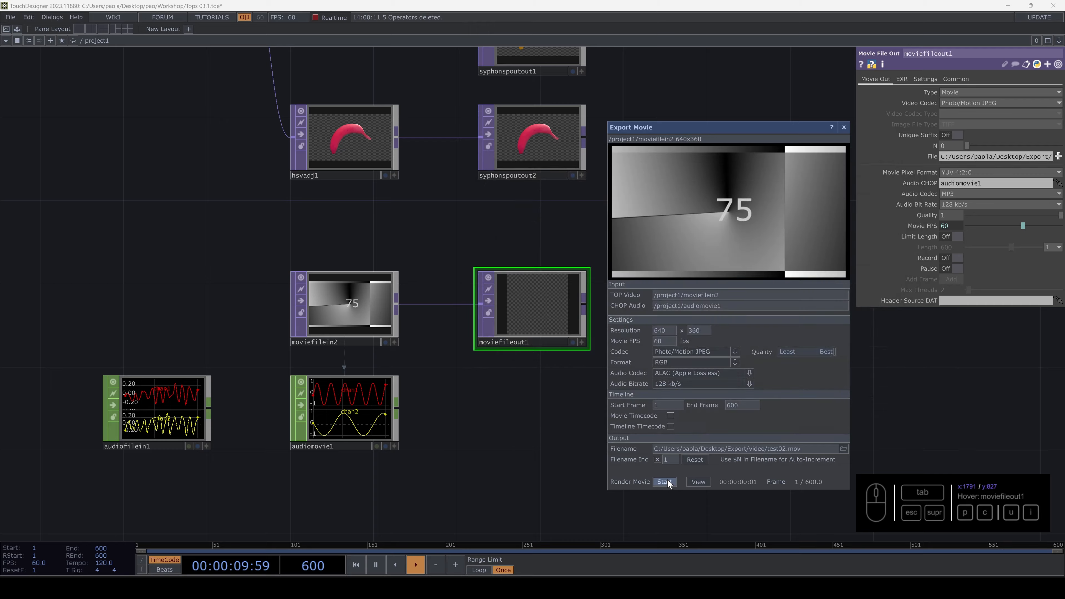
click(666, 481)
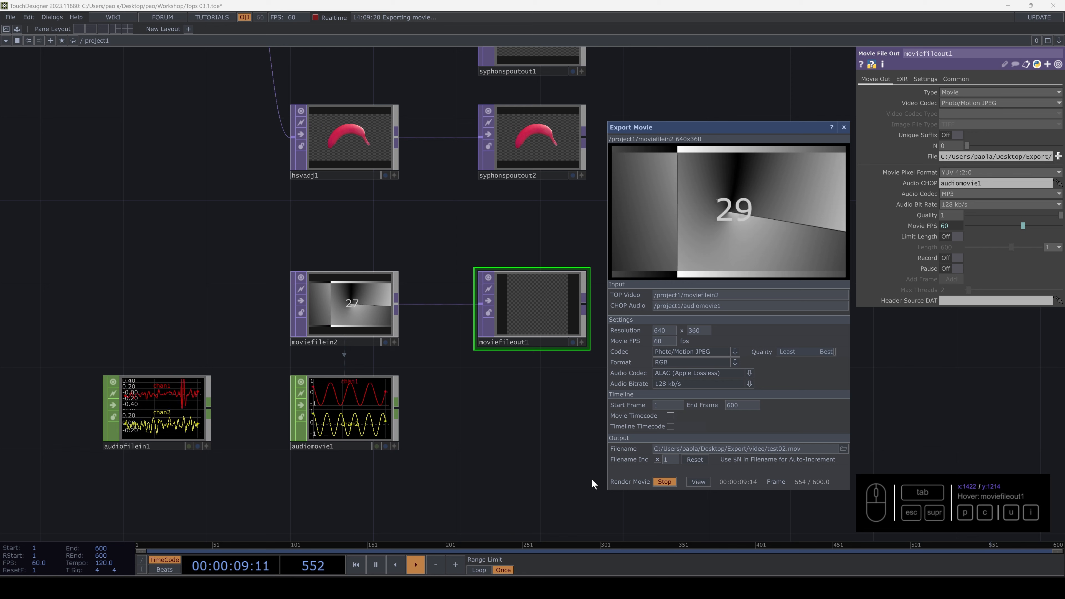
click(844, 127)
Switch to the Export/video folder and play test02.mov in VLC to check the export, closing the player at the end
click(434, 589)
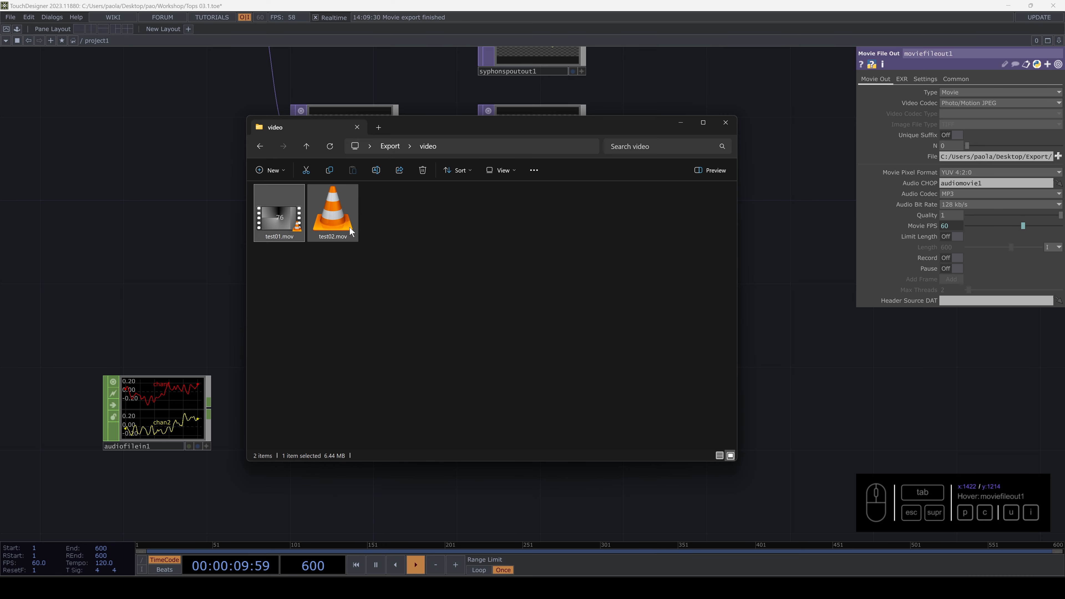
click(327, 236)
double_click(335, 216)
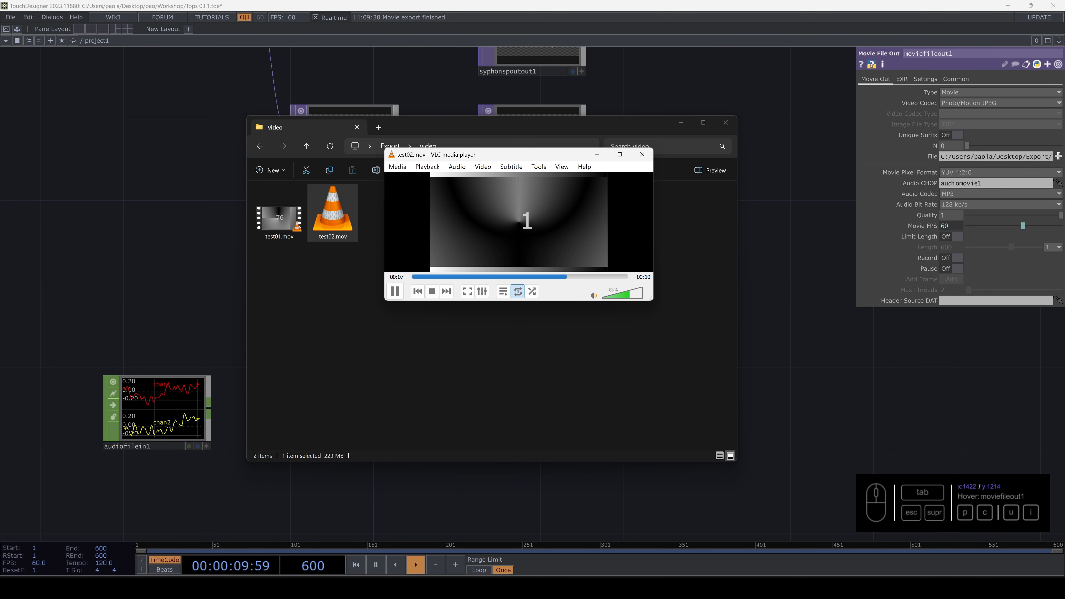
click(642, 155)
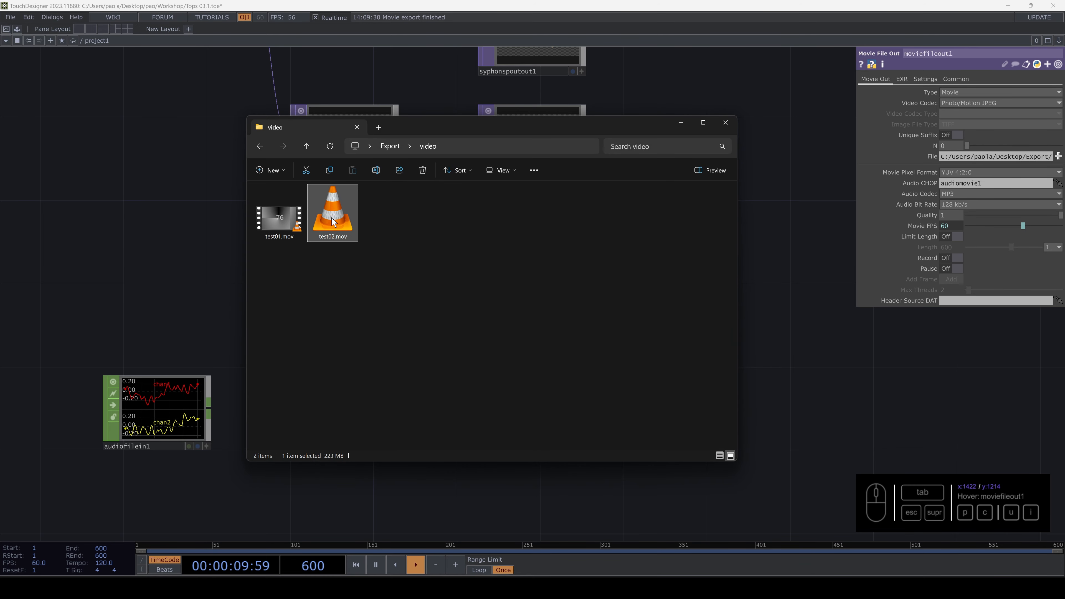
Open test02.mov with QuickTime Player, play it to check picture and sound, then close it and return to TouchDesigner
right_click(331, 219)
mouse_move(405, 266)
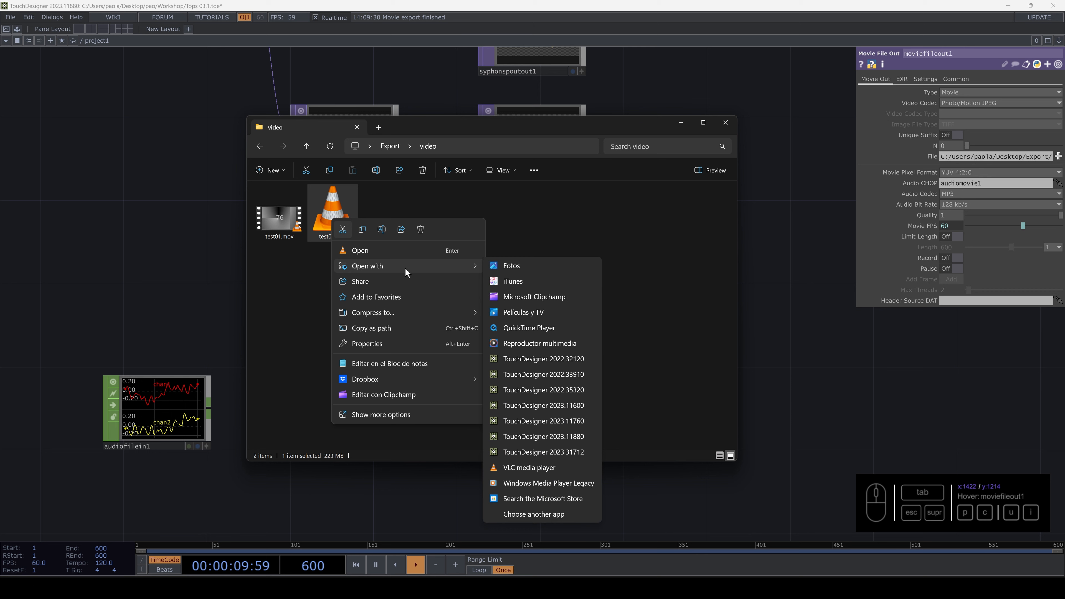
click(515, 328)
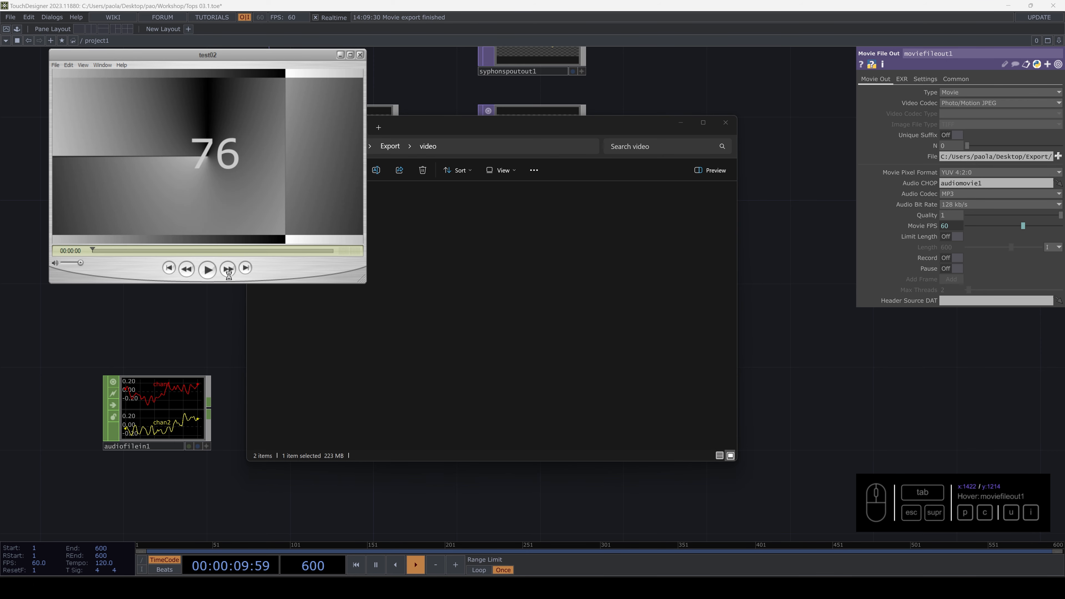
click(206, 270)
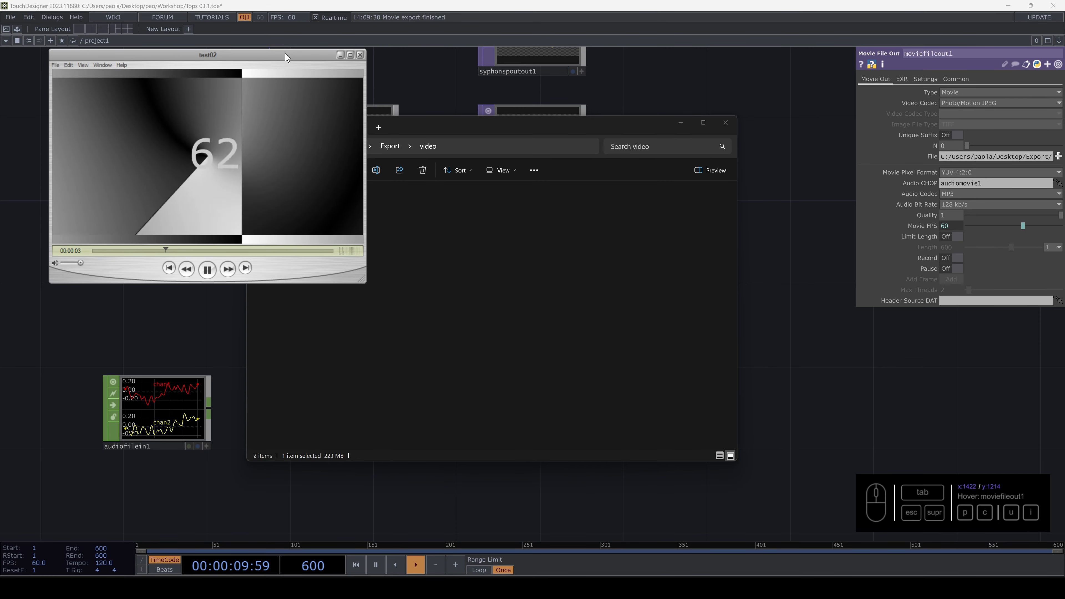
drag(285, 55, 551, 144)
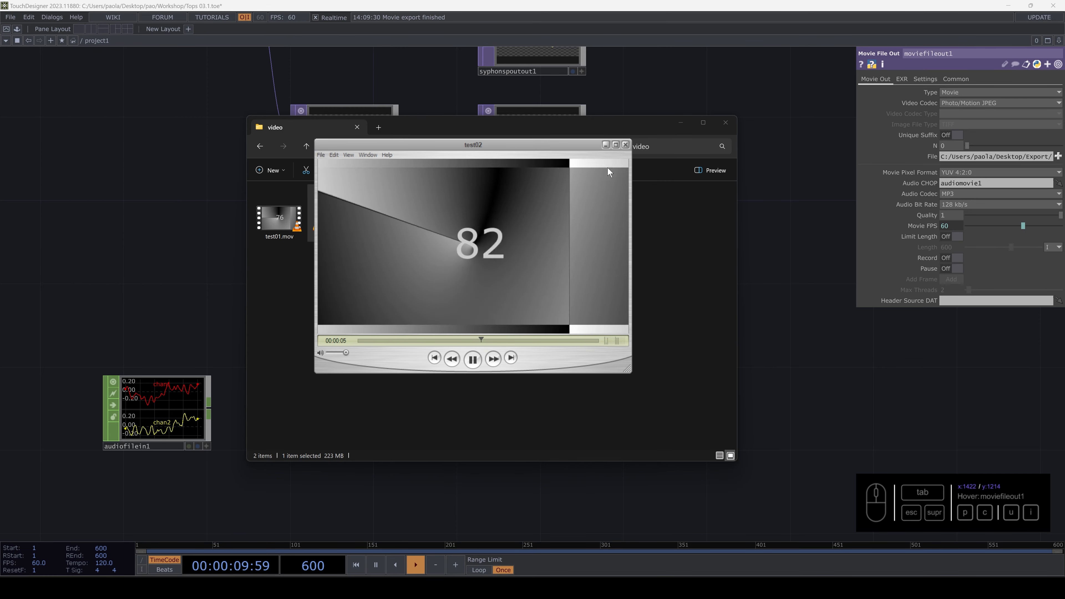
click(626, 145)
click(783, 256)
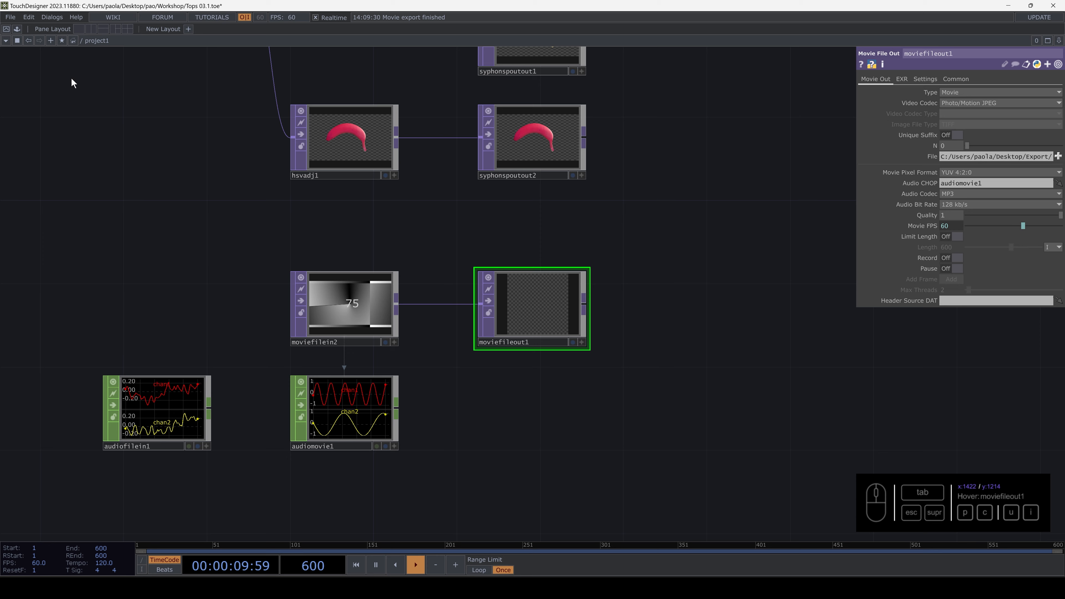
Set the timeline's range limit to Loop
click(10, 17)
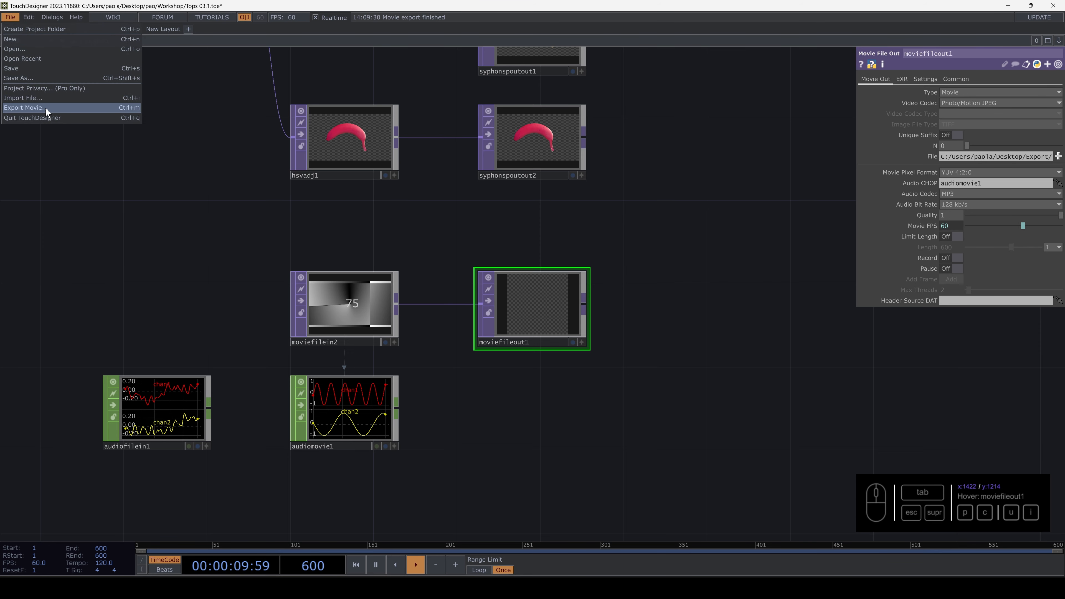
click(681, 332)
drag(671, 369, 629, 301)
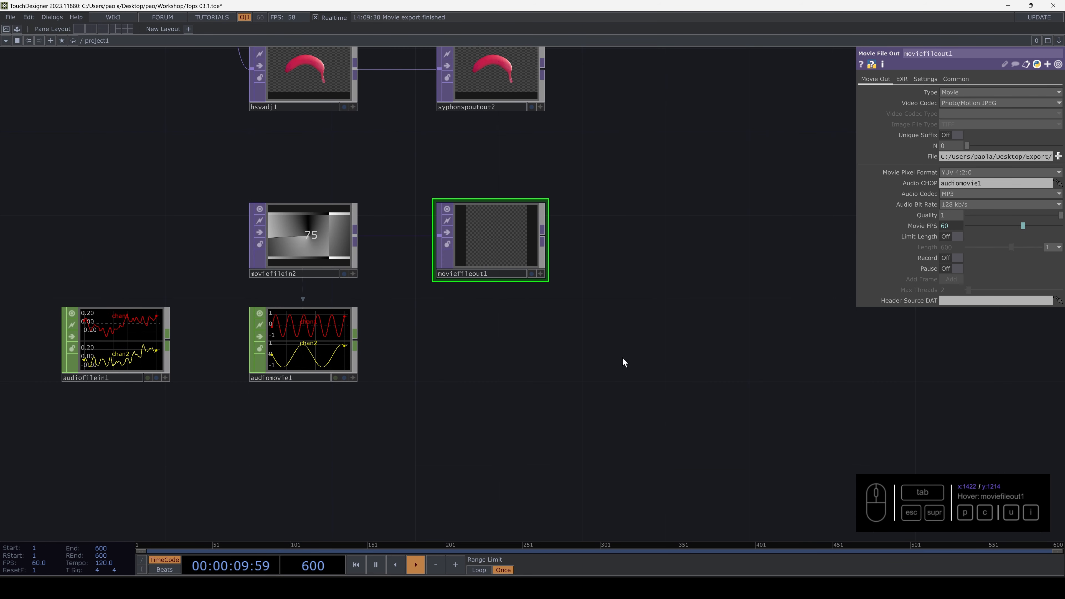
click(479, 570)
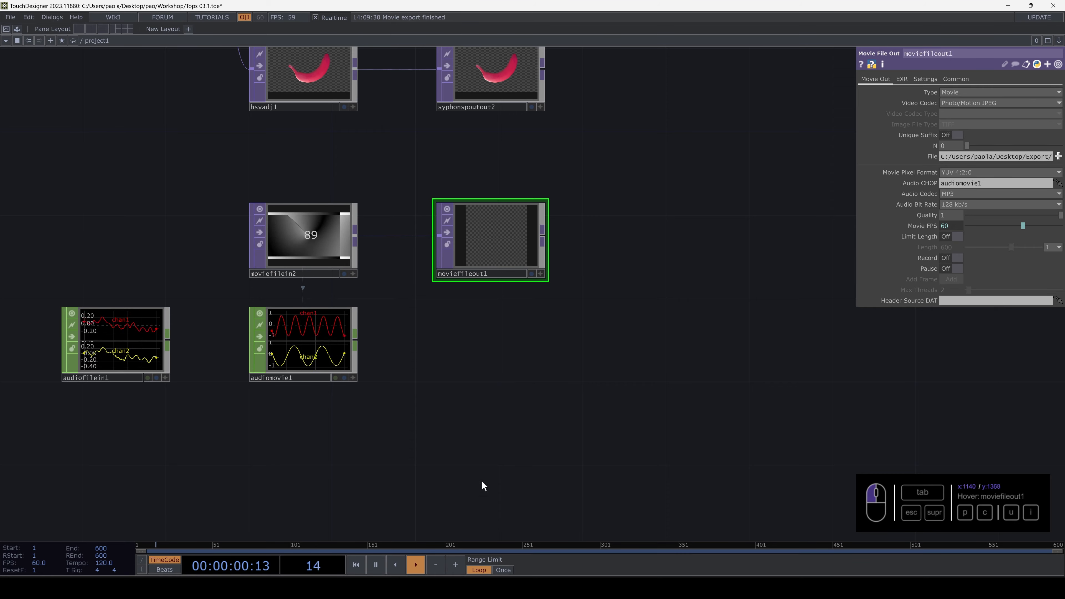
Add a second Movie File Out TOP below moviefileout1 and connect moviefilein2 to its input
drag(497, 404, 492, 354)
key(Tab)
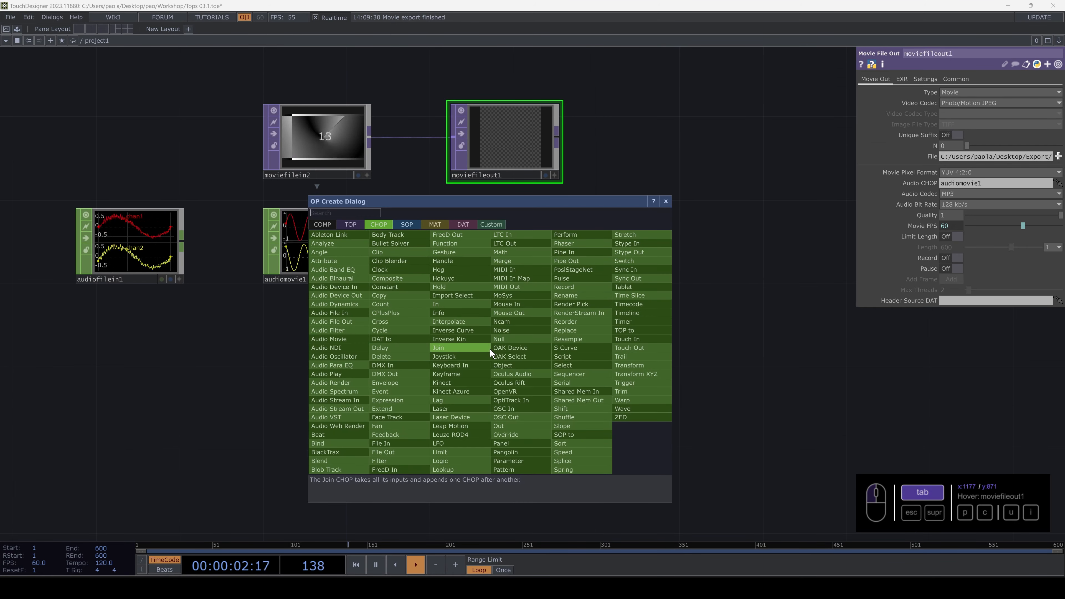
click(359, 224)
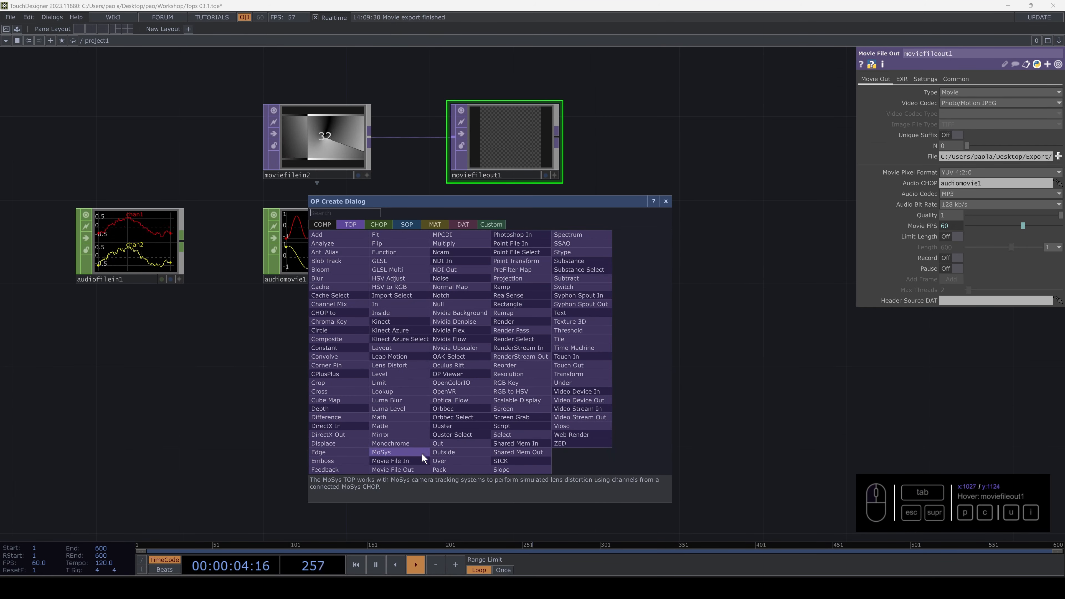
click(417, 469)
click(508, 367)
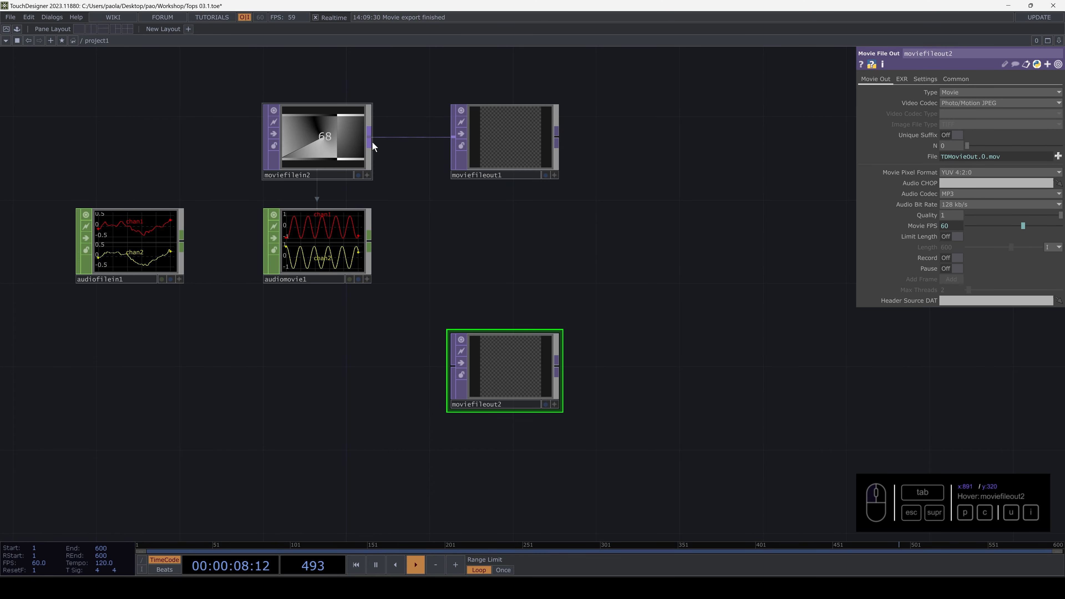
drag(369, 143, 452, 367)
drag(519, 362, 517, 321)
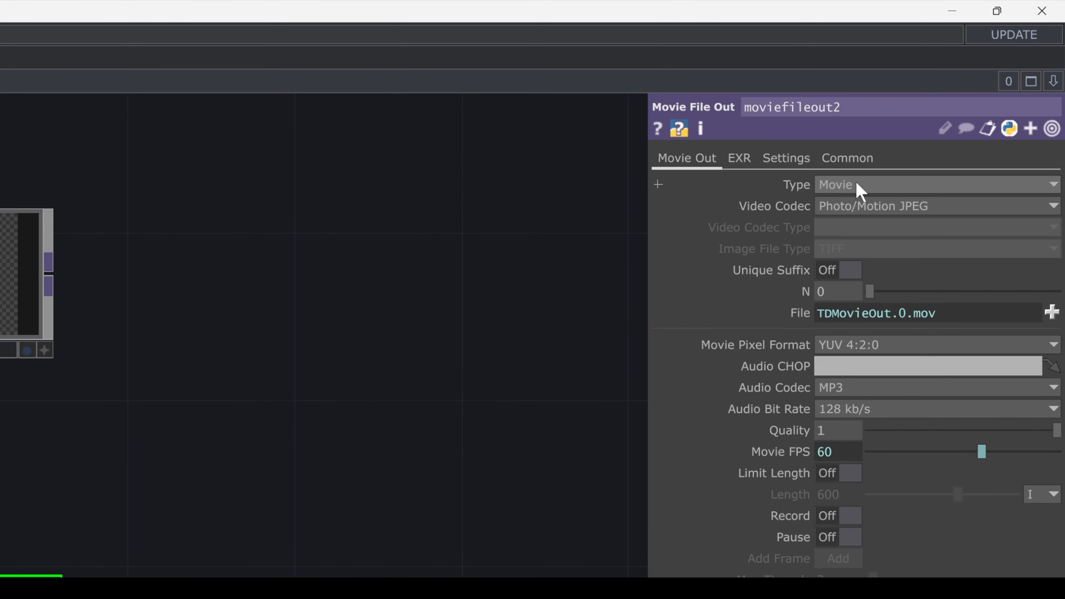
Set the Type of moviefileout2 to Image and its Image File Type to JPEG
click(960, 92)
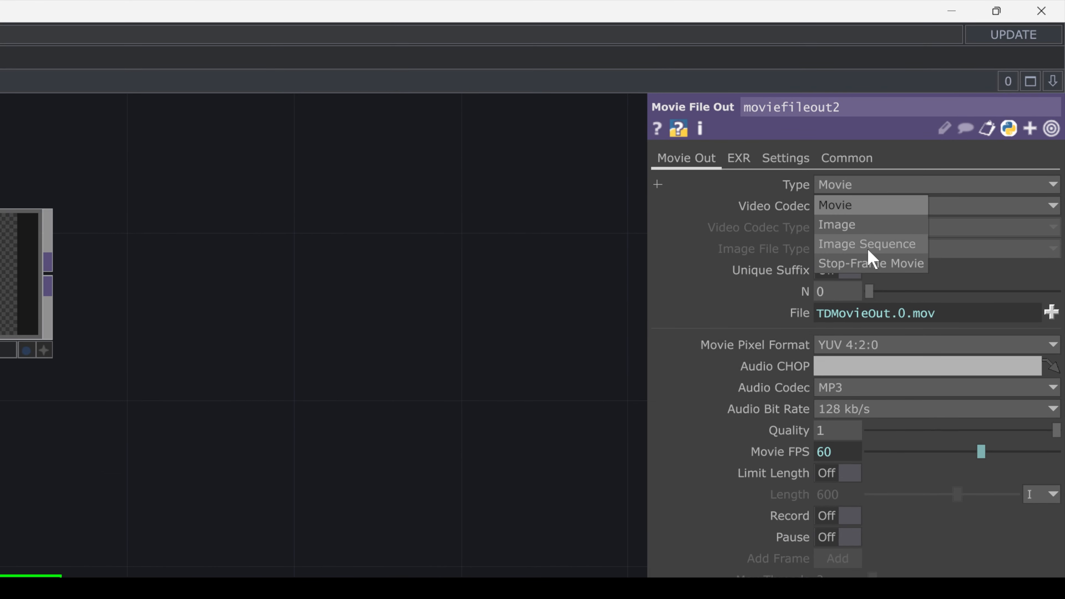
click(843, 227)
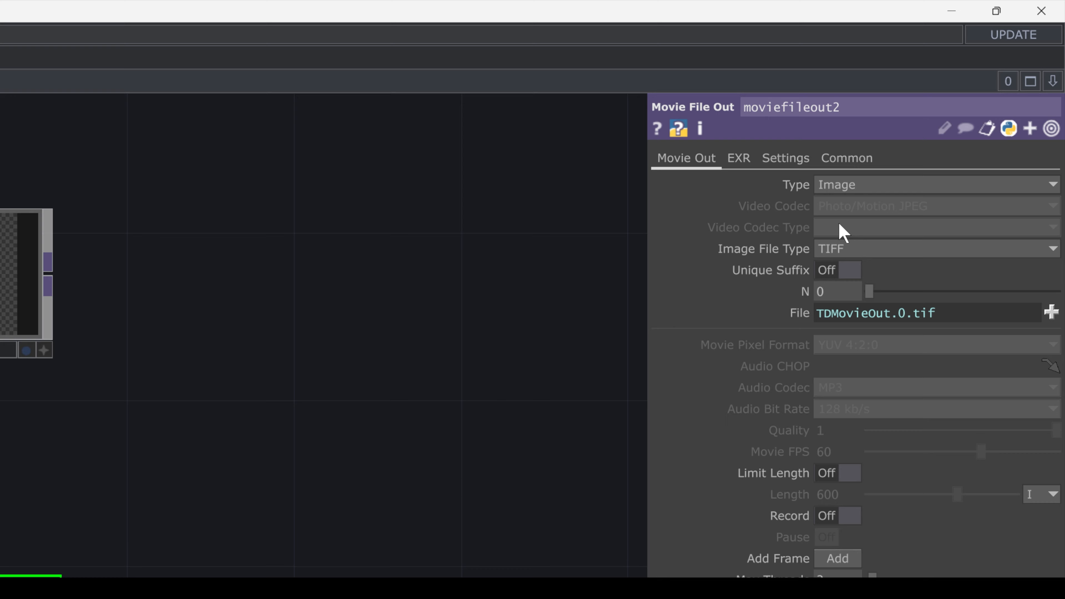
click(844, 252)
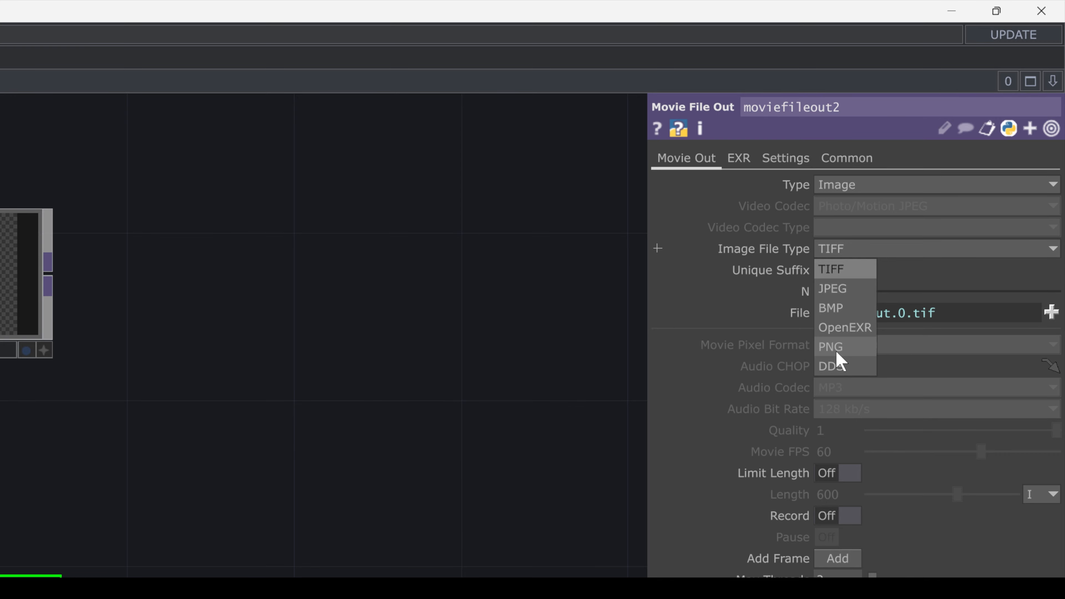
click(834, 288)
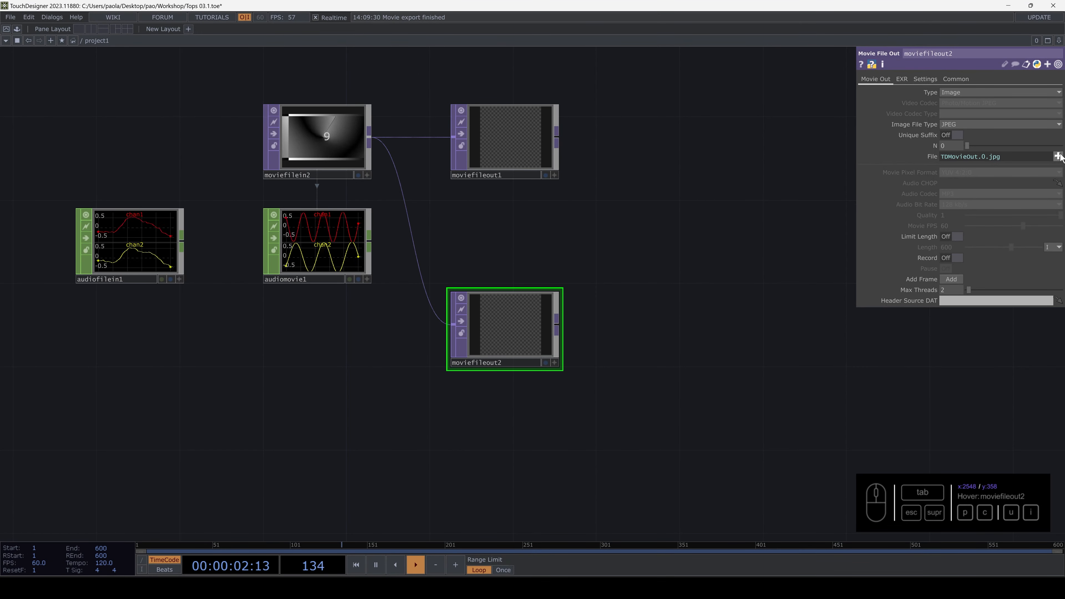
Set the output file of moviefileout2 to image01 in the Export/img folder, and save an image by switching Record on and off
click(1058, 156)
drag(325, 21, 728, 161)
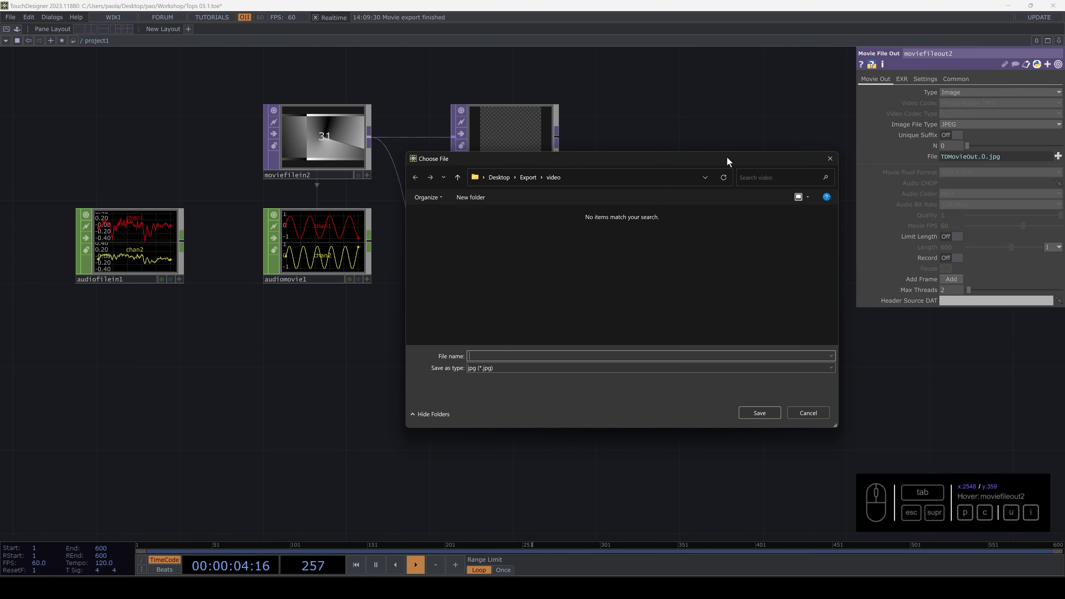
click(524, 177)
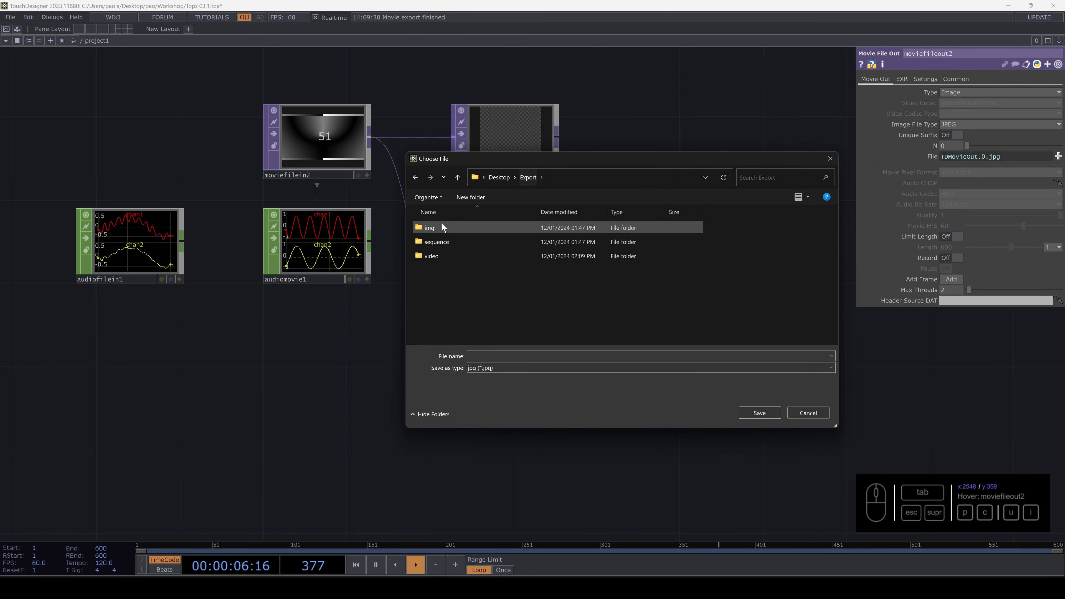
double_click(441, 222)
click(514, 356)
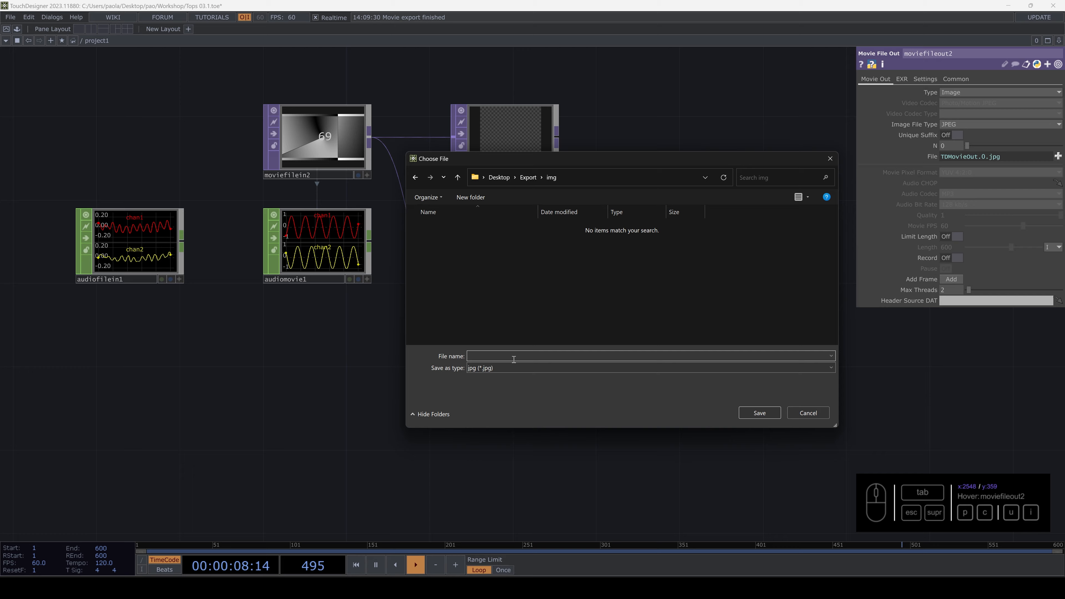
text(image01)
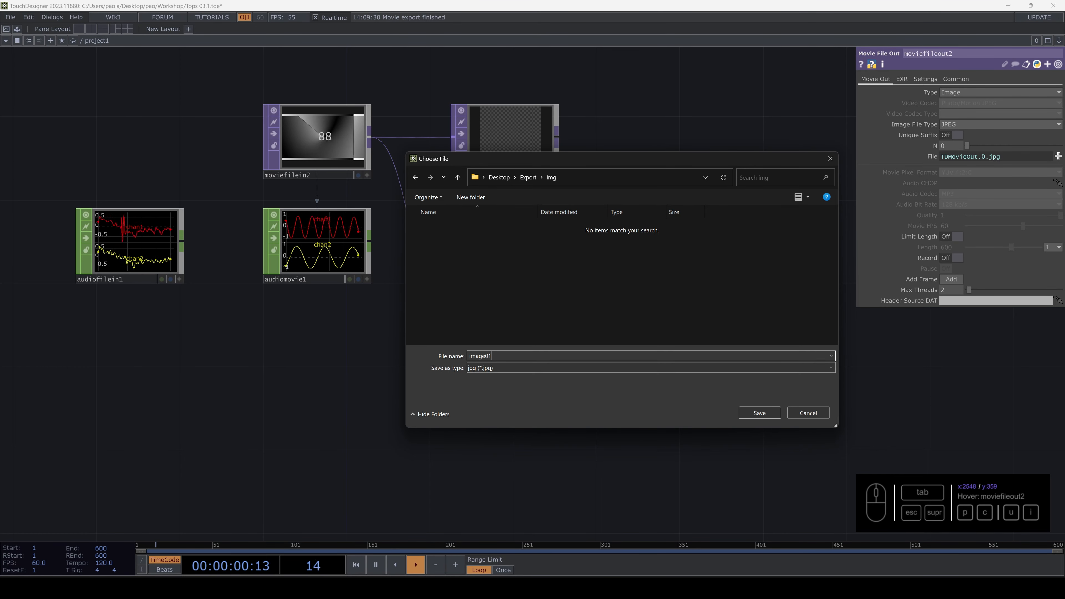
key(Return)
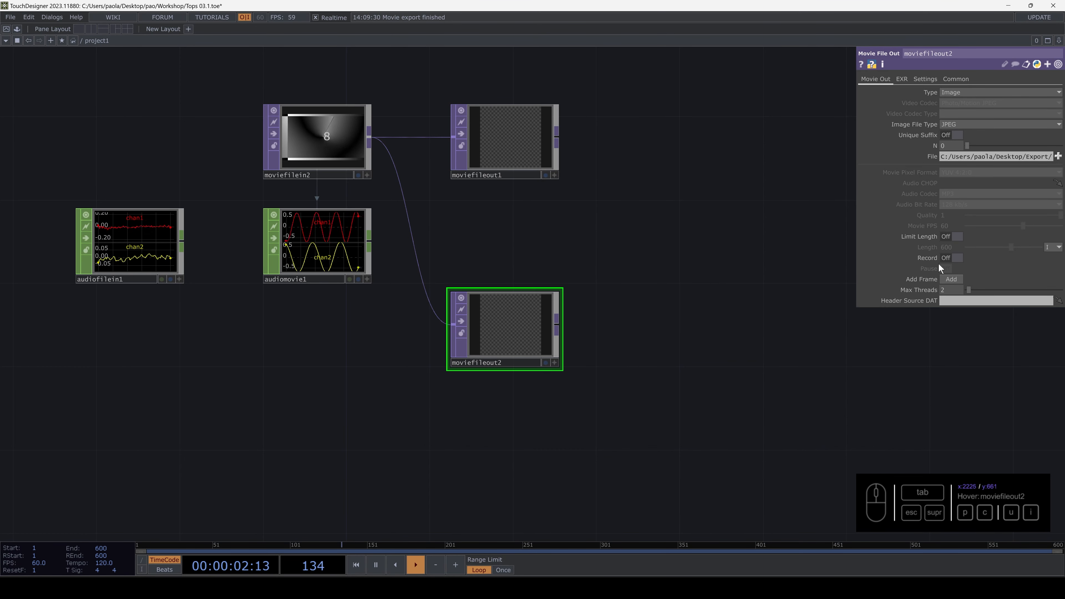
click(957, 258)
click(957, 257)
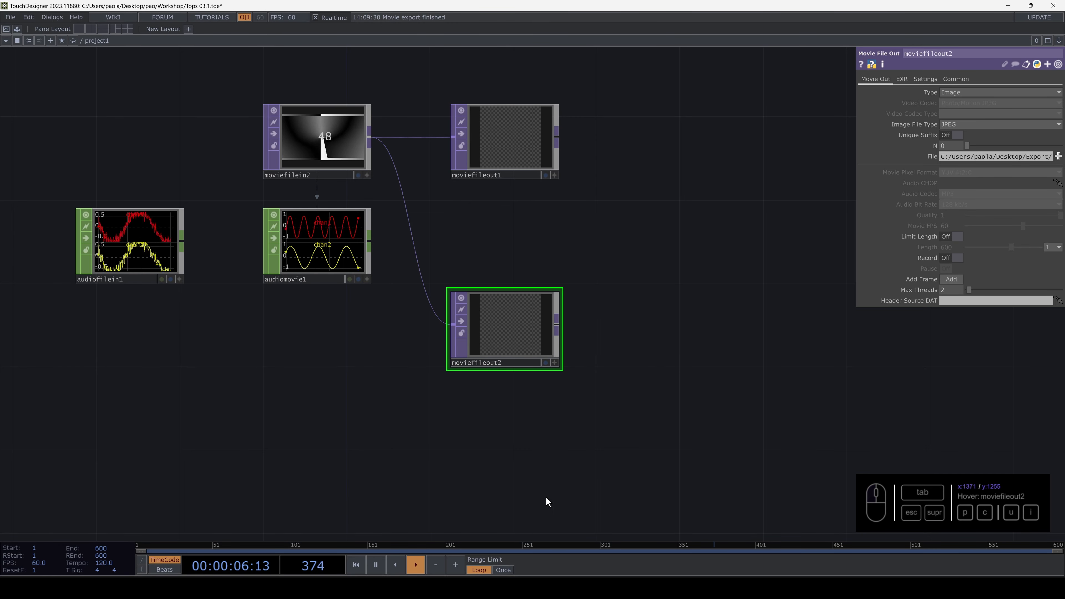
Switch to File Explorer, view image01.jpg from the Export/img folder, and close the image viewer
click(421, 595)
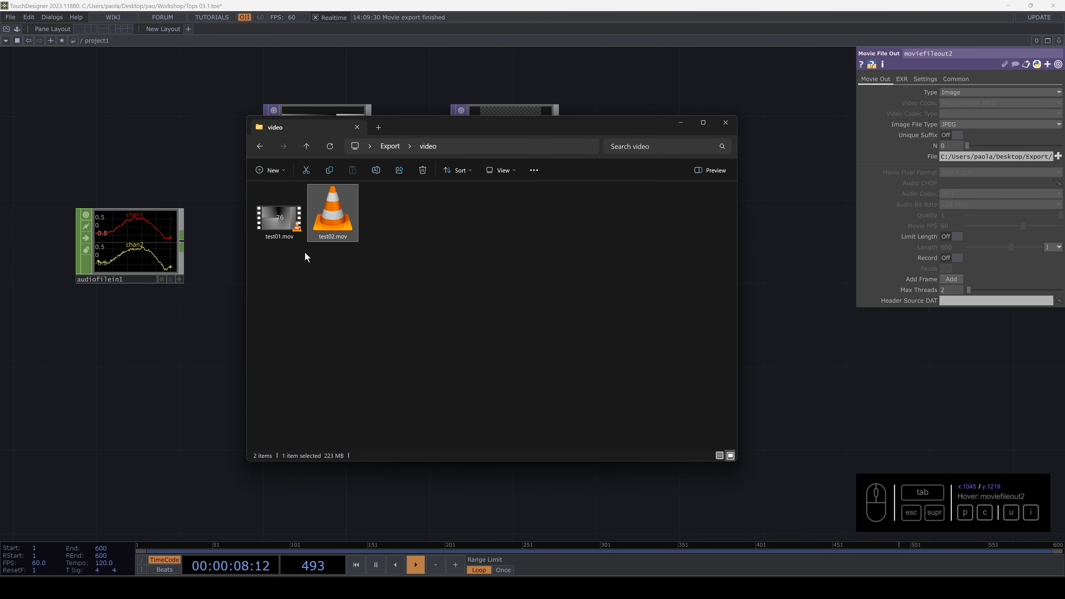
click(397, 146)
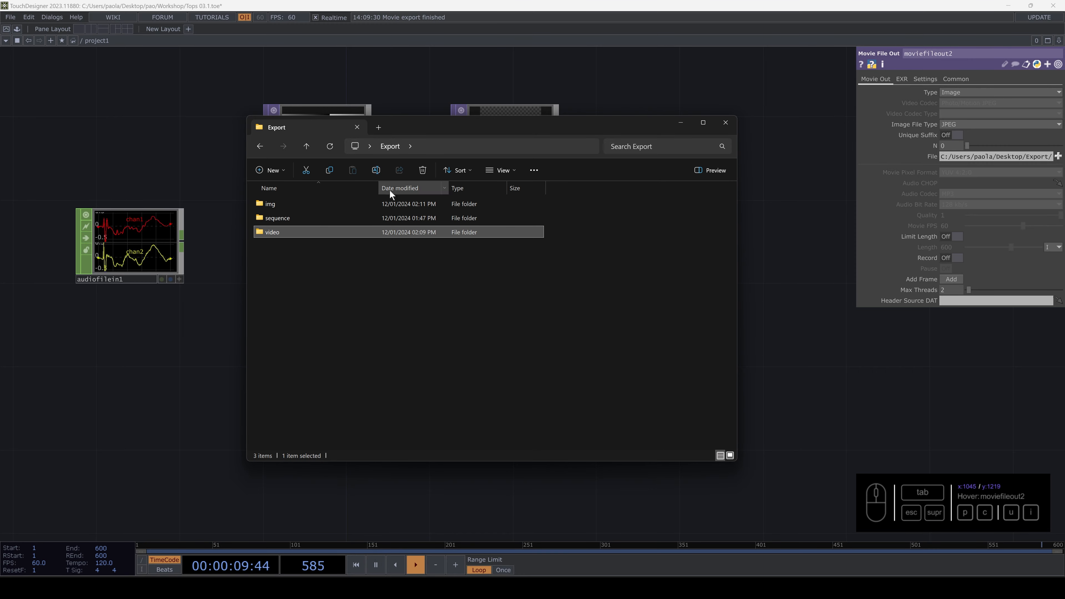
double_click(297, 204)
double_click(286, 212)
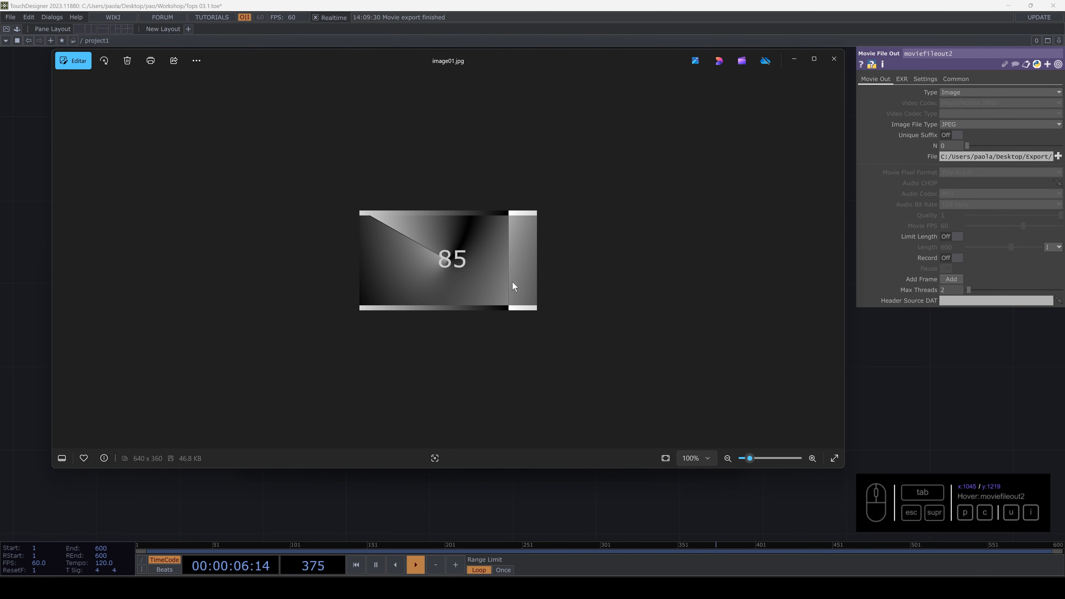
click(833, 59)
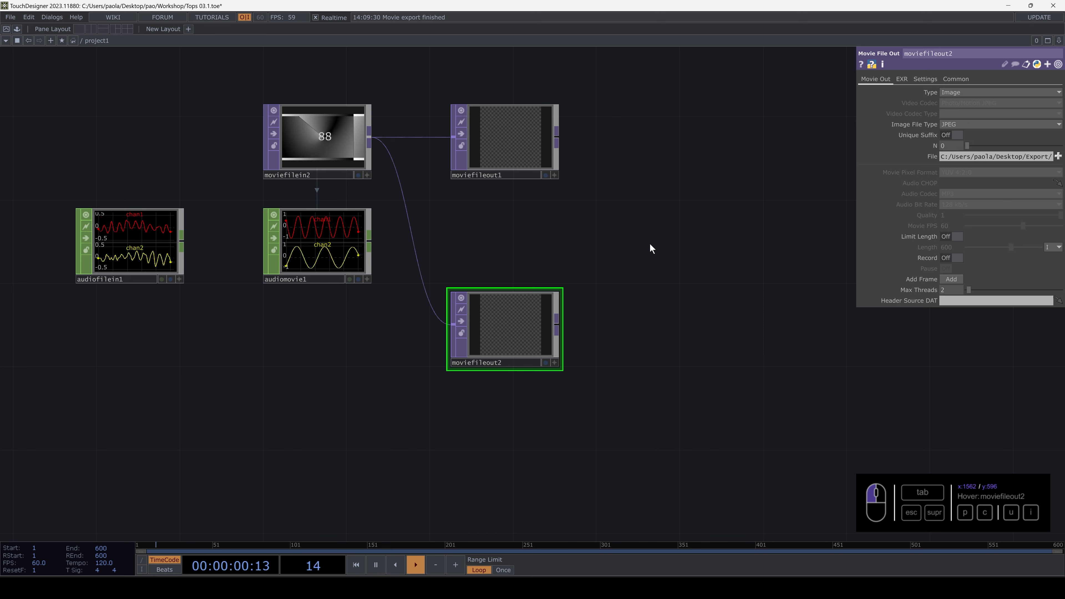
Pause the timeline, set the output file of moviefileout2 to image02.jpg, and save an image by switching Record on and off
key(space)
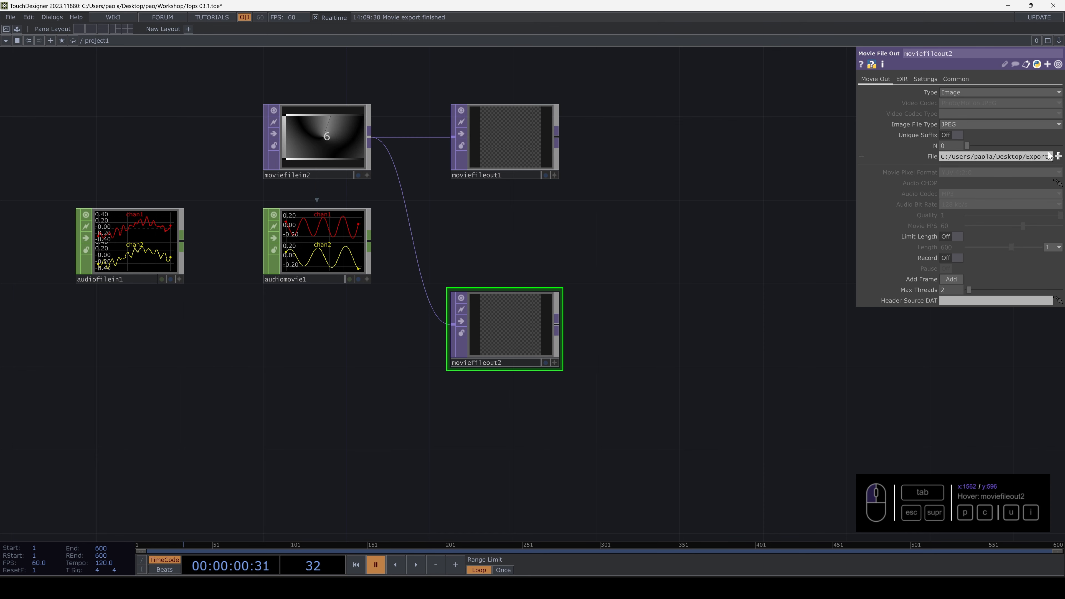
click(1057, 156)
click(513, 356)
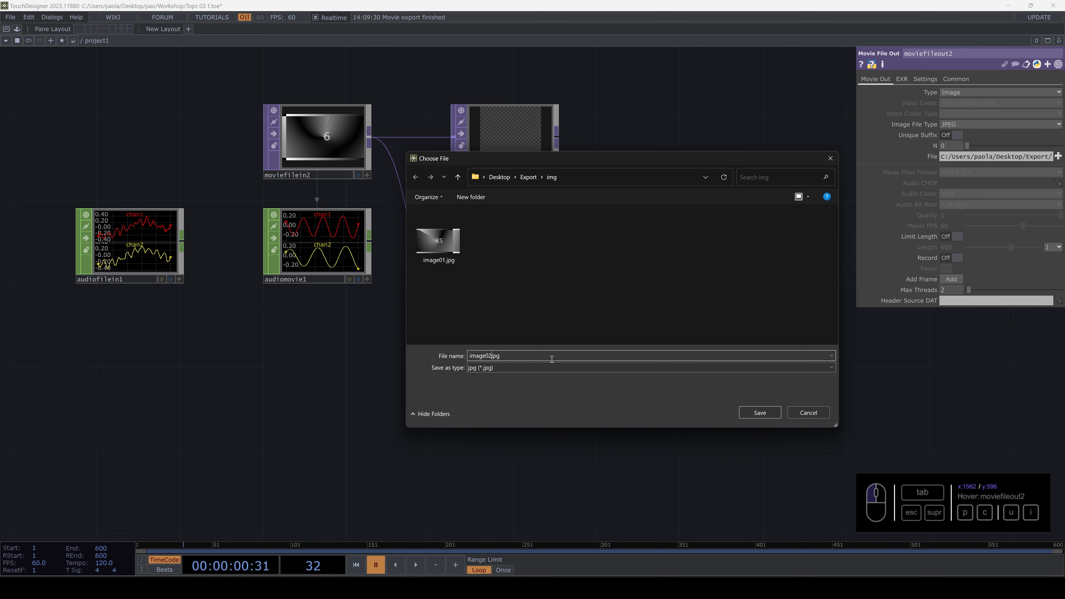
click(751, 411)
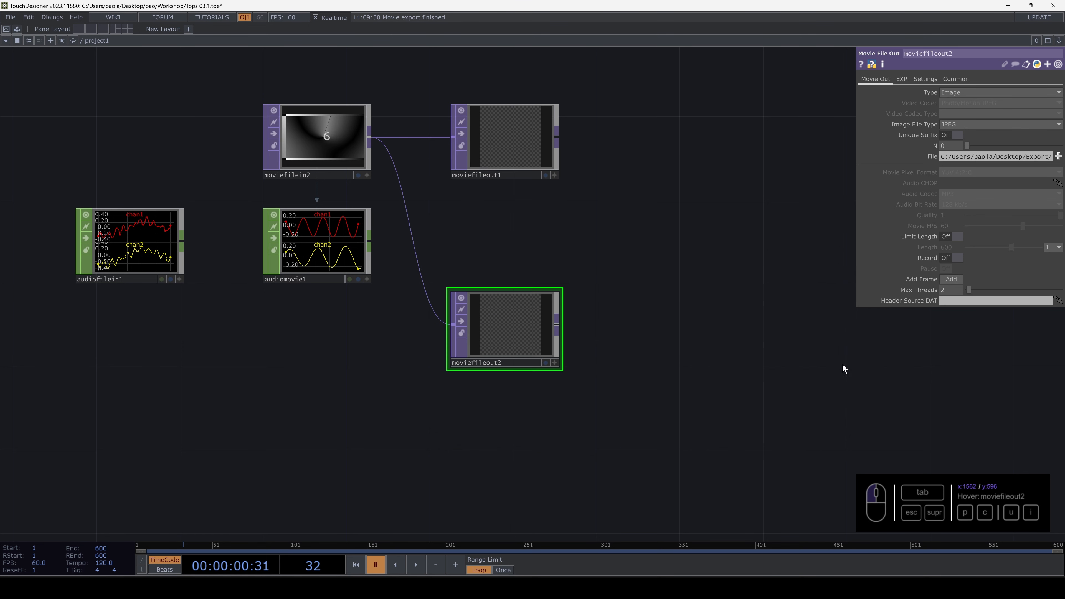
click(956, 257)
click(956, 258)
View image02.jpg from the Export/img folder in File Explorer, and return to the TouchDesigner network
key(alt+Tab)
double_click(334, 222)
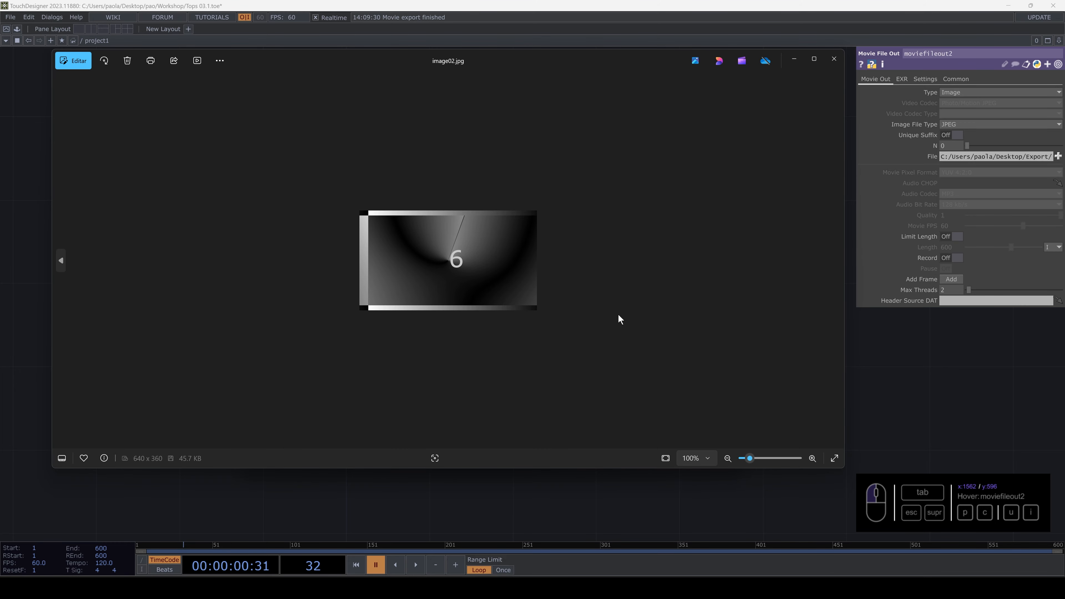
click(837, 59)
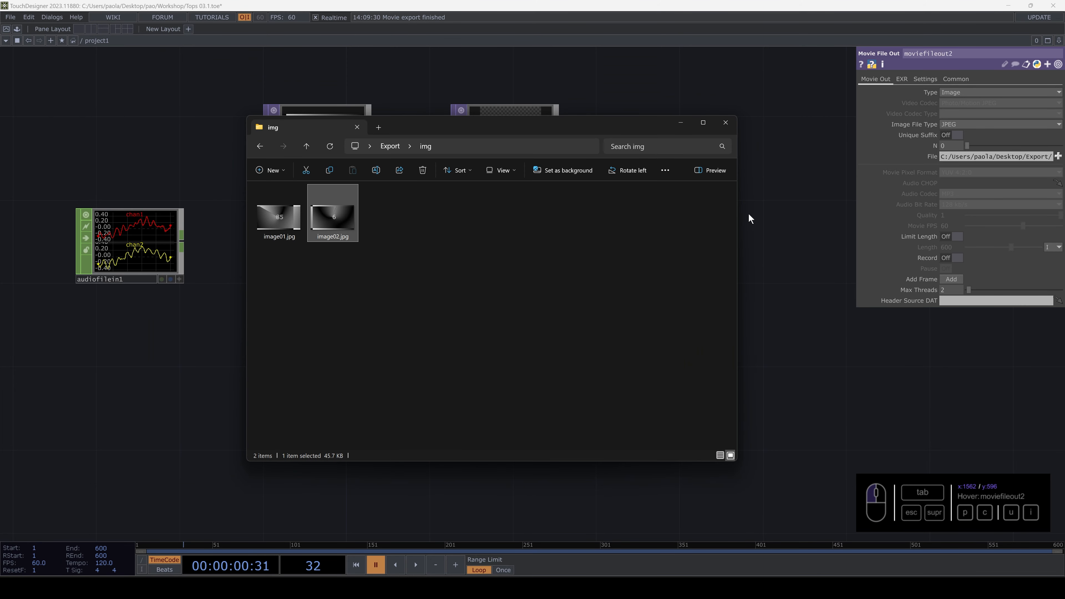
click(755, 232)
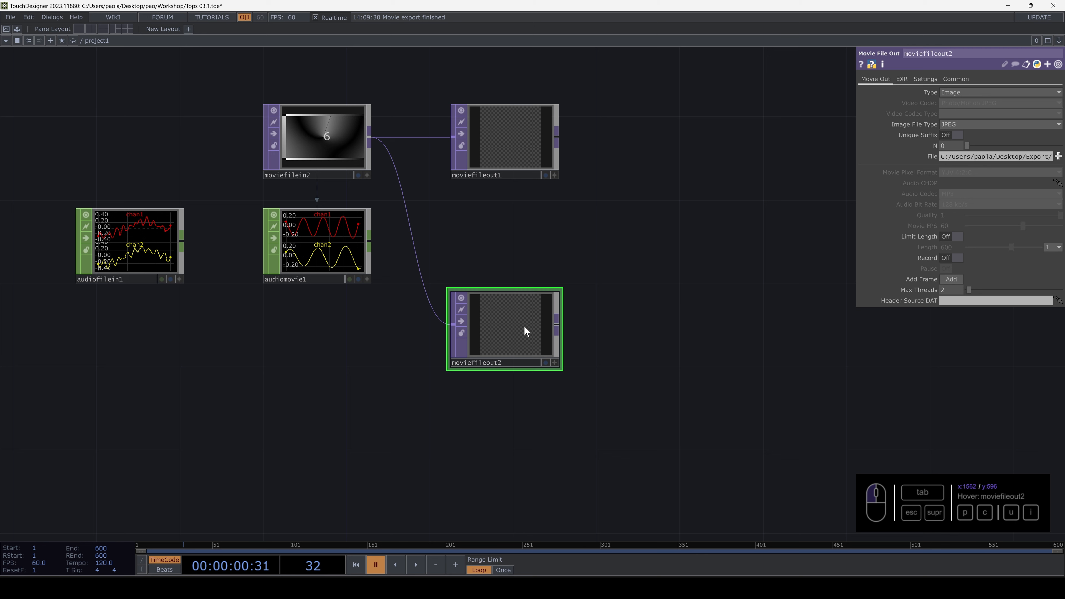
Move moviefileout2 up directly below moviefileout1 and resume timeline playback
drag(524, 327, 524, 243)
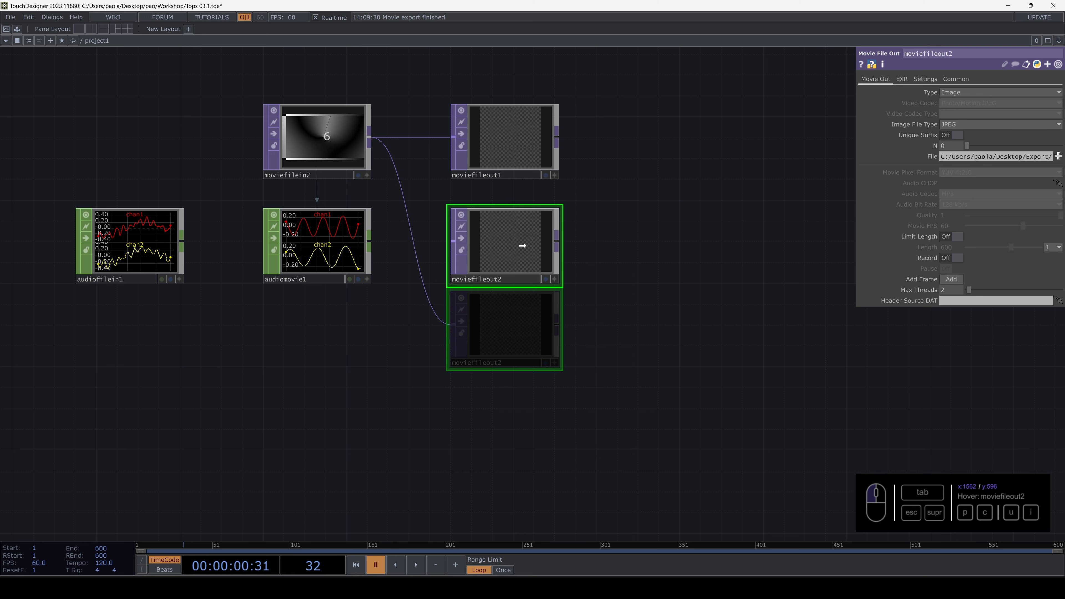
click(968, 94)
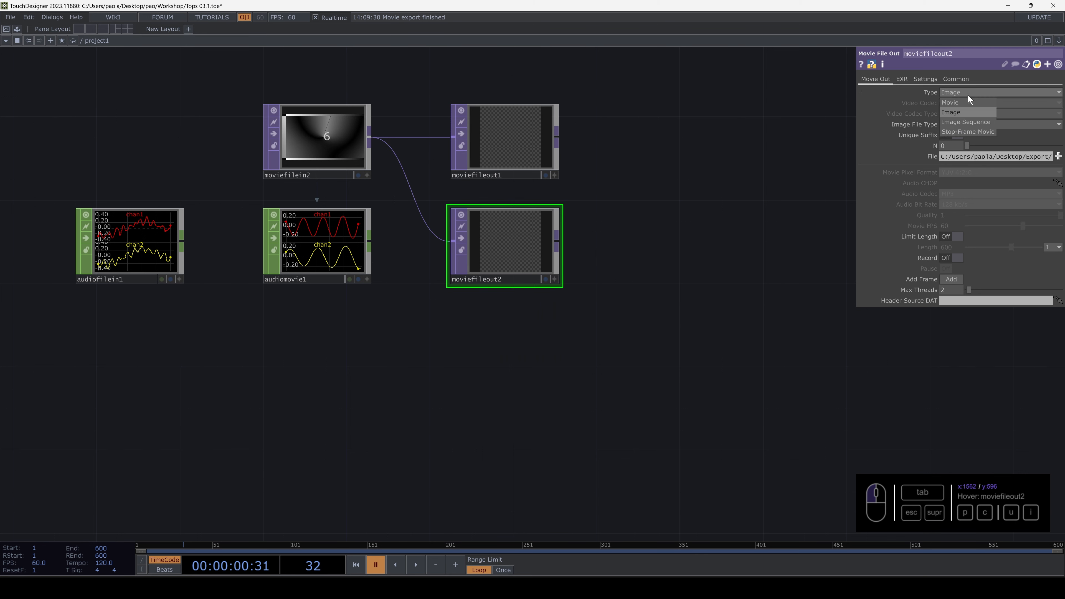
click(682, 223)
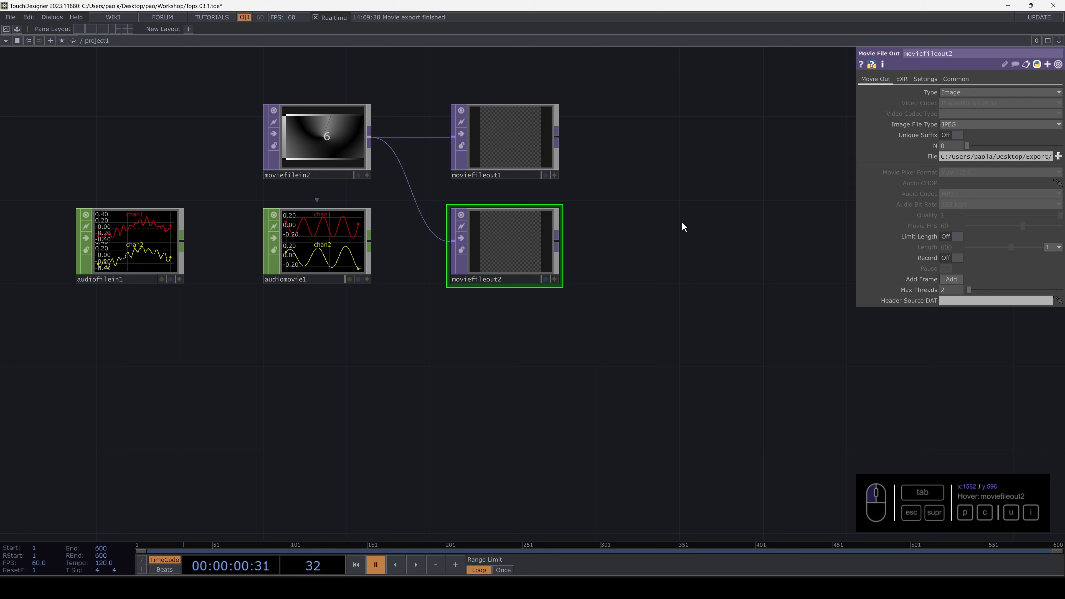
key(space)
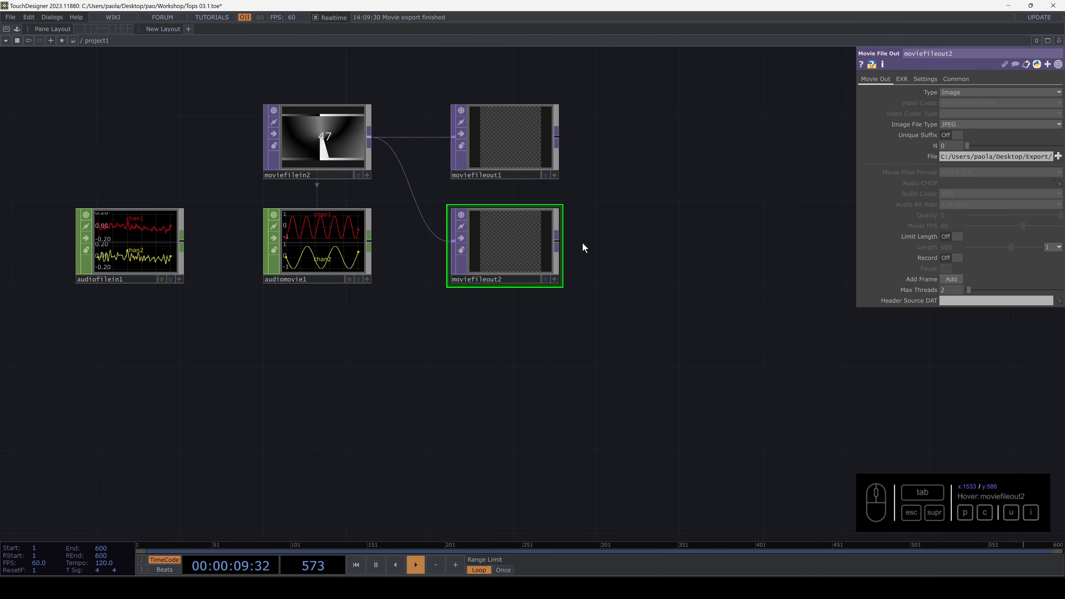
Add a third Movie File Out TOP below moviefileout2 and connect moviefilein2 to its input
key(Tab)
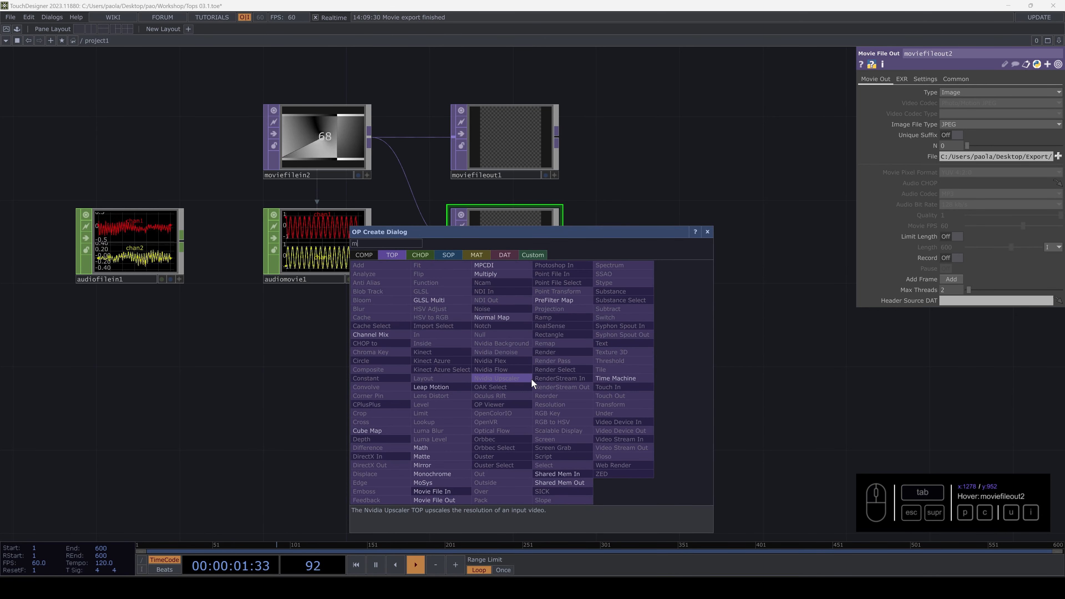
text(mo)
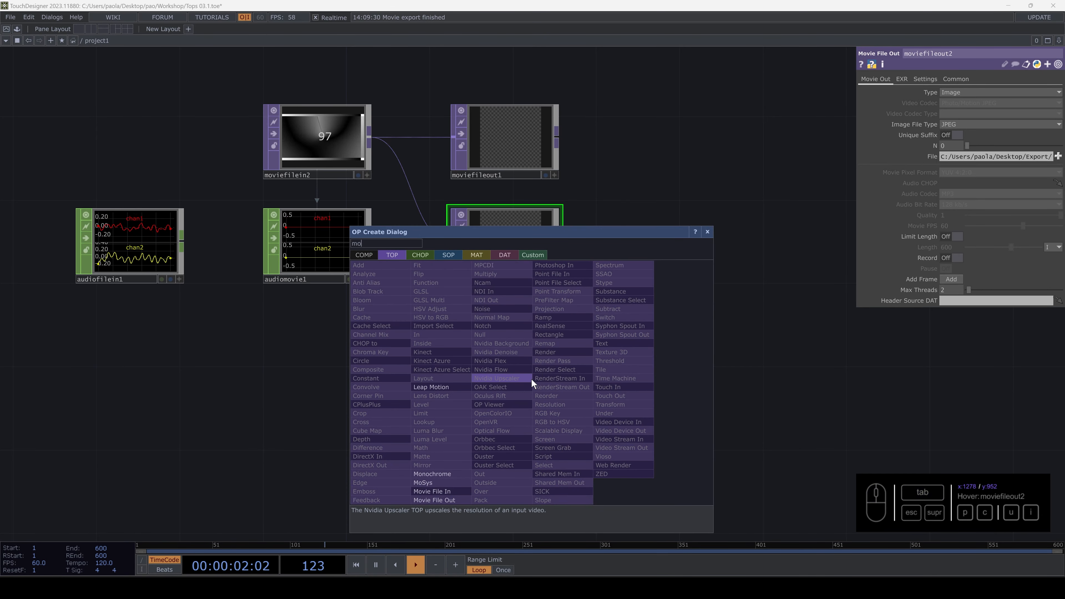
click(454, 499)
click(448, 311)
drag(368, 140, 510, 348)
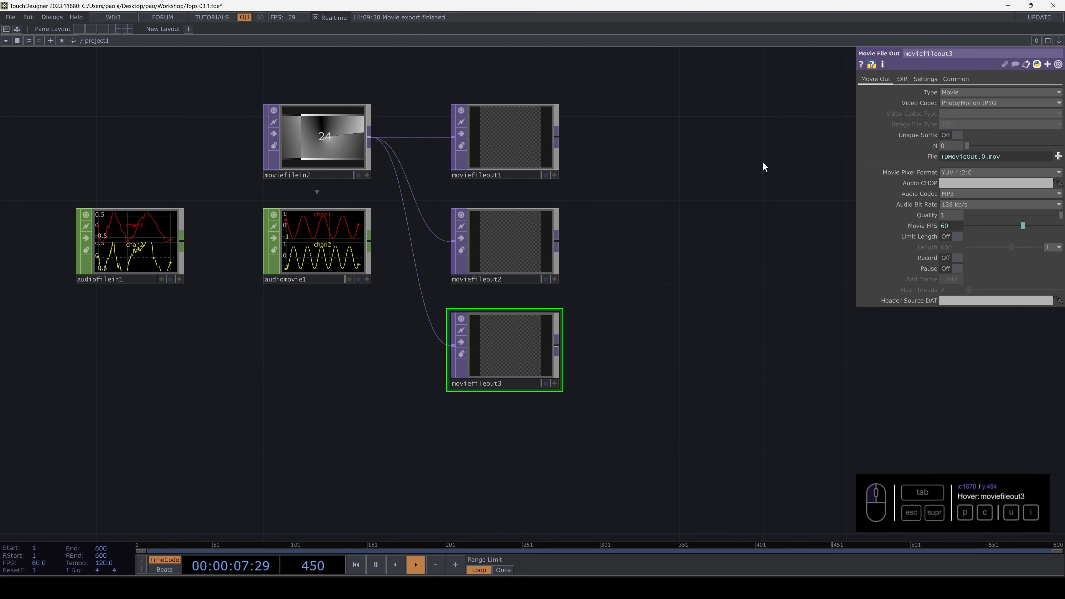
Set the Type of moviefileout3 to Image Sequence and its Image File Type to JPEG
click(957, 92)
click(960, 122)
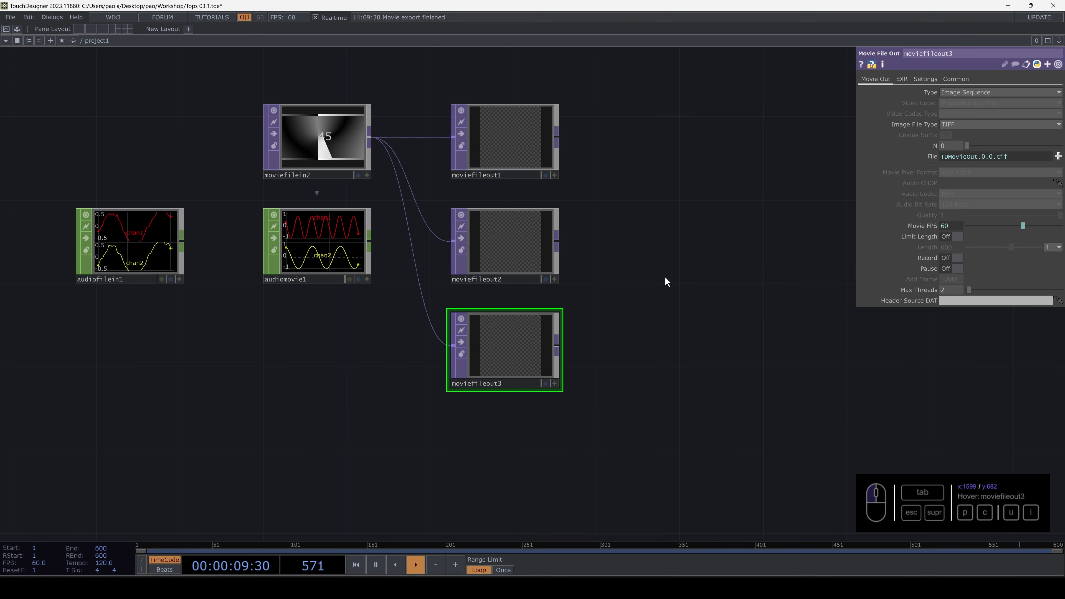
key(space)
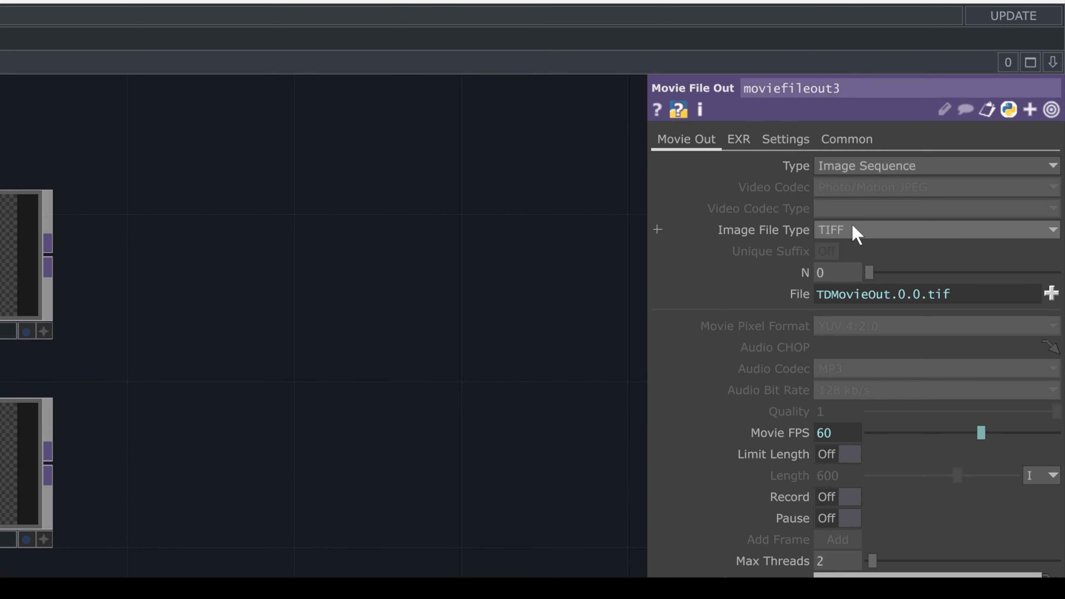
click(952, 130)
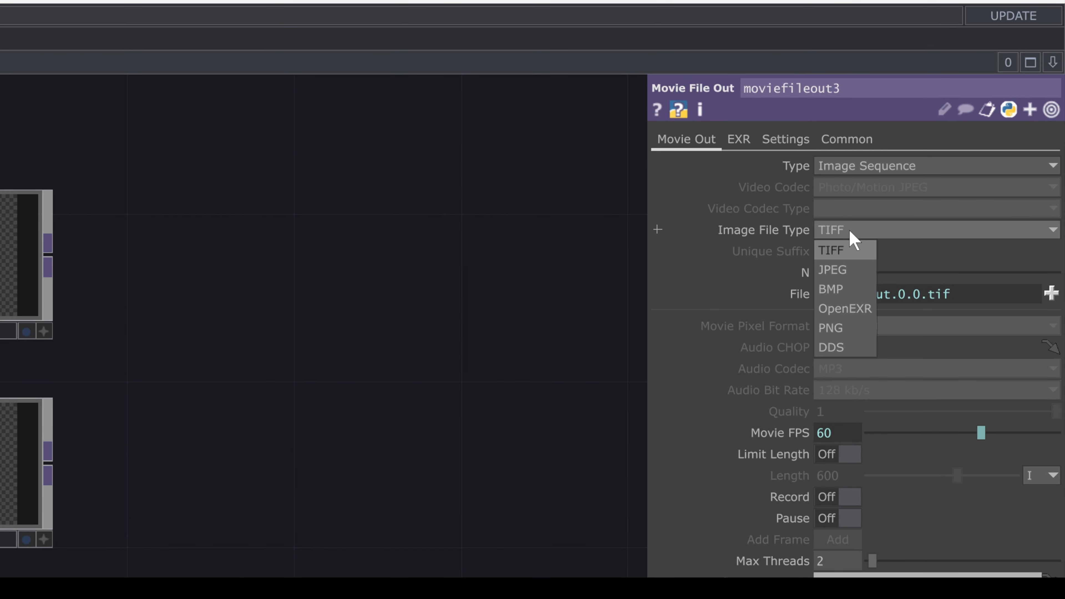
click(843, 268)
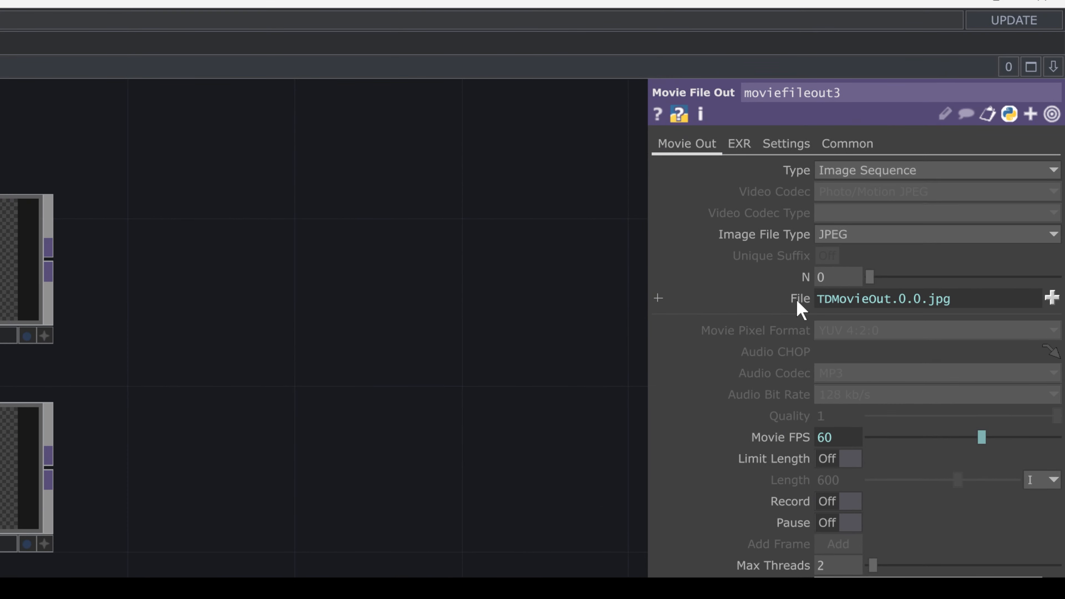
Examine the expression behind moviefileout3's File parameter, and check the sequence folder inside Export in File Explorer
click(798, 304)
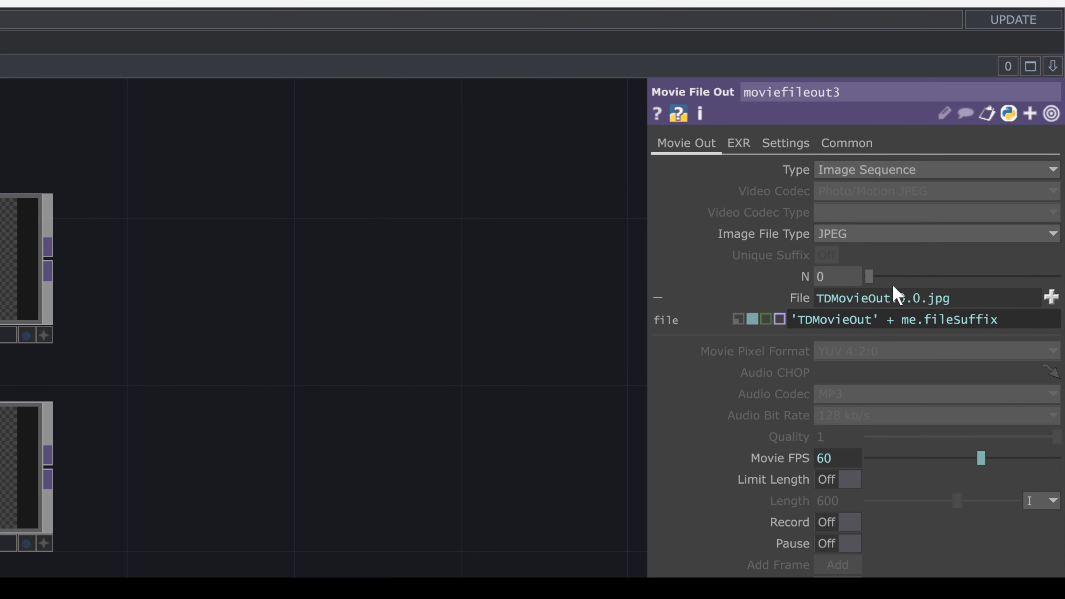
click(798, 296)
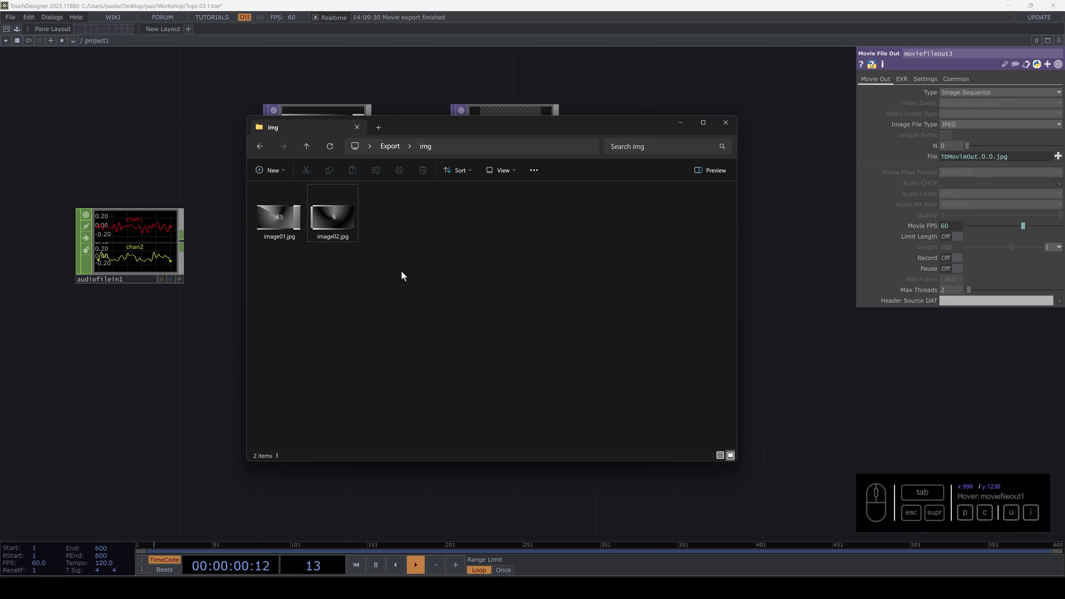
click(260, 146)
double_click(297, 218)
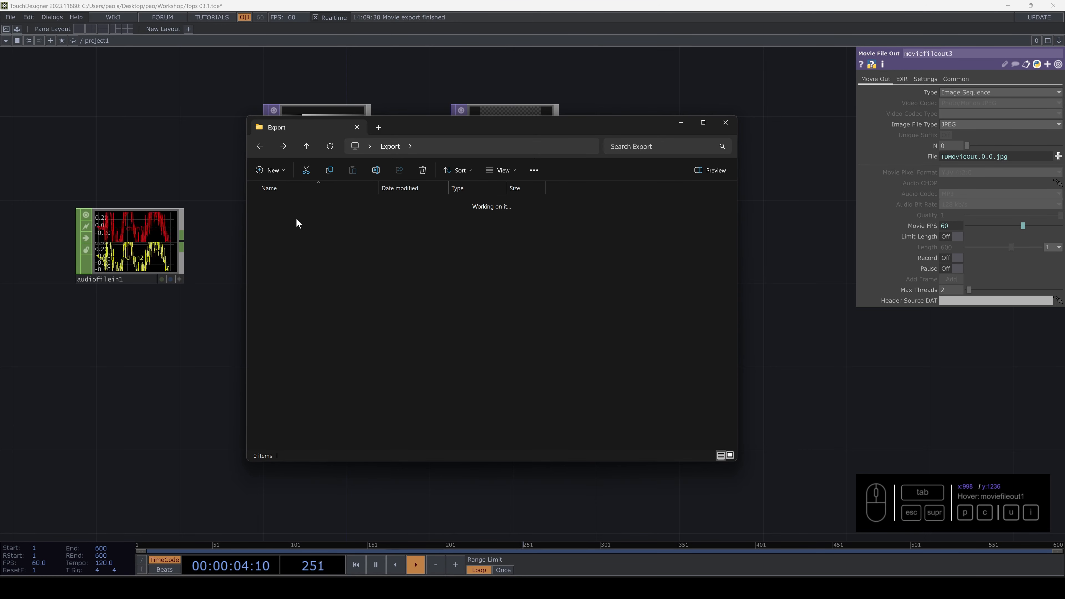
click(780, 321)
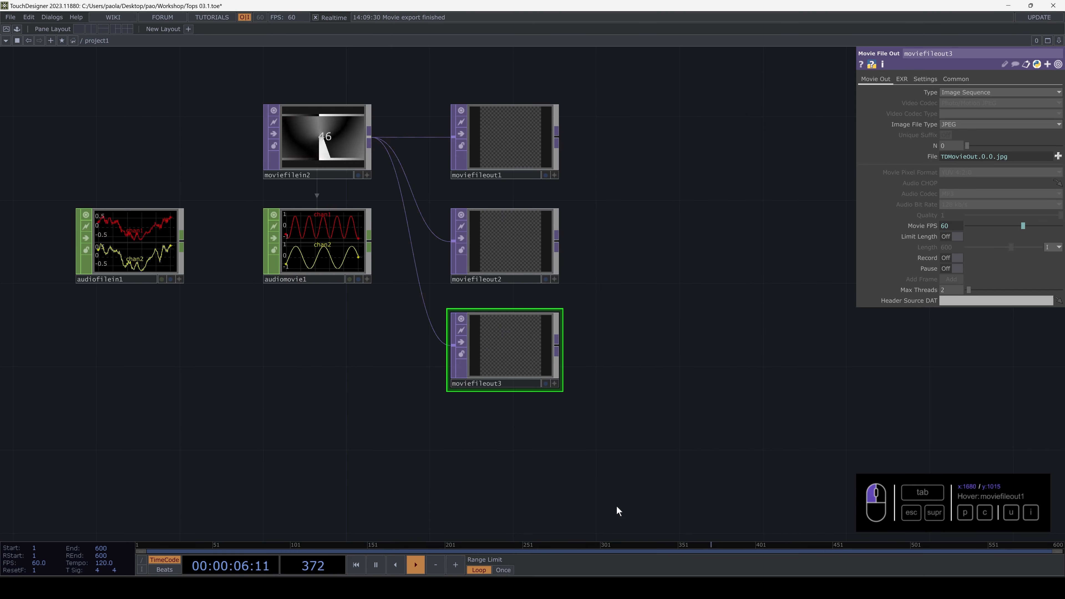
Switch to Sublime Text, copy the Desktop Export folder path noted there, and return to TouchDesigner
click(566, 587)
drag(836, 371, 683, 367)
key(ctrl+c)
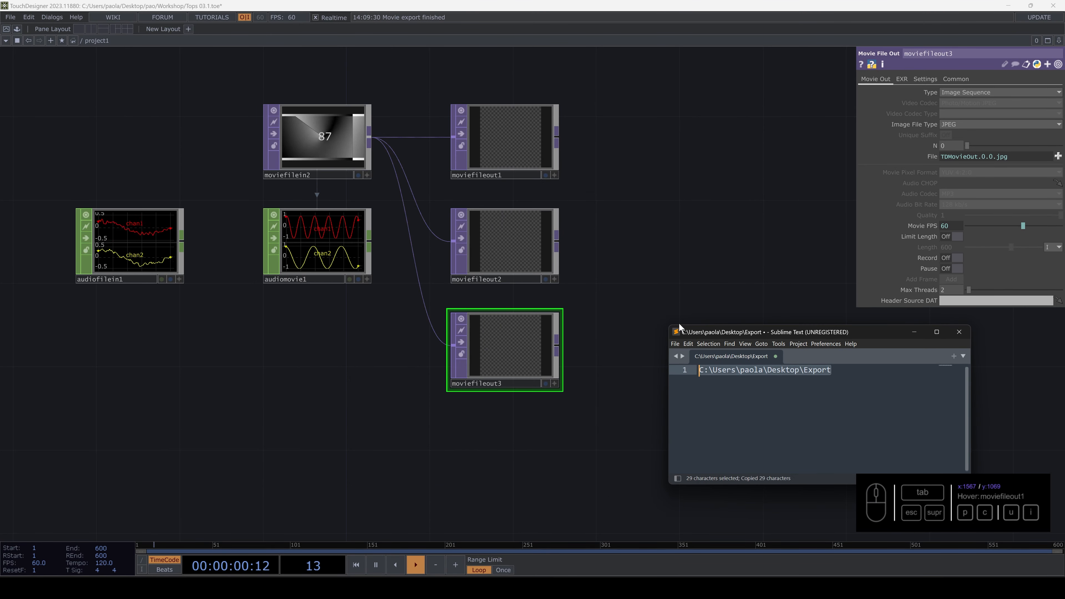
click(646, 273)
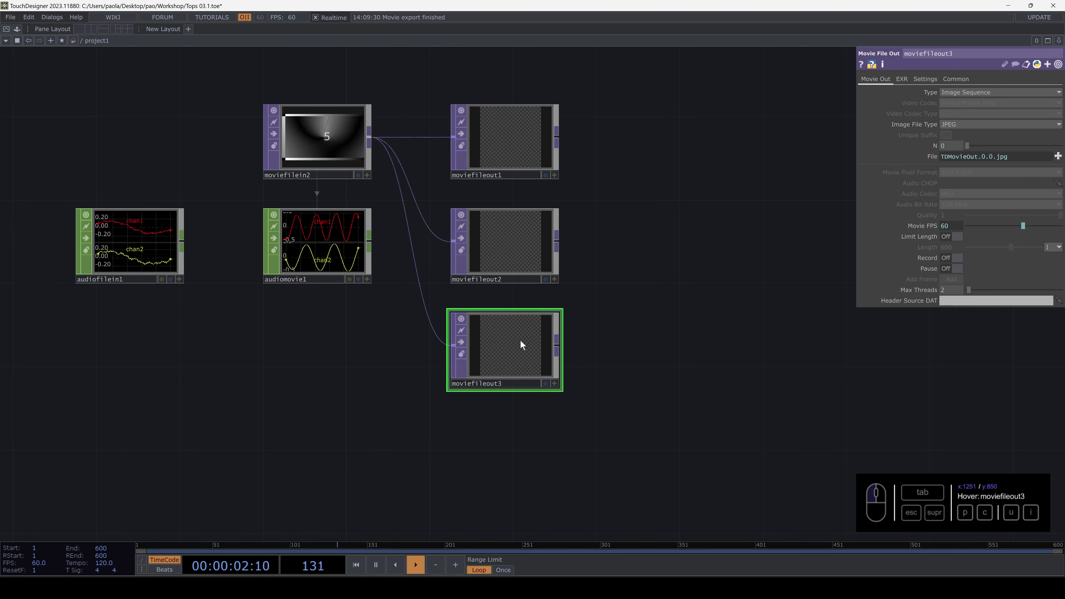
Expand moviefileout3's File expression, widen the parameter window, and paste the Export folder path before TDMovieOut inside the quotes
click(931, 155)
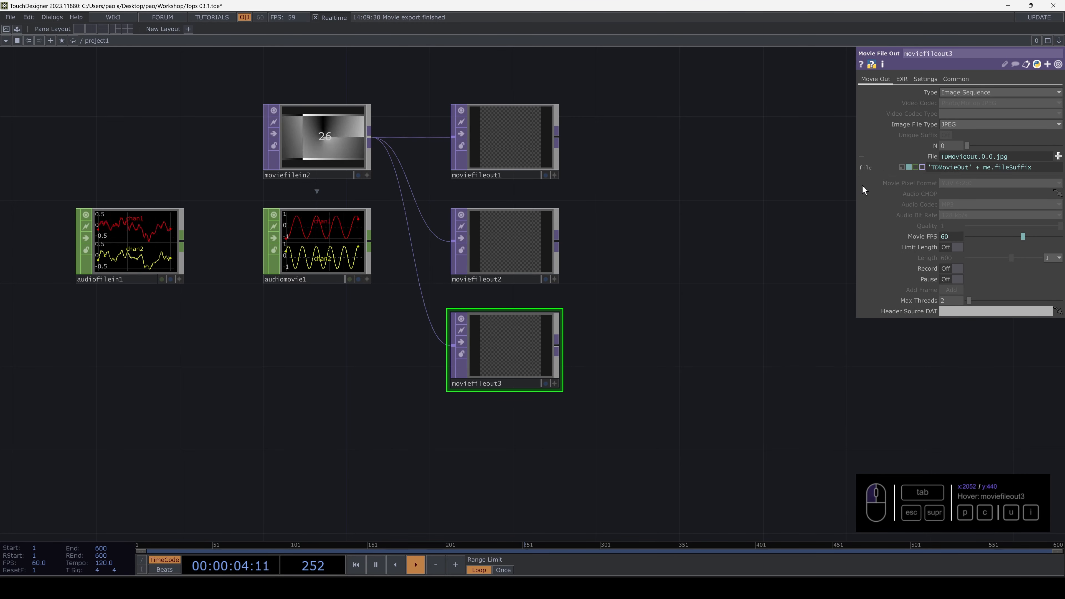
drag(856, 196, 620, 195)
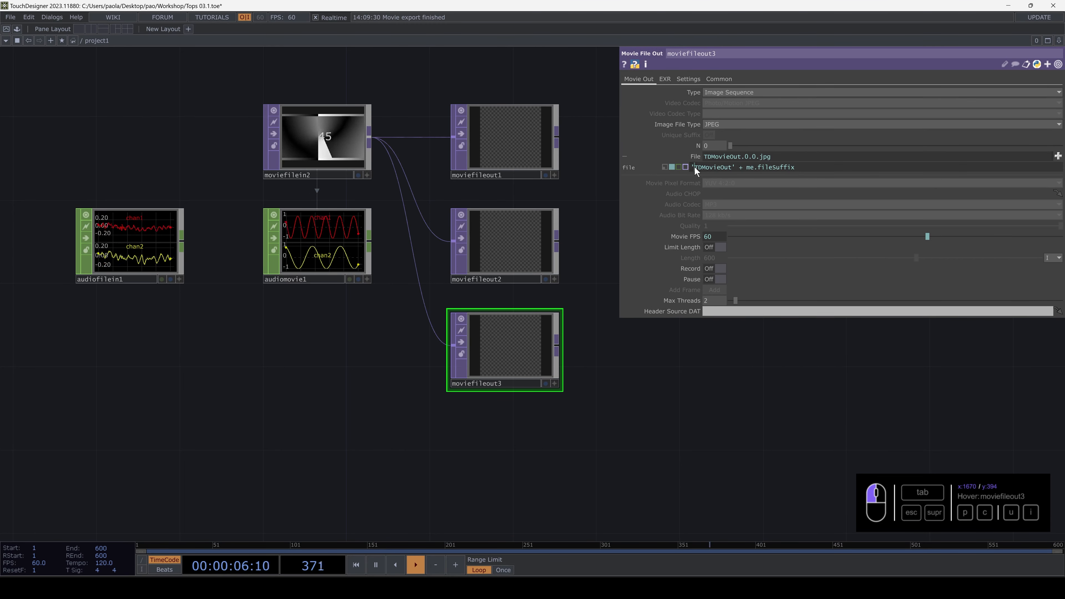
click(694, 167)
key(ctrl+v)
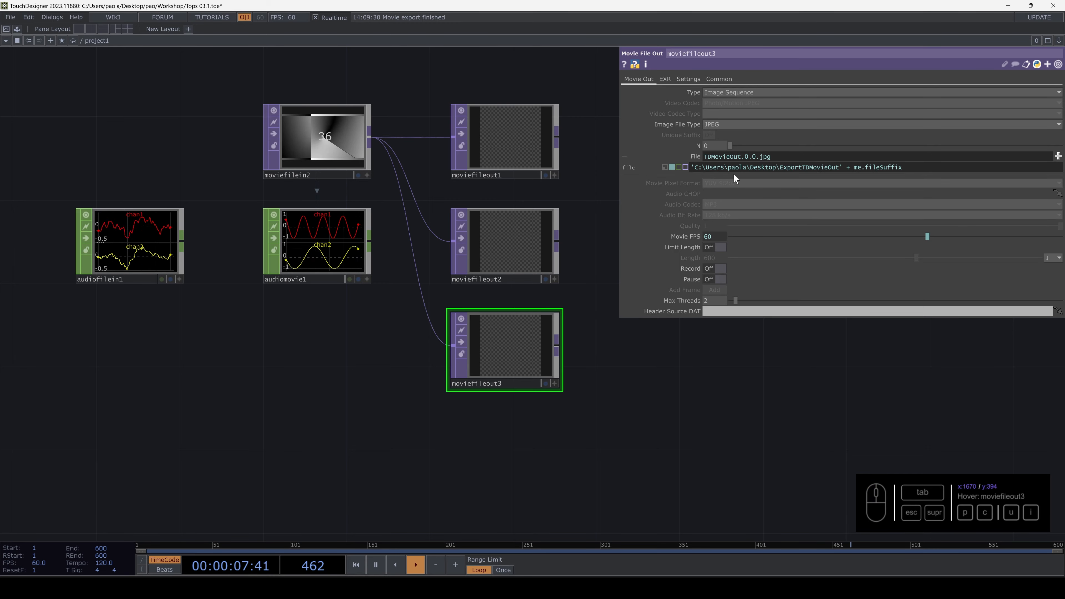
Replace the backslashes in the pasted path with forward slashes and add /sequence/ between Export and TDMovieOut
click(701, 167)
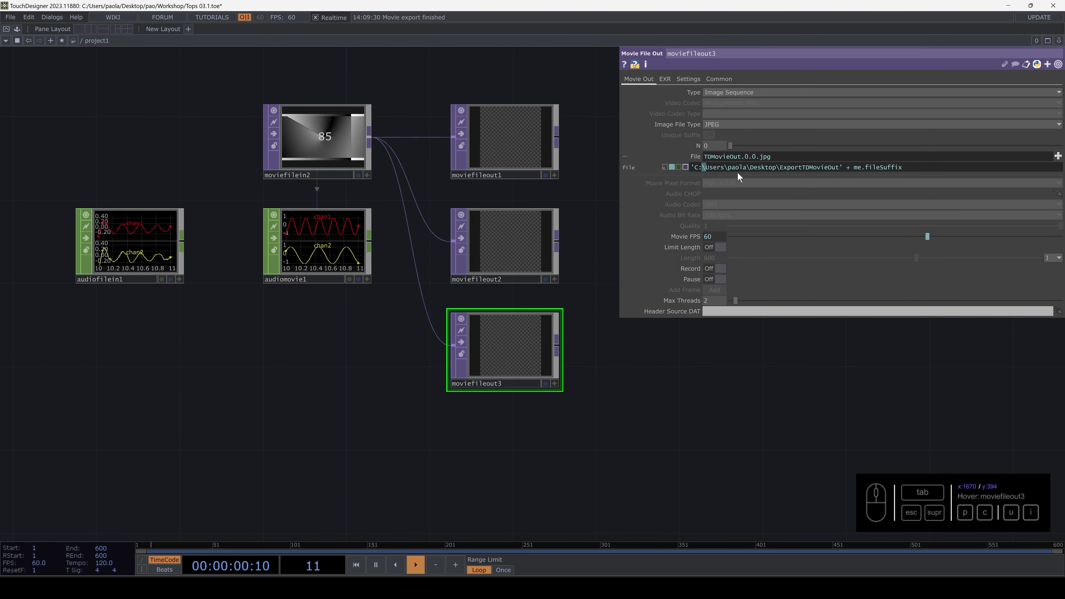
text(/)
drag(727, 167, 744, 168)
text(/)
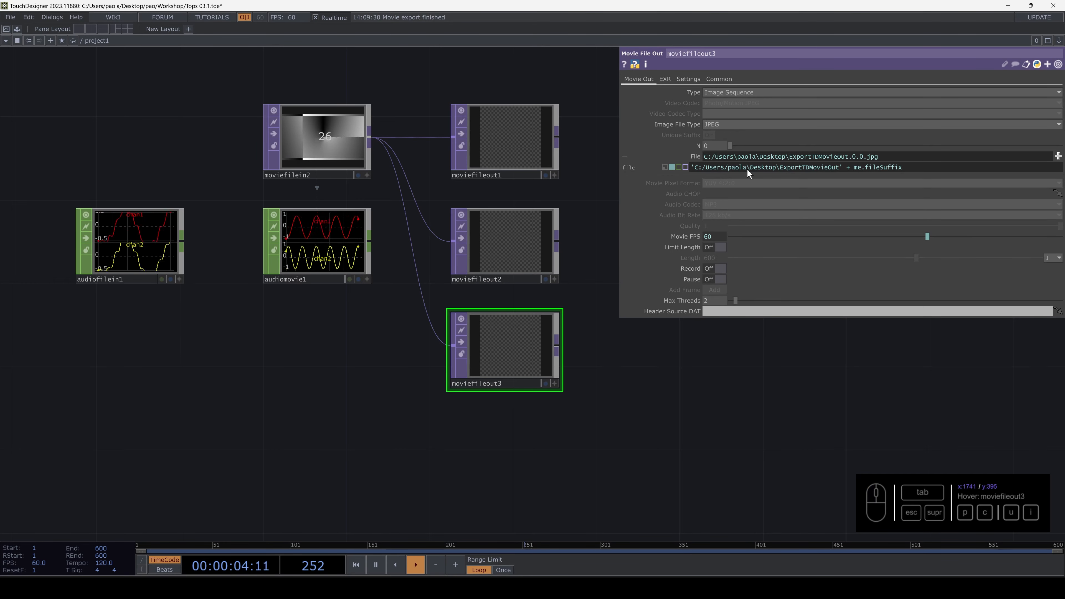
click(802, 167)
text(/)
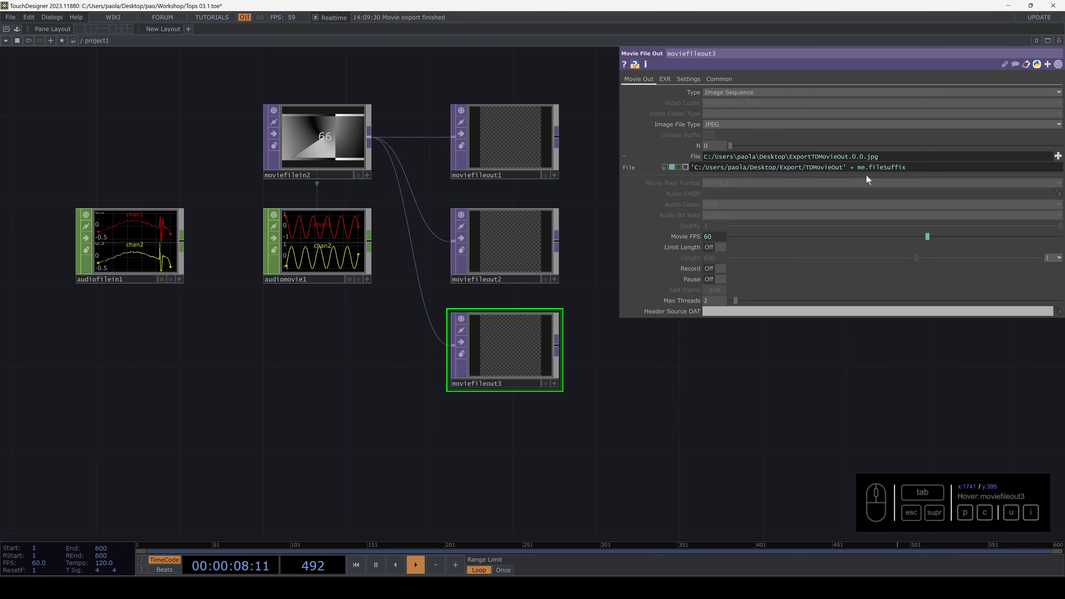
text(sequence/)
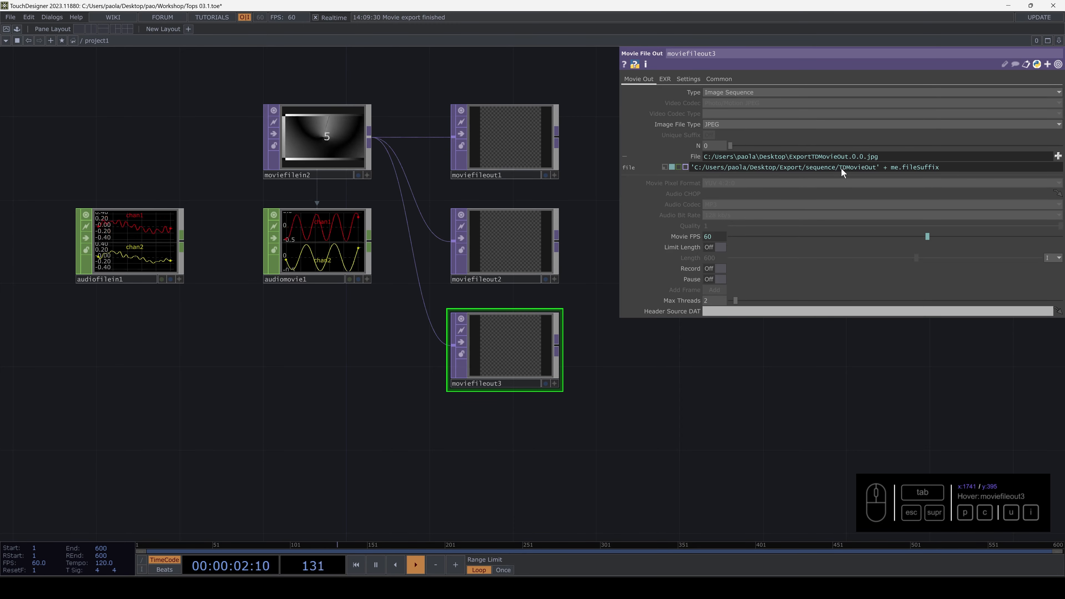
Replace TDMovieOut with myvisual in moviefileout3's File expression and narrow the parameter window back down
drag(839, 167, 875, 167)
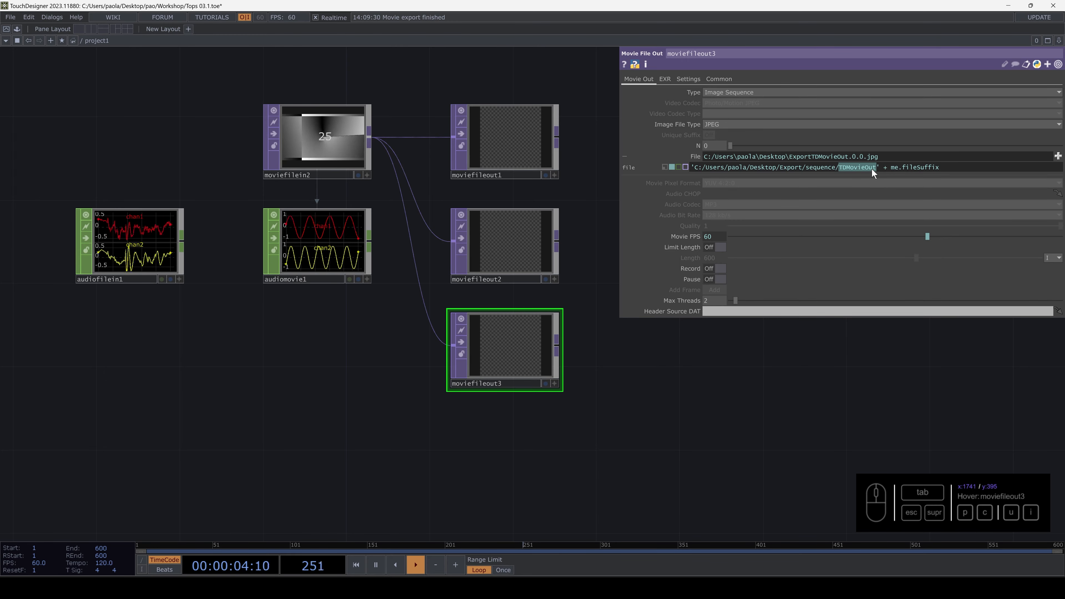
text(myvisual)
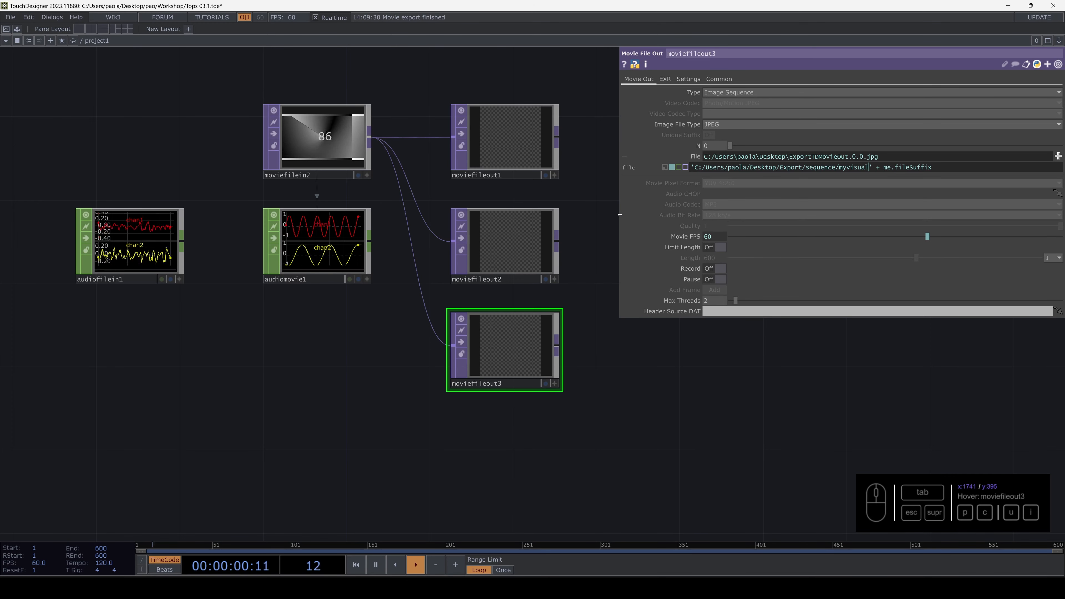
drag(621, 213, 788, 213)
Pause playback, return the timeline to frame 1, and set the range limit to Once
key(space)
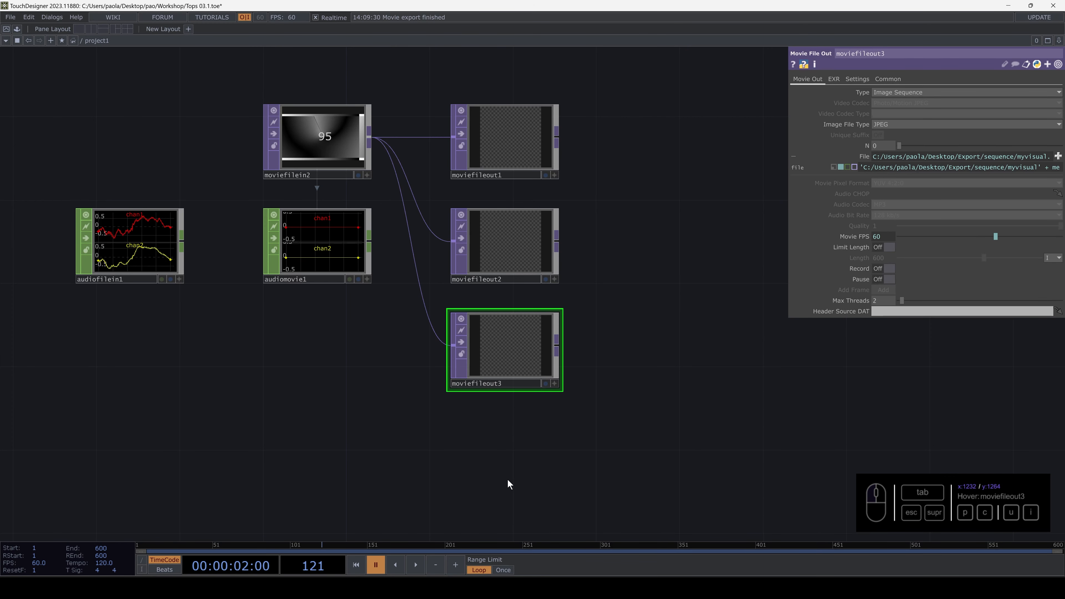
click(356, 565)
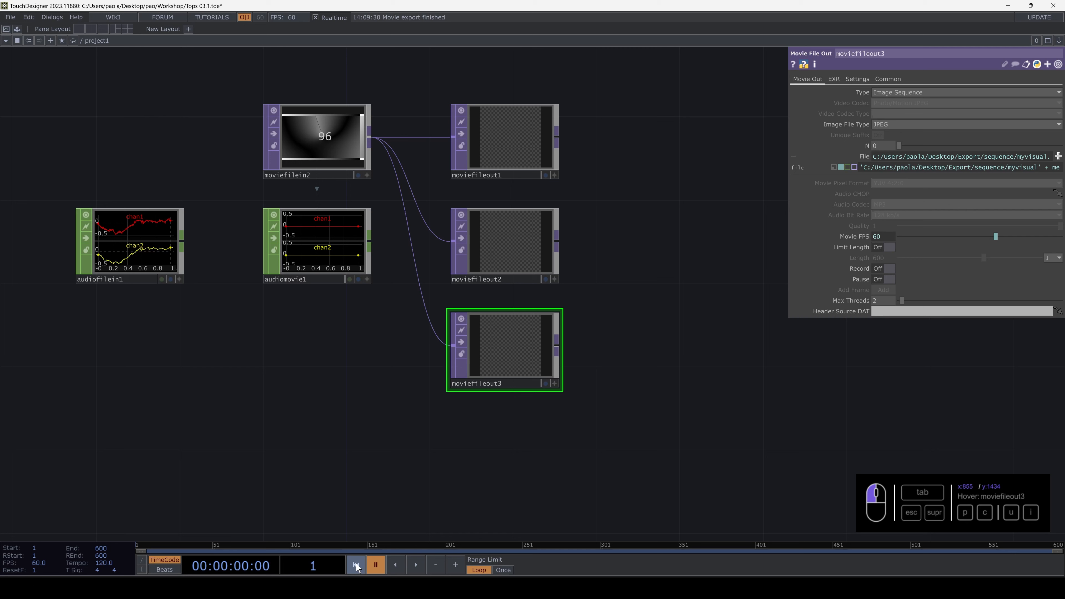
click(503, 570)
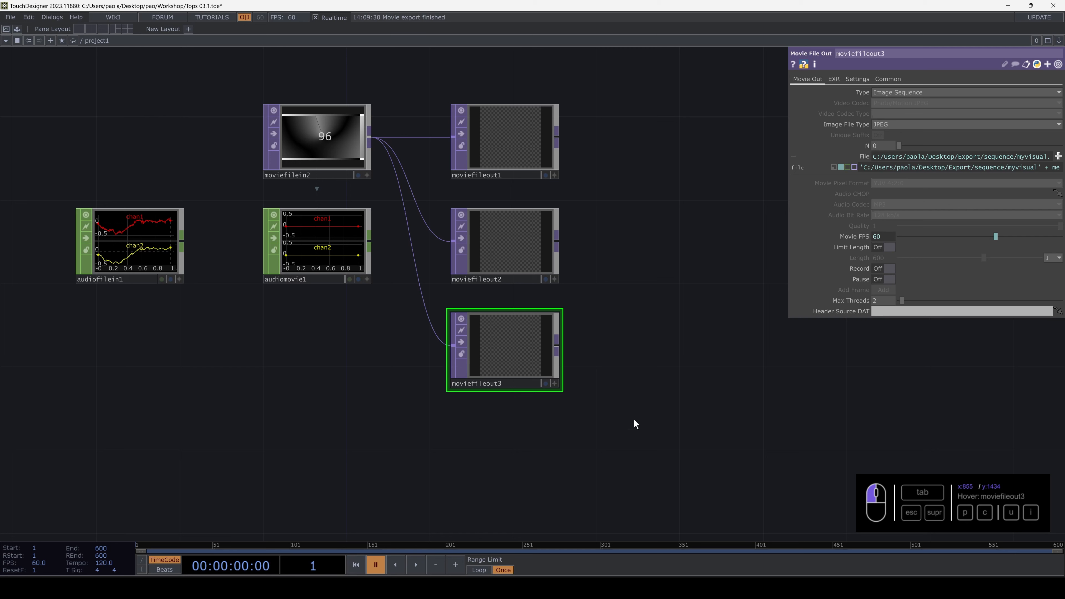
Record the JPEG image sequence with moviefileout3 by turning Record on, playing the timeline through once, and turning Record off
click(890, 268)
key(space)
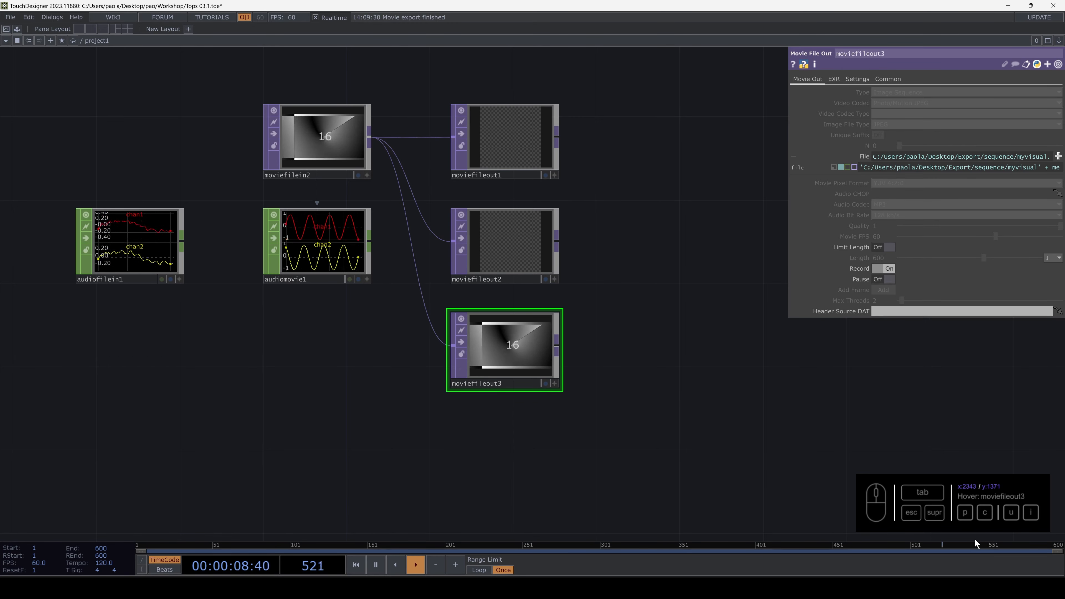
click(889, 270)
Switch to the sequence folder in File Explorer, open myvisual.0.0.jpg, and step through the exported frames before closing the image viewer
click(436, 588)
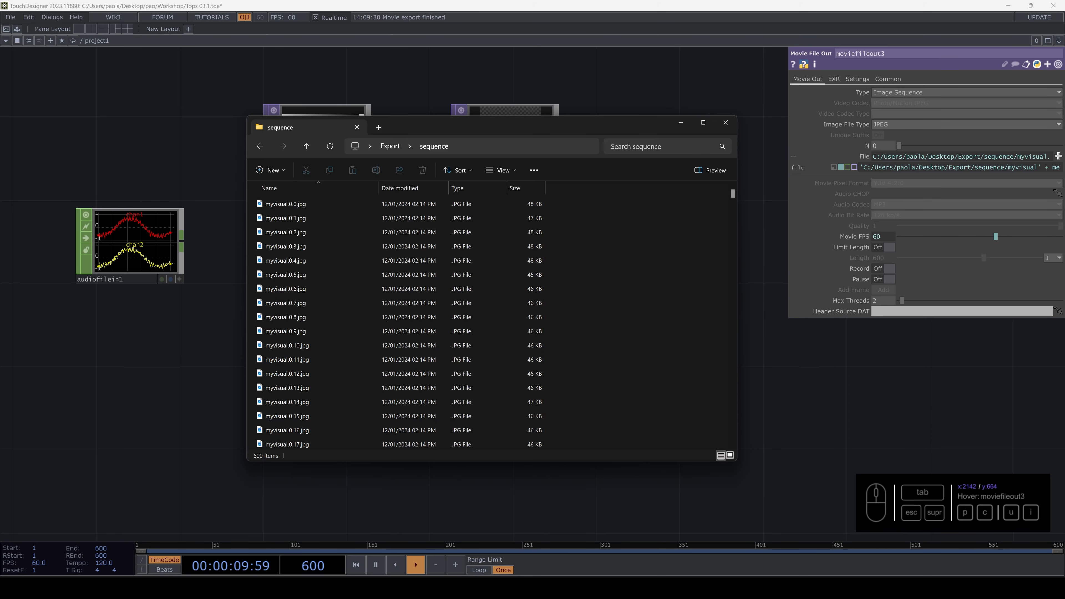
drag(469, 131, 547, 137)
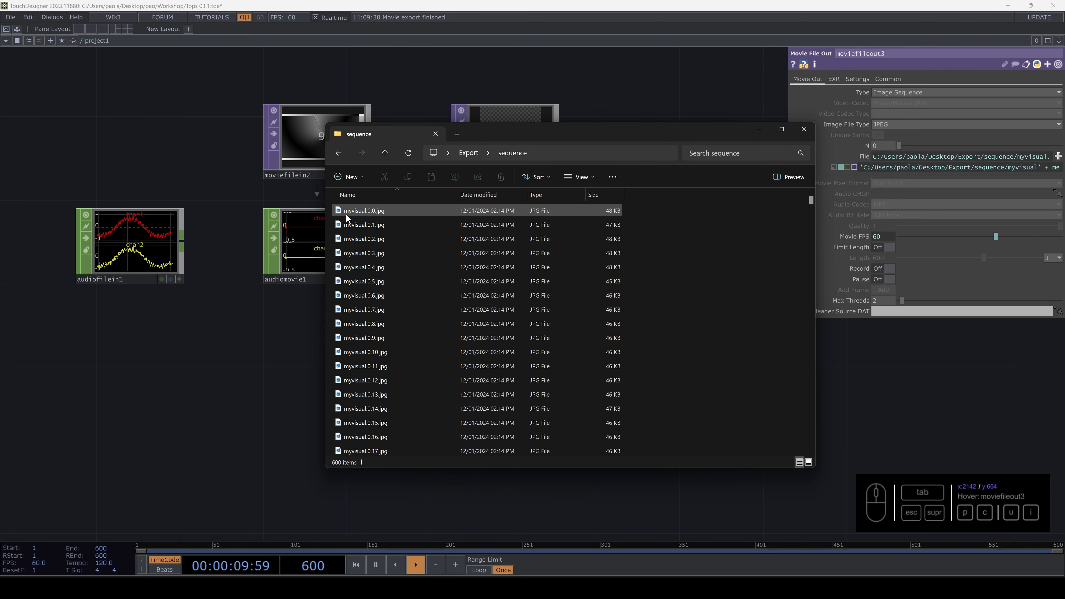
double_click(369, 213)
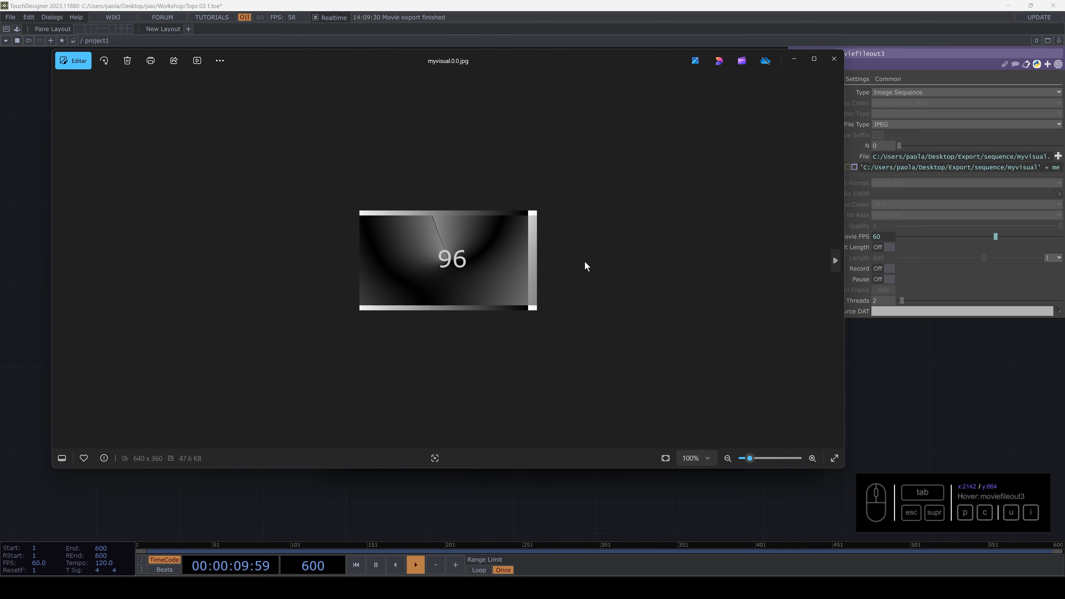
key(Right)
key(Right)
key(Right)
key(Right)
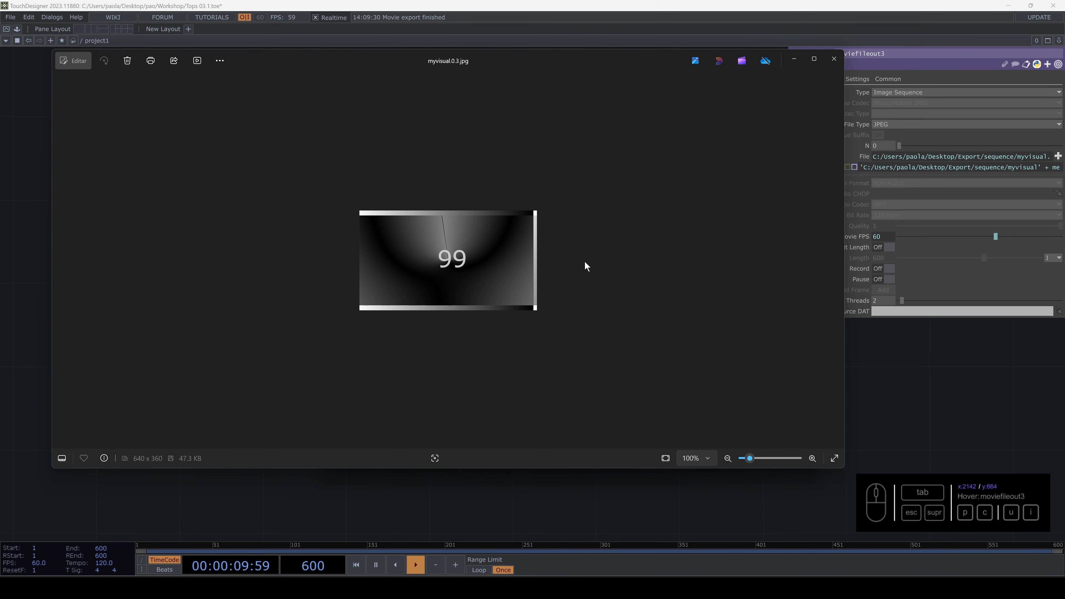
key(Right)
key(Right)
key(Right)
key(Right)
key(Right)
key(Right)
key(Right)
key(Right)
key(Right)
key(Right)
key(Right)
key(Right)
key(Right)
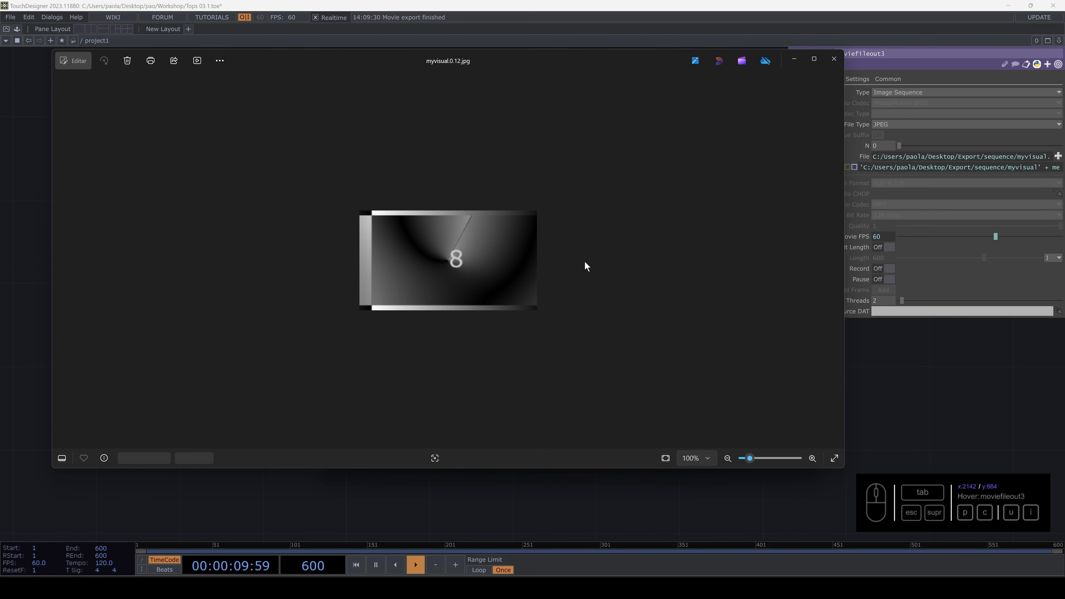
key(Right)
key(Right)
key(Right)
key(Right)
key(Right)
key(Right)
key(Right)
key(Right)
key(Right)
key(Right)
key(Right)
key(Right)
key(Right)
key(Right)
key(Right)
key(Right)
key(Right)
key(Right)
key(Right)
key(Right)
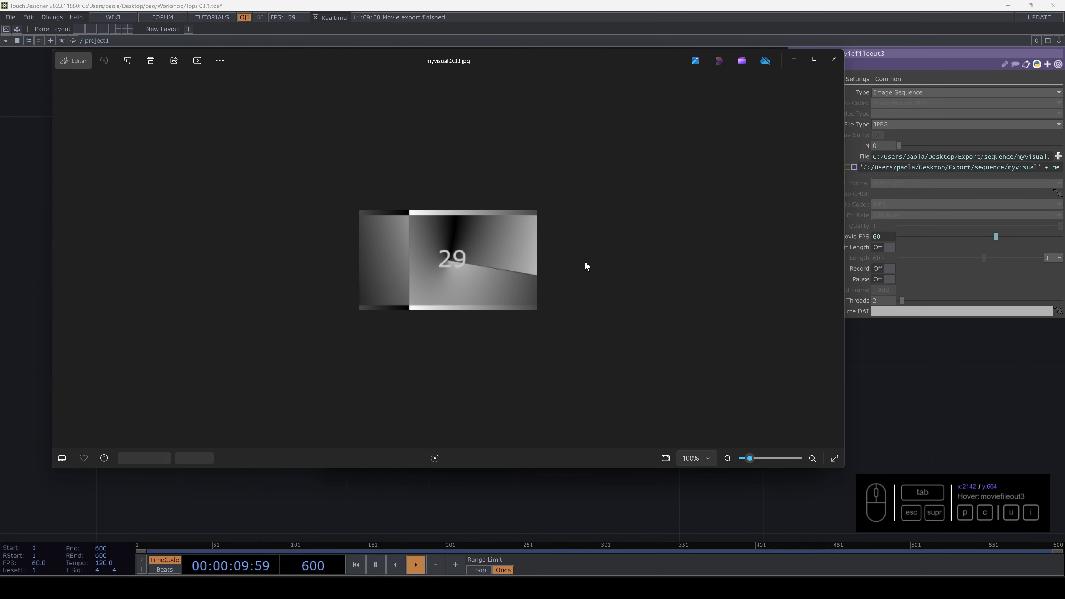
key(Right)
key(Right)
key(Right)
key(Right)
key(Right)
key(Right)
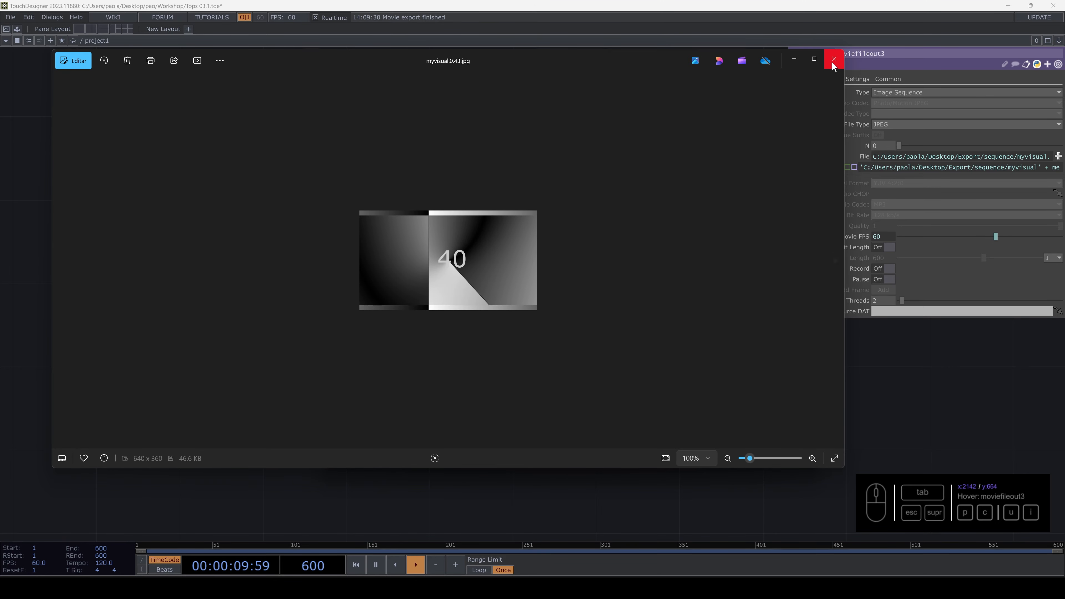
click(833, 59)
Check the end of the sequence folder's file list, select the last frame myvisual.0.599.jpg, and return to TouchDesigner
drag(813, 212, 816, 451)
click(387, 453)
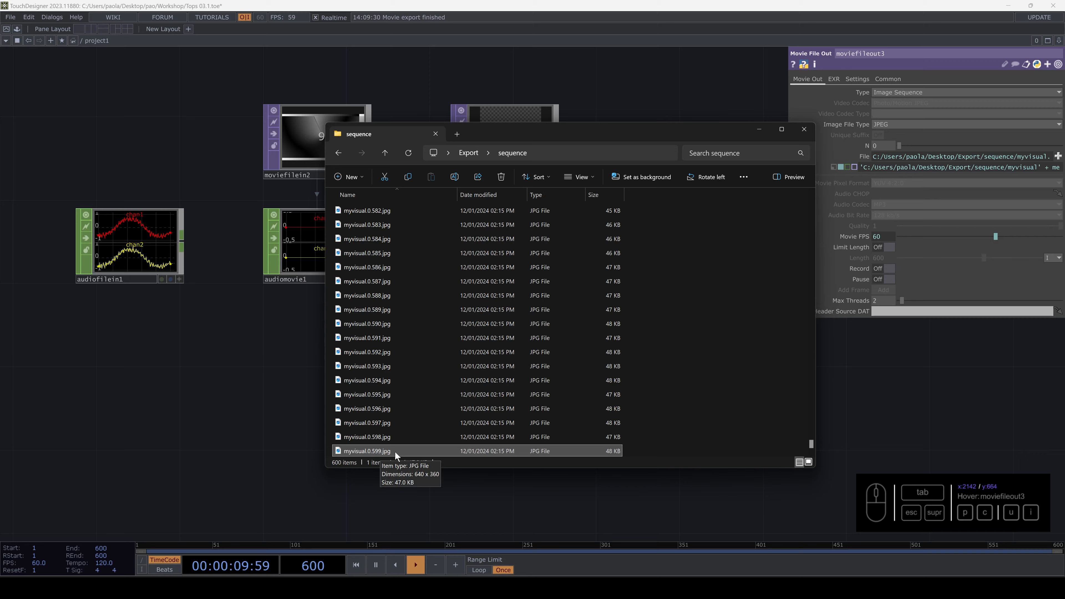
click(873, 402)
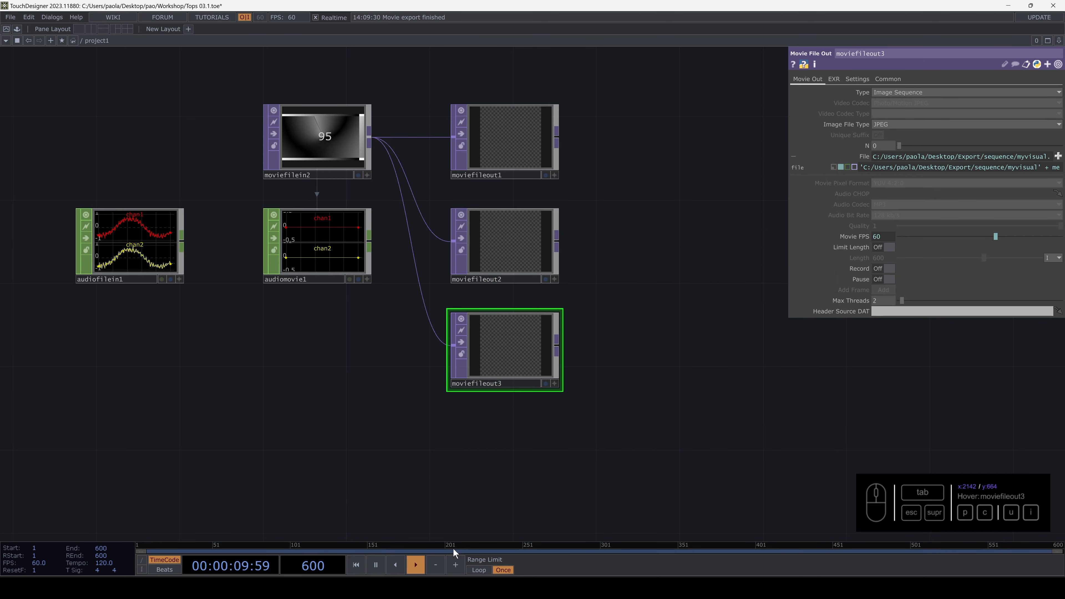
Scrub through the timeline, set the range limit back to Loop, and resume playback of the whole network
drag(452, 548, 679, 550)
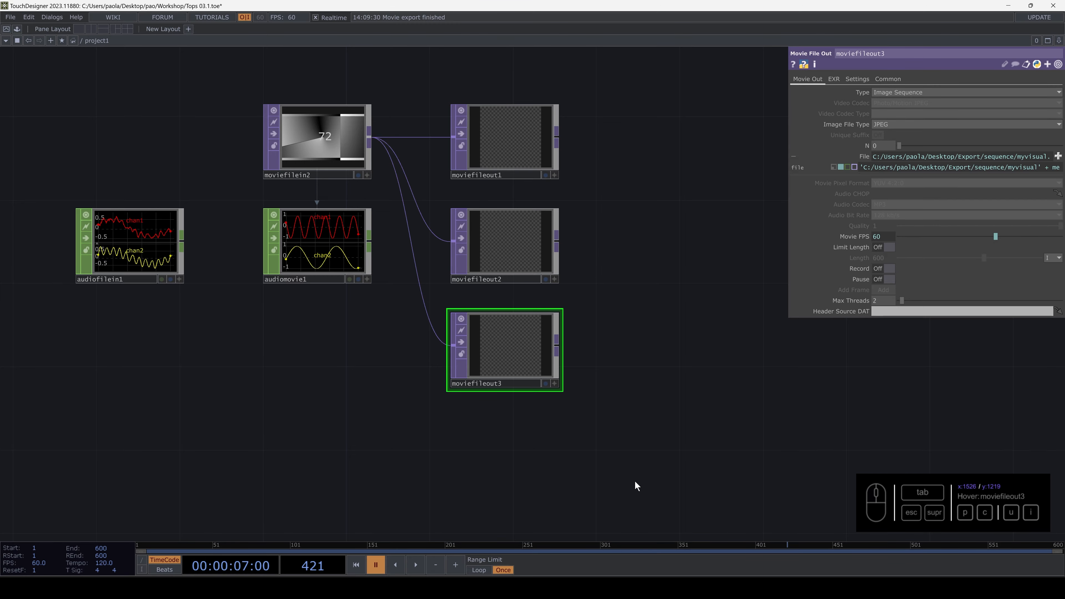
scroll(635, 481, up, 2)
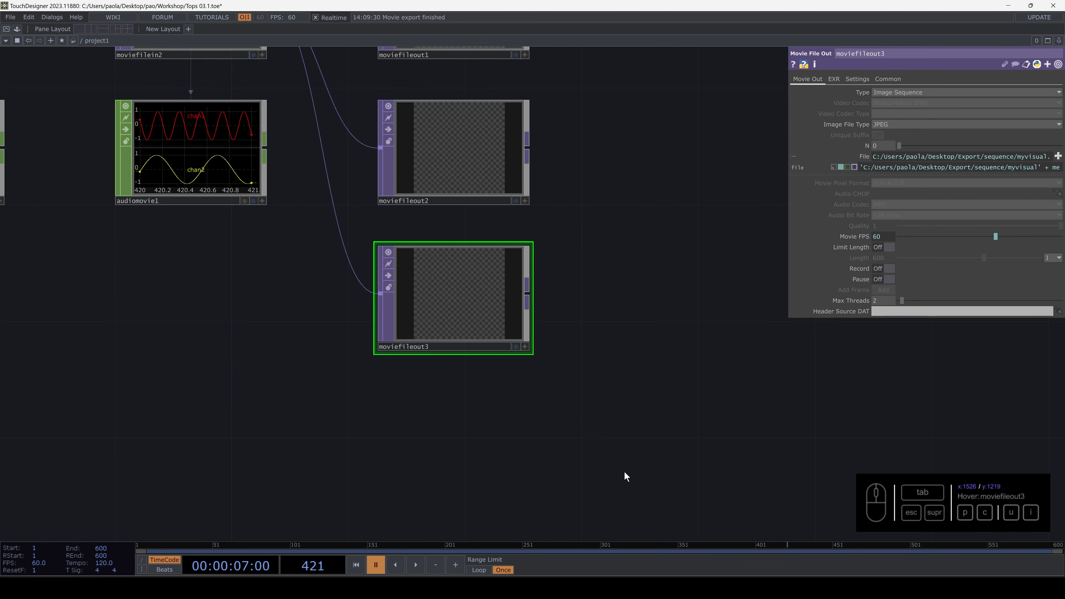
scroll(582, 436, down, 6)
drag(617, 285, 681, 379)
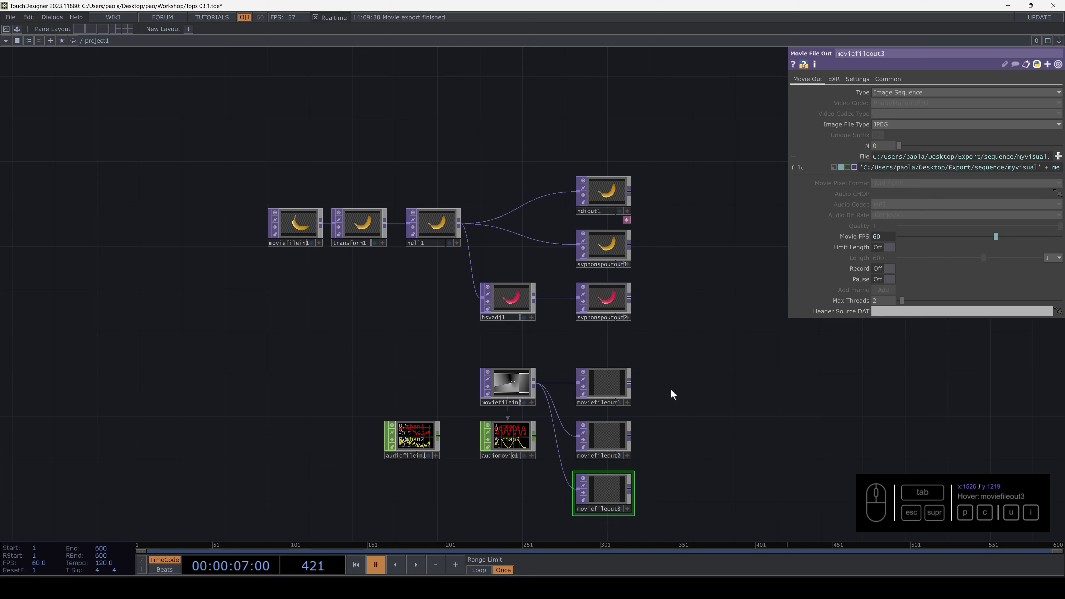
key(space)
drag(666, 434, 689, 380)
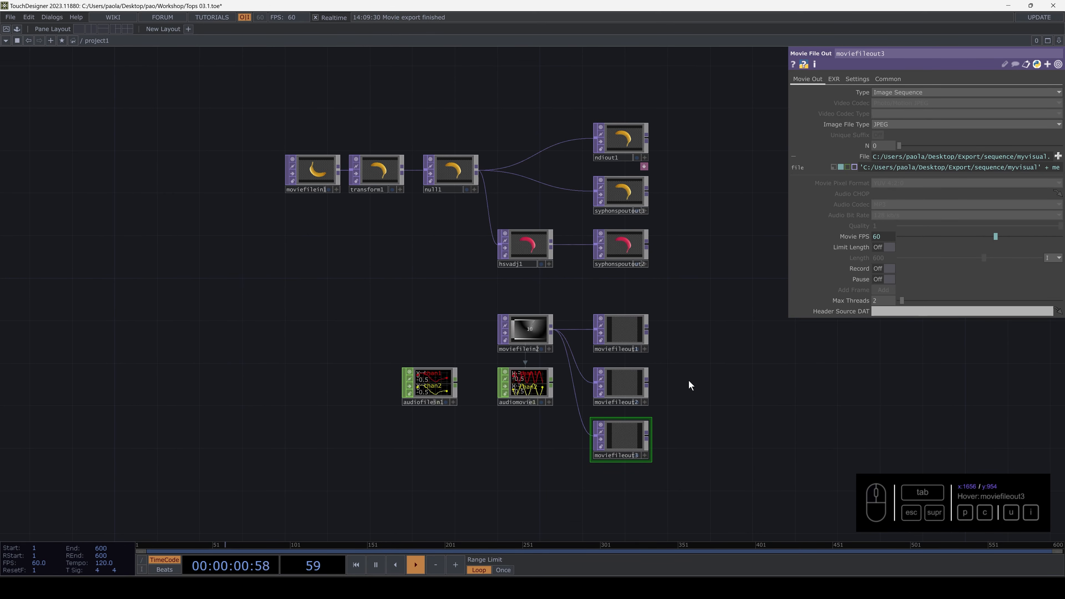